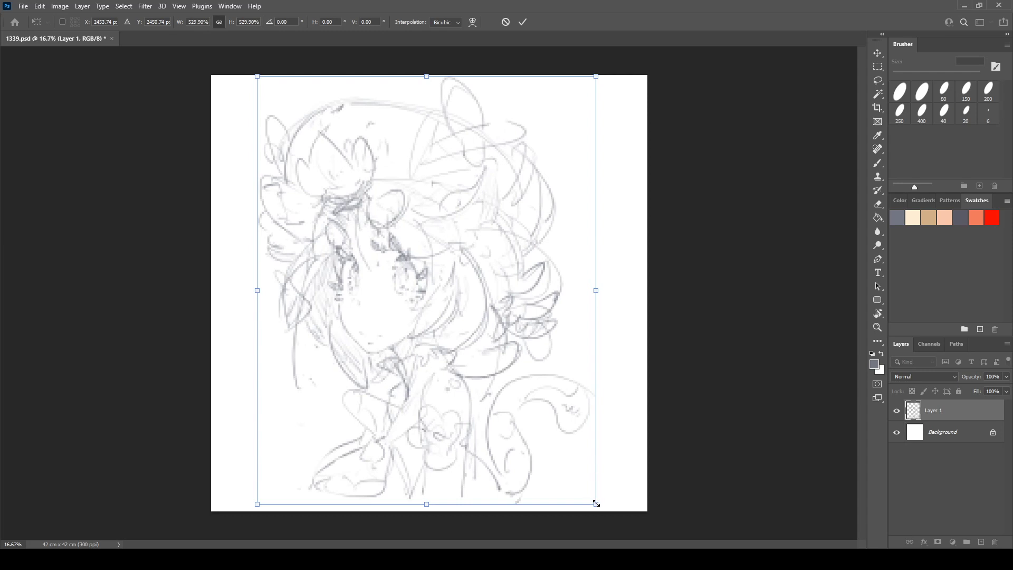
- Commit the sketch's resize and shift the sketch to the right so it sits centred on the canvas
{"action": "key", "text": "Return"}
{"action": "key", "text": "ctrl+t"}
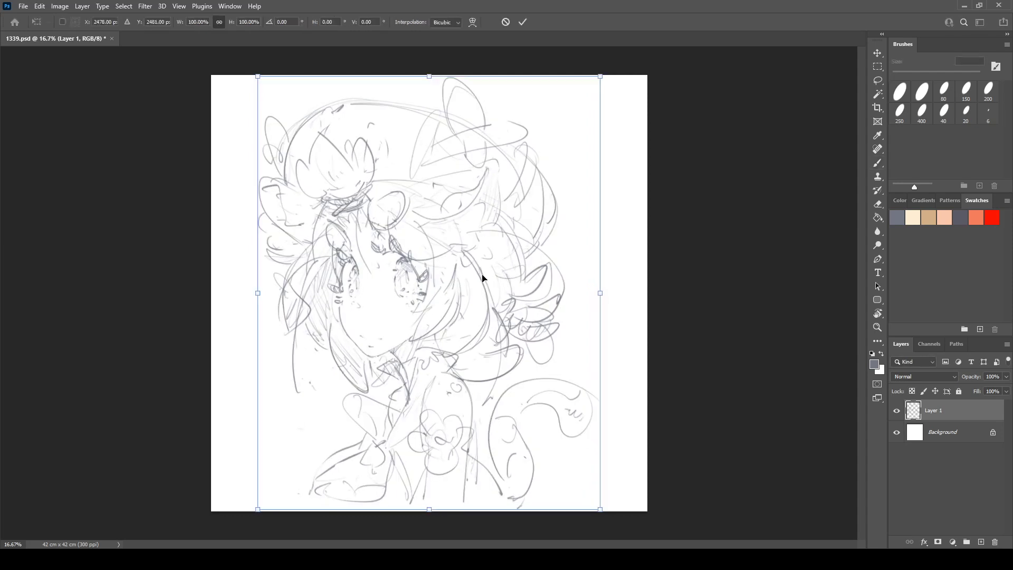
{"action": "left_click_drag", "start_coordinate": [481, 275], "coordinate": [517, 276]}
{"action": "key", "text": "Return"}
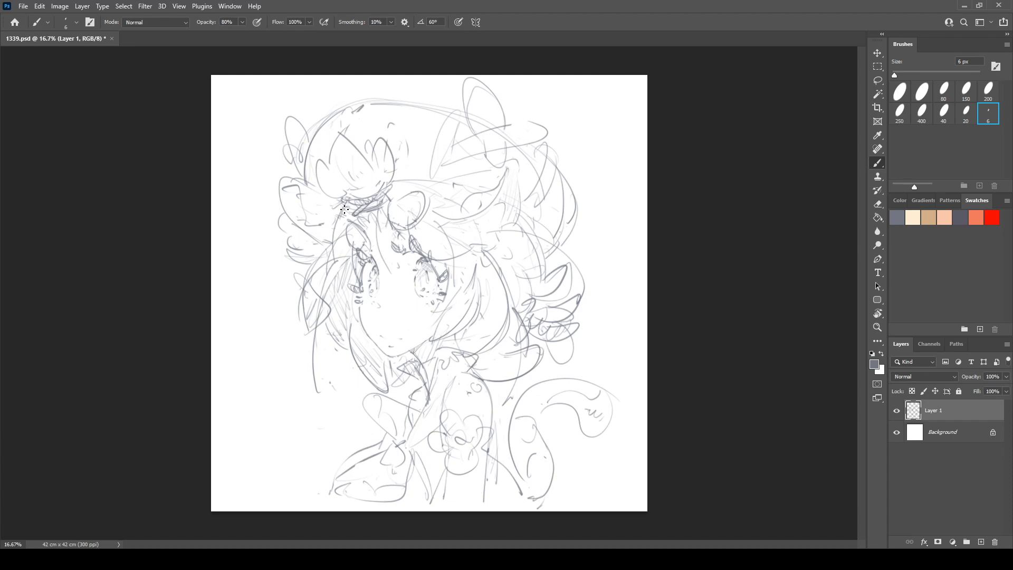
- Lower the sketch layer's opacity to 12% and add a new layer above it for the line art
{"action": "key", "text": "ctrl+plus"}
{"action": "key", "text": "ctrl+plus"}
{"action": "key", "text": "ctrl+plus"}
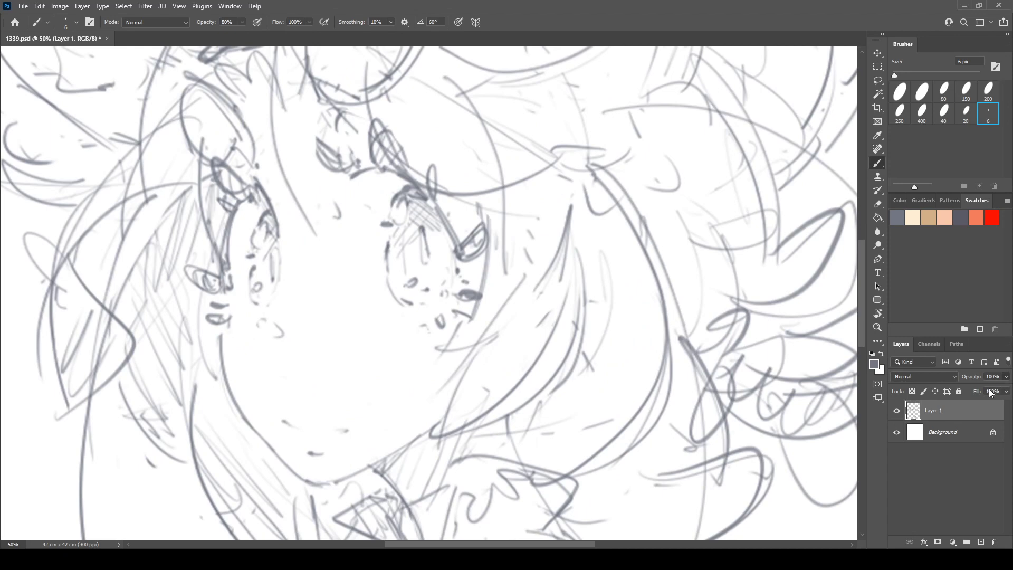
{"action": "left_click_drag", "start_coordinate": [974, 389], "coordinate": [962, 388]}
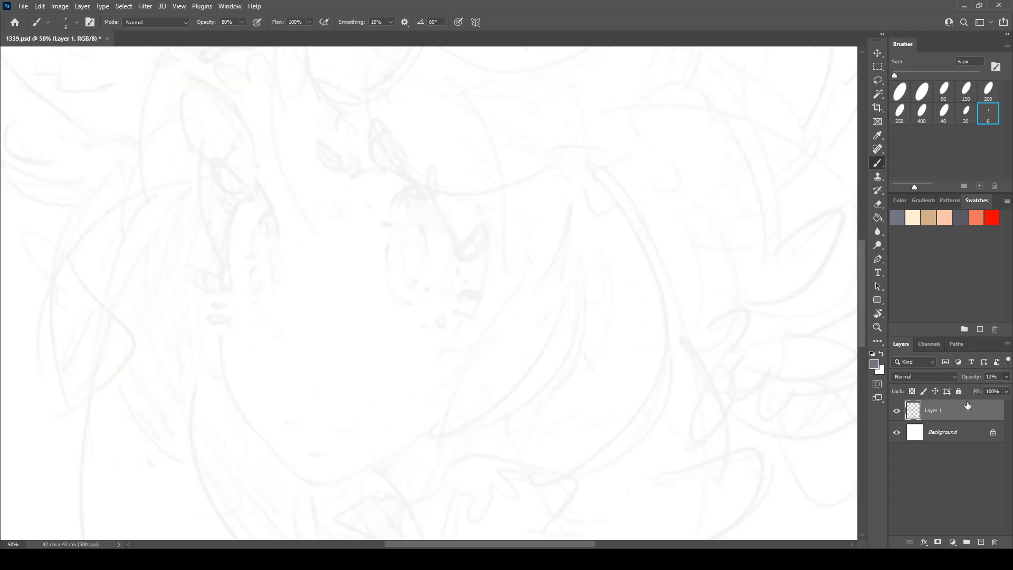
{"action": "left_click", "coordinate": [982, 542]}
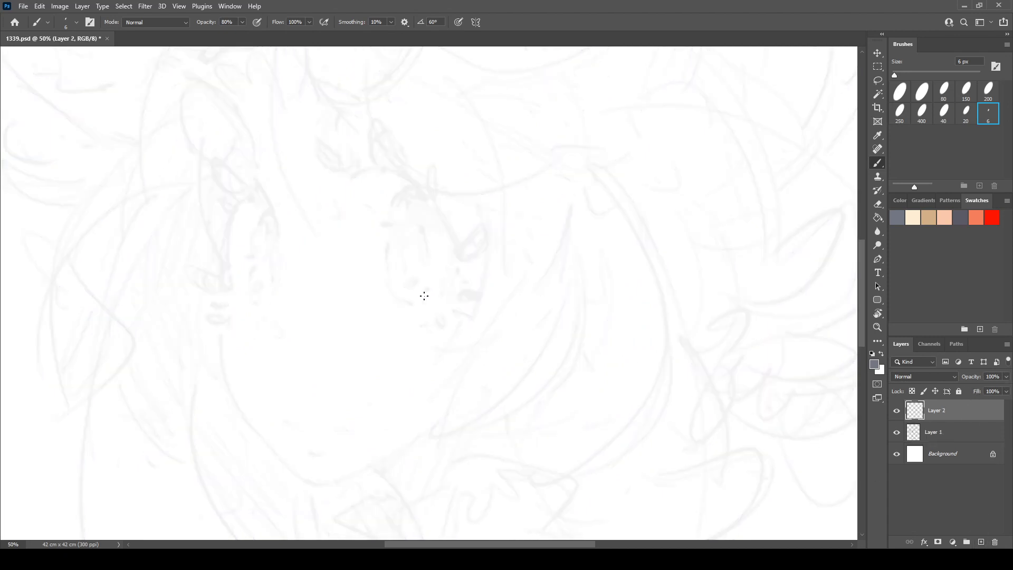
- Using the 40 px brush, ink the hatched inner leaf-shaped lash of the right-hand eye and the short line joining it to the lid
{"action": "key", "text": "ctrl+plus"}
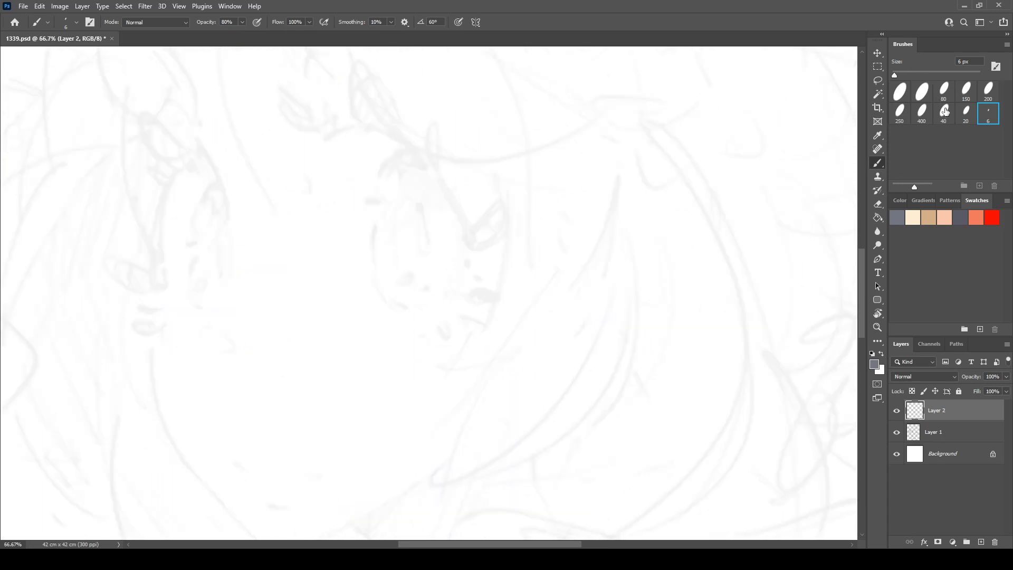
{"action": "left_click", "coordinate": [924, 119]}
{"action": "left_click", "coordinate": [943, 119]}
{"action": "key", "text": "e"}
{"action": "key", "text": "b"}
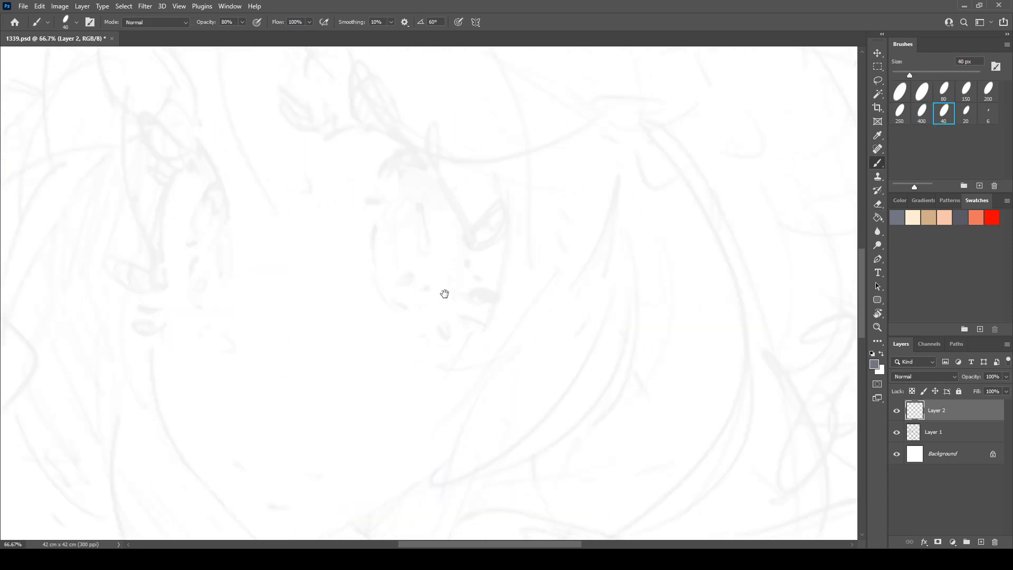
{"action": "left_click_drag", "start_coordinate": [358, 256], "coordinate": [461, 244]}
{"action": "scroll", "coordinate": [462, 245], "scroll_direction": "up", "scroll_amount": 4}
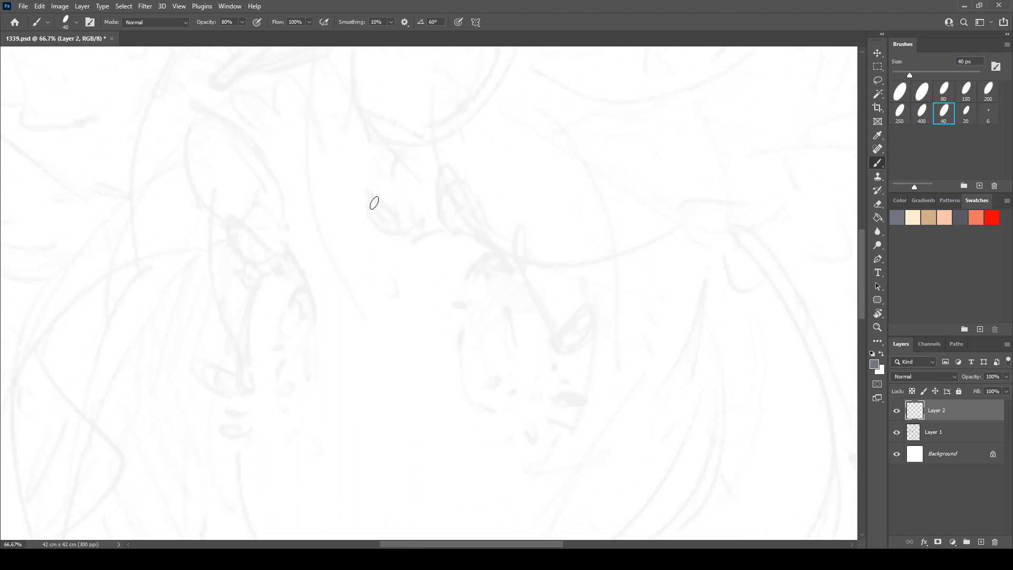
{"action": "mouse_move", "coordinate": [374, 203]}
{"action": "left_mouse_down"}
{"action": "mouse_move", "coordinate": [389, 240]}
{"action": "mouse_move", "coordinate": [410, 248]}
{"action": "left_mouse_up"}
{"action": "key", "text": "e"}
{"action": "mouse_move", "coordinate": [376, 198]}
{"action": "left_mouse_down"}
{"action": "mouse_move", "coordinate": [385, 234]}
{"action": "mouse_move", "coordinate": [402, 239]}
{"action": "left_mouse_up"}
{"action": "key", "text": "b"}
{"action": "left_click_drag", "start_coordinate": [370, 196], "coordinate": [401, 236]}
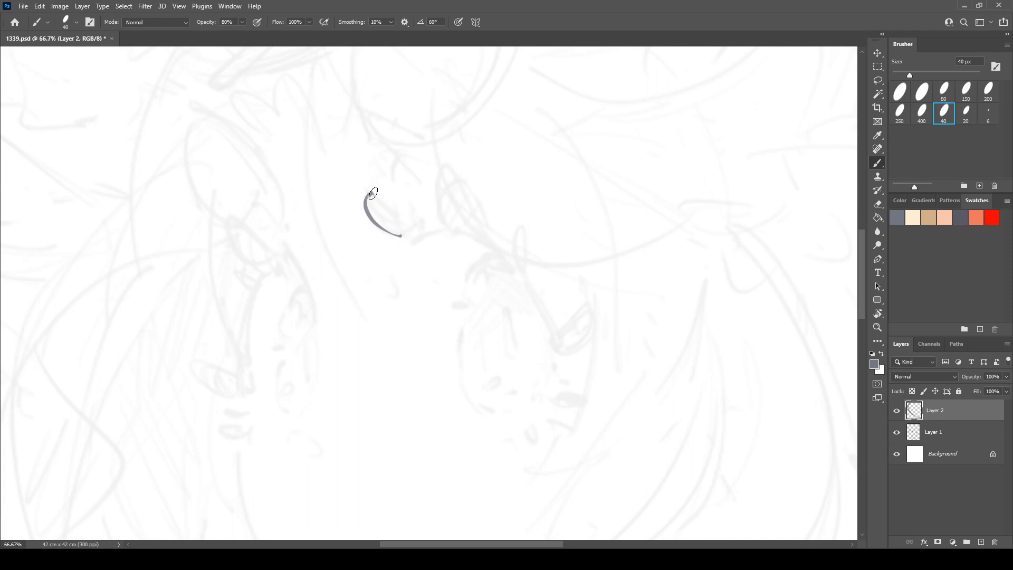
{"action": "left_click_drag", "start_coordinate": [373, 194], "coordinate": [417, 240]}
{"action": "mouse_move", "coordinate": [371, 216]}
{"action": "left_mouse_down"}
{"action": "mouse_move", "coordinate": [393, 236]}
{"action": "mouse_move", "coordinate": [439, 228]}
{"action": "mouse_move", "coordinate": [406, 233]}
{"action": "mouse_move", "coordinate": [441, 230]}
{"action": "left_mouse_up"}
- Ink the right-hand eye's upper lid line with a tall hatched leaf and a smaller leaf rising from it
{"action": "mouse_move", "coordinate": [445, 164]}
{"action": "left_mouse_down"}
{"action": "mouse_move", "coordinate": [457, 225]}
{"action": "mouse_move", "coordinate": [480, 234]}
{"action": "mouse_move", "coordinate": [442, 182]}
{"action": "mouse_move", "coordinate": [470, 235]}
{"action": "mouse_move", "coordinate": [511, 267]}
{"action": "left_mouse_up"}
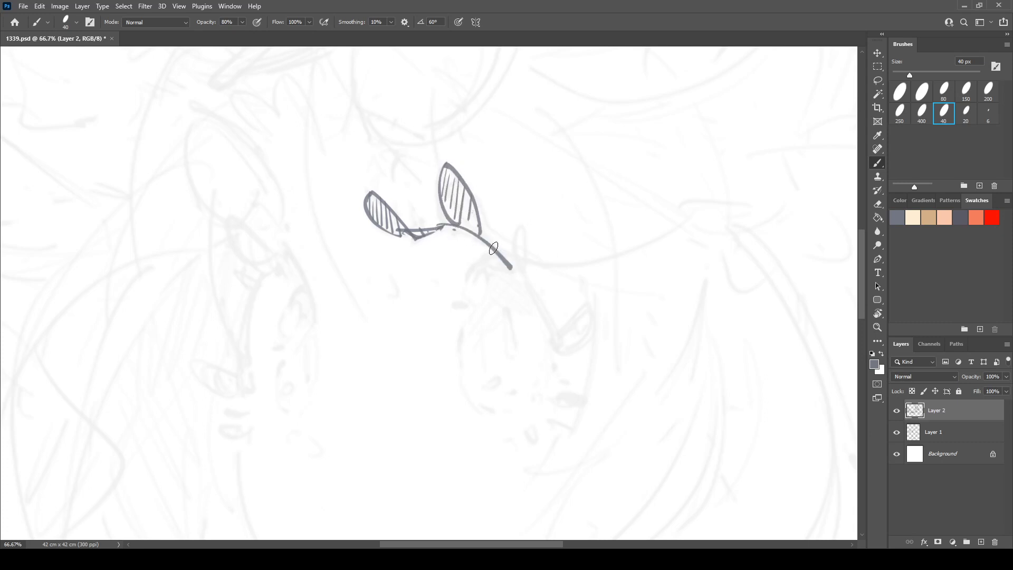
{"action": "left_click_drag", "start_coordinate": [466, 220], "coordinate": [527, 272]}
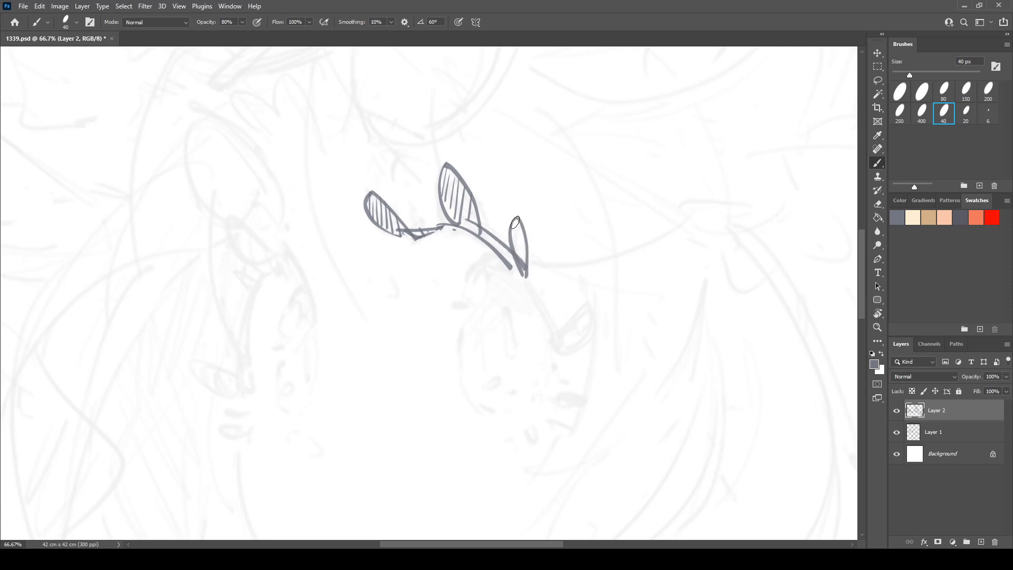
{"action": "left_click_drag", "start_coordinate": [516, 221], "coordinate": [511, 237]}
{"action": "left_click_drag", "start_coordinate": [520, 228], "coordinate": [517, 258]}
{"action": "key", "text": "e"}
{"action": "mouse_move", "coordinate": [470, 236]}
{"action": "left_mouse_down"}
{"action": "mouse_move", "coordinate": [519, 279]}
{"action": "mouse_move", "coordinate": [477, 232]}
{"action": "mouse_move", "coordinate": [566, 352]}
{"action": "left_mouse_up"}
- Ink the hatched leaf at the right-hand eye's outer corner and the hatched half-oval lash below it
{"action": "key", "text": "b"}
{"action": "key", "text": "e"}
{"action": "key", "text": "b"}
{"action": "mouse_move", "coordinate": [540, 295]}
{"action": "left_mouse_down"}
{"action": "mouse_move", "coordinate": [557, 349]}
{"action": "mouse_move", "coordinate": [581, 299]}
{"action": "left_mouse_up"}
{"action": "mouse_move", "coordinate": [576, 342]}
{"action": "left_mouse_down"}
{"action": "mouse_move", "coordinate": [451, 225]}
{"action": "mouse_move", "coordinate": [521, 291]}
{"action": "mouse_move", "coordinate": [538, 353]}
{"action": "mouse_move", "coordinate": [488, 256]}
{"action": "mouse_move", "coordinate": [505, 260]}
{"action": "mouse_move", "coordinate": [551, 363]}
{"action": "left_mouse_up"}
{"action": "key", "text": "e"}
{"action": "key", "text": "b"}
{"action": "mouse_move", "coordinate": [432, 225]}
{"action": "left_mouse_down"}
{"action": "mouse_move", "coordinate": [543, 301]}
{"action": "mouse_move", "coordinate": [557, 339]}
{"action": "mouse_move", "coordinate": [582, 309]}
{"action": "mouse_move", "coordinate": [546, 320]}
{"action": "mouse_move", "coordinate": [550, 305]}
{"action": "mouse_move", "coordinate": [567, 326]}
{"action": "left_mouse_up"}
{"action": "left_click_drag", "start_coordinate": [551, 296], "coordinate": [555, 299]}
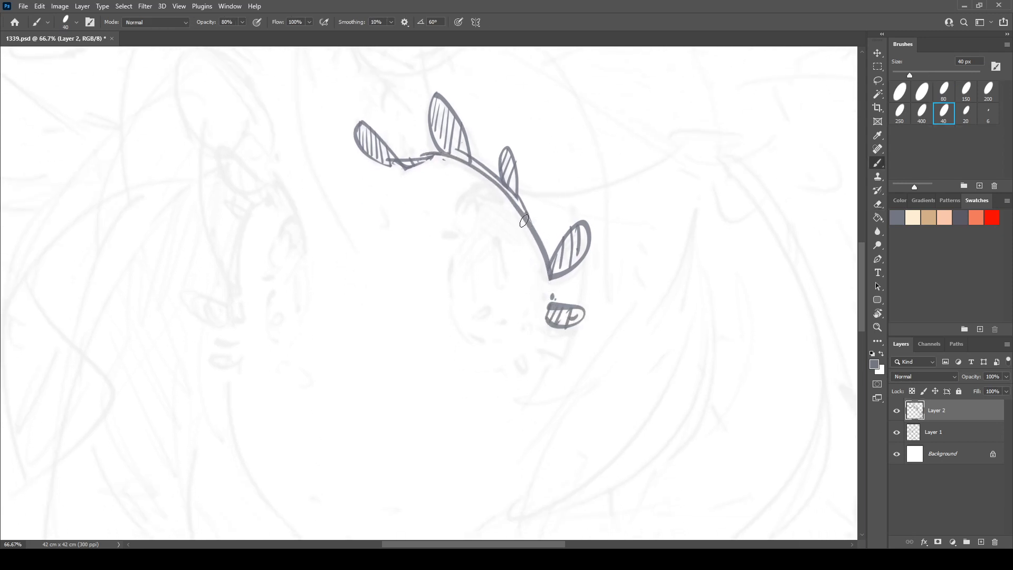
- Ink the remaining lid and lower lash marks of the right-hand eye, plus a small hatched triangle above its inner leaf
{"action": "left_click_drag", "start_coordinate": [524, 222], "coordinate": [543, 292]}
{"action": "mouse_move", "coordinate": [547, 241]}
{"action": "left_mouse_down"}
{"action": "mouse_move", "coordinate": [538, 264]}
{"action": "mouse_move", "coordinate": [546, 282]}
{"action": "left_mouse_up"}
{"action": "mouse_move", "coordinate": [541, 337]}
{"action": "left_mouse_down"}
{"action": "mouse_move", "coordinate": [533, 363]}
{"action": "mouse_move", "coordinate": [537, 350]}
{"action": "mouse_move", "coordinate": [551, 371]}
{"action": "mouse_move", "coordinate": [547, 340]}
{"action": "mouse_move", "coordinate": [563, 346]}
{"action": "mouse_move", "coordinate": [538, 339]}
{"action": "mouse_move", "coordinate": [551, 338]}
{"action": "mouse_move", "coordinate": [526, 371]}
{"action": "left_mouse_up"}
{"action": "key", "text": "e"}
{"action": "key", "text": "b"}
{"action": "left_click_drag", "start_coordinate": [445, 176], "coordinate": [514, 289]}
{"action": "mouse_move", "coordinate": [445, 211]}
{"action": "left_mouse_down"}
{"action": "mouse_move", "coordinate": [481, 237]}
{"action": "mouse_move", "coordinate": [451, 221]}
{"action": "mouse_move", "coordinate": [468, 225]}
{"action": "mouse_move", "coordinate": [458, 242]}
{"action": "mouse_move", "coordinate": [481, 235]}
{"action": "left_mouse_up"}
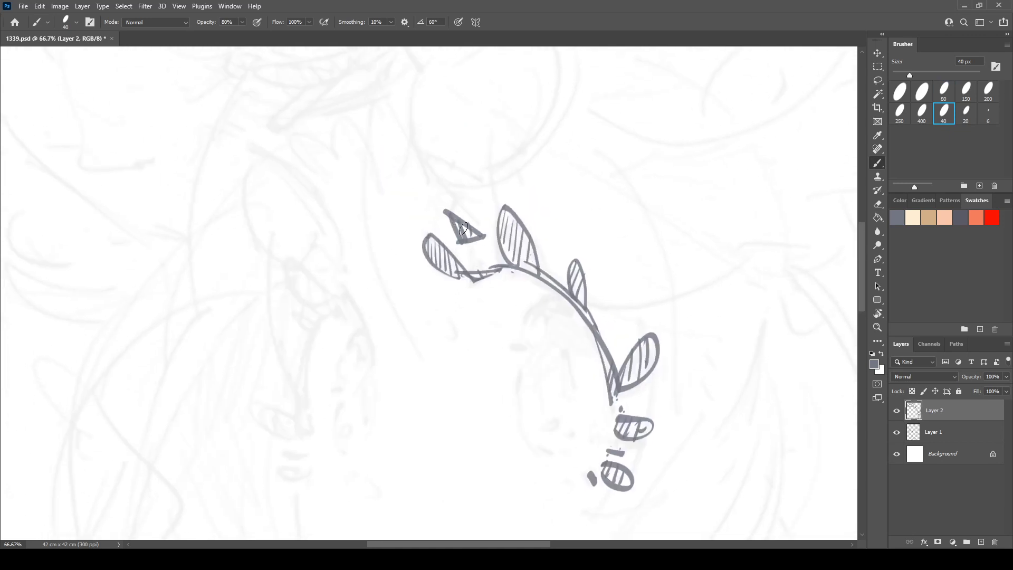
- Ink the two upper leaf-shaped lashes and the curved lid line of the left-hand eye over the sketch
{"action": "left_click_drag", "start_coordinate": [445, 286], "coordinate": [537, 265]}
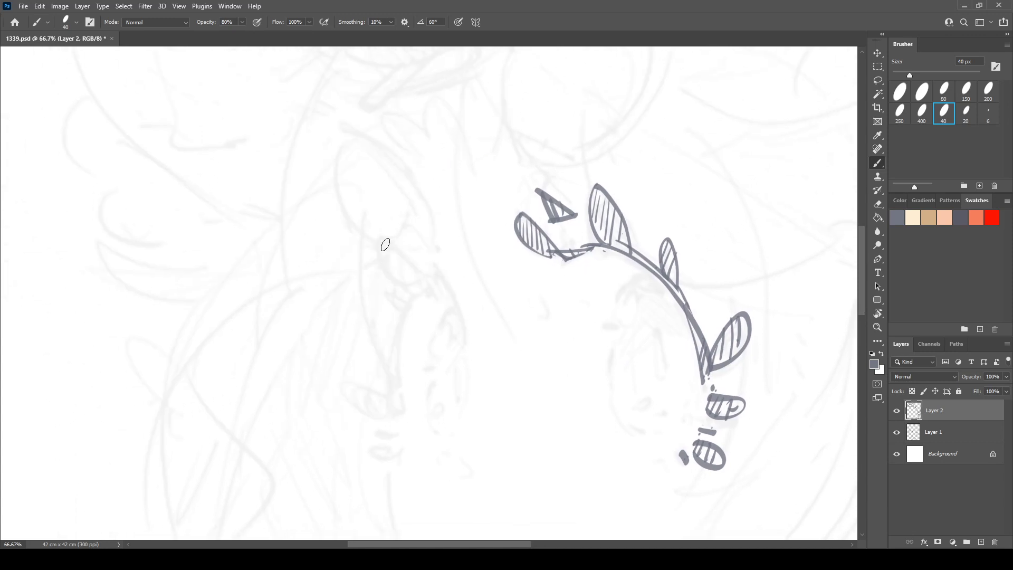
{"action": "mouse_move", "coordinate": [389, 232]}
{"action": "left_mouse_down"}
{"action": "mouse_move", "coordinate": [424, 285]}
{"action": "mouse_move", "coordinate": [436, 280]}
{"action": "mouse_move", "coordinate": [392, 263]}
{"action": "mouse_move", "coordinate": [400, 270]}
{"action": "left_mouse_up"}
{"action": "left_click_drag", "start_coordinate": [404, 238], "coordinate": [414, 280]}
{"action": "mouse_move", "coordinate": [417, 252]}
{"action": "left_mouse_down"}
{"action": "mouse_move", "coordinate": [424, 278]}
{"action": "mouse_move", "coordinate": [406, 307]}
{"action": "mouse_move", "coordinate": [409, 297]}
{"action": "mouse_move", "coordinate": [392, 304]}
{"action": "left_mouse_up"}
{"action": "mouse_move", "coordinate": [395, 291]}
{"action": "left_mouse_down"}
{"action": "mouse_move", "coordinate": [417, 296]}
{"action": "mouse_move", "coordinate": [406, 386]}
{"action": "left_mouse_up"}
{"action": "left_click_drag", "start_coordinate": [425, 288], "coordinate": [400, 418]}
{"action": "left_click_drag", "start_coordinate": [401, 354], "coordinate": [401, 395]}
{"action": "left_click_drag", "start_coordinate": [411, 309], "coordinate": [408, 411]}
- Finish the left-hand eye's lashes with the hatched outer leaf, the small lower marks and hatching on the lid's inner end
{"action": "mouse_move", "coordinate": [384, 409]}
{"action": "left_mouse_down"}
{"action": "mouse_move", "coordinate": [407, 339]}
{"action": "mouse_move", "coordinate": [373, 310]}
{"action": "mouse_move", "coordinate": [426, 349]}
{"action": "left_mouse_up"}
{"action": "left_click_drag", "start_coordinate": [377, 315], "coordinate": [387, 343]}
{"action": "left_click_drag", "start_coordinate": [385, 316], "coordinate": [400, 354]}
{"action": "left_click_drag", "start_coordinate": [400, 323], "coordinate": [413, 354]}
{"action": "mouse_move", "coordinate": [417, 331]}
{"action": "left_mouse_down"}
{"action": "mouse_move", "coordinate": [440, 350]}
{"action": "mouse_move", "coordinate": [408, 324]}
{"action": "mouse_move", "coordinate": [393, 340]}
{"action": "left_mouse_up"}
{"action": "mouse_move", "coordinate": [396, 338]}
{"action": "left_mouse_down"}
{"action": "mouse_move", "coordinate": [378, 348]}
{"action": "mouse_move", "coordinate": [408, 343]}
{"action": "left_mouse_up"}
{"action": "left_click_drag", "start_coordinate": [384, 344], "coordinate": [401, 346]}
{"action": "left_click_drag", "start_coordinate": [593, 193], "coordinate": [514, 247]}
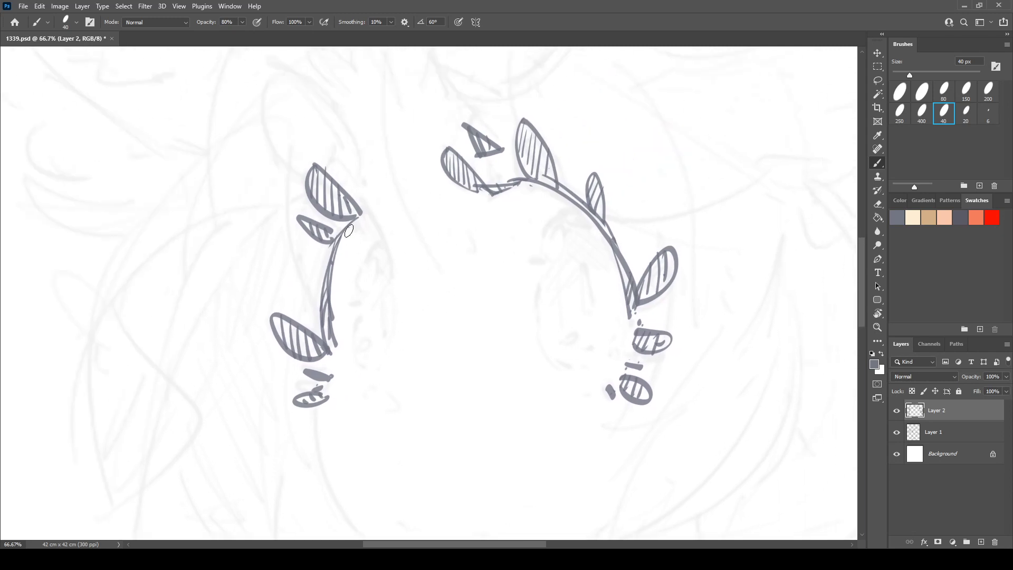
{"action": "left_click_drag", "start_coordinate": [331, 246], "coordinate": [371, 224]}
- Ink the two open oval brows, a large one above the right-hand eye and a smaller one above the left-hand eye
{"action": "mouse_move", "coordinate": [444, 174]}
{"action": "left_mouse_down"}
{"action": "mouse_move", "coordinate": [419, 284]}
{"action": "mouse_move", "coordinate": [457, 305]}
{"action": "left_mouse_up"}
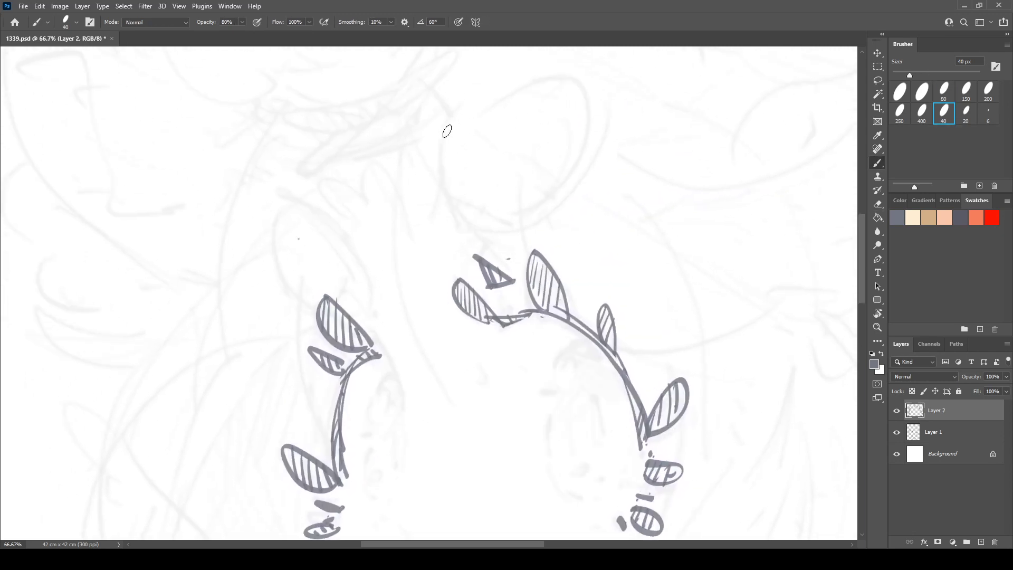
{"action": "mouse_move", "coordinate": [462, 122]}
{"action": "left_mouse_down"}
{"action": "mouse_move", "coordinate": [444, 199]}
{"action": "mouse_move", "coordinate": [475, 238]}
{"action": "left_mouse_up"}
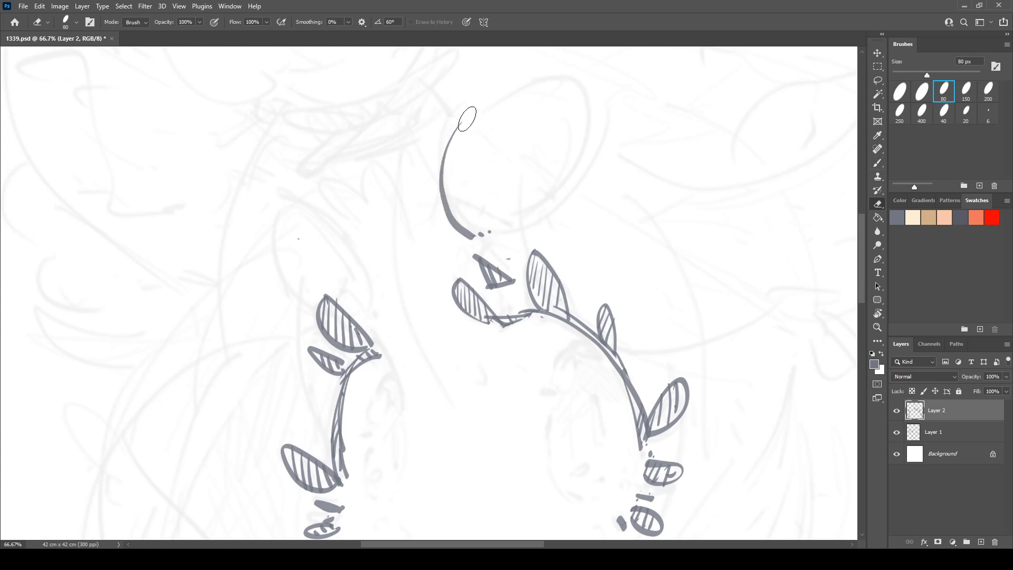
{"action": "mouse_move", "coordinate": [458, 129]}
{"action": "left_mouse_down"}
{"action": "mouse_move", "coordinate": [513, 91]}
{"action": "mouse_move", "coordinate": [588, 105]}
{"action": "mouse_move", "coordinate": [548, 201]}
{"action": "mouse_move", "coordinate": [510, 226]}
{"action": "left_mouse_up"}
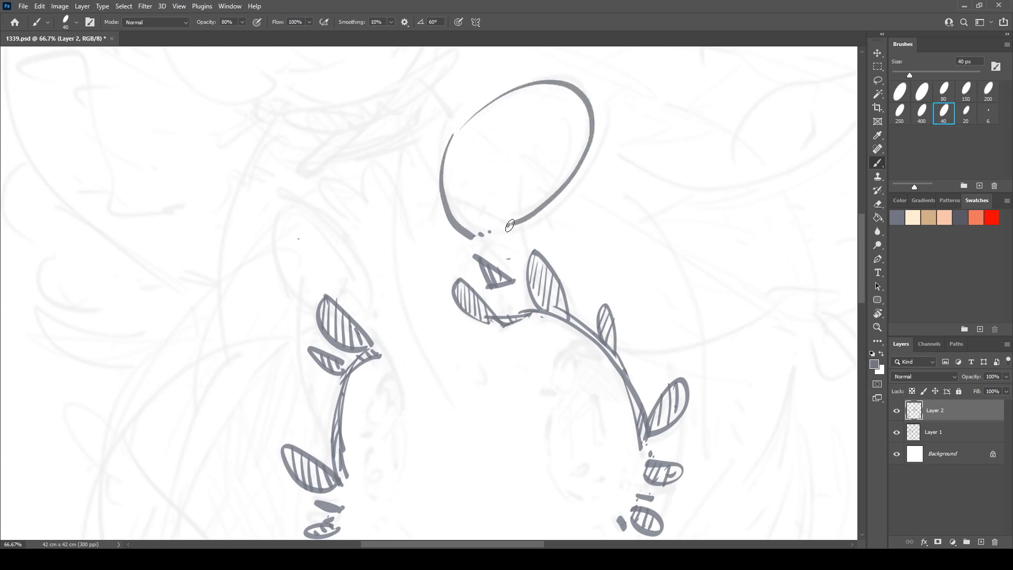
{"action": "left_click_drag", "start_coordinate": [280, 205], "coordinate": [301, 297]}
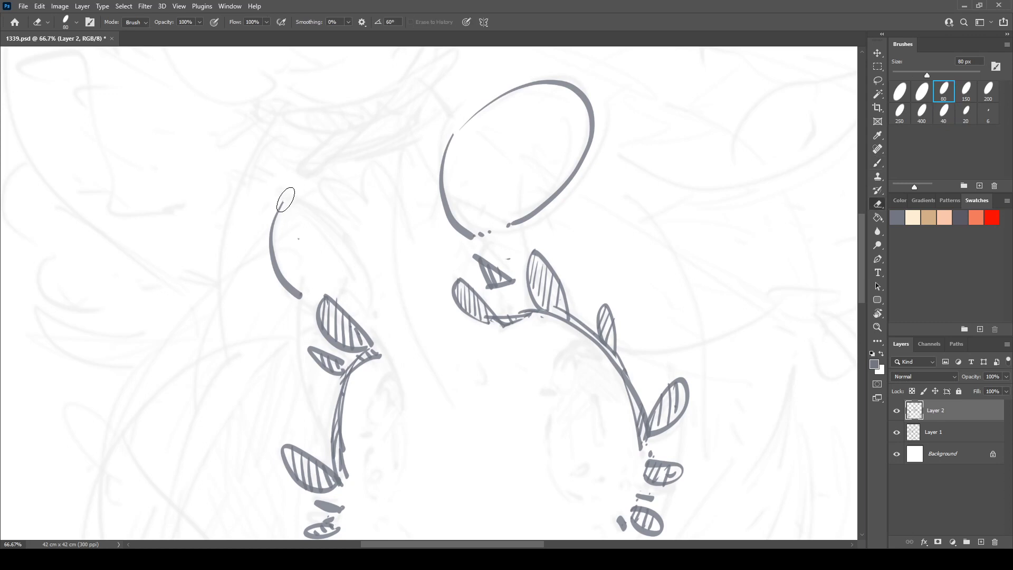
{"action": "mouse_move", "coordinate": [280, 210]}
{"action": "left_mouse_down"}
{"action": "mouse_move", "coordinate": [310, 202]}
{"action": "mouse_move", "coordinate": [368, 279]}
{"action": "mouse_move", "coordinate": [356, 308]}
{"action": "left_mouse_up"}
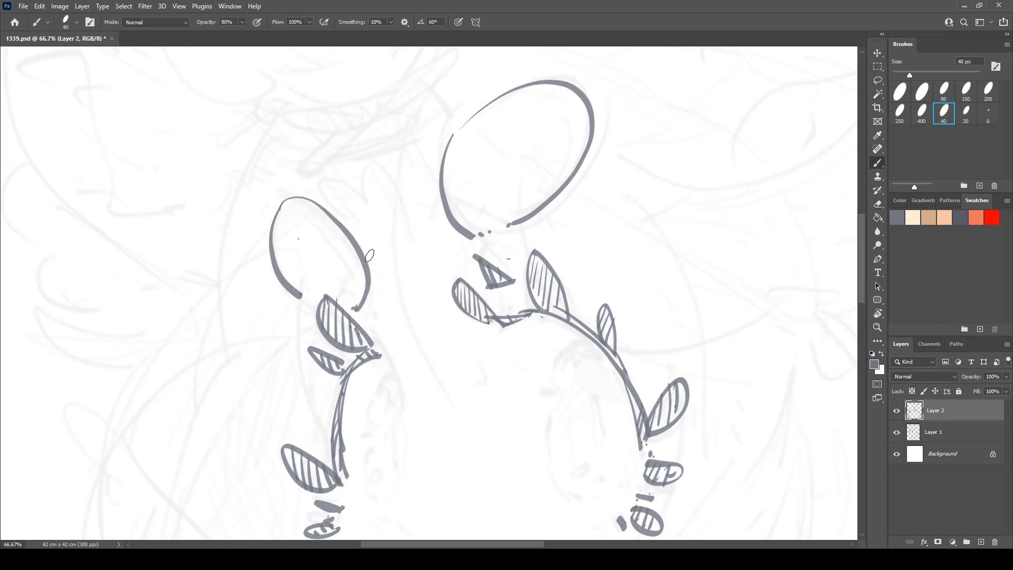
- Add a small drop-shaped mark beside each brow oval and three short dashes inside the lower part of each
{"action": "left_click_drag", "start_coordinate": [370, 255], "coordinate": [368, 237]}
{"action": "left_click_drag", "start_coordinate": [435, 136], "coordinate": [428, 148]}
{"action": "left_click_drag", "start_coordinate": [477, 220], "coordinate": [474, 213]}
{"action": "left_click_drag", "start_coordinate": [482, 218], "coordinate": [480, 212]}
{"action": "left_click_drag", "start_coordinate": [488, 215], "coordinate": [486, 208]}
{"action": "left_click_drag", "start_coordinate": [346, 294], "coordinate": [344, 291]}
{"action": "left_click_drag", "start_coordinate": [354, 290], "coordinate": [349, 286]}
{"action": "left_click_drag", "start_coordinate": [357, 288], "coordinate": [354, 284]}
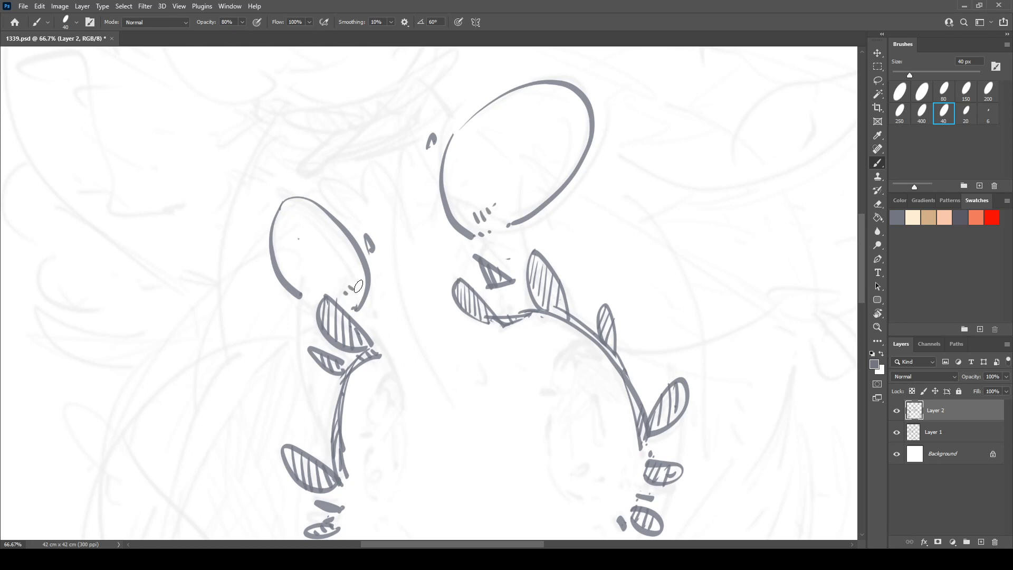
- Ink the right-hand eye's iris outline with its side mark, inner ring and narrow pupil
{"action": "left_click_drag", "start_coordinate": [391, 321], "coordinate": [456, 200]}
{"action": "left_click_drag", "start_coordinate": [462, 321], "coordinate": [318, 282]}
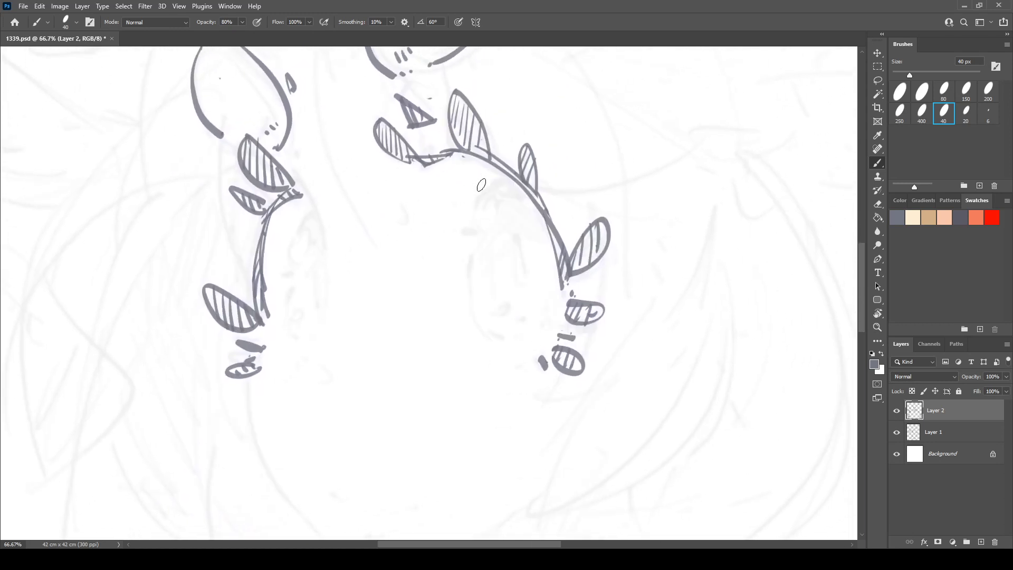
{"action": "mouse_move", "coordinate": [508, 178]}
{"action": "left_mouse_down"}
{"action": "mouse_move", "coordinate": [479, 196]}
{"action": "mouse_move", "coordinate": [473, 232]}
{"action": "mouse_move", "coordinate": [522, 344]}
{"action": "mouse_move", "coordinate": [533, 335]}
{"action": "left_mouse_up"}
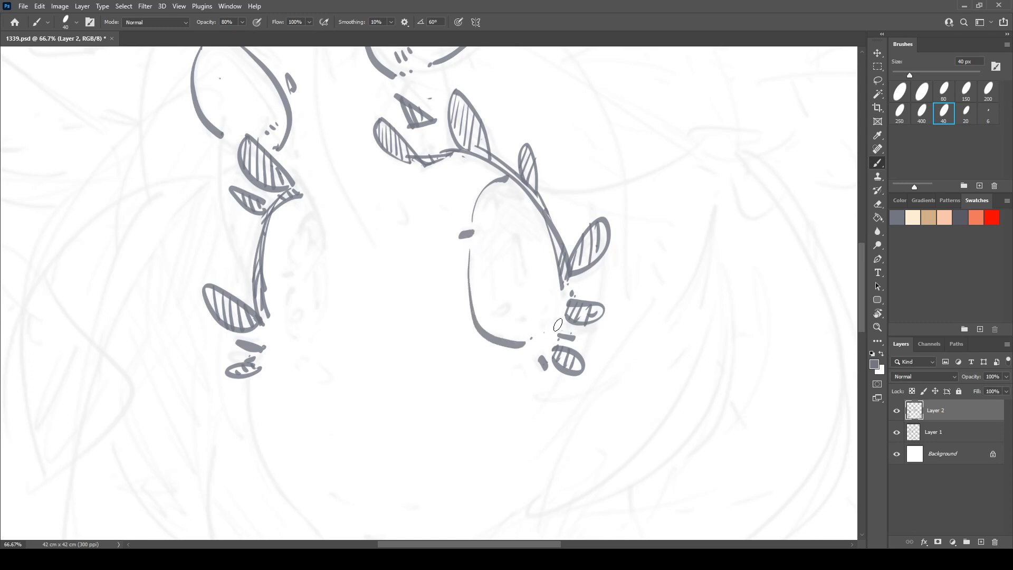
{"action": "left_click_drag", "start_coordinate": [518, 243], "coordinate": [524, 278]}
{"action": "left_click_drag", "start_coordinate": [518, 214], "coordinate": [495, 288]}
{"action": "mouse_move", "coordinate": [501, 304]}
{"action": "left_mouse_down"}
{"action": "mouse_move", "coordinate": [512, 301]}
{"action": "mouse_move", "coordinate": [532, 232]}
{"action": "left_mouse_up"}
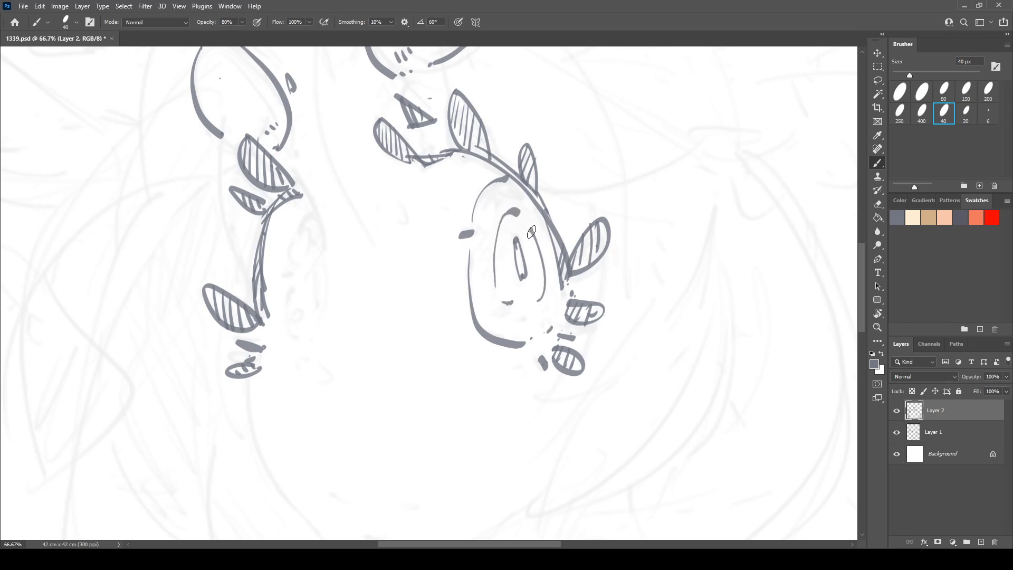
- Shade the upper part of the right-hand iris with diagonal hatching and thicken its top edge
{"action": "mouse_move", "coordinate": [503, 175]}
{"action": "left_mouse_down"}
{"action": "mouse_move", "coordinate": [476, 211]}
{"action": "mouse_move", "coordinate": [478, 236]}
{"action": "left_mouse_up"}
{"action": "left_click_drag", "start_coordinate": [526, 189], "coordinate": [478, 249]}
{"action": "mouse_move", "coordinate": [532, 203]}
{"action": "left_mouse_down"}
{"action": "mouse_move", "coordinate": [481, 262]}
{"action": "mouse_move", "coordinate": [479, 279]}
{"action": "left_mouse_up"}
{"action": "mouse_move", "coordinate": [473, 226]}
{"action": "left_mouse_down"}
{"action": "mouse_move", "coordinate": [508, 177]}
{"action": "mouse_move", "coordinate": [532, 198]}
{"action": "left_mouse_up"}
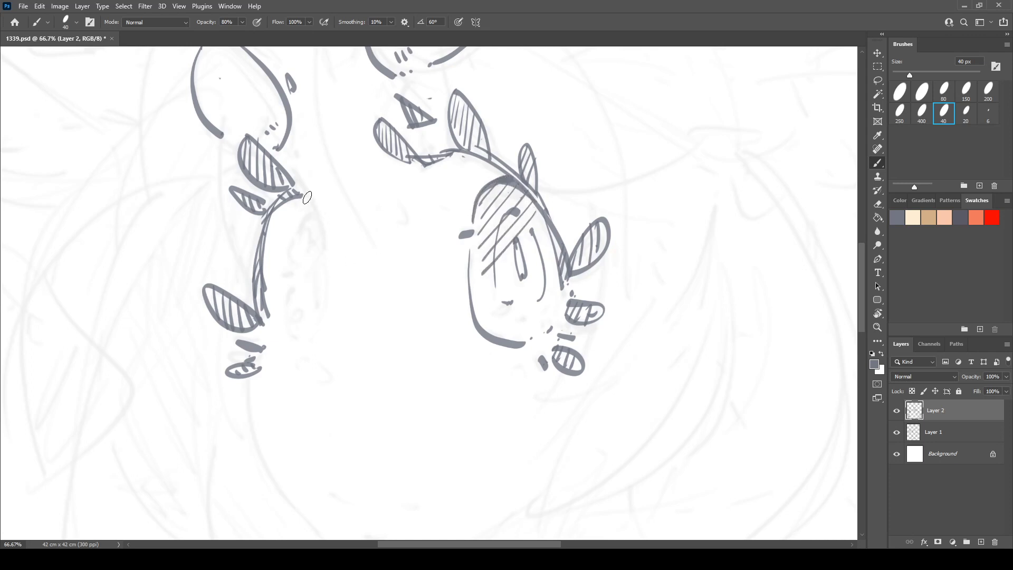
- Ink the broken inner contour of the left-hand eye and the small dashed marks at its lower end
{"action": "mouse_move", "coordinate": [287, 159]}
{"action": "left_mouse_down"}
{"action": "mouse_move", "coordinate": [322, 251]}
{"action": "mouse_move", "coordinate": [387, 211]}
{"action": "mouse_move", "coordinate": [399, 248]}
{"action": "left_mouse_up"}
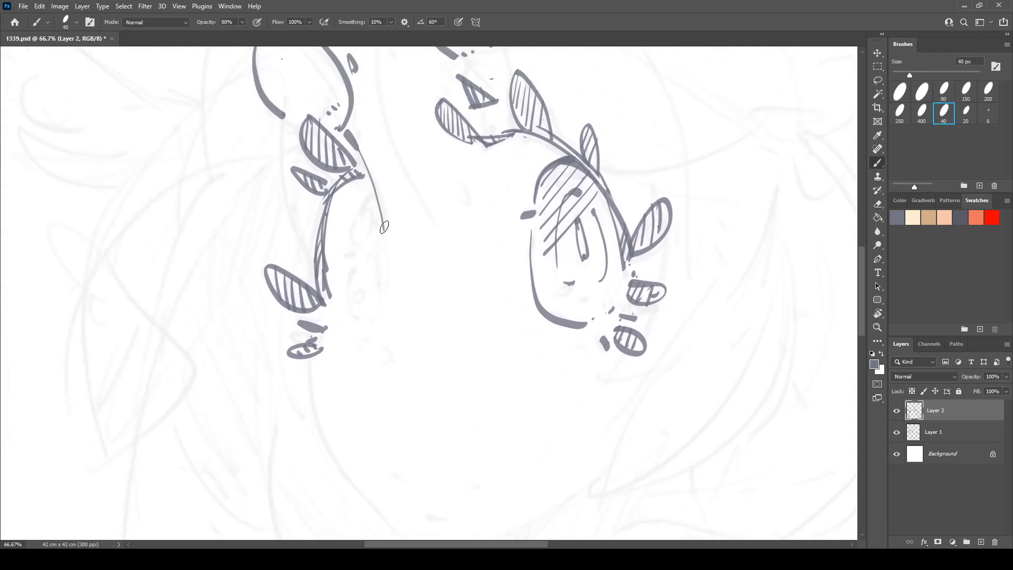
{"action": "mouse_move", "coordinate": [385, 283]}
{"action": "left_mouse_down"}
{"action": "mouse_move", "coordinate": [360, 339]}
{"action": "mouse_move", "coordinate": [390, 355]}
{"action": "left_mouse_up"}
{"action": "key", "text": "e"}
{"action": "key", "text": "b"}
{"action": "key", "text": "e"}
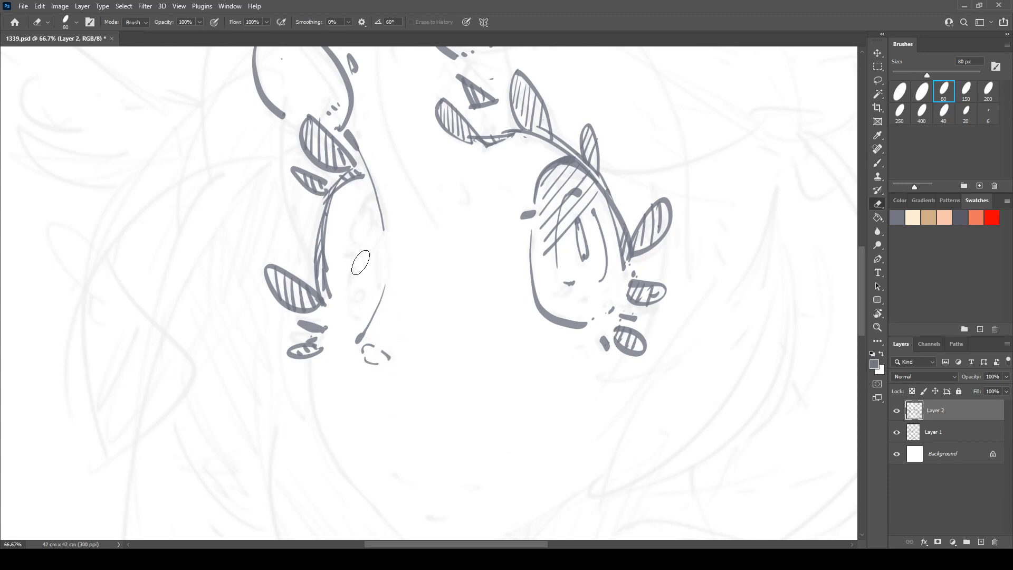
{"action": "key", "text": "b"}
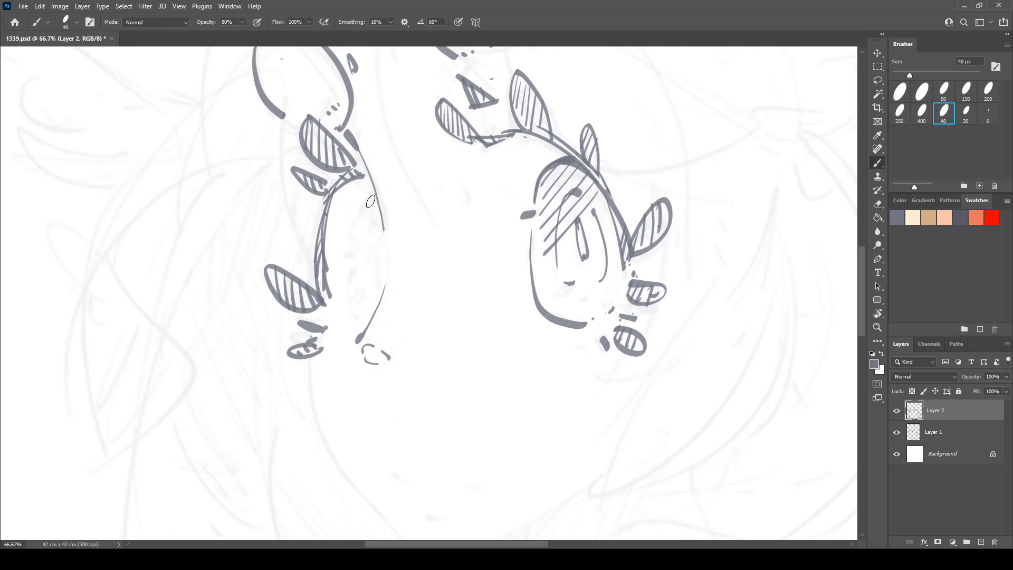
- Ink the left-hand eye's iris outline, side mark and pupil, and hatch the iris's upper part
{"action": "mouse_move", "coordinate": [372, 195]}
{"action": "left_mouse_down"}
{"action": "mouse_move", "coordinate": [353, 225]}
{"action": "mouse_move", "coordinate": [361, 320]}
{"action": "left_mouse_up"}
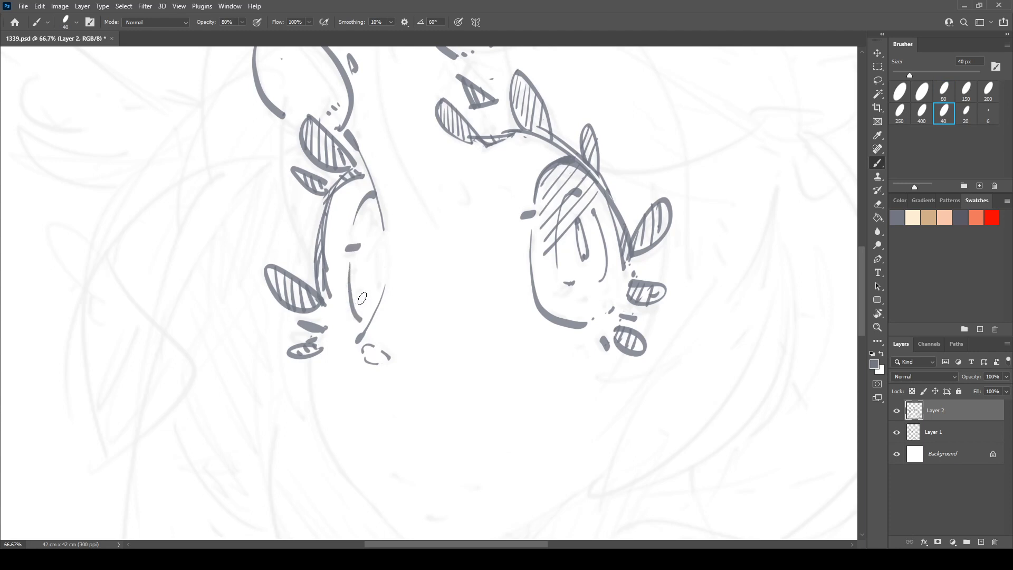
{"action": "left_click_drag", "start_coordinate": [375, 239], "coordinate": [370, 298]}
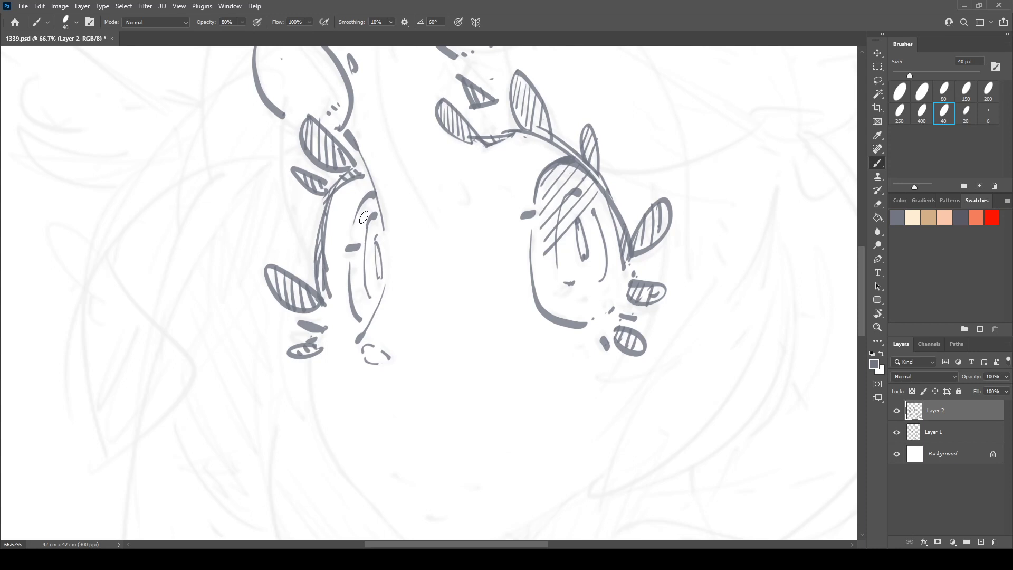
{"action": "left_click_drag", "start_coordinate": [365, 203], "coordinate": [368, 255]}
- Ink the temple mark and the left cheek contour from below the left-hand eye down to the chin
{"action": "left_click_drag", "start_coordinate": [464, 419], "coordinate": [495, 375]}
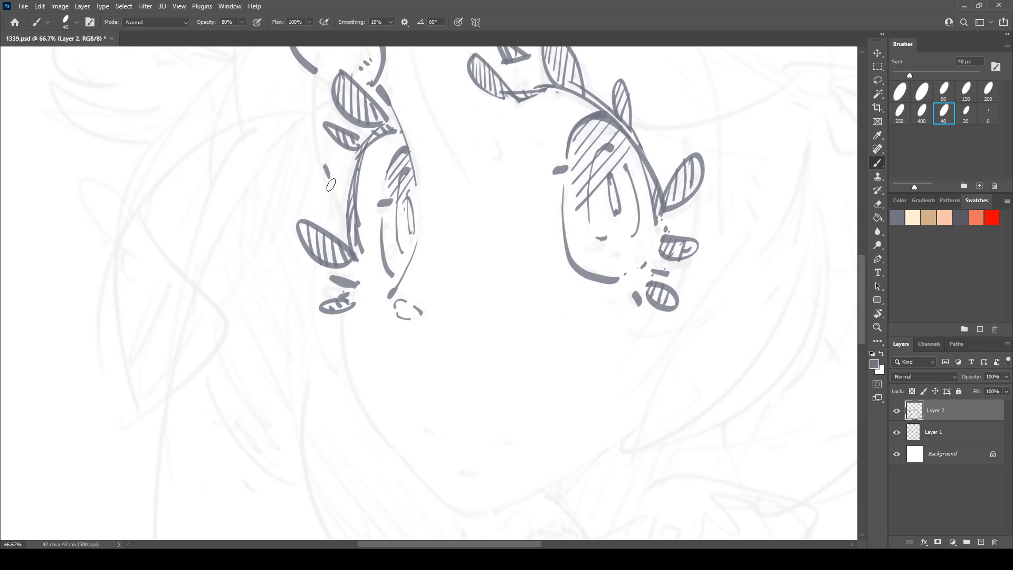
{"action": "mouse_move", "coordinate": [349, 321]}
{"action": "left_mouse_down"}
{"action": "mouse_move", "coordinate": [328, 195]}
{"action": "mouse_move", "coordinate": [335, 267]}
{"action": "mouse_move", "coordinate": [423, 375]}
{"action": "mouse_move", "coordinate": [481, 387]}
{"action": "mouse_move", "coordinate": [631, 296]}
{"action": "left_mouse_up"}
{"action": "key", "text": "e"}
{"action": "key", "text": "b"}
{"action": "key", "text": "ctrl+z"}
{"action": "mouse_move", "coordinate": [446, 387]}
{"action": "left_mouse_down"}
{"action": "mouse_move", "coordinate": [547, 350]}
{"action": "mouse_move", "coordinate": [640, 289]}
{"action": "left_mouse_up"}
{"action": "key", "text": "ctrl+z"}
{"action": "mouse_move", "coordinate": [447, 386]}
{"action": "left_mouse_down"}
{"action": "mouse_move", "coordinate": [508, 366]}
{"action": "mouse_move", "coordinate": [623, 302]}
{"action": "left_mouse_up"}
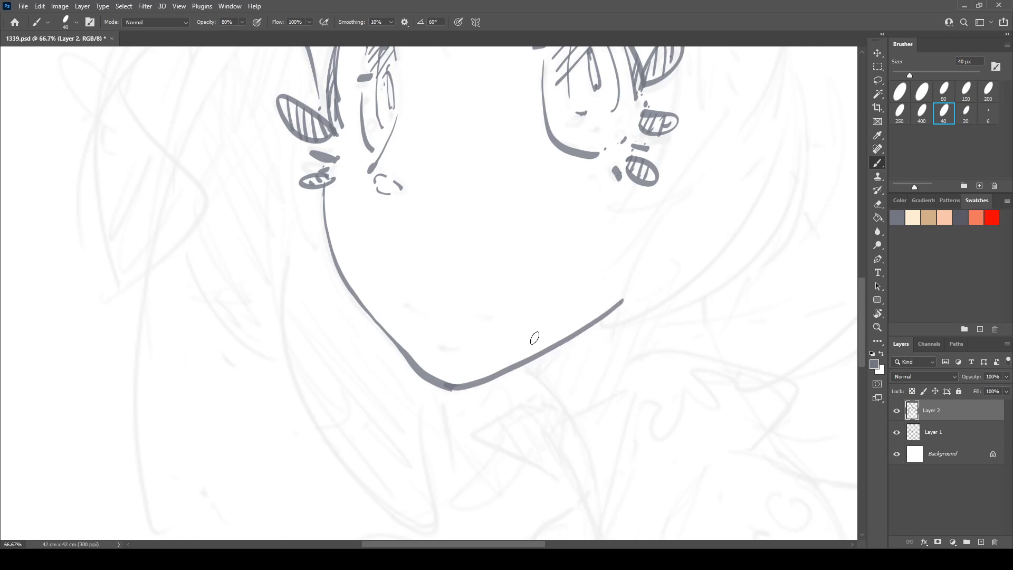
{"action": "key", "text": "ctrl+z"}
{"action": "key", "text": "ctrl+z"}
{"action": "mouse_move", "coordinate": [448, 384]}
{"action": "left_mouse_down"}
{"action": "mouse_move", "coordinate": [496, 378]}
{"action": "mouse_move", "coordinate": [626, 298]}
{"action": "left_mouse_up"}
{"action": "key", "text": "ctrl+z"}
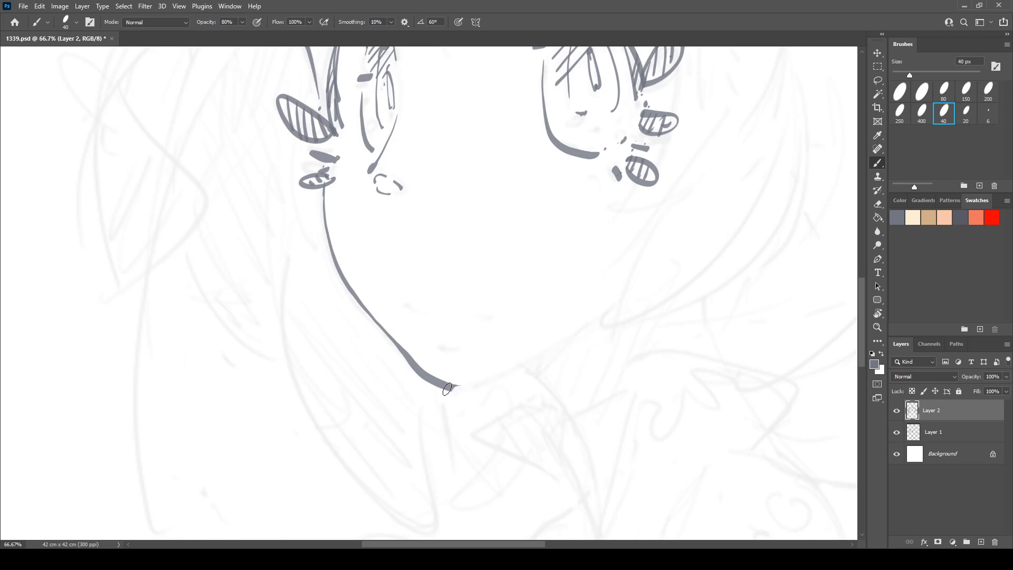
- Ink the jawline from the chin up toward the right cheek and trim its upper end with the Eraser
{"action": "mouse_move", "coordinate": [447, 386]}
{"action": "left_mouse_down"}
{"action": "mouse_move", "coordinate": [501, 369]}
{"action": "mouse_move", "coordinate": [630, 297]}
{"action": "left_mouse_up"}
{"action": "left_click_drag", "start_coordinate": [543, 370], "coordinate": [465, 369]}
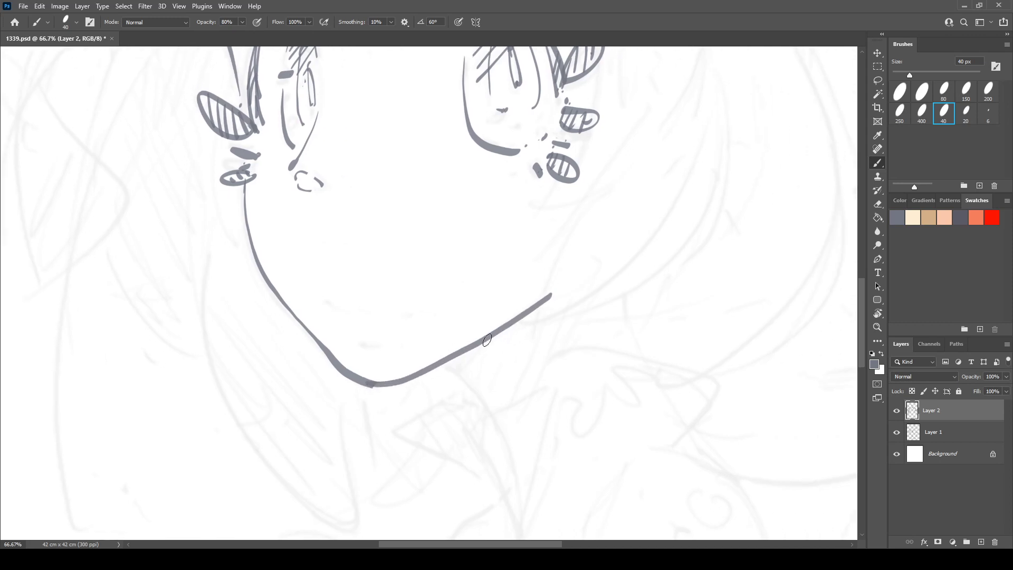
{"action": "key", "text": "e"}
{"action": "left_click_drag", "start_coordinate": [549, 307], "coordinate": [549, 296]}
{"action": "left_click_drag", "start_coordinate": [431, 378], "coordinate": [465, 322]}
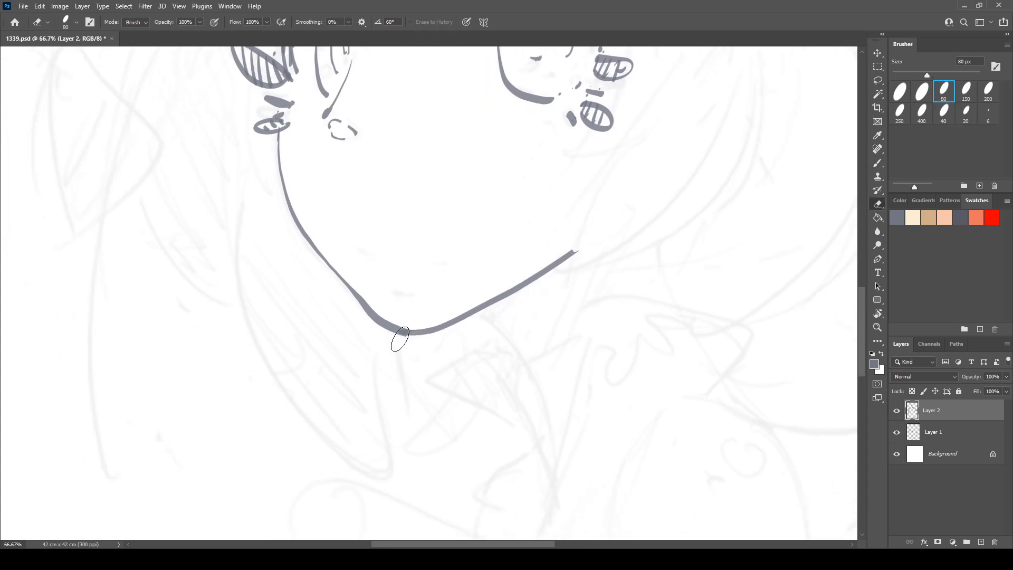
- Ink the neck line below the jaw's right side and hatch the small triangular shadow where it meets the jawline
{"action": "key", "text": "b"}
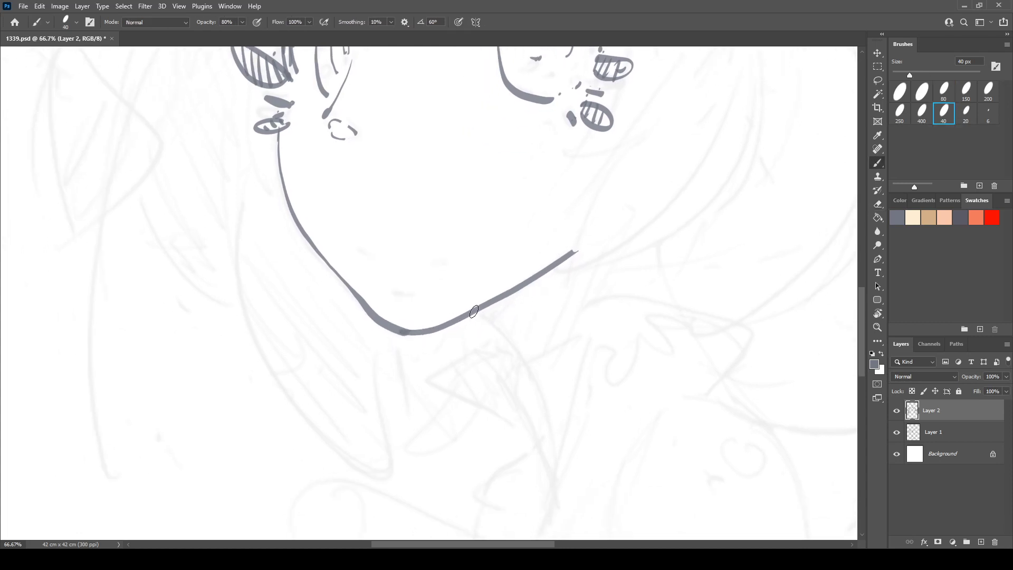
{"action": "left_click_drag", "start_coordinate": [472, 312], "coordinate": [528, 365]}
{"action": "key", "text": "ctrl+z"}
{"action": "left_click_drag", "start_coordinate": [471, 313], "coordinate": [517, 362]}
{"action": "key", "text": "ctrl+z"}
{"action": "left_click_drag", "start_coordinate": [475, 315], "coordinate": [524, 359]}
{"action": "mouse_move", "coordinate": [539, 275]}
{"action": "left_mouse_down"}
{"action": "mouse_move", "coordinate": [488, 325]}
{"action": "mouse_move", "coordinate": [483, 317]}
{"action": "mouse_move", "coordinate": [493, 306]}
{"action": "mouse_move", "coordinate": [491, 329]}
{"action": "left_mouse_up"}
{"action": "key", "text": "e"}
{"action": "left_click_drag", "start_coordinate": [465, 283], "coordinate": [500, 354]}
{"action": "key", "text": "b"}
- Try to ink a broken, upward-curving smile line above the chin
{"action": "left_click_drag", "start_coordinate": [418, 332], "coordinate": [469, 339]}
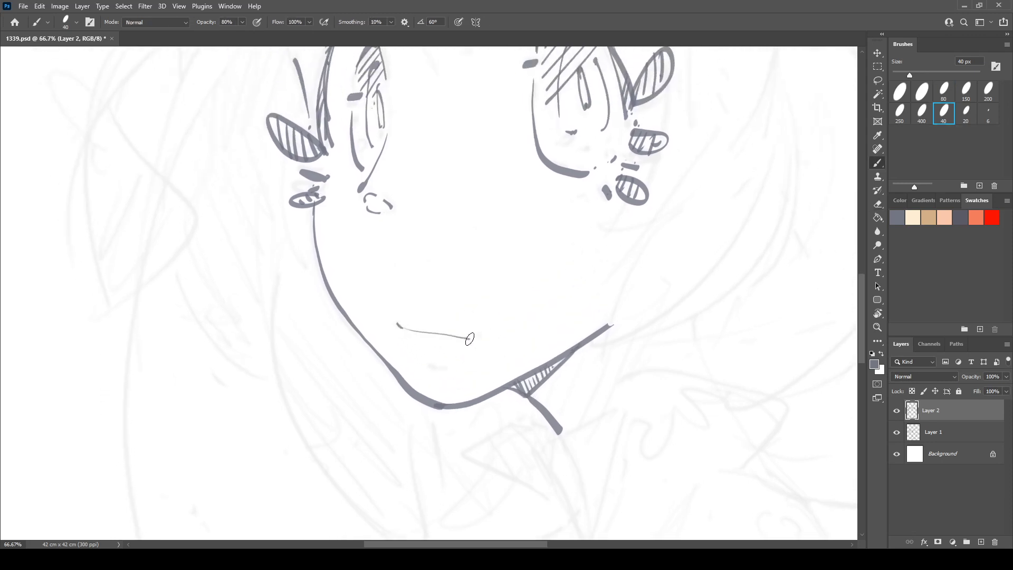
{"action": "key", "text": "ctrl+z"}
{"action": "mouse_move", "coordinate": [395, 322]}
{"action": "left_mouse_down"}
{"action": "mouse_move", "coordinate": [449, 341]}
{"action": "mouse_move", "coordinate": [517, 308]}
{"action": "mouse_move", "coordinate": [461, 343]}
{"action": "mouse_move", "coordinate": [500, 323]}
{"action": "left_mouse_up"}
{"action": "key", "text": "e"}
{"action": "key", "text": "b"}
{"action": "key", "text": "e"}
{"action": "left_click_drag", "start_coordinate": [441, 337], "coordinate": [507, 321]}
{"action": "key", "text": "b"}
{"action": "left_click_drag", "start_coordinate": [437, 336], "coordinate": [510, 315]}
{"action": "key", "text": "e"}
{"action": "key", "text": "b"}
- Ink the small hatched lower-lip mark, erase the mouth line and redraw it as a flatter broken line
{"action": "left_click_drag", "start_coordinate": [429, 366], "coordinate": [452, 372]}
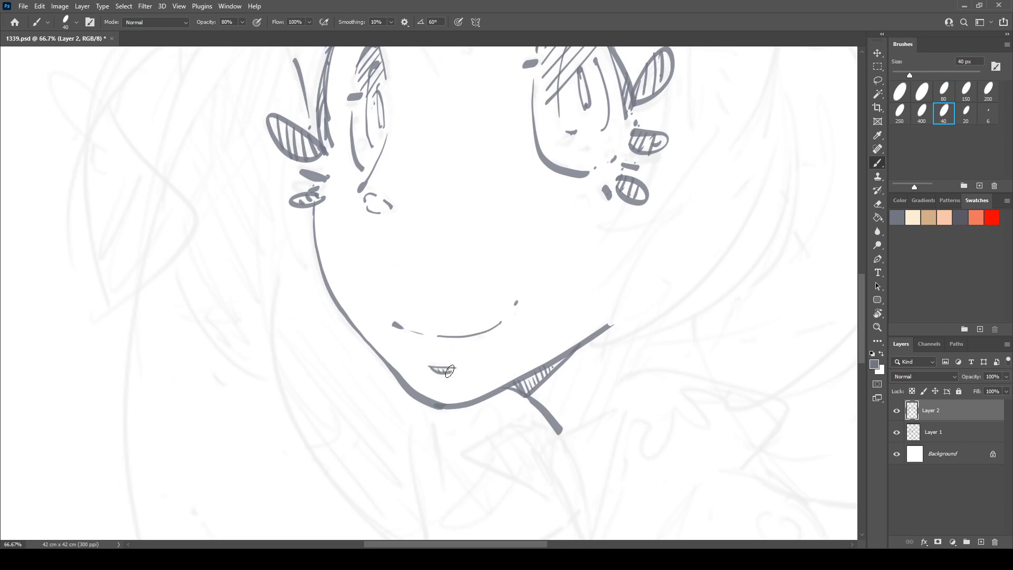
{"action": "mouse_move", "coordinate": [511, 277]}
{"action": "left_mouse_down"}
{"action": "mouse_move", "coordinate": [492, 396]}
{"action": "mouse_move", "coordinate": [548, 374]}
{"action": "left_mouse_up"}
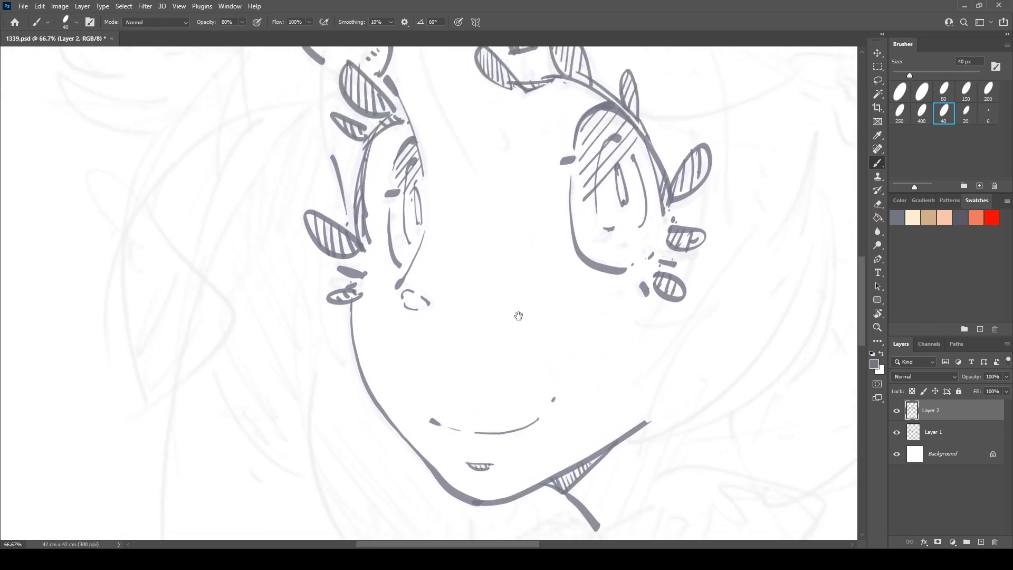
{"action": "left_click_drag", "start_coordinate": [518, 316], "coordinate": [537, 248]}
{"action": "key", "text": "e"}
{"action": "left_click_drag", "start_coordinate": [459, 354], "coordinate": [558, 358]}
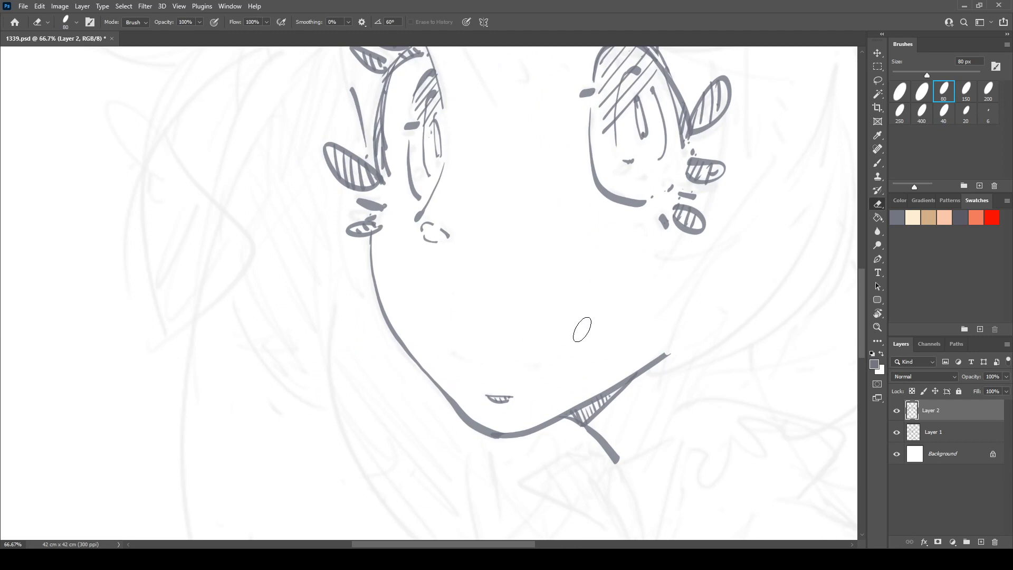
{"action": "key", "text": "b"}
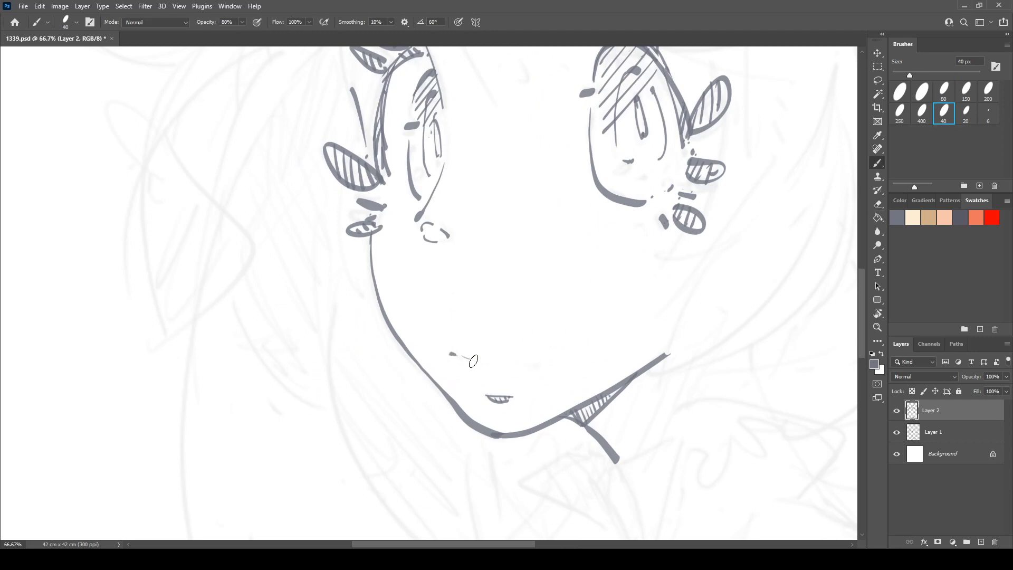
{"action": "left_click_drag", "start_coordinate": [508, 365], "coordinate": [543, 365]}
- Add an oval highlight over each iris's upper hatching and a tiny bubble highlight near each iris's lower end
{"action": "left_click_drag", "start_coordinate": [625, 287], "coordinate": [566, 332]}
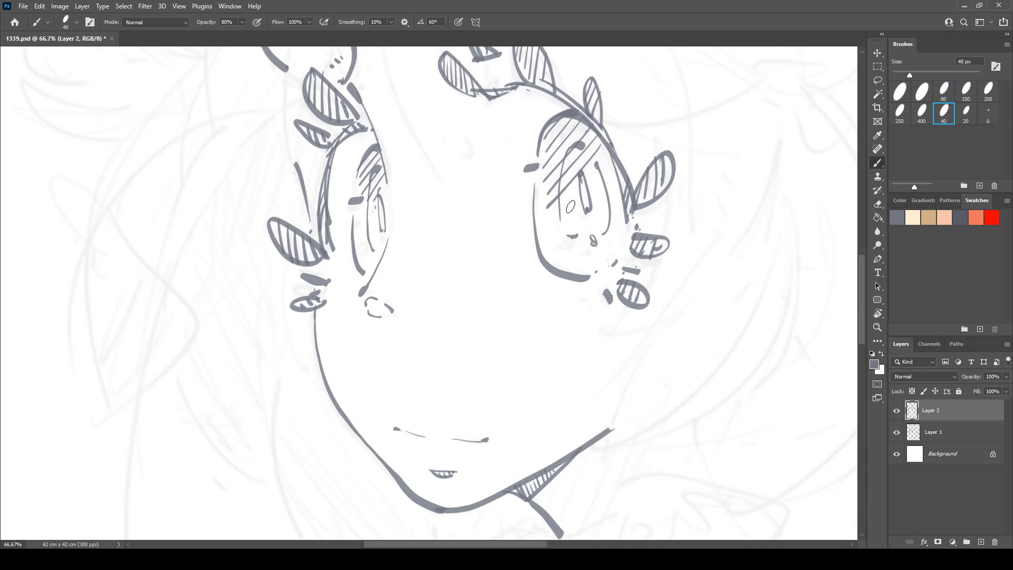
{"action": "key", "text": "e"}
{"action": "mouse_move", "coordinate": [549, 127]}
{"action": "left_mouse_down"}
{"action": "mouse_move", "coordinate": [540, 158]}
{"action": "mouse_move", "coordinate": [554, 121]}
{"action": "mouse_move", "coordinate": [552, 154]}
{"action": "left_mouse_up"}
{"action": "key", "text": "b"}
{"action": "key", "text": "e"}
{"action": "left_click_drag", "start_coordinate": [372, 154], "coordinate": [352, 177]}
{"action": "key", "text": "b"}
{"action": "key", "text": "e"}
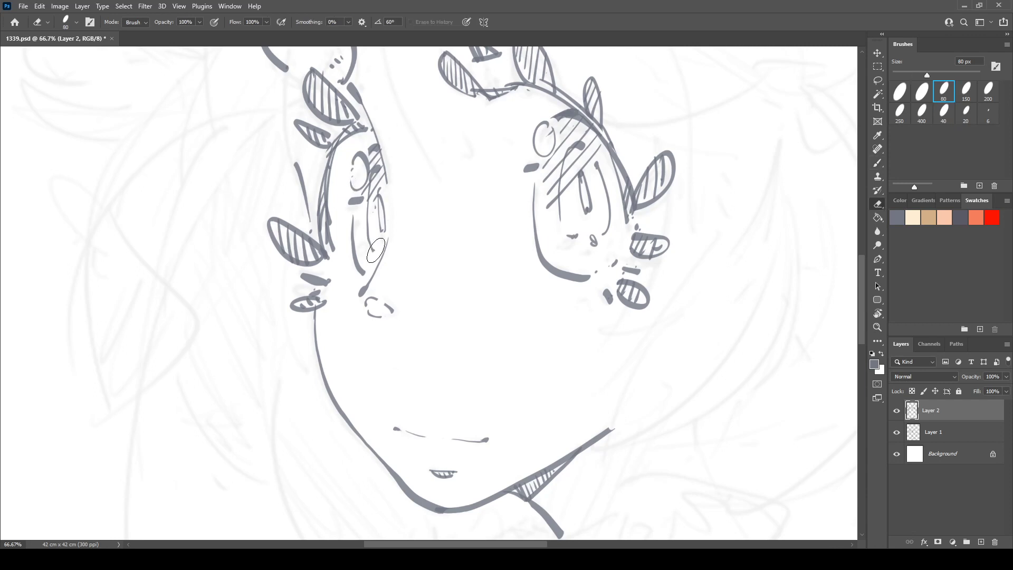
{"action": "left_click_drag", "start_coordinate": [373, 254], "coordinate": [375, 246]}
{"action": "key", "text": "b"}
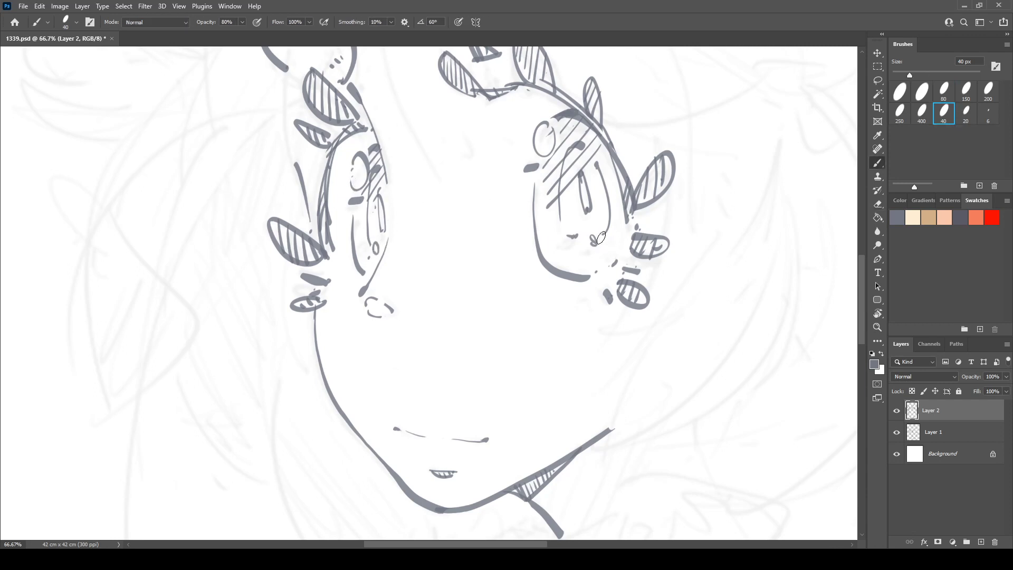
- Flip the canvas view horizontally and redraw the dashed mark below the narrow eye as a slim broken oval
{"action": "left_click_drag", "start_coordinate": [582, 322], "coordinate": [630, 371]}
{"action": "key", "text": "e"}
{"action": "mouse_move", "coordinate": [436, 355]}
{"action": "left_mouse_down"}
{"action": "mouse_move", "coordinate": [415, 363]}
{"action": "mouse_move", "coordinate": [428, 358]}
{"action": "mouse_move", "coordinate": [414, 350]}
{"action": "mouse_move", "coordinate": [438, 359]}
{"action": "left_mouse_up"}
{"action": "key", "text": "b"}
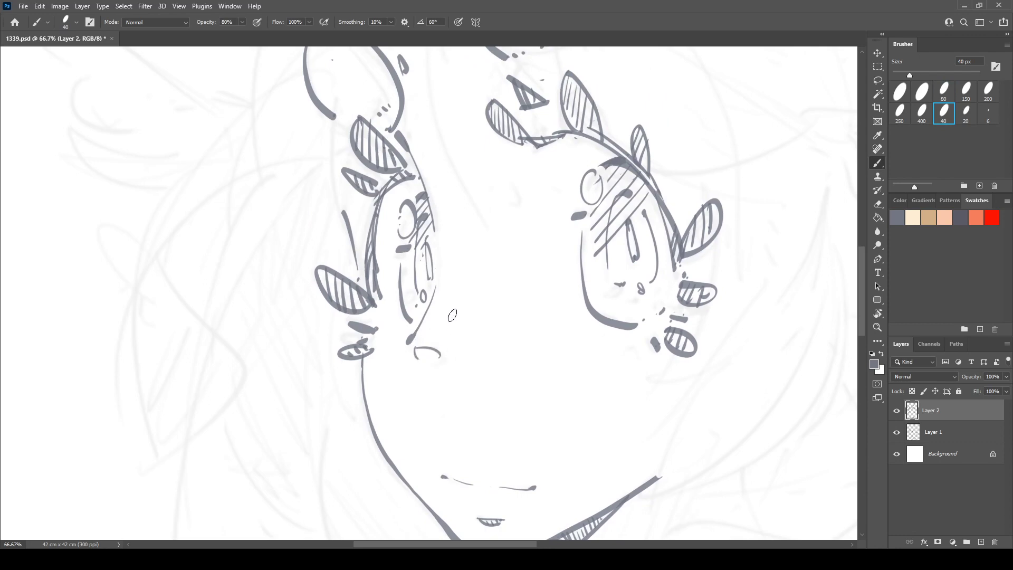
{"action": "key", "text": "F2"}
{"action": "left_click_drag", "start_coordinate": [707, 297], "coordinate": [511, 229]}
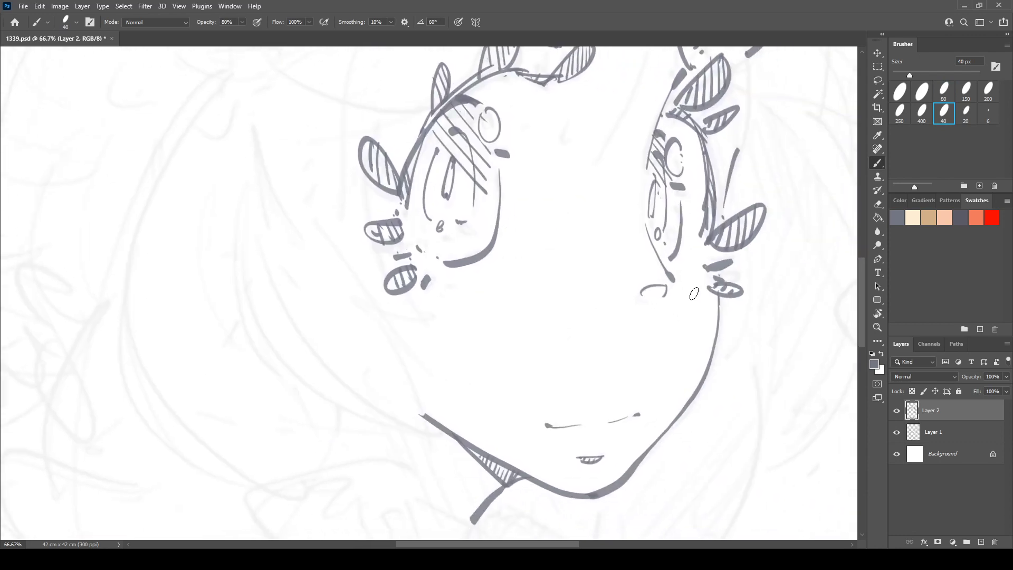
{"action": "key", "text": "e"}
{"action": "mouse_move", "coordinate": [647, 290]}
{"action": "left_mouse_down"}
{"action": "mouse_move", "coordinate": [641, 296]}
{"action": "mouse_move", "coordinate": [666, 287]}
{"action": "left_mouse_up"}
{"action": "key", "text": "b"}
- Ink the V-shaped mark between the two brow ovals and the short accent strokes beside it
{"action": "left_click_drag", "start_coordinate": [658, 240], "coordinate": [573, 363]}
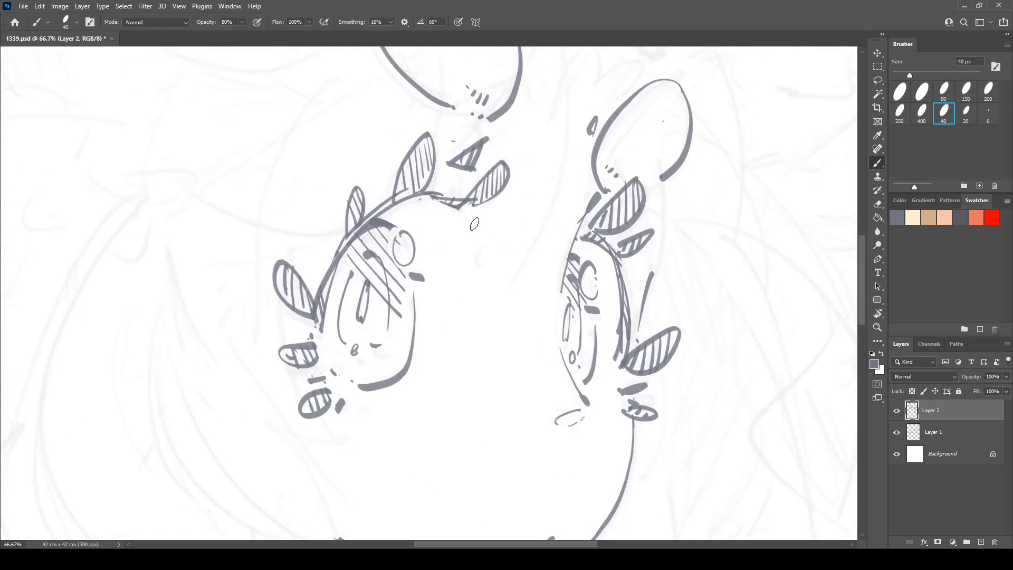
{"action": "mouse_move", "coordinate": [346, 236]}
{"action": "left_mouse_down"}
{"action": "mouse_move", "coordinate": [359, 221]}
{"action": "mouse_move", "coordinate": [542, 206]}
{"action": "left_mouse_up"}
{"action": "left_click_drag", "start_coordinate": [656, 121], "coordinate": [457, 154]}
{"action": "mouse_move", "coordinate": [554, 159]}
{"action": "left_mouse_down"}
{"action": "mouse_move", "coordinate": [479, 226]}
{"action": "mouse_move", "coordinate": [471, 289]}
{"action": "mouse_move", "coordinate": [512, 209]}
{"action": "left_mouse_up"}
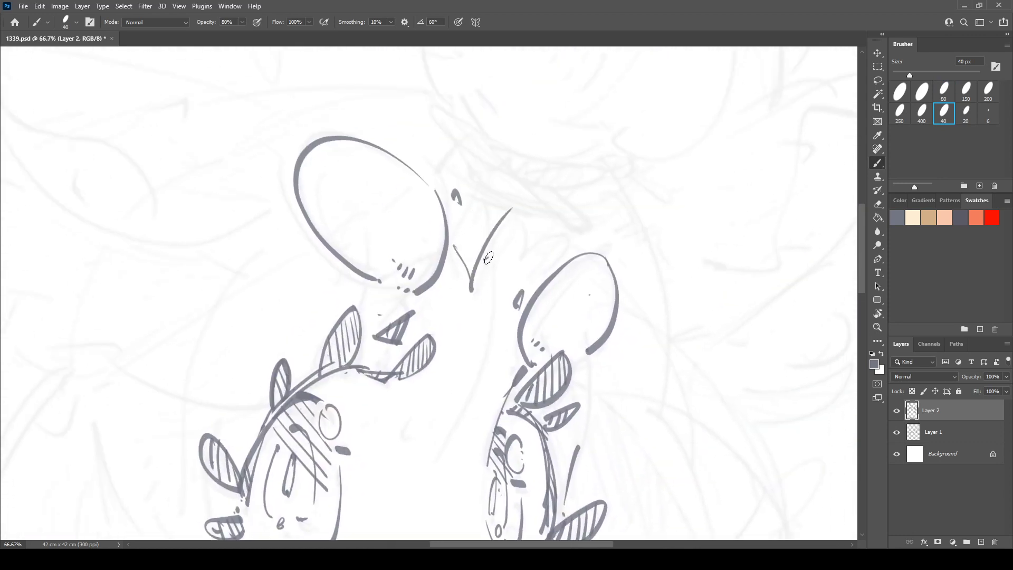
{"action": "mouse_move", "coordinate": [485, 262]}
{"action": "left_mouse_down"}
{"action": "mouse_move", "coordinate": [519, 250]}
{"action": "mouse_move", "coordinate": [523, 265]}
{"action": "mouse_move", "coordinate": [553, 253]}
{"action": "left_mouse_up"}
- Ink the curved upper band of the hair tie above the brow ovals, with rounded ends and a thin top edge
{"action": "left_click_drag", "start_coordinate": [485, 185], "coordinate": [499, 253]}
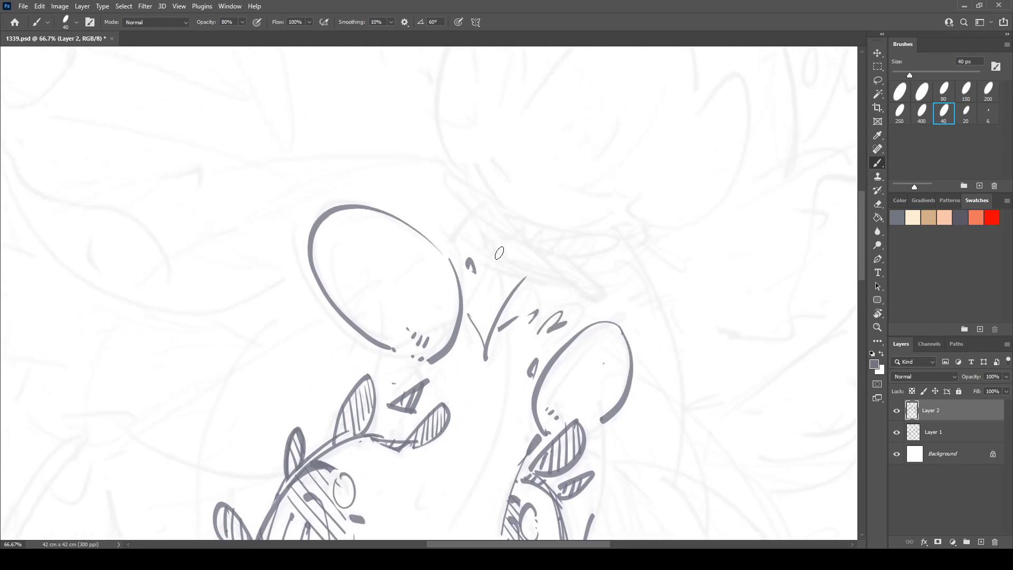
{"action": "mouse_move", "coordinate": [464, 188]}
{"action": "left_mouse_down"}
{"action": "mouse_move", "coordinate": [516, 233]}
{"action": "mouse_move", "coordinate": [599, 248]}
{"action": "left_mouse_up"}
{"action": "key", "text": "r"}
{"action": "left_click_drag", "start_coordinate": [612, 181], "coordinate": [498, 132]}
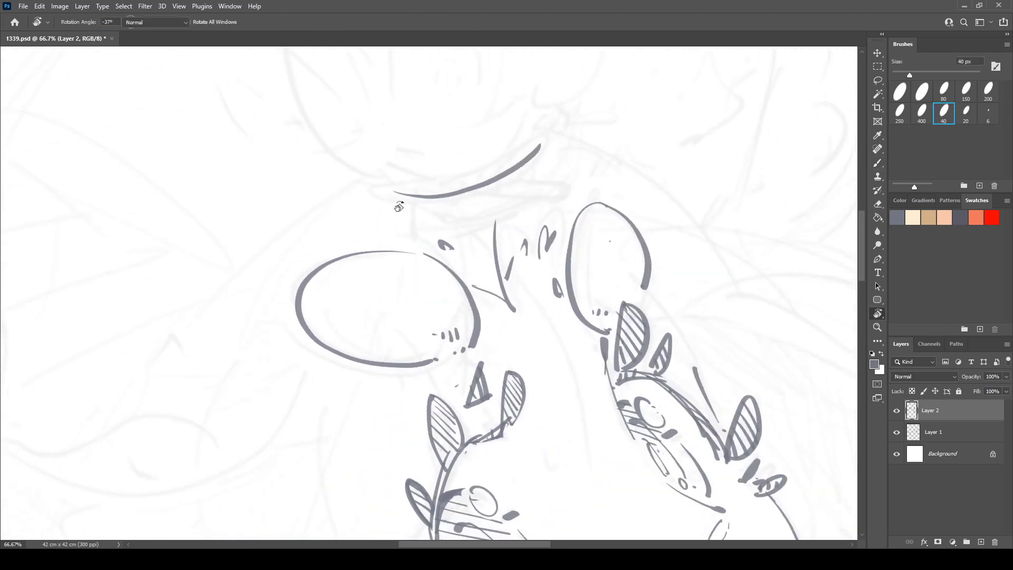
{"action": "left_click_drag", "start_coordinate": [398, 193], "coordinate": [404, 183]}
{"action": "mouse_move", "coordinate": [461, 165]}
{"action": "left_mouse_down"}
{"action": "mouse_move", "coordinate": [537, 126]}
{"action": "mouse_move", "coordinate": [538, 164]}
{"action": "left_mouse_up"}
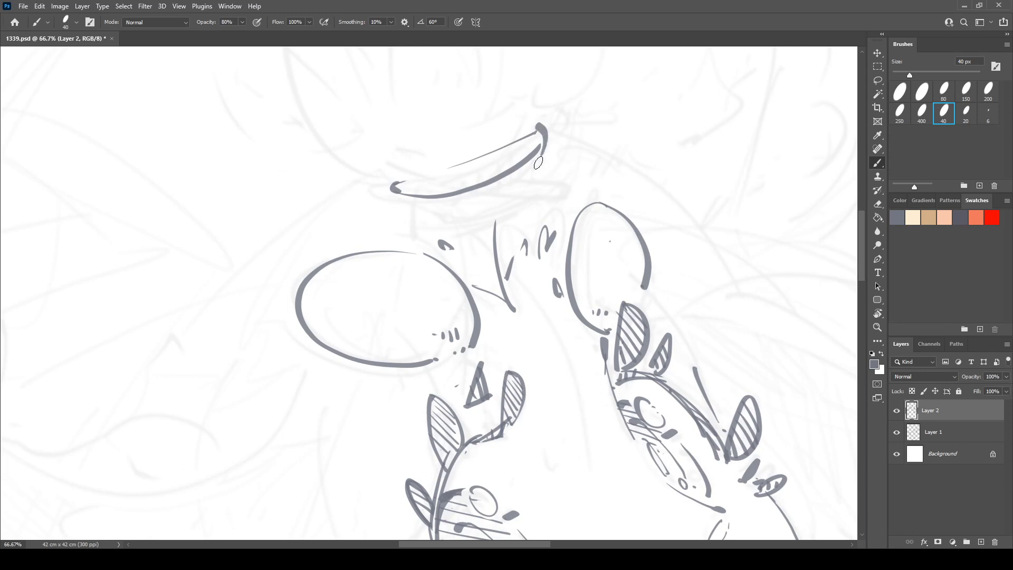
- Ink the hair tie's lower wraps and crossing loose end, and add hatching and small dashes to the bands
{"action": "mouse_move", "coordinate": [442, 199]}
{"action": "left_mouse_down"}
{"action": "mouse_move", "coordinate": [574, 189]}
{"action": "mouse_move", "coordinate": [535, 175]}
{"action": "mouse_move", "coordinate": [560, 191]}
{"action": "mouse_move", "coordinate": [415, 215]}
{"action": "mouse_move", "coordinate": [422, 235]}
{"action": "mouse_move", "coordinate": [523, 203]}
{"action": "left_mouse_up"}
{"action": "key", "text": "e"}
{"action": "key", "text": "b"}
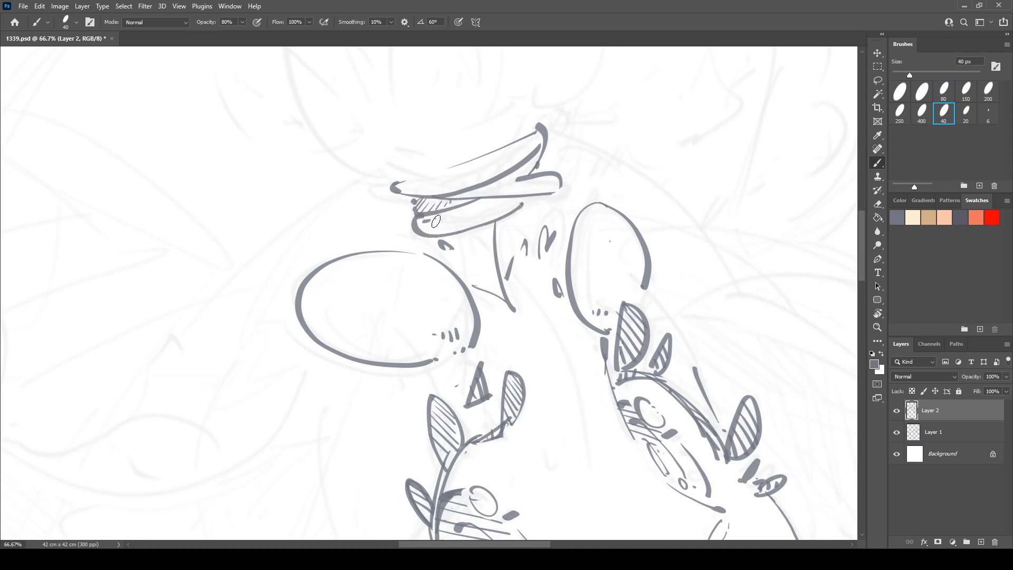
{"action": "mouse_move", "coordinate": [422, 229]}
{"action": "left_mouse_down"}
{"action": "mouse_move", "coordinate": [509, 197]}
{"action": "mouse_move", "coordinate": [480, 199]}
{"action": "mouse_move", "coordinate": [526, 198]}
{"action": "left_mouse_up"}
{"action": "left_click_drag", "start_coordinate": [541, 156], "coordinate": [535, 167]}
- Ink the outline of the narrow left-hand tuft rising from the hair tie
{"action": "mouse_move", "coordinate": [407, 185]}
{"action": "left_mouse_down"}
{"action": "mouse_move", "coordinate": [498, 190]}
{"action": "mouse_move", "coordinate": [532, 147]}
{"action": "mouse_move", "coordinate": [418, 193]}
{"action": "mouse_move", "coordinate": [358, 242]}
{"action": "left_mouse_up"}
{"action": "key", "text": "r"}
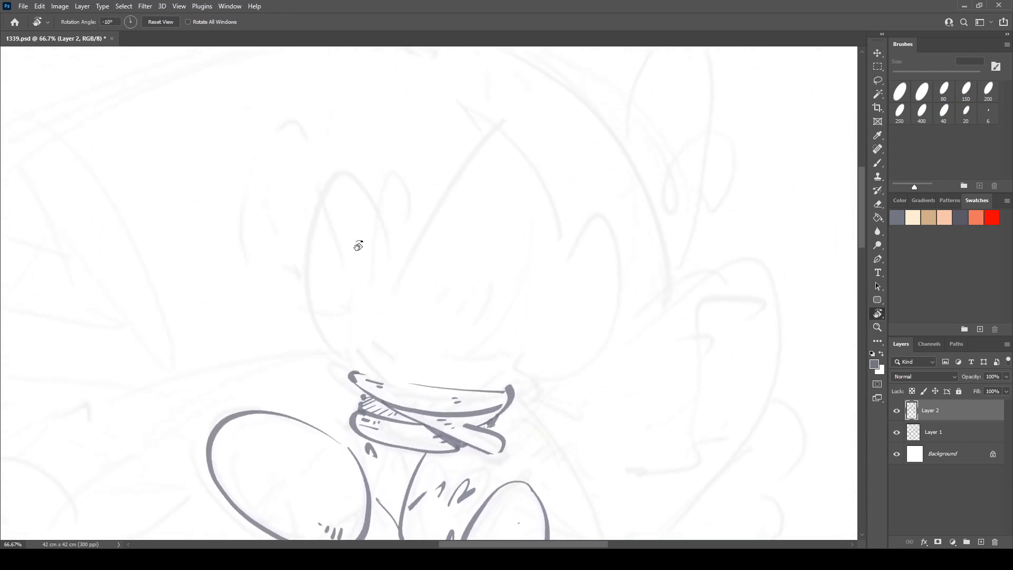
{"action": "mouse_move", "coordinate": [340, 174]}
{"action": "left_mouse_down"}
{"action": "mouse_move", "coordinate": [311, 222]}
{"action": "mouse_move", "coordinate": [307, 304]}
{"action": "mouse_move", "coordinate": [365, 365]}
{"action": "left_mouse_up"}
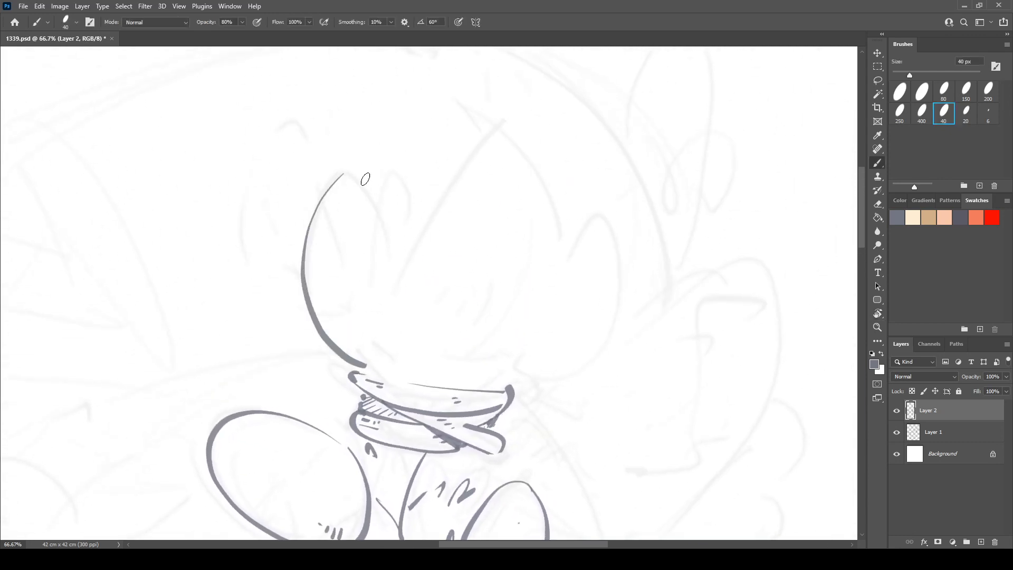
{"action": "mouse_move", "coordinate": [347, 174]}
{"action": "left_mouse_down"}
{"action": "mouse_move", "coordinate": [384, 276]}
{"action": "mouse_move", "coordinate": [404, 254]}
{"action": "left_mouse_up"}
- Ink the large central leaf-shaped tuft above the hair tie, with an accent line along its lower edge
{"action": "key", "text": "r"}
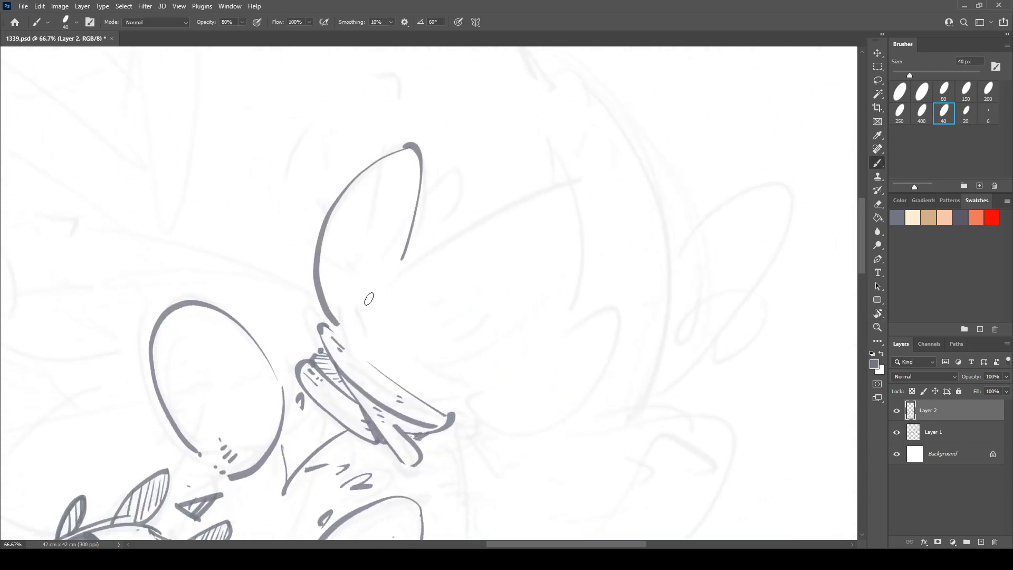
{"action": "mouse_move", "coordinate": [362, 314]}
{"action": "left_mouse_down"}
{"action": "mouse_move", "coordinate": [433, 253]}
{"action": "mouse_move", "coordinate": [577, 191]}
{"action": "mouse_move", "coordinate": [530, 162]}
{"action": "mouse_move", "coordinate": [562, 242]}
{"action": "mouse_move", "coordinate": [480, 362]}
{"action": "mouse_move", "coordinate": [450, 370]}
{"action": "left_mouse_up"}
{"action": "key", "text": "r"}
{"action": "left_click_drag", "start_coordinate": [534, 318], "coordinate": [484, 367]}
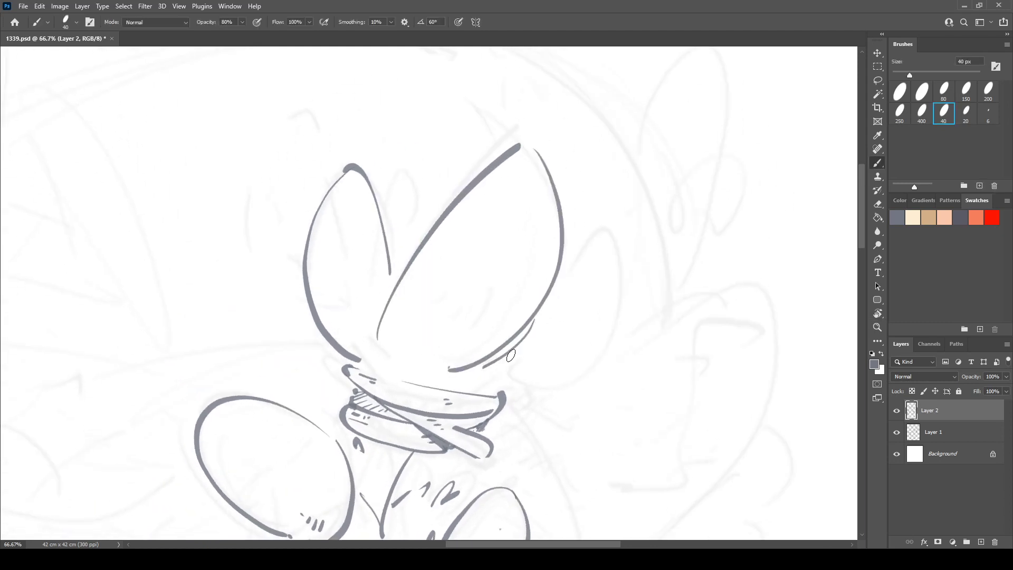
- Ink the rounded right-hand tuft and the small hatched tuft beneath it
{"action": "mouse_move", "coordinate": [557, 294]}
{"action": "left_mouse_down"}
{"action": "mouse_move", "coordinate": [624, 285]}
{"action": "mouse_move", "coordinate": [541, 375]}
{"action": "mouse_move", "coordinate": [462, 387]}
{"action": "left_mouse_up"}
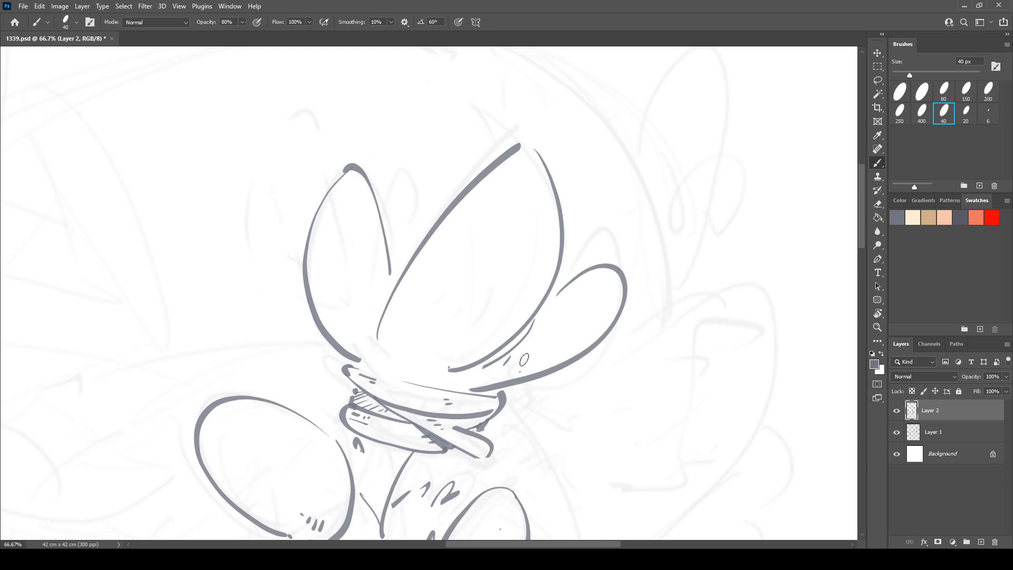
{"action": "left_click_drag", "start_coordinate": [551, 375], "coordinate": [489, 398]}
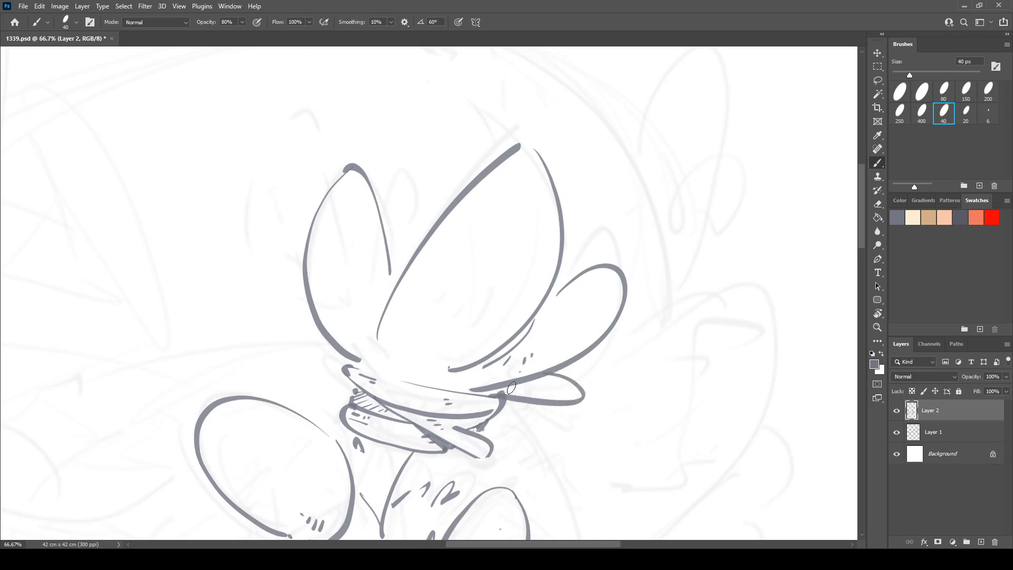
{"action": "mouse_move", "coordinate": [546, 375]}
{"action": "left_mouse_down"}
{"action": "mouse_move", "coordinate": [505, 394]}
{"action": "mouse_move", "coordinate": [533, 396]}
{"action": "left_mouse_up"}
{"action": "left_click_drag", "start_coordinate": [564, 385], "coordinate": [563, 388]}
- Add short texture strokes and dashes inside the three large tufts and fold lines at the central tuft's base
{"action": "left_click_drag", "start_coordinate": [575, 294], "coordinate": [579, 299]}
{"action": "left_click_drag", "start_coordinate": [587, 297], "coordinate": [589, 301]}
{"action": "left_click_drag", "start_coordinate": [325, 280], "coordinate": [329, 299]}
{"action": "left_click_drag", "start_coordinate": [334, 283], "coordinate": [338, 296]}
{"action": "mouse_move", "coordinate": [377, 373]}
{"action": "left_mouse_down"}
{"action": "mouse_move", "coordinate": [458, 338]}
{"action": "mouse_move", "coordinate": [447, 350]}
{"action": "left_mouse_up"}
{"action": "left_click_drag", "start_coordinate": [528, 155], "coordinate": [534, 207]}
{"action": "mouse_move", "coordinate": [538, 165]}
{"action": "left_mouse_down"}
{"action": "mouse_move", "coordinate": [541, 200]}
{"action": "mouse_move", "coordinate": [550, 198]}
{"action": "left_mouse_up"}
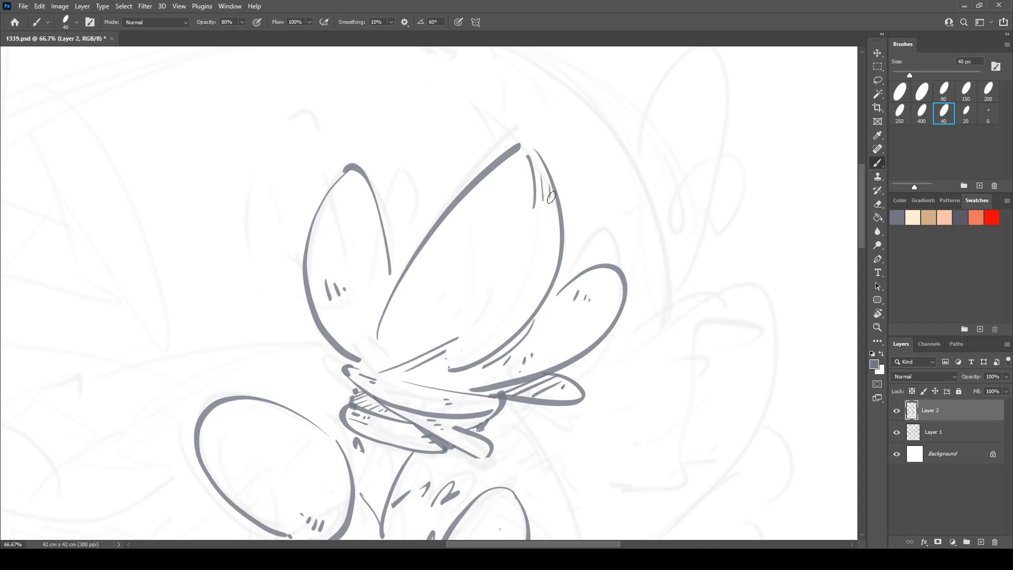
{"action": "left_click_drag", "start_coordinate": [542, 234], "coordinate": [526, 280]}
{"action": "left_click_drag", "start_coordinate": [502, 224], "coordinate": [530, 300]}
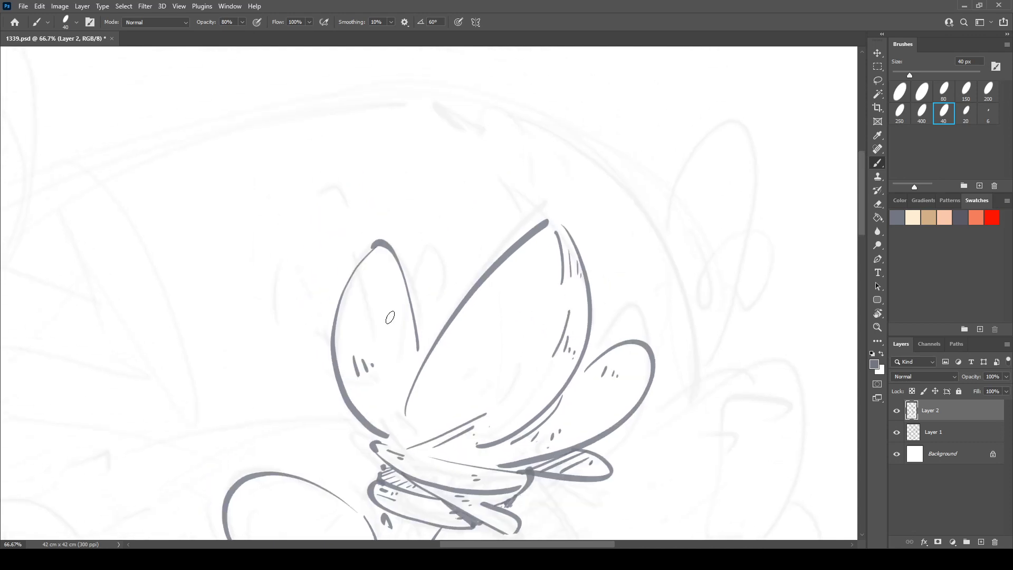
- Ink the scalloped, rounded lobes of the hair lock to the left of the large brow oval
{"action": "key", "text": "r"}
{"action": "left_click_drag", "start_coordinate": [340, 420], "coordinate": [478, 234]}
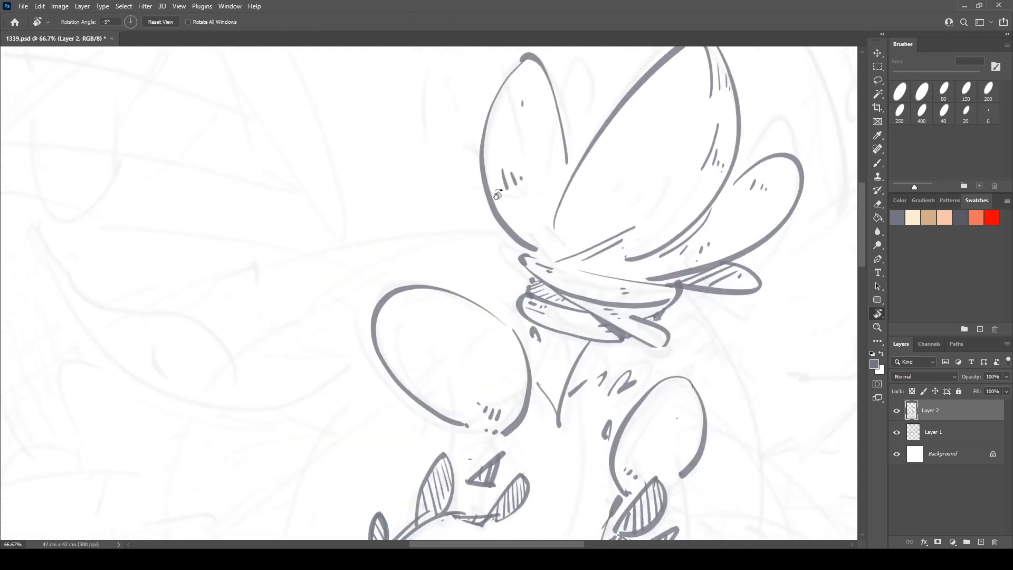
{"action": "left_click_drag", "start_coordinate": [415, 247], "coordinate": [544, 198]}
{"action": "left_click_drag", "start_coordinate": [390, 227], "coordinate": [443, 317]}
{"action": "left_click_drag", "start_coordinate": [304, 265], "coordinate": [443, 255]}
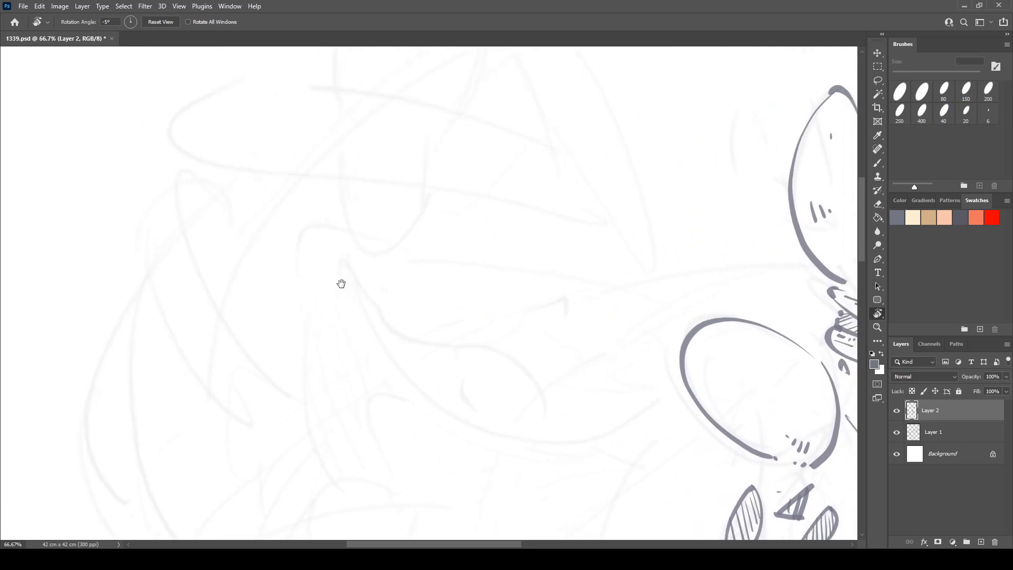
{"action": "mouse_move", "coordinate": [350, 290]}
{"action": "left_mouse_down"}
{"action": "mouse_move", "coordinate": [295, 193]}
{"action": "mouse_move", "coordinate": [328, 215]}
{"action": "mouse_move", "coordinate": [279, 199]}
{"action": "mouse_move", "coordinate": [373, 296]}
{"action": "mouse_move", "coordinate": [386, 294]}
{"action": "left_mouse_up"}
{"action": "key", "text": "b"}
{"action": "mouse_move", "coordinate": [376, 299]}
{"action": "left_mouse_down"}
{"action": "mouse_move", "coordinate": [378, 351]}
{"action": "mouse_move", "coordinate": [411, 398]}
{"action": "mouse_move", "coordinate": [523, 286]}
{"action": "mouse_move", "coordinate": [501, 264]}
{"action": "left_mouse_up"}
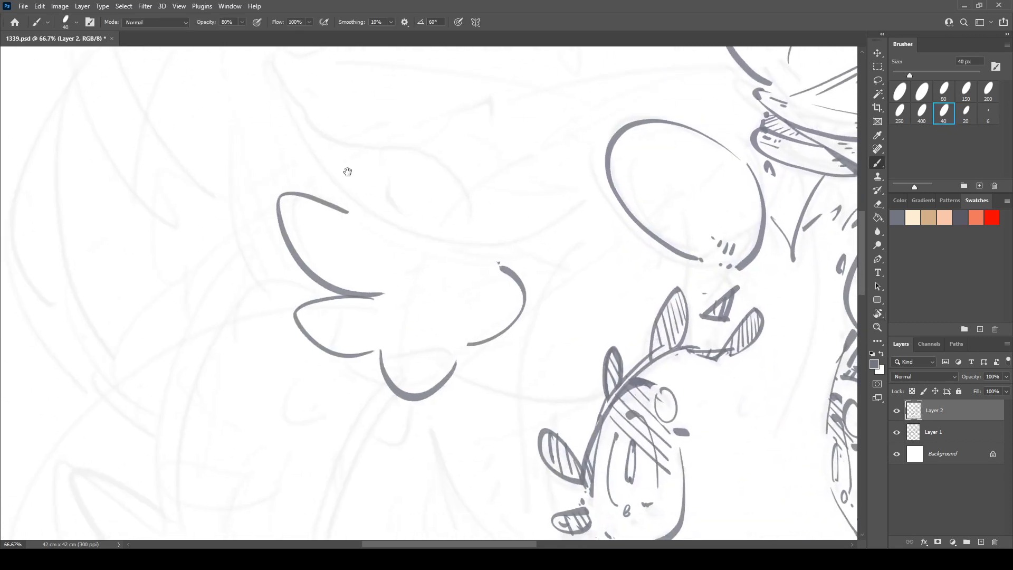
- Ink the large wing-shaped hair lock's long lower curve, rounded tip, upper edge down to the brow oval, and outer contour
{"action": "left_click_drag", "start_coordinate": [328, 153], "coordinate": [312, 244]}
{"action": "mouse_move", "coordinate": [267, 167]}
{"action": "left_mouse_down"}
{"action": "mouse_move", "coordinate": [312, 262]}
{"action": "mouse_move", "coordinate": [382, 313]}
{"action": "mouse_move", "coordinate": [498, 326]}
{"action": "mouse_move", "coordinate": [572, 296]}
{"action": "left_mouse_up"}
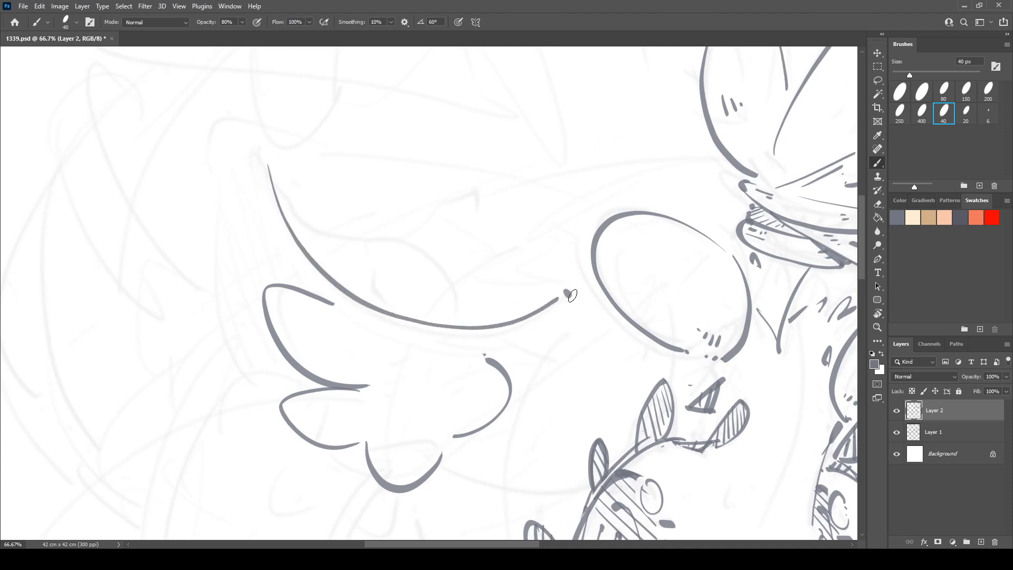
{"action": "mouse_move", "coordinate": [217, 174]}
{"action": "left_mouse_down"}
{"action": "mouse_move", "coordinate": [208, 154]}
{"action": "mouse_move", "coordinate": [303, 146]}
{"action": "left_mouse_up"}
{"action": "key", "text": "r"}
{"action": "left_click_drag", "start_coordinate": [352, 118], "coordinate": [233, 157]}
{"action": "mouse_move", "coordinate": [258, 227]}
{"action": "left_mouse_down"}
{"action": "mouse_move", "coordinate": [409, 163]}
{"action": "mouse_move", "coordinate": [537, 141]}
{"action": "left_mouse_up"}
{"action": "key", "text": "r"}
{"action": "left_click_drag", "start_coordinate": [277, 289], "coordinate": [330, 178]}
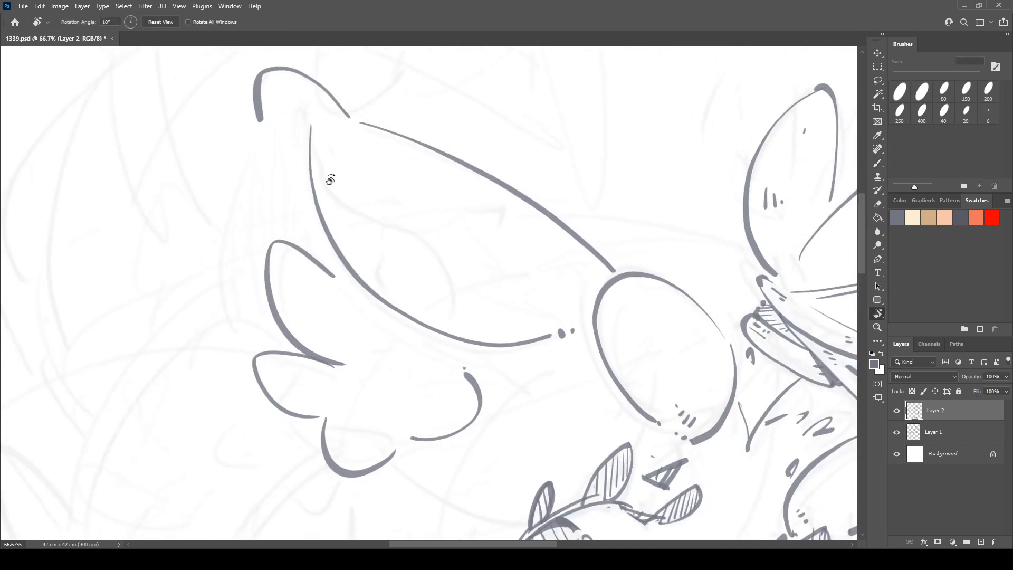
{"action": "mouse_move", "coordinate": [261, 129]}
{"action": "left_mouse_down"}
{"action": "mouse_move", "coordinate": [231, 294]}
{"action": "mouse_move", "coordinate": [261, 343]}
{"action": "left_mouse_up"}
- Ink the scalloped inner curves and a short dash inside the large wing-shaped lock
{"action": "key", "text": "r"}
{"action": "mouse_move", "coordinate": [323, 214]}
{"action": "left_mouse_down"}
{"action": "mouse_move", "coordinate": [305, 250]}
{"action": "mouse_move", "coordinate": [366, 264]}
{"action": "mouse_move", "coordinate": [428, 210]}
{"action": "mouse_move", "coordinate": [464, 213]}
{"action": "mouse_move", "coordinate": [502, 188]}
{"action": "left_mouse_up"}
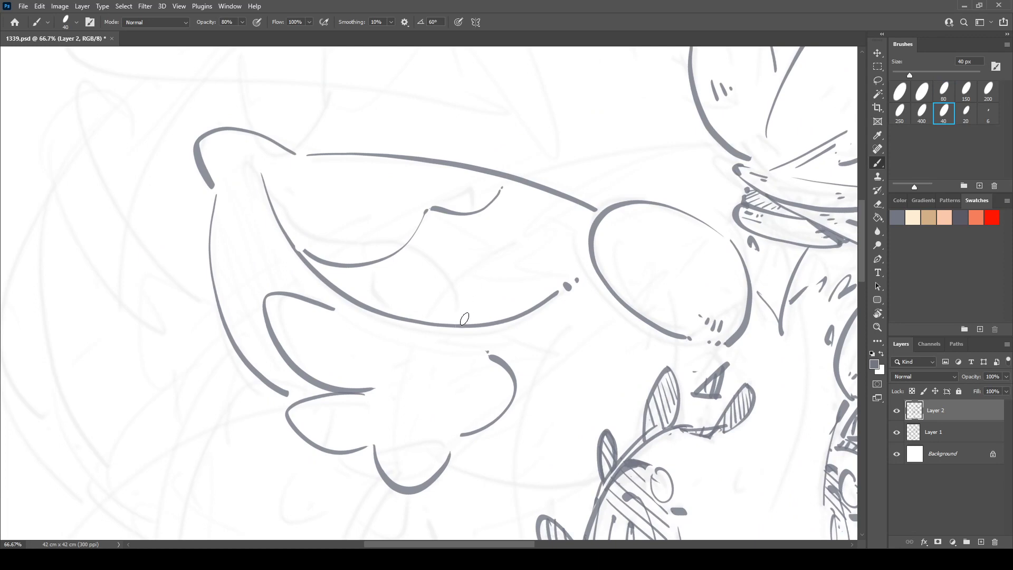
{"action": "mouse_move", "coordinate": [464, 319]}
{"action": "left_mouse_down"}
{"action": "mouse_move", "coordinate": [468, 249]}
{"action": "mouse_move", "coordinate": [504, 273]}
{"action": "left_mouse_up"}
{"action": "left_click_drag", "start_coordinate": [525, 281], "coordinate": [537, 296]}
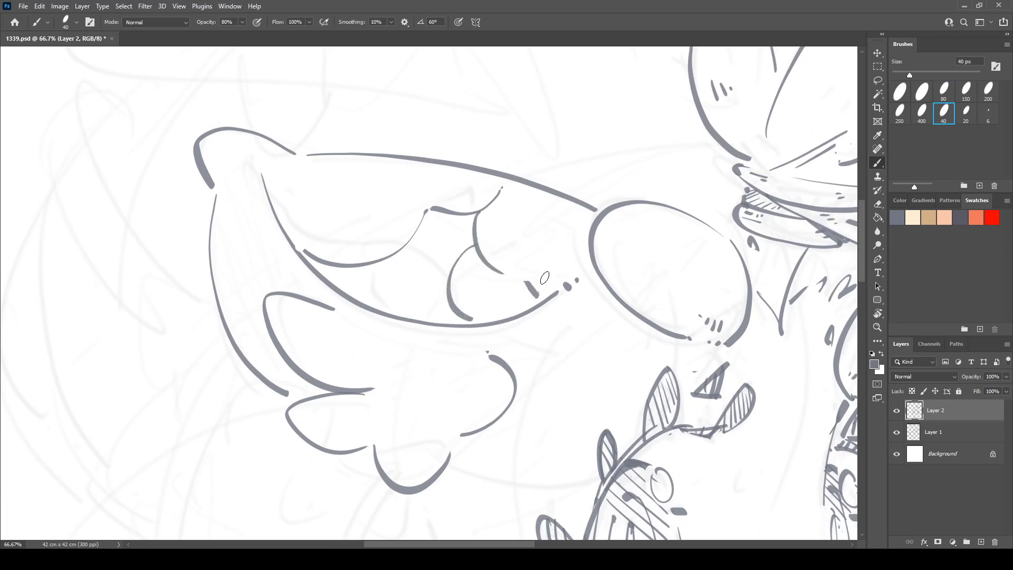
- Ink an inner fold line near the wing-shaped lock's tip and small accent dashes along its outer side
{"action": "left_click_drag", "start_coordinate": [618, 291], "coordinate": [653, 323]}
{"action": "mouse_move", "coordinate": [299, 229]}
{"action": "left_mouse_down"}
{"action": "mouse_move", "coordinate": [252, 268]}
{"action": "mouse_move", "coordinate": [263, 287]}
{"action": "left_mouse_up"}
{"action": "left_click", "coordinate": [260, 296]}
{"action": "left_click", "coordinate": [264, 309]}
{"action": "left_click_drag", "start_coordinate": [267, 327], "coordinate": [272, 347]}
- Trim the scalloped lock's right-hand arc and ink an overlapping rounded lock below it, with dots trailing from its end
{"action": "mouse_move", "coordinate": [534, 392]}
{"action": "left_mouse_down"}
{"action": "mouse_move", "coordinate": [361, 297]}
{"action": "mouse_move", "coordinate": [376, 140]}
{"action": "left_mouse_up"}
{"action": "left_click", "coordinate": [367, 287]}
{"action": "mouse_move", "coordinate": [341, 209]}
{"action": "left_mouse_down"}
{"action": "mouse_move", "coordinate": [353, 190]}
{"action": "mouse_move", "coordinate": [391, 194]}
{"action": "mouse_move", "coordinate": [330, 298]}
{"action": "mouse_move", "coordinate": [387, 263]}
{"action": "mouse_move", "coordinate": [326, 277]}
{"action": "mouse_move", "coordinate": [319, 311]}
{"action": "left_mouse_up"}
{"action": "key", "text": "e"}
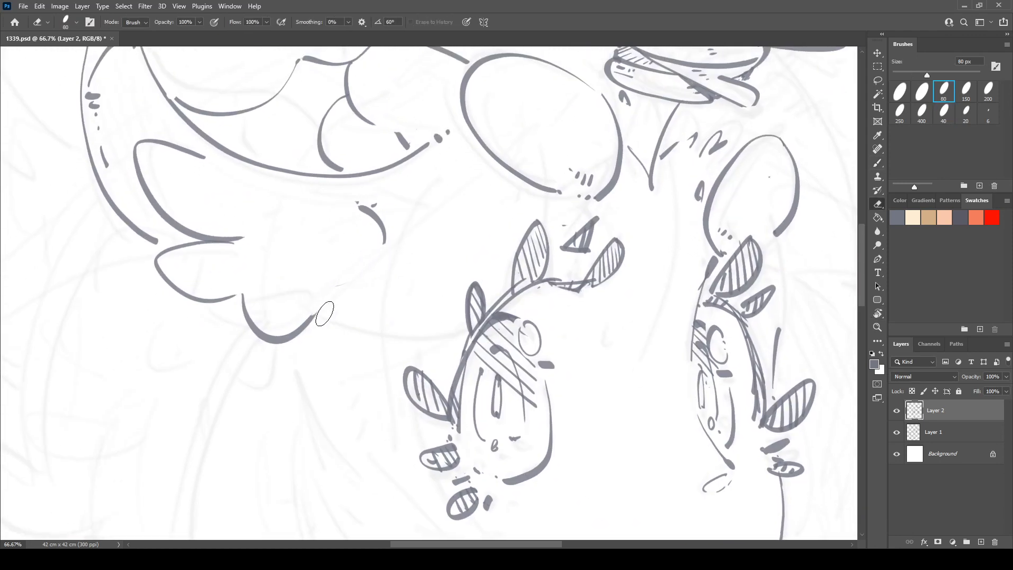
{"action": "key", "text": "b"}
{"action": "mouse_move", "coordinate": [387, 256]}
{"action": "left_mouse_down"}
{"action": "mouse_move", "coordinate": [286, 254]}
{"action": "mouse_move", "coordinate": [418, 340]}
{"action": "left_mouse_up"}
{"action": "left_click", "coordinate": [429, 336]}
{"action": "left_click", "coordinate": [436, 333]}
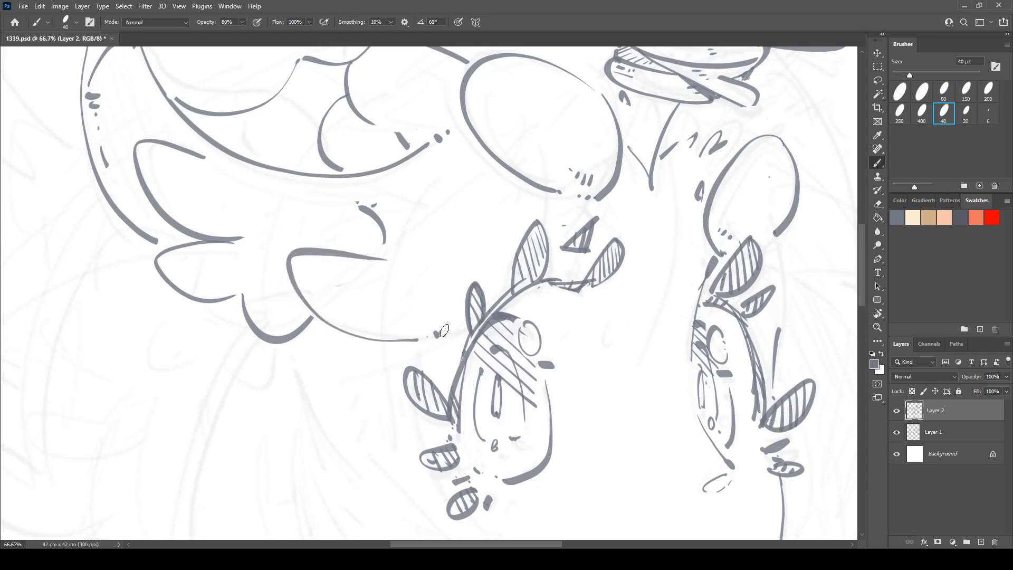
- Ink thin strand edges over the larger eye's lid and beside the wing-shaped lock, with short accent dashes on the rounded locks
{"action": "mouse_move", "coordinate": [499, 314]}
{"action": "left_mouse_down"}
{"action": "mouse_move", "coordinate": [641, 189]}
{"action": "mouse_move", "coordinate": [648, 158]}
{"action": "left_mouse_up"}
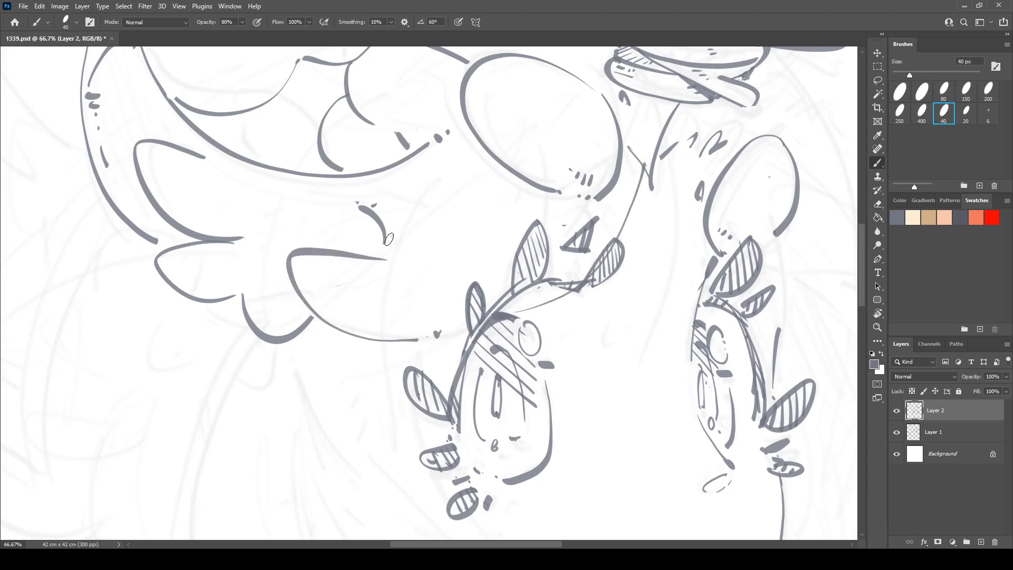
{"action": "left_click_drag", "start_coordinate": [389, 240], "coordinate": [453, 153]}
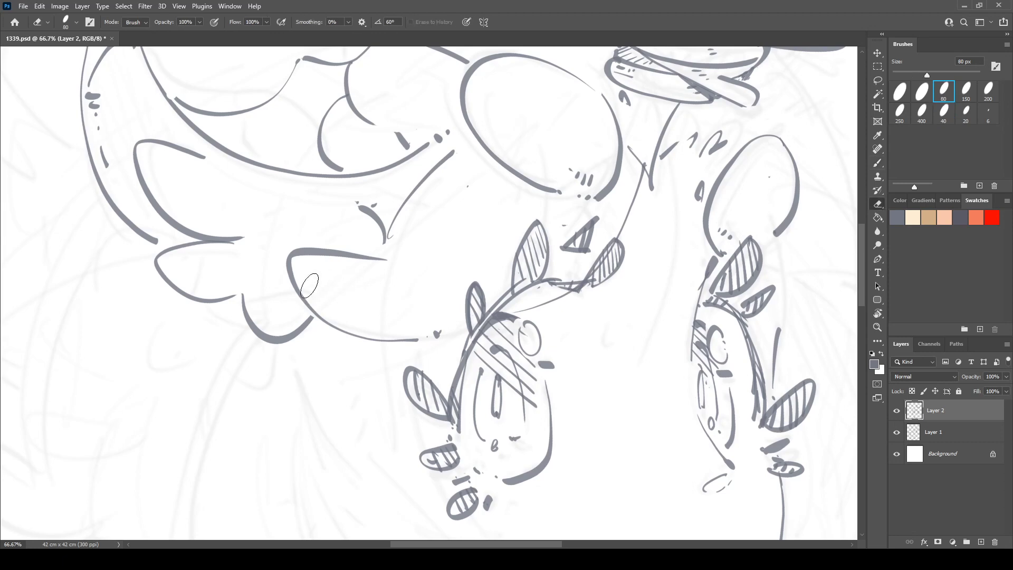
{"action": "left_click_drag", "start_coordinate": [322, 301], "coordinate": [335, 310]}
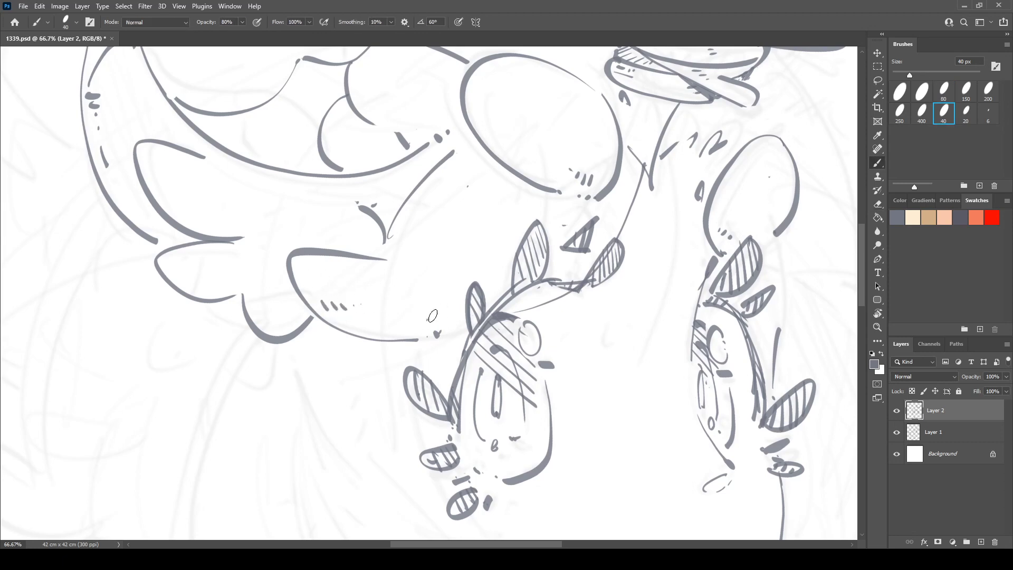
{"action": "left_click_drag", "start_coordinate": [495, 165], "coordinate": [438, 216]}
{"action": "mouse_move", "coordinate": [478, 179]}
{"action": "left_mouse_down"}
{"action": "mouse_move", "coordinate": [462, 201]}
{"action": "mouse_move", "coordinate": [473, 203]}
{"action": "left_mouse_up"}
{"action": "mouse_move", "coordinate": [619, 179]}
{"action": "left_mouse_down"}
{"action": "mouse_move", "coordinate": [621, 195]}
{"action": "mouse_move", "coordinate": [627, 190]}
{"action": "left_mouse_up"}
{"action": "left_click_drag", "start_coordinate": [650, 173], "coordinate": [527, 170]}
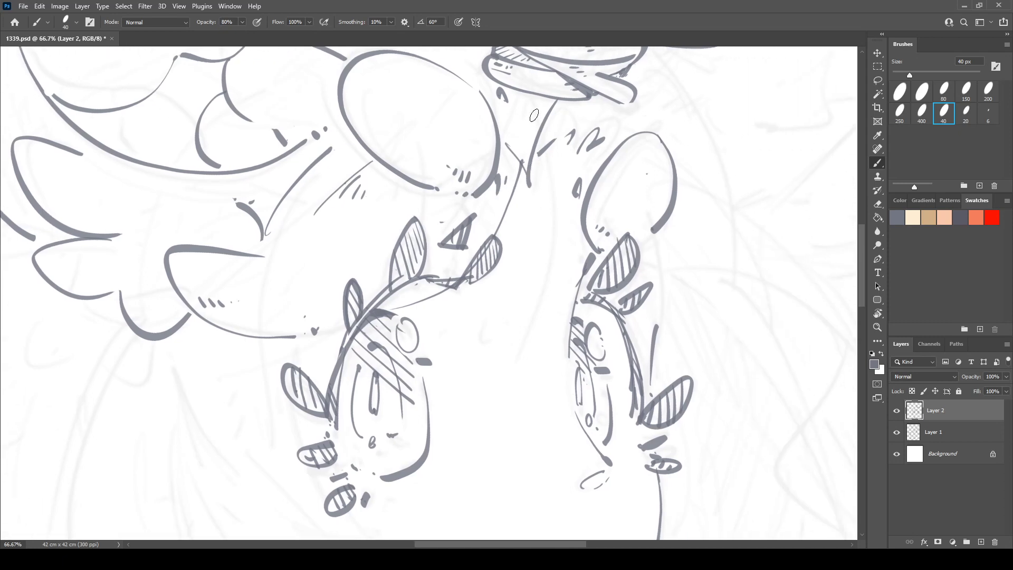
- Ink the long curved forehead strand and the hair contours running from the far brow oval down past the smaller eye
{"action": "mouse_move", "coordinate": [532, 111]}
{"action": "left_mouse_down"}
{"action": "mouse_move", "coordinate": [525, 306]}
{"action": "mouse_move", "coordinate": [480, 360]}
{"action": "left_mouse_up"}
{"action": "mouse_move", "coordinate": [603, 196]}
{"action": "left_mouse_down"}
{"action": "mouse_move", "coordinate": [379, 276]}
{"action": "mouse_move", "coordinate": [391, 230]}
{"action": "left_mouse_up"}
{"action": "mouse_move", "coordinate": [352, 165]}
{"action": "left_mouse_down"}
{"action": "mouse_move", "coordinate": [398, 280]}
{"action": "mouse_move", "coordinate": [485, 315]}
{"action": "left_mouse_up"}
{"action": "mouse_move", "coordinate": [425, 96]}
{"action": "left_mouse_down"}
{"action": "mouse_move", "coordinate": [504, 302]}
{"action": "mouse_move", "coordinate": [426, 229]}
{"action": "mouse_move", "coordinate": [359, 139]}
{"action": "left_mouse_up"}
{"action": "left_click_drag", "start_coordinate": [282, 127], "coordinate": [403, 208]}
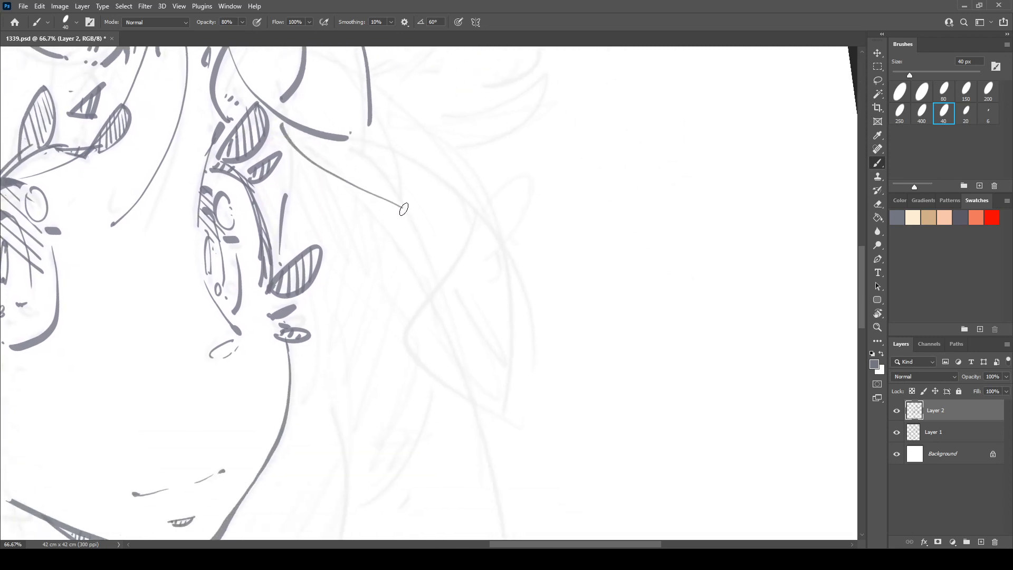
{"action": "left_click_drag", "start_coordinate": [361, 140], "coordinate": [432, 280]}
{"action": "left_click_drag", "start_coordinate": [400, 145], "coordinate": [415, 335]}
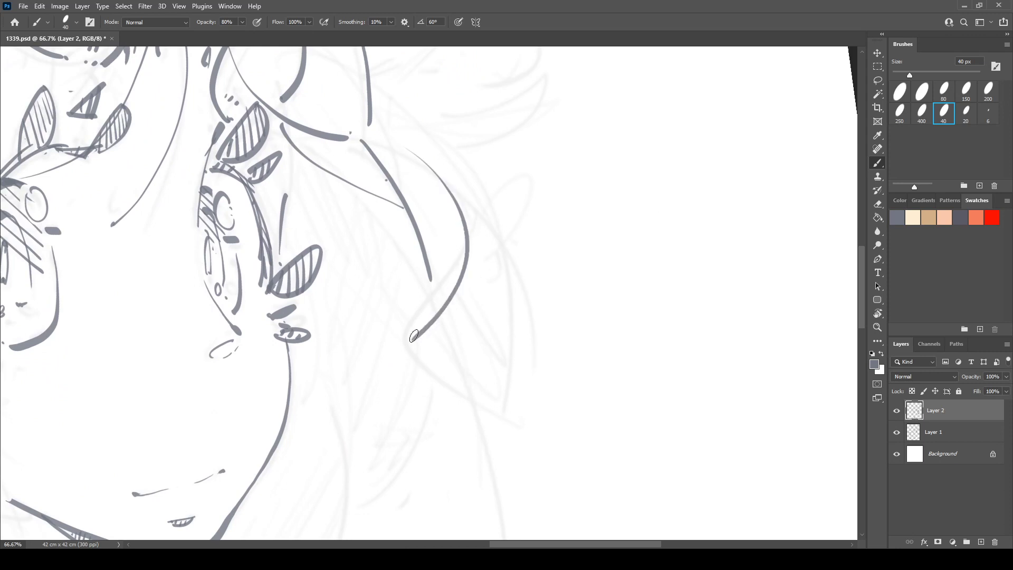
{"action": "mouse_move", "coordinate": [392, 76]}
{"action": "left_mouse_down"}
{"action": "mouse_move", "coordinate": [492, 248]}
{"action": "mouse_move", "coordinate": [444, 316]}
{"action": "left_mouse_up"}
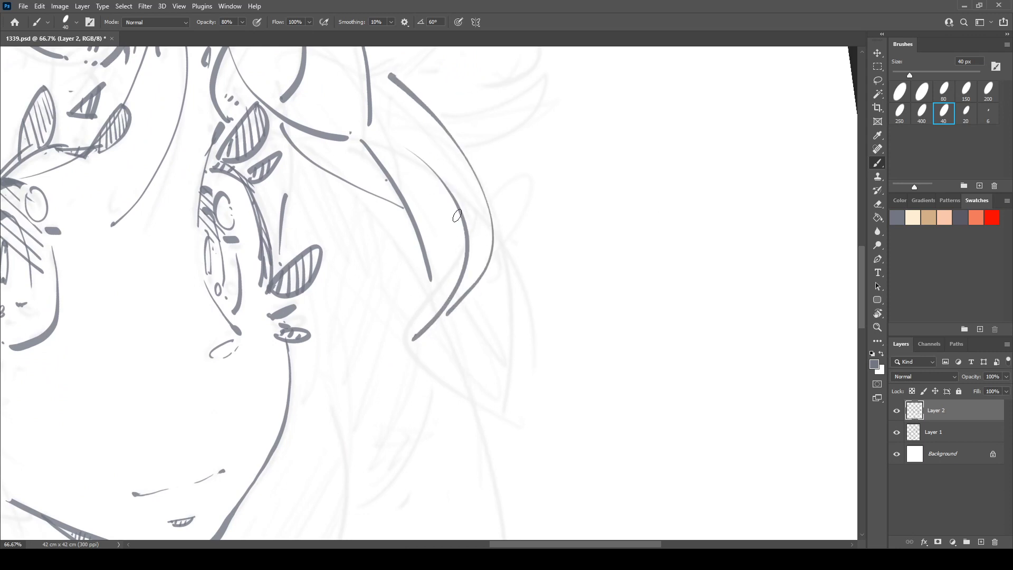
{"action": "key", "text": "ctrl+z"}
{"action": "key", "text": "ctrl+z"}
- Ink the twisted side lock's crossing outer curves down to its flared end, and hatch inside that end
{"action": "mouse_move", "coordinate": [364, 139]}
{"action": "left_mouse_down"}
{"action": "mouse_move", "coordinate": [500, 334]}
{"action": "mouse_move", "coordinate": [490, 390]}
{"action": "left_mouse_up"}
{"action": "mouse_move", "coordinate": [381, 77]}
{"action": "left_mouse_down"}
{"action": "mouse_move", "coordinate": [459, 253]}
{"action": "mouse_move", "coordinate": [413, 331]}
{"action": "mouse_move", "coordinate": [423, 358]}
{"action": "mouse_move", "coordinate": [486, 384]}
{"action": "left_mouse_up"}
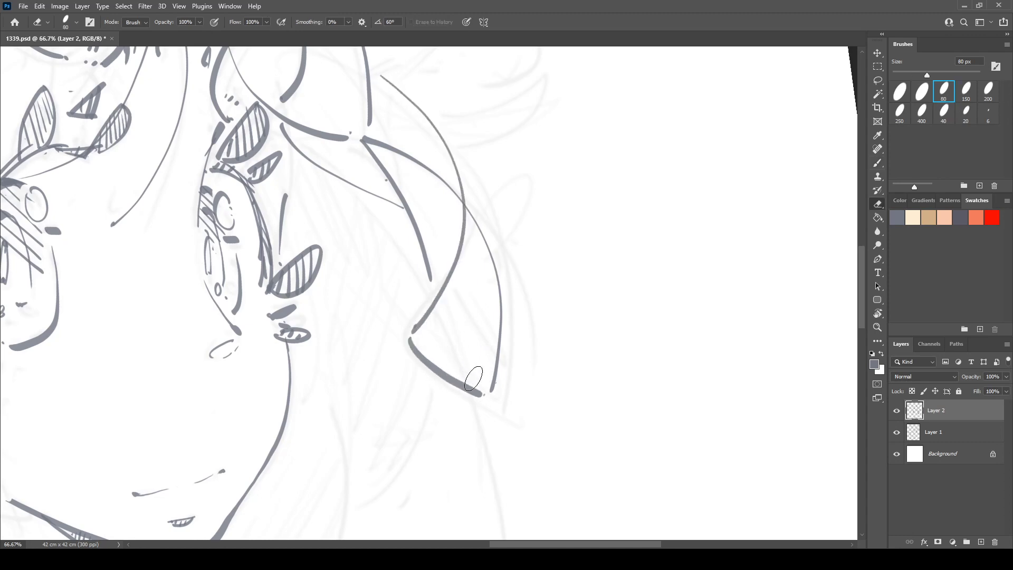
{"action": "key", "text": "r"}
{"action": "mouse_move", "coordinate": [496, 149]}
{"action": "left_mouse_down"}
{"action": "mouse_move", "coordinate": [424, 188]}
{"action": "mouse_move", "coordinate": [420, 218]}
{"action": "mouse_move", "coordinate": [437, 245]}
{"action": "mouse_move", "coordinate": [455, 333]}
{"action": "left_mouse_up"}
{"action": "key", "text": "b"}
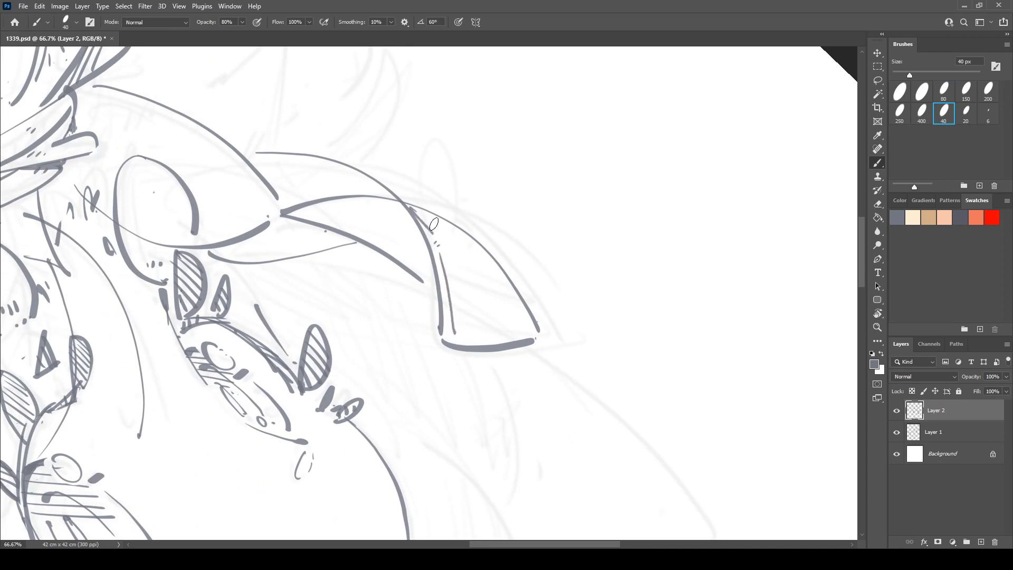
{"action": "mouse_move", "coordinate": [423, 211]}
{"action": "left_mouse_down"}
{"action": "mouse_move", "coordinate": [459, 274]}
{"action": "mouse_move", "coordinate": [466, 348]}
{"action": "mouse_move", "coordinate": [463, 266]}
{"action": "mouse_move", "coordinate": [477, 340]}
{"action": "left_mouse_up"}
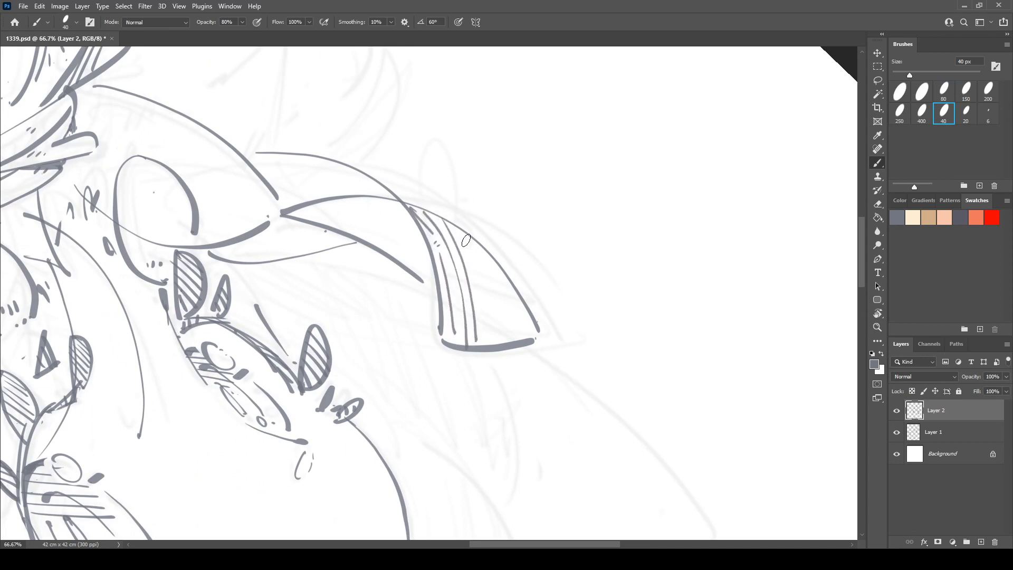
{"action": "left_click_drag", "start_coordinate": [457, 226], "coordinate": [481, 278]}
{"action": "mouse_move", "coordinate": [482, 288]}
{"action": "left_mouse_down"}
{"action": "mouse_move", "coordinate": [484, 346]}
{"action": "mouse_move", "coordinate": [492, 300]}
{"action": "left_mouse_up"}
{"action": "mouse_move", "coordinate": [483, 273]}
{"action": "left_mouse_down"}
{"action": "mouse_move", "coordinate": [477, 255]}
{"action": "mouse_move", "coordinate": [500, 335]}
{"action": "mouse_move", "coordinate": [515, 342]}
{"action": "left_mouse_up"}
- Ink short accent dashes above the twisted side lock and inner strand lines along the hair contour below the hair tie
{"action": "key", "text": "r"}
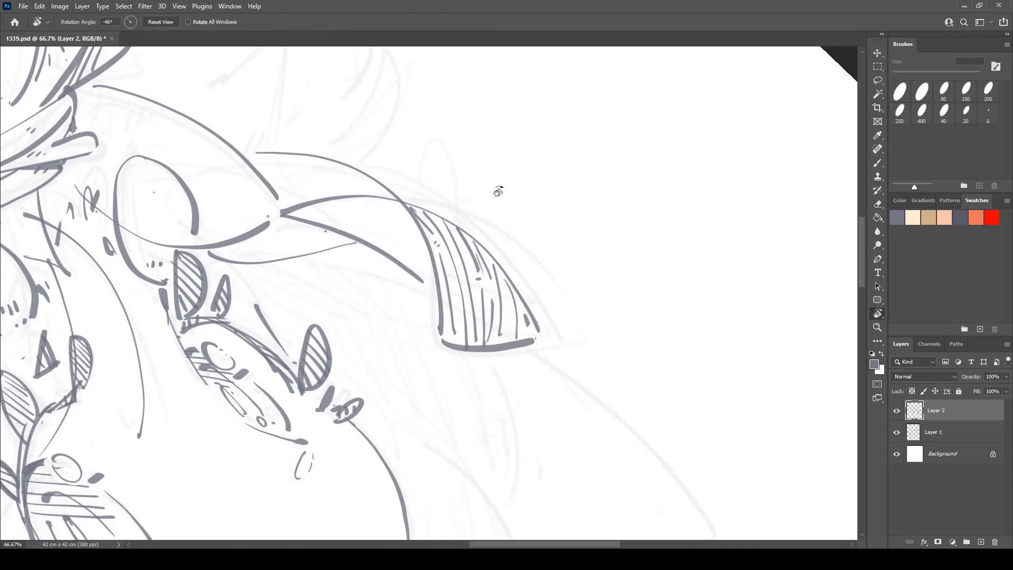
{"action": "mouse_move", "coordinate": [497, 192]}
{"action": "left_mouse_down"}
{"action": "mouse_move", "coordinate": [611, 318]}
{"action": "mouse_move", "coordinate": [468, 201]}
{"action": "left_mouse_up"}
{"action": "key", "text": "b"}
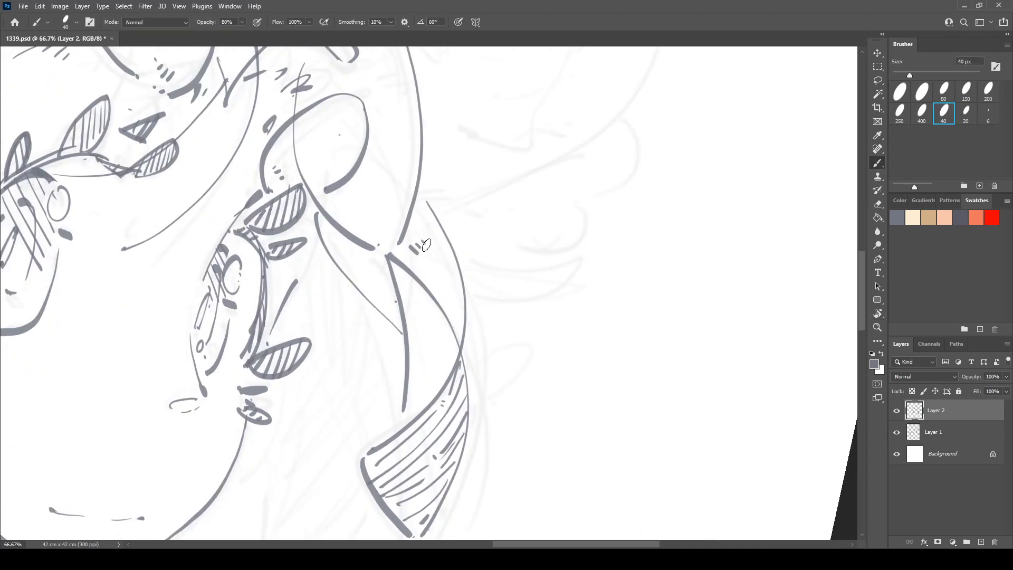
{"action": "left_click_drag", "start_coordinate": [443, 244], "coordinate": [481, 326]}
{"action": "key", "text": "r"}
{"action": "left_click_drag", "start_coordinate": [471, 164], "coordinate": [429, 160]}
{"action": "key", "text": "b"}
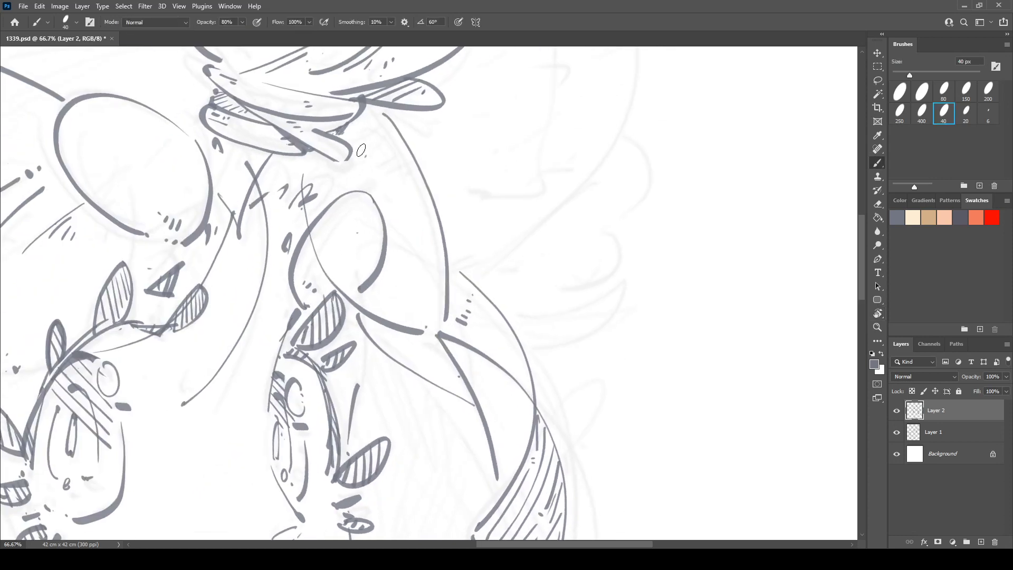
{"action": "mouse_move", "coordinate": [358, 142]}
{"action": "left_mouse_down"}
{"action": "mouse_move", "coordinate": [403, 209]}
{"action": "mouse_move", "coordinate": [391, 172]}
{"action": "left_mouse_up"}
{"action": "left_click_drag", "start_coordinate": [376, 114], "coordinate": [431, 267]}
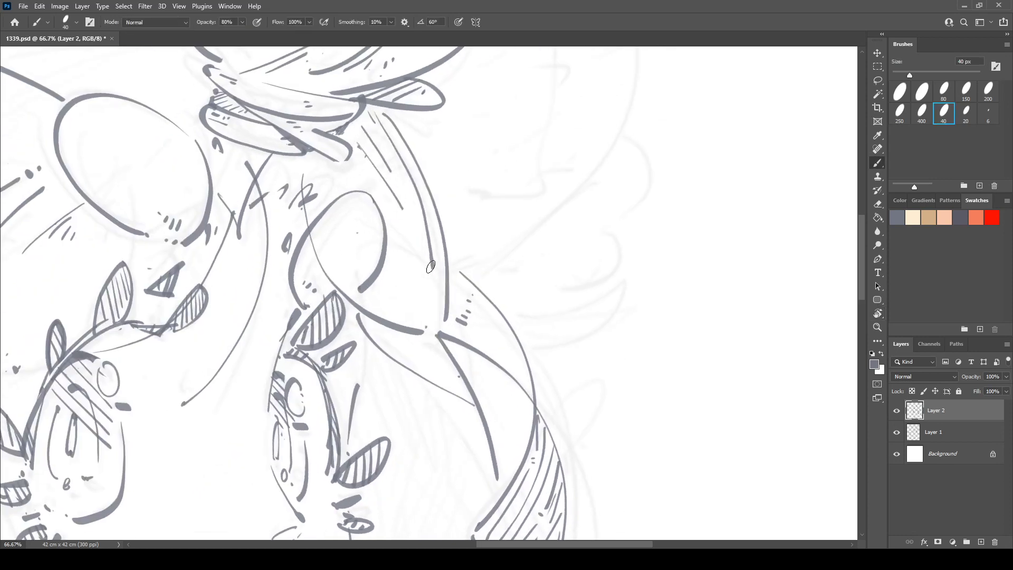
- Ink the curved edges of the narrow hair section that runs behind the twisted lock's flared end toward the jaw
{"action": "scroll", "coordinate": [417, 334], "scroll_direction": "down", "scroll_amount": 5}
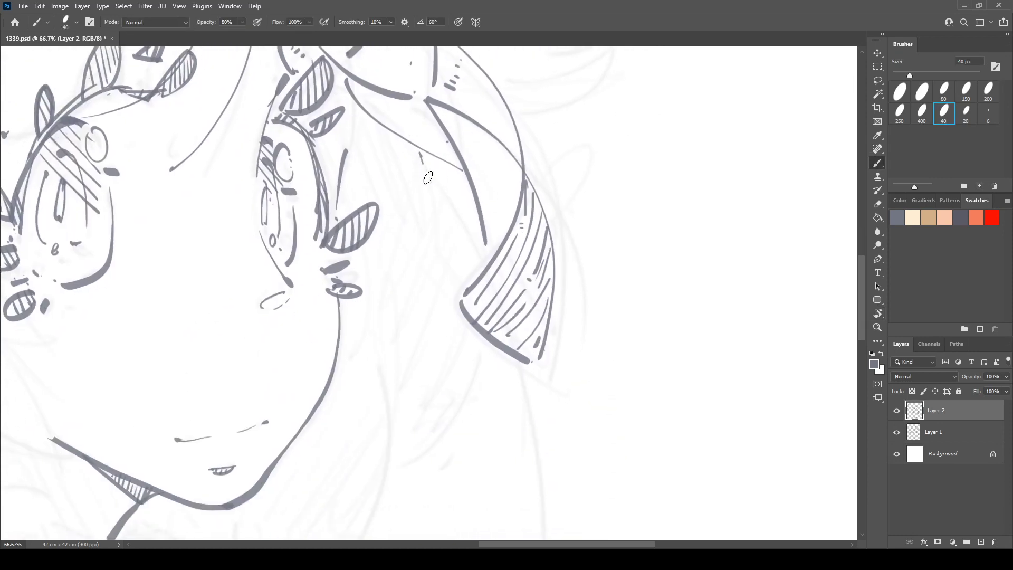
{"action": "left_click_drag", "start_coordinate": [428, 177], "coordinate": [445, 235]}
{"action": "mouse_move", "coordinate": [449, 254]}
{"action": "left_mouse_down"}
{"action": "mouse_move", "coordinate": [452, 176]}
{"action": "mouse_move", "coordinate": [396, 311]}
{"action": "left_mouse_up"}
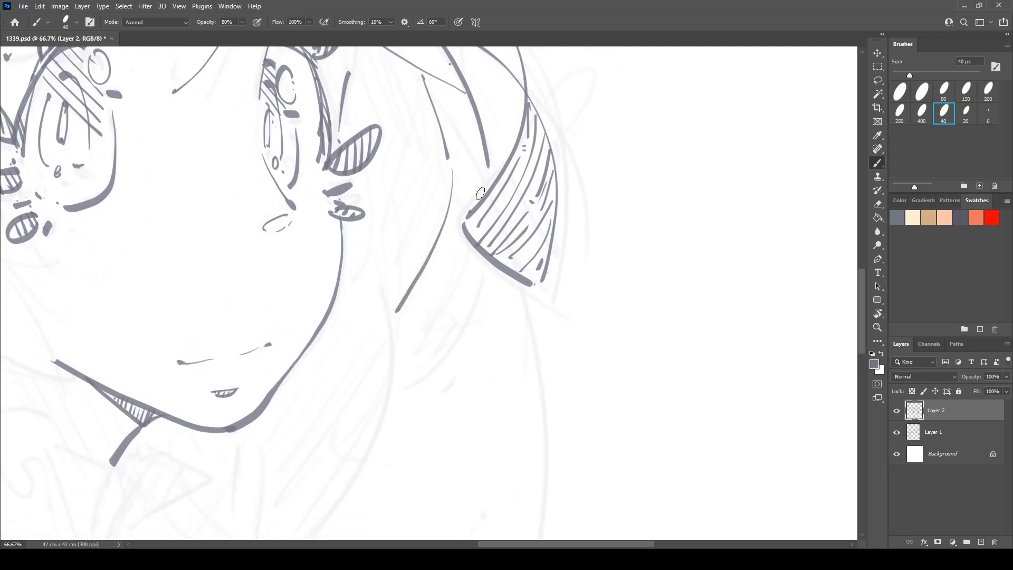
{"action": "mouse_move", "coordinate": [491, 259]}
{"action": "left_mouse_down"}
{"action": "mouse_move", "coordinate": [426, 367]}
{"action": "mouse_move", "coordinate": [403, 383]}
{"action": "left_mouse_up"}
{"action": "scroll", "coordinate": [469, 181], "scroll_direction": "up", "scroll_amount": 1}
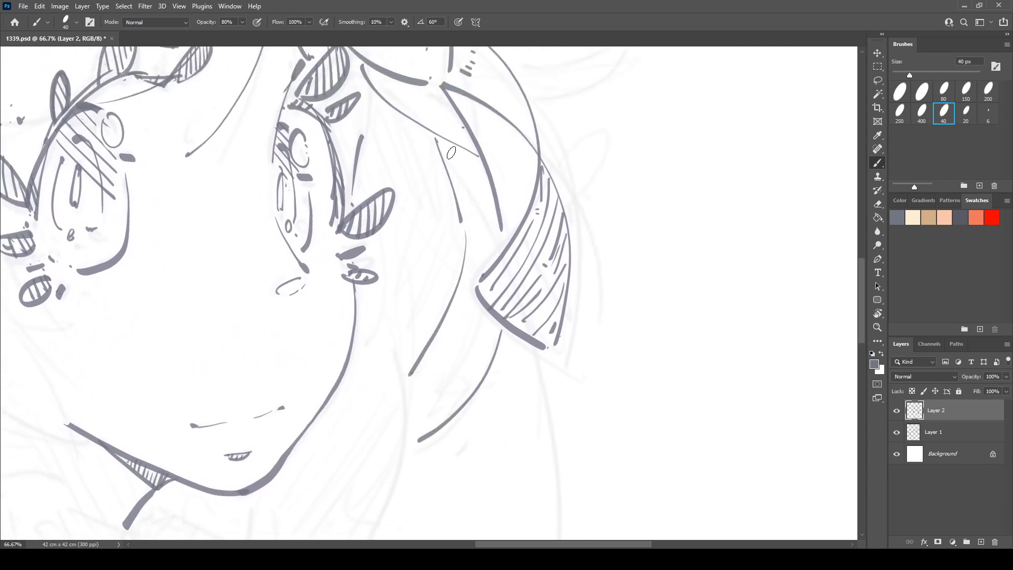
- Hatch the narrow hair section behind the twisted lock with long strand lines, short dashes and dots
{"action": "mouse_move", "coordinate": [444, 141]}
{"action": "left_mouse_down"}
{"action": "mouse_move", "coordinate": [470, 232]}
{"action": "mouse_move", "coordinate": [454, 309]}
{"action": "mouse_move", "coordinate": [416, 377]}
{"action": "left_mouse_up"}
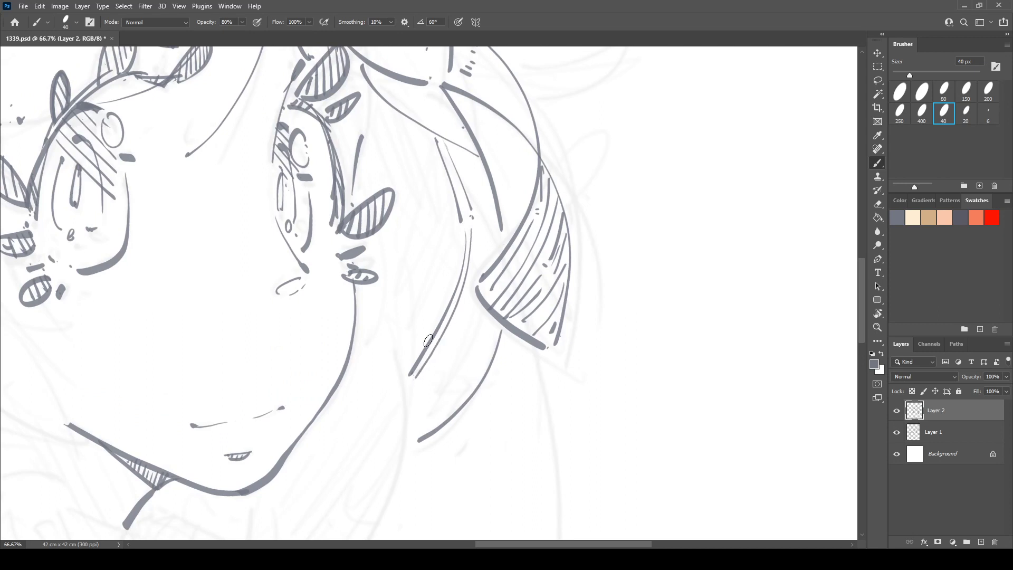
{"action": "mouse_move", "coordinate": [457, 150]}
{"action": "left_mouse_down"}
{"action": "mouse_move", "coordinate": [475, 203]}
{"action": "mouse_move", "coordinate": [483, 201]}
{"action": "mouse_move", "coordinate": [478, 258]}
{"action": "left_mouse_up"}
{"action": "left_click_drag", "start_coordinate": [486, 219], "coordinate": [486, 246]}
{"action": "left_click_drag", "start_coordinate": [473, 287], "coordinate": [421, 384]}
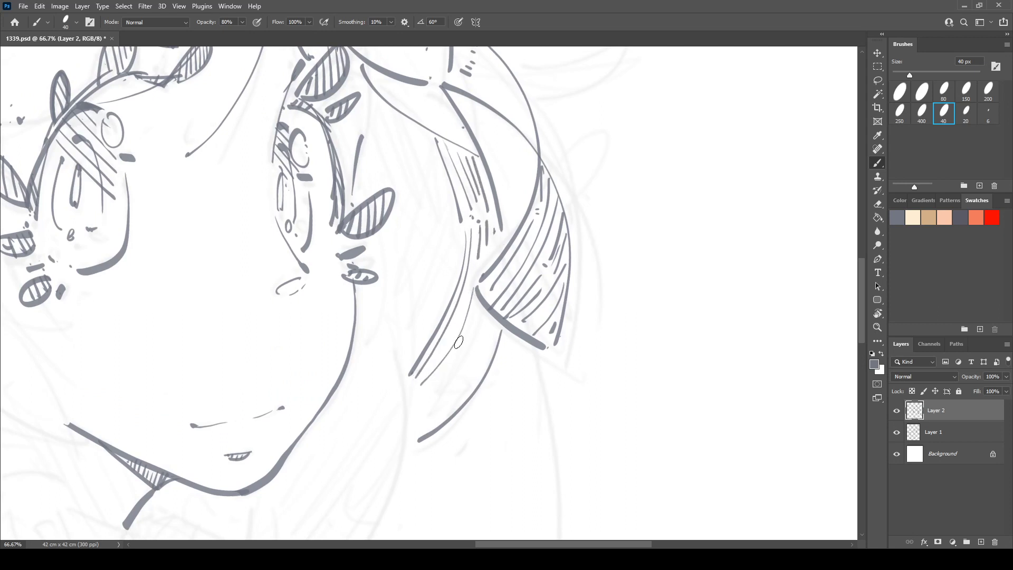
{"action": "mouse_move", "coordinate": [485, 313]}
{"action": "left_mouse_down"}
{"action": "mouse_move", "coordinate": [421, 397]}
{"action": "mouse_move", "coordinate": [443, 386]}
{"action": "mouse_move", "coordinate": [489, 326]}
{"action": "mouse_move", "coordinate": [426, 410]}
{"action": "left_mouse_up"}
{"action": "left_click", "coordinate": [452, 372]}
{"action": "left_click_drag", "start_coordinate": [464, 390], "coordinate": [438, 422]}
- Ink two long curved strand lines sweeping from beside the smaller eye down to the jaw
{"action": "left_click_drag", "start_coordinate": [477, 278], "coordinate": [493, 400]}
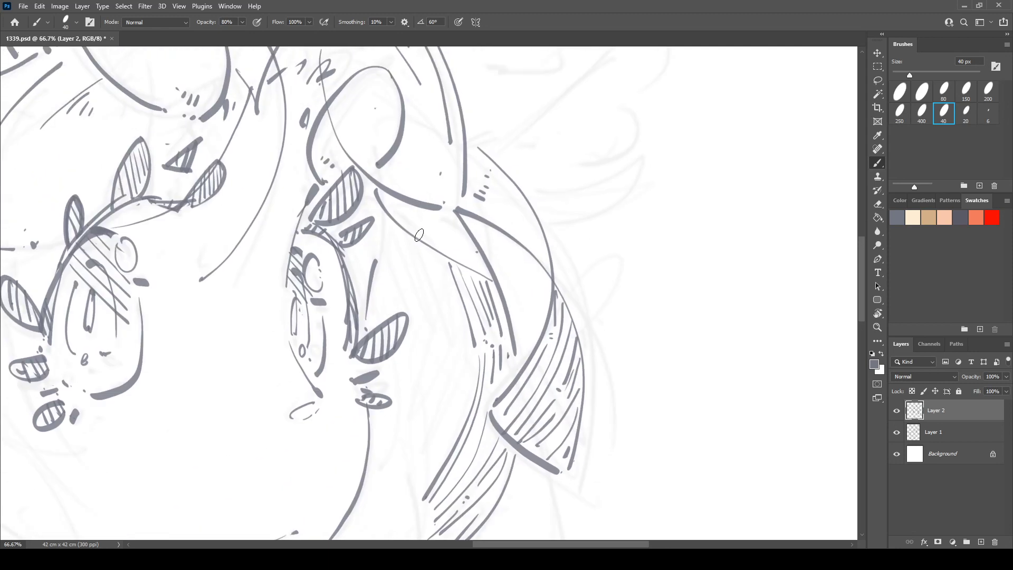
{"action": "left_click_drag", "start_coordinate": [436, 265], "coordinate": [546, 186]}
{"action": "left_click_drag", "start_coordinate": [494, 132], "coordinate": [490, 157]}
{"action": "mouse_move", "coordinate": [490, 157]}
{"action": "left_mouse_down"}
{"action": "mouse_move", "coordinate": [464, 78]}
{"action": "mouse_move", "coordinate": [510, 118]}
{"action": "mouse_move", "coordinate": [472, 310]}
{"action": "left_mouse_up"}
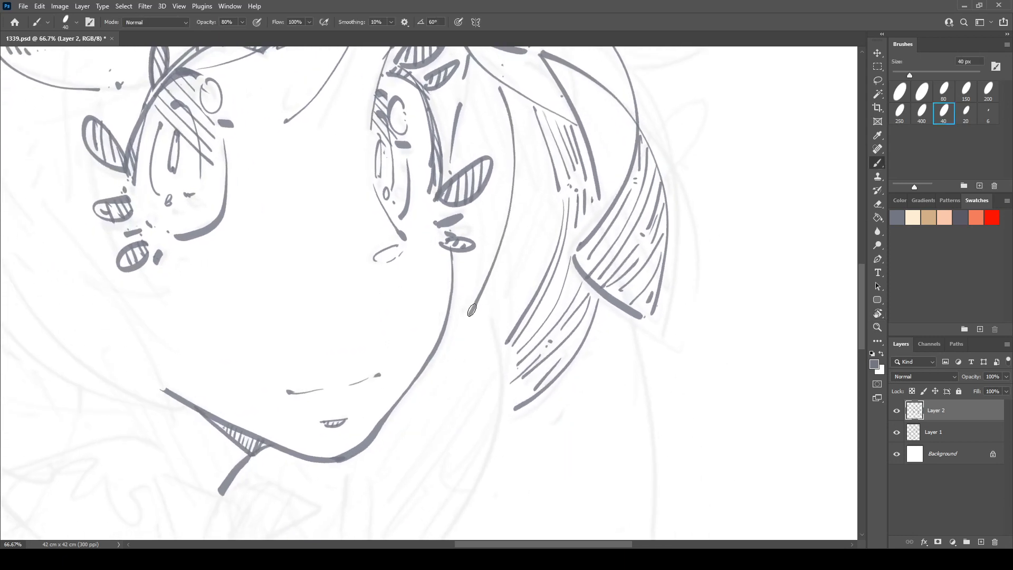
{"action": "left_click_drag", "start_coordinate": [466, 117], "coordinate": [477, 140]}
{"action": "key", "text": "e"}
{"action": "key", "text": "b"}
{"action": "left_click_drag", "start_coordinate": [529, 202], "coordinate": [453, 339]}
- Outline the three blunt-ended hair locks hanging below the jaw, from the long one at the chin to the outer curled one
{"action": "left_click_drag", "start_coordinate": [480, 340], "coordinate": [504, 158]}
{"action": "mouse_move", "coordinate": [412, 246]}
{"action": "left_mouse_down"}
{"action": "mouse_move", "coordinate": [398, 351]}
{"action": "mouse_move", "coordinate": [457, 380]}
{"action": "left_mouse_up"}
{"action": "mouse_move", "coordinate": [467, 167]}
{"action": "left_mouse_down"}
{"action": "mouse_move", "coordinate": [481, 219]}
{"action": "mouse_move", "coordinate": [471, 348]}
{"action": "left_mouse_up"}
{"action": "left_click_drag", "start_coordinate": [484, 289], "coordinate": [517, 230]}
{"action": "left_click_drag", "start_coordinate": [490, 160], "coordinate": [523, 228]}
{"action": "left_click_drag", "start_coordinate": [510, 173], "coordinate": [623, 340]}
{"action": "left_click_drag", "start_coordinate": [560, 271], "coordinate": [610, 320]}
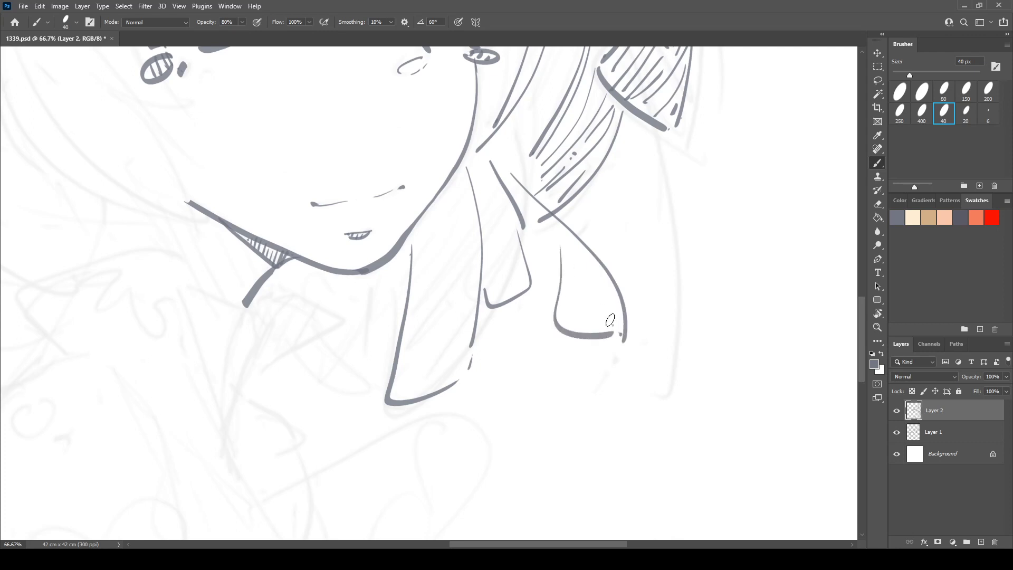
- Hatch the outer curled lock and the short middle lock below the jaw, adding a dark overlap edge between them
{"action": "mouse_move", "coordinate": [525, 226]}
{"action": "left_mouse_down"}
{"action": "mouse_move", "coordinate": [571, 257]}
{"action": "mouse_move", "coordinate": [565, 316]}
{"action": "left_mouse_up"}
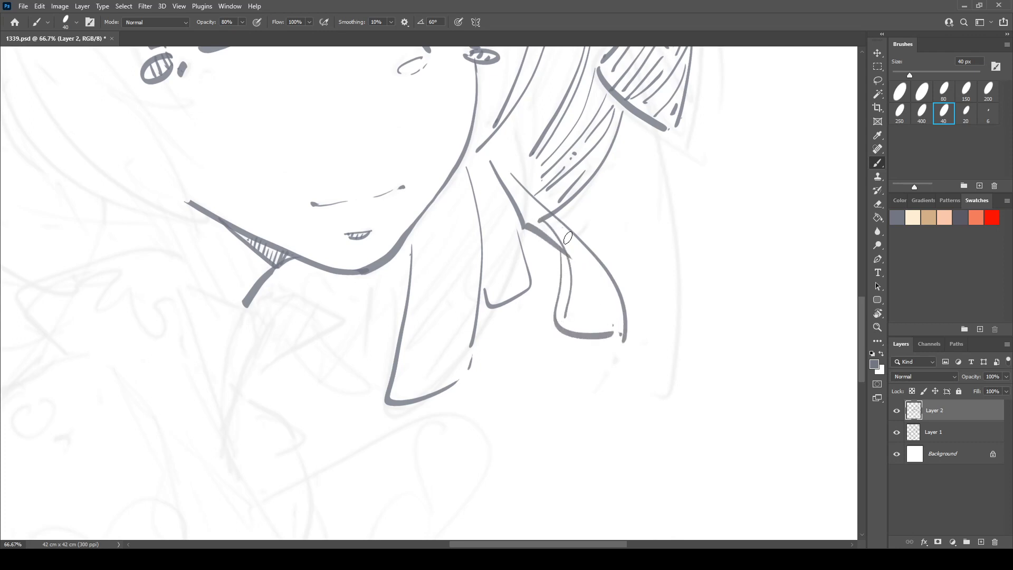
{"action": "mouse_move", "coordinate": [570, 233]}
{"action": "left_mouse_down"}
{"action": "mouse_move", "coordinate": [583, 321]}
{"action": "mouse_move", "coordinate": [600, 327]}
{"action": "left_mouse_up"}
{"action": "left_click_drag", "start_coordinate": [608, 284], "coordinate": [612, 301]}
{"action": "left_click_drag", "start_coordinate": [494, 222], "coordinate": [520, 287]}
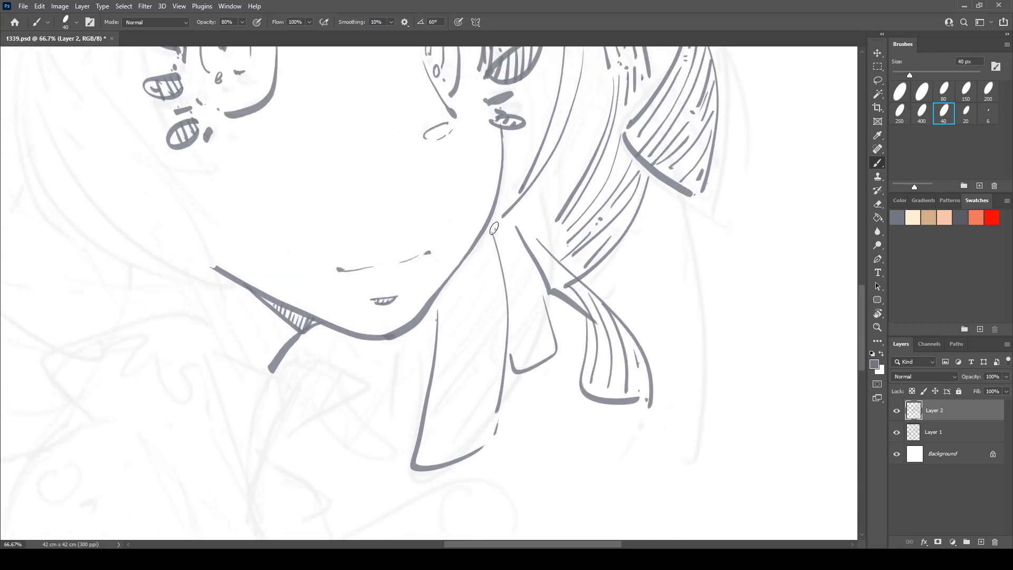
{"action": "mouse_move", "coordinate": [495, 227]}
{"action": "left_mouse_down"}
{"action": "mouse_move", "coordinate": [514, 349]}
{"action": "mouse_move", "coordinate": [526, 337]}
{"action": "mouse_move", "coordinate": [527, 350]}
{"action": "left_mouse_up"}
{"action": "left_click_drag", "start_coordinate": [510, 217], "coordinate": [538, 306]}
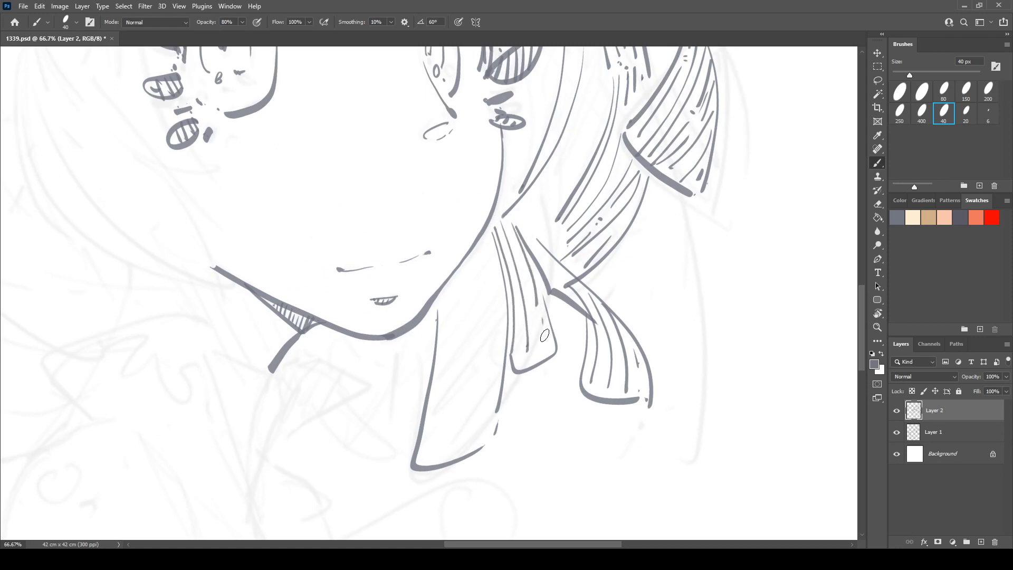
{"action": "left_click_drag", "start_coordinate": [544, 222], "coordinate": [539, 349]}
- Hatch the hair between the smaller eye's lashes and the long side strand with curved lines down to the jaw
{"action": "key", "text": "r"}
{"action": "mouse_move", "coordinate": [549, 164]}
{"action": "left_mouse_down"}
{"action": "mouse_move", "coordinate": [543, 120]}
{"action": "mouse_move", "coordinate": [561, 222]}
{"action": "mouse_move", "coordinate": [521, 331]}
{"action": "left_mouse_up"}
{"action": "scroll", "coordinate": [482, 202], "scroll_direction": "up", "scroll_amount": 3}
{"action": "left_click_drag", "start_coordinate": [494, 191], "coordinate": [526, 235]}
{"action": "mouse_move", "coordinate": [495, 167]}
{"action": "left_mouse_down"}
{"action": "mouse_move", "coordinate": [528, 217]}
{"action": "mouse_move", "coordinate": [519, 195]}
{"action": "mouse_move", "coordinate": [538, 338]}
{"action": "left_mouse_up"}
{"action": "left_click_drag", "start_coordinate": [531, 279], "coordinate": [531, 328]}
{"action": "left_click_drag", "start_coordinate": [524, 289], "coordinate": [516, 321]}
{"action": "left_click_drag", "start_coordinate": [552, 257], "coordinate": [529, 393]}
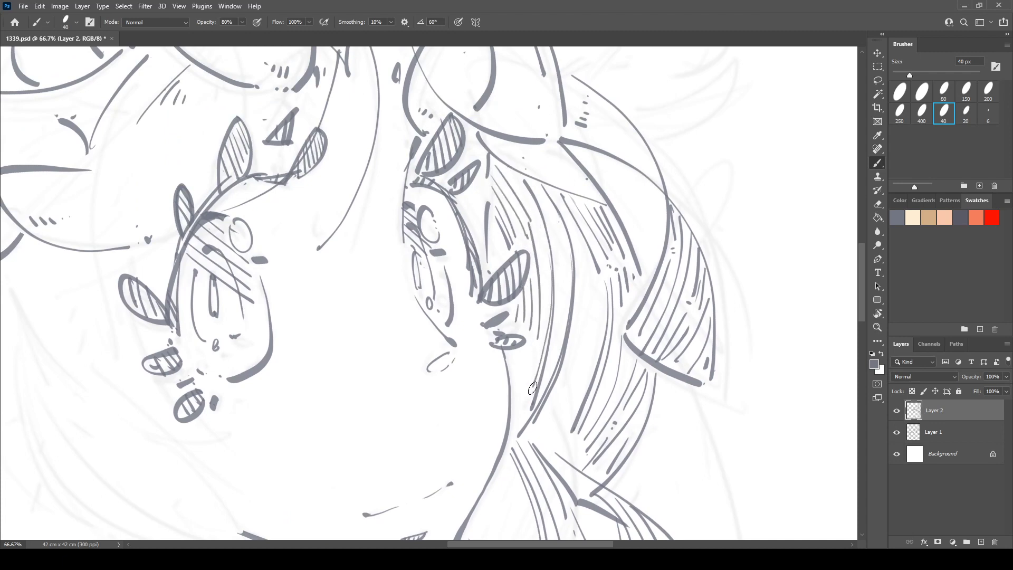
{"action": "mouse_move", "coordinate": [533, 340]}
{"action": "left_mouse_down"}
{"action": "mouse_move", "coordinate": [520, 386]}
{"action": "mouse_move", "coordinate": [514, 368]}
{"action": "left_mouse_up"}
- Thicken the contours of the long side strand, the crossing line above it, and the twisted lock's edges
{"action": "mouse_move", "coordinate": [538, 181]}
{"action": "left_mouse_down"}
{"action": "mouse_move", "coordinate": [571, 254]}
{"action": "mouse_move", "coordinate": [563, 360]}
{"action": "mouse_move", "coordinate": [528, 422]}
{"action": "left_mouse_up"}
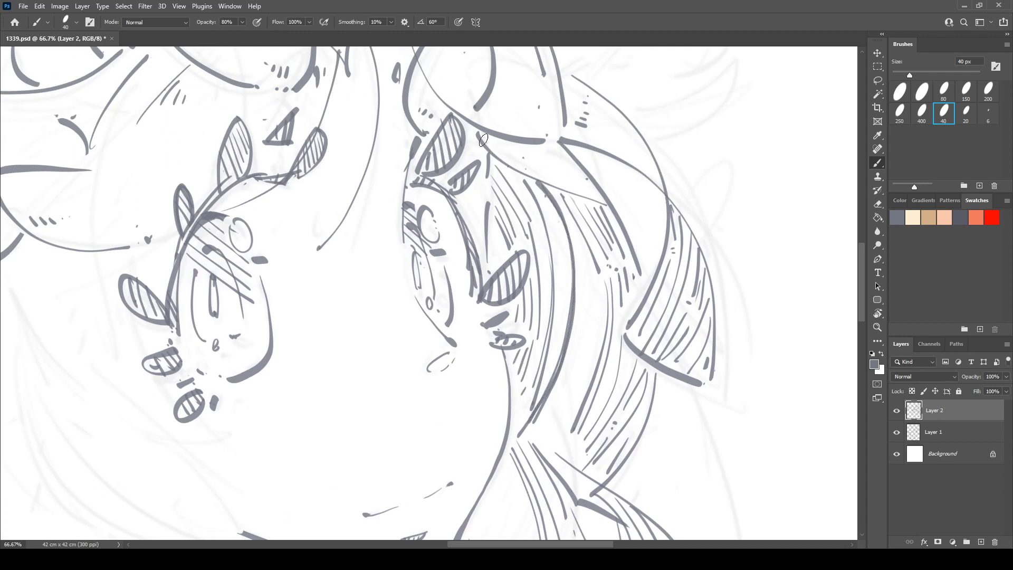
{"action": "mouse_move", "coordinate": [484, 140]}
{"action": "left_mouse_down"}
{"action": "mouse_move", "coordinate": [557, 196]}
{"action": "mouse_move", "coordinate": [613, 205]}
{"action": "mouse_move", "coordinate": [565, 206]}
{"action": "mouse_move", "coordinate": [610, 294]}
{"action": "left_mouse_up"}
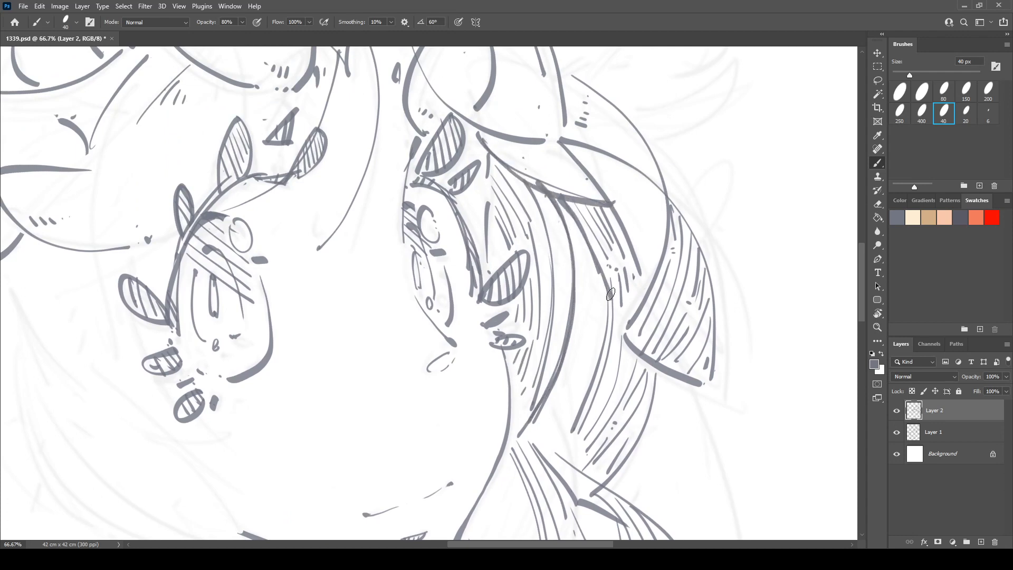
{"action": "mouse_move", "coordinate": [576, 147]}
{"action": "left_mouse_down"}
{"action": "mouse_move", "coordinate": [646, 179]}
{"action": "mouse_move", "coordinate": [669, 208]}
{"action": "left_mouse_up"}
{"action": "left_click_drag", "start_coordinate": [659, 271], "coordinate": [627, 331]}
- Ink and hatch the small crossing strand at the jaw, and ink the long outer hair curve below the flared lock
{"action": "left_click_drag", "start_coordinate": [620, 379], "coordinate": [642, 266]}
{"action": "left_click_drag", "start_coordinate": [575, 283], "coordinate": [608, 356]}
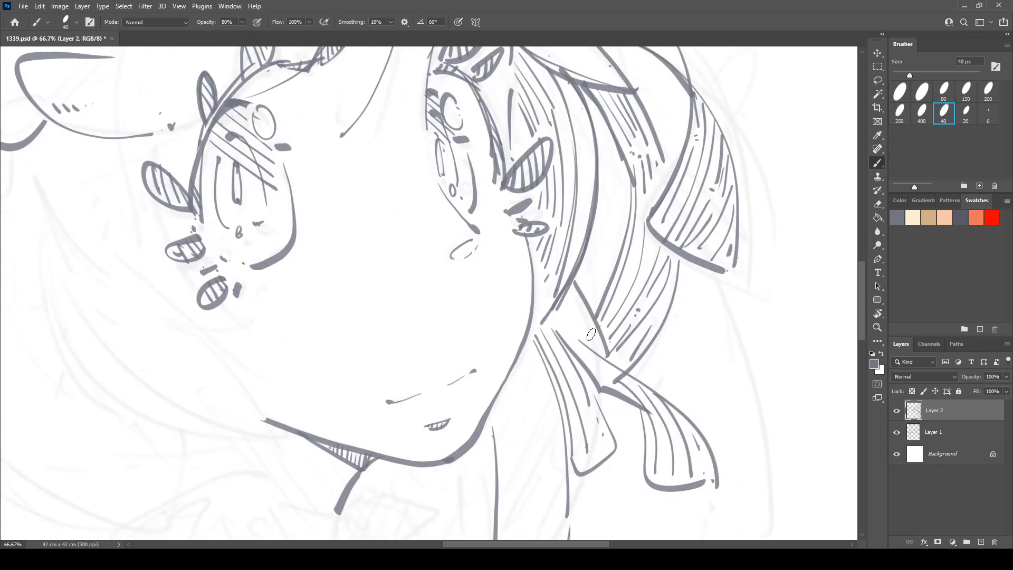
{"action": "left_click_drag", "start_coordinate": [554, 310], "coordinate": [580, 336]}
{"action": "mouse_move", "coordinate": [569, 297]}
{"action": "left_mouse_down"}
{"action": "mouse_move", "coordinate": [591, 334]}
{"action": "mouse_move", "coordinate": [595, 322]}
{"action": "left_mouse_up"}
{"action": "mouse_move", "coordinate": [720, 328]}
{"action": "left_mouse_down"}
{"action": "mouse_move", "coordinate": [522, 259]}
{"action": "mouse_move", "coordinate": [544, 221]}
{"action": "mouse_move", "coordinate": [585, 448]}
{"action": "left_mouse_up"}
{"action": "left_click_drag", "start_coordinate": [473, 423], "coordinate": [680, 358]}
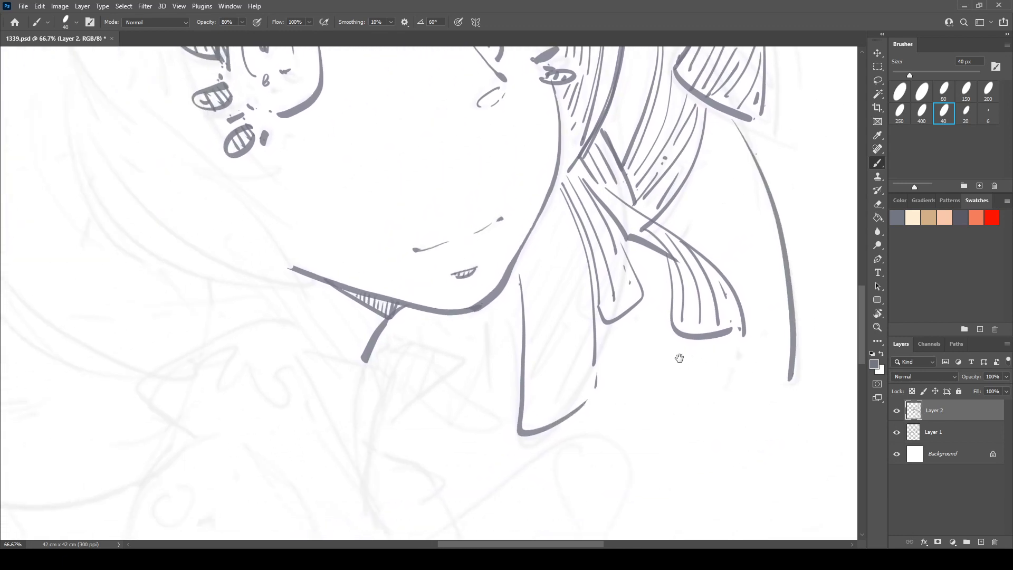
- Ink a small lock tip under the chin, and hatch it and the long blunt lock beside it
{"action": "mouse_move", "coordinate": [482, 311]}
{"action": "left_mouse_down"}
{"action": "mouse_move", "coordinate": [481, 340]}
{"action": "mouse_move", "coordinate": [514, 350]}
{"action": "mouse_move", "coordinate": [495, 338]}
{"action": "left_mouse_up"}
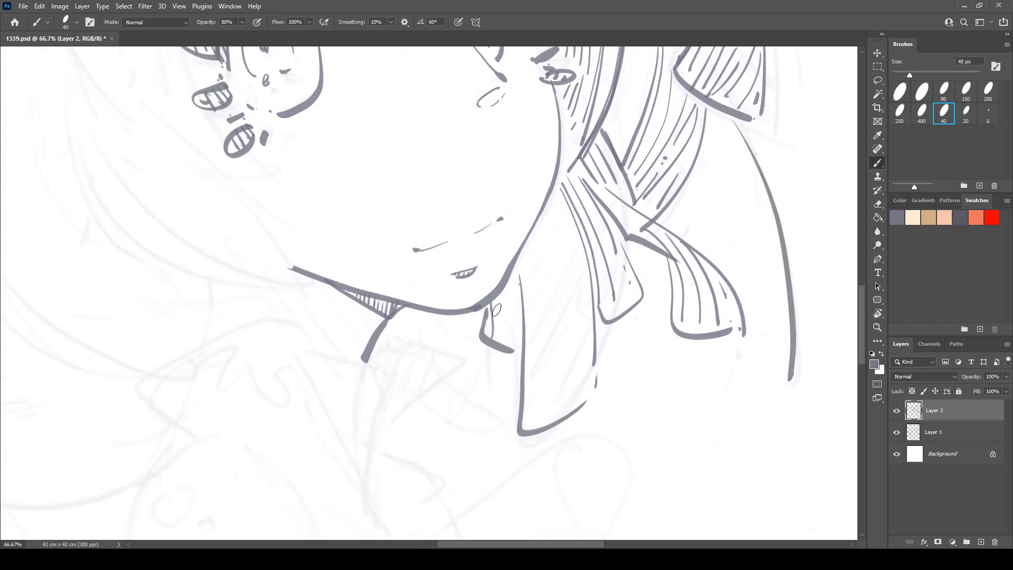
{"action": "mouse_move", "coordinate": [500, 293]}
{"action": "left_mouse_down"}
{"action": "mouse_move", "coordinate": [501, 342]}
{"action": "mouse_move", "coordinate": [509, 342]}
{"action": "left_mouse_up"}
{"action": "mouse_move", "coordinate": [515, 279]}
{"action": "left_mouse_down"}
{"action": "mouse_move", "coordinate": [513, 334]}
{"action": "mouse_move", "coordinate": [522, 272]}
{"action": "mouse_move", "coordinate": [531, 417]}
{"action": "left_mouse_up"}
{"action": "mouse_move", "coordinate": [532, 249]}
{"action": "left_mouse_down"}
{"action": "mouse_move", "coordinate": [545, 418]}
{"action": "mouse_move", "coordinate": [557, 297]}
{"action": "mouse_move", "coordinate": [564, 377]}
{"action": "left_mouse_up"}
{"action": "left_click_drag", "start_coordinate": [541, 327], "coordinate": [538, 407]}
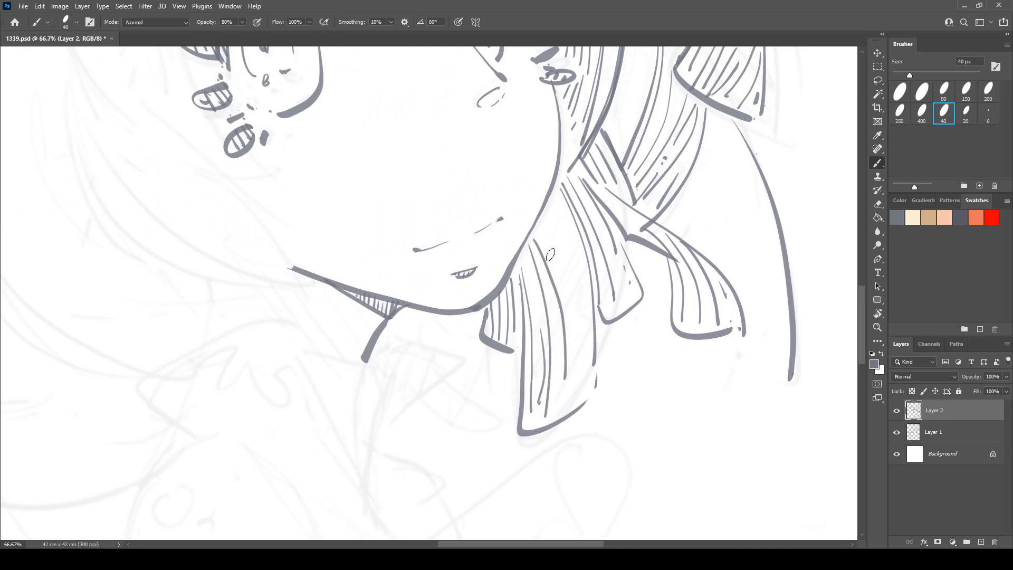
{"action": "left_click_drag", "start_coordinate": [541, 231], "coordinate": [548, 245]}
{"action": "left_click_drag", "start_coordinate": [560, 280], "coordinate": [576, 398]}
{"action": "left_click_drag", "start_coordinate": [544, 222], "coordinate": [581, 326]}
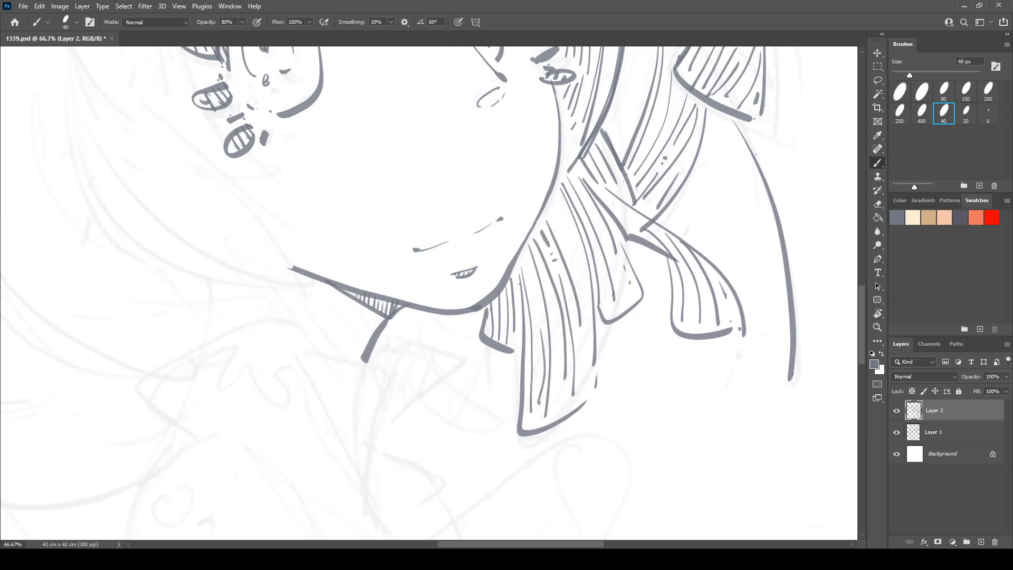
- Thicken the long blunt lock's outer edge and the bottom edge of the short middle lock
{"action": "mouse_move", "coordinate": [578, 221]}
{"action": "left_mouse_down"}
{"action": "mouse_move", "coordinate": [596, 332]}
{"action": "mouse_move", "coordinate": [595, 393]}
{"action": "left_mouse_up"}
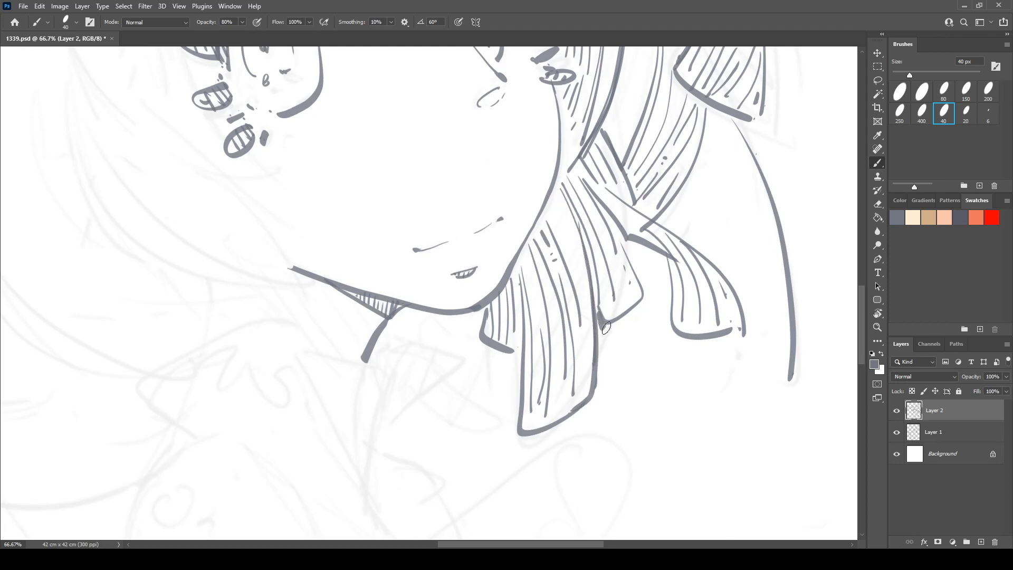
{"action": "left_click_drag", "start_coordinate": [600, 324], "coordinate": [647, 289]}
{"action": "left_click_drag", "start_coordinate": [645, 223], "coordinate": [605, 367]}
{"action": "left_click_drag", "start_coordinate": [684, 187], "coordinate": [763, 237]}
{"action": "key", "text": "r"}
{"action": "left_click_drag", "start_coordinate": [680, 187], "coordinate": [686, 200]}
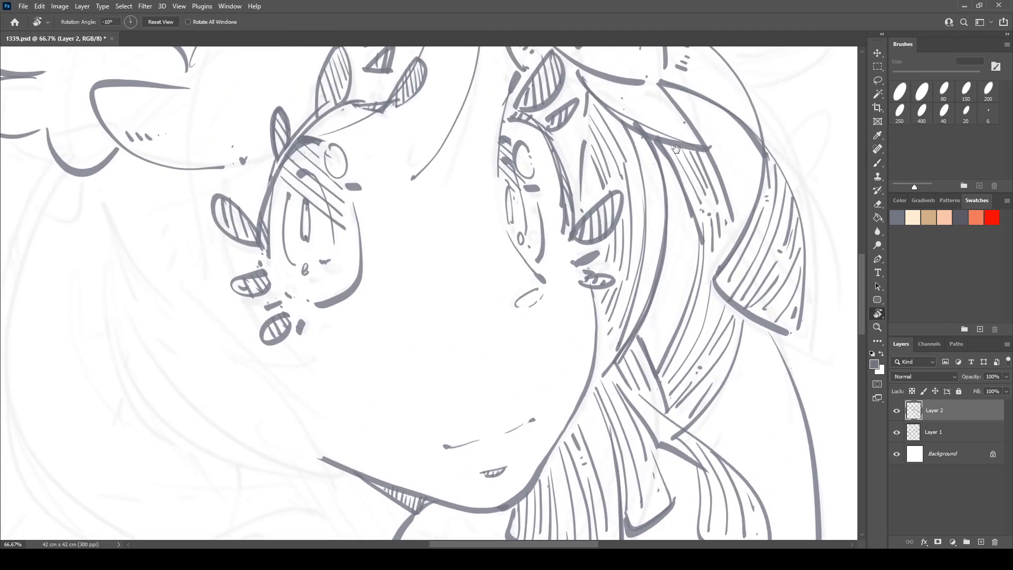
- Ink the front hair lock framing the cheek and the small pointed tip under the eye, hatching the notch between them
{"action": "left_click_drag", "start_coordinate": [565, 140], "coordinate": [678, 201]}
{"action": "left_click_drag", "start_coordinate": [651, 296], "coordinate": [568, 237]}
{"action": "left_click_drag", "start_coordinate": [440, 336], "coordinate": [552, 283]}
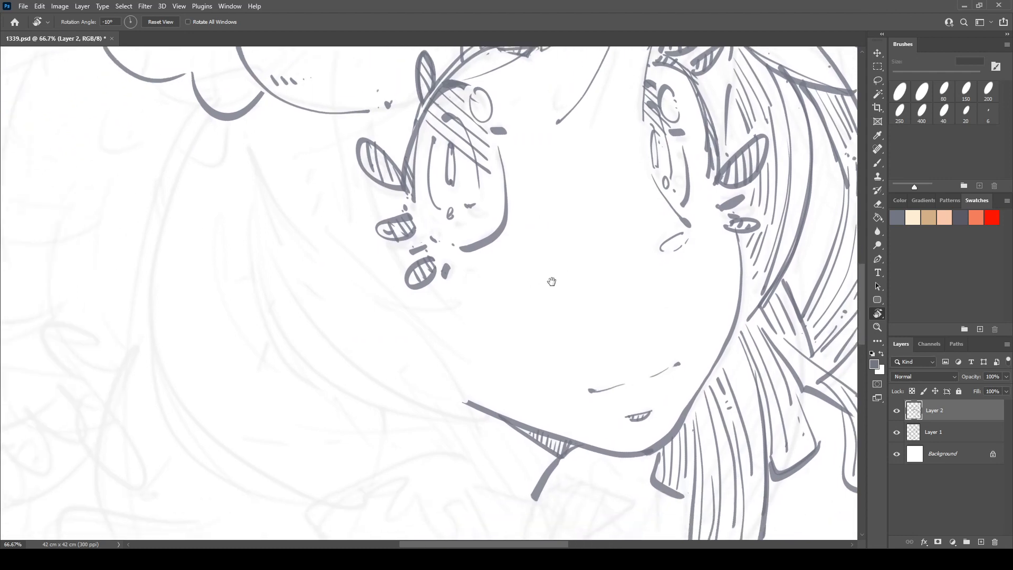
{"action": "left_click_drag", "start_coordinate": [377, 197], "coordinate": [398, 197]}
{"action": "key", "text": "r"}
{"action": "mouse_move", "coordinate": [421, 103]}
{"action": "left_mouse_down"}
{"action": "mouse_move", "coordinate": [407, 102]}
{"action": "mouse_move", "coordinate": [397, 148]}
{"action": "left_mouse_up"}
{"action": "left_click_drag", "start_coordinate": [397, 209], "coordinate": [400, 236]}
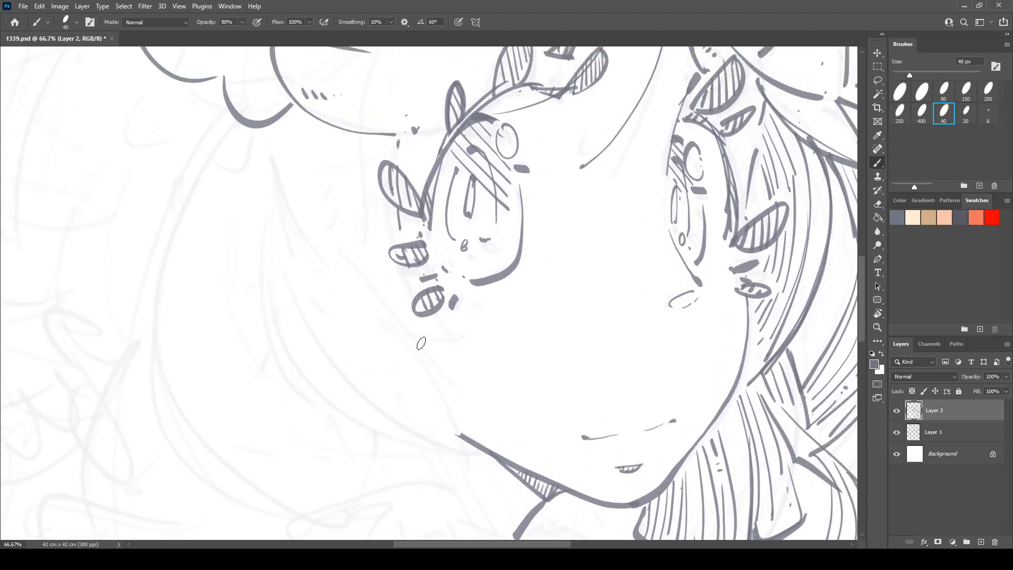
{"action": "mouse_move", "coordinate": [410, 340]}
{"action": "left_mouse_down"}
{"action": "mouse_move", "coordinate": [501, 333]}
{"action": "mouse_move", "coordinate": [444, 319]}
{"action": "left_mouse_up"}
{"action": "mouse_move", "coordinate": [286, 168]}
{"action": "left_mouse_down"}
{"action": "mouse_move", "coordinate": [277, 282]}
{"action": "mouse_move", "coordinate": [336, 414]}
{"action": "mouse_move", "coordinate": [469, 465]}
{"action": "mouse_move", "coordinate": [373, 336]}
{"action": "mouse_move", "coordinate": [423, 356]}
{"action": "mouse_move", "coordinate": [424, 383]}
{"action": "left_mouse_up"}
{"action": "left_click_drag", "start_coordinate": [374, 336], "coordinate": [406, 363]}
{"action": "left_click_drag", "start_coordinate": [378, 332], "coordinate": [413, 365]}
{"action": "left_click_drag", "start_coordinate": [401, 334], "coordinate": [419, 364]}
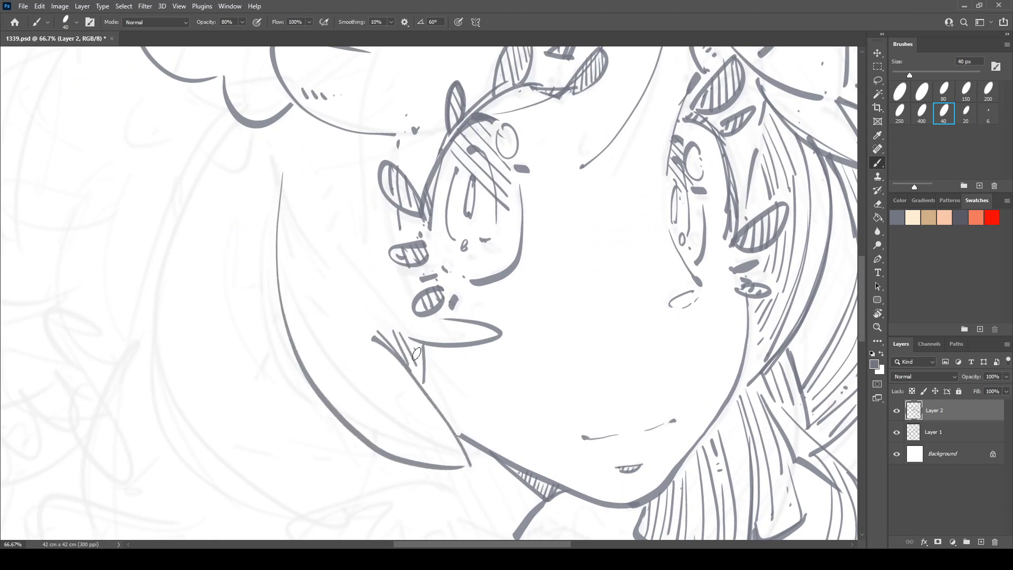
- Add short ticks near the front lock's lower end and ink a thin, lightly hatched strand line in its upper part
{"action": "left_click_drag", "start_coordinate": [397, 427], "coordinate": [407, 442]}
{"action": "left_click_drag", "start_coordinate": [415, 434], "coordinate": [415, 441]}
{"action": "left_click_drag", "start_coordinate": [374, 357], "coordinate": [396, 410]}
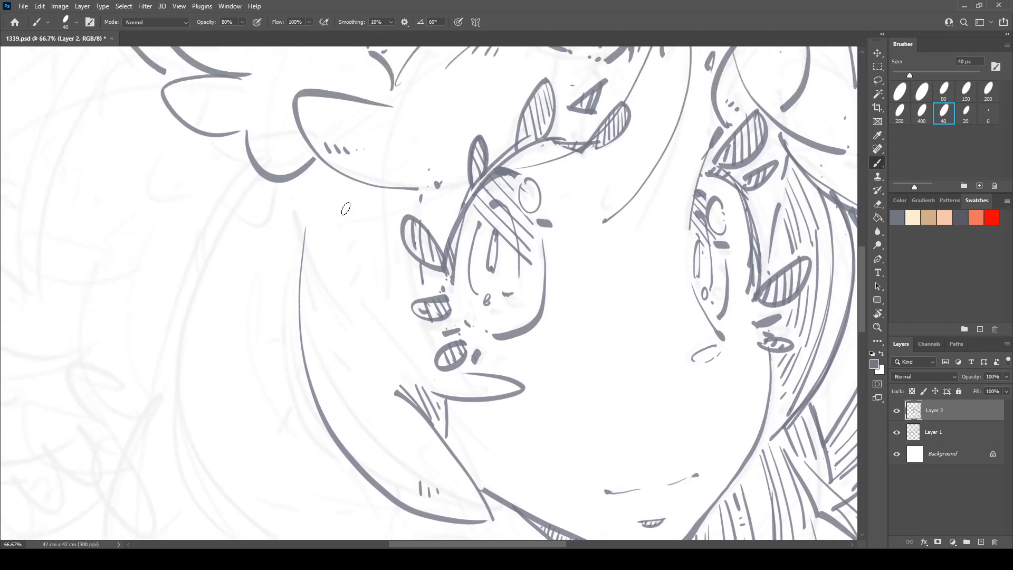
{"action": "left_click_drag", "start_coordinate": [352, 196], "coordinate": [351, 312]}
{"action": "left_click_drag", "start_coordinate": [352, 247], "coordinate": [373, 336]}
{"action": "left_click_drag", "start_coordinate": [350, 273], "coordinate": [361, 315]}
{"action": "left_click_drag", "start_coordinate": [357, 313], "coordinate": [361, 328]}
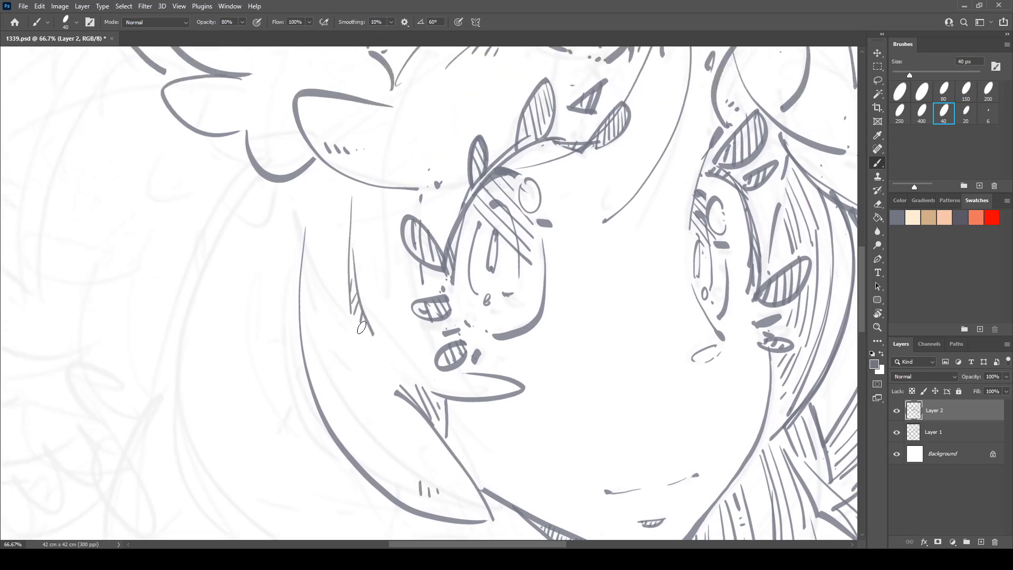
- Scatter short hatch marks and ticks along the upper and middle parts of the front lock
{"action": "left_click_drag", "start_coordinate": [372, 214], "coordinate": [373, 222]}
{"action": "left_click_drag", "start_coordinate": [380, 213], "coordinate": [380, 219]}
{"action": "mouse_move", "coordinate": [318, 194]}
{"action": "left_mouse_down"}
{"action": "mouse_move", "coordinate": [315, 253]}
{"action": "mouse_move", "coordinate": [322, 247]}
{"action": "left_mouse_up"}
{"action": "left_click_drag", "start_coordinate": [324, 236], "coordinate": [326, 252]}
{"action": "left_click_drag", "start_coordinate": [345, 363], "coordinate": [345, 387]}
{"action": "left_click_drag", "start_coordinate": [350, 389], "coordinate": [352, 395]}
{"action": "mouse_move", "coordinate": [399, 321]}
{"action": "left_mouse_down"}
{"action": "mouse_move", "coordinate": [421, 304]}
{"action": "mouse_move", "coordinate": [409, 305]}
{"action": "left_mouse_up"}
{"action": "left_click_drag", "start_coordinate": [367, 332], "coordinate": [424, 212]}
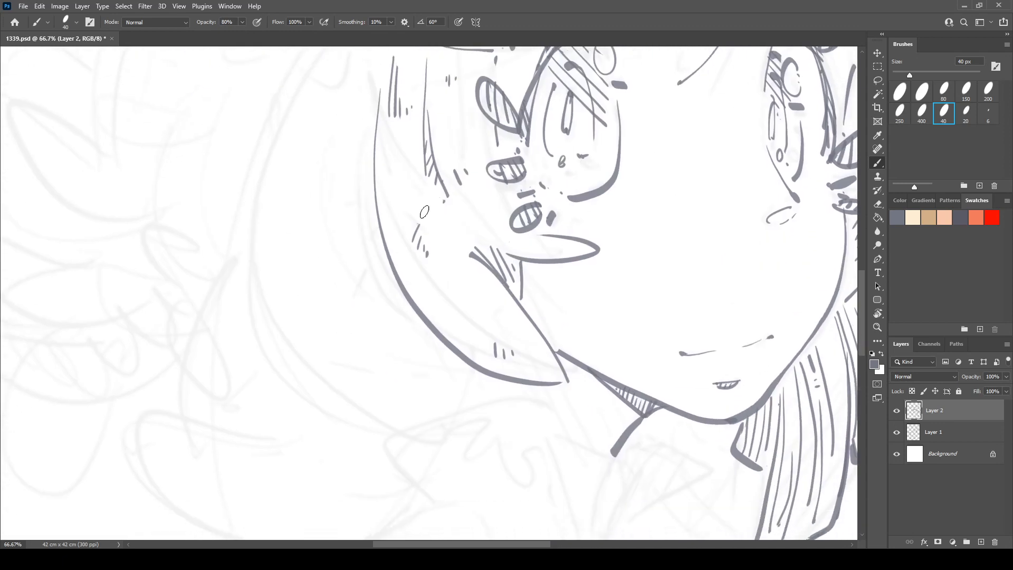
- Ink the narrow lock tucked behind the front lock's outer edge and fill it with hatching
{"action": "left_click_drag", "start_coordinate": [374, 179], "coordinate": [402, 310]}
{"action": "left_click_drag", "start_coordinate": [375, 197], "coordinate": [362, 253]}
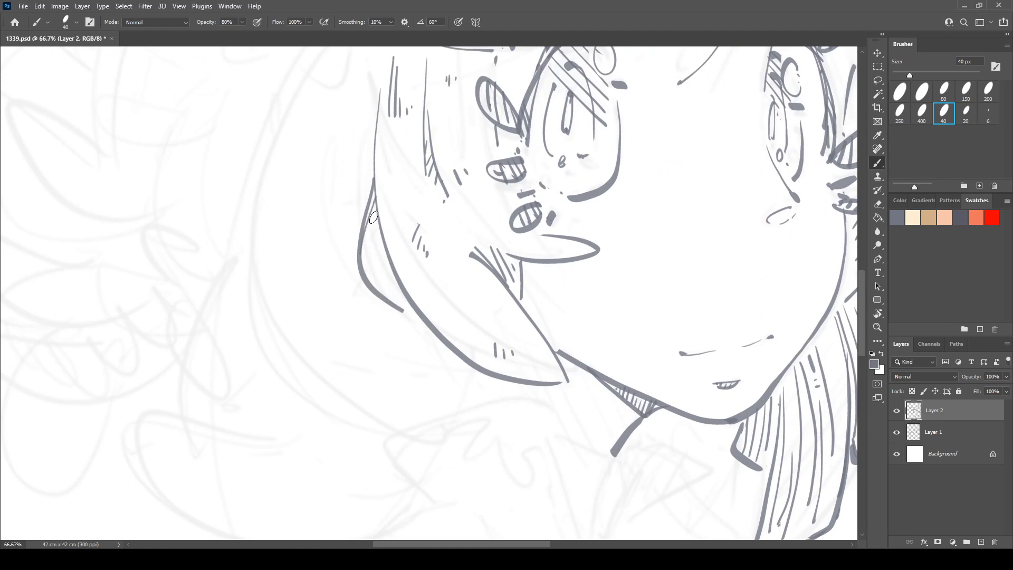
{"action": "left_click_drag", "start_coordinate": [373, 215], "coordinate": [369, 264]}
{"action": "mouse_move", "coordinate": [377, 222]}
{"action": "left_mouse_down"}
{"action": "mouse_move", "coordinate": [374, 280]}
{"action": "mouse_move", "coordinate": [385, 273]}
{"action": "left_mouse_up"}
- Ink the long outer hair curve behind the face and a small strand emerging beneath the front lock
{"action": "left_click_drag", "start_coordinate": [333, 144], "coordinate": [334, 189]}
{"action": "mouse_move", "coordinate": [308, 110]}
{"action": "left_mouse_down"}
{"action": "mouse_move", "coordinate": [249, 312]}
{"action": "mouse_move", "coordinate": [473, 475]}
{"action": "mouse_move", "coordinate": [373, 280]}
{"action": "mouse_move", "coordinate": [311, 287]}
{"action": "mouse_move", "coordinate": [280, 274]}
{"action": "left_mouse_up"}
{"action": "key", "text": "e"}
{"action": "key", "text": "b"}
{"action": "left_click_drag", "start_coordinate": [326, 184], "coordinate": [364, 261]}
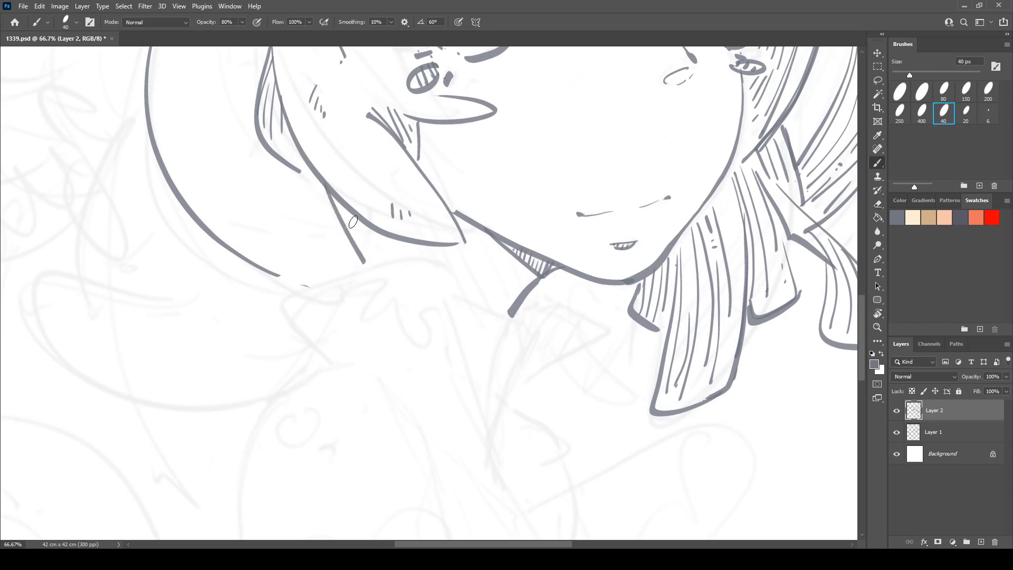
{"action": "left_click_drag", "start_coordinate": [349, 214], "coordinate": [372, 253]}
- Ink the shoulder piece's outline below the hair and a scalloped frill along its upper edge
{"action": "key", "text": "r"}
{"action": "left_click_drag", "start_coordinate": [428, 178], "coordinate": [399, 182]}
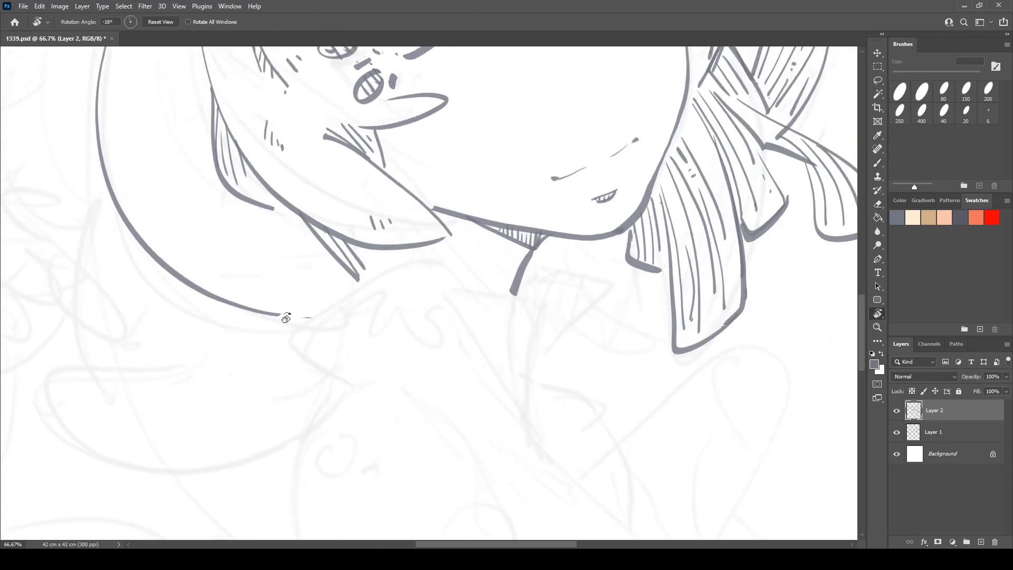
{"action": "key", "text": "b"}
{"action": "mouse_move", "coordinate": [303, 347]}
{"action": "left_mouse_down"}
{"action": "mouse_move", "coordinate": [373, 269]}
{"action": "mouse_move", "coordinate": [422, 253]}
{"action": "mouse_move", "coordinate": [460, 295]}
{"action": "left_mouse_up"}
{"action": "left_click_drag", "start_coordinate": [504, 361], "coordinate": [552, 460]}
{"action": "left_click_drag", "start_coordinate": [469, 305], "coordinate": [500, 364]}
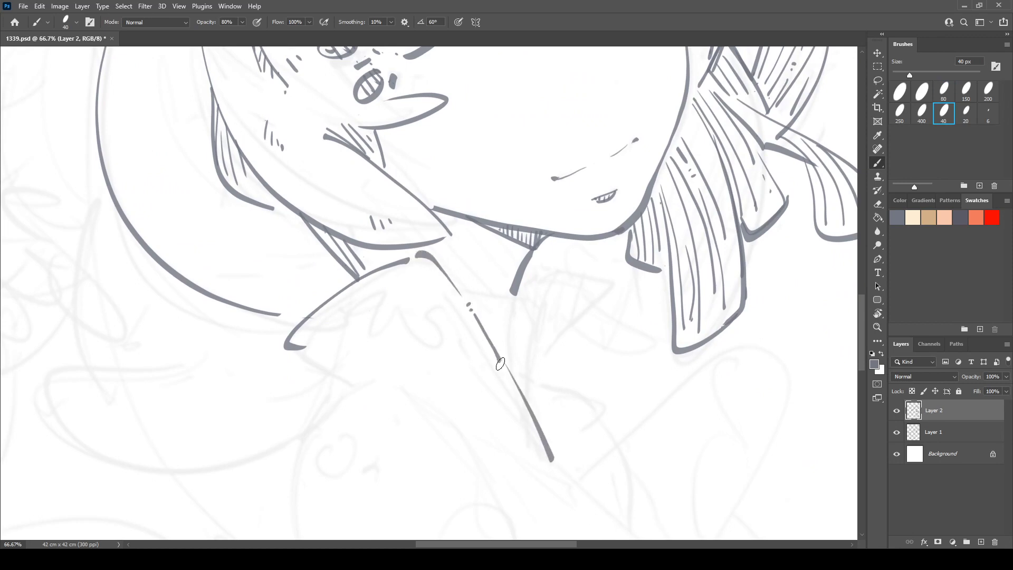
{"action": "left_click_drag", "start_coordinate": [305, 346], "coordinate": [345, 394]}
{"action": "left_click_drag", "start_coordinate": [325, 305], "coordinate": [465, 315]}
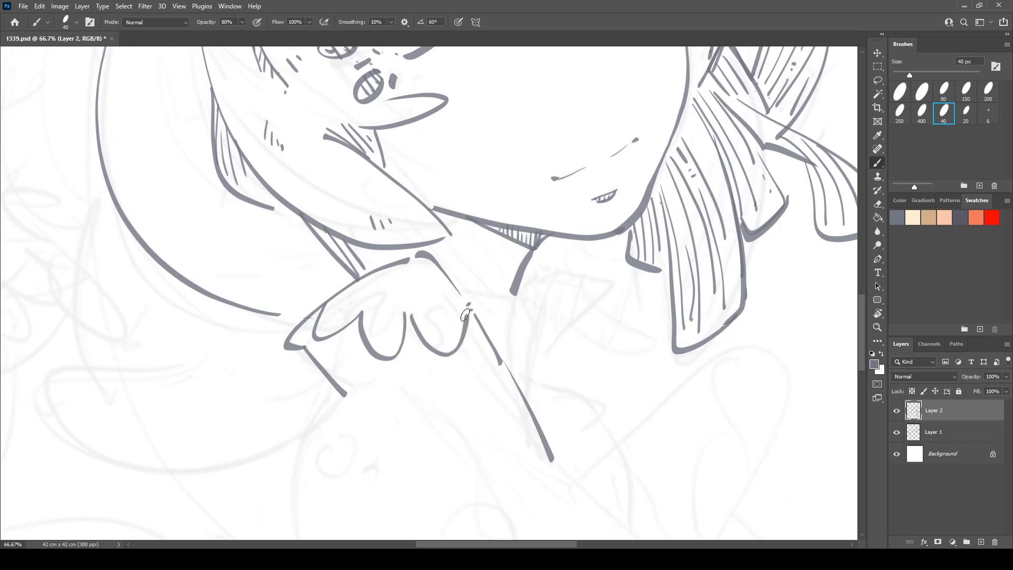
- Hatch the shoulder piece's corners, side edges and center fold, and add small shading ticks inside the scalloped frill
{"action": "left_click_drag", "start_coordinate": [299, 334], "coordinate": [315, 313]}
{"action": "mouse_move", "coordinate": [478, 331]}
{"action": "left_mouse_down"}
{"action": "mouse_move", "coordinate": [478, 366]}
{"action": "mouse_move", "coordinate": [530, 436]}
{"action": "left_mouse_up"}
{"action": "mouse_move", "coordinate": [330, 352]}
{"action": "left_mouse_down"}
{"action": "mouse_move", "coordinate": [338, 340]}
{"action": "mouse_move", "coordinate": [356, 378]}
{"action": "left_mouse_up"}
{"action": "mouse_move", "coordinate": [431, 390]}
{"action": "left_mouse_down"}
{"action": "mouse_move", "coordinate": [469, 398]}
{"action": "mouse_move", "coordinate": [499, 453]}
{"action": "left_mouse_up"}
{"action": "left_click_drag", "start_coordinate": [472, 414], "coordinate": [481, 425]}
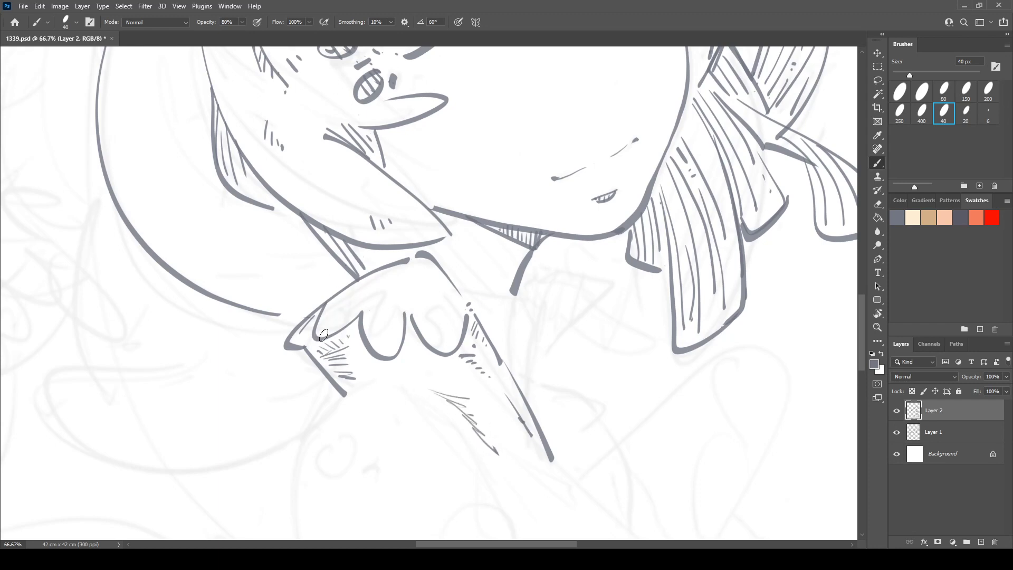
{"action": "left_click_drag", "start_coordinate": [331, 326], "coordinate": [338, 323]}
{"action": "mouse_move", "coordinate": [340, 304]}
{"action": "left_mouse_down"}
{"action": "mouse_move", "coordinate": [407, 272]}
{"action": "mouse_move", "coordinate": [401, 278]}
{"action": "mouse_move", "coordinate": [442, 290]}
{"action": "left_mouse_up"}
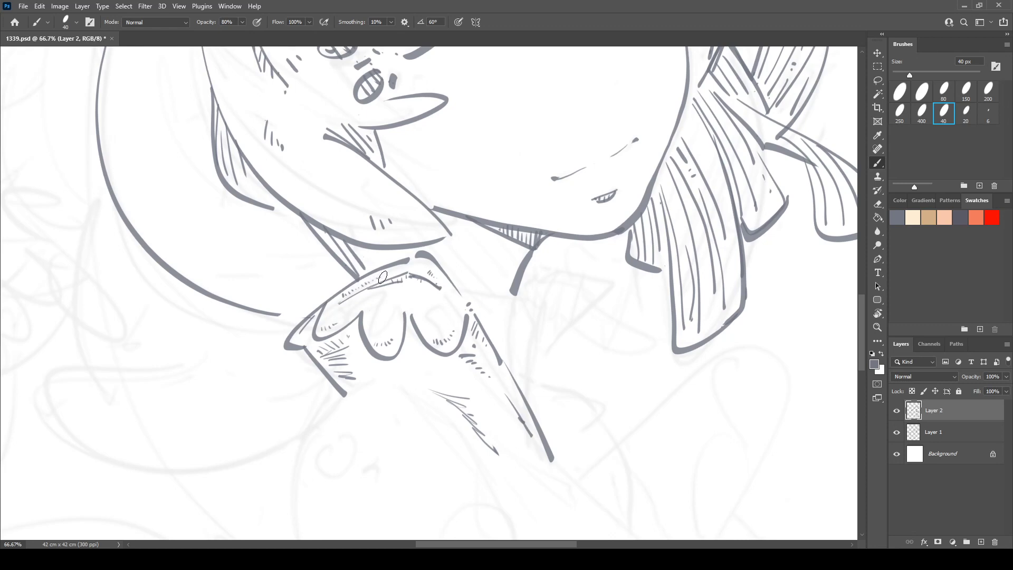
{"action": "left_click_drag", "start_coordinate": [410, 318], "coordinate": [414, 330]}
- Ink the large rounded sleeve outline below the shoulder piece, covering its top arc and outer side
{"action": "mouse_move", "coordinate": [347, 332]}
{"action": "left_mouse_down"}
{"action": "mouse_move", "coordinate": [399, 345]}
{"action": "mouse_move", "coordinate": [366, 237]}
{"action": "mouse_move", "coordinate": [386, 234]}
{"action": "left_mouse_up"}
{"action": "mouse_move", "coordinate": [298, 336]}
{"action": "left_mouse_down"}
{"action": "mouse_move", "coordinate": [362, 287]}
{"action": "mouse_move", "coordinate": [343, 196]}
{"action": "mouse_move", "coordinate": [398, 178]}
{"action": "mouse_move", "coordinate": [479, 279]}
{"action": "left_mouse_up"}
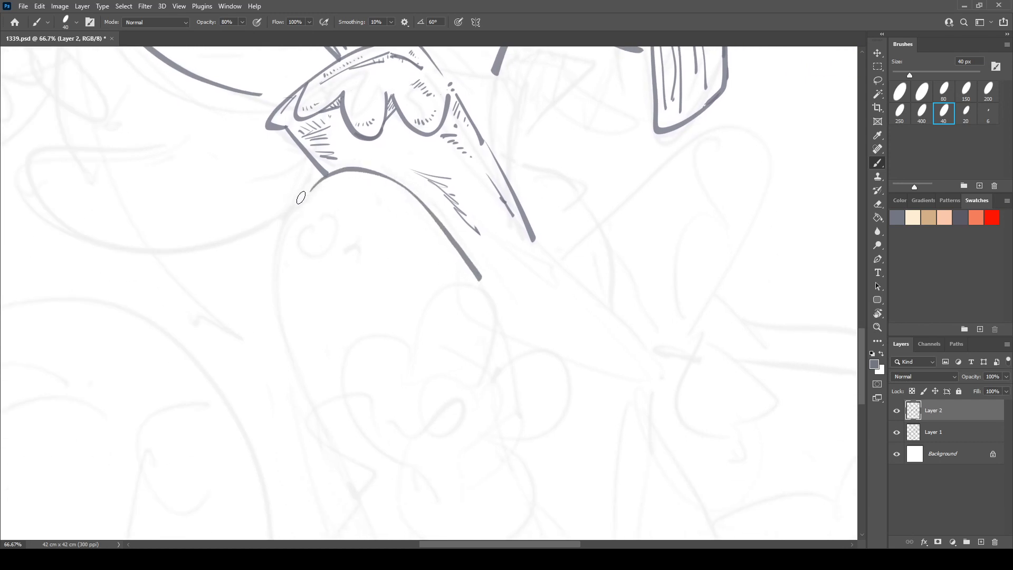
{"action": "mouse_move", "coordinate": [301, 198]}
{"action": "left_mouse_down"}
{"action": "mouse_move", "coordinate": [271, 260]}
{"action": "mouse_move", "coordinate": [317, 389]}
{"action": "left_mouse_up"}
{"action": "left_click_drag", "start_coordinate": [304, 211], "coordinate": [293, 256]}
{"action": "mouse_move", "coordinate": [314, 251]}
{"action": "left_mouse_down"}
{"action": "mouse_move", "coordinate": [308, 218]}
{"action": "mouse_move", "coordinate": [294, 226]}
{"action": "left_mouse_up"}
{"action": "key", "text": "e"}
{"action": "key", "text": "b"}
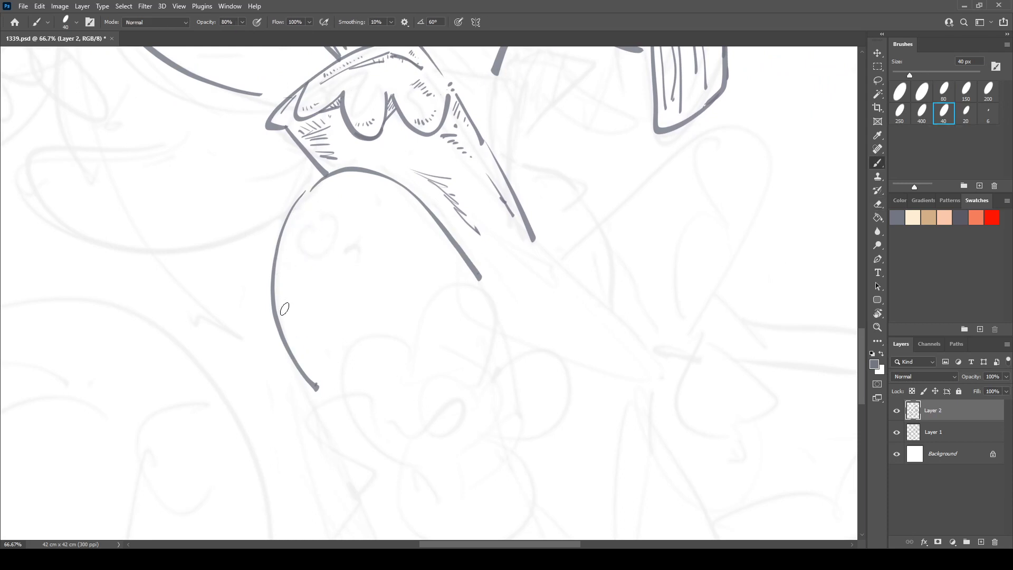
- Add short shading strokes along the rounded sleeve's outer side and a small oval highlight near its top
{"action": "left_click_drag", "start_coordinate": [286, 304], "coordinate": [288, 318]}
{"action": "mouse_move", "coordinate": [290, 306]}
{"action": "left_mouse_down"}
{"action": "mouse_move", "coordinate": [291, 332]}
{"action": "mouse_move", "coordinate": [308, 340]}
{"action": "left_mouse_up"}
{"action": "left_click", "coordinate": [315, 343]}
{"action": "mouse_move", "coordinate": [319, 226]}
{"action": "left_mouse_down"}
{"action": "mouse_move", "coordinate": [306, 248]}
{"action": "mouse_move", "coordinate": [319, 227]}
{"action": "mouse_move", "coordinate": [333, 261]}
{"action": "mouse_move", "coordinate": [343, 250]}
{"action": "left_mouse_up"}
- Ink the outlines of a four-petal flower ornament below the rounded sleeve
{"action": "mouse_move", "coordinate": [376, 382]}
{"action": "left_mouse_down"}
{"action": "mouse_move", "coordinate": [335, 291]}
{"action": "mouse_move", "coordinate": [362, 294]}
{"action": "mouse_move", "coordinate": [417, 207]}
{"action": "mouse_move", "coordinate": [441, 280]}
{"action": "left_mouse_up"}
{"action": "mouse_move", "coordinate": [354, 298]}
{"action": "left_mouse_down"}
{"action": "mouse_move", "coordinate": [322, 283]}
{"action": "mouse_move", "coordinate": [376, 362]}
{"action": "left_mouse_up"}
{"action": "mouse_move", "coordinate": [440, 284]}
{"action": "left_mouse_down"}
{"action": "mouse_move", "coordinate": [447, 274]}
{"action": "mouse_move", "coordinate": [513, 316]}
{"action": "mouse_move", "coordinate": [460, 346]}
{"action": "left_mouse_up"}
{"action": "mouse_move", "coordinate": [378, 363]}
{"action": "left_mouse_down"}
{"action": "mouse_move", "coordinate": [357, 406]}
{"action": "mouse_move", "coordinate": [497, 408]}
{"action": "mouse_move", "coordinate": [454, 346]}
{"action": "left_mouse_up"}
{"action": "left_click_drag", "start_coordinate": [355, 341], "coordinate": [372, 347]}
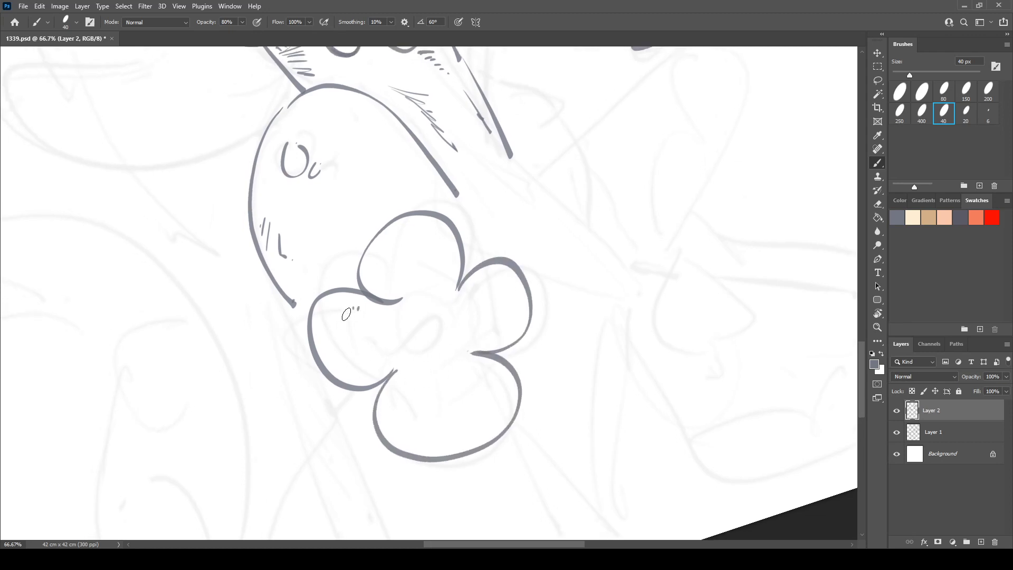
- Ink an inner contour inside each of the flower's four petals, with small dots at the line ends
{"action": "mouse_move", "coordinate": [339, 314]}
{"action": "left_mouse_down"}
{"action": "mouse_move", "coordinate": [335, 357]}
{"action": "mouse_move", "coordinate": [395, 358]}
{"action": "mouse_move", "coordinate": [390, 421]}
{"action": "mouse_move", "coordinate": [453, 440]}
{"action": "left_mouse_up"}
{"action": "left_click", "coordinate": [402, 353]}
{"action": "left_click", "coordinate": [468, 433]}
{"action": "left_click_drag", "start_coordinate": [464, 363], "coordinate": [492, 421]}
{"action": "mouse_move", "coordinate": [401, 286]}
{"action": "left_mouse_down"}
{"action": "mouse_move", "coordinate": [405, 233]}
{"action": "mouse_move", "coordinate": [447, 279]}
{"action": "left_mouse_up"}
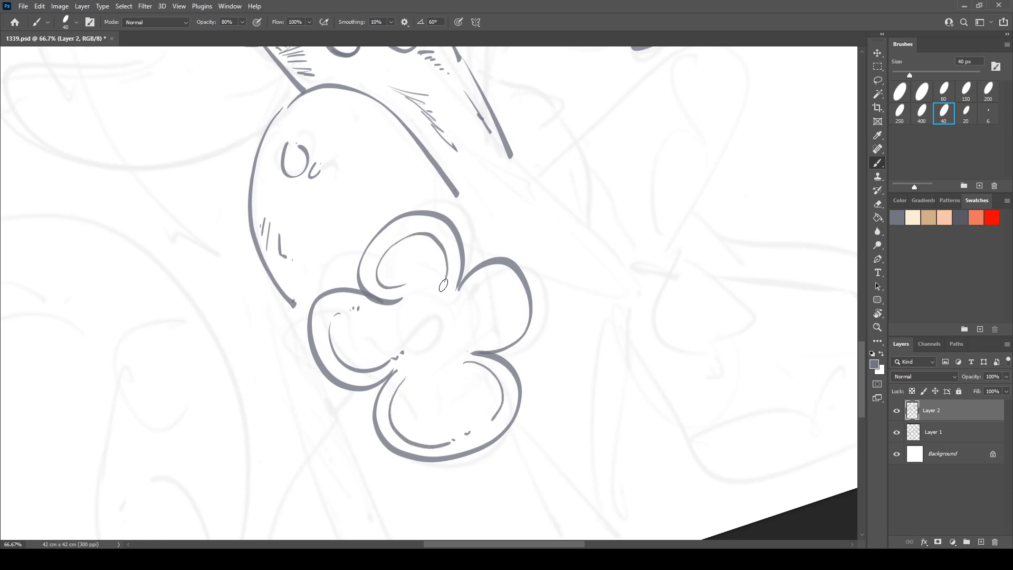
{"action": "left_click", "coordinate": [438, 288]}
{"action": "mouse_move", "coordinate": [467, 299]}
{"action": "left_mouse_down"}
{"action": "mouse_move", "coordinate": [513, 328]}
{"action": "mouse_move", "coordinate": [468, 338]}
{"action": "left_mouse_up"}
{"action": "left_click", "coordinate": [461, 344]}
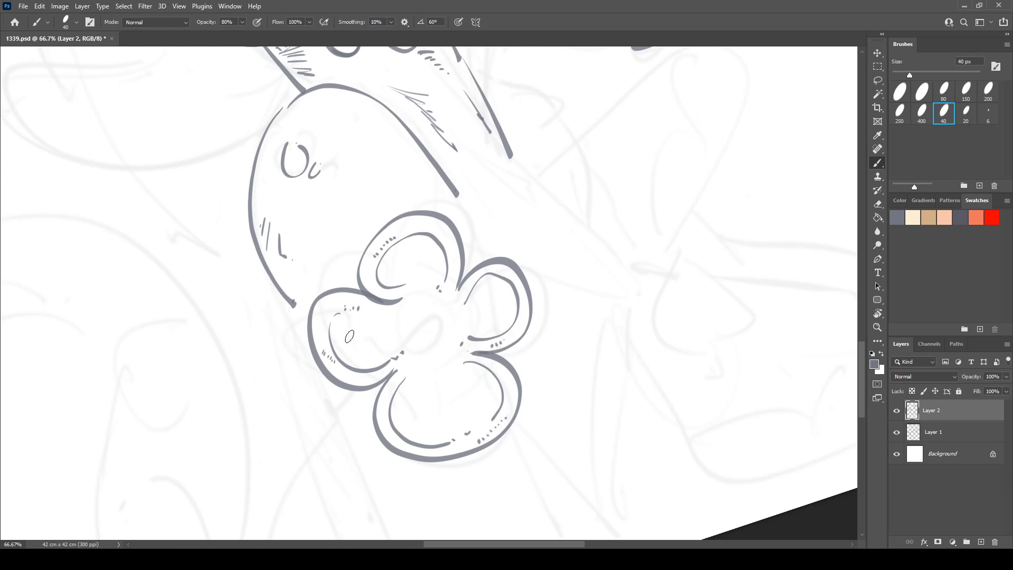
- Ink the flower's spiral center and add second inner contours and fold lines to its petals
{"action": "mouse_move", "coordinate": [348, 315]}
{"action": "left_mouse_down"}
{"action": "mouse_move", "coordinate": [333, 342]}
{"action": "mouse_move", "coordinate": [411, 375]}
{"action": "mouse_move", "coordinate": [396, 418]}
{"action": "mouse_move", "coordinate": [415, 432]}
{"action": "mouse_move", "coordinate": [458, 430]}
{"action": "mouse_move", "coordinate": [487, 408]}
{"action": "mouse_move", "coordinate": [491, 384]}
{"action": "mouse_move", "coordinate": [469, 373]}
{"action": "left_mouse_up"}
{"action": "mouse_move", "coordinate": [404, 285]}
{"action": "left_mouse_down"}
{"action": "mouse_move", "coordinate": [387, 280]}
{"action": "mouse_move", "coordinate": [389, 270]}
{"action": "mouse_move", "coordinate": [422, 240]}
{"action": "mouse_move", "coordinate": [442, 266]}
{"action": "mouse_move", "coordinate": [436, 281]}
{"action": "mouse_move", "coordinate": [496, 276]}
{"action": "mouse_move", "coordinate": [515, 300]}
{"action": "mouse_move", "coordinate": [502, 323]}
{"action": "mouse_move", "coordinate": [458, 340]}
{"action": "mouse_move", "coordinate": [412, 329]}
{"action": "mouse_move", "coordinate": [448, 337]}
{"action": "mouse_move", "coordinate": [429, 319]}
{"action": "mouse_move", "coordinate": [420, 333]}
{"action": "mouse_move", "coordinate": [441, 339]}
{"action": "mouse_move", "coordinate": [425, 322]}
{"action": "mouse_move", "coordinate": [432, 330]}
{"action": "left_mouse_up"}
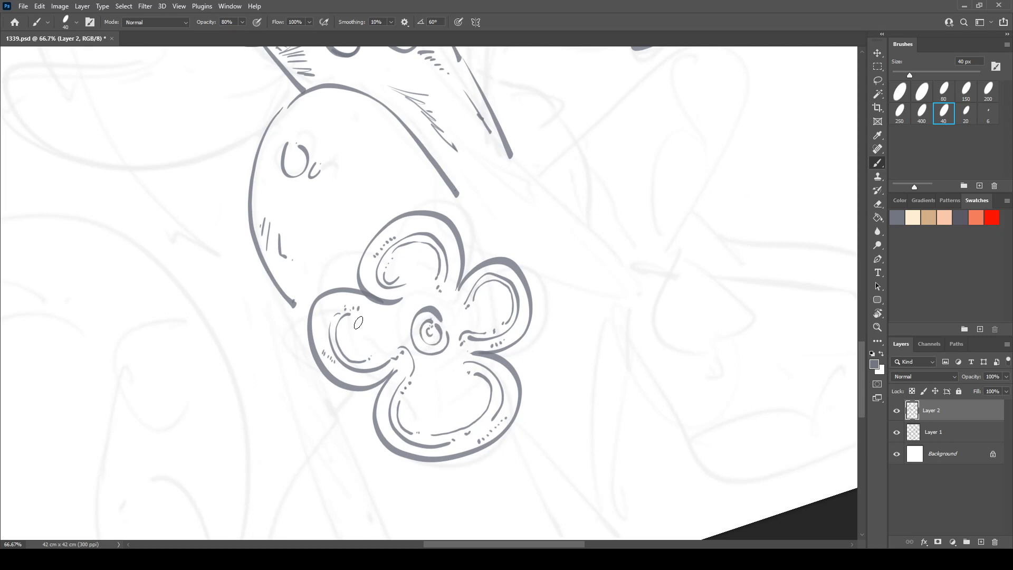
{"action": "mouse_move", "coordinate": [360, 312]}
{"action": "left_mouse_down"}
{"action": "mouse_move", "coordinate": [378, 355]}
{"action": "mouse_move", "coordinate": [388, 338]}
{"action": "mouse_move", "coordinate": [394, 351]}
{"action": "left_mouse_up"}
{"action": "mouse_move", "coordinate": [392, 281]}
{"action": "left_mouse_down"}
{"action": "mouse_move", "coordinate": [434, 264]}
{"action": "mouse_move", "coordinate": [432, 282]}
{"action": "mouse_move", "coordinate": [459, 317]}
{"action": "mouse_move", "coordinate": [480, 325]}
{"action": "left_mouse_up"}
{"action": "mouse_move", "coordinate": [416, 378]}
{"action": "left_mouse_down"}
{"action": "mouse_move", "coordinate": [457, 370]}
{"action": "mouse_move", "coordinate": [443, 394]}
{"action": "mouse_move", "coordinate": [469, 372]}
{"action": "left_mouse_up"}
{"action": "left_click_drag", "start_coordinate": [399, 410], "coordinate": [474, 375]}
{"action": "left_click", "coordinate": [432, 390]}
{"action": "left_click_drag", "start_coordinate": [354, 318], "coordinate": [342, 317]}
{"action": "mouse_move", "coordinate": [396, 281]}
{"action": "left_mouse_down"}
{"action": "mouse_move", "coordinate": [386, 268]}
{"action": "mouse_move", "coordinate": [395, 249]}
{"action": "left_mouse_up"}
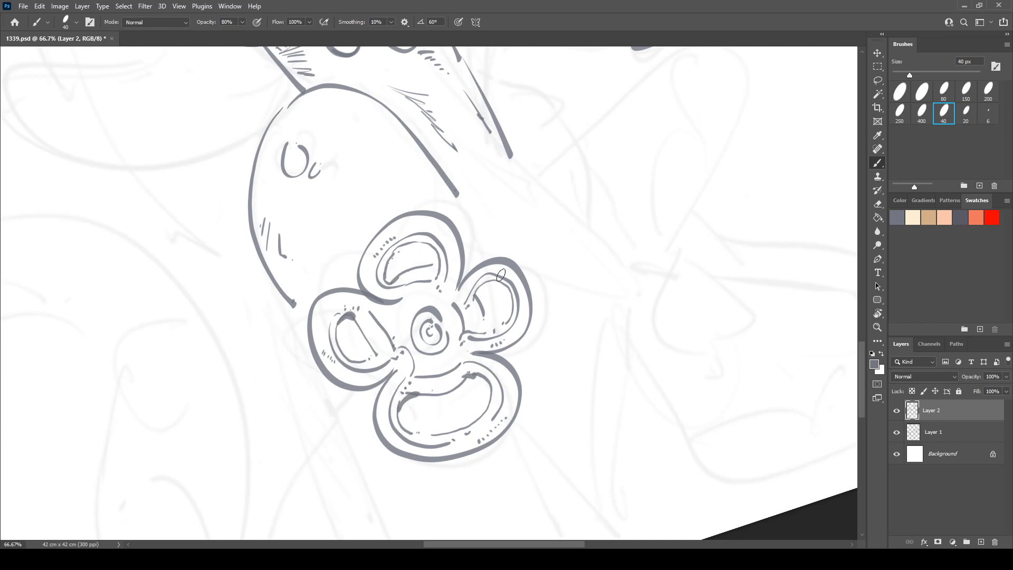
- Ink the leaf and the small tip peeking out behind the flower's petals, and hatch the shadow beside the leaf
{"action": "mouse_move", "coordinate": [476, 297]}
{"action": "left_mouse_down"}
{"action": "mouse_move", "coordinate": [495, 283]}
{"action": "mouse_move", "coordinate": [586, 273]}
{"action": "mouse_move", "coordinate": [597, 289]}
{"action": "left_mouse_up"}
{"action": "mouse_move", "coordinate": [417, 368]}
{"action": "left_mouse_down"}
{"action": "mouse_move", "coordinate": [484, 299]}
{"action": "mouse_move", "coordinate": [419, 338]}
{"action": "mouse_move", "coordinate": [458, 374]}
{"action": "left_mouse_up"}
{"action": "left_click_drag", "start_coordinate": [464, 373], "coordinate": [513, 348]}
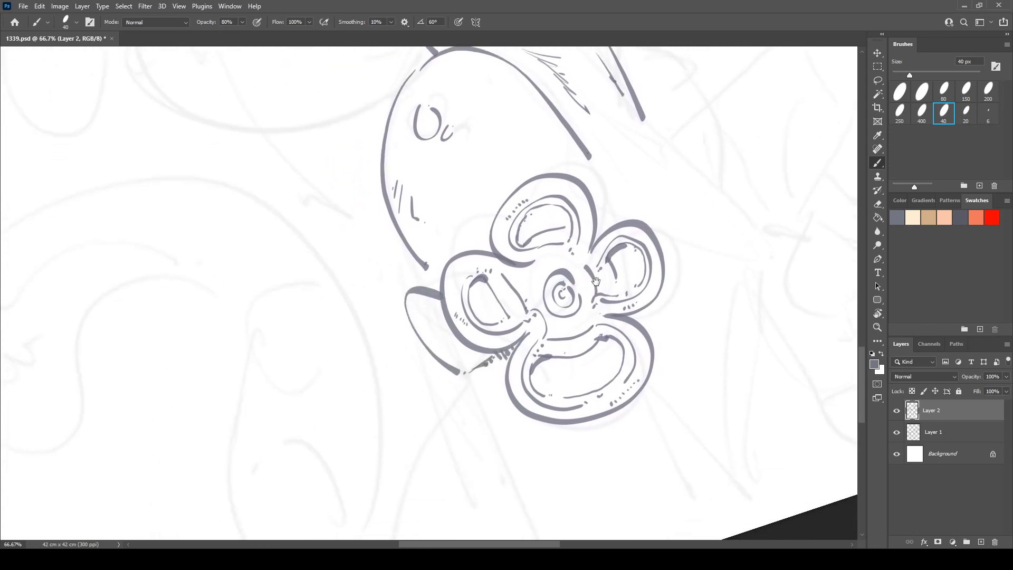
{"action": "left_click_drag", "start_coordinate": [581, 286], "coordinate": [532, 301]}
{"action": "key", "text": "ctrl+z"}
{"action": "mouse_move", "coordinate": [602, 184]}
{"action": "left_mouse_down"}
{"action": "mouse_move", "coordinate": [447, 258]}
{"action": "mouse_move", "coordinate": [472, 287]}
{"action": "mouse_move", "coordinate": [459, 296]}
{"action": "left_mouse_up"}
{"action": "left_click", "coordinate": [448, 299]}
{"action": "left_click_drag", "start_coordinate": [435, 357], "coordinate": [486, 193]}
- Ink the two fabric edges spreading downward from the flower and hatch the shadow beneath its lowest petal
{"action": "left_click_drag", "start_coordinate": [368, 291], "coordinate": [305, 486]}
{"action": "mouse_move", "coordinate": [354, 326]}
{"action": "left_mouse_down"}
{"action": "mouse_move", "coordinate": [389, 281]}
{"action": "mouse_move", "coordinate": [375, 290]}
{"action": "left_mouse_up"}
{"action": "key", "text": "r"}
{"action": "mouse_move", "coordinate": [591, 203]}
{"action": "left_mouse_down"}
{"action": "mouse_move", "coordinate": [604, 229]}
{"action": "mouse_move", "coordinate": [453, 191]}
{"action": "left_mouse_up"}
{"action": "key", "text": "b"}
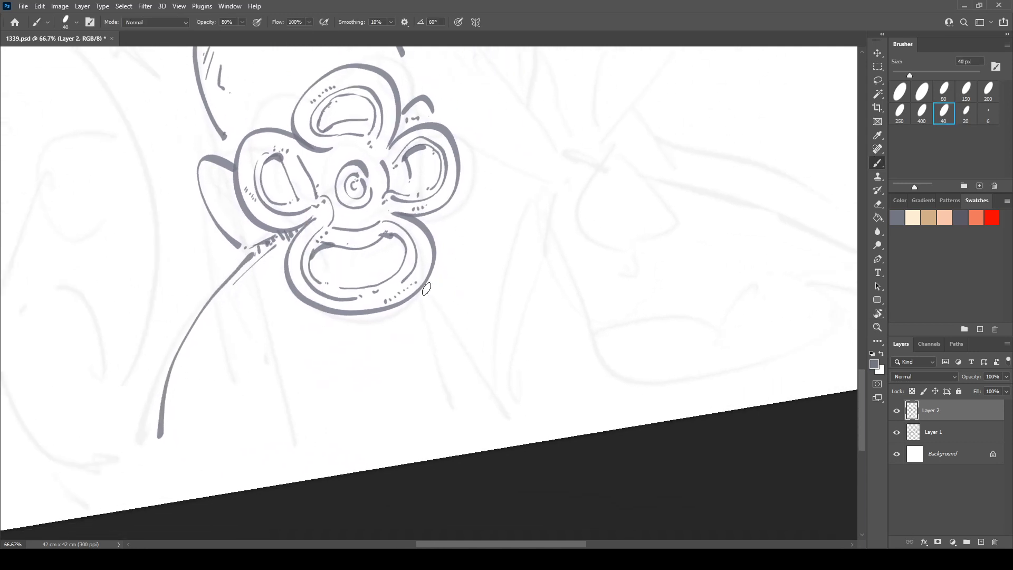
{"action": "left_click_drag", "start_coordinate": [426, 289], "coordinate": [513, 405]}
{"action": "mouse_move", "coordinate": [294, 281]}
{"action": "left_mouse_down"}
{"action": "mouse_move", "coordinate": [369, 319]}
{"action": "mouse_move", "coordinate": [432, 306]}
{"action": "left_mouse_up"}
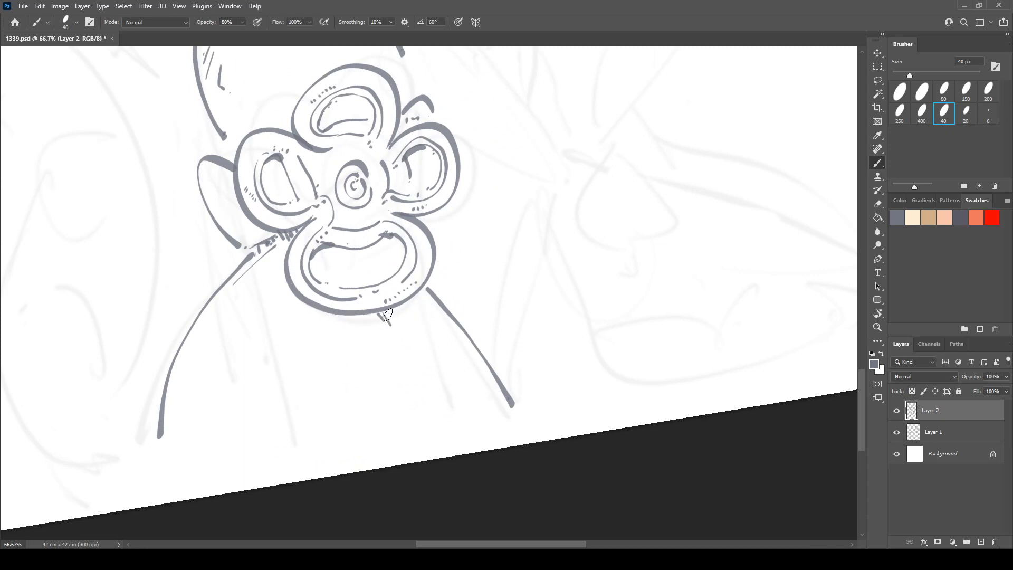
{"action": "mouse_move", "coordinate": [387, 314]}
{"action": "left_mouse_down"}
{"action": "mouse_move", "coordinate": [421, 319]}
{"action": "mouse_move", "coordinate": [430, 295]}
{"action": "mouse_move", "coordinate": [435, 322]}
{"action": "left_mouse_up"}
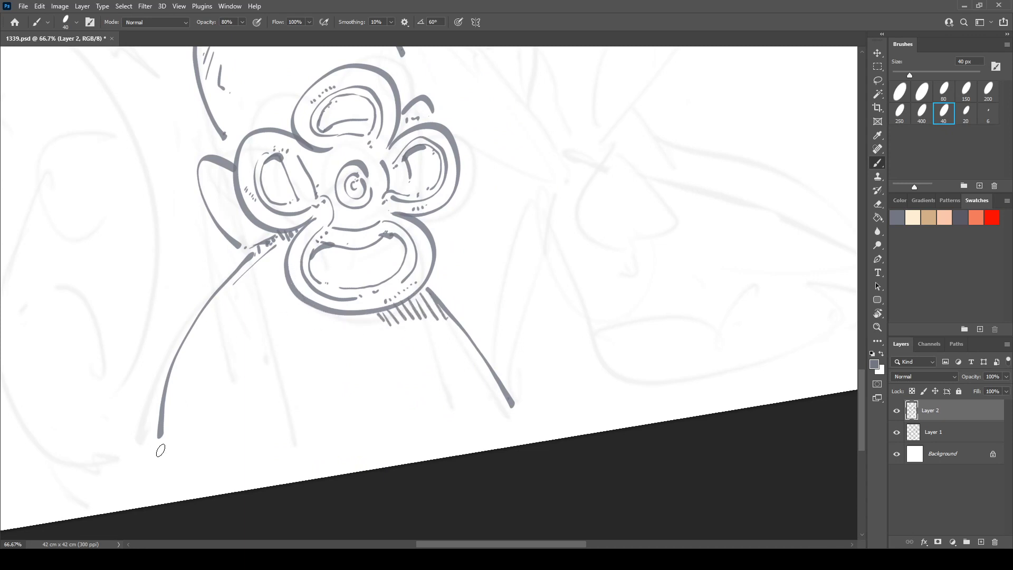
- Add fold lines and short shading ticks near the lower ends of the two fabric edges
{"action": "left_click_drag", "start_coordinate": [168, 456], "coordinate": [166, 471]}
{"action": "left_click_drag", "start_coordinate": [173, 424], "coordinate": [197, 463]}
{"action": "left_click_drag", "start_coordinate": [173, 382], "coordinate": [189, 444]}
{"action": "left_click_drag", "start_coordinate": [177, 392], "coordinate": [218, 459]}
{"action": "left_click_drag", "start_coordinate": [209, 421], "coordinate": [219, 434]}
{"action": "left_click_drag", "start_coordinate": [413, 388], "coordinate": [428, 402]}
{"action": "left_click_drag", "start_coordinate": [431, 388], "coordinate": [436, 400]}
{"action": "left_click_drag", "start_coordinate": [443, 389], "coordinate": [448, 395]}
- Ink and hatch the narrow fabric strip beside the flower's lowest petal, and add a short edge below the leaf
{"action": "left_click_drag", "start_coordinate": [432, 205], "coordinate": [455, 306]}
{"action": "left_click_drag", "start_coordinate": [439, 244], "coordinate": [434, 258]}
{"action": "left_click_drag", "start_coordinate": [442, 254], "coordinate": [435, 283]}
{"action": "mouse_move", "coordinate": [447, 275]}
{"action": "left_mouse_down"}
{"action": "mouse_move", "coordinate": [439, 294]}
{"action": "mouse_move", "coordinate": [447, 301]}
{"action": "left_mouse_up"}
{"action": "left_click", "coordinate": [468, 387]}
{"action": "mouse_move", "coordinate": [437, 229]}
{"action": "left_mouse_down"}
{"action": "mouse_move", "coordinate": [490, 363]}
{"action": "mouse_move", "coordinate": [539, 424]}
{"action": "left_mouse_up"}
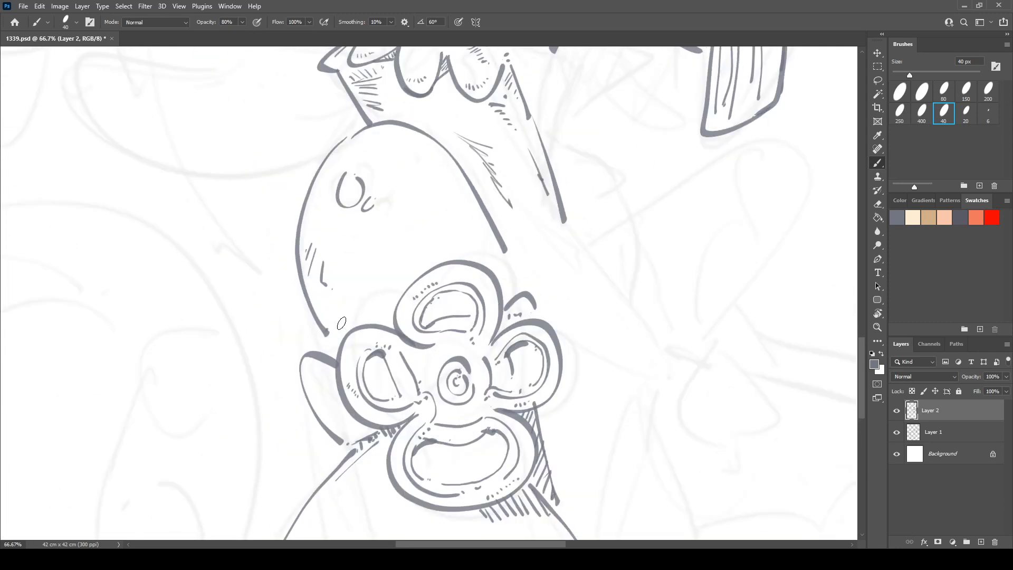
{"action": "left_click", "coordinate": [328, 341]}
{"action": "mouse_move", "coordinate": [336, 451]}
{"action": "left_mouse_down"}
{"action": "mouse_move", "coordinate": [414, 325]}
{"action": "mouse_move", "coordinate": [417, 341]}
{"action": "left_mouse_up"}
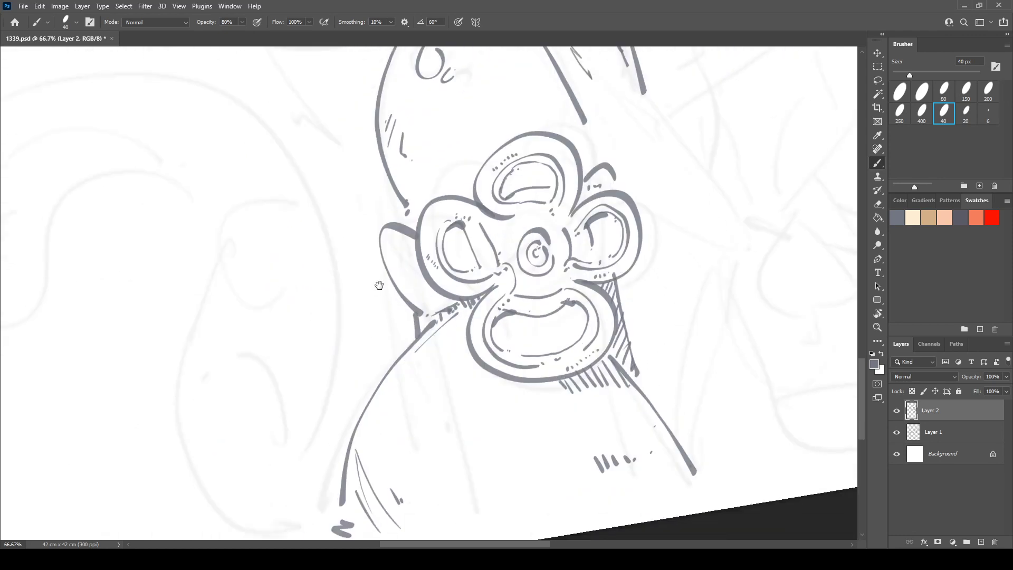
- Ink the outer hair lock beneath the upper curls, sweeping down into a hooked, rounded tip
{"action": "left_click_drag", "start_coordinate": [379, 284], "coordinate": [600, 296]}
{"action": "key", "text": "r"}
{"action": "left_click_drag", "start_coordinate": [538, 203], "coordinate": [551, 223]}
{"action": "left_click_drag", "start_coordinate": [548, 105], "coordinate": [387, 315]}
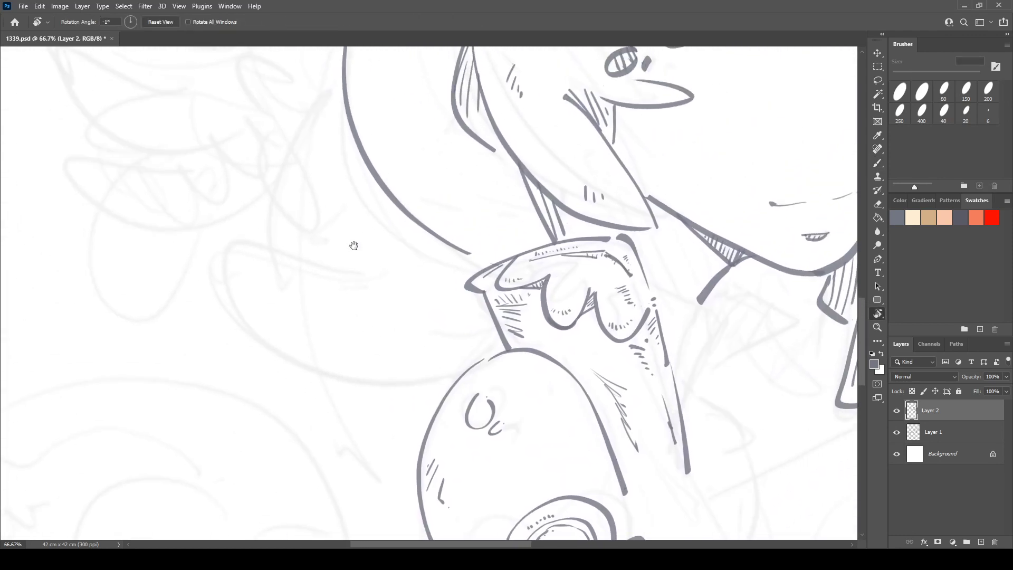
{"action": "left_click_drag", "start_coordinate": [370, 197], "coordinate": [435, 351]}
{"action": "left_click_drag", "start_coordinate": [354, 270], "coordinate": [317, 459]}
{"action": "mouse_move", "coordinate": [367, 350]}
{"action": "left_mouse_down"}
{"action": "mouse_move", "coordinate": [364, 418]}
{"action": "mouse_move", "coordinate": [474, 422]}
{"action": "left_mouse_up"}
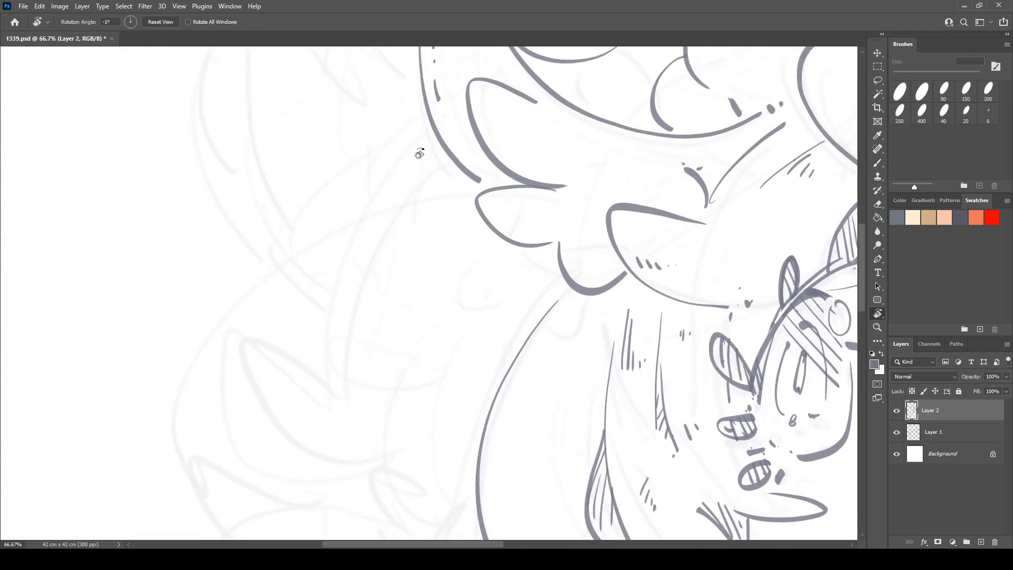
{"action": "key", "text": "b"}
{"action": "mouse_move", "coordinate": [431, 143]}
{"action": "left_mouse_down"}
{"action": "mouse_move", "coordinate": [385, 185]}
{"action": "mouse_move", "coordinate": [325, 332]}
{"action": "mouse_move", "coordinate": [335, 381]}
{"action": "left_mouse_up"}
{"action": "mouse_move", "coordinate": [332, 364]}
{"action": "left_mouse_down"}
{"action": "mouse_move", "coordinate": [344, 278]}
{"action": "mouse_move", "coordinate": [304, 292]}
{"action": "mouse_move", "coordinate": [392, 367]}
{"action": "mouse_move", "coordinate": [427, 305]}
{"action": "left_mouse_up"}
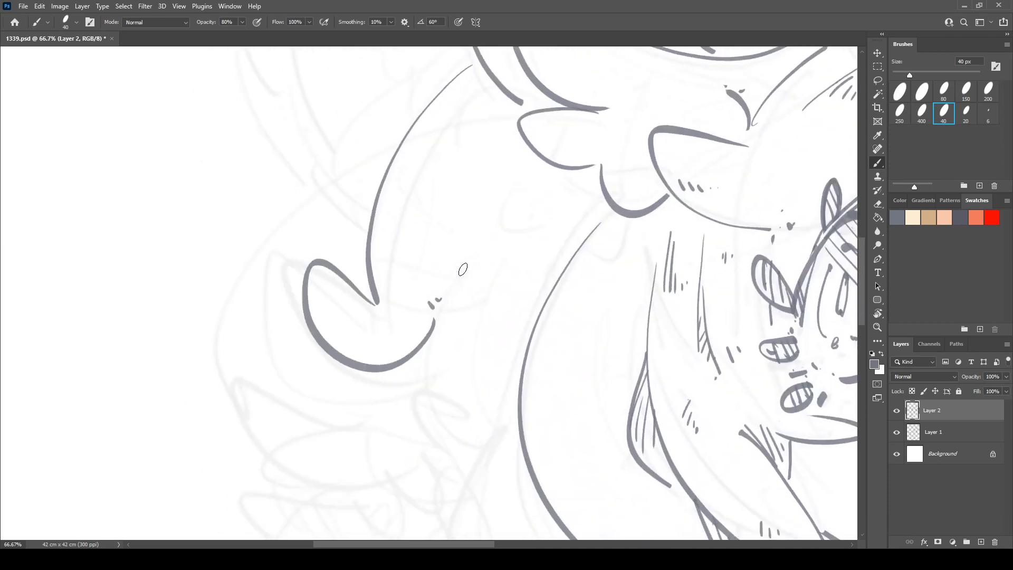
- Ink the curved strand beside the hooked lock and the pointed leaf-shaped lock below it
{"action": "mouse_move", "coordinate": [492, 218]}
{"action": "left_mouse_down"}
{"action": "mouse_move", "coordinate": [459, 266]}
{"action": "mouse_move", "coordinate": [441, 406]}
{"action": "mouse_move", "coordinate": [451, 240]}
{"action": "left_mouse_up"}
{"action": "mouse_move", "coordinate": [499, 270]}
{"action": "left_mouse_down"}
{"action": "mouse_move", "coordinate": [434, 299]}
{"action": "mouse_move", "coordinate": [301, 276]}
{"action": "mouse_move", "coordinate": [397, 302]}
{"action": "left_mouse_up"}
{"action": "scroll", "coordinate": [436, 258], "scroll_direction": "down", "scroll_amount": 3}
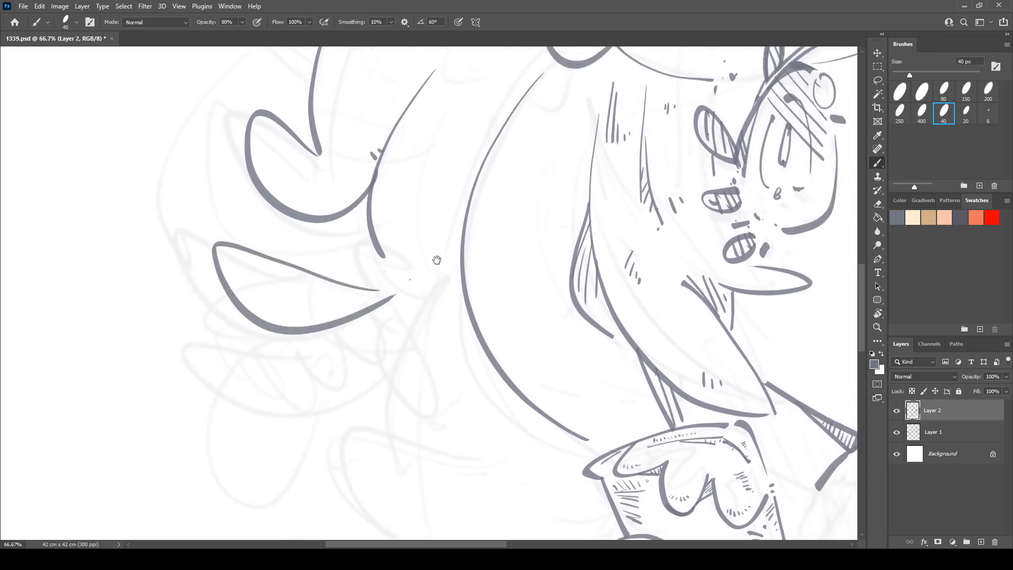
- Ink the curved strand beside the leaf-shaped lock, and hatch a shadow along the long outer hair curve
{"action": "mouse_move", "coordinate": [449, 187]}
{"action": "left_mouse_down"}
{"action": "mouse_move", "coordinate": [393, 321]}
{"action": "mouse_move", "coordinate": [413, 363]}
{"action": "left_mouse_up"}
{"action": "left_click_drag", "start_coordinate": [468, 258], "coordinate": [531, 346]}
{"action": "mouse_move", "coordinate": [469, 272]}
{"action": "left_mouse_down"}
{"action": "mouse_move", "coordinate": [473, 296]}
{"action": "mouse_move", "coordinate": [500, 315]}
{"action": "left_mouse_up"}
{"action": "mouse_move", "coordinate": [455, 188]}
{"action": "left_mouse_down"}
{"action": "mouse_move", "coordinate": [407, 267]}
{"action": "mouse_move", "coordinate": [431, 234]}
{"action": "mouse_move", "coordinate": [429, 244]}
{"action": "left_mouse_up"}
{"action": "left_click_drag", "start_coordinate": [430, 248], "coordinate": [433, 251]}
{"action": "left_click", "coordinate": [428, 257]}
{"action": "left_click", "coordinate": [432, 258]}
- Ink thin sweeping strand lines inside the lower curved hair section
{"action": "mouse_move", "coordinate": [457, 216]}
{"action": "left_mouse_down"}
{"action": "mouse_move", "coordinate": [432, 278]}
{"action": "mouse_move", "coordinate": [480, 345]}
{"action": "mouse_move", "coordinate": [472, 332]}
{"action": "mouse_move", "coordinate": [535, 362]}
{"action": "left_mouse_up"}
{"action": "left_click_drag", "start_coordinate": [471, 366], "coordinate": [501, 385]}
{"action": "left_click_drag", "start_coordinate": [443, 346], "coordinate": [505, 387]}
{"action": "left_click_drag", "start_coordinate": [516, 384], "coordinate": [523, 387]}
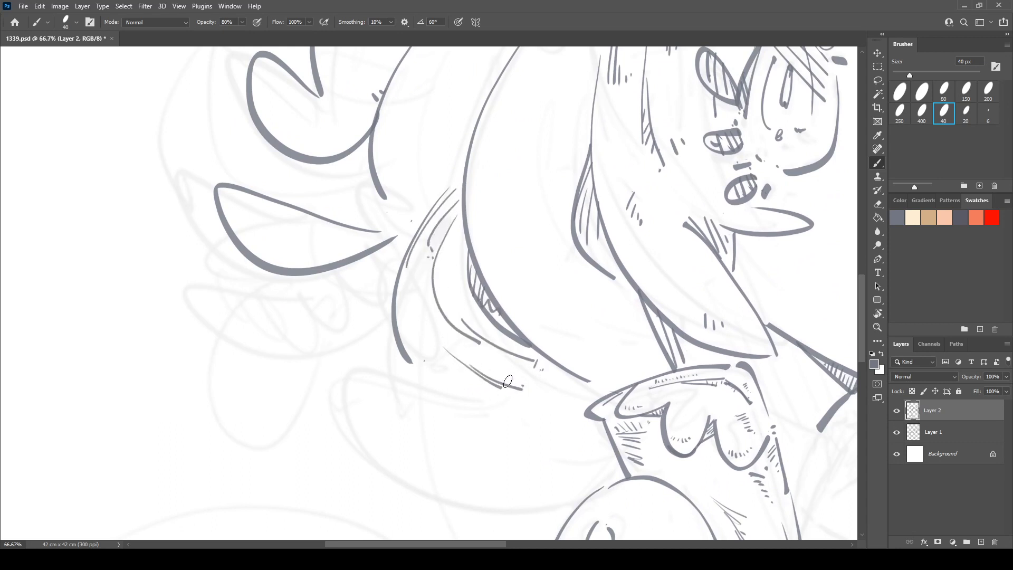
- Ink thin strand lines within the large hair section behind the front lock, from its upper part to its lower edge
{"action": "left_click_drag", "start_coordinate": [502, 220], "coordinate": [363, 300]}
{"action": "mouse_move", "coordinate": [367, 233]}
{"action": "left_mouse_down"}
{"action": "mouse_move", "coordinate": [361, 333]}
{"action": "mouse_move", "coordinate": [373, 330]}
{"action": "mouse_move", "coordinate": [390, 364]}
{"action": "left_mouse_up"}
{"action": "left_click_drag", "start_coordinate": [368, 296], "coordinate": [394, 350]}
{"action": "left_click_drag", "start_coordinate": [389, 321], "coordinate": [389, 328]}
{"action": "left_click", "coordinate": [399, 330]}
{"action": "mouse_move", "coordinate": [385, 392]}
{"action": "left_mouse_down"}
{"action": "mouse_move", "coordinate": [473, 433]}
{"action": "mouse_move", "coordinate": [472, 415]}
{"action": "left_mouse_up"}
{"action": "left_click_drag", "start_coordinate": [458, 346], "coordinate": [431, 423]}
{"action": "left_click_drag", "start_coordinate": [441, 200], "coordinate": [425, 315]}
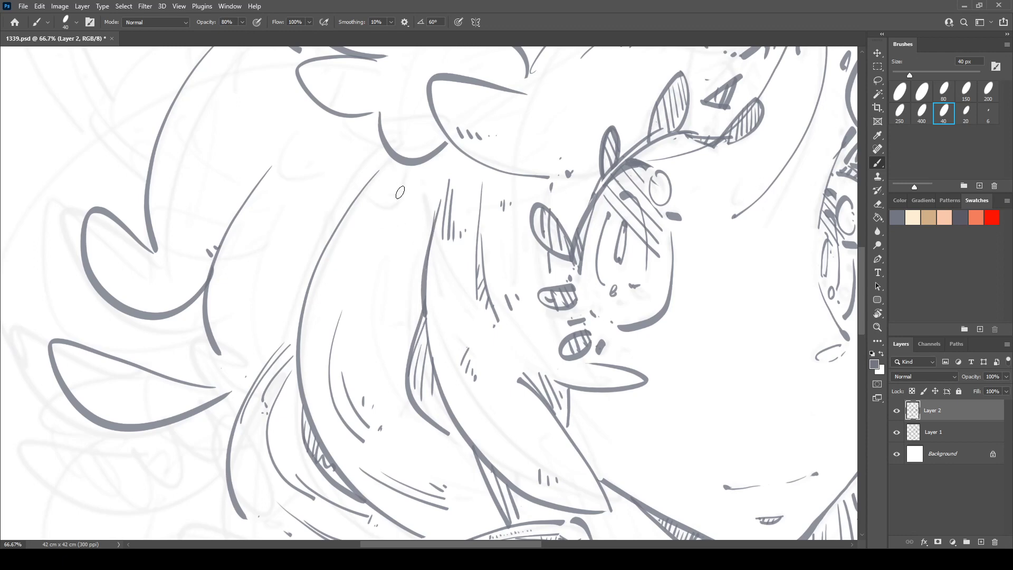
{"action": "mouse_move", "coordinate": [401, 185]}
{"action": "left_mouse_down"}
{"action": "mouse_move", "coordinate": [393, 211]}
{"action": "mouse_move", "coordinate": [426, 178]}
{"action": "mouse_move", "coordinate": [377, 280]}
{"action": "left_mouse_up"}
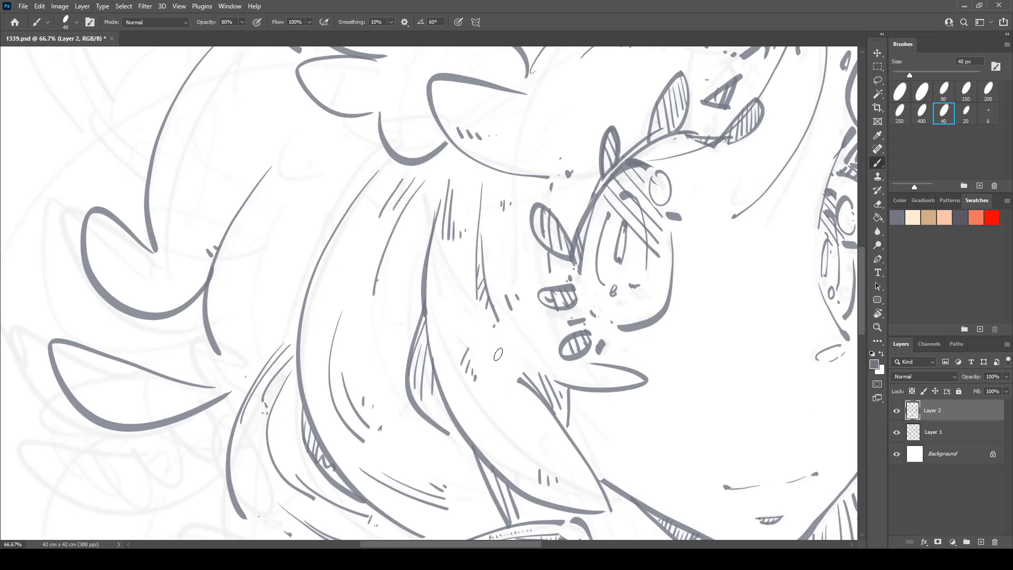
- Extend the outer curved strand down to the lower hair section and ink parallel inner strand lines beside it
{"action": "mouse_move", "coordinate": [338, 368]}
{"action": "left_mouse_down"}
{"action": "mouse_move", "coordinate": [449, 311]}
{"action": "mouse_move", "coordinate": [460, 387]}
{"action": "left_mouse_up"}
{"action": "mouse_move", "coordinate": [378, 400]}
{"action": "left_mouse_down"}
{"action": "mouse_move", "coordinate": [359, 385]}
{"action": "mouse_move", "coordinate": [344, 259]}
{"action": "left_mouse_up"}
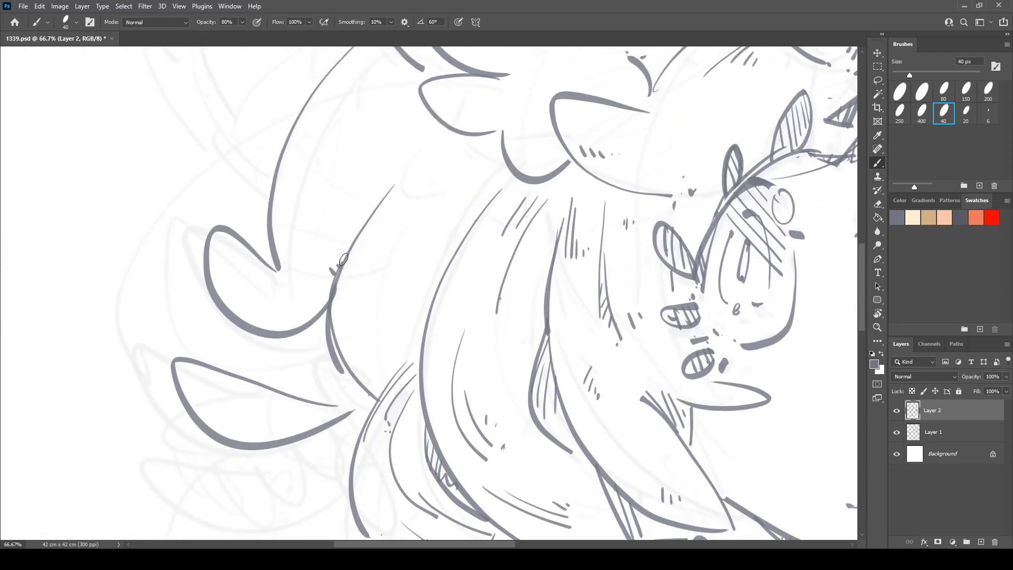
{"action": "mouse_move", "coordinate": [378, 391]}
{"action": "left_mouse_down"}
{"action": "mouse_move", "coordinate": [355, 292]}
{"action": "mouse_move", "coordinate": [397, 211]}
{"action": "left_mouse_up"}
{"action": "left_click_drag", "start_coordinate": [358, 306], "coordinate": [410, 216]}
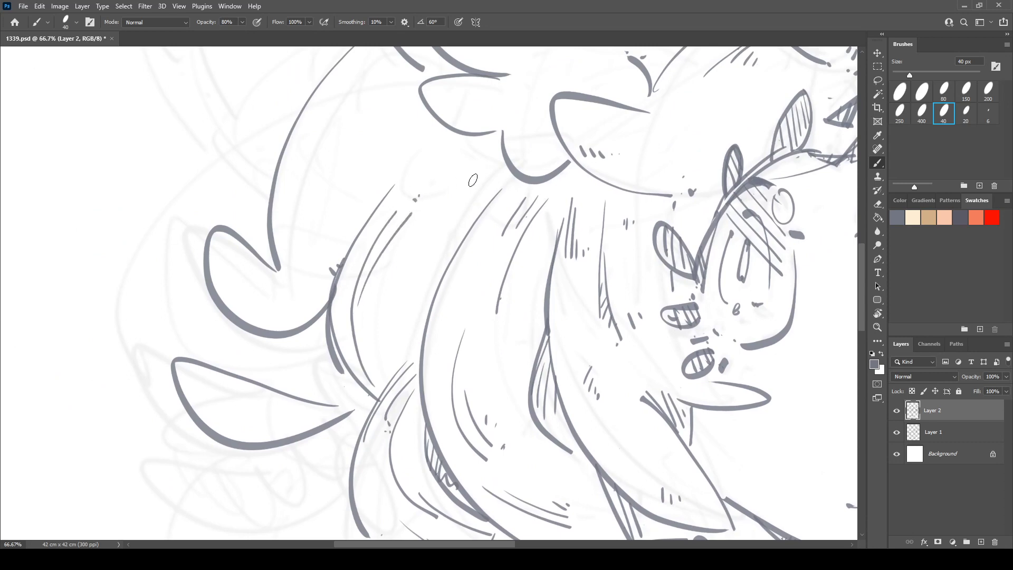
- Ink parallel strand lines and small ticks through the hair section below the small scalloped locks
{"action": "mouse_move", "coordinate": [418, 360]}
{"action": "left_mouse_down"}
{"action": "mouse_move", "coordinate": [456, 239]}
{"action": "mouse_move", "coordinate": [491, 191]}
{"action": "left_mouse_up"}
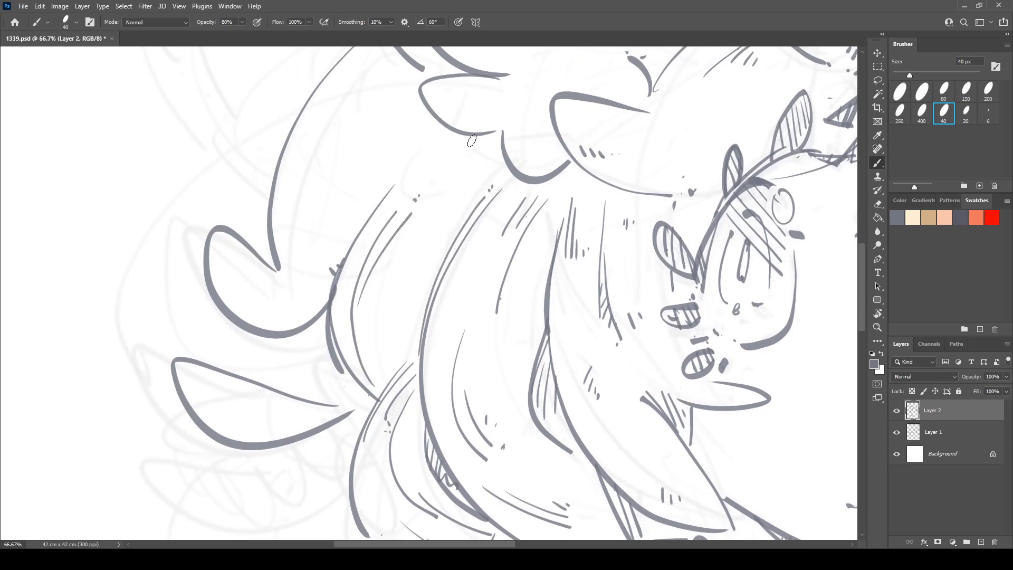
{"action": "mouse_move", "coordinate": [475, 136]}
{"action": "left_mouse_down"}
{"action": "mouse_move", "coordinate": [440, 174]}
{"action": "mouse_move", "coordinate": [446, 197]}
{"action": "left_mouse_up"}
{"action": "left_click_drag", "start_coordinate": [489, 152], "coordinate": [435, 225]}
{"action": "left_click_drag", "start_coordinate": [429, 226], "coordinate": [426, 235]}
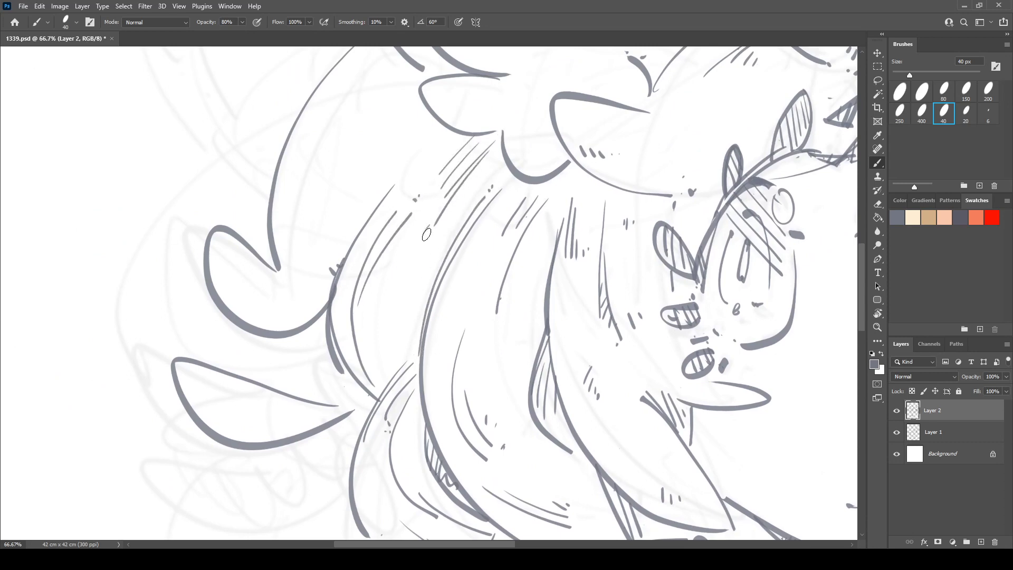
{"action": "left_click_drag", "start_coordinate": [479, 181], "coordinate": [396, 319]}
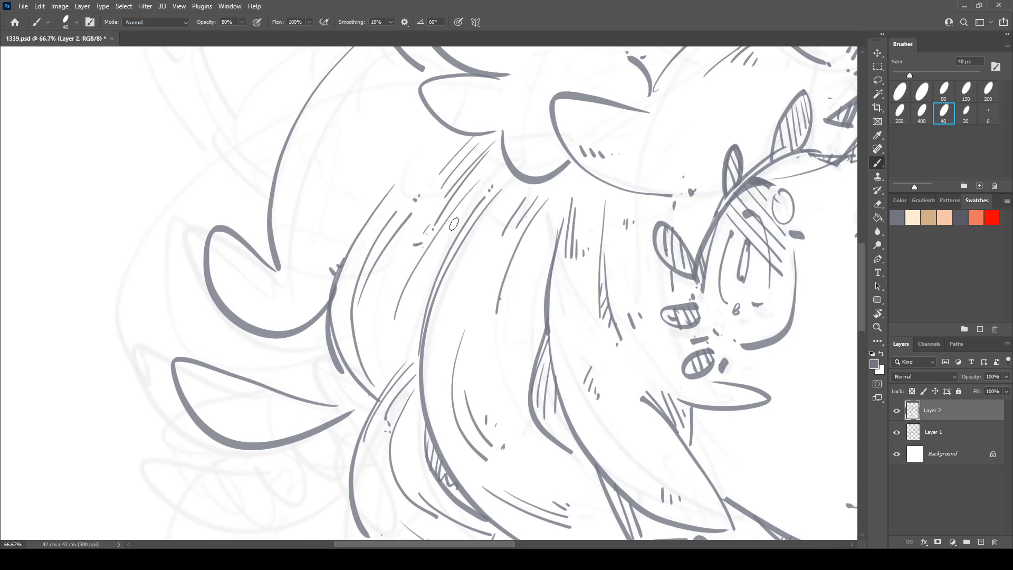
{"action": "left_click_drag", "start_coordinate": [463, 214], "coordinate": [404, 360]}
{"action": "mouse_move", "coordinate": [383, 327]}
{"action": "left_mouse_down"}
{"action": "mouse_move", "coordinate": [383, 344]}
{"action": "mouse_move", "coordinate": [393, 342]}
{"action": "left_mouse_up"}
{"action": "left_click_drag", "start_coordinate": [344, 261], "coordinate": [353, 342]}
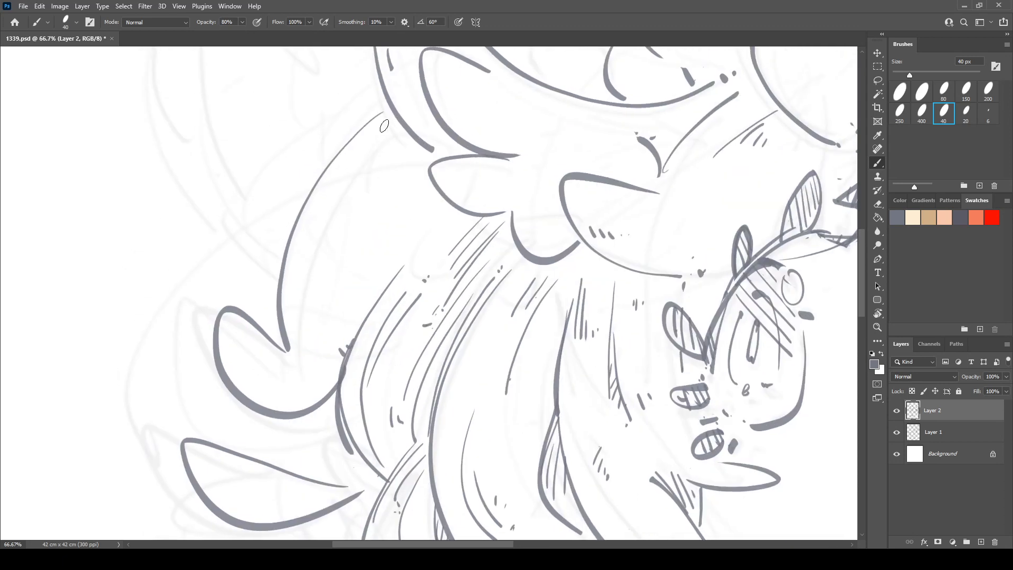
- Ink long strand lines inside the outer hair section above the curled tip and thicken the section's inner edge
{"action": "mouse_move", "coordinate": [395, 111]}
{"action": "left_mouse_down"}
{"action": "mouse_move", "coordinate": [338, 172]}
{"action": "mouse_move", "coordinate": [316, 207]}
{"action": "mouse_move", "coordinate": [322, 223]}
{"action": "left_mouse_up"}
{"action": "left_click_drag", "start_coordinate": [398, 148], "coordinate": [327, 243]}
{"action": "mouse_move", "coordinate": [344, 393]}
{"action": "left_mouse_down"}
{"action": "mouse_move", "coordinate": [319, 327]}
{"action": "mouse_move", "coordinate": [334, 263]}
{"action": "left_mouse_up"}
{"action": "left_click_drag", "start_coordinate": [335, 363], "coordinate": [370, 221]}
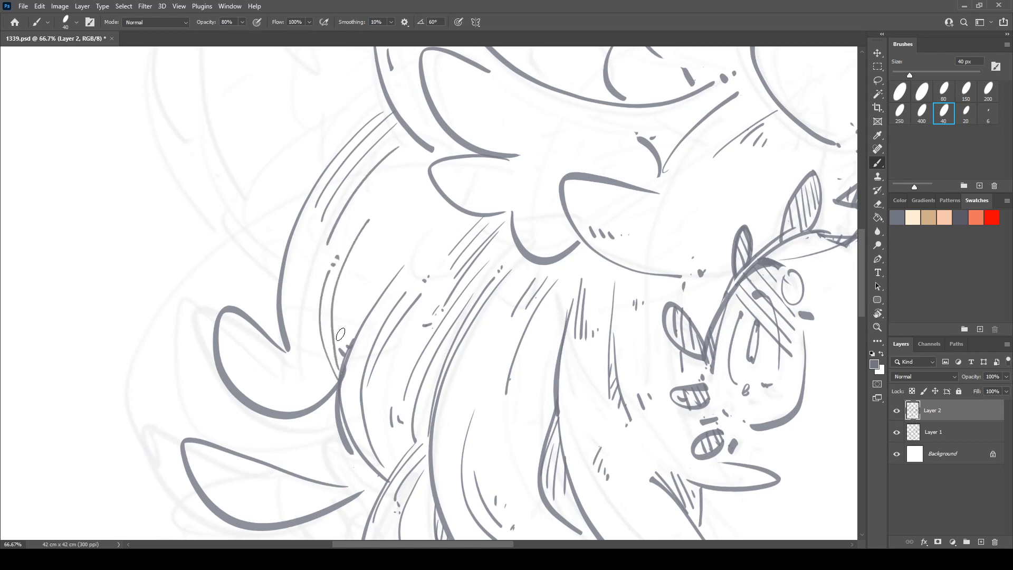
{"action": "left_click_drag", "start_coordinate": [338, 343], "coordinate": [395, 208]}
{"action": "mouse_move", "coordinate": [341, 387]}
{"action": "left_mouse_down"}
{"action": "mouse_move", "coordinate": [385, 293]}
{"action": "mouse_move", "coordinate": [434, 233]}
{"action": "left_mouse_up"}
- Hatch short shading ticks inside the lower part of the curled hair tip
{"action": "left_click_drag", "start_coordinate": [251, 363], "coordinate": [249, 372]}
{"action": "left_click", "coordinate": [263, 373]}
{"action": "left_click_drag", "start_coordinate": [257, 368], "coordinate": [280, 392]}
{"action": "left_click_drag", "start_coordinate": [284, 381], "coordinate": [288, 387]}
{"action": "left_click_drag", "start_coordinate": [290, 381], "coordinate": [299, 379]}
- Ink and hatch the shadow below the curled tip, and add shading ticks inside the leaf-shaped lock
{"action": "mouse_move", "coordinate": [305, 425]}
{"action": "left_mouse_down"}
{"action": "mouse_move", "coordinate": [368, 236]}
{"action": "mouse_move", "coordinate": [396, 270]}
{"action": "left_mouse_up"}
{"action": "left_click_drag", "start_coordinate": [385, 222], "coordinate": [400, 201]}
{"action": "left_click_drag", "start_coordinate": [385, 240], "coordinate": [403, 217]}
{"action": "mouse_move", "coordinate": [393, 261]}
{"action": "left_mouse_down"}
{"action": "mouse_move", "coordinate": [406, 237]}
{"action": "mouse_move", "coordinate": [407, 254]}
{"action": "left_mouse_up"}
{"action": "left_click_drag", "start_coordinate": [399, 278], "coordinate": [411, 264]}
{"action": "left_click_drag", "start_coordinate": [323, 311], "coordinate": [331, 315]}
{"action": "left_click_drag", "start_coordinate": [336, 313], "coordinate": [338, 315]}
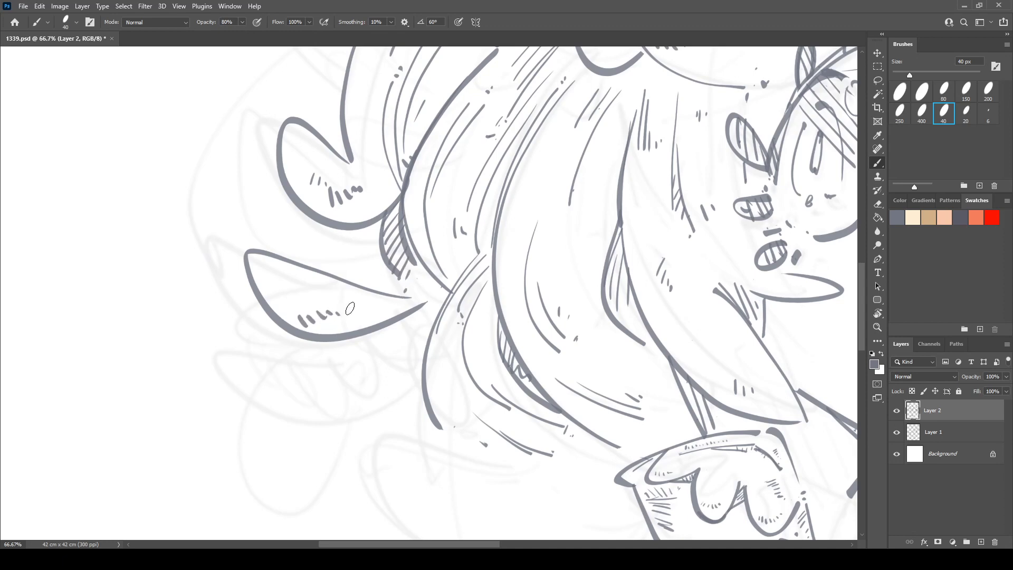
- Ink the rounded lock below the leaf-shaped one, with shading ticks inside and strand lines where the locks join
{"action": "mouse_move", "coordinate": [399, 349]}
{"action": "left_mouse_down"}
{"action": "mouse_move", "coordinate": [459, 239]}
{"action": "mouse_move", "coordinate": [373, 251]}
{"action": "mouse_move", "coordinate": [373, 324]}
{"action": "mouse_move", "coordinate": [463, 266]}
{"action": "left_mouse_up"}
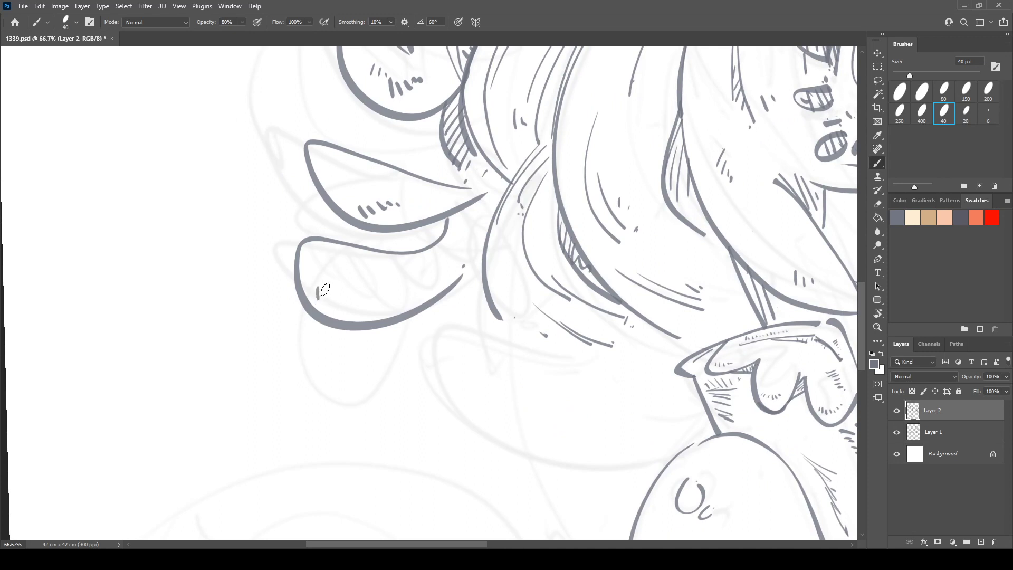
{"action": "left_click_drag", "start_coordinate": [325, 290], "coordinate": [327, 303]}
{"action": "left_click_drag", "start_coordinate": [334, 294], "coordinate": [336, 305]}
{"action": "left_click_drag", "start_coordinate": [349, 297], "coordinate": [461, 237]}
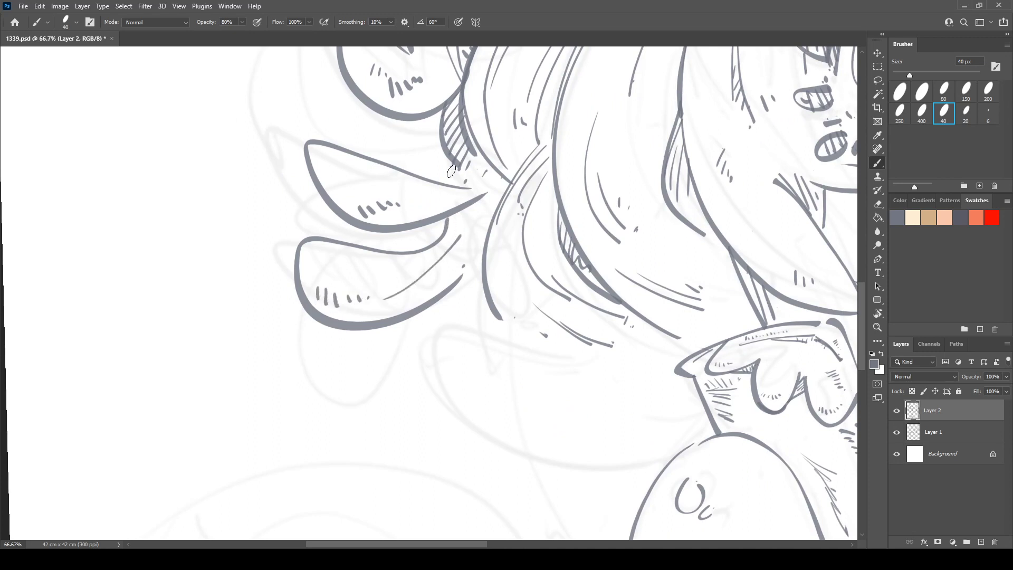
{"action": "left_click_drag", "start_coordinate": [449, 162], "coordinate": [452, 271]}
{"action": "mouse_move", "coordinate": [485, 192]}
{"action": "left_mouse_down"}
{"action": "mouse_move", "coordinate": [456, 273]}
{"action": "mouse_move", "coordinate": [480, 239]}
{"action": "mouse_move", "coordinate": [486, 325]}
{"action": "left_mouse_up"}
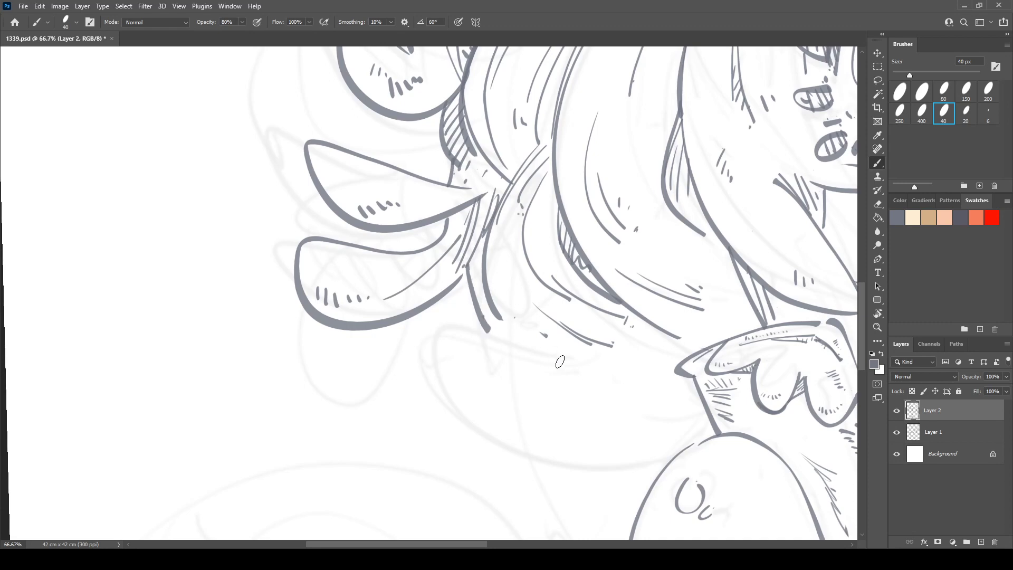
- Ink the outline of the broad curved lock at the bottom of the hair, beside the costume's shoulder
{"action": "mouse_move", "coordinate": [560, 363]}
{"action": "left_mouse_down"}
{"action": "mouse_move", "coordinate": [417, 379]}
{"action": "mouse_move", "coordinate": [658, 405]}
{"action": "left_mouse_up"}
{"action": "key", "text": "ctrl+z"}
{"action": "mouse_move", "coordinate": [528, 363]}
{"action": "left_mouse_down"}
{"action": "mouse_move", "coordinate": [422, 350]}
{"action": "mouse_move", "coordinate": [697, 406]}
{"action": "left_mouse_up"}
- Hatch the lower inside edge of the broad bottom lock and ink strand lines along its inner curve
{"action": "key", "text": "r"}
{"action": "mouse_move", "coordinate": [419, 345]}
{"action": "left_mouse_down"}
{"action": "mouse_move", "coordinate": [435, 281]}
{"action": "mouse_move", "coordinate": [326, 229]}
{"action": "mouse_move", "coordinate": [274, 304]}
{"action": "left_mouse_up"}
{"action": "key", "text": "b"}
{"action": "left_click_drag", "start_coordinate": [269, 268], "coordinate": [282, 313]}
{"action": "mouse_move", "coordinate": [285, 285]}
{"action": "left_mouse_down"}
{"action": "mouse_move", "coordinate": [294, 319]}
{"action": "mouse_move", "coordinate": [308, 320]}
{"action": "left_mouse_up"}
{"action": "left_click_drag", "start_coordinate": [311, 307], "coordinate": [333, 336]}
{"action": "left_click_drag", "start_coordinate": [343, 322], "coordinate": [350, 340]}
{"action": "left_click_drag", "start_coordinate": [359, 330], "coordinate": [379, 342]}
{"action": "mouse_move", "coordinate": [481, 260]}
{"action": "left_mouse_down"}
{"action": "mouse_move", "coordinate": [429, 284]}
{"action": "mouse_move", "coordinate": [334, 296]}
{"action": "left_mouse_up"}
{"action": "left_click_drag", "start_coordinate": [407, 296], "coordinate": [482, 267]}
{"action": "left_click_drag", "start_coordinate": [449, 304], "coordinate": [494, 278]}
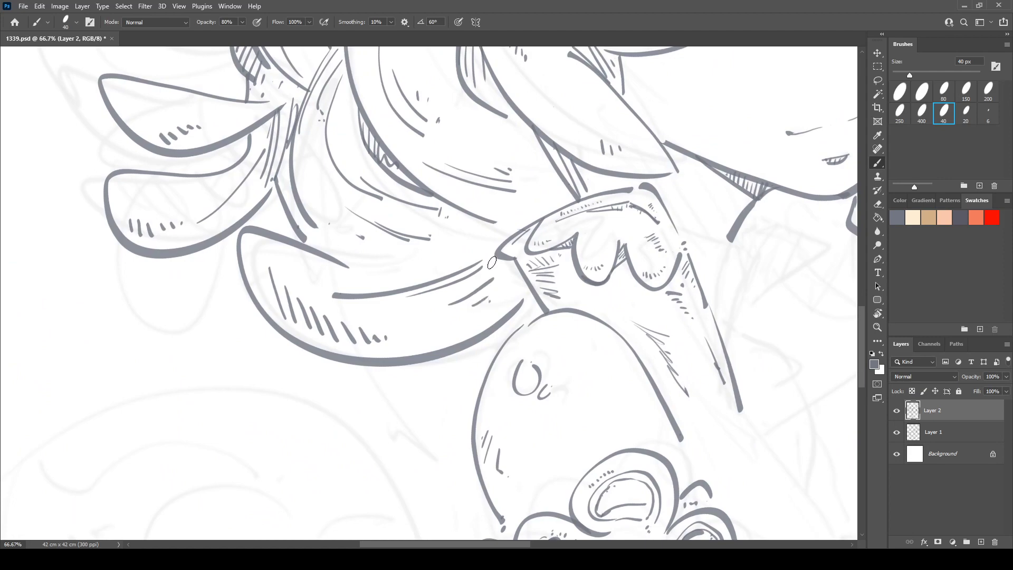
- Ink the long outer hair arc sweeping from the upper strands down around the outside of the curled tip
{"action": "left_click_drag", "start_coordinate": [478, 225], "coordinate": [699, 502]}
{"action": "key", "text": "r"}
{"action": "left_click_drag", "start_coordinate": [365, 247], "coordinate": [378, 234]}
{"action": "left_click_drag", "start_coordinate": [376, 169], "coordinate": [382, 326]}
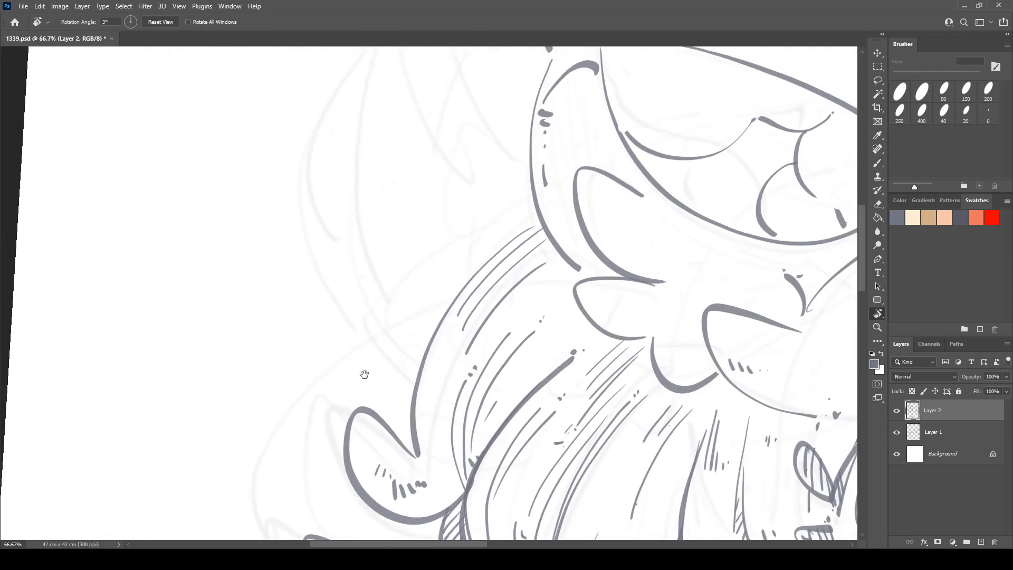
{"action": "left_click_drag", "start_coordinate": [364, 376], "coordinate": [424, 234]}
{"action": "key", "text": "b"}
{"action": "mouse_move", "coordinate": [606, 116]}
{"action": "left_mouse_down"}
{"action": "mouse_move", "coordinate": [549, 138]}
{"action": "mouse_move", "coordinate": [334, 434]}
{"action": "left_mouse_up"}
{"action": "left_click_drag", "start_coordinate": [503, 161], "coordinate": [339, 317]}
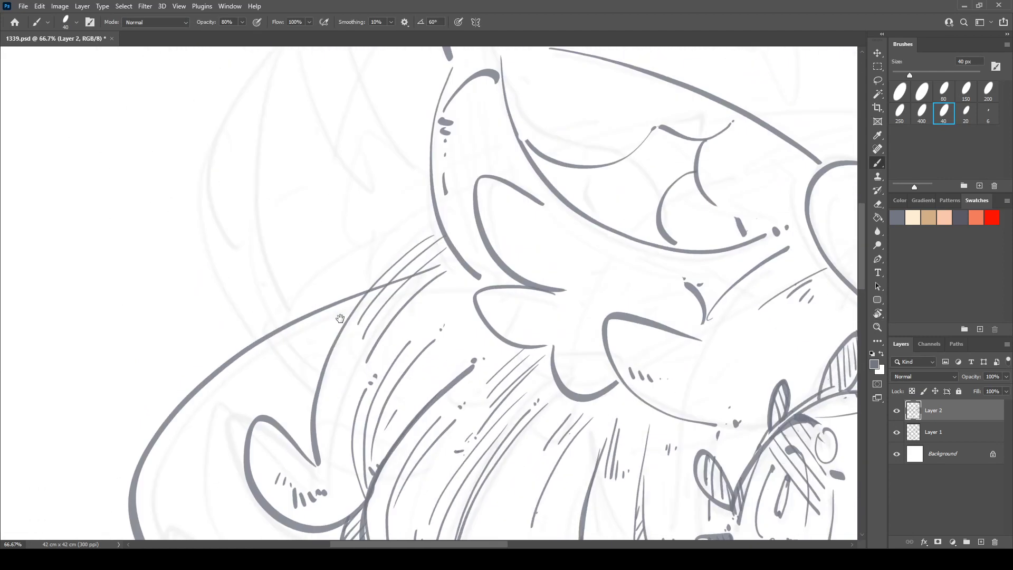
- Ink the rounded lock above the curled tip and fill its end with hatched strand lines
{"action": "left_click_drag", "start_coordinate": [370, 131], "coordinate": [363, 292]}
{"action": "scroll", "coordinate": [317, 382], "scroll_direction": "down", "scroll_amount": 3}
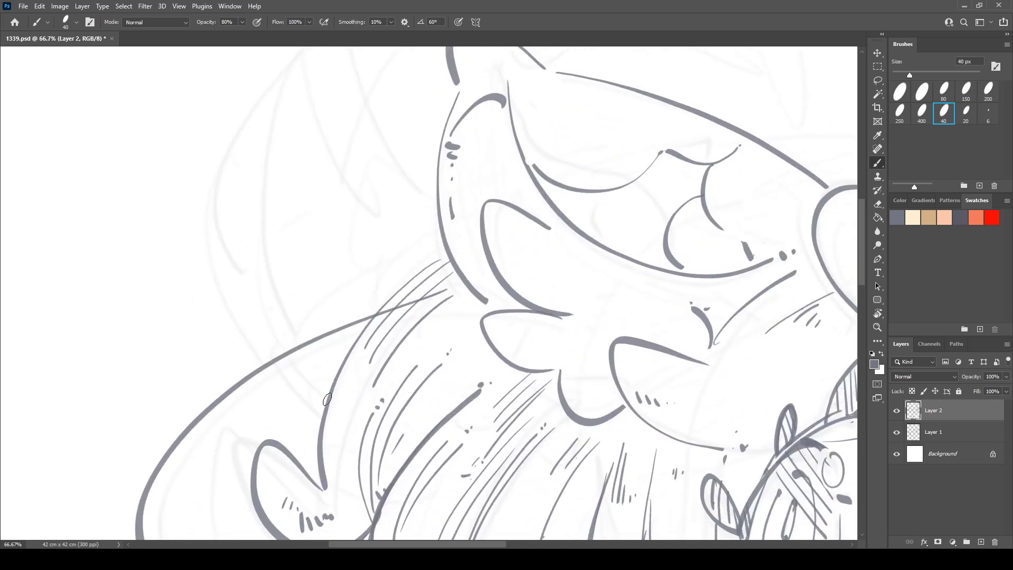
{"action": "mouse_move", "coordinate": [327, 400]}
{"action": "left_mouse_down"}
{"action": "mouse_move", "coordinate": [271, 362]}
{"action": "mouse_move", "coordinate": [418, 235]}
{"action": "left_mouse_up"}
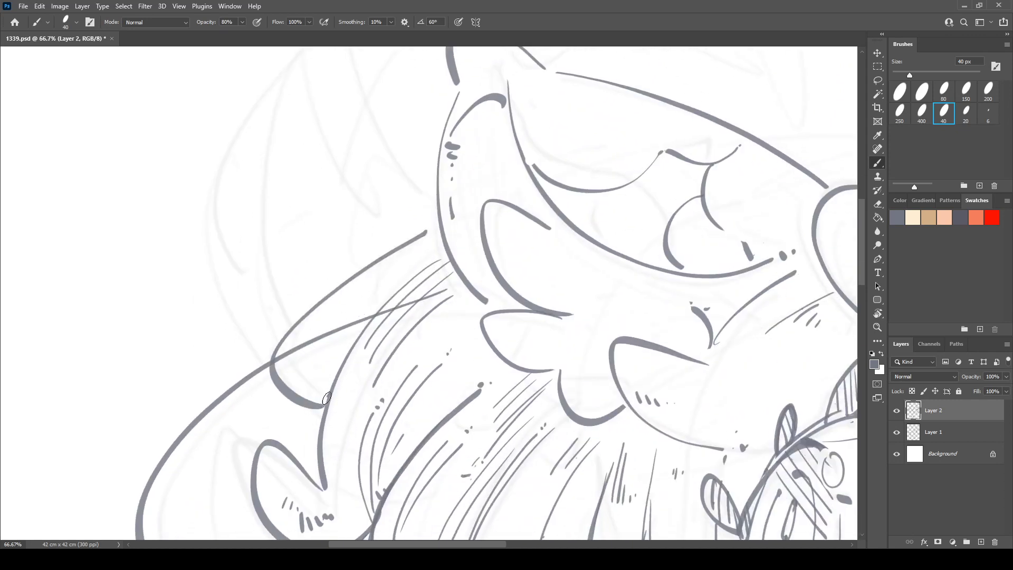
{"action": "mouse_move", "coordinate": [326, 404]}
{"action": "left_mouse_down"}
{"action": "mouse_move", "coordinate": [332, 384]}
{"action": "mouse_move", "coordinate": [302, 339]}
{"action": "left_mouse_up"}
{"action": "mouse_move", "coordinate": [284, 386]}
{"action": "left_mouse_down"}
{"action": "mouse_move", "coordinate": [321, 324]}
{"action": "mouse_move", "coordinate": [345, 319]}
{"action": "left_mouse_up"}
{"action": "mouse_move", "coordinate": [305, 407]}
{"action": "left_mouse_down"}
{"action": "mouse_move", "coordinate": [328, 362]}
{"action": "mouse_move", "coordinate": [433, 266]}
{"action": "left_mouse_up"}
- Ink the large bulging outer lock above the rounded one, with curved strand lines and ticks near its base
{"action": "left_click_drag", "start_coordinate": [387, 122], "coordinate": [331, 312]}
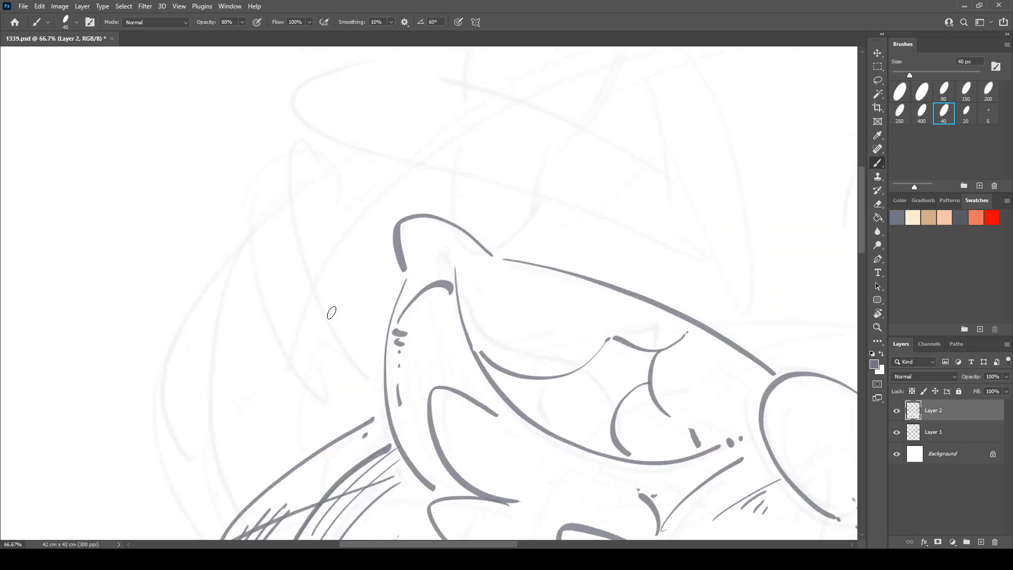
{"action": "left_click_drag", "start_coordinate": [287, 191], "coordinate": [354, 114]}
{"action": "mouse_move", "coordinate": [312, 170]}
{"action": "left_mouse_down"}
{"action": "mouse_move", "coordinate": [229, 264]}
{"action": "mouse_move", "coordinate": [302, 446]}
{"action": "left_mouse_up"}
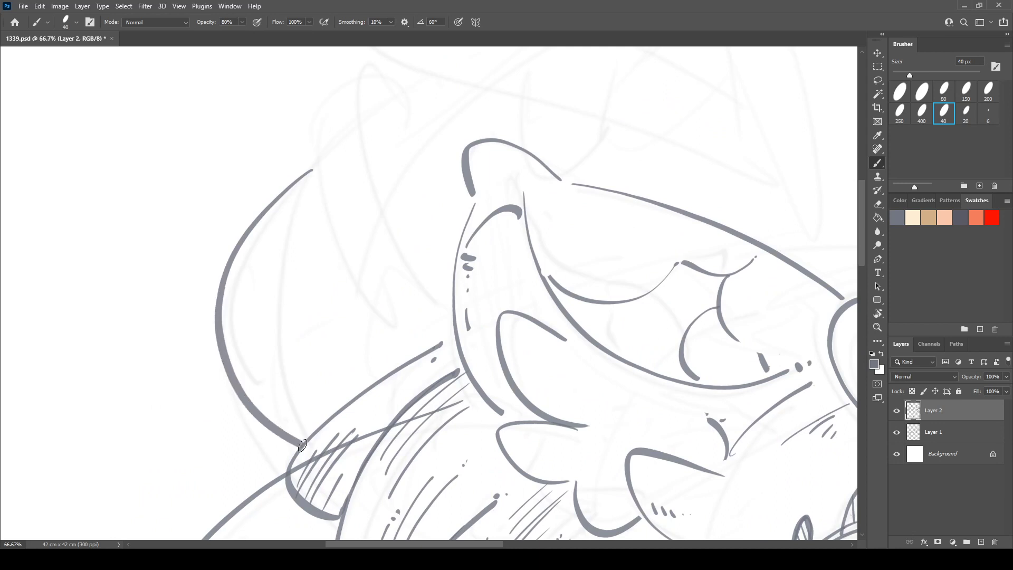
{"action": "left_click_drag", "start_coordinate": [229, 336], "coordinate": [317, 430]}
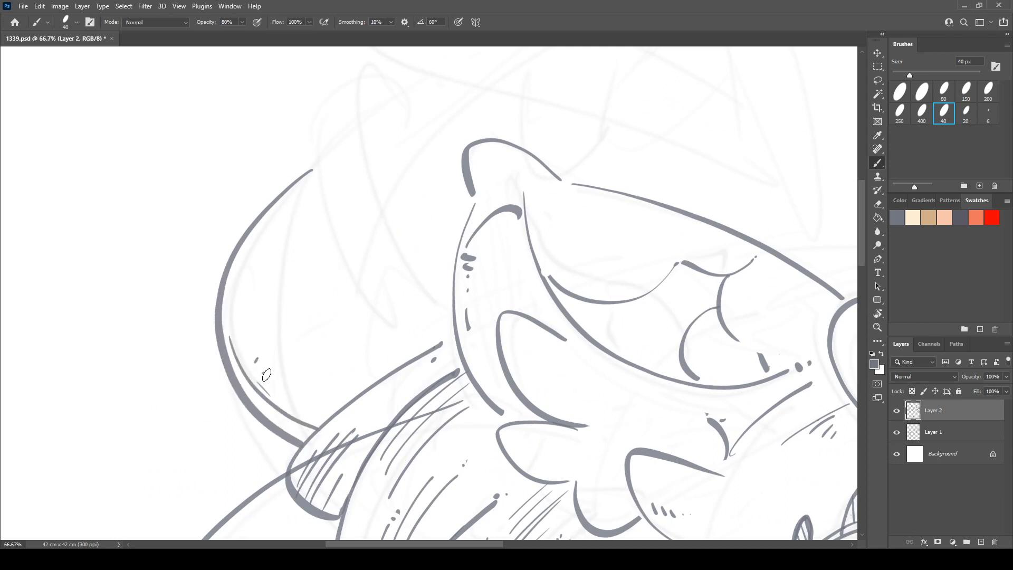
{"action": "left_click_drag", "start_coordinate": [280, 393], "coordinate": [315, 417]}
{"action": "mouse_move", "coordinate": [240, 307]}
{"action": "left_mouse_down"}
{"action": "mouse_move", "coordinate": [289, 385]}
{"action": "mouse_move", "coordinate": [327, 403]}
{"action": "left_mouse_up"}
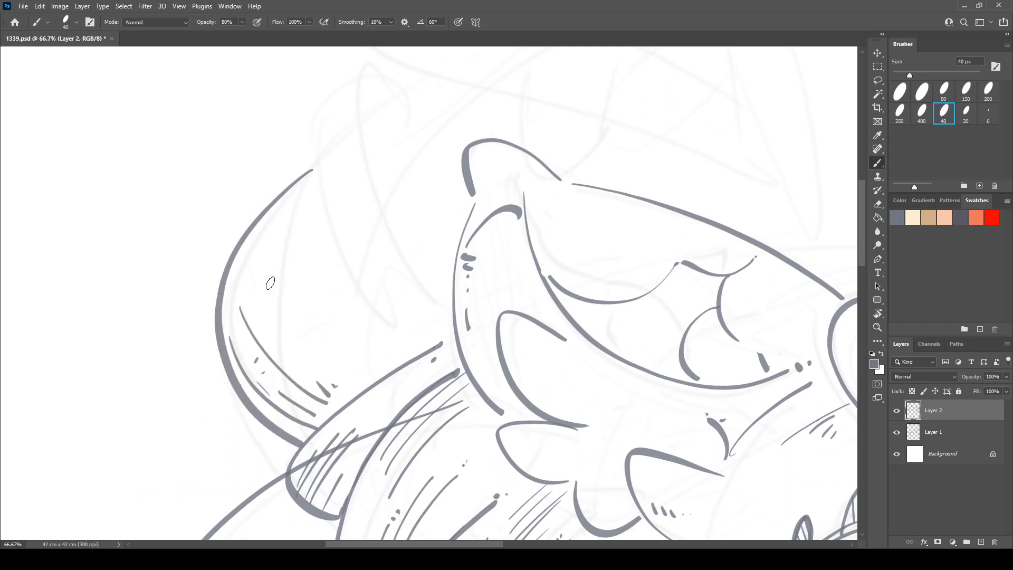
{"action": "left_click_drag", "start_coordinate": [278, 298], "coordinate": [355, 381]}
- Ink both edges of the narrow curved band above the large outer lock and a short line from its tip
{"action": "scroll", "coordinate": [328, 275], "scroll_direction": "up", "scroll_amount": 2}
{"action": "mouse_move", "coordinate": [331, 142]}
{"action": "left_mouse_down"}
{"action": "mouse_move", "coordinate": [334, 312]}
{"action": "mouse_move", "coordinate": [403, 386]}
{"action": "left_mouse_up"}
{"action": "left_click_drag", "start_coordinate": [345, 158], "coordinate": [418, 315]}
{"action": "scroll", "coordinate": [337, 227], "scroll_direction": "up", "scroll_amount": 3}
{"action": "left_click_drag", "start_coordinate": [258, 261], "coordinate": [309, 212]}
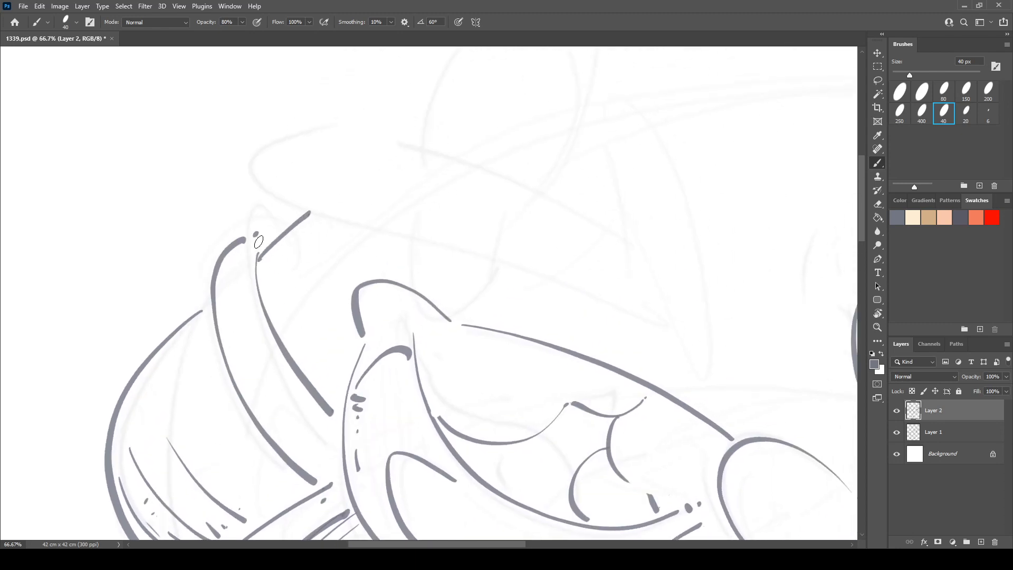
- Add shading ticks and inner lines to the narrow band, and double its outer edge
{"action": "left_click_drag", "start_coordinate": [227, 252], "coordinate": [219, 277]}
{"action": "mouse_move", "coordinate": [247, 374]}
{"action": "left_mouse_down"}
{"action": "mouse_move", "coordinate": [309, 454]}
{"action": "mouse_move", "coordinate": [300, 434]}
{"action": "left_mouse_up"}
{"action": "left_click_drag", "start_coordinate": [302, 422], "coordinate": [318, 378]}
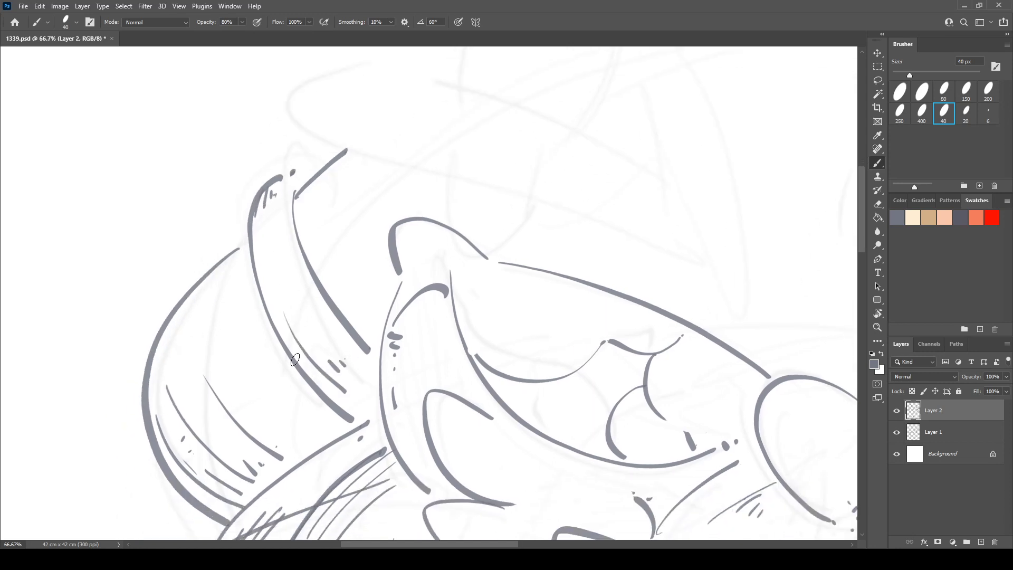
{"action": "mouse_move", "coordinate": [246, 256]}
{"action": "left_mouse_down"}
{"action": "mouse_move", "coordinate": [266, 330]}
{"action": "mouse_move", "coordinate": [355, 429]}
{"action": "left_mouse_up"}
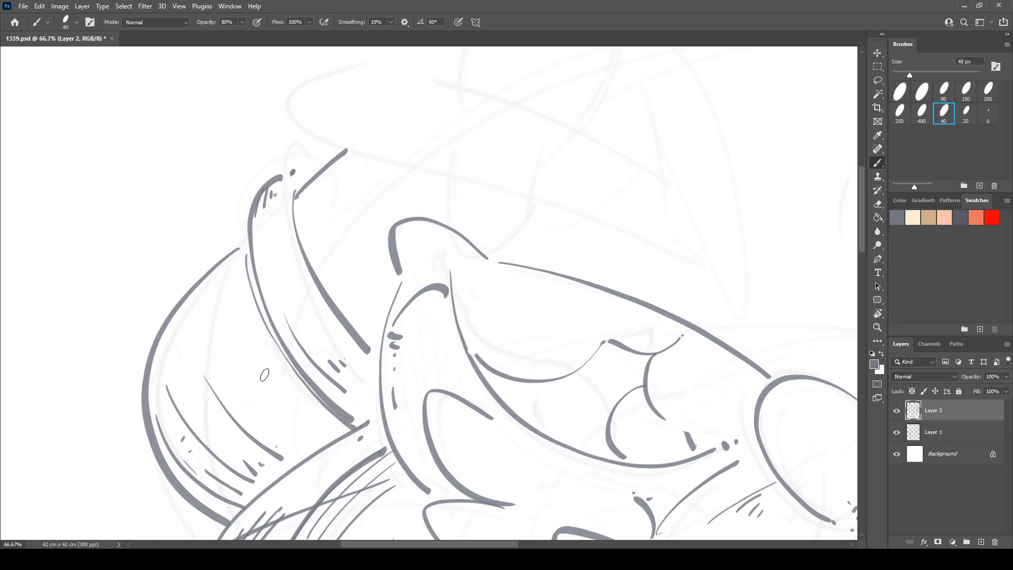
- Ink the outlines of the long slanted lock above the head and the tall upright lock beside it
{"action": "left_click_drag", "start_coordinate": [347, 313], "coordinate": [212, 454]}
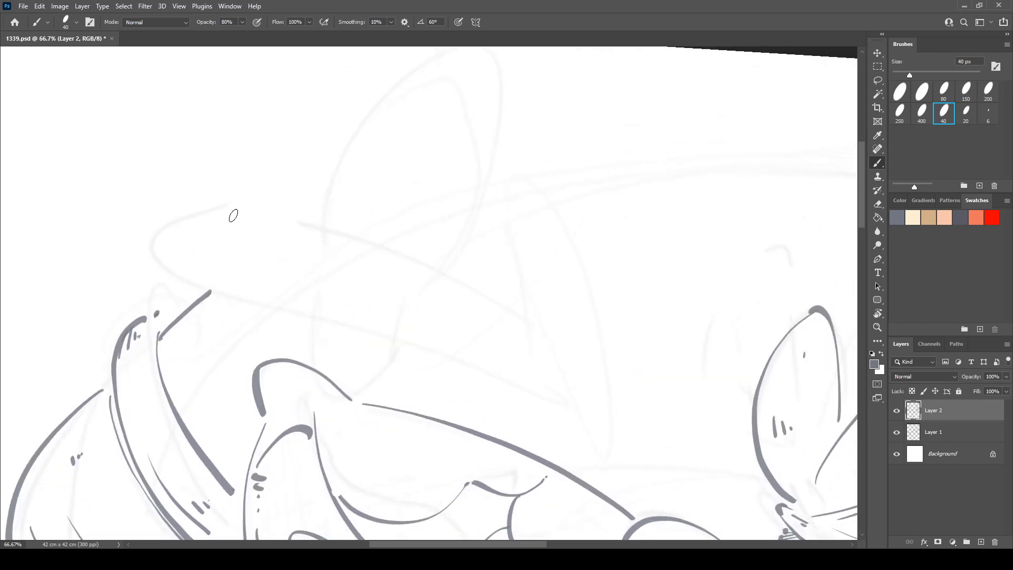
{"action": "mouse_move", "coordinate": [201, 286]}
{"action": "left_mouse_down"}
{"action": "mouse_move", "coordinate": [182, 284]}
{"action": "mouse_move", "coordinate": [291, 222]}
{"action": "mouse_move", "coordinate": [519, 316]}
{"action": "left_mouse_up"}
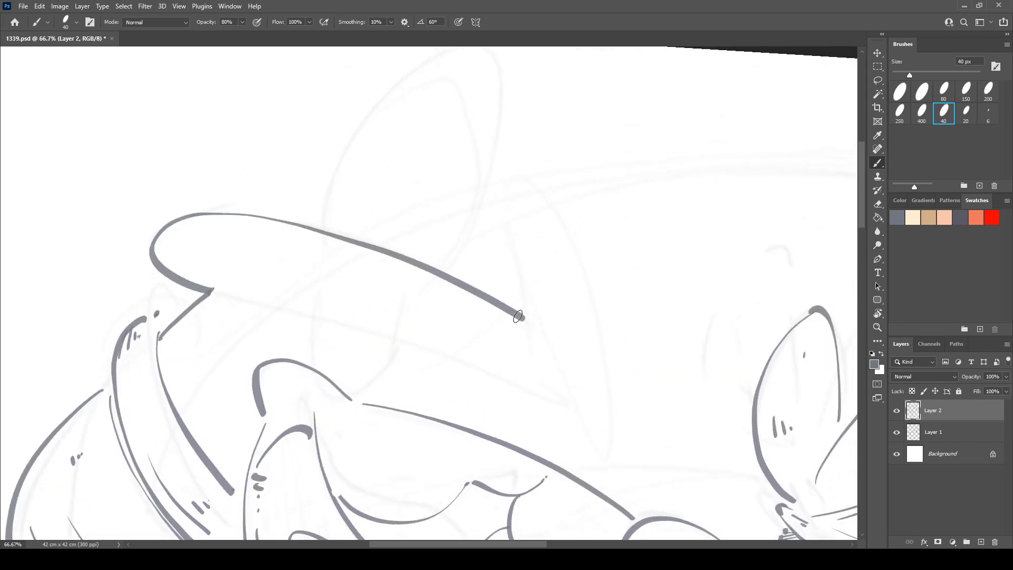
{"action": "mouse_move", "coordinate": [223, 287]}
{"action": "left_mouse_down"}
{"action": "mouse_move", "coordinate": [362, 334]}
{"action": "mouse_move", "coordinate": [493, 410]}
{"action": "left_mouse_up"}
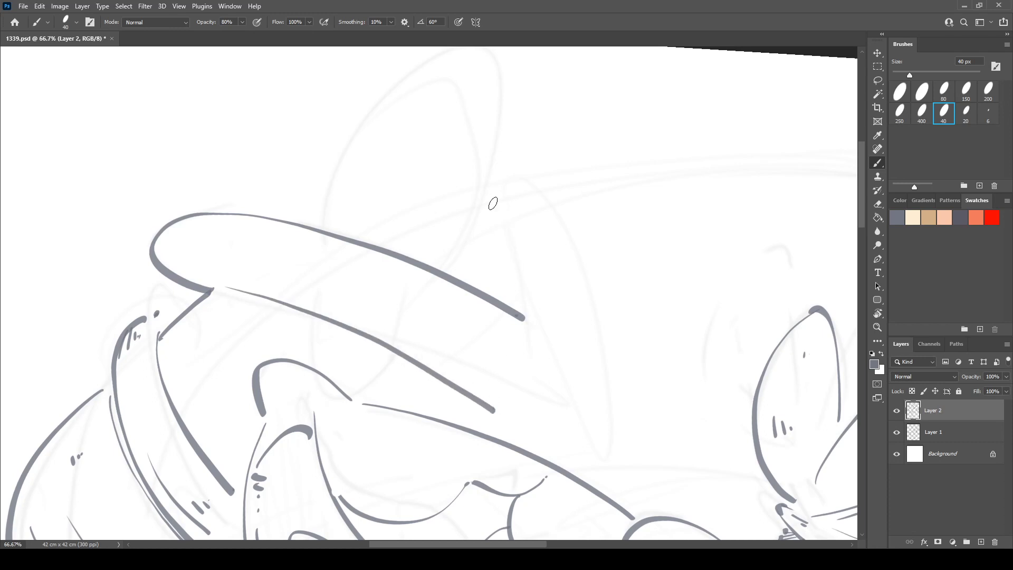
{"action": "left_click_drag", "start_coordinate": [493, 196], "coordinate": [554, 450]}
{"action": "mouse_move", "coordinate": [502, 171]}
{"action": "left_mouse_down"}
{"action": "mouse_move", "coordinate": [541, 184]}
{"action": "mouse_move", "coordinate": [617, 404]}
{"action": "mouse_move", "coordinate": [623, 454]}
{"action": "left_mouse_up"}
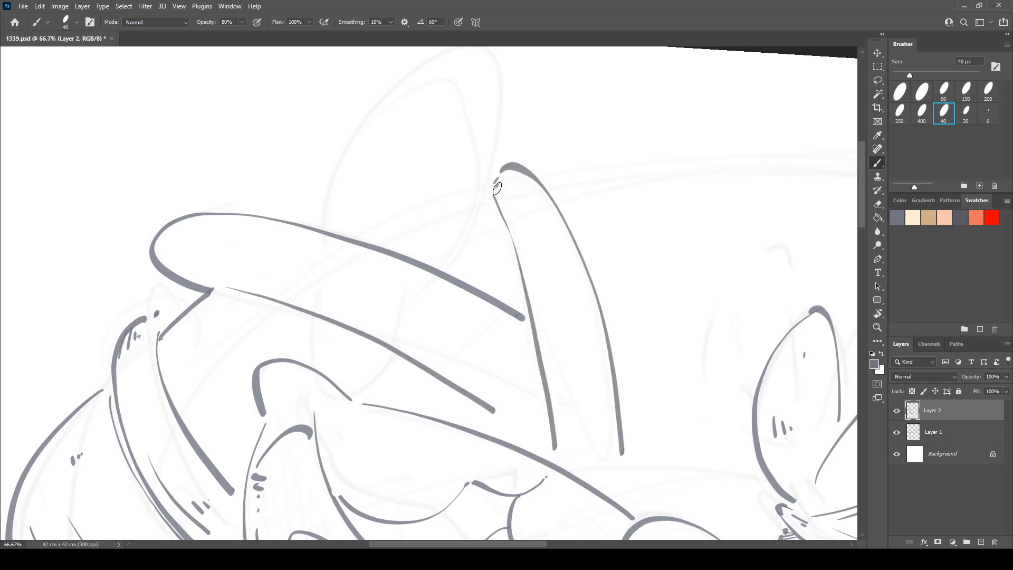
- Ink inner edge lines and shading strokes near the base of the tall upright lock
{"action": "left_click_drag", "start_coordinate": [503, 207], "coordinate": [518, 247]}
{"action": "mouse_move", "coordinate": [529, 285]}
{"action": "left_mouse_down"}
{"action": "mouse_move", "coordinate": [565, 450]}
{"action": "mouse_move", "coordinate": [583, 444]}
{"action": "left_mouse_up"}
{"action": "left_click_drag", "start_coordinate": [580, 390], "coordinate": [590, 455]}
{"action": "left_click_drag", "start_coordinate": [593, 411], "coordinate": [599, 432]}
- Hatch the fold at the long slanted lock's tip and ink strand lines toward its base
{"action": "key", "text": "r"}
{"action": "left_click_drag", "start_coordinate": [334, 213], "coordinate": [391, 174]}
{"action": "mouse_move", "coordinate": [236, 153]}
{"action": "left_mouse_down"}
{"action": "mouse_move", "coordinate": [268, 168]}
{"action": "mouse_move", "coordinate": [247, 172]}
{"action": "left_mouse_up"}
{"action": "left_click_drag", "start_coordinate": [254, 160], "coordinate": [253, 174]}
{"action": "left_click_drag", "start_coordinate": [260, 163], "coordinate": [260, 178]}
{"action": "left_click_drag", "start_coordinate": [264, 168], "coordinate": [270, 184]}
{"action": "left_click_drag", "start_coordinate": [275, 174], "coordinate": [353, 288]}
{"action": "left_click_drag", "start_coordinate": [386, 350], "coordinate": [446, 467]}
{"action": "left_click_drag", "start_coordinate": [408, 347], "coordinate": [464, 444]}
{"action": "left_click_drag", "start_coordinate": [410, 322], "coordinate": [466, 414]}
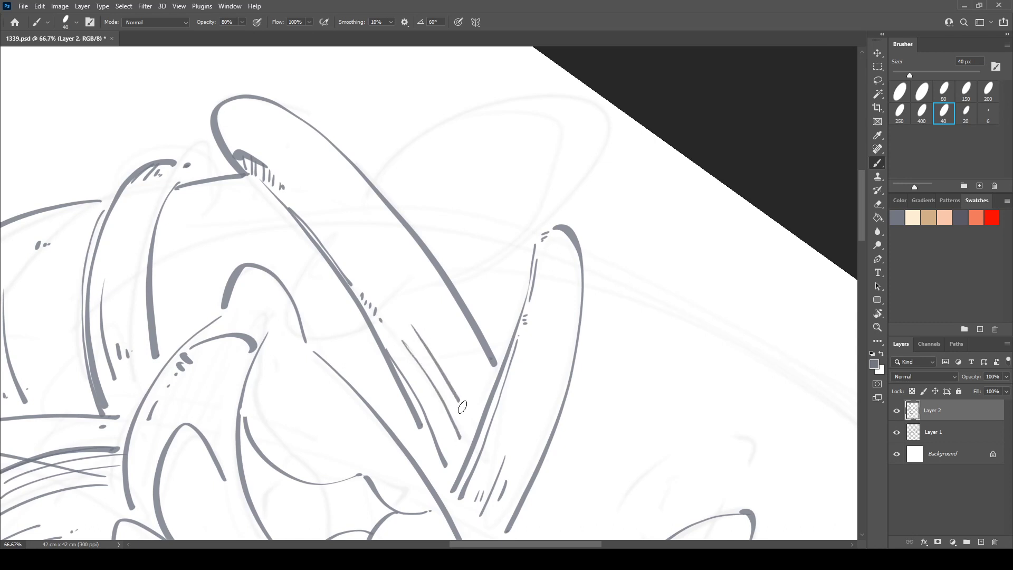
{"action": "left_click_drag", "start_coordinate": [456, 358], "coordinate": [462, 368]}
- Ink the rounded upright lobe above the long slanted lock and its short side edges continuing beneath that lock
{"action": "key", "text": "r"}
{"action": "left_click_drag", "start_coordinate": [485, 319], "coordinate": [490, 286]}
{"action": "left_click_drag", "start_coordinate": [385, 185], "coordinate": [382, 209]}
{"action": "key", "text": "b"}
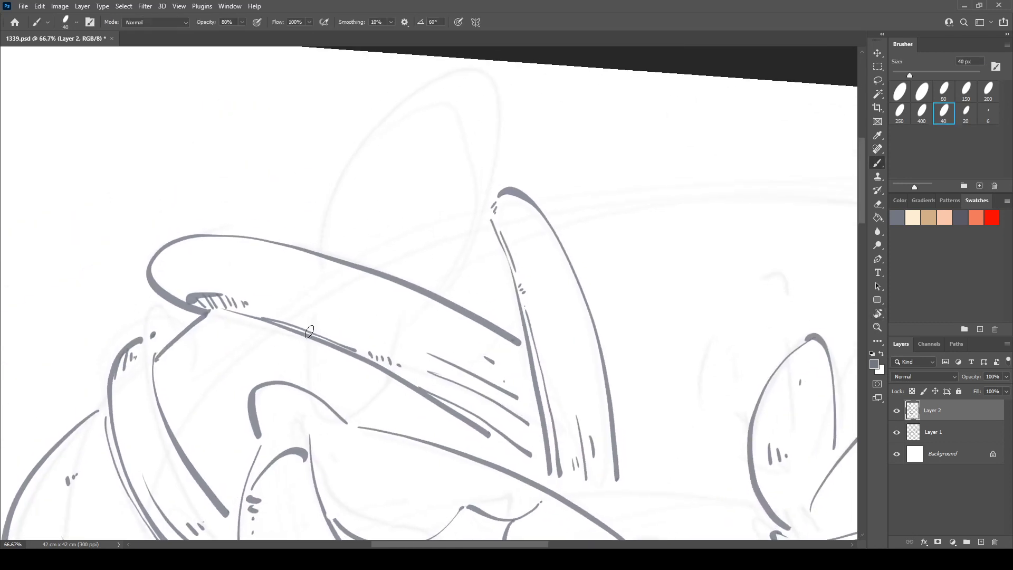
{"action": "left_click_drag", "start_coordinate": [304, 338], "coordinate": [302, 377]}
{"action": "mouse_move", "coordinate": [318, 246]}
{"action": "left_mouse_down"}
{"action": "mouse_move", "coordinate": [425, 104]}
{"action": "mouse_move", "coordinate": [434, 272]}
{"action": "left_mouse_up"}
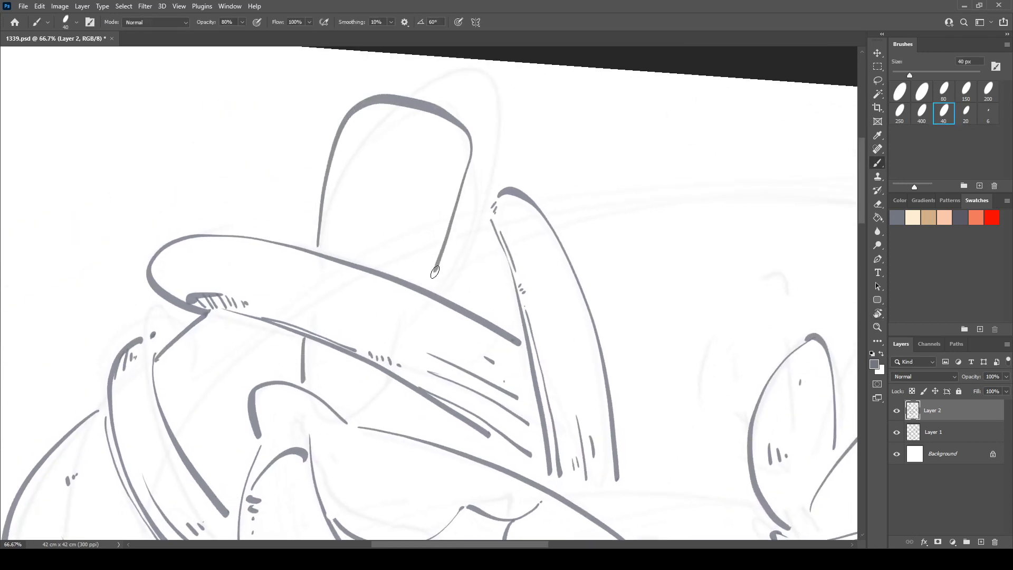
{"action": "left_click_drag", "start_coordinate": [412, 389], "coordinate": [410, 432]}
- Ink and hatch the shadow under the long slanted lock, and add an inner line along the upright lobe's edge
{"action": "left_click_drag", "start_coordinate": [305, 338], "coordinate": [397, 403]}
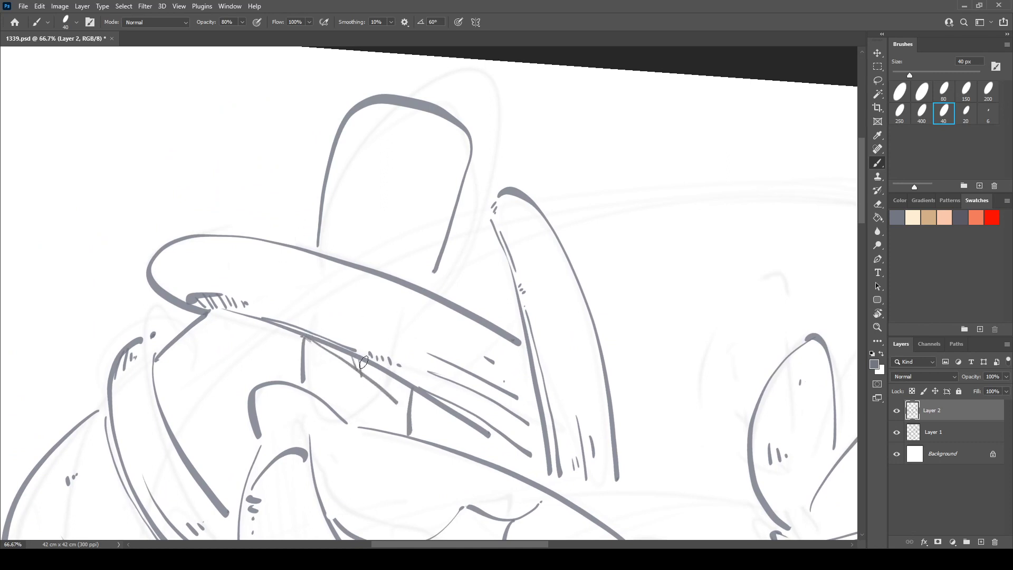
{"action": "mouse_move", "coordinate": [363, 362]}
{"action": "left_mouse_down"}
{"action": "mouse_move", "coordinate": [381, 386]}
{"action": "mouse_move", "coordinate": [410, 400]}
{"action": "left_mouse_up"}
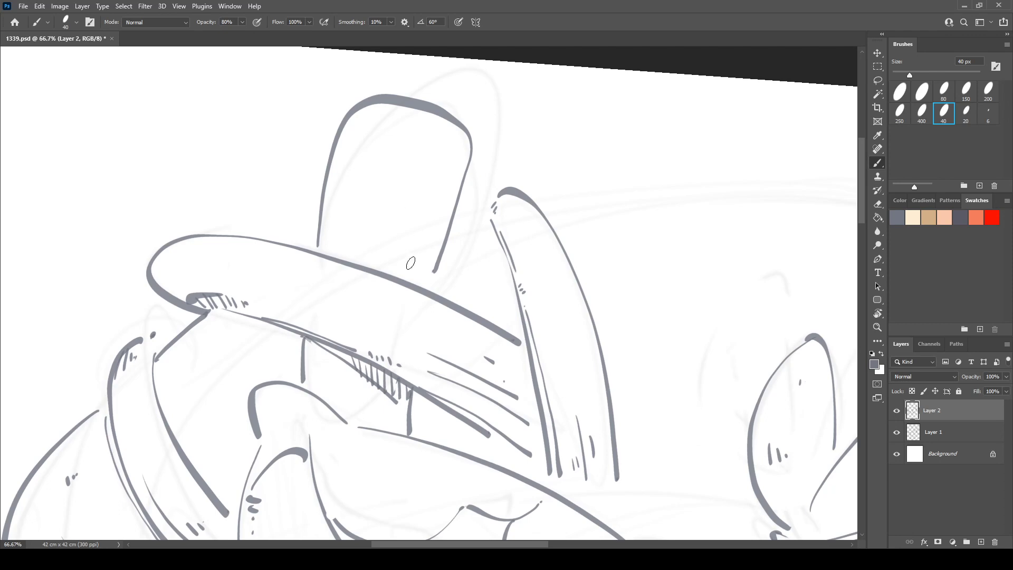
{"action": "left_click_drag", "start_coordinate": [425, 282], "coordinate": [457, 167]}
- Add short shading strokes around the rounded tip of the long slanted lock
{"action": "key", "text": "r"}
{"action": "mouse_move", "coordinate": [159, 264]}
{"action": "left_mouse_down"}
{"action": "mouse_move", "coordinate": [240, 137]}
{"action": "mouse_move", "coordinate": [233, 115]}
{"action": "left_mouse_up"}
{"action": "key", "text": "b"}
{"action": "left_click_drag", "start_coordinate": [224, 106], "coordinate": [252, 106]}
{"action": "left_click_drag", "start_coordinate": [282, 138], "coordinate": [320, 179]}
{"action": "left_click_drag", "start_coordinate": [290, 134], "coordinate": [323, 164]}
{"action": "left_click_drag", "start_coordinate": [313, 145], "coordinate": [331, 168]}
- Extend the hatched shadow across the small section directly beneath the long slanted lock
{"action": "key", "text": "r"}
{"action": "left_click_drag", "start_coordinate": [310, 261], "coordinate": [360, 412]}
{"action": "key", "text": "b"}
{"action": "left_click_drag", "start_coordinate": [359, 395], "coordinate": [372, 417]}
{"action": "left_click_drag", "start_coordinate": [372, 395], "coordinate": [391, 419]}
{"action": "left_click_drag", "start_coordinate": [392, 397], "coordinate": [411, 421]}
- Shade the rounded upright lobe with inner edge lines, dots, ticks and hatching along its far side
{"action": "left_click_drag", "start_coordinate": [276, 155], "coordinate": [287, 244]}
{"action": "mouse_move", "coordinate": [284, 152]}
{"action": "left_mouse_down"}
{"action": "mouse_move", "coordinate": [293, 214]}
{"action": "mouse_move", "coordinate": [309, 222]}
{"action": "left_mouse_up"}
{"action": "left_click", "coordinate": [292, 219]}
{"action": "left_click", "coordinate": [293, 224]}
{"action": "left_click", "coordinate": [296, 228]}
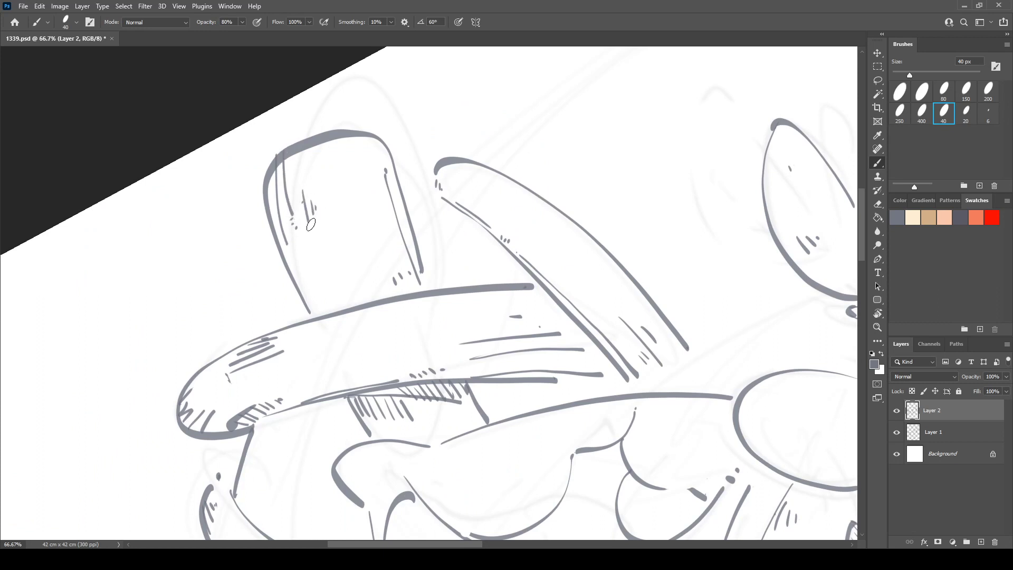
{"action": "left_click_drag", "start_coordinate": [313, 260], "coordinate": [313, 269]}
{"action": "left_click_drag", "start_coordinate": [319, 258], "coordinate": [318, 268]}
{"action": "left_click_drag", "start_coordinate": [324, 258], "coordinate": [323, 266]}
{"action": "left_click_drag", "start_coordinate": [357, 139], "coordinate": [360, 161]}
{"action": "left_click_drag", "start_coordinate": [367, 140], "coordinate": [422, 261]}
- Ink short hair outline segments on both sides of the upright lobe, linking it toward the tall upright lock
{"action": "key", "text": "r"}
{"action": "left_click_drag", "start_coordinate": [291, 291], "coordinate": [279, 190]}
{"action": "key", "text": "b"}
{"action": "left_click_drag", "start_coordinate": [311, 259], "coordinate": [330, 233]}
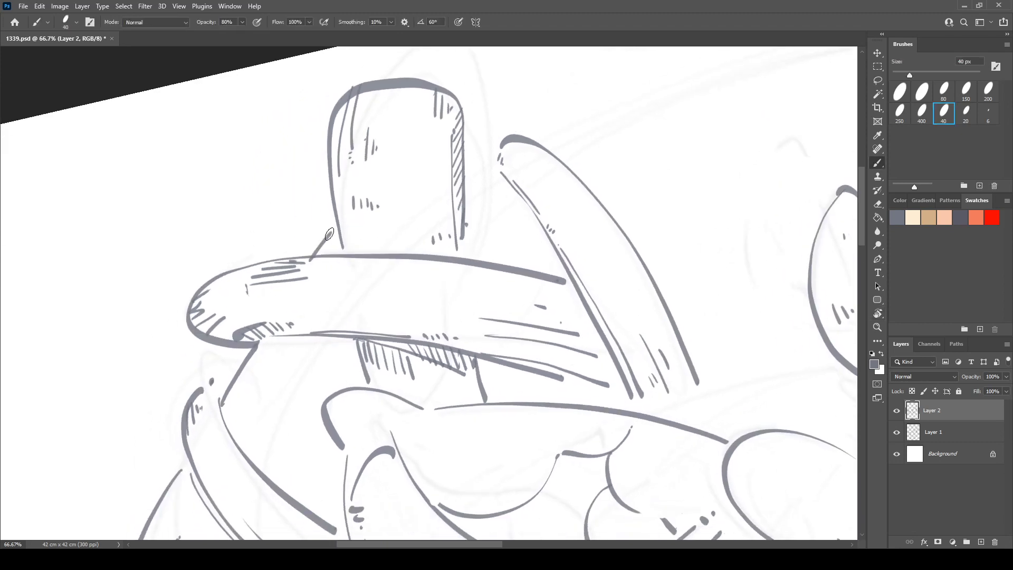
{"action": "mouse_move", "coordinate": [465, 187]}
{"action": "left_mouse_down"}
{"action": "mouse_move", "coordinate": [491, 165]}
{"action": "mouse_move", "coordinate": [525, 190]}
{"action": "mouse_move", "coordinate": [563, 306]}
{"action": "left_mouse_up"}
- Ink the edge under the long slanted lock's fold and hatch ticks beside the narrow band's top
{"action": "key", "text": "r"}
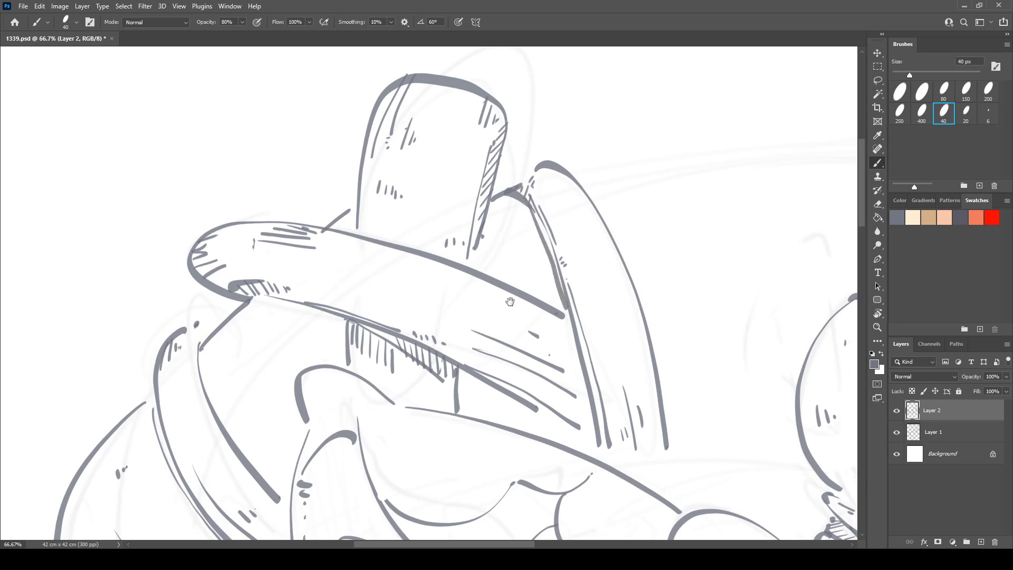
{"action": "key", "text": "space"}
{"action": "left_click_drag", "start_coordinate": [466, 296], "coordinate": [540, 197]}
{"action": "mouse_move", "coordinate": [302, 226]}
{"action": "left_mouse_down"}
{"action": "mouse_move", "coordinate": [344, 200]}
{"action": "mouse_move", "coordinate": [393, 210]}
{"action": "left_mouse_up"}
{"action": "left_click_drag", "start_coordinate": [281, 254], "coordinate": [284, 260]}
{"action": "left_click_drag", "start_coordinate": [292, 249], "coordinate": [294, 257]}
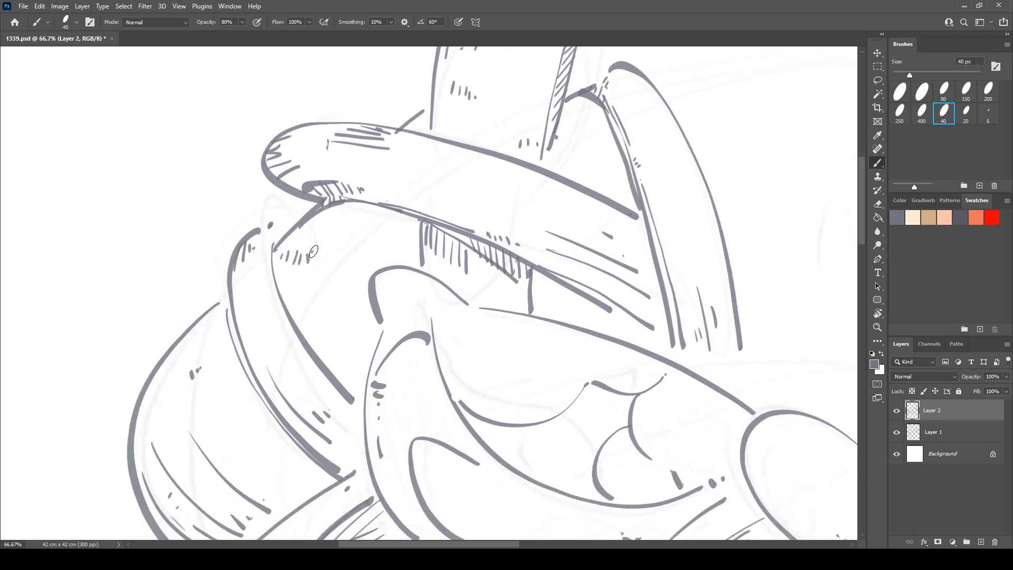
- Hatch short shading ticks inside the small rounded tip at the end of the head ornament's upper edge
{"action": "key", "text": "space"}
{"action": "mouse_move", "coordinate": [369, 271]}
{"action": "left_mouse_down"}
{"action": "mouse_move", "coordinate": [304, 274]}
{"action": "mouse_move", "coordinate": [218, 244]}
{"action": "left_mouse_up"}
{"action": "key", "text": "r"}
{"action": "mouse_move", "coordinate": [248, 225]}
{"action": "left_mouse_down"}
{"action": "mouse_move", "coordinate": [278, 172]}
{"action": "mouse_move", "coordinate": [212, 154]}
{"action": "mouse_move", "coordinate": [215, 141]}
{"action": "left_mouse_up"}
{"action": "key", "text": "space"}
{"action": "key", "text": "b"}
{"action": "left_click_drag", "start_coordinate": [228, 130], "coordinate": [226, 143]}
{"action": "left_click_drag", "start_coordinate": [237, 135], "coordinate": [241, 144]}
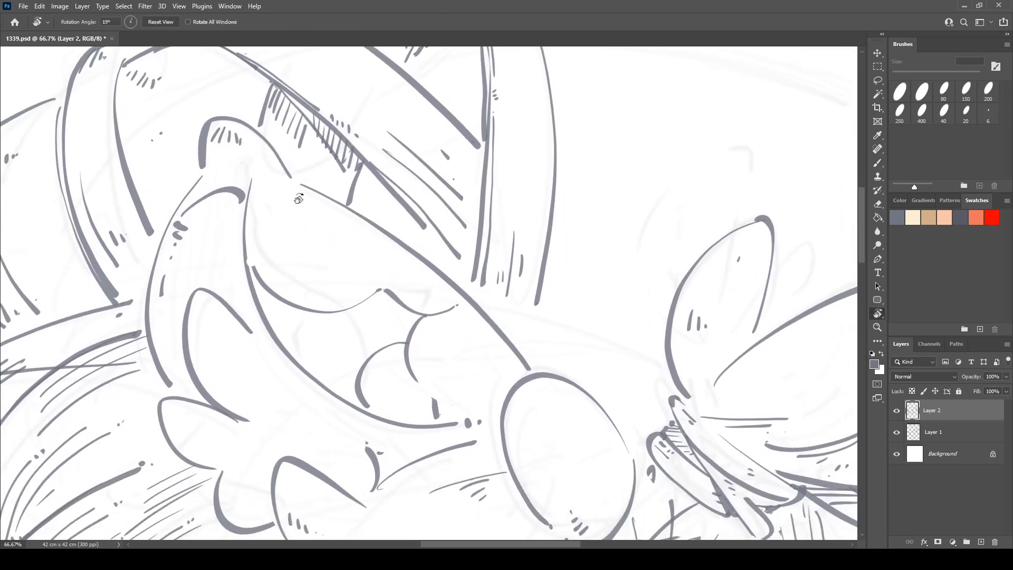
- Ink small curled detail marks inside the upper part of the wing-shaped ornament
{"action": "mouse_move", "coordinate": [289, 226]}
{"action": "left_mouse_down"}
{"action": "mouse_move", "coordinate": [307, 232]}
{"action": "mouse_move", "coordinate": [305, 246]}
{"action": "left_mouse_up"}
{"action": "left_click_drag", "start_coordinate": [313, 242], "coordinate": [323, 245]}
{"action": "key", "text": "r"}
{"action": "left_click_drag", "start_coordinate": [401, 221], "coordinate": [370, 240]}
{"action": "key", "text": "space"}
{"action": "mouse_move", "coordinate": [448, 221]}
{"action": "left_mouse_down"}
{"action": "mouse_move", "coordinate": [316, 263]}
{"action": "mouse_move", "coordinate": [316, 313]}
{"action": "left_mouse_up"}
{"action": "mouse_move", "coordinate": [389, 331]}
{"action": "left_mouse_down"}
{"action": "mouse_move", "coordinate": [482, 238]}
{"action": "mouse_move", "coordinate": [596, 190]}
{"action": "left_mouse_up"}
{"action": "key", "text": "b"}
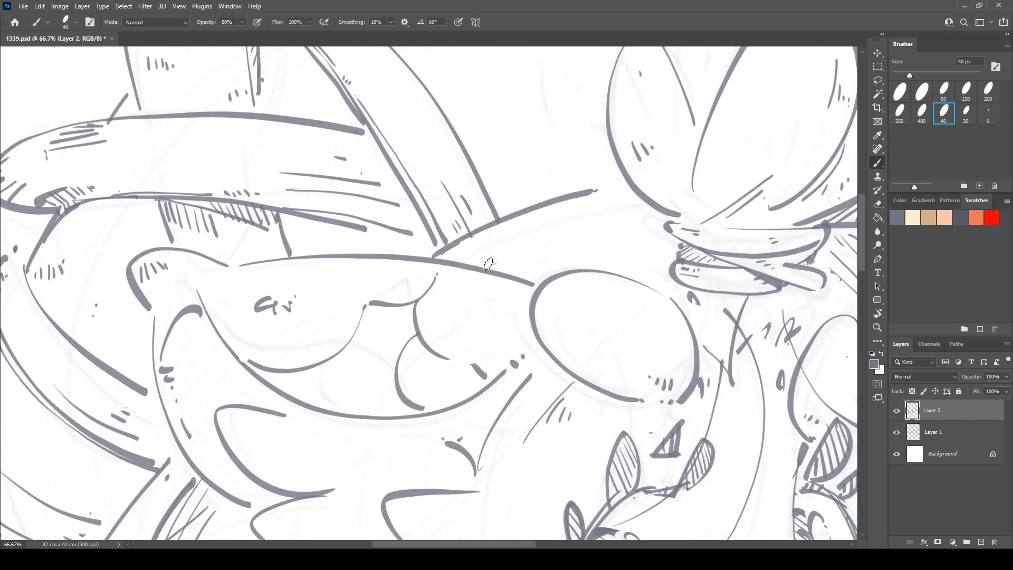
{"action": "mouse_move", "coordinate": [488, 264]}
{"action": "left_mouse_down"}
{"action": "mouse_move", "coordinate": [587, 117]}
{"action": "mouse_move", "coordinate": [449, 198]}
{"action": "left_mouse_up"}
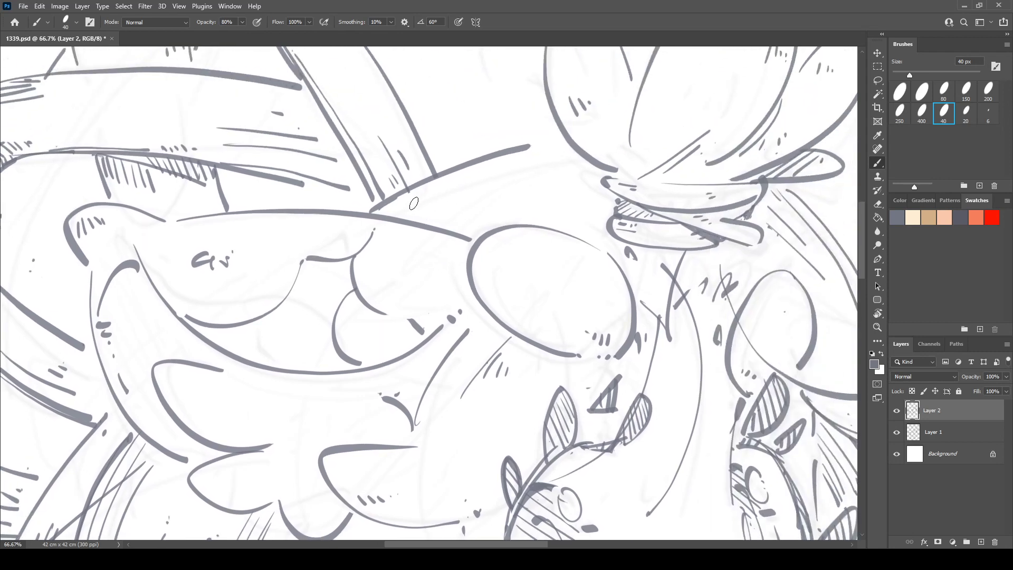
{"action": "key", "text": "ctrl+z"}
- Ink a curved edge rising from the wing-shaped ornament toward the tied petals and hatch short ticks beneath it
{"action": "key", "text": "e"}
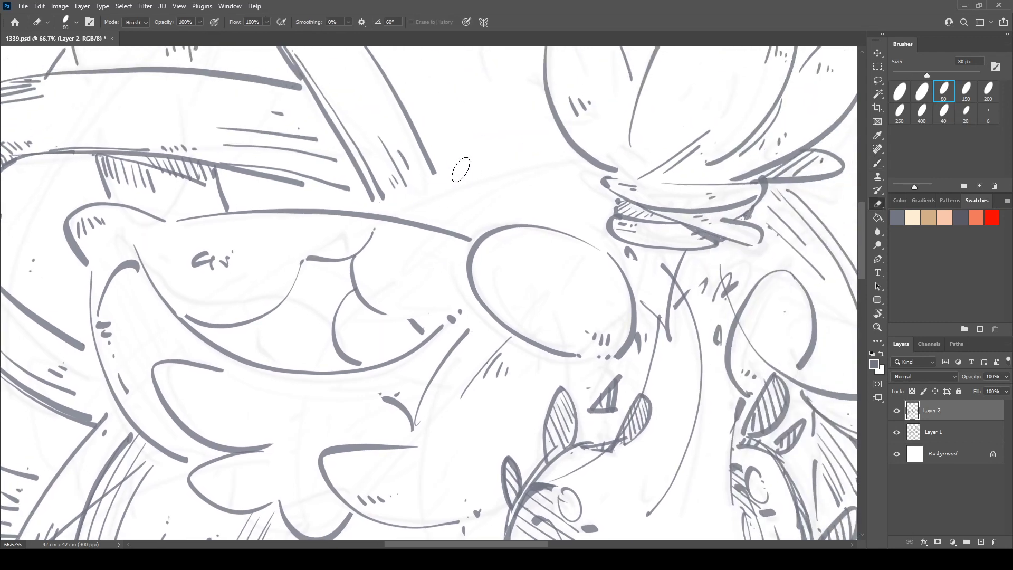
{"action": "mouse_move", "coordinate": [461, 169]}
{"action": "left_mouse_down"}
{"action": "mouse_move", "coordinate": [375, 200]}
{"action": "mouse_move", "coordinate": [563, 158]}
{"action": "left_mouse_up"}
{"action": "key", "text": "b"}
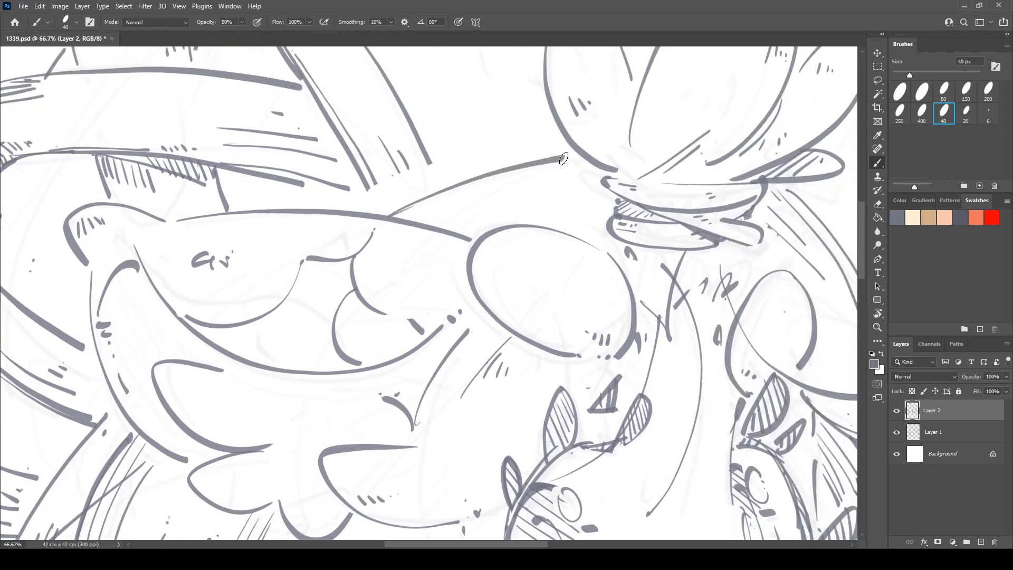
{"action": "mouse_move", "coordinate": [503, 180]}
{"action": "left_mouse_down"}
{"action": "mouse_move", "coordinate": [399, 164]}
{"action": "mouse_move", "coordinate": [423, 179]}
{"action": "left_mouse_up"}
{"action": "left_click_drag", "start_coordinate": [399, 160], "coordinate": [423, 178]}
{"action": "left_click_drag", "start_coordinate": [419, 160], "coordinate": [440, 173]}
{"action": "left_click_drag", "start_coordinate": [441, 155], "coordinate": [468, 167]}
{"action": "left_click_drag", "start_coordinate": [469, 157], "coordinate": [477, 169]}
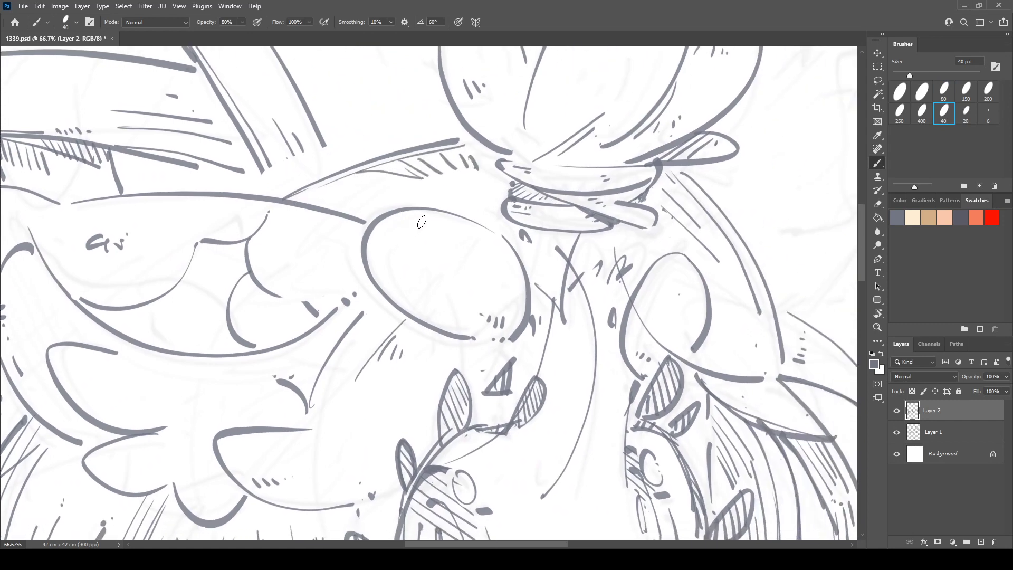
- Ink the parallel upper edge of the curved band with a thin line under it and ticks at its lower end
{"action": "scroll", "coordinate": [370, 189], "scroll_direction": "up", "scroll_amount": 5}
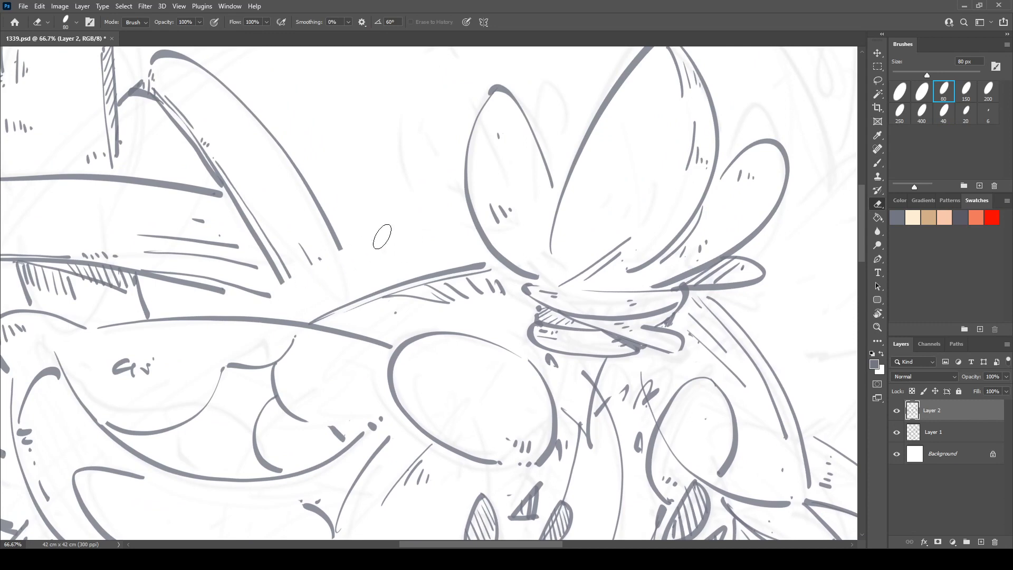
{"action": "key", "text": "b"}
{"action": "left_click_drag", "start_coordinate": [246, 304], "coordinate": [448, 206]}
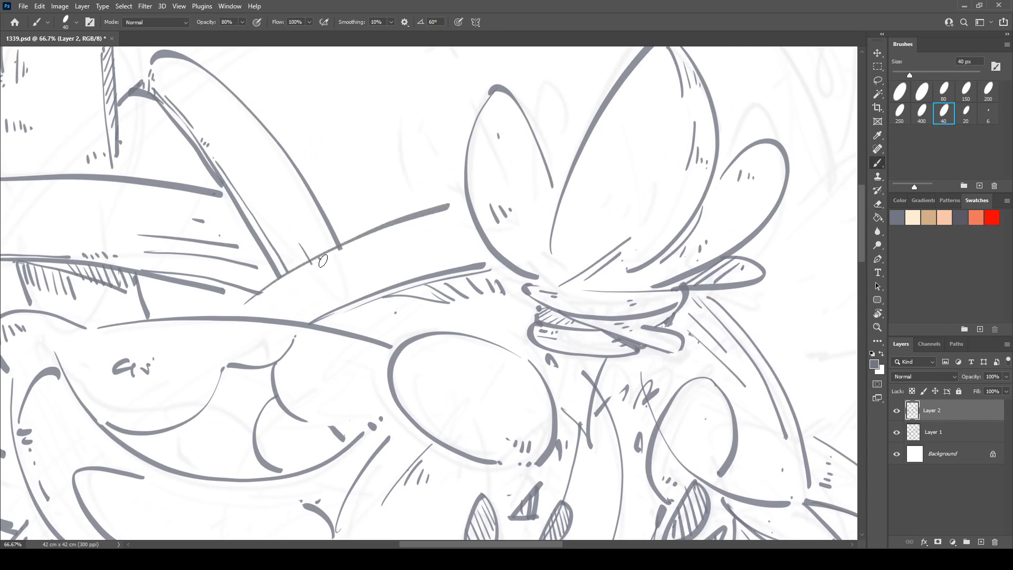
{"action": "left_click_drag", "start_coordinate": [301, 271], "coordinate": [420, 217]}
{"action": "left_click_drag", "start_coordinate": [265, 300], "coordinate": [275, 290]}
{"action": "left_click_drag", "start_coordinate": [270, 301], "coordinate": [279, 291]}
{"action": "left_click_drag", "start_coordinate": [276, 302], "coordinate": [284, 291]}
{"action": "left_click_drag", "start_coordinate": [280, 303], "coordinate": [290, 293]}
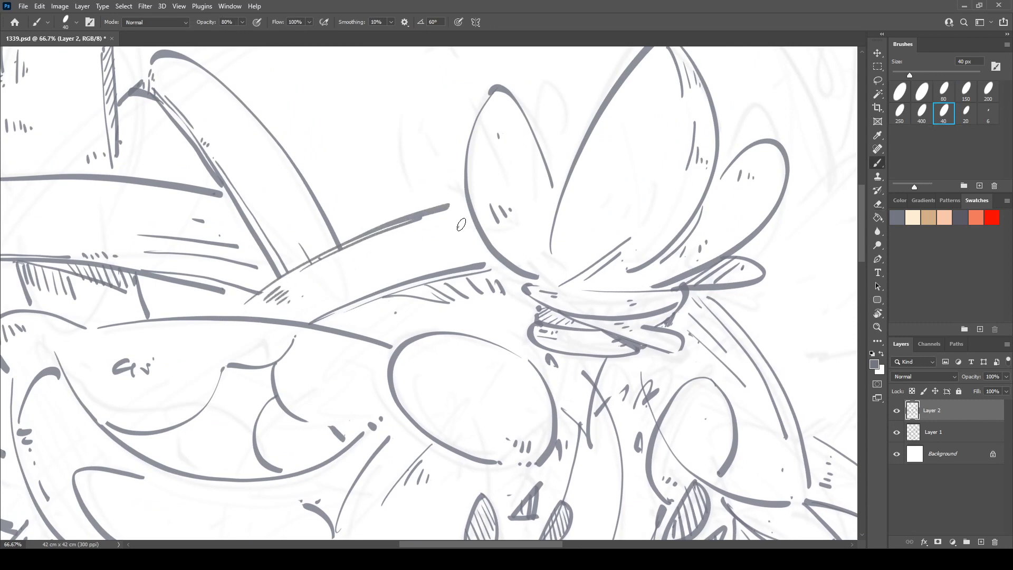
- Ink the large dome outline arching over the three petals, with shadow lines along the slanted band
{"action": "left_click_drag", "start_coordinate": [461, 225], "coordinate": [358, 403]}
{"action": "left_click_drag", "start_coordinate": [275, 187], "coordinate": [321, 174]}
{"action": "mouse_move", "coordinate": [135, 221]}
{"action": "left_mouse_down"}
{"action": "mouse_move", "coordinate": [281, 145]}
{"action": "mouse_move", "coordinate": [383, 115]}
{"action": "mouse_move", "coordinate": [498, 103]}
{"action": "mouse_move", "coordinate": [616, 114]}
{"action": "mouse_move", "coordinate": [708, 172]}
{"action": "mouse_move", "coordinate": [744, 254]}
{"action": "mouse_move", "coordinate": [747, 351]}
{"action": "left_mouse_up"}
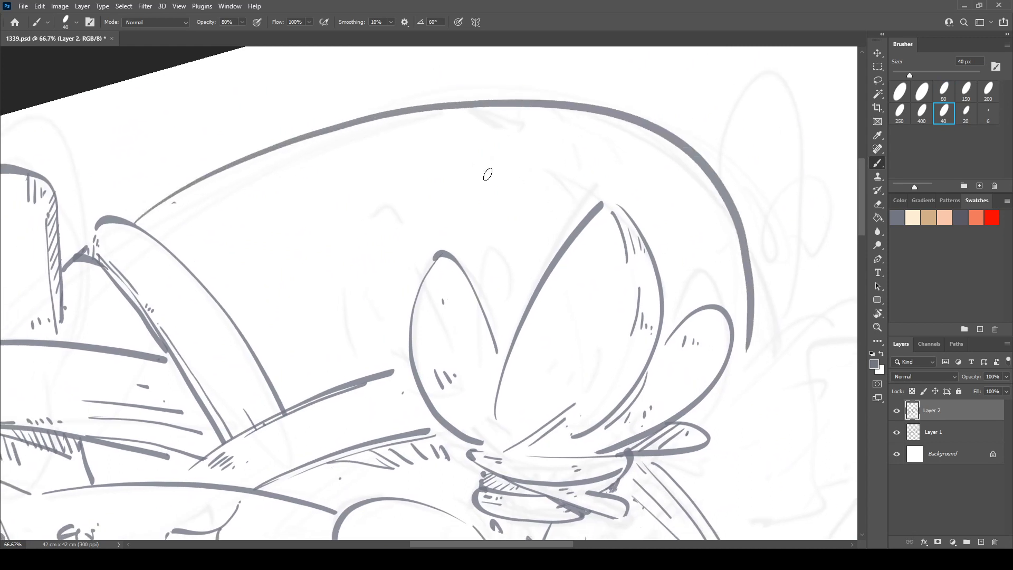
{"action": "left_click_drag", "start_coordinate": [143, 220], "coordinate": [168, 237]}
{"action": "left_click_drag", "start_coordinate": [204, 265], "coordinate": [289, 393]}
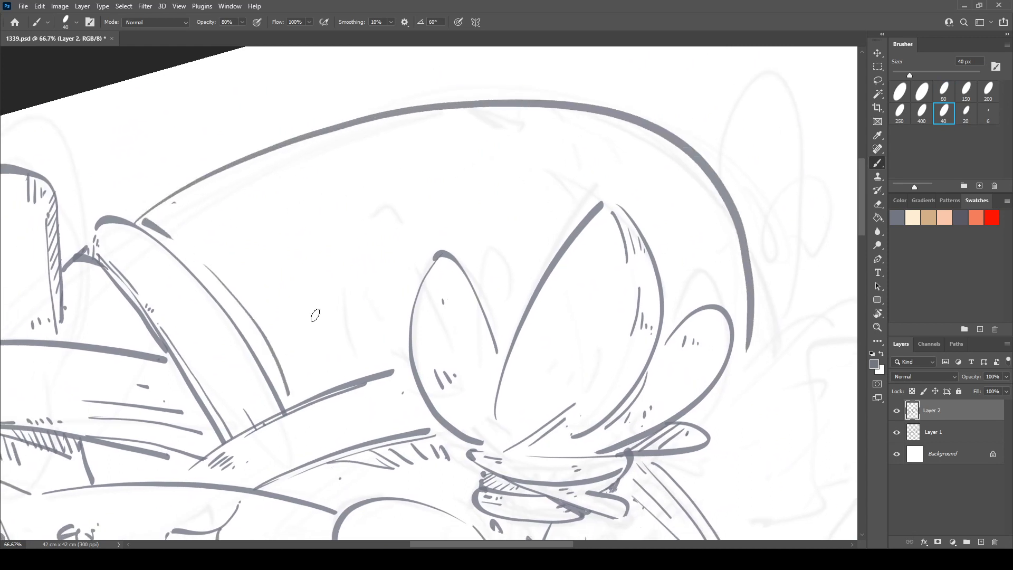
- Hatch shading lines inside the dome's far bend, above the smallest petal
{"action": "mouse_move", "coordinate": [661, 134]}
{"action": "left_mouse_down"}
{"action": "mouse_move", "coordinate": [683, 214]}
{"action": "mouse_move", "coordinate": [698, 213]}
{"action": "left_mouse_up"}
{"action": "left_click_drag", "start_coordinate": [685, 152], "coordinate": [705, 211]}
{"action": "left_click_drag", "start_coordinate": [697, 168], "coordinate": [721, 211]}
{"action": "left_click_drag", "start_coordinate": [719, 200], "coordinate": [728, 213]}
- Ink the large leaf-shaped lobe beside the petals with outer and inner edges, and erase the outer edge's lower part
{"action": "left_click_drag", "start_coordinate": [752, 261], "coordinate": [593, 120]}
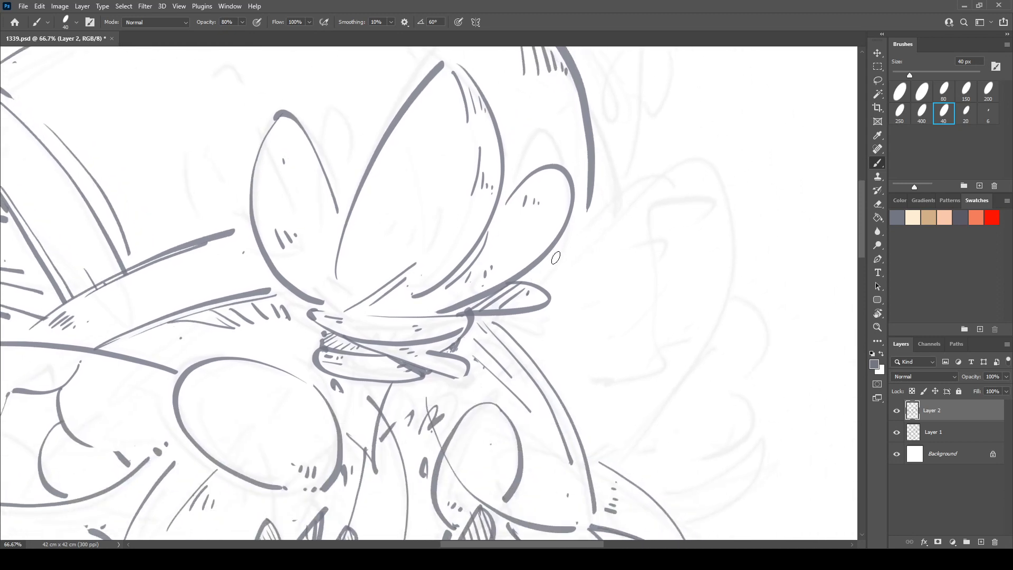
{"action": "mouse_move", "coordinate": [531, 278]}
{"action": "left_mouse_down"}
{"action": "mouse_move", "coordinate": [628, 193]}
{"action": "mouse_move", "coordinate": [697, 167]}
{"action": "mouse_move", "coordinate": [734, 264]}
{"action": "mouse_move", "coordinate": [716, 367]}
{"action": "mouse_move", "coordinate": [618, 449]}
{"action": "left_mouse_up"}
{"action": "mouse_move", "coordinate": [584, 415]}
{"action": "left_mouse_down"}
{"action": "mouse_move", "coordinate": [644, 392]}
{"action": "mouse_move", "coordinate": [711, 286]}
{"action": "mouse_move", "coordinate": [699, 186]}
{"action": "left_mouse_up"}
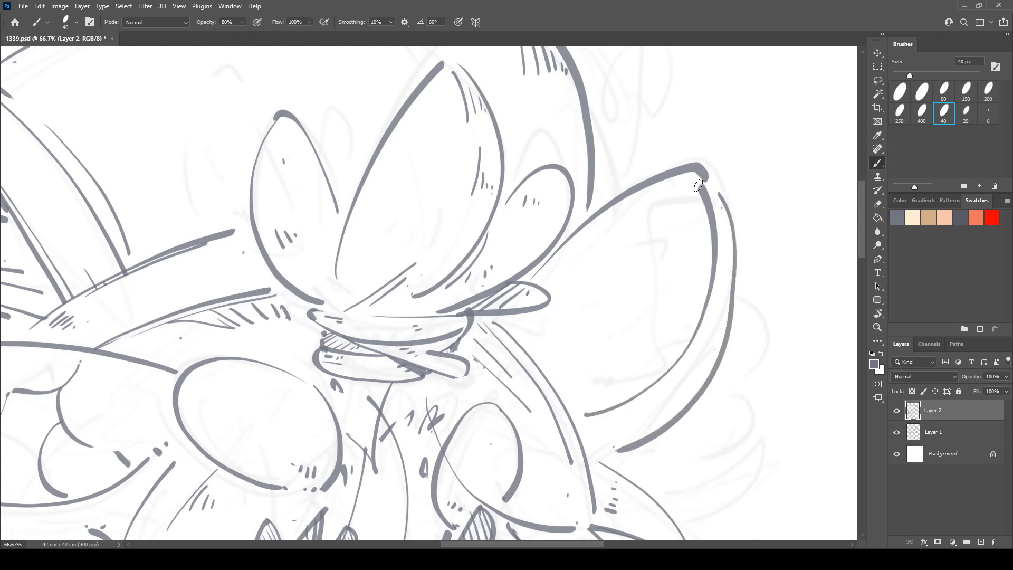
{"action": "mouse_move", "coordinate": [696, 335]}
{"action": "left_mouse_down"}
{"action": "mouse_move", "coordinate": [592, 158]}
{"action": "mouse_move", "coordinate": [635, 243]}
{"action": "left_mouse_up"}
{"action": "key", "text": "ctrl+z"}
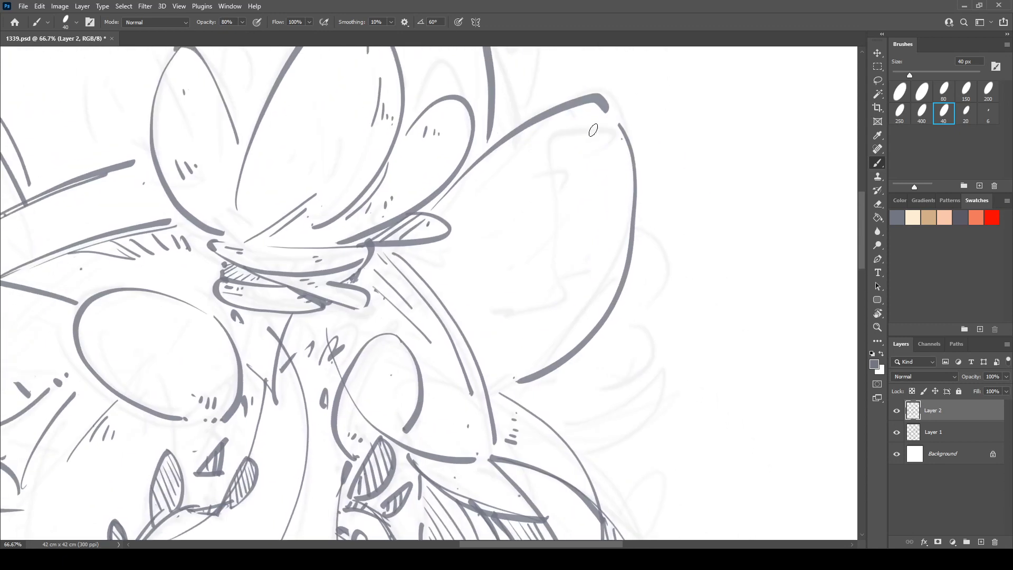
{"action": "mouse_move", "coordinate": [601, 127]}
{"action": "left_mouse_down"}
{"action": "mouse_move", "coordinate": [610, 154]}
{"action": "mouse_move", "coordinate": [486, 321]}
{"action": "left_mouse_up"}
{"action": "key", "text": "e"}
{"action": "mouse_move", "coordinate": [583, 332]}
{"action": "left_mouse_down"}
{"action": "mouse_move", "coordinate": [587, 353]}
{"action": "mouse_move", "coordinate": [551, 369]}
{"action": "left_mouse_up"}
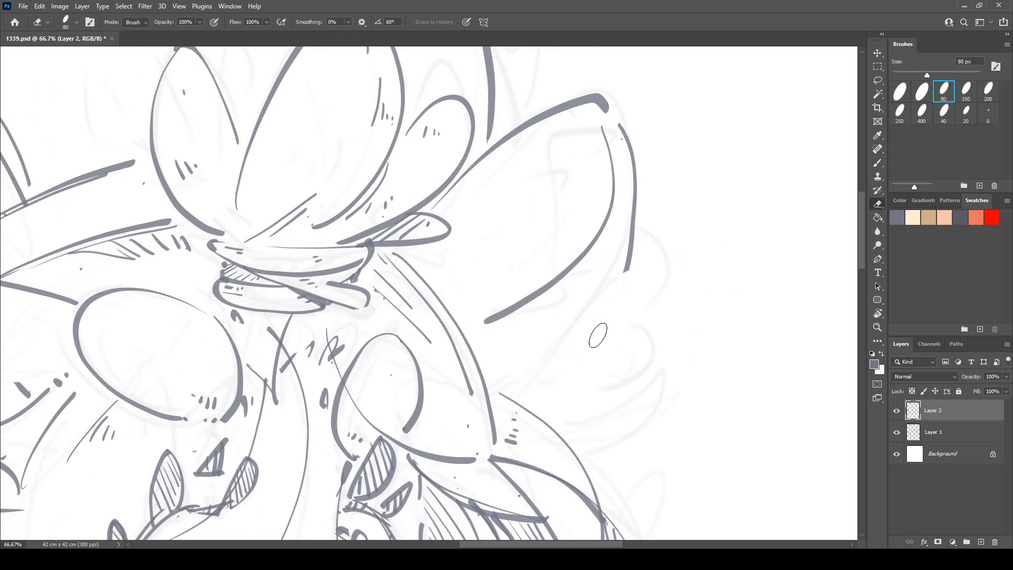
- Ink the scalloped lobes beneath the large leaf shape and accent the adjoining lock's upper edge with a thick line and ticks
{"action": "key", "text": "b"}
{"action": "mouse_move", "coordinate": [563, 279]}
{"action": "left_mouse_down"}
{"action": "mouse_move", "coordinate": [624, 305]}
{"action": "mouse_move", "coordinate": [666, 384]}
{"action": "mouse_move", "coordinate": [578, 398]}
{"action": "mouse_move", "coordinate": [589, 412]}
{"action": "mouse_move", "coordinate": [572, 443]}
{"action": "left_mouse_up"}
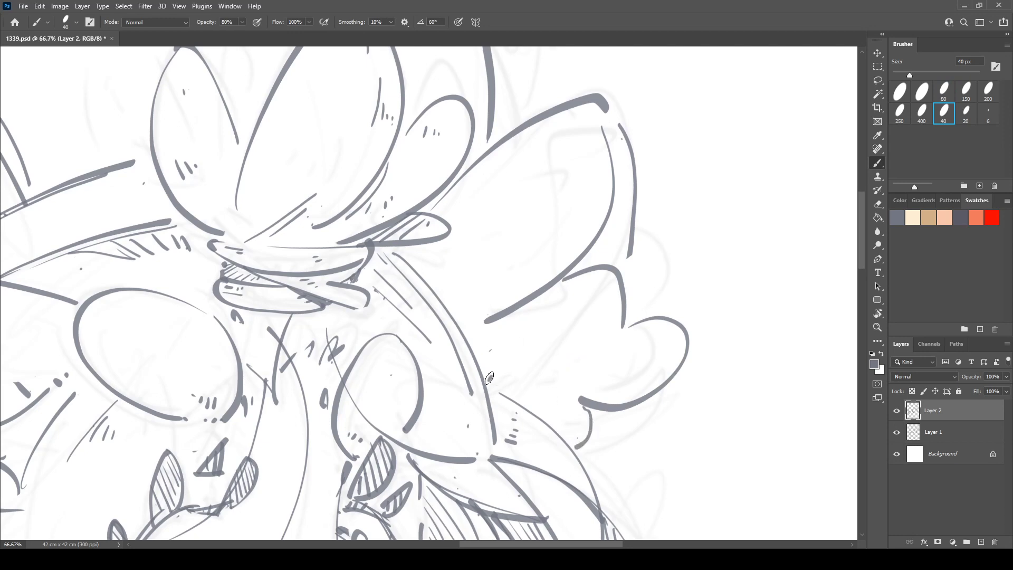
{"action": "mouse_move", "coordinate": [487, 376]}
{"action": "left_mouse_down"}
{"action": "mouse_move", "coordinate": [541, 417]}
{"action": "mouse_move", "coordinate": [441, 266]}
{"action": "left_mouse_up"}
{"action": "left_click_drag", "start_coordinate": [448, 303], "coordinate": [457, 312]}
{"action": "left_click_drag", "start_coordinate": [457, 305], "coordinate": [464, 312]}
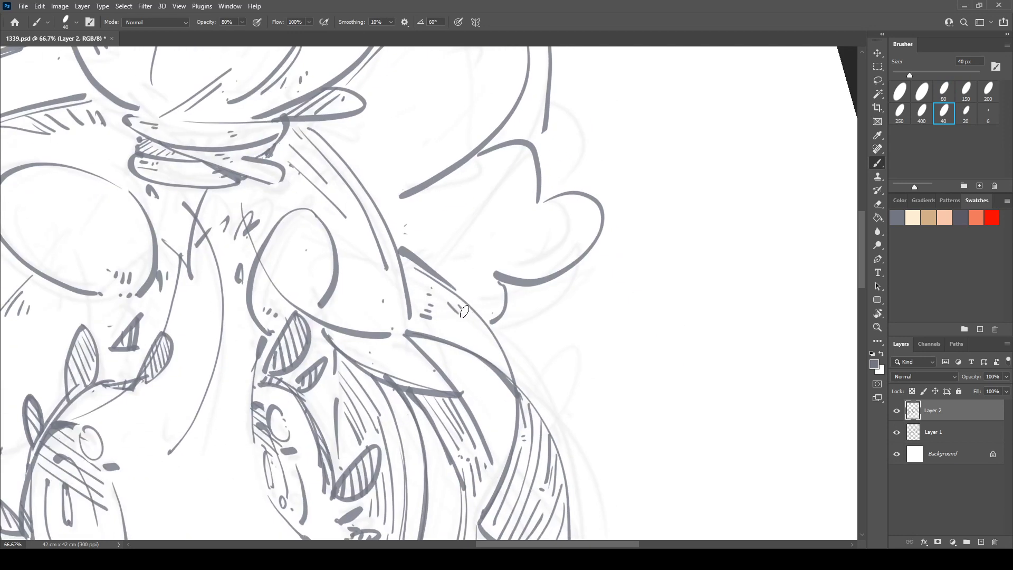
- Add shading ticks inside the scalloped lobes and hatch a narrow shadow along the large leaf shape's lower edge
{"action": "left_click_drag", "start_coordinate": [522, 254], "coordinate": [527, 266]}
{"action": "mouse_move", "coordinate": [530, 251]}
{"action": "left_mouse_down"}
{"action": "mouse_move", "coordinate": [534, 264]}
{"action": "mouse_move", "coordinate": [545, 260]}
{"action": "left_mouse_up"}
{"action": "left_click_drag", "start_coordinate": [550, 245], "coordinate": [554, 256]}
{"action": "mouse_move", "coordinate": [467, 161]}
{"action": "left_mouse_down"}
{"action": "mouse_move", "coordinate": [427, 205]}
{"action": "mouse_move", "coordinate": [397, 225]}
{"action": "left_mouse_up"}
{"action": "mouse_move", "coordinate": [406, 195]}
{"action": "left_mouse_down"}
{"action": "mouse_move", "coordinate": [403, 221]}
{"action": "mouse_move", "coordinate": [411, 217]}
{"action": "left_mouse_up"}
{"action": "left_click_drag", "start_coordinate": [421, 185], "coordinate": [420, 210]}
{"action": "mouse_move", "coordinate": [429, 179]}
{"action": "left_mouse_down"}
{"action": "mouse_move", "coordinate": [427, 202]}
{"action": "mouse_move", "coordinate": [458, 218]}
{"action": "left_mouse_up"}
{"action": "mouse_move", "coordinate": [465, 210]}
{"action": "left_mouse_down"}
{"action": "mouse_move", "coordinate": [476, 248]}
{"action": "mouse_move", "coordinate": [463, 248]}
{"action": "mouse_move", "coordinate": [510, 222]}
{"action": "mouse_move", "coordinate": [487, 243]}
{"action": "left_mouse_up"}
{"action": "left_click_drag", "start_coordinate": [499, 232], "coordinate": [495, 242]}
- Ink two inner contour lines inside the large leaf shape and add short ticks near its lower edge
{"action": "mouse_move", "coordinate": [556, 213]}
{"action": "left_mouse_down"}
{"action": "mouse_move", "coordinate": [653, 323]}
{"action": "mouse_move", "coordinate": [656, 360]}
{"action": "left_mouse_up"}
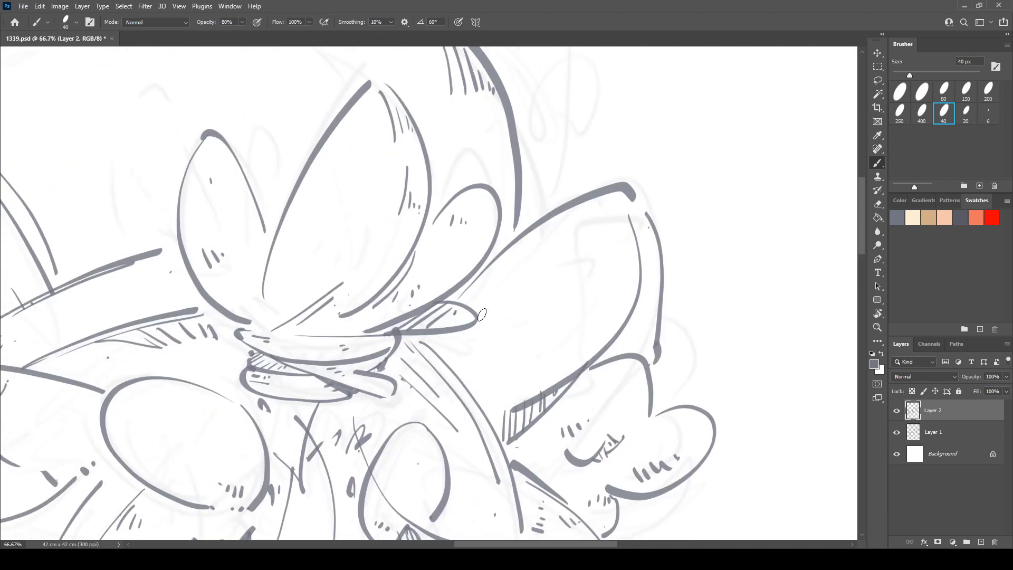
{"action": "mouse_move", "coordinate": [504, 253]}
{"action": "left_mouse_down"}
{"action": "mouse_move", "coordinate": [525, 266]}
{"action": "mouse_move", "coordinate": [509, 340]}
{"action": "mouse_move", "coordinate": [522, 385]}
{"action": "left_mouse_up"}
{"action": "left_click_drag", "start_coordinate": [535, 276], "coordinate": [617, 240]}
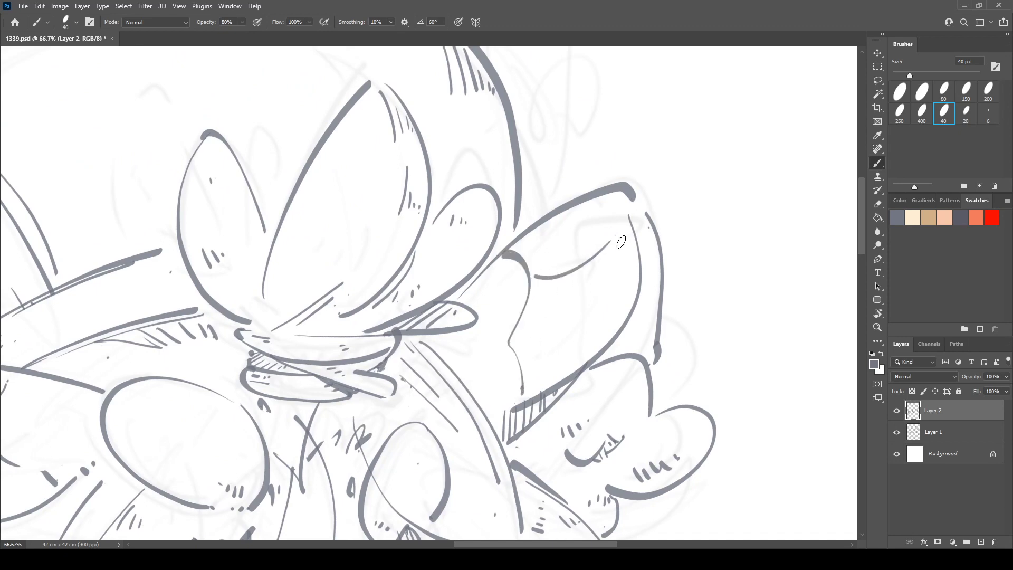
{"action": "left_click_drag", "start_coordinate": [574, 343], "coordinate": [572, 350]}
{"action": "left_click_drag", "start_coordinate": [582, 340], "coordinate": [580, 347]}
- Ink the tall rounded lobe behind the dome with a small hatched fold at its base and ticks at its tip
{"action": "scroll", "coordinate": [580, 264], "scroll_direction": "up", "scroll_amount": 5}
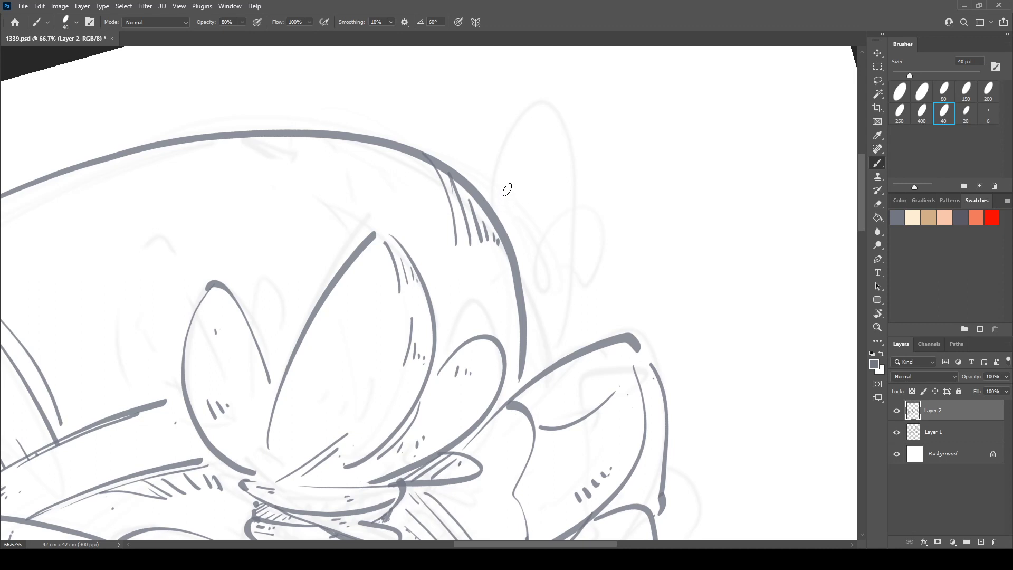
{"action": "mouse_move", "coordinate": [469, 179]}
{"action": "left_mouse_down"}
{"action": "mouse_move", "coordinate": [568, 241]}
{"action": "mouse_move", "coordinate": [542, 338]}
{"action": "left_mouse_up"}
{"action": "left_click_drag", "start_coordinate": [563, 287], "coordinate": [578, 344]}
{"action": "left_click_drag", "start_coordinate": [566, 295], "coordinate": [529, 375]}
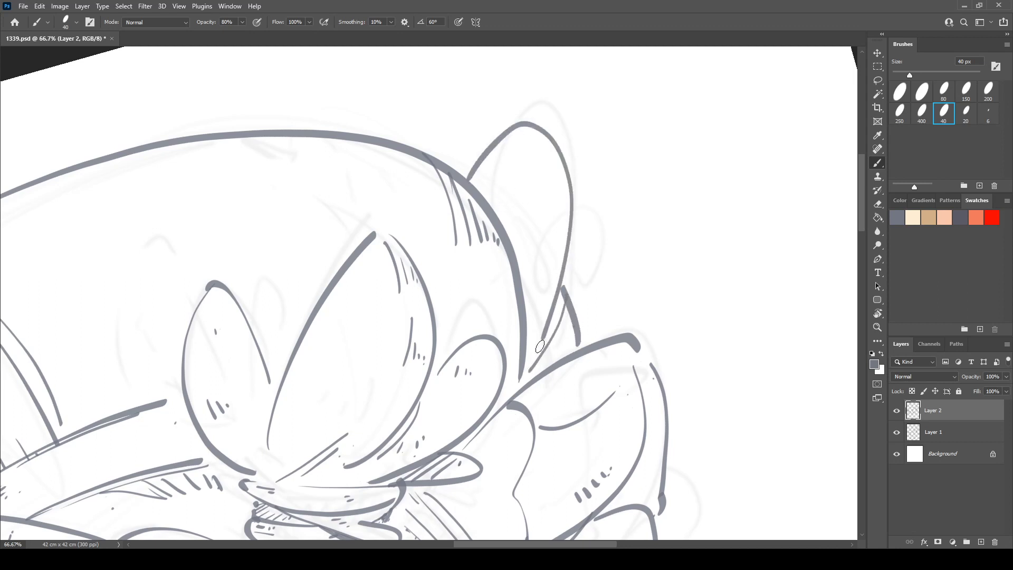
{"action": "left_click_drag", "start_coordinate": [565, 307], "coordinate": [539, 343]}
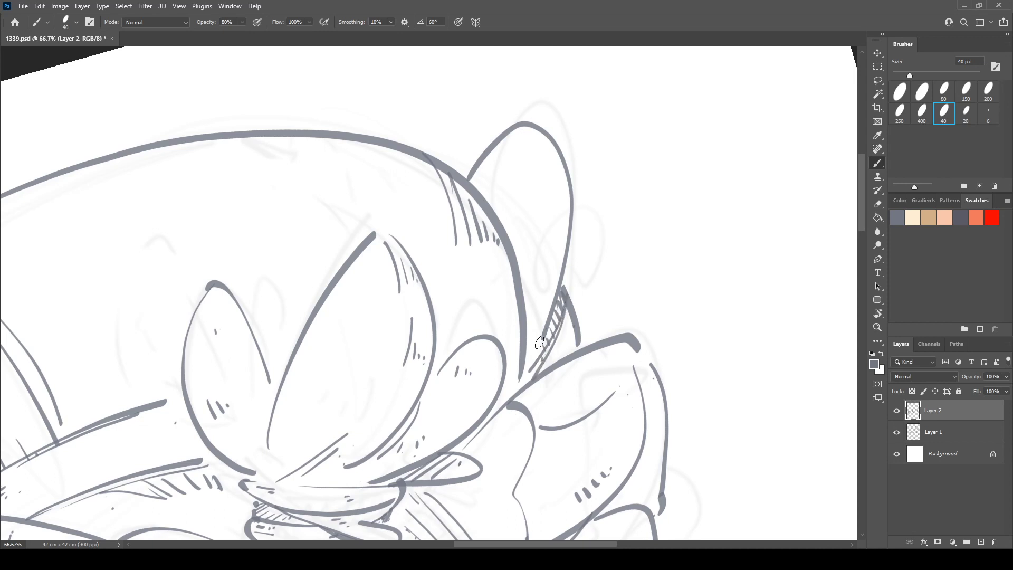
{"action": "left_click_drag", "start_coordinate": [522, 128], "coordinate": [513, 160]}
{"action": "left_click_drag", "start_coordinate": [530, 133], "coordinate": [527, 169]}
{"action": "mouse_move", "coordinate": [544, 147]}
{"action": "left_mouse_down"}
{"action": "mouse_move", "coordinate": [536, 172]}
{"action": "mouse_move", "coordinate": [542, 163]}
{"action": "left_mouse_up"}
- Ink curved contour strokes descending from the dome's upper edge and scatter short accent ticks across its surface
{"action": "left_click_drag", "start_coordinate": [378, 214], "coordinate": [651, 175]}
{"action": "left_click_drag", "start_coordinate": [389, 143], "coordinate": [381, 151]}
{"action": "left_click_drag", "start_coordinate": [397, 137], "coordinate": [391, 145]}
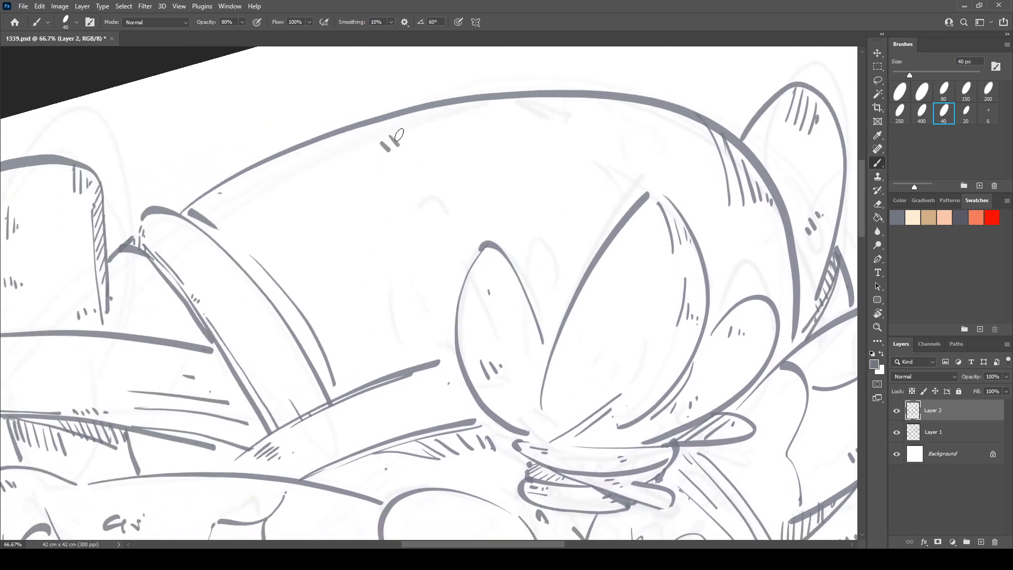
{"action": "mouse_move", "coordinate": [487, 99]}
{"action": "left_mouse_down"}
{"action": "mouse_move", "coordinate": [547, 224]}
{"action": "mouse_move", "coordinate": [555, 205]}
{"action": "left_mouse_up"}
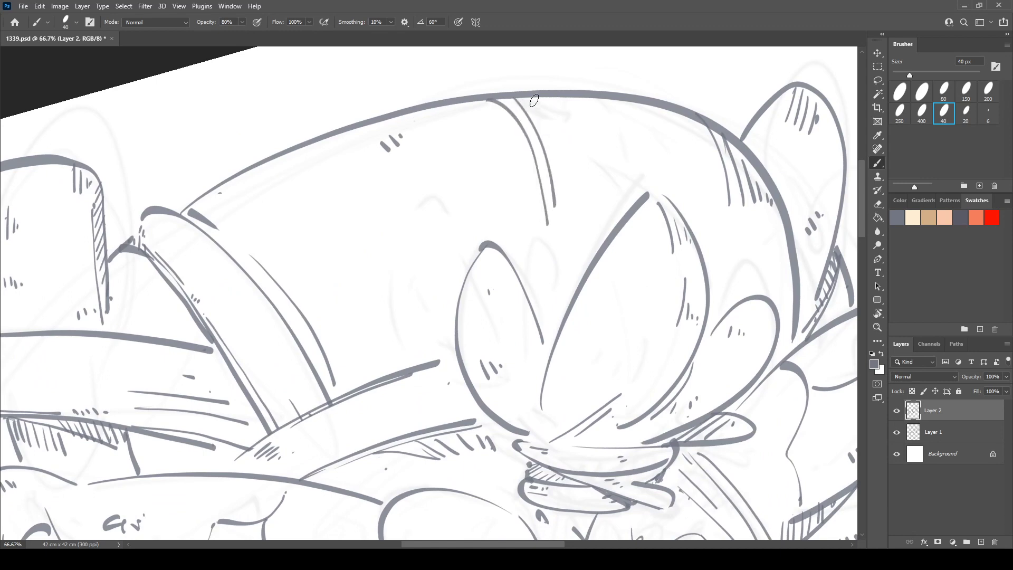
{"action": "left_click_drag", "start_coordinate": [535, 101], "coordinate": [574, 188]}
{"action": "left_click_drag", "start_coordinate": [568, 128], "coordinate": [575, 145]}
{"action": "left_click_drag", "start_coordinate": [736, 265], "coordinate": [754, 252]}
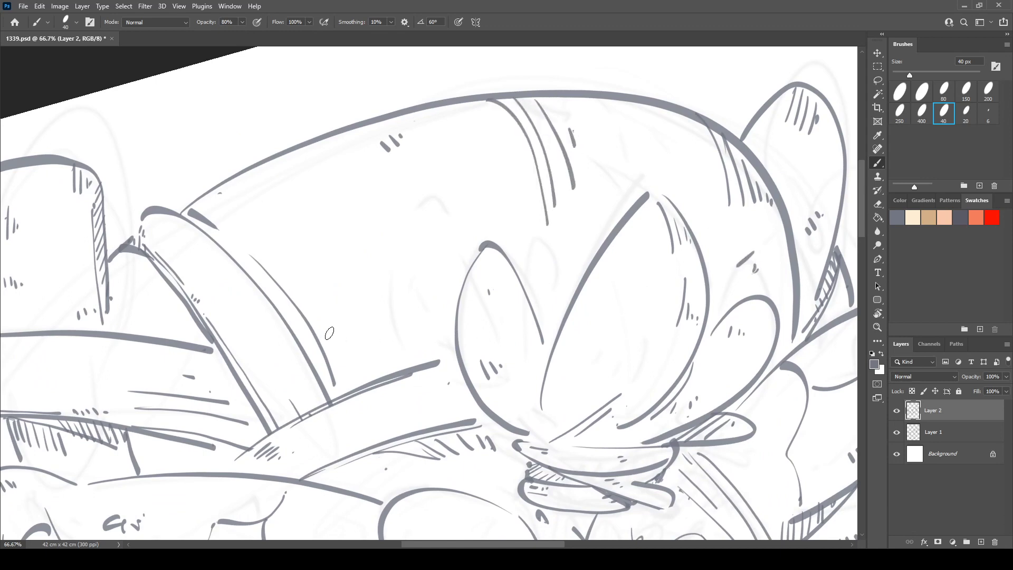
- Hatch two shading patches on the dome, one above the curved band and one under its upper edge near the slanted band
{"action": "left_click_drag", "start_coordinate": [330, 320], "coordinate": [350, 363]}
{"action": "mouse_move", "coordinate": [340, 312]}
{"action": "left_mouse_down"}
{"action": "mouse_move", "coordinate": [364, 361]}
{"action": "mouse_move", "coordinate": [374, 355]}
{"action": "left_mouse_up"}
{"action": "mouse_move", "coordinate": [361, 307]}
{"action": "left_mouse_down"}
{"action": "mouse_move", "coordinate": [385, 352]}
{"action": "mouse_move", "coordinate": [396, 348]}
{"action": "left_mouse_up"}
{"action": "mouse_move", "coordinate": [382, 300]}
{"action": "left_mouse_down"}
{"action": "mouse_move", "coordinate": [406, 337]}
{"action": "mouse_move", "coordinate": [414, 329]}
{"action": "left_mouse_up"}
{"action": "left_click_drag", "start_coordinate": [404, 297], "coordinate": [422, 323]}
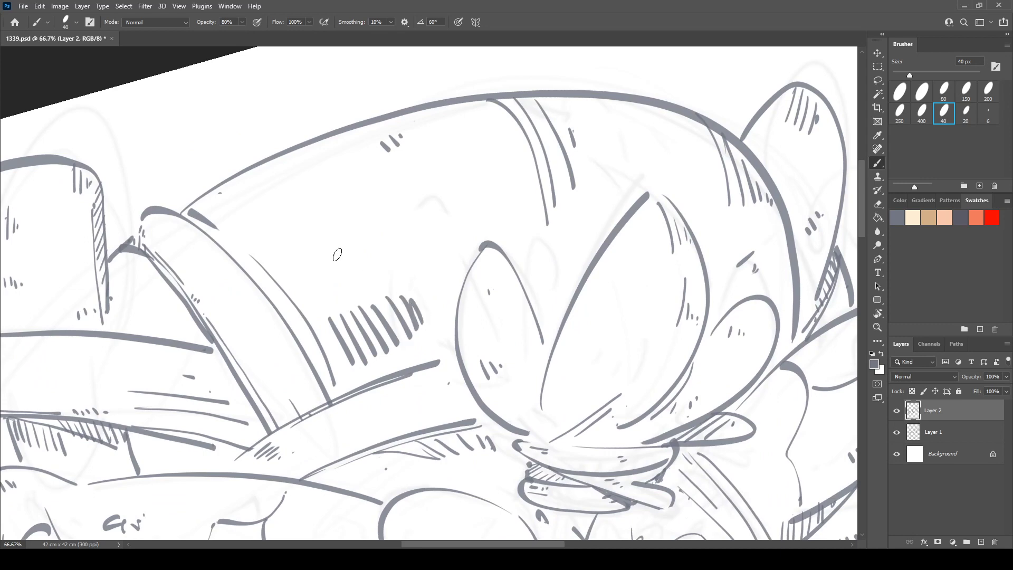
{"action": "mouse_move", "coordinate": [246, 179]}
{"action": "left_mouse_down"}
{"action": "mouse_move", "coordinate": [232, 206]}
{"action": "mouse_move", "coordinate": [243, 210]}
{"action": "left_mouse_up"}
{"action": "mouse_move", "coordinate": [268, 174]}
{"action": "left_mouse_down"}
{"action": "mouse_move", "coordinate": [253, 214]}
{"action": "mouse_move", "coordinate": [263, 217]}
{"action": "left_mouse_up"}
{"action": "mouse_move", "coordinate": [288, 176]}
{"action": "left_mouse_down"}
{"action": "mouse_move", "coordinate": [274, 211]}
{"action": "mouse_move", "coordinate": [287, 198]}
{"action": "left_mouse_up"}
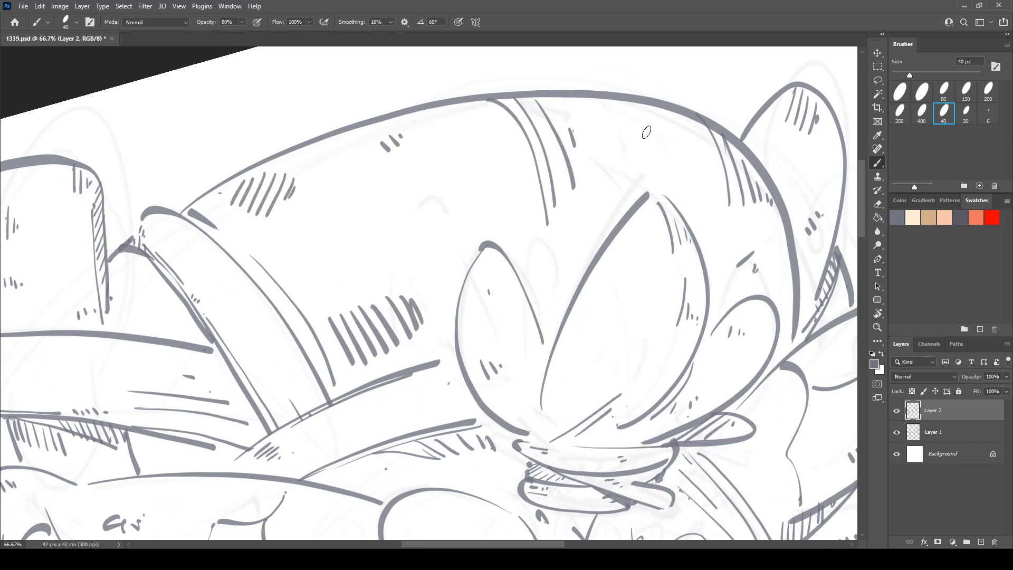
- Add ticks on the curved band and hatch the wedge between its lower edge and the wing-shaped ornament
{"action": "left_click_drag", "start_coordinate": [369, 394], "coordinate": [501, 200]}
{"action": "left_click_drag", "start_coordinate": [564, 194], "coordinate": [543, 202]}
{"action": "mouse_move", "coordinate": [563, 201]}
{"action": "left_mouse_down"}
{"action": "mouse_move", "coordinate": [555, 205]}
{"action": "mouse_move", "coordinate": [572, 197]}
{"action": "left_mouse_up"}
{"action": "left_click_drag", "start_coordinate": [551, 209], "coordinate": [570, 204]}
{"action": "mouse_move", "coordinate": [524, 252]}
{"action": "left_mouse_down"}
{"action": "mouse_move", "coordinate": [460, 298]}
{"action": "mouse_move", "coordinate": [449, 291]}
{"action": "left_mouse_up"}
{"action": "mouse_move", "coordinate": [466, 269]}
{"action": "left_mouse_down"}
{"action": "mouse_move", "coordinate": [459, 296]}
{"action": "mouse_move", "coordinate": [468, 293]}
{"action": "left_mouse_up"}
{"action": "left_click_drag", "start_coordinate": [486, 262], "coordinate": [478, 288]}
{"action": "left_click_drag", "start_coordinate": [497, 259], "coordinate": [489, 269]}
- Shade the neck beneath the chin with hatch lines
{"action": "left_click_drag", "start_coordinate": [447, 316], "coordinate": [670, 163]}
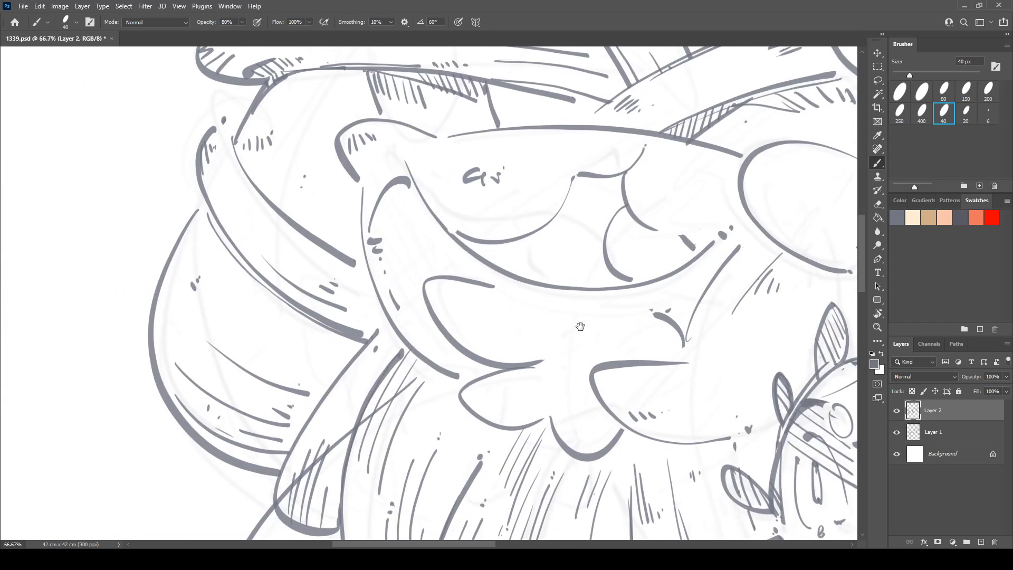
{"action": "left_click_drag", "start_coordinate": [581, 326], "coordinate": [437, 114]}
{"action": "left_click_drag", "start_coordinate": [436, 347], "coordinate": [310, 194]}
{"action": "left_click_drag", "start_coordinate": [636, 176], "coordinate": [466, 111]}
{"action": "key", "text": "r"}
{"action": "mouse_move", "coordinate": [488, 292]}
{"action": "left_mouse_down"}
{"action": "mouse_move", "coordinate": [402, 205]}
{"action": "mouse_move", "coordinate": [383, 230]}
{"action": "mouse_move", "coordinate": [422, 228]}
{"action": "mouse_move", "coordinate": [422, 306]}
{"action": "left_mouse_up"}
{"action": "mouse_move", "coordinate": [422, 196]}
{"action": "left_mouse_down"}
{"action": "mouse_move", "coordinate": [475, 196]}
{"action": "mouse_move", "coordinate": [456, 305]}
{"action": "left_mouse_up"}
{"action": "mouse_move", "coordinate": [486, 258]}
{"action": "left_mouse_down"}
{"action": "mouse_move", "coordinate": [528, 261]}
{"action": "mouse_move", "coordinate": [488, 197]}
{"action": "mouse_move", "coordinate": [506, 164]}
{"action": "left_mouse_up"}
{"action": "mouse_move", "coordinate": [438, 159]}
{"action": "left_mouse_down"}
{"action": "mouse_move", "coordinate": [430, 183]}
{"action": "mouse_move", "coordinate": [467, 187]}
{"action": "left_mouse_up"}
{"action": "left_click_drag", "start_coordinate": [481, 167], "coordinate": [476, 186]}
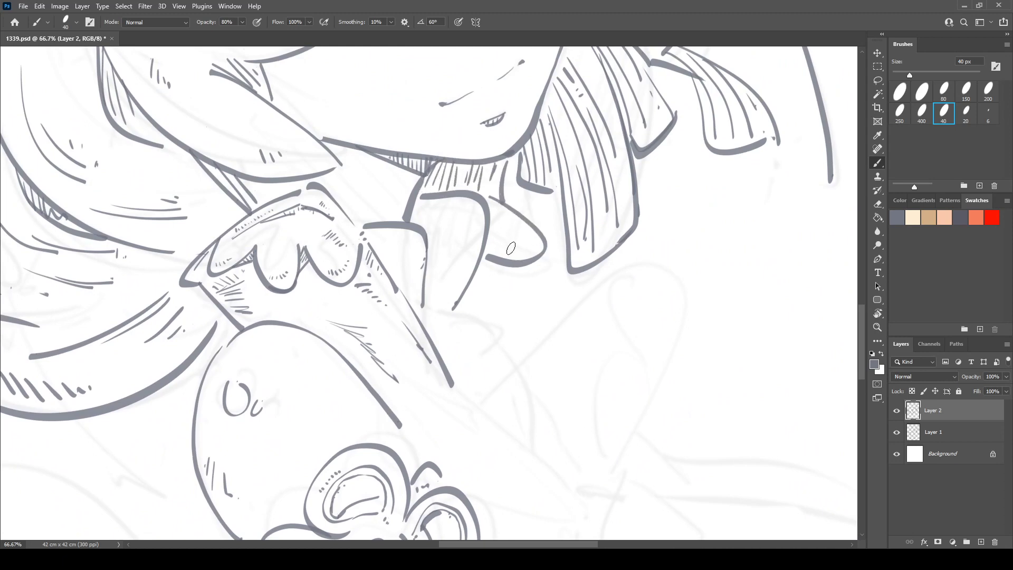
- Hatch lines inside the small rounded collar lobe beside the neck
{"action": "left_click_drag", "start_coordinate": [491, 240], "coordinate": [514, 264]}
{"action": "mouse_move", "coordinate": [491, 195]}
{"action": "left_mouse_down"}
{"action": "mouse_move", "coordinate": [521, 261]}
{"action": "mouse_move", "coordinate": [529, 258]}
{"action": "left_mouse_up"}
{"action": "left_click_drag", "start_coordinate": [523, 220], "coordinate": [539, 254]}
- Ink the pointed bow loop and the round double-ringed medallion below it, with a paw print inside the medallion
{"action": "key", "text": "r"}
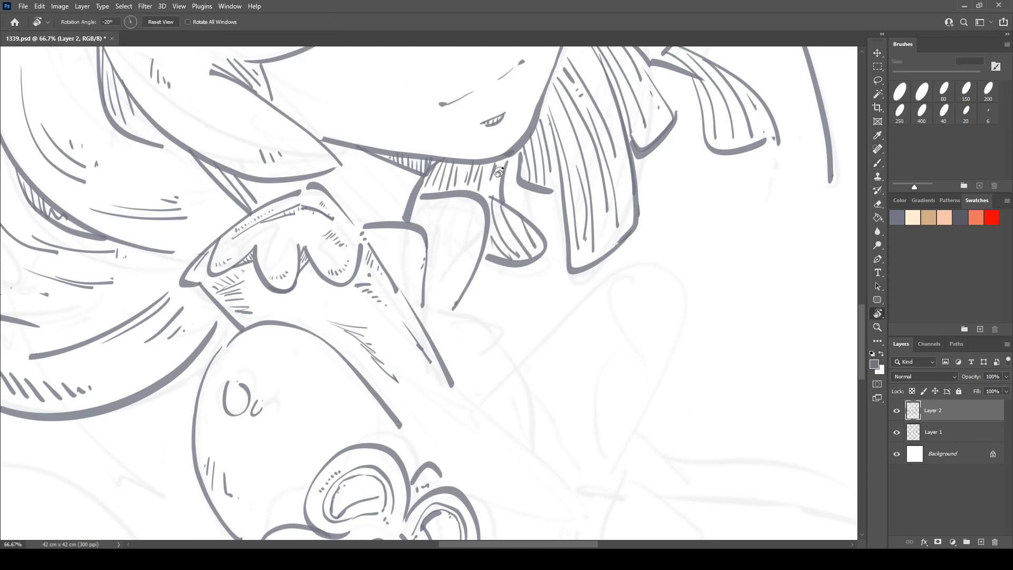
{"action": "left_click_drag", "start_coordinate": [499, 171], "coordinate": [543, 201]}
{"action": "key", "text": "b"}
{"action": "mouse_move", "coordinate": [456, 213]}
{"action": "left_mouse_down"}
{"action": "mouse_move", "coordinate": [503, 235]}
{"action": "mouse_move", "coordinate": [447, 307]}
{"action": "mouse_move", "coordinate": [502, 226]}
{"action": "mouse_move", "coordinate": [514, 181]}
{"action": "left_mouse_up"}
{"action": "key", "text": "r"}
{"action": "mouse_move", "coordinate": [492, 286]}
{"action": "left_mouse_down"}
{"action": "mouse_move", "coordinate": [432, 226]}
{"action": "mouse_move", "coordinate": [397, 221]}
{"action": "left_mouse_up"}
{"action": "key", "text": "b"}
{"action": "mouse_move", "coordinate": [331, 257]}
{"action": "left_mouse_down"}
{"action": "mouse_move", "coordinate": [411, 264]}
{"action": "mouse_move", "coordinate": [478, 175]}
{"action": "mouse_move", "coordinate": [470, 314]}
{"action": "mouse_move", "coordinate": [482, 165]}
{"action": "mouse_move", "coordinate": [438, 302]}
{"action": "mouse_move", "coordinate": [425, 255]}
{"action": "mouse_move", "coordinate": [410, 355]}
{"action": "mouse_move", "coordinate": [403, 276]}
{"action": "mouse_move", "coordinate": [421, 274]}
{"action": "mouse_move", "coordinate": [463, 331]}
{"action": "mouse_move", "coordinate": [476, 285]}
{"action": "mouse_move", "coordinate": [456, 269]}
{"action": "left_mouse_up"}
{"action": "key", "text": "r"}
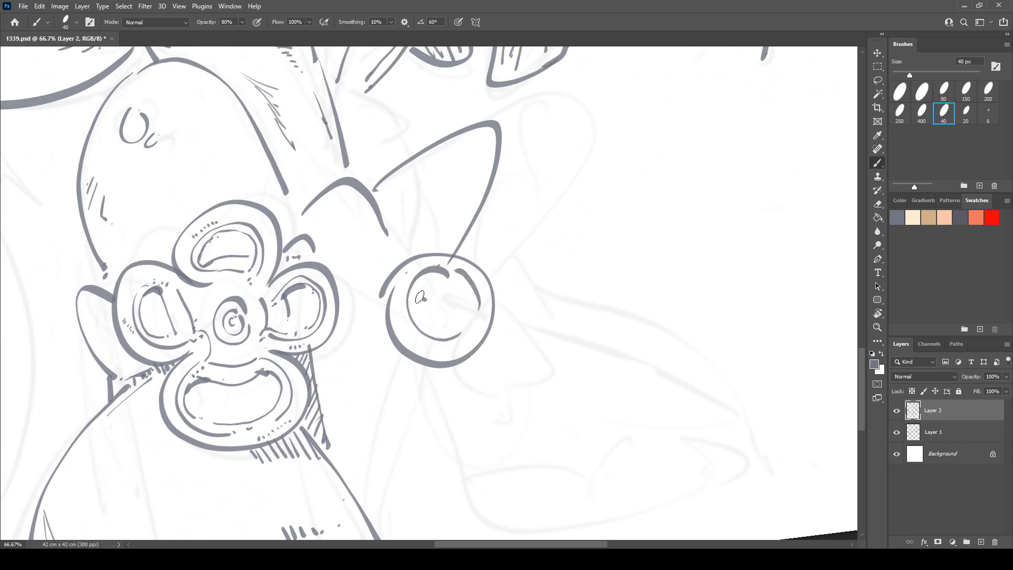
{"action": "mouse_move", "coordinate": [420, 298]}
{"action": "left_mouse_down"}
{"action": "mouse_move", "coordinate": [446, 287]}
{"action": "mouse_move", "coordinate": [453, 293]}
{"action": "mouse_move", "coordinate": [431, 306]}
{"action": "mouse_move", "coordinate": [463, 312]}
{"action": "left_mouse_up"}
- Ink the large rounded outline extending below and beside the paw-print medallion
{"action": "scroll", "coordinate": [438, 184], "scroll_direction": "down", "scroll_amount": 3}
{"action": "mouse_move", "coordinate": [423, 213]}
{"action": "left_mouse_down"}
{"action": "mouse_move", "coordinate": [486, 376]}
{"action": "mouse_move", "coordinate": [569, 379]}
{"action": "left_mouse_up"}
{"action": "mouse_move", "coordinate": [483, 167]}
{"action": "left_mouse_down"}
{"action": "mouse_move", "coordinate": [695, 310]}
{"action": "mouse_move", "coordinate": [593, 376]}
{"action": "left_mouse_up"}
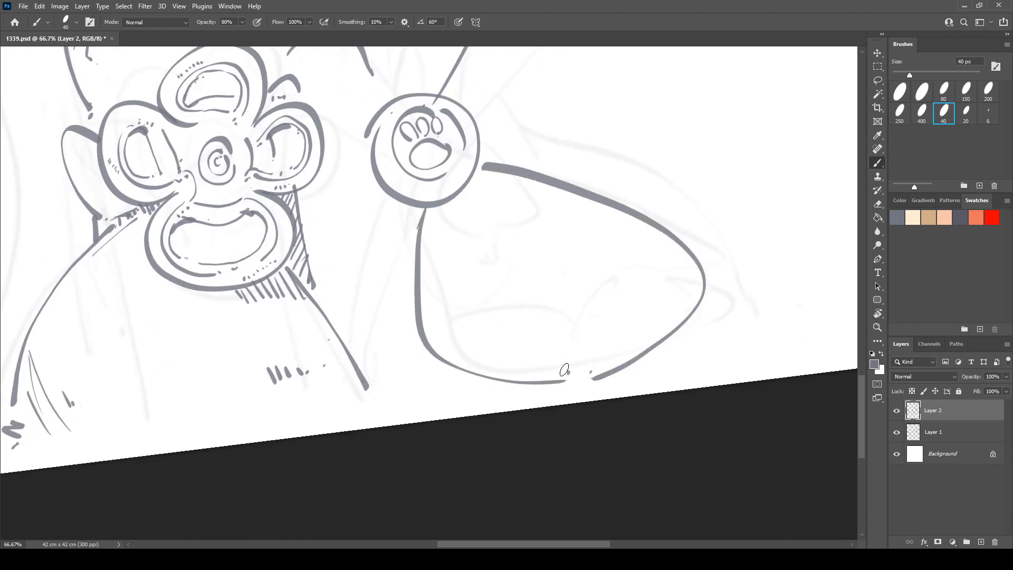
- Ink a scalloped line across the large rounded shape, double it with a thin parallel line, and add accent ticks
{"action": "mouse_move", "coordinate": [460, 366]}
{"action": "left_mouse_down"}
{"action": "mouse_move", "coordinate": [528, 340]}
{"action": "mouse_move", "coordinate": [572, 287]}
{"action": "mouse_move", "coordinate": [601, 305]}
{"action": "mouse_move", "coordinate": [631, 229]}
{"action": "left_mouse_up"}
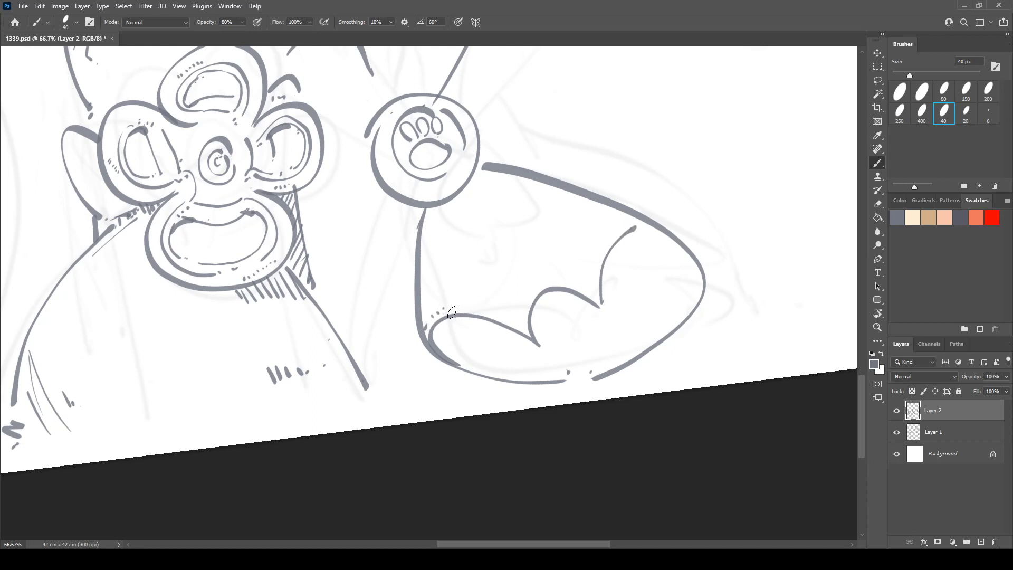
{"action": "mouse_move", "coordinate": [451, 313]}
{"action": "left_mouse_down"}
{"action": "mouse_move", "coordinate": [515, 322]}
{"action": "mouse_move", "coordinate": [567, 283]}
{"action": "mouse_move", "coordinate": [594, 280]}
{"action": "mouse_move", "coordinate": [627, 221]}
{"action": "left_mouse_up"}
{"action": "left_click_drag", "start_coordinate": [665, 300], "coordinate": [674, 305]}
{"action": "left_click_drag", "start_coordinate": [676, 293], "coordinate": [682, 291]}
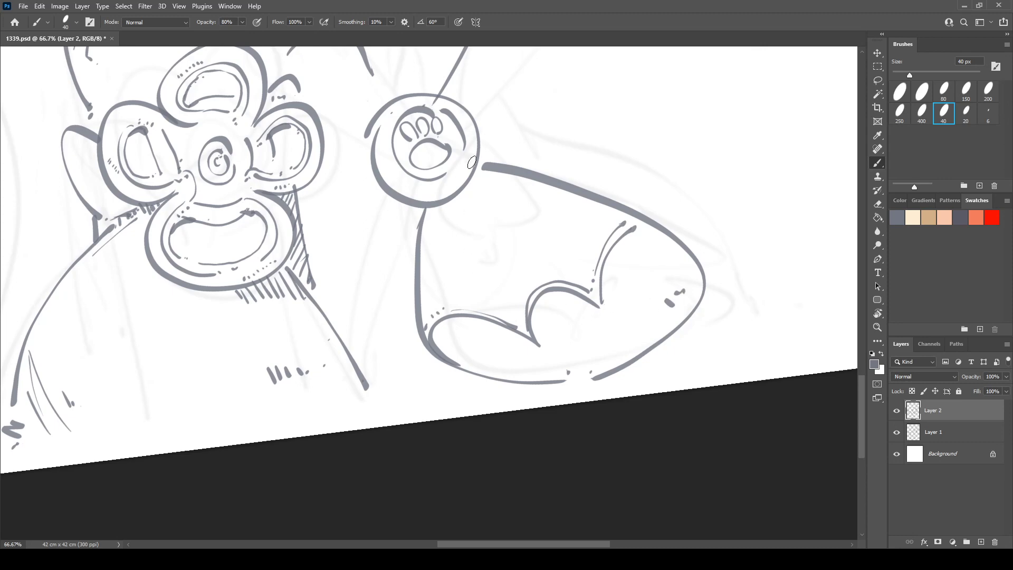
- Ink a hatched shadow under the paw-print medallion and add short ticks in the first scallop
{"action": "mouse_move", "coordinate": [478, 163]}
{"action": "left_mouse_down"}
{"action": "mouse_move", "coordinate": [426, 241]}
{"action": "mouse_move", "coordinate": [472, 185]}
{"action": "left_mouse_up"}
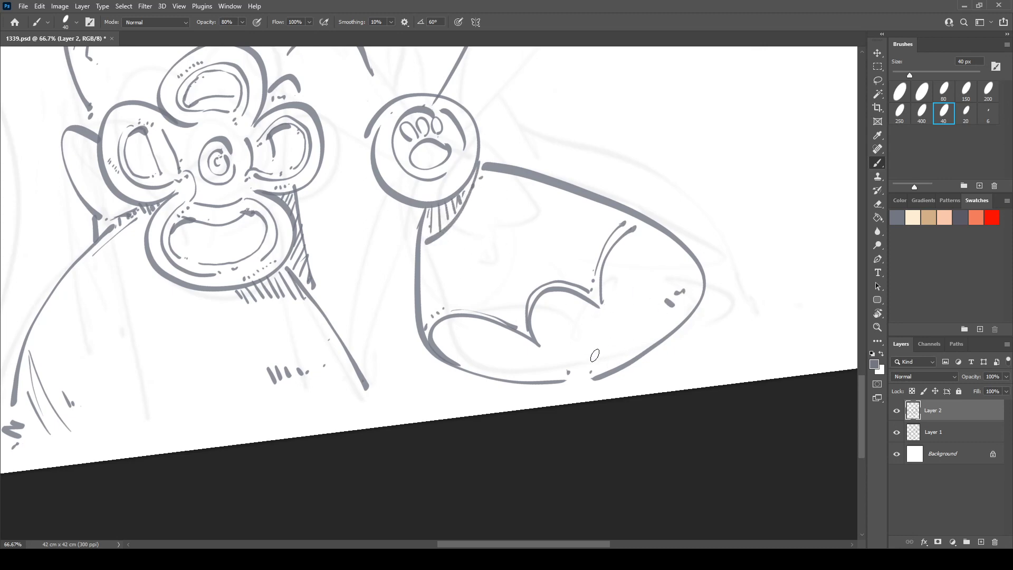
{"action": "left_click_drag", "start_coordinate": [539, 211], "coordinate": [634, 380]}
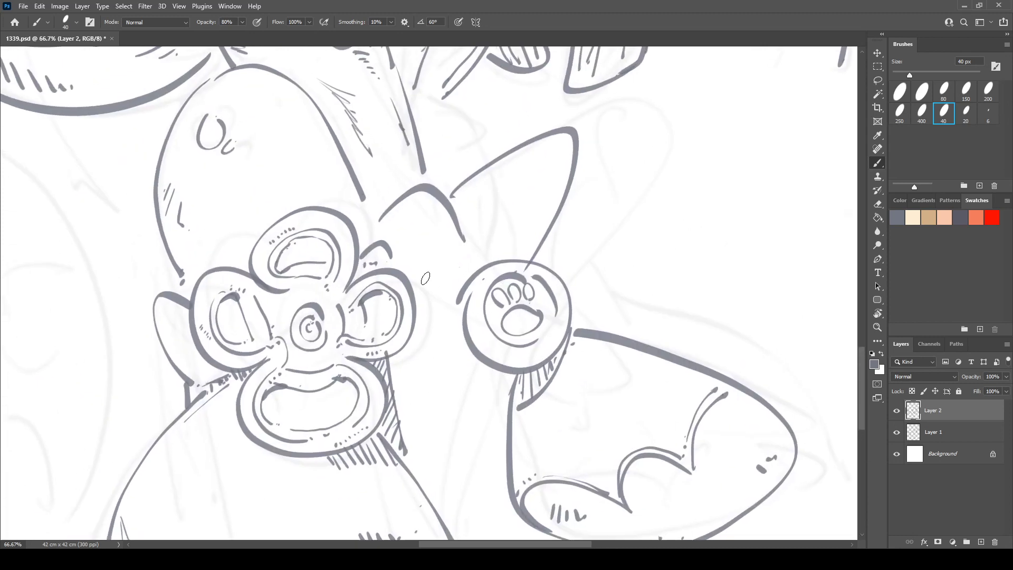
- Ink a narrow folded strap between the collar point and the pointed bow loop, with inner lines, and clean its overlap
{"action": "left_click_drag", "start_coordinate": [423, 287], "coordinate": [440, 291]}
{"action": "mouse_move", "coordinate": [436, 76]}
{"action": "left_mouse_down"}
{"action": "mouse_move", "coordinate": [445, 190]}
{"action": "mouse_move", "coordinate": [431, 242]}
{"action": "left_mouse_up"}
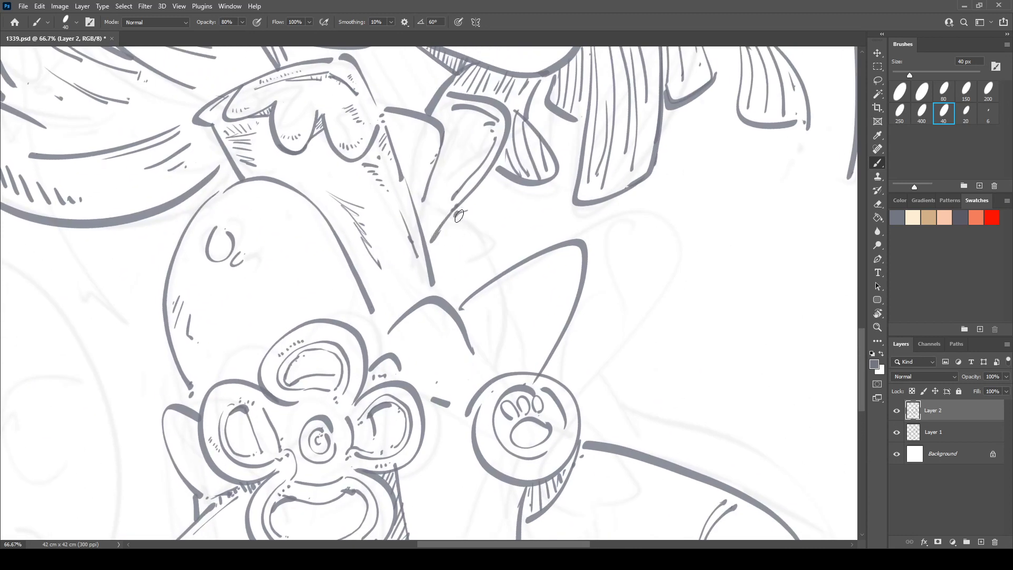
{"action": "mouse_move", "coordinate": [460, 207]}
{"action": "left_mouse_down"}
{"action": "mouse_move", "coordinate": [472, 280]}
{"action": "mouse_move", "coordinate": [495, 229]}
{"action": "mouse_move", "coordinate": [499, 277]}
{"action": "left_mouse_up"}
{"action": "key", "text": "e"}
{"action": "left_click_drag", "start_coordinate": [461, 209], "coordinate": [472, 280]}
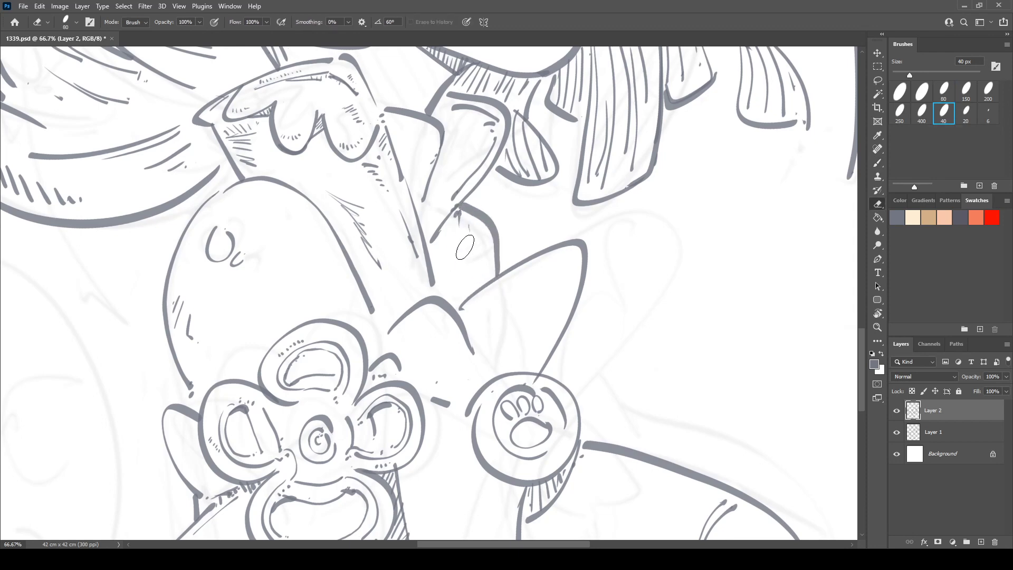
{"action": "key", "text": "b"}
{"action": "left_click_drag", "start_coordinate": [458, 210], "coordinate": [480, 287]}
{"action": "left_click_drag", "start_coordinate": [467, 213], "coordinate": [481, 285]}
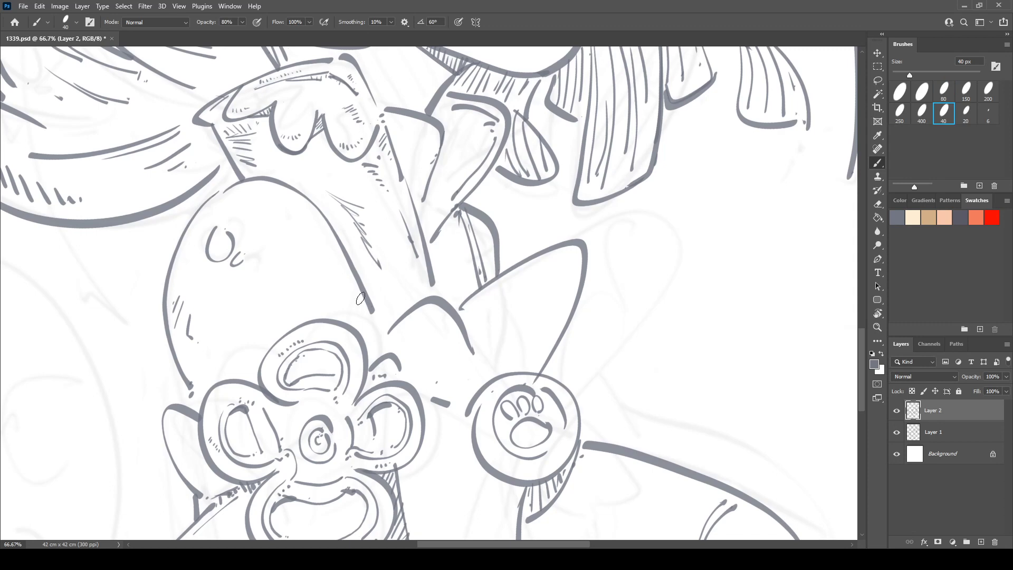
- Ink a tapered line between the rounded puff sleeve and the bow, erasing stray overlap along the sleeve edge
{"action": "key", "text": "e"}
{"action": "mouse_move", "coordinate": [327, 215]}
{"action": "left_mouse_down"}
{"action": "mouse_move", "coordinate": [370, 308]}
{"action": "mouse_move", "coordinate": [368, 328]}
{"action": "mouse_move", "coordinate": [357, 286]}
{"action": "mouse_move", "coordinate": [372, 344]}
{"action": "mouse_move", "coordinate": [388, 333]}
{"action": "mouse_move", "coordinate": [362, 195]}
{"action": "left_mouse_up"}
{"action": "key", "text": "b"}
{"action": "key", "text": "e"}
{"action": "key", "text": "b"}
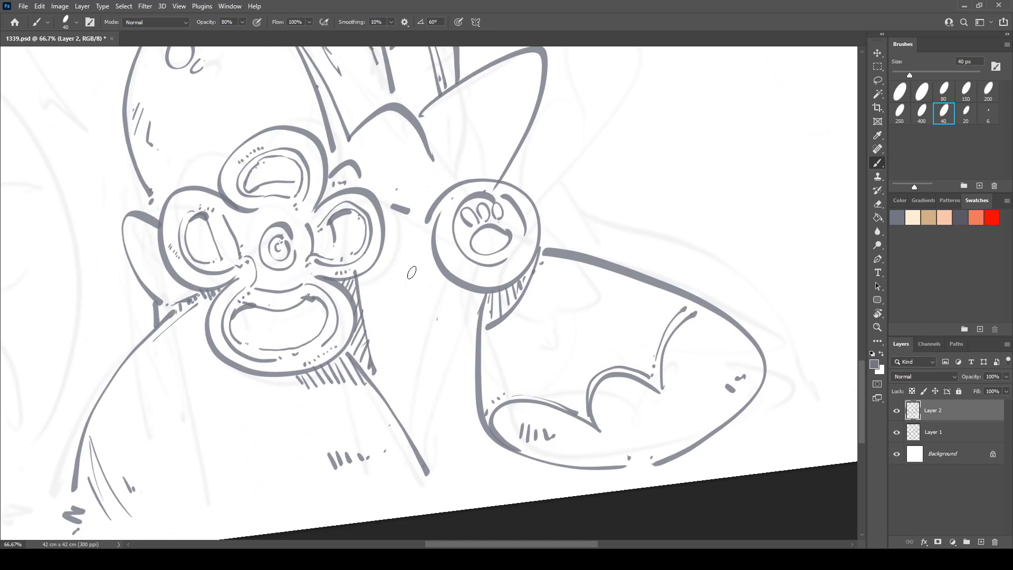
- Ink a slanted ribbon edge below the paw-print medallion and a diagonal edge behind its other side, redoing the diagonal stroke
{"action": "mouse_move", "coordinate": [448, 278]}
{"action": "left_mouse_down"}
{"action": "mouse_move", "coordinate": [398, 398]}
{"action": "mouse_move", "coordinate": [455, 296]}
{"action": "left_mouse_up"}
{"action": "left_click", "coordinate": [457, 289]}
{"action": "left_click_drag", "start_coordinate": [489, 265], "coordinate": [359, 372]}
{"action": "left_click_drag", "start_coordinate": [386, 282], "coordinate": [435, 350]}
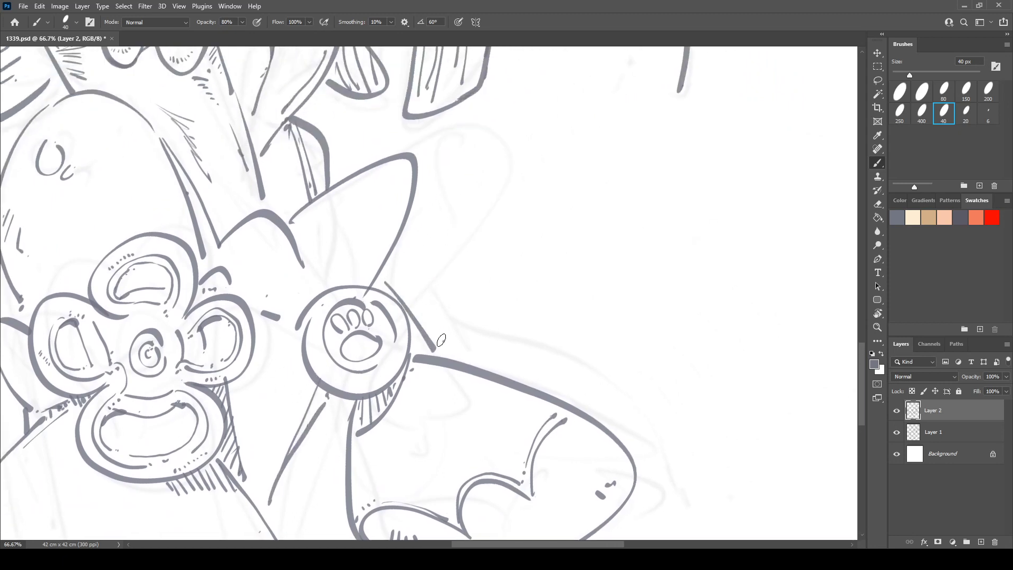
{"action": "key", "text": "ctrl+z"}
{"action": "left_click_drag", "start_coordinate": [386, 270], "coordinate": [442, 354]}
- Reset the canvas rotation and ink a second slanted ribbon edge below the paw-print medallion
{"action": "key", "text": "r"}
{"action": "left_click_drag", "start_coordinate": [530, 393], "coordinate": [512, 407]}
{"action": "left_click_drag", "start_coordinate": [512, 407], "coordinate": [444, 269]}
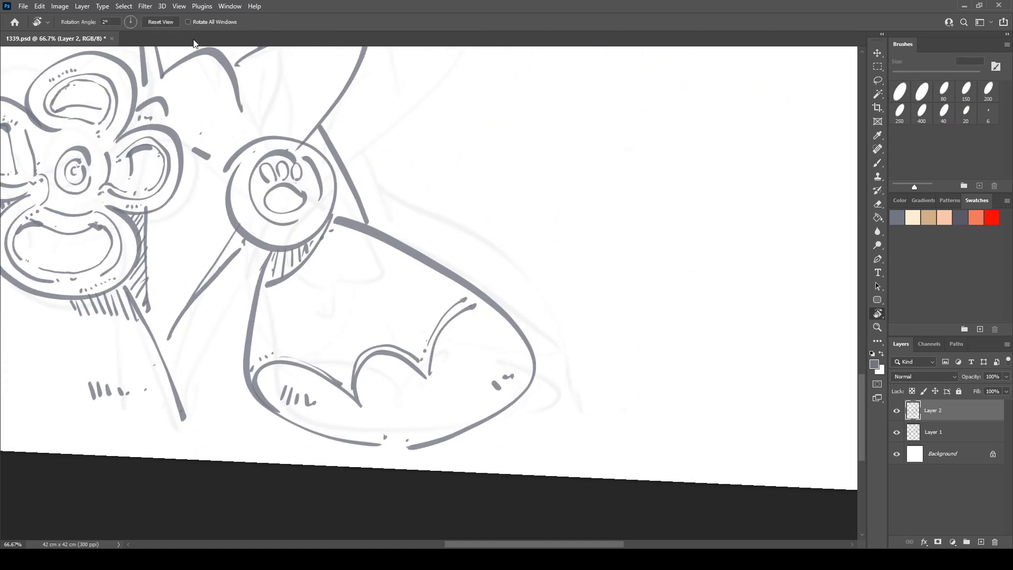
{"action": "left_click", "coordinate": [167, 26]}
{"action": "left_click_drag", "start_coordinate": [210, 317], "coordinate": [411, 360]}
{"action": "key", "text": "b"}
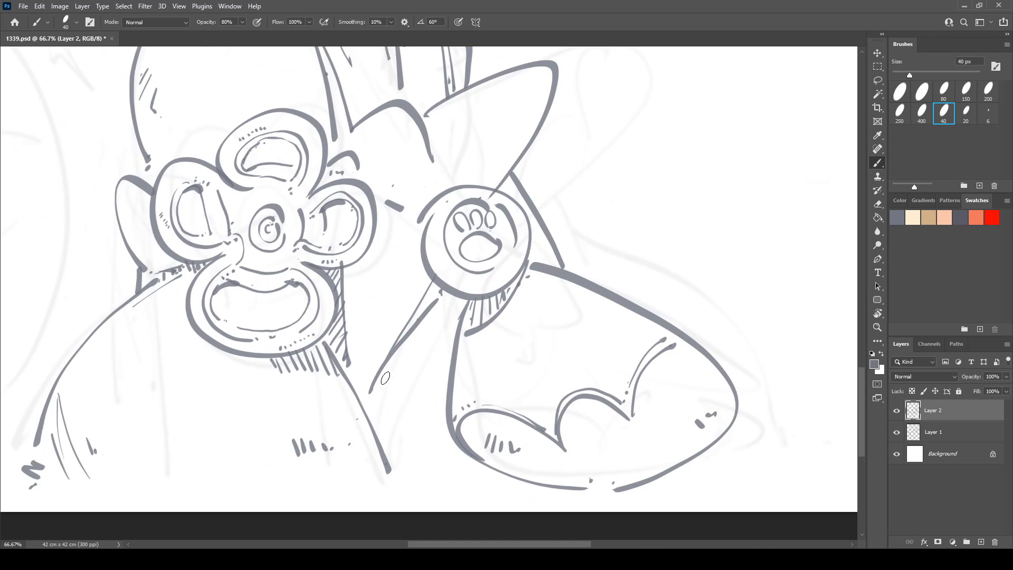
{"action": "mouse_move", "coordinate": [383, 430]}
{"action": "left_mouse_down"}
{"action": "mouse_move", "coordinate": [453, 344]}
{"action": "mouse_move", "coordinate": [447, 361]}
{"action": "left_mouse_up"}
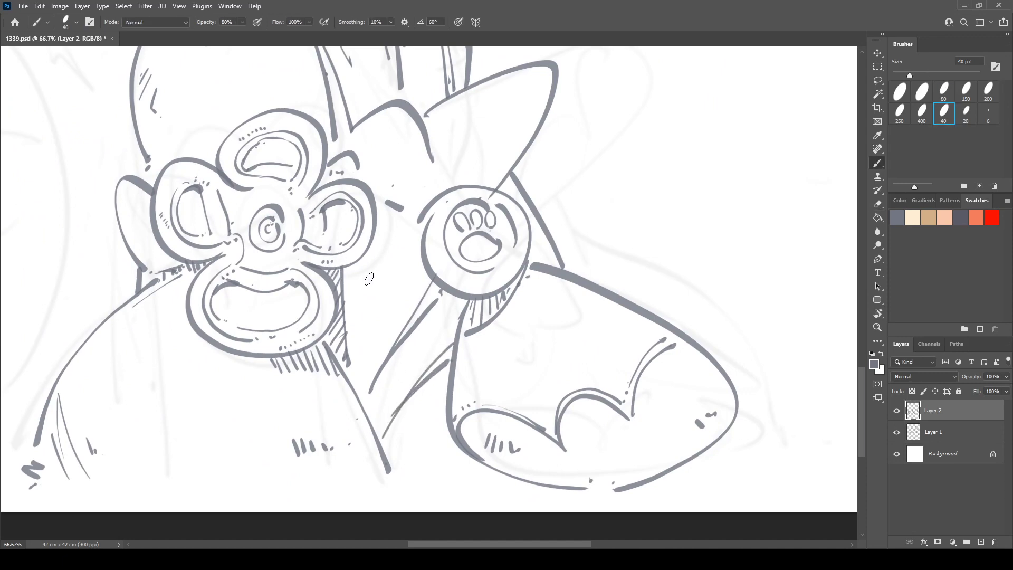
- Hatch the cloth between the two medallions and the narrow triangle beside the paw print, adding accent ticks nearby
{"action": "left_click_drag", "start_coordinate": [369, 253], "coordinate": [395, 290]}
{"action": "left_click_drag", "start_coordinate": [387, 209], "coordinate": [413, 299]}
{"action": "left_click_drag", "start_coordinate": [404, 216], "coordinate": [421, 285]}
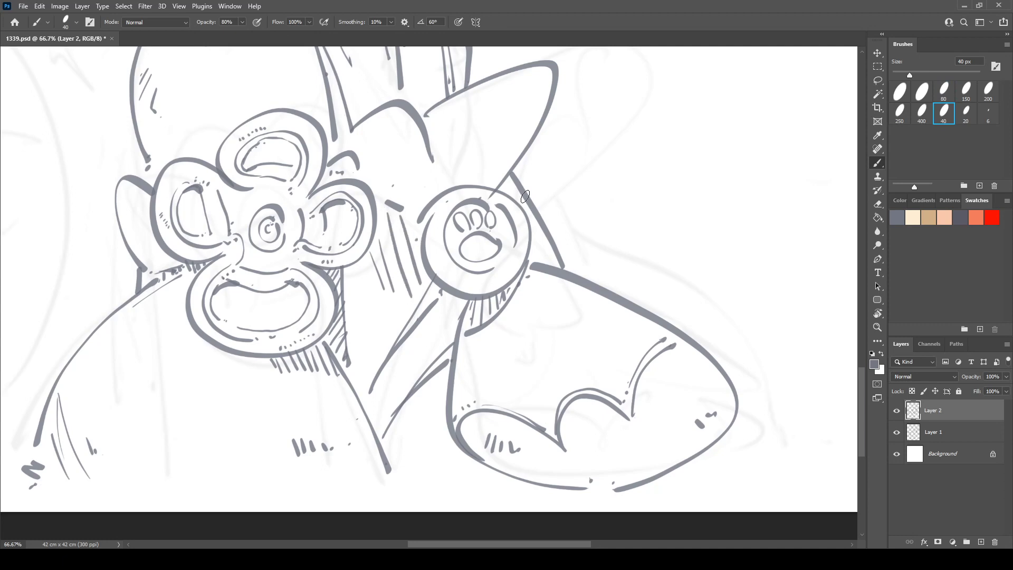
{"action": "left_click_drag", "start_coordinate": [535, 208], "coordinate": [539, 232]}
{"action": "left_click_drag", "start_coordinate": [533, 225], "coordinate": [542, 266]}
{"action": "mouse_move", "coordinate": [385, 372]}
{"action": "left_mouse_down"}
{"action": "mouse_move", "coordinate": [378, 386]}
{"action": "mouse_move", "coordinate": [393, 384]}
{"action": "left_mouse_up"}
{"action": "mouse_move", "coordinate": [453, 359]}
{"action": "left_mouse_down"}
{"action": "mouse_move", "coordinate": [447, 443]}
{"action": "mouse_move", "coordinate": [478, 462]}
{"action": "left_mouse_up"}
{"action": "left_click_drag", "start_coordinate": [618, 459], "coordinate": [628, 473]}
{"action": "left_click_drag", "start_coordinate": [633, 460], "coordinate": [638, 466]}
- Ink the rounded curled tip and the inner contour of the tail beside the character, with small dots at the line break
{"action": "left_click_drag", "start_coordinate": [538, 364], "coordinate": [752, 481]}
{"action": "left_click_drag", "start_coordinate": [267, 511], "coordinate": [365, 404]}
{"action": "mouse_move", "coordinate": [444, 129]}
{"action": "left_mouse_down"}
{"action": "mouse_move", "coordinate": [341, 284]}
{"action": "mouse_move", "coordinate": [331, 325]}
{"action": "left_mouse_up"}
{"action": "mouse_move", "coordinate": [260, 317]}
{"action": "left_mouse_down"}
{"action": "mouse_move", "coordinate": [346, 273]}
{"action": "mouse_move", "coordinate": [363, 280]}
{"action": "mouse_move", "coordinate": [575, 212]}
{"action": "left_mouse_up"}
{"action": "scroll", "coordinate": [463, 242], "scroll_direction": "down", "scroll_amount": 2}
{"action": "scroll", "coordinate": [464, 242], "scroll_direction": "left", "scroll_amount": 2}
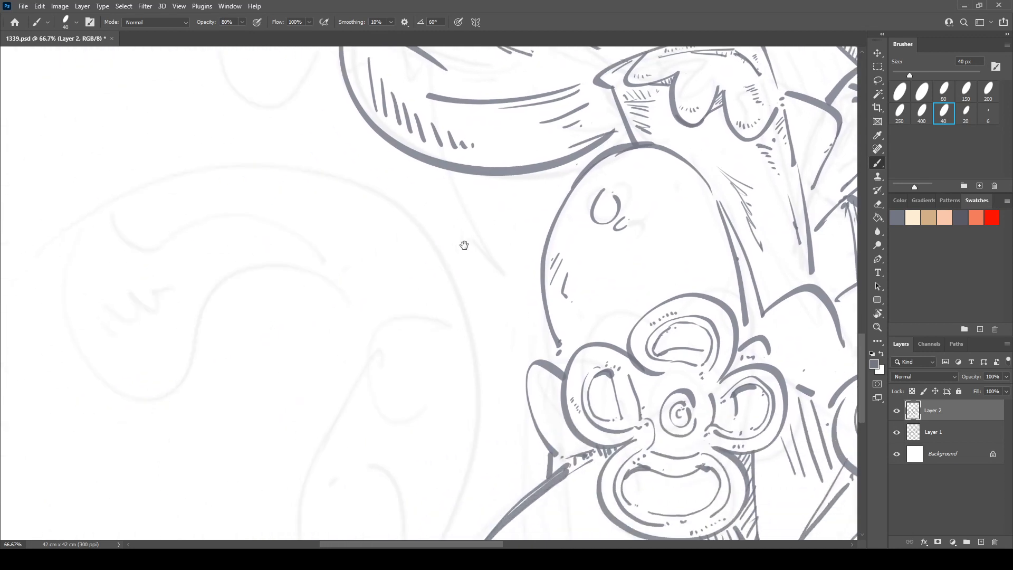
{"action": "mouse_move", "coordinate": [177, 144]}
{"action": "left_mouse_down"}
{"action": "mouse_move", "coordinate": [136, 220]}
{"action": "mouse_move", "coordinate": [269, 283]}
{"action": "mouse_move", "coordinate": [311, 201]}
{"action": "left_mouse_up"}
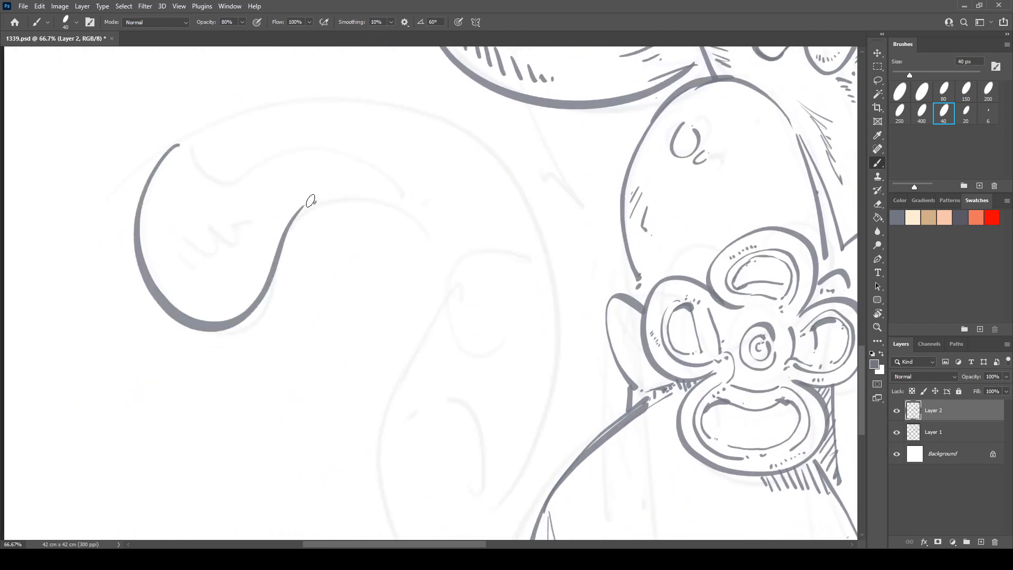
{"action": "scroll", "coordinate": [356, 199], "scroll_direction": "down", "scroll_amount": 2}
{"action": "mouse_move", "coordinate": [343, 122]}
{"action": "left_mouse_down"}
{"action": "mouse_move", "coordinate": [443, 185]}
{"action": "mouse_move", "coordinate": [444, 222]}
{"action": "mouse_move", "coordinate": [371, 431]}
{"action": "mouse_move", "coordinate": [434, 514]}
{"action": "left_mouse_up"}
{"action": "scroll", "coordinate": [447, 400], "scroll_direction": "up", "scroll_amount": 3}
{"action": "scroll", "coordinate": [448, 400], "scroll_direction": "left", "scroll_amount": 1}
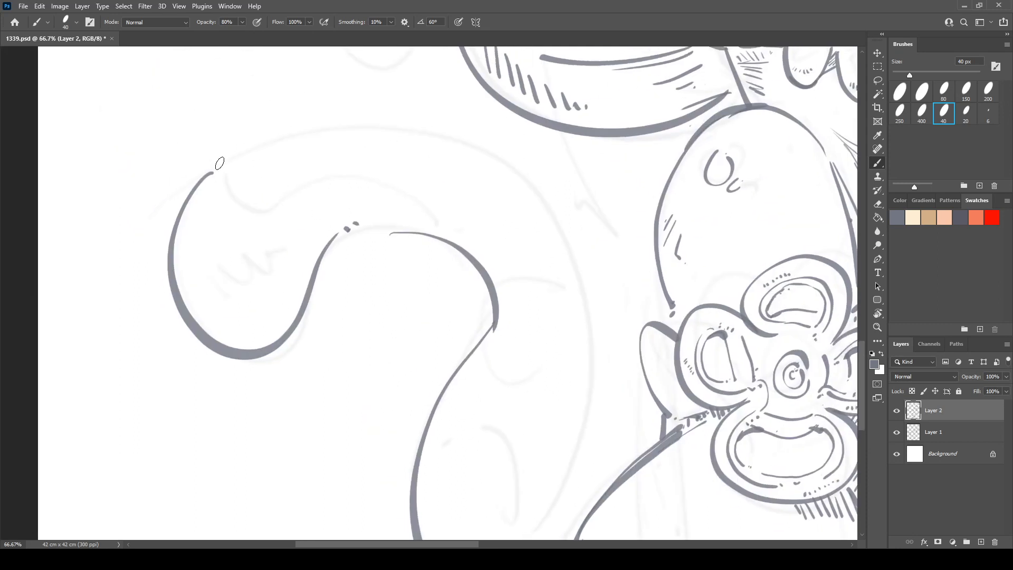
{"action": "mouse_move", "coordinate": [219, 164]}
{"action": "left_mouse_down"}
{"action": "mouse_move", "coordinate": [375, 135]}
{"action": "mouse_move", "coordinate": [585, 239]}
{"action": "mouse_move", "coordinate": [561, 511]}
{"action": "left_mouse_up"}
{"action": "scroll", "coordinate": [521, 373], "scroll_direction": "right", "scroll_amount": 5}
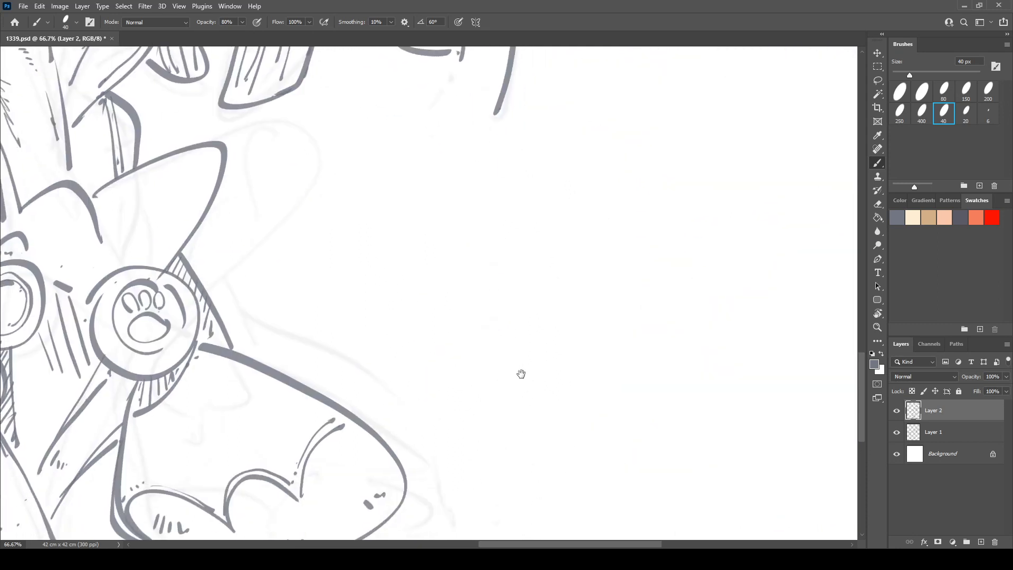
{"action": "left_click_drag", "start_coordinate": [522, 373], "coordinate": [707, 184]}
{"action": "left_click_drag", "start_coordinate": [369, 222], "coordinate": [835, 396]}
{"action": "left_click_drag", "start_coordinate": [439, 201], "coordinate": [579, 248]}
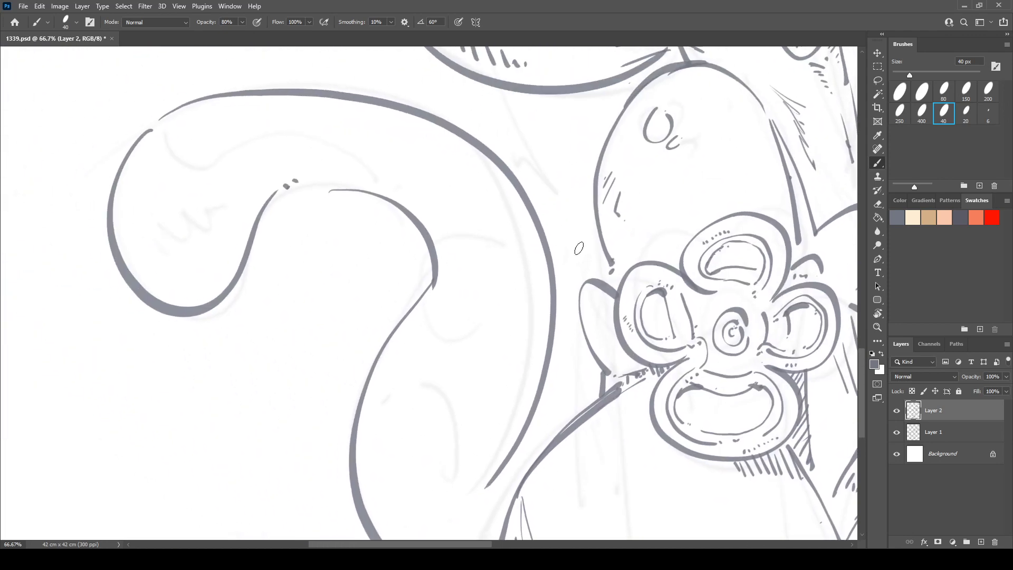
{"action": "left_click_drag", "start_coordinate": [551, 348], "coordinate": [543, 255]}
{"action": "left_click_drag", "start_coordinate": [499, 184], "coordinate": [523, 265]}
{"action": "key", "text": "ctrl+z"}
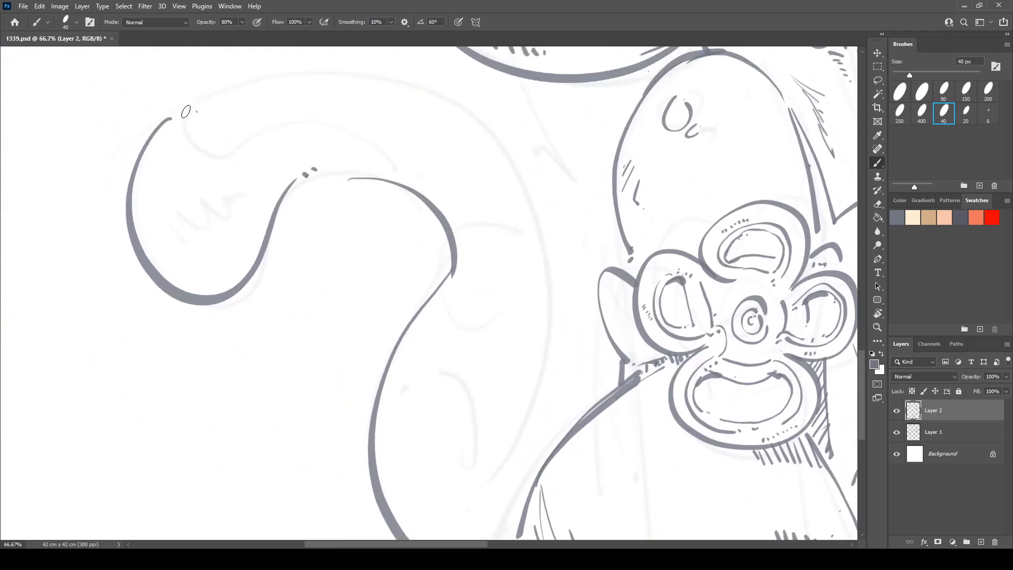
- Ink the tail's long outer contour from the curled tip down to its base and clean up the lower end
{"action": "mouse_move", "coordinate": [191, 110]}
{"action": "left_mouse_down"}
{"action": "mouse_move", "coordinate": [277, 70]}
{"action": "mouse_move", "coordinate": [447, 101]}
{"action": "mouse_move", "coordinate": [544, 253]}
{"action": "mouse_move", "coordinate": [472, 510]}
{"action": "left_mouse_up"}
{"action": "key", "text": "e"}
{"action": "mouse_move", "coordinate": [521, 426]}
{"action": "left_mouse_down"}
{"action": "mouse_move", "coordinate": [525, 493]}
{"action": "mouse_move", "coordinate": [497, 470]}
{"action": "left_mouse_up"}
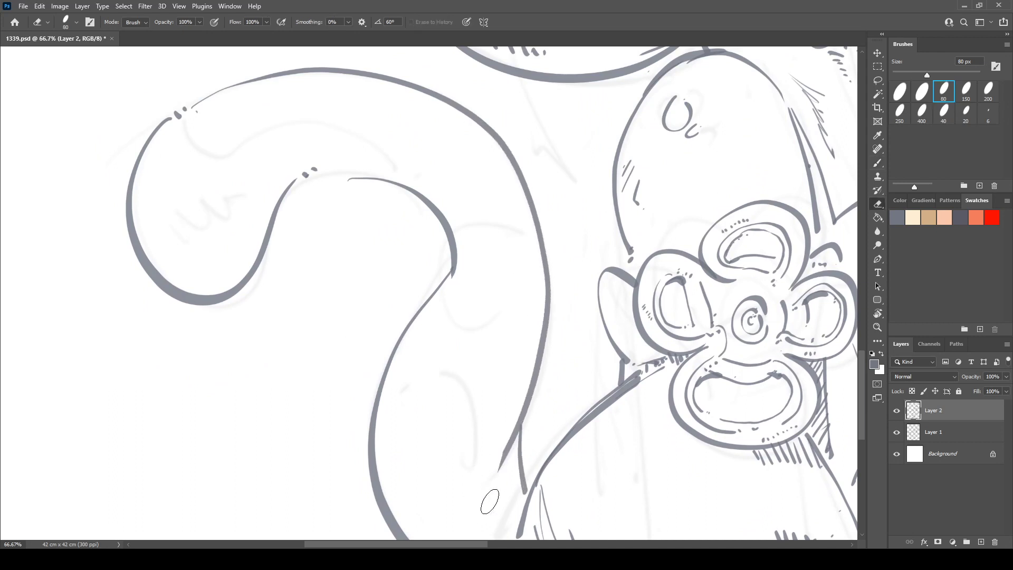
{"action": "key", "text": "b"}
{"action": "left_click", "coordinate": [505, 476]}
- Ink a wavy marking line across the curled tail tip, then add fur ticks inside the tip and fine strands along the upper curve
{"action": "left_click_drag", "start_coordinate": [450, 318], "coordinate": [533, 381]}
{"action": "left_click_drag", "start_coordinate": [261, 190], "coordinate": [464, 239]}
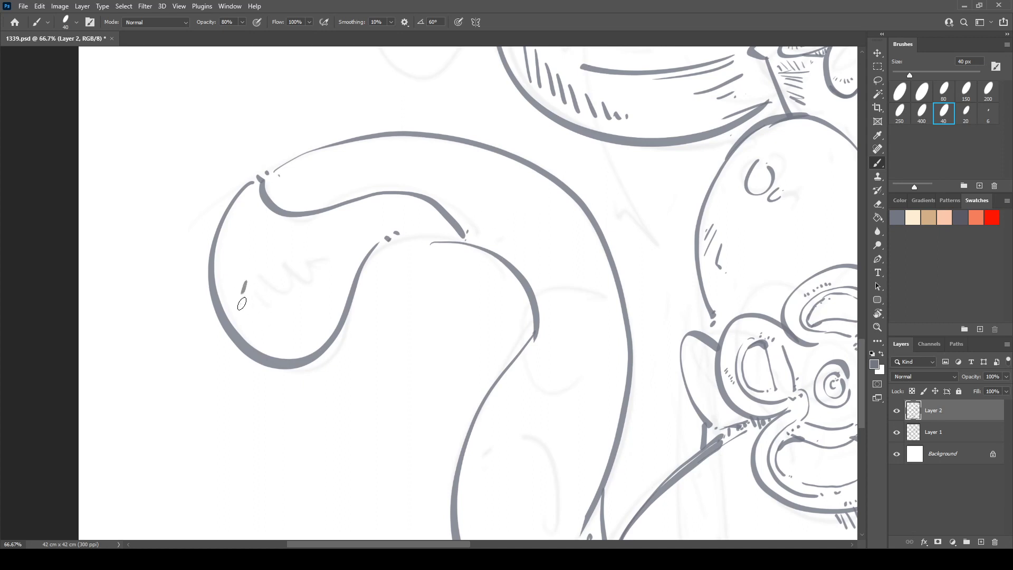
{"action": "mouse_move", "coordinate": [241, 304]}
{"action": "left_mouse_down"}
{"action": "mouse_move", "coordinate": [280, 309]}
{"action": "mouse_move", "coordinate": [299, 288]}
{"action": "left_mouse_up"}
{"action": "left_click_drag", "start_coordinate": [278, 343], "coordinate": [310, 325]}
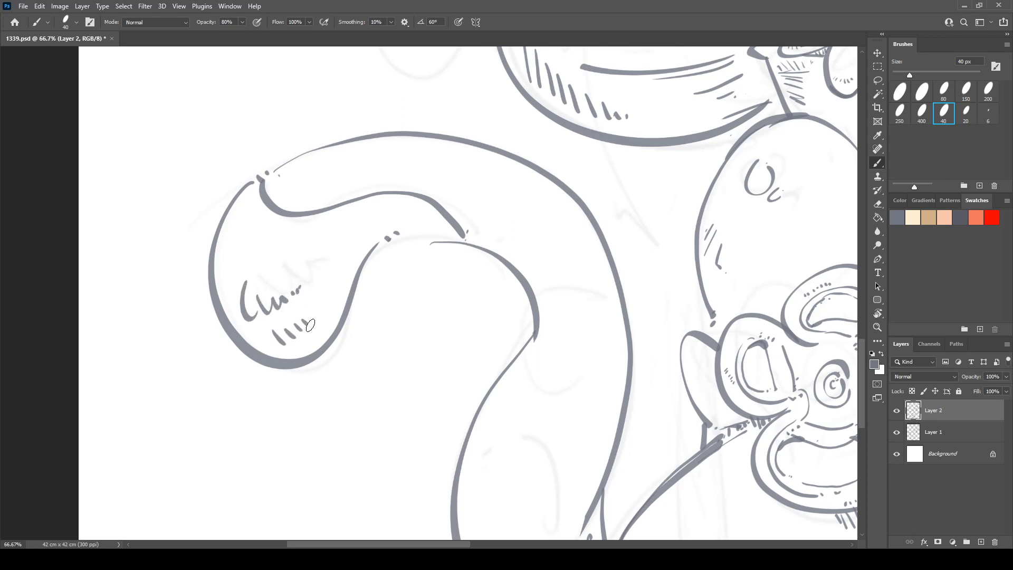
{"action": "left_click_drag", "start_coordinate": [394, 149], "coordinate": [472, 168]}
{"action": "mouse_move", "coordinate": [469, 158]}
{"action": "left_mouse_down"}
{"action": "mouse_move", "coordinate": [511, 194]}
{"action": "mouse_move", "coordinate": [528, 190]}
{"action": "left_mouse_up"}
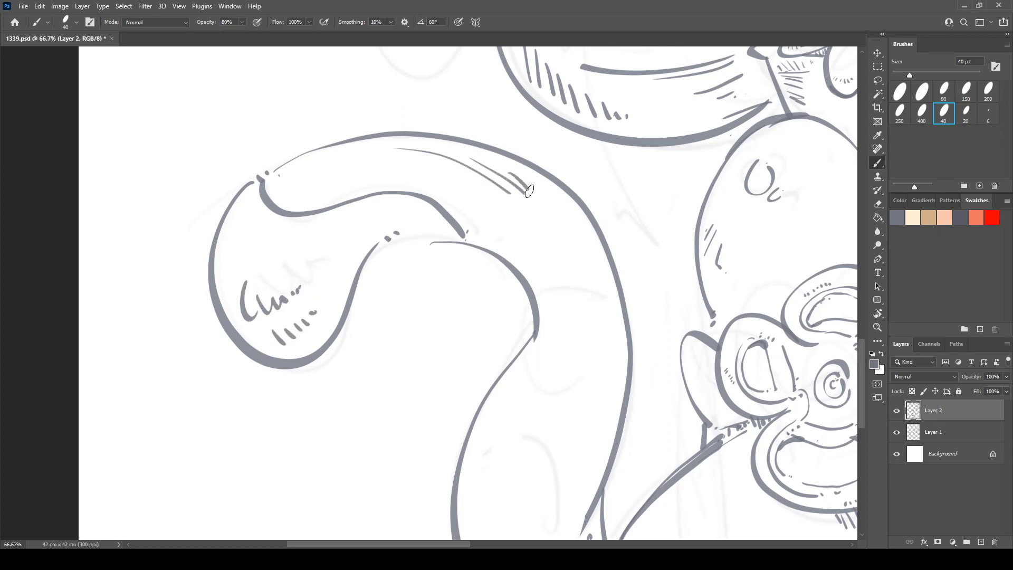
- Ink an arched marking with a wavy lower edge across the tail's bend, clean its overlap with the contour, and add ticks above
{"action": "mouse_move", "coordinate": [549, 300]}
{"action": "left_mouse_down"}
{"action": "mouse_move", "coordinate": [523, 242]}
{"action": "mouse_move", "coordinate": [546, 224]}
{"action": "mouse_move", "coordinate": [591, 248]}
{"action": "left_mouse_up"}
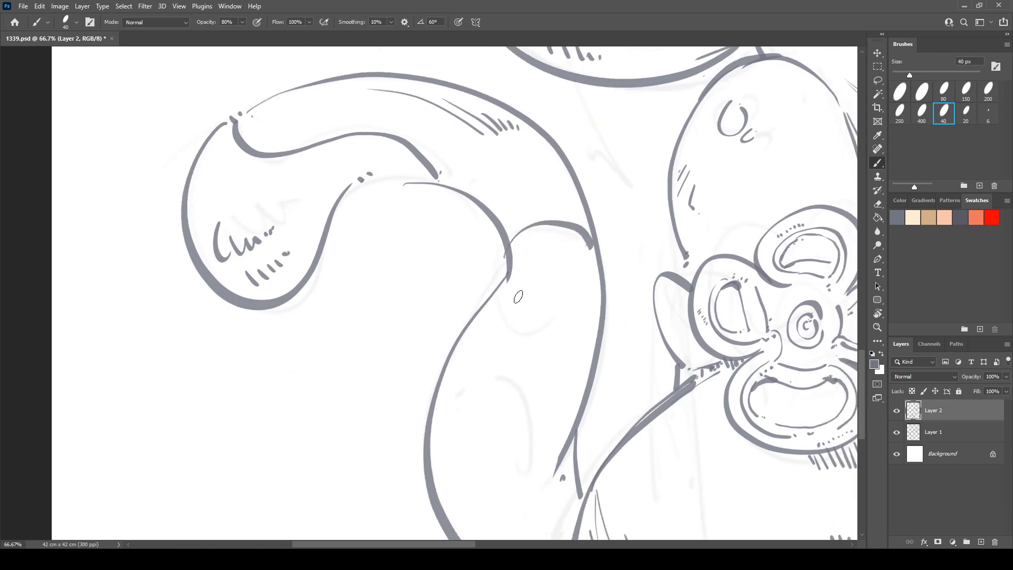
{"action": "mouse_move", "coordinate": [498, 294]}
{"action": "left_mouse_down"}
{"action": "mouse_move", "coordinate": [516, 331]}
{"action": "mouse_move", "coordinate": [585, 315]}
{"action": "left_mouse_up"}
{"action": "key", "text": "e"}
{"action": "left_click_drag", "start_coordinate": [585, 252], "coordinate": [596, 248]}
{"action": "key", "text": "b"}
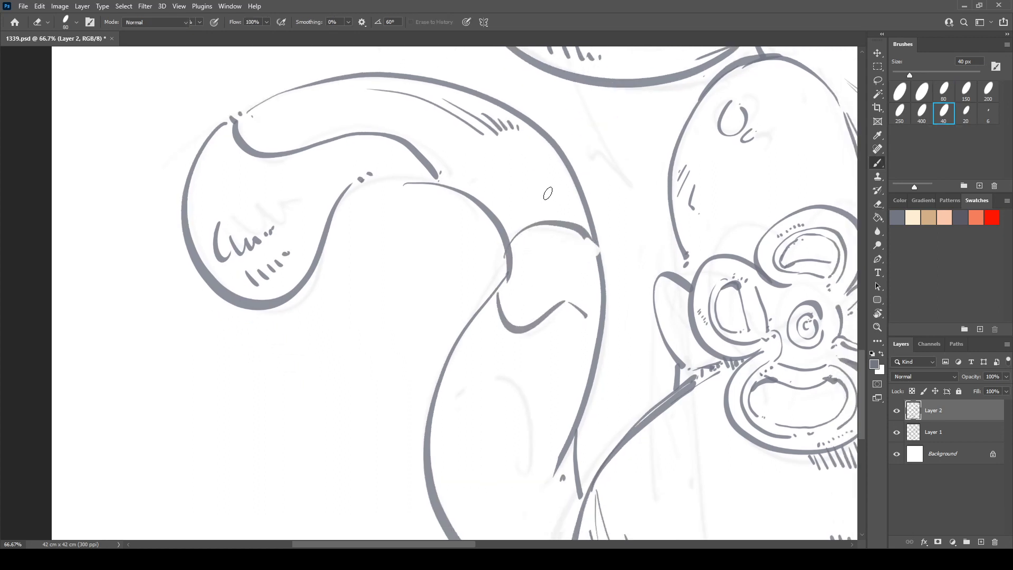
{"action": "left_click_drag", "start_coordinate": [553, 192], "coordinate": [569, 203]}
{"action": "key", "text": "e"}
{"action": "mouse_move", "coordinate": [590, 246]}
{"action": "left_mouse_down"}
{"action": "mouse_move", "coordinate": [601, 246]}
{"action": "mouse_move", "coordinate": [600, 272]}
{"action": "left_mouse_up"}
{"action": "key", "text": "b"}
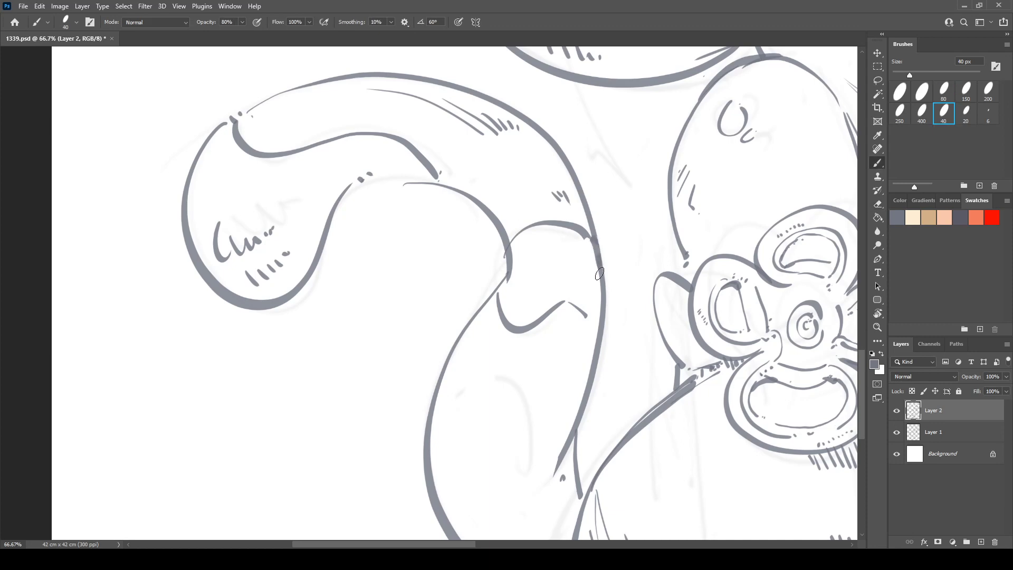
- Ink a hooked arch marking on the lower tail and hatch the shadow beside the tail's outer base
{"action": "mouse_move", "coordinate": [492, 396]}
{"action": "left_mouse_down"}
{"action": "mouse_move", "coordinate": [517, 287]}
{"action": "mouse_move", "coordinate": [558, 311]}
{"action": "mouse_move", "coordinate": [530, 454]}
{"action": "left_mouse_up"}
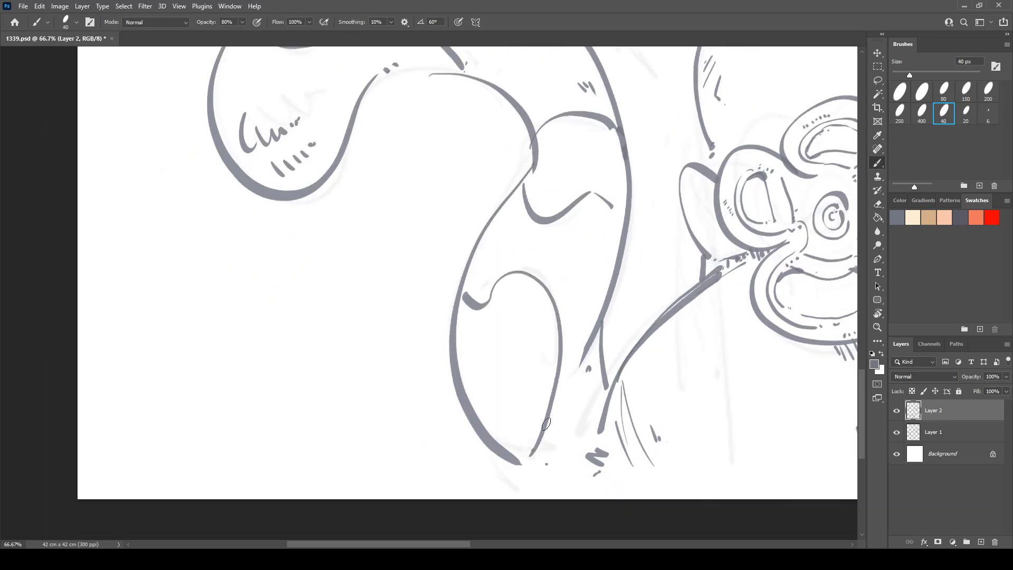
{"action": "left_click_drag", "start_coordinate": [601, 338], "coordinate": [572, 384]}
{"action": "mouse_move", "coordinate": [602, 350]}
{"action": "left_mouse_down"}
{"action": "mouse_move", "coordinate": [564, 407]}
{"action": "mouse_move", "coordinate": [569, 427]}
{"action": "left_mouse_up"}
{"action": "left_click_drag", "start_coordinate": [603, 372], "coordinate": [579, 438]}
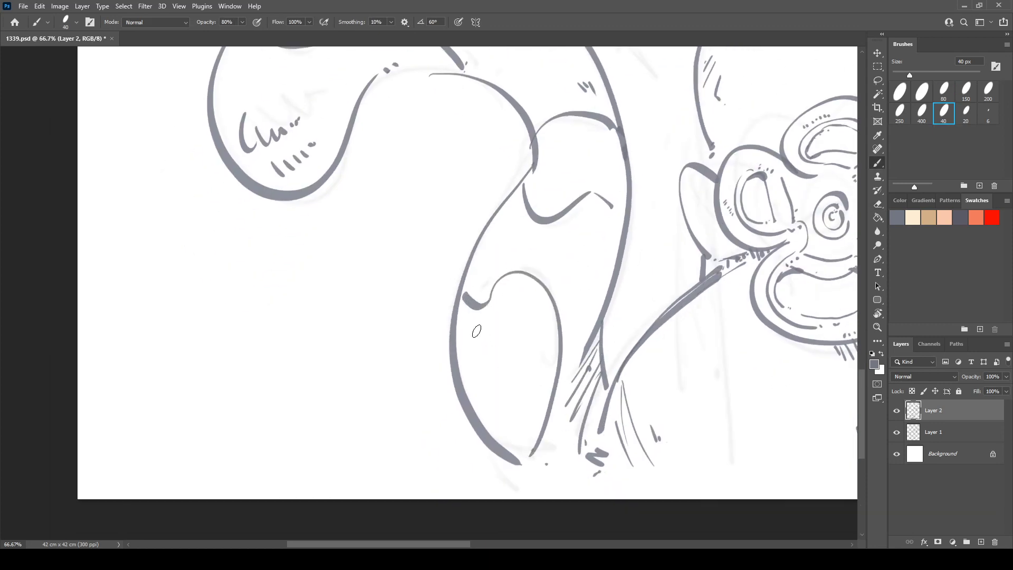
- Hatch the bottom of the tail with long tapering strokes running from the lower marking to the outer base
{"action": "left_click_drag", "start_coordinate": [468, 338], "coordinate": [496, 448]}
{"action": "left_click_drag", "start_coordinate": [477, 360], "coordinate": [509, 451]}
{"action": "left_click_drag", "start_coordinate": [492, 376], "coordinate": [522, 451]}
{"action": "left_click_drag", "start_coordinate": [502, 388], "coordinate": [531, 453]}
{"action": "left_click_drag", "start_coordinate": [518, 404], "coordinate": [544, 446]}
{"action": "left_click_drag", "start_coordinate": [537, 425], "coordinate": [568, 459]}
{"action": "mouse_move", "coordinate": [554, 417]}
{"action": "left_mouse_down"}
{"action": "mouse_move", "coordinate": [575, 458]}
{"action": "mouse_move", "coordinate": [590, 451]}
{"action": "left_mouse_up"}
- Hatch the inner bends of the tail and clean up overlaps, adding small ticks at the peak of the wavy marking
{"action": "left_click_drag", "start_coordinate": [541, 253], "coordinate": [502, 364]}
{"action": "left_click_drag", "start_coordinate": [483, 280], "coordinate": [508, 275]}
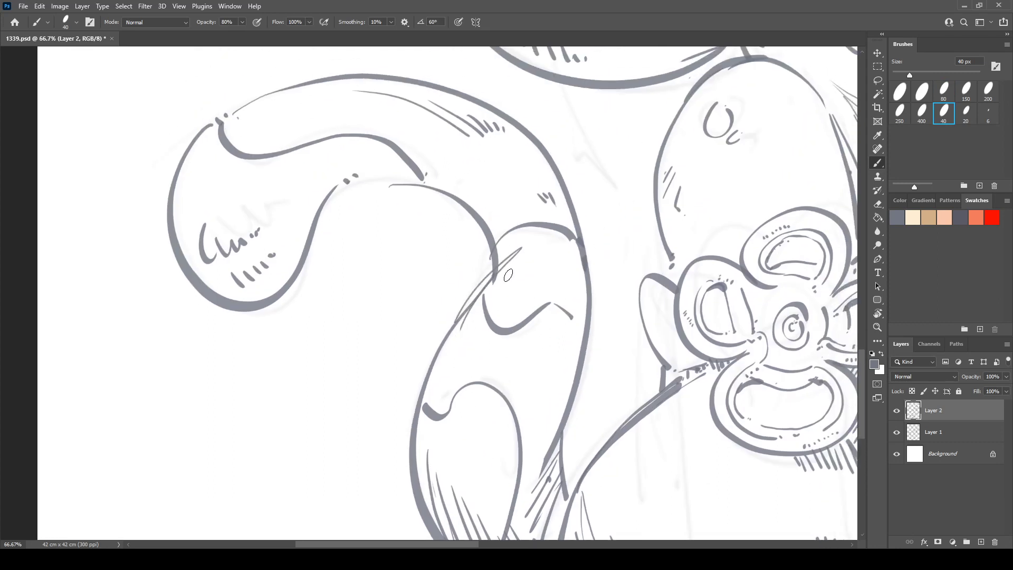
{"action": "key", "text": "e"}
{"action": "key", "text": "b"}
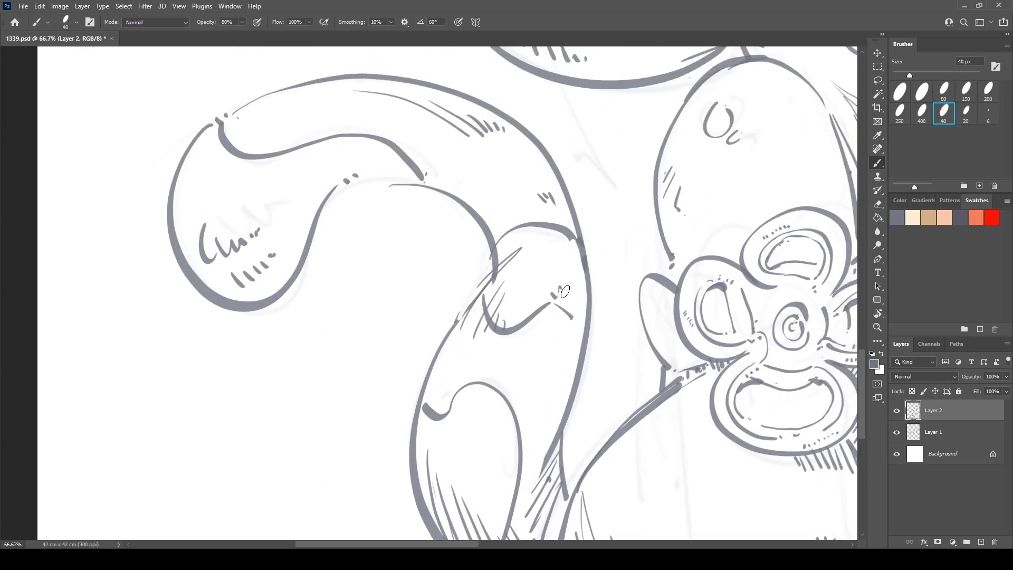
{"action": "scroll", "coordinate": [338, 261], "scroll_direction": "up", "scroll_amount": 2}
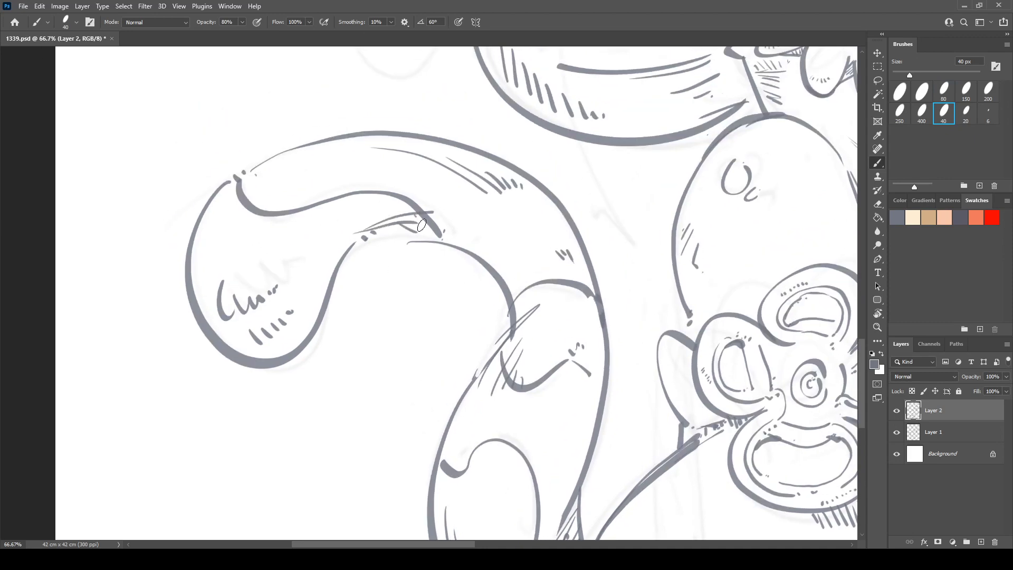
- Review the whole drawing's proportions in both mirrored and normal canvas views
{"action": "left_click_drag", "start_coordinate": [522, 211], "coordinate": [370, 344]}
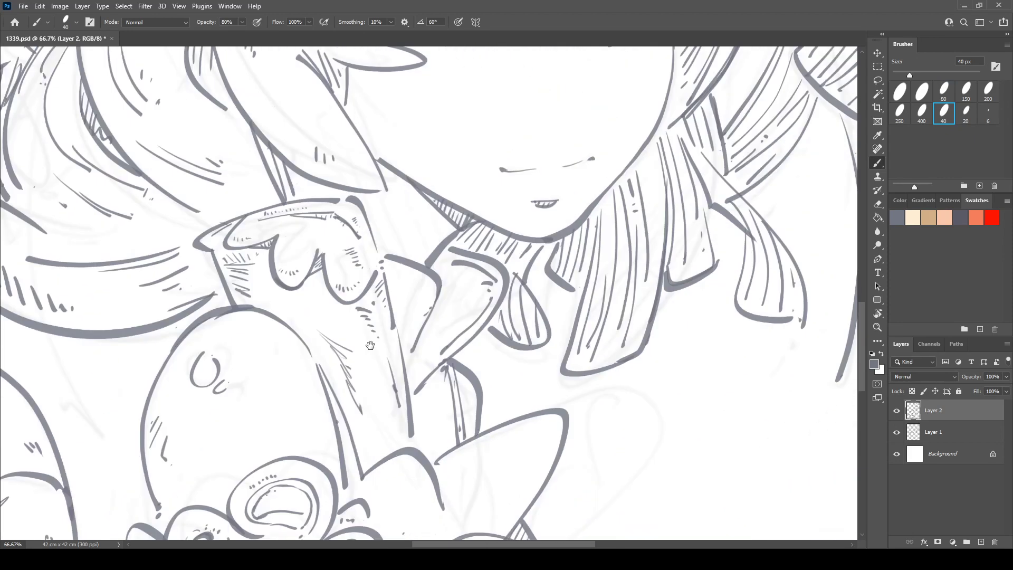
{"action": "left_click_drag", "start_coordinate": [475, 317], "coordinate": [414, 211]}
{"action": "scroll", "coordinate": [478, 233], "scroll_direction": "up", "scroll_amount": 8}
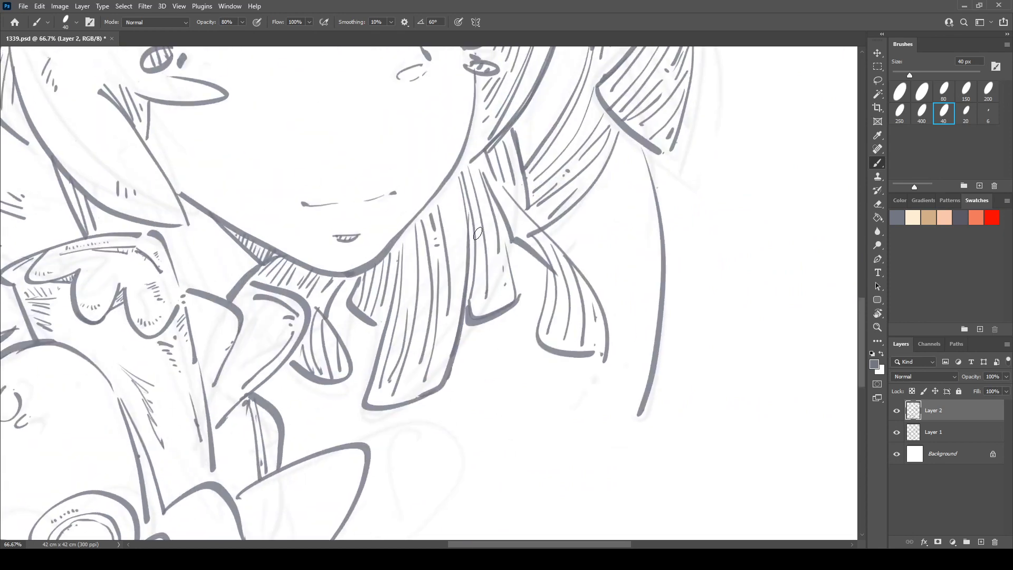
{"action": "scroll", "coordinate": [478, 235], "scroll_direction": "down", "scroll_amount": 3}
{"action": "key", "text": "ctrl+shift+h"}
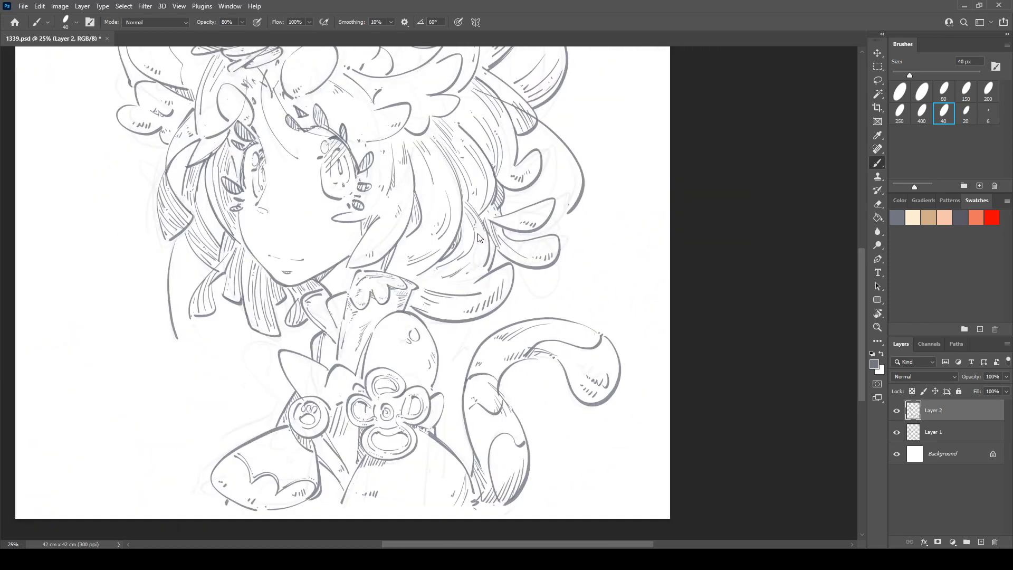
{"action": "key", "text": "h"}
{"action": "scroll", "coordinate": [479, 237], "scroll_direction": "down", "scroll_amount": 1}
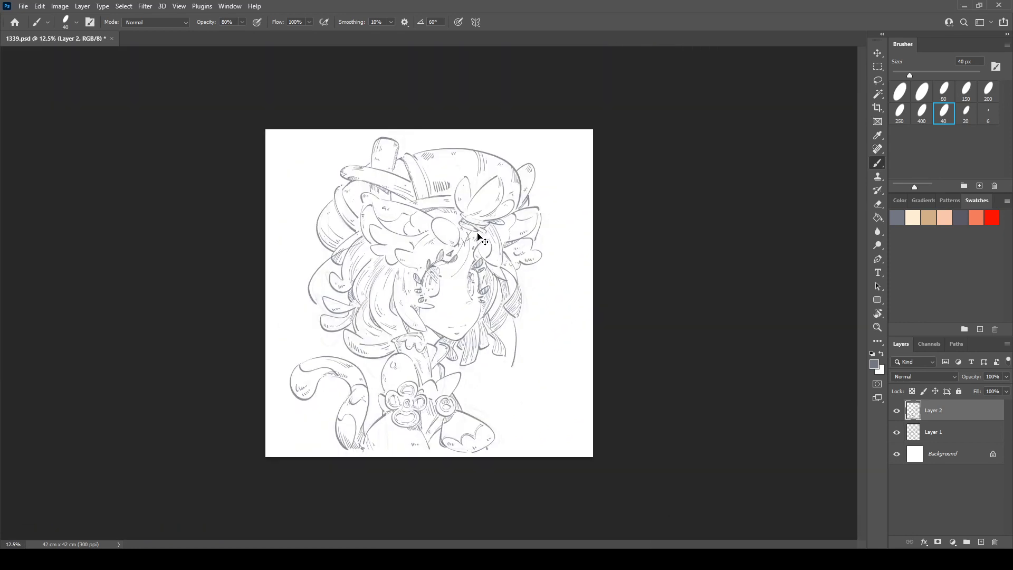
{"action": "scroll", "coordinate": [477, 232], "scroll_direction": "up", "scroll_amount": 3}
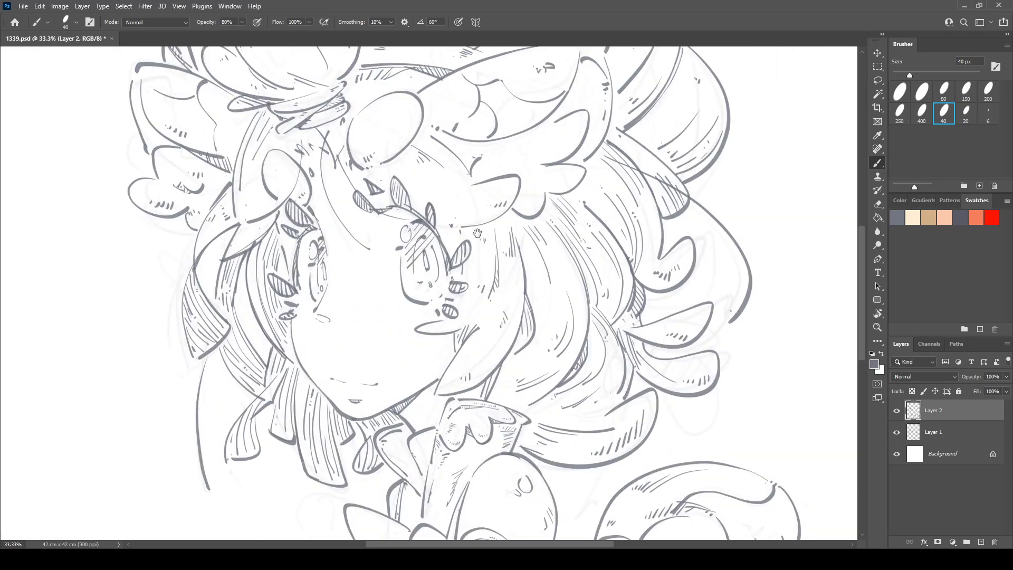
- Ink a sloping edge behind the large scalloped shape below the paw-print medallion and hatch the area beneath it
{"action": "left_click_drag", "start_coordinate": [477, 369], "coordinate": [627, 114]}
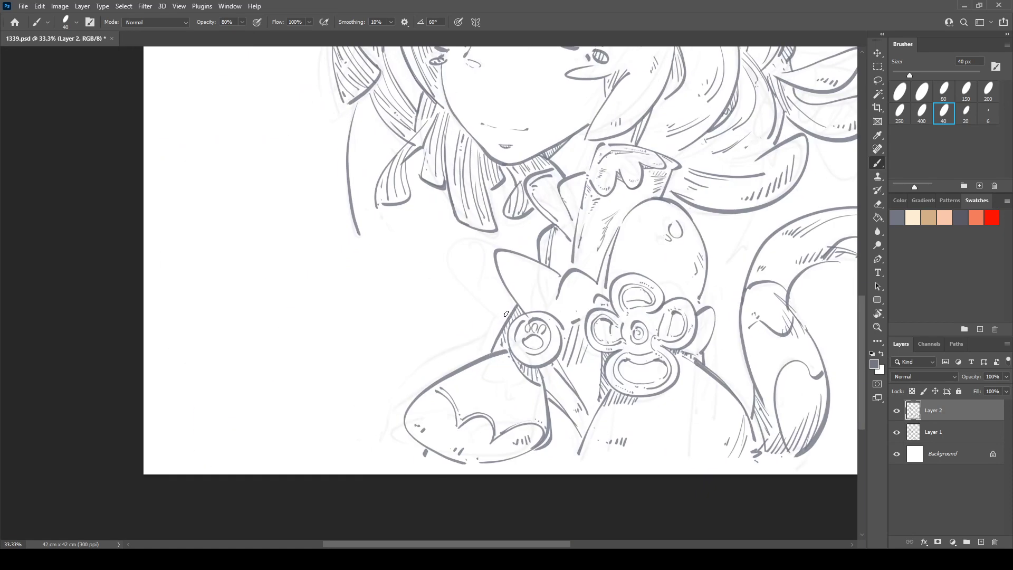
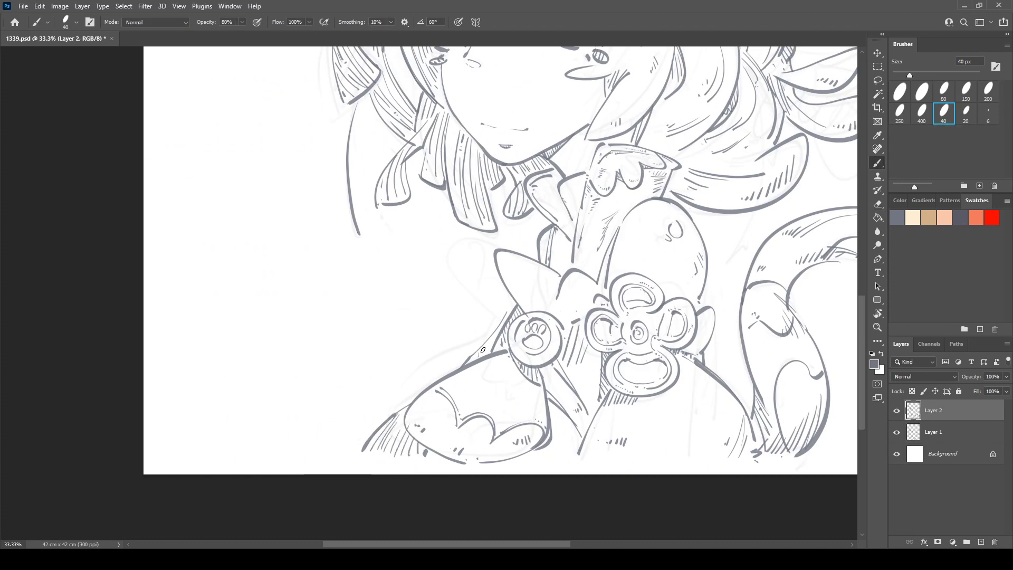
{"action": "scroll", "coordinate": [516, 303], "scroll_direction": "up", "scroll_amount": 10}
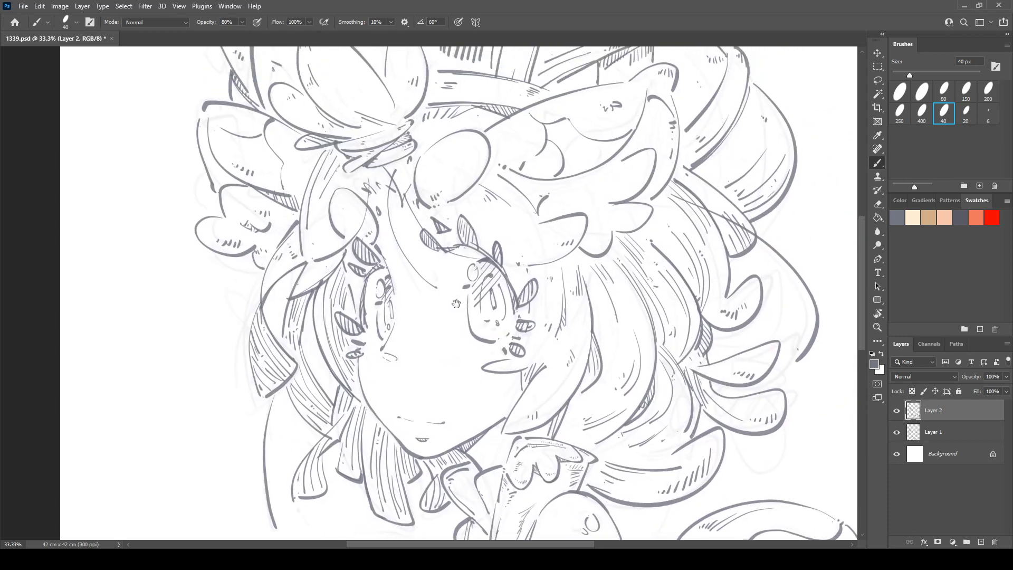
- Duplicate Layer 2, hide the original, and choose the 80 px brush for heavier outer contours
{"action": "key", "text": "ctrl+plus"}
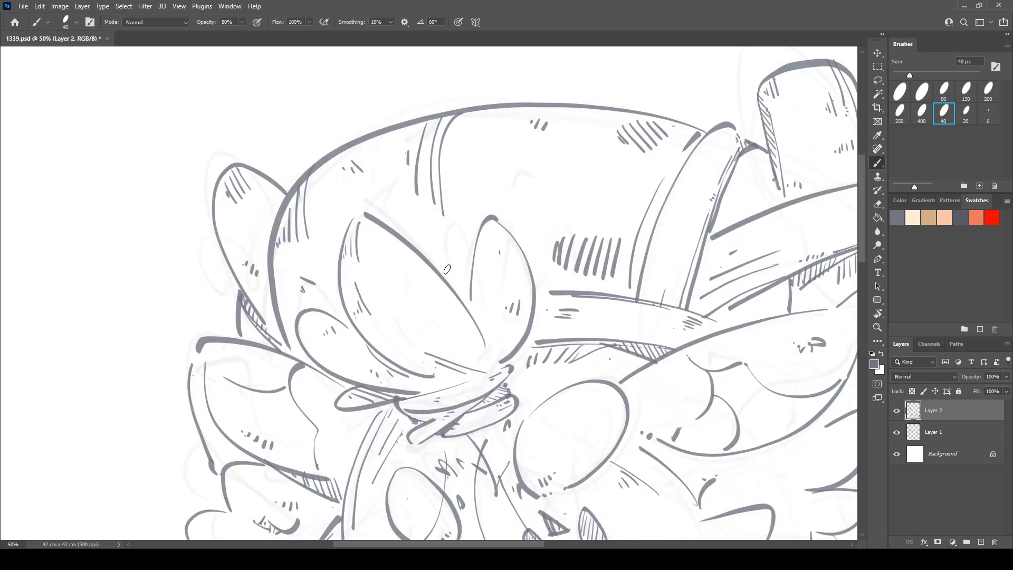
{"action": "key", "text": "ctrl+j"}
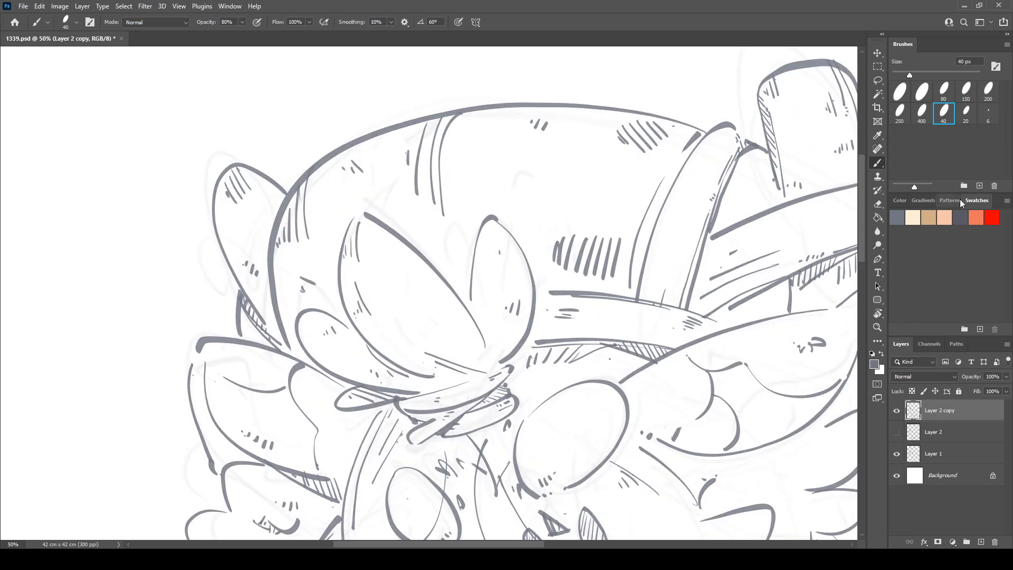
{"action": "left_click", "coordinate": [942, 91]}
{"action": "key", "text": "ctrl+plus"}
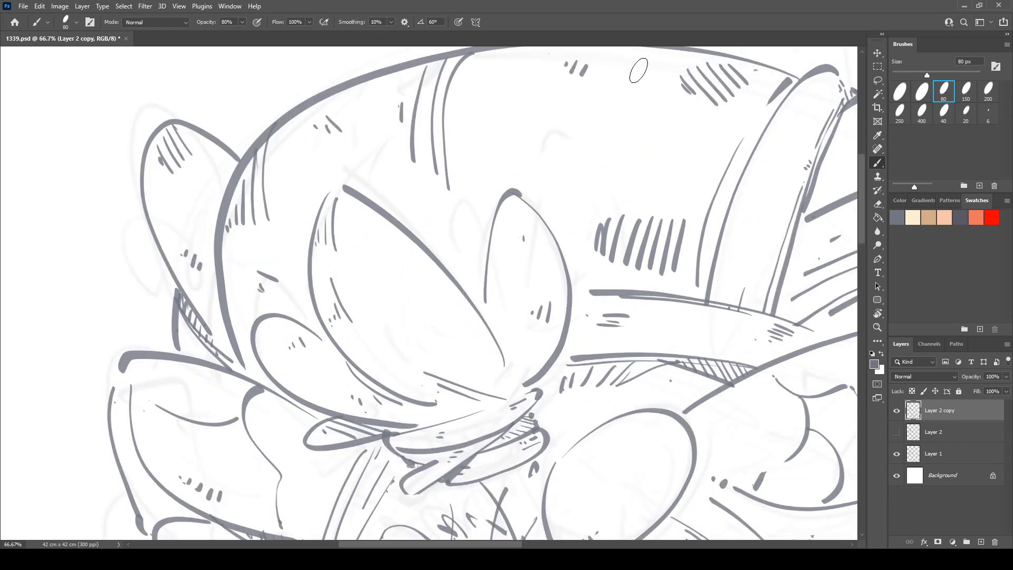
- Thicken the outer contour of the rounded shape protruding behind the front of the hat
{"action": "left_click_drag", "start_coordinate": [264, 198], "coordinate": [365, 301]}
{"action": "mouse_move", "coordinate": [268, 247]}
{"action": "left_mouse_down"}
{"action": "mouse_move", "coordinate": [335, 152]}
{"action": "mouse_move", "coordinate": [305, 190]}
{"action": "mouse_move", "coordinate": [344, 309]}
{"action": "left_mouse_up"}
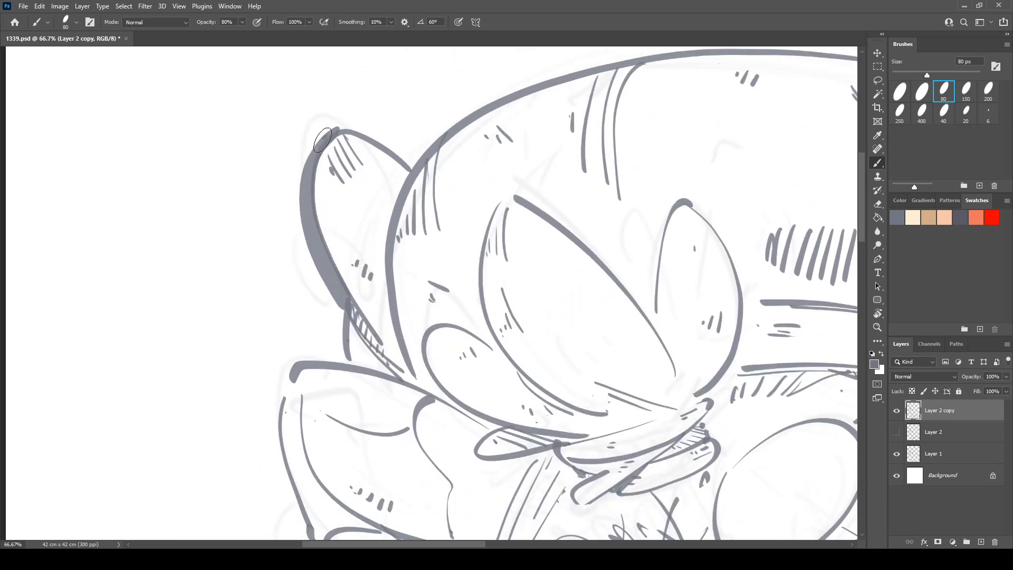
{"action": "mouse_move", "coordinate": [323, 140]}
{"action": "left_mouse_down"}
{"action": "mouse_move", "coordinate": [305, 178]}
{"action": "mouse_move", "coordinate": [308, 230]}
{"action": "mouse_move", "coordinate": [342, 310]}
{"action": "left_mouse_up"}
{"action": "key", "text": "r"}
{"action": "mouse_move", "coordinate": [339, 159]}
{"action": "left_mouse_down"}
{"action": "mouse_move", "coordinate": [330, 172]}
{"action": "mouse_move", "coordinate": [374, 272]}
{"action": "mouse_move", "coordinate": [377, 304]}
{"action": "left_mouse_up"}
{"action": "key", "text": "r"}
- Thicken the short connecting edge beneath that rounded shape and the outer corner of the pointed ear-like ornament below it
{"action": "mouse_move", "coordinate": [607, 257]}
{"action": "left_mouse_down"}
{"action": "mouse_move", "coordinate": [578, 180]}
{"action": "mouse_move", "coordinate": [374, 114]}
{"action": "mouse_move", "coordinate": [338, 129]}
{"action": "mouse_move", "coordinate": [362, 216]}
{"action": "mouse_move", "coordinate": [393, 272]}
{"action": "mouse_move", "coordinate": [423, 287]}
{"action": "mouse_move", "coordinate": [451, 270]}
{"action": "left_mouse_up"}
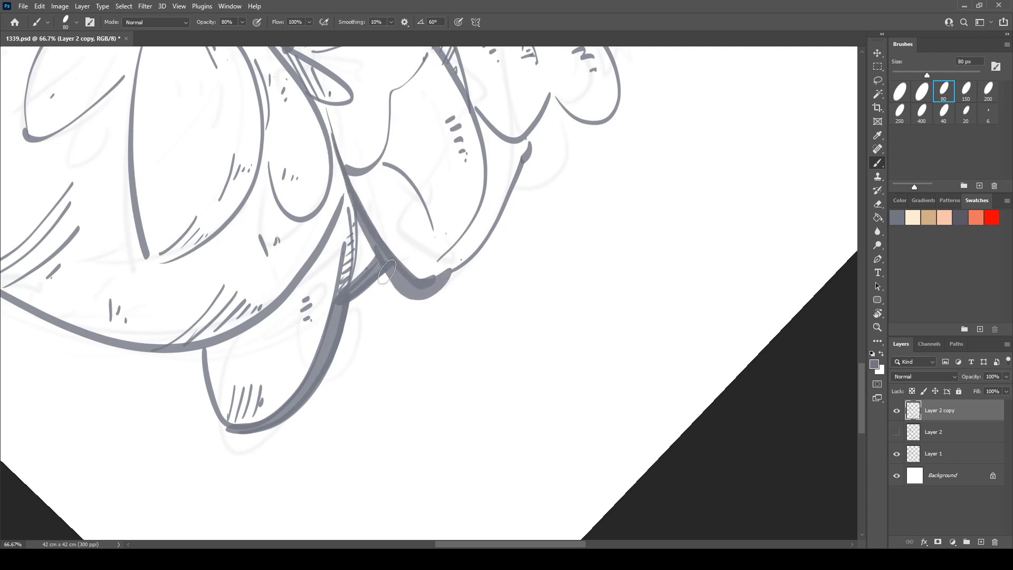
{"action": "mouse_move", "coordinate": [415, 299]}
{"action": "left_mouse_down"}
{"action": "mouse_move", "coordinate": [448, 235]}
{"action": "mouse_move", "coordinate": [322, 221]}
{"action": "mouse_move", "coordinate": [310, 255]}
{"action": "mouse_move", "coordinate": [357, 319]}
{"action": "mouse_move", "coordinate": [396, 327]}
{"action": "left_mouse_up"}
{"action": "key", "text": "r"}
{"action": "key", "text": "b"}
{"action": "mouse_move", "coordinate": [312, 233]}
{"action": "left_mouse_down"}
{"action": "mouse_move", "coordinate": [360, 339]}
{"action": "mouse_move", "coordinate": [381, 357]}
{"action": "mouse_move", "coordinate": [403, 360]}
{"action": "left_mouse_up"}
{"action": "key", "text": "space"}
{"action": "left_click_drag", "start_coordinate": [392, 332], "coordinate": [334, 215]}
- Thicken the lower edge of the ear-like ornament and the scalloped outline of the fluffy tuft beneath it
{"action": "key", "text": "r"}
{"action": "mouse_move", "coordinate": [342, 194]}
{"action": "left_mouse_down"}
{"action": "mouse_move", "coordinate": [351, 221]}
{"action": "mouse_move", "coordinate": [336, 240]}
{"action": "mouse_move", "coordinate": [363, 283]}
{"action": "mouse_move", "coordinate": [333, 250]}
{"action": "mouse_move", "coordinate": [338, 327]}
{"action": "mouse_move", "coordinate": [381, 329]}
{"action": "mouse_move", "coordinate": [387, 378]}
{"action": "mouse_move", "coordinate": [407, 387]}
{"action": "mouse_move", "coordinate": [435, 374]}
{"action": "mouse_move", "coordinate": [461, 308]}
{"action": "mouse_move", "coordinate": [459, 271]}
{"action": "left_mouse_up"}
{"action": "key", "text": "b"}
{"action": "key", "text": "r"}
{"action": "key", "text": "b"}
{"action": "key", "text": "ctrl+z"}
{"action": "mouse_move", "coordinate": [381, 323]}
{"action": "left_mouse_down"}
{"action": "mouse_move", "coordinate": [376, 376]}
{"action": "mouse_move", "coordinate": [443, 376]}
{"action": "mouse_move", "coordinate": [463, 308]}
{"action": "mouse_move", "coordinate": [373, 351]}
{"action": "mouse_move", "coordinate": [381, 388]}
{"action": "mouse_move", "coordinate": [438, 377]}
{"action": "mouse_move", "coordinate": [463, 289]}
{"action": "mouse_move", "coordinate": [357, 299]}
{"action": "left_mouse_up"}
{"action": "key", "text": "ctrl+z"}
{"action": "key", "text": "r"}
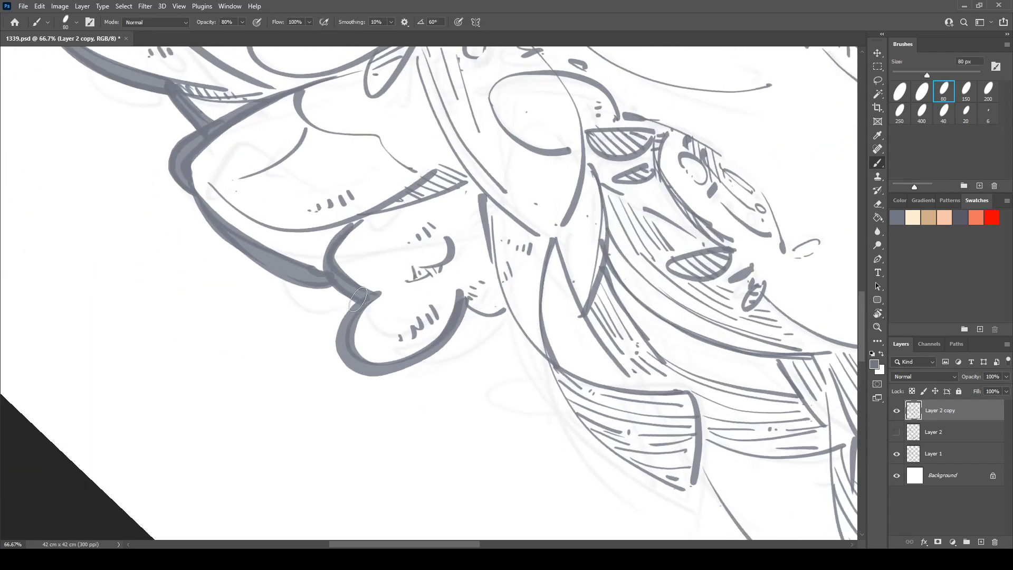
{"action": "mouse_move", "coordinate": [347, 368]}
{"action": "left_mouse_down"}
{"action": "mouse_move", "coordinate": [367, 377]}
{"action": "mouse_move", "coordinate": [409, 367]}
{"action": "mouse_move", "coordinate": [464, 320]}
{"action": "left_mouse_up"}
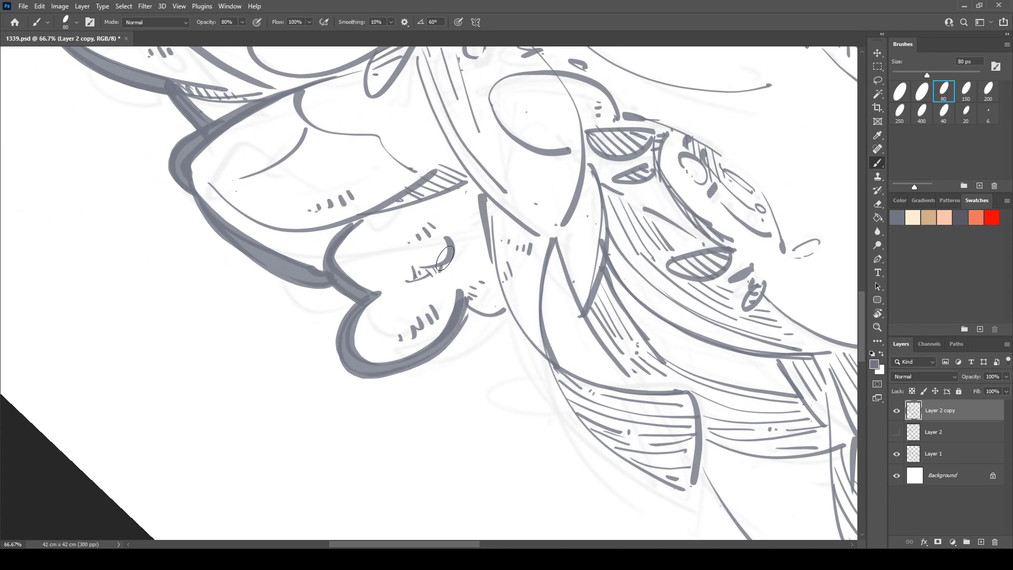
{"action": "key", "text": "r"}
{"action": "left_click_drag", "start_coordinate": [446, 258], "coordinate": [490, 282]}
{"action": "mouse_move", "coordinate": [448, 316]}
{"action": "left_mouse_down"}
{"action": "mouse_move", "coordinate": [462, 372]}
{"action": "mouse_move", "coordinate": [453, 202]}
{"action": "left_mouse_up"}
- Thicken the outer edge of the hair beside the fluffy tuft and the curved top edge of the lock below
{"action": "key", "text": "space"}
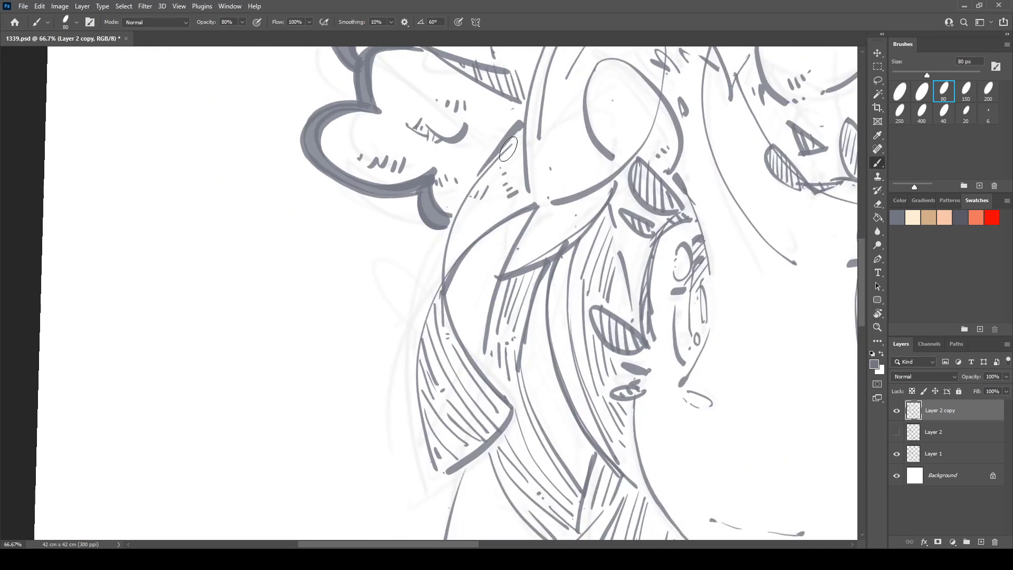
{"action": "mouse_move", "coordinate": [505, 146]}
{"action": "left_mouse_down"}
{"action": "mouse_move", "coordinate": [445, 245]}
{"action": "mouse_move", "coordinate": [443, 280]}
{"action": "left_mouse_up"}
{"action": "key", "text": "ctrl+z"}
{"action": "mouse_move", "coordinate": [501, 148]}
{"action": "left_mouse_down"}
{"action": "mouse_move", "coordinate": [455, 212]}
{"action": "mouse_move", "coordinate": [443, 289]}
{"action": "left_mouse_up"}
{"action": "mouse_move", "coordinate": [450, 217]}
{"action": "left_mouse_down"}
{"action": "mouse_move", "coordinate": [442, 297]}
{"action": "mouse_move", "coordinate": [475, 248]}
{"action": "mouse_move", "coordinate": [503, 232]}
{"action": "left_mouse_up"}
{"action": "left_click_drag", "start_coordinate": [457, 273], "coordinate": [534, 216]}
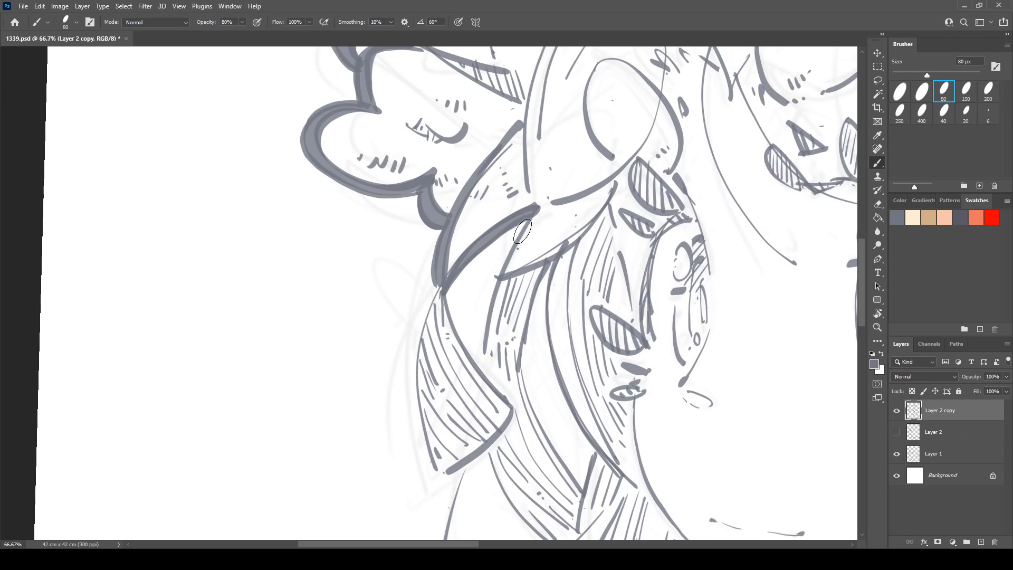
- Thicken the full outline of the flared outer hair lock and the inner edge of the strand beside it
{"action": "scroll", "coordinate": [481, 141], "scroll_direction": "down", "scroll_amount": 5}
{"action": "mouse_move", "coordinate": [444, 186]}
{"action": "left_mouse_down"}
{"action": "mouse_move", "coordinate": [408, 279]}
{"action": "mouse_move", "coordinate": [427, 381]}
{"action": "mouse_move", "coordinate": [457, 376]}
{"action": "mouse_move", "coordinate": [512, 319]}
{"action": "left_mouse_up"}
{"action": "mouse_move", "coordinate": [446, 194]}
{"action": "left_mouse_down"}
{"action": "mouse_move", "coordinate": [493, 310]}
{"action": "mouse_move", "coordinate": [513, 320]}
{"action": "left_mouse_up"}
{"action": "mouse_move", "coordinate": [441, 194]}
{"action": "left_mouse_down"}
{"action": "mouse_move", "coordinate": [421, 221]}
{"action": "mouse_move", "coordinate": [409, 277]}
{"action": "mouse_move", "coordinate": [438, 391]}
{"action": "left_mouse_up"}
{"action": "left_click_drag", "start_coordinate": [455, 279], "coordinate": [355, 276]}
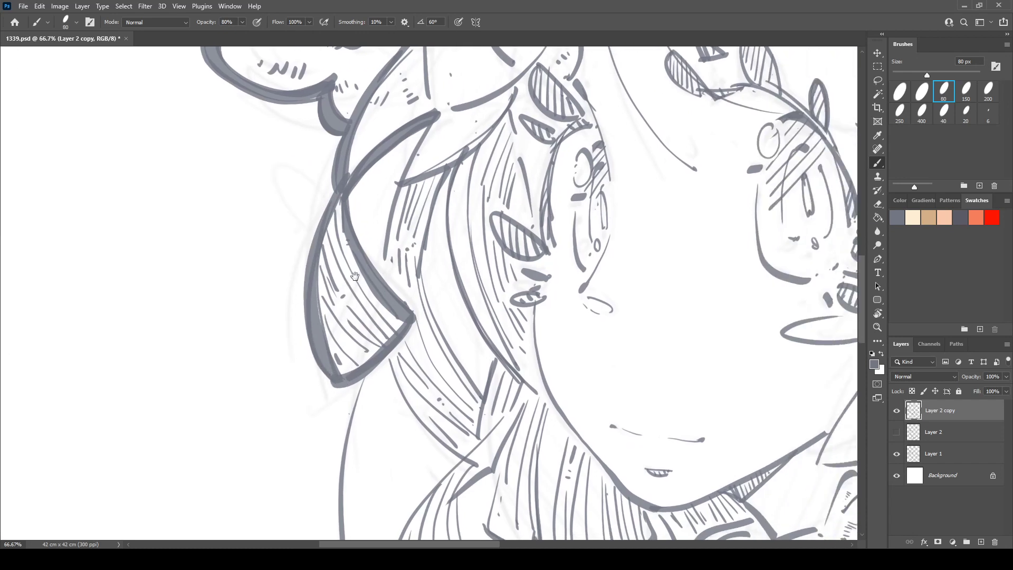
{"action": "mouse_move", "coordinate": [435, 113]}
{"action": "left_mouse_down"}
{"action": "mouse_move", "coordinate": [389, 212]}
{"action": "mouse_move", "coordinate": [391, 279]}
{"action": "left_mouse_up"}
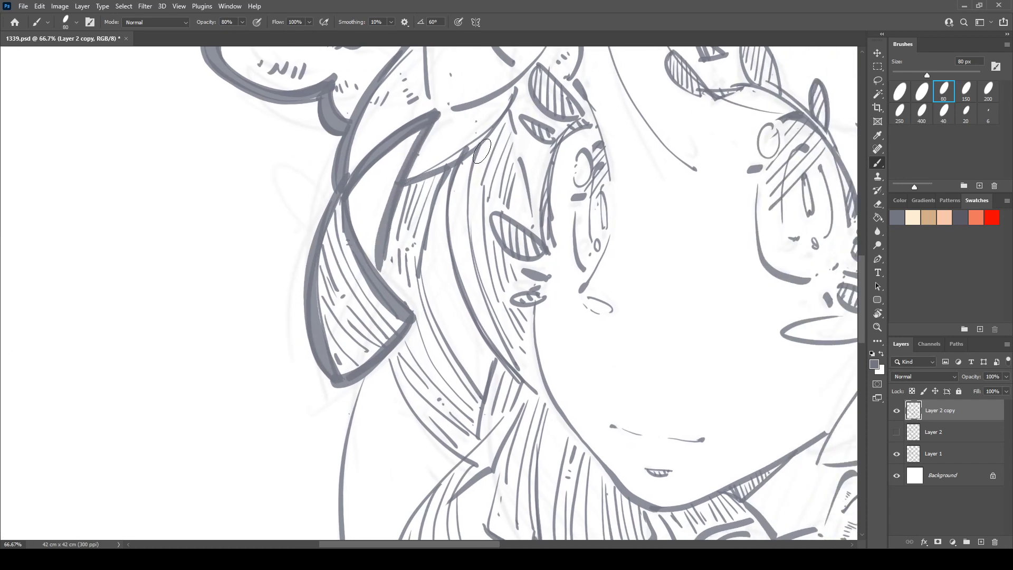
- Thicken the long curved edges of the inner hair strands beside the cheek down to their tips
{"action": "mouse_move", "coordinate": [446, 178]}
{"action": "left_mouse_down"}
{"action": "mouse_move", "coordinate": [420, 268]}
{"action": "mouse_move", "coordinate": [458, 367]}
{"action": "mouse_move", "coordinate": [488, 397]}
{"action": "left_mouse_up"}
{"action": "mouse_move", "coordinate": [448, 184]}
{"action": "left_mouse_down"}
{"action": "mouse_move", "coordinate": [458, 303]}
{"action": "mouse_move", "coordinate": [493, 355]}
{"action": "left_mouse_up"}
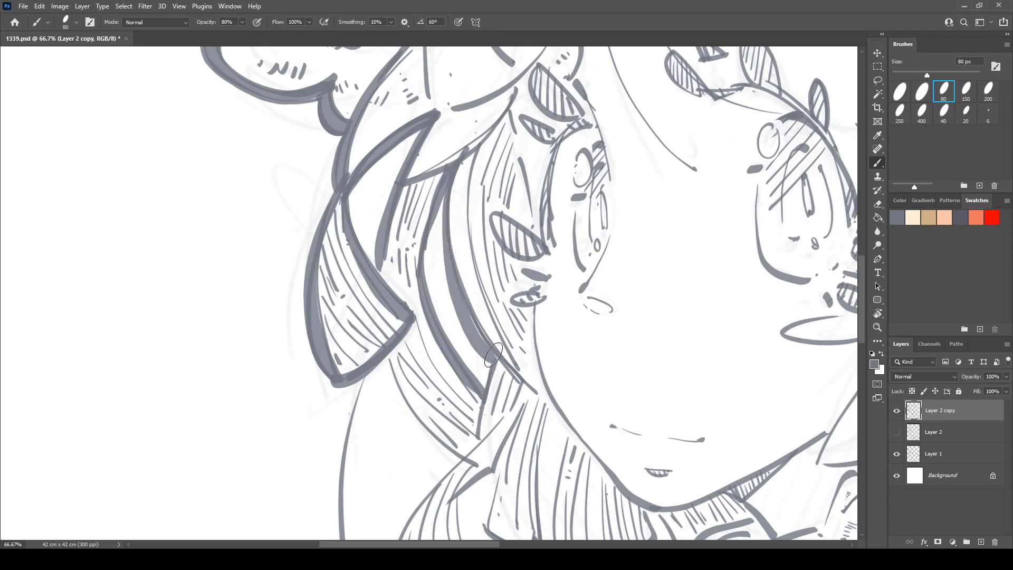
{"action": "key", "text": "ctrl+z"}
{"action": "mouse_move", "coordinate": [460, 153]}
{"action": "left_mouse_down"}
{"action": "mouse_move", "coordinate": [451, 271]}
{"action": "mouse_move", "coordinate": [470, 329]}
{"action": "mouse_move", "coordinate": [507, 370]}
{"action": "left_mouse_up"}
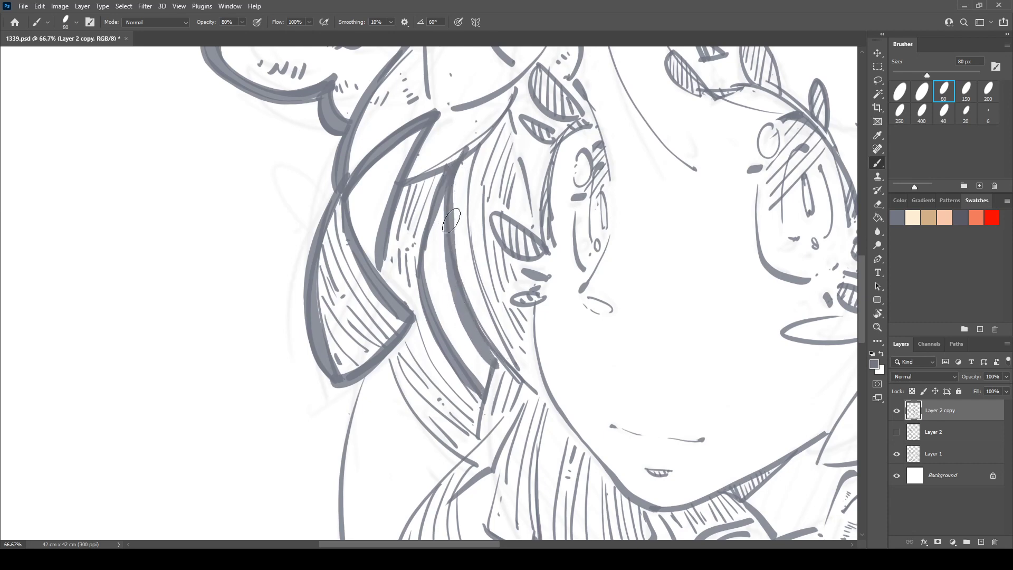
{"action": "mouse_move", "coordinate": [446, 241]}
{"action": "left_mouse_down"}
{"action": "mouse_move", "coordinate": [456, 301]}
{"action": "mouse_move", "coordinate": [496, 372]}
{"action": "left_mouse_up"}
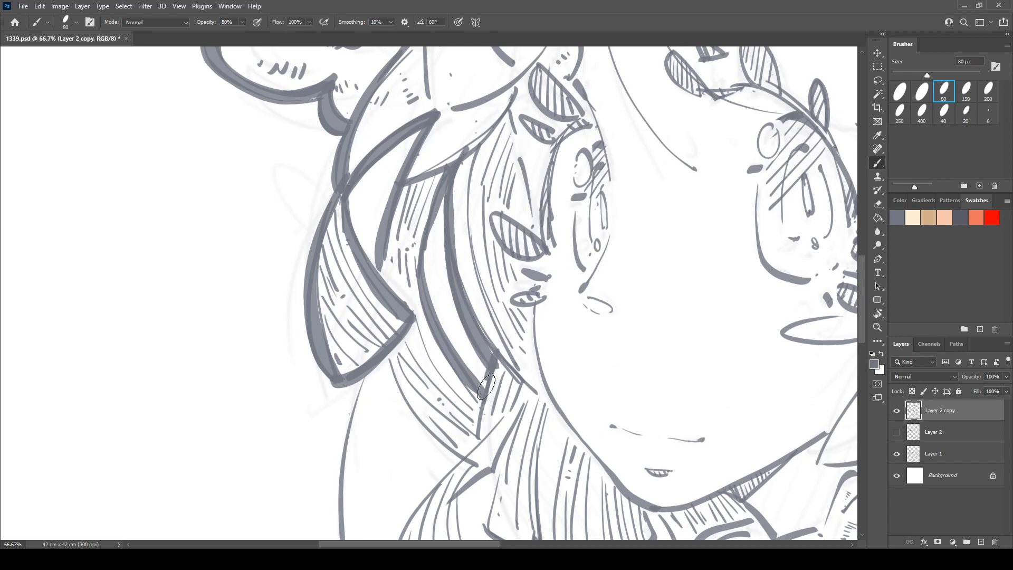
{"action": "left_click_drag", "start_coordinate": [477, 443], "coordinate": [463, 348]}
- Thicken the lower outer edge of the hatched strand emerging beneath the flared lock, redoing the stroke until it fits
{"action": "mouse_move", "coordinate": [373, 262]}
{"action": "left_mouse_down"}
{"action": "mouse_move", "coordinate": [397, 315]}
{"action": "mouse_move", "coordinate": [434, 356]}
{"action": "left_mouse_up"}
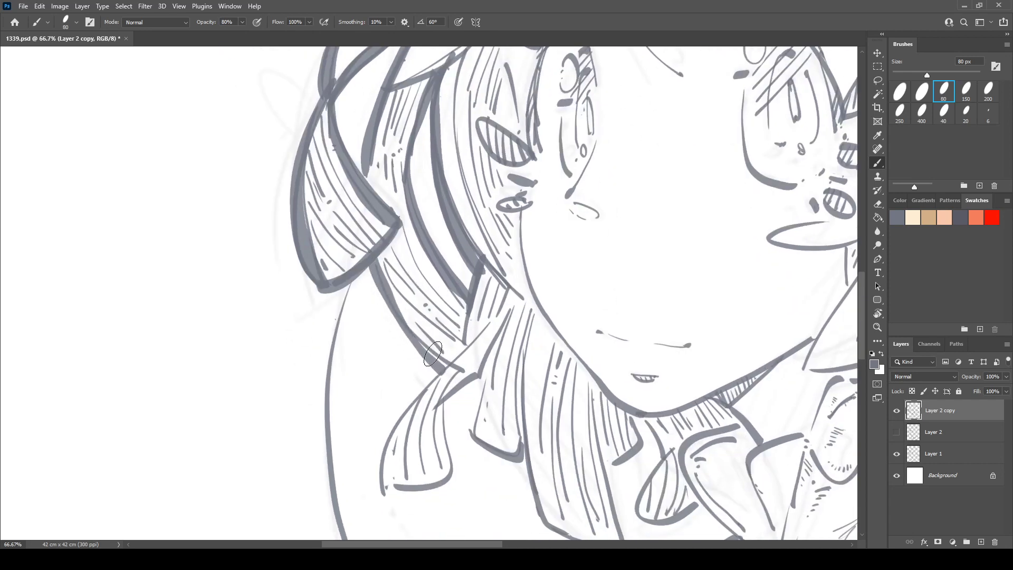
{"action": "key", "text": "ctrl+z"}
{"action": "mouse_move", "coordinate": [376, 263]}
{"action": "left_mouse_down"}
{"action": "mouse_move", "coordinate": [409, 342]}
{"action": "mouse_move", "coordinate": [455, 377]}
{"action": "left_mouse_up"}
{"action": "key", "text": "ctrl+z"}
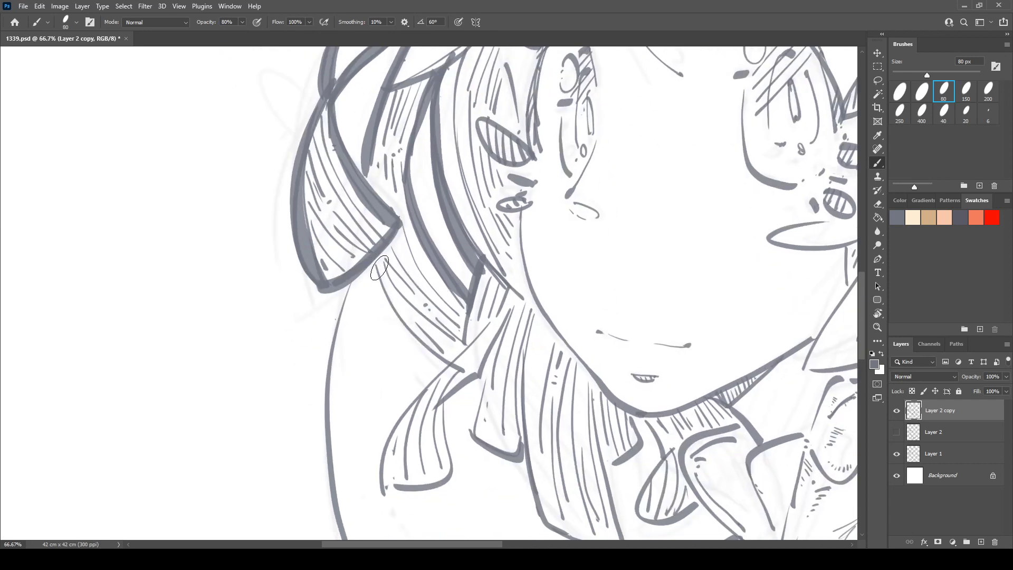
{"action": "mouse_move", "coordinate": [379, 268]}
{"action": "left_mouse_down"}
{"action": "mouse_move", "coordinate": [418, 354]}
{"action": "mouse_move", "coordinate": [453, 370]}
{"action": "left_mouse_up"}
{"action": "key", "text": "ctrl+z"}
{"action": "mouse_move", "coordinate": [373, 263]}
{"action": "left_mouse_down"}
{"action": "mouse_move", "coordinate": [413, 342]}
{"action": "mouse_move", "coordinate": [444, 359]}
{"action": "left_mouse_up"}
{"action": "mouse_move", "coordinate": [376, 266]}
{"action": "left_mouse_down"}
{"action": "mouse_move", "coordinate": [412, 347]}
{"action": "mouse_move", "coordinate": [448, 381]}
{"action": "left_mouse_up"}
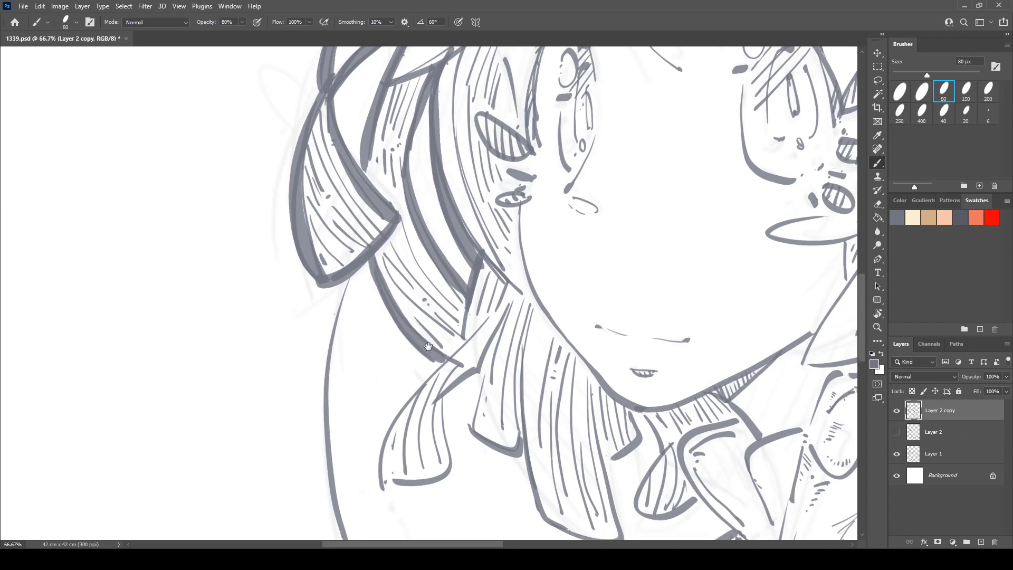
- Thicken the outline of the short flared lock at the bottom of the side hair, including its upper fold
{"action": "scroll", "coordinate": [465, 217], "scroll_direction": "down", "scroll_amount": 3}
{"action": "mouse_move", "coordinate": [474, 220]}
{"action": "left_mouse_down"}
{"action": "mouse_move", "coordinate": [409, 288]}
{"action": "mouse_move", "coordinate": [389, 364]}
{"action": "mouse_move", "coordinate": [464, 342]}
{"action": "left_mouse_up"}
{"action": "mouse_move", "coordinate": [444, 275]}
{"action": "left_mouse_down"}
{"action": "mouse_move", "coordinate": [461, 355]}
{"action": "mouse_move", "coordinate": [380, 374]}
{"action": "mouse_move", "coordinate": [467, 347]}
{"action": "left_mouse_up"}
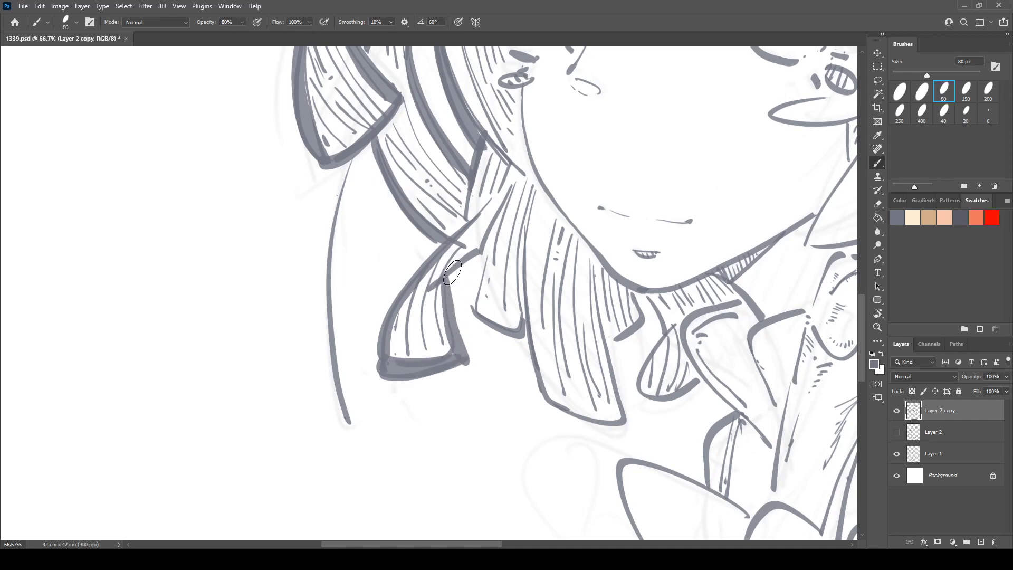
{"action": "left_click_drag", "start_coordinate": [448, 275], "coordinate": [481, 251]}
- Thicken the sides and blunt ends of the hatched hair locks hanging below the cheek and chin
{"action": "mouse_move", "coordinate": [500, 210]}
{"action": "left_mouse_down"}
{"action": "mouse_move", "coordinate": [478, 272]}
{"action": "mouse_move", "coordinate": [513, 341]}
{"action": "mouse_move", "coordinate": [531, 343]}
{"action": "left_mouse_up"}
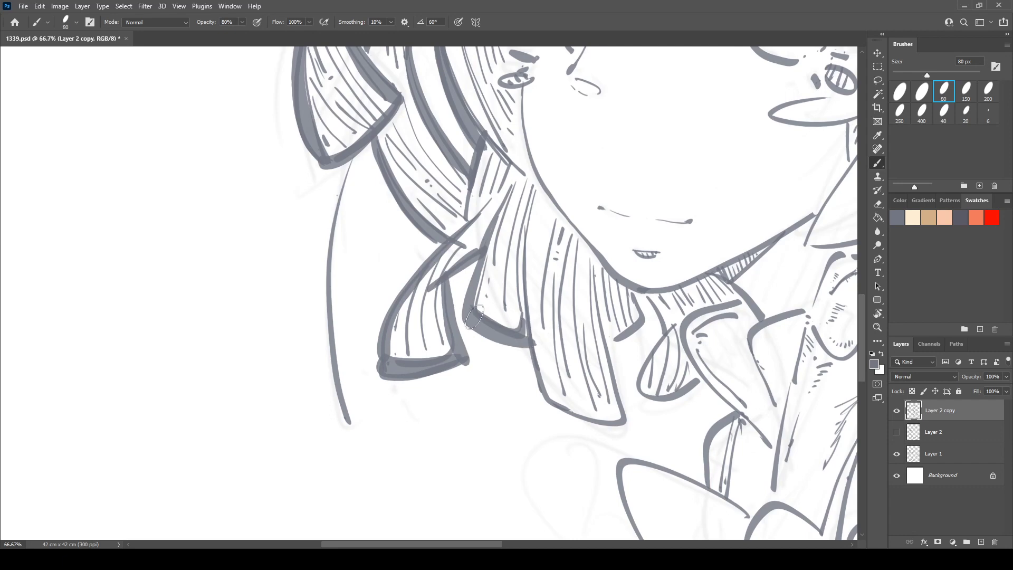
{"action": "mouse_move", "coordinate": [474, 317]}
{"action": "left_mouse_down"}
{"action": "mouse_move", "coordinate": [500, 342]}
{"action": "mouse_move", "coordinate": [532, 332]}
{"action": "left_mouse_up"}
{"action": "key", "text": "e"}
{"action": "key", "text": "b"}
{"action": "mouse_move", "coordinate": [520, 249]}
{"action": "left_mouse_down"}
{"action": "mouse_move", "coordinate": [529, 379]}
{"action": "mouse_move", "coordinate": [544, 404]}
{"action": "mouse_move", "coordinate": [640, 430]}
{"action": "left_mouse_up"}
{"action": "mouse_move", "coordinate": [527, 389]}
{"action": "left_mouse_down"}
{"action": "mouse_move", "coordinate": [600, 428]}
{"action": "mouse_move", "coordinate": [641, 430]}
{"action": "left_mouse_up"}
{"action": "left_click_drag", "start_coordinate": [599, 305], "coordinate": [633, 429]}
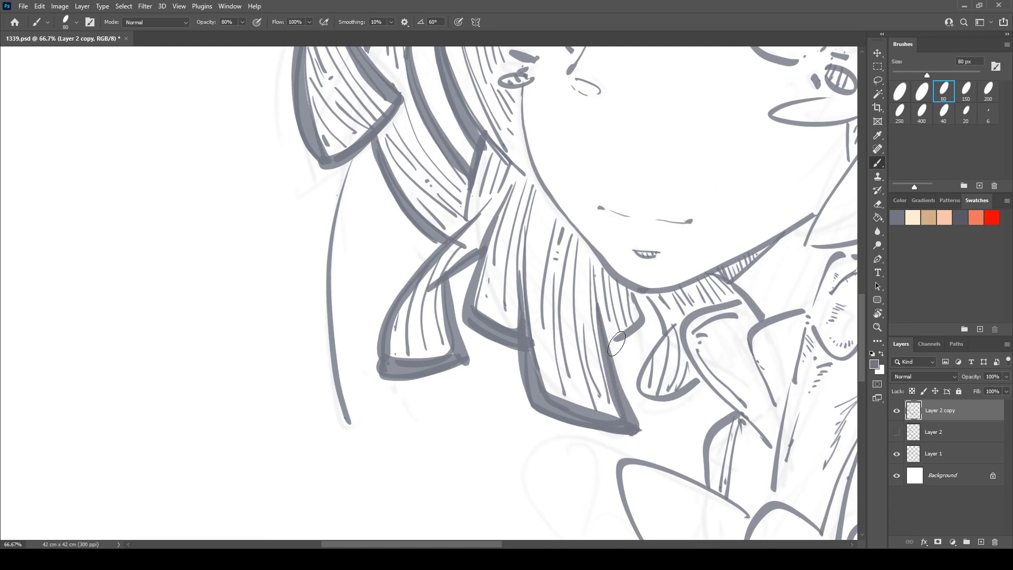
{"action": "mouse_move", "coordinate": [611, 346]}
{"action": "left_mouse_down"}
{"action": "mouse_move", "coordinate": [645, 318]}
{"action": "mouse_move", "coordinate": [440, 383]}
{"action": "left_mouse_up"}
{"action": "key", "text": "e"}
{"action": "key", "text": "b"}
- Thicken the jaw contour and neck shadow edge, plus the small teardrop lock beneath the chin
{"action": "mouse_move", "coordinate": [313, 159]}
{"action": "left_mouse_down"}
{"action": "mouse_move", "coordinate": [318, 226]}
{"action": "mouse_move", "coordinate": [351, 289]}
{"action": "mouse_move", "coordinate": [428, 365]}
{"action": "mouse_move", "coordinate": [558, 325]}
{"action": "left_mouse_up"}
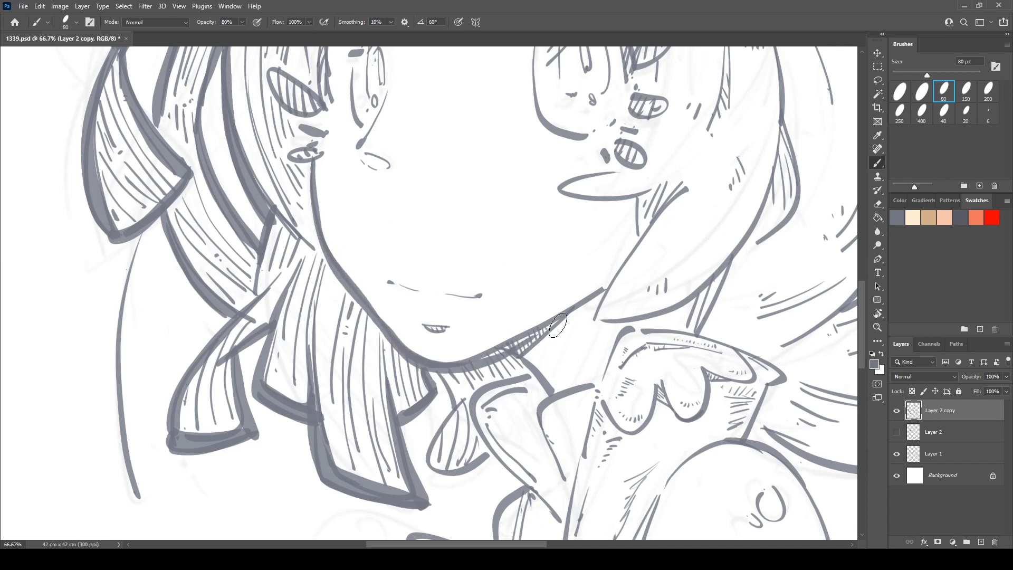
{"action": "mouse_move", "coordinate": [507, 349]}
{"action": "left_mouse_down"}
{"action": "mouse_move", "coordinate": [544, 330]}
{"action": "mouse_move", "coordinate": [548, 389]}
{"action": "mouse_move", "coordinate": [539, 308]}
{"action": "left_mouse_up"}
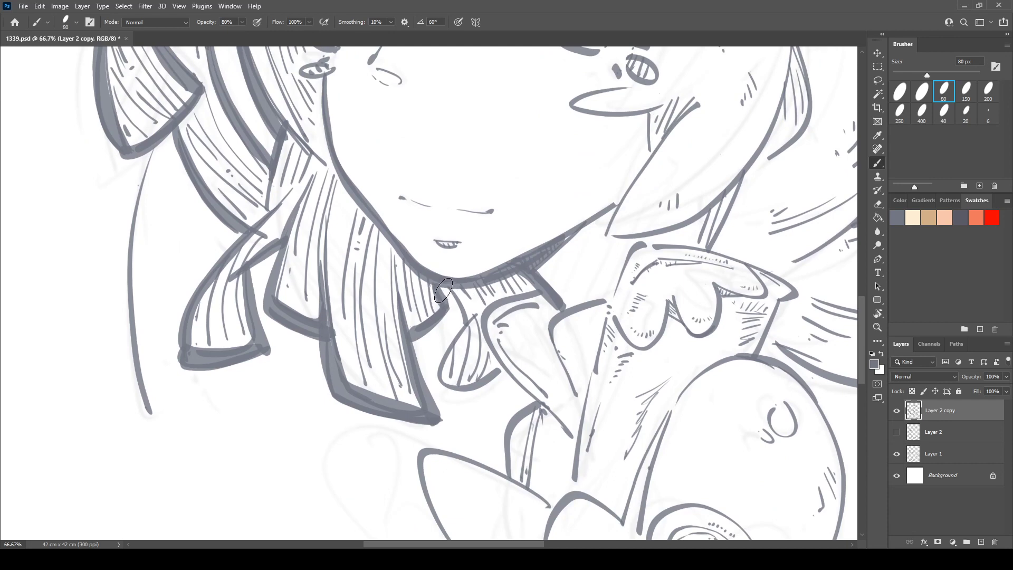
{"action": "mouse_move", "coordinate": [443, 290]}
{"action": "left_mouse_down"}
{"action": "mouse_move", "coordinate": [467, 330]}
{"action": "mouse_move", "coordinate": [444, 364]}
{"action": "mouse_move", "coordinate": [498, 373]}
{"action": "left_mouse_up"}
{"action": "mouse_move", "coordinate": [475, 322]}
{"action": "left_mouse_down"}
{"action": "mouse_move", "coordinate": [435, 307]}
{"action": "mouse_move", "coordinate": [619, 497]}
{"action": "left_mouse_up"}
- Thicken the long curved line hanging below the flared outer hair lock
{"action": "left_click_drag", "start_coordinate": [378, 397], "coordinate": [413, 215]}
{"action": "mouse_move", "coordinate": [332, 148]}
{"action": "left_mouse_down"}
{"action": "mouse_move", "coordinate": [306, 260]}
{"action": "mouse_move", "coordinate": [334, 406]}
{"action": "left_mouse_up"}
{"action": "left_click_drag", "start_coordinate": [359, 249], "coordinate": [320, 456]}
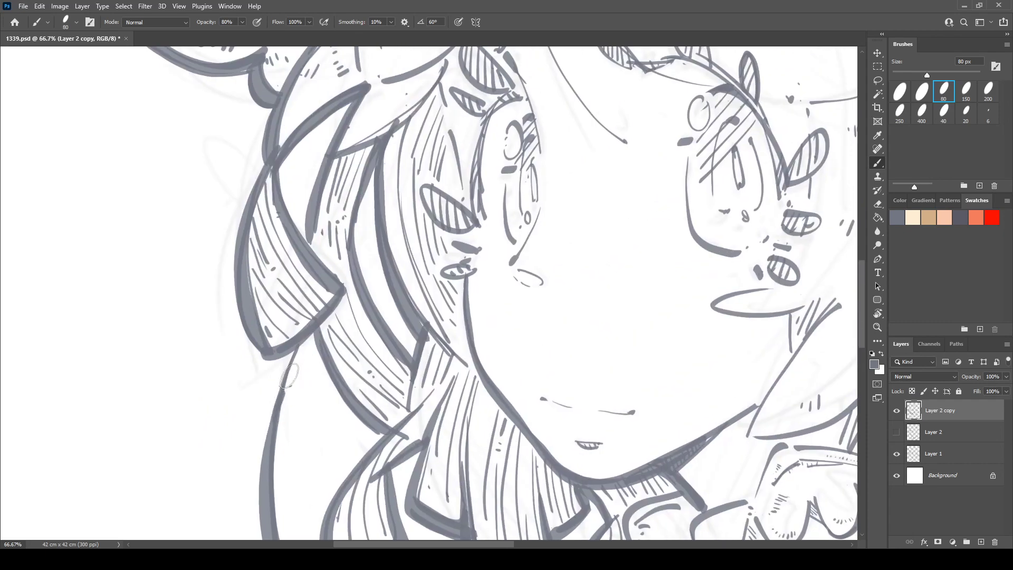
{"action": "left_click_drag", "start_coordinate": [289, 376], "coordinate": [315, 333]}
- Thicken the upper contour of the rounded shape behind the front of the hat, closing it against the hat's edge
{"action": "key", "text": "e"}
{"action": "left_click_drag", "start_coordinate": [373, 210], "coordinate": [431, 474]}
{"action": "left_click_drag", "start_coordinate": [527, 159], "coordinate": [290, 332]}
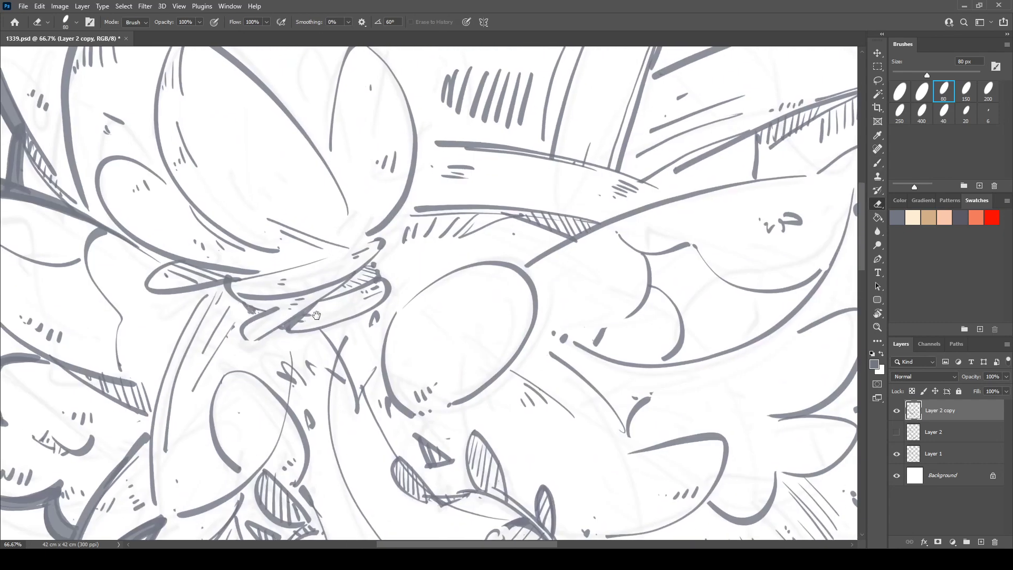
{"action": "left_click_drag", "start_coordinate": [417, 107], "coordinate": [526, 376]}
{"action": "key", "text": "r"}
{"action": "left_click_drag", "start_coordinate": [153, 205], "coordinate": [148, 274]}
{"action": "mouse_move", "coordinate": [177, 265]}
{"action": "left_mouse_down"}
{"action": "mouse_move", "coordinate": [315, 152]}
{"action": "mouse_move", "coordinate": [255, 240]}
{"action": "left_mouse_up"}
{"action": "key", "text": "b"}
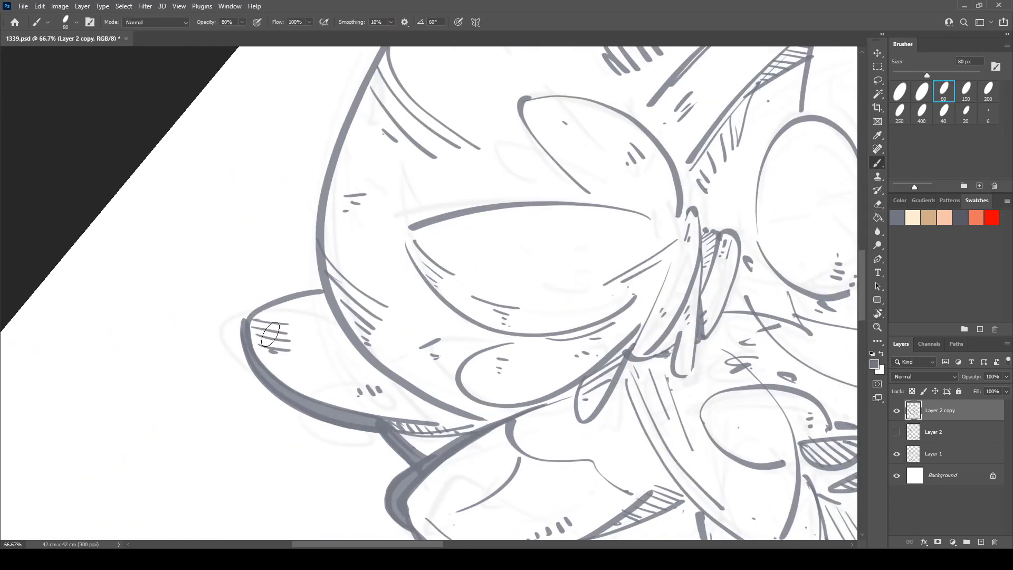
{"action": "left_click_drag", "start_coordinate": [244, 324], "coordinate": [309, 274]}
{"action": "key", "text": "r"}
{"action": "mouse_move", "coordinate": [309, 274]}
{"action": "left_mouse_down"}
{"action": "mouse_move", "coordinate": [335, 227]}
{"action": "mouse_move", "coordinate": [215, 346]}
{"action": "left_mouse_up"}
{"action": "left_click_drag", "start_coordinate": [215, 345], "coordinate": [214, 247]}
{"action": "key", "text": "b"}
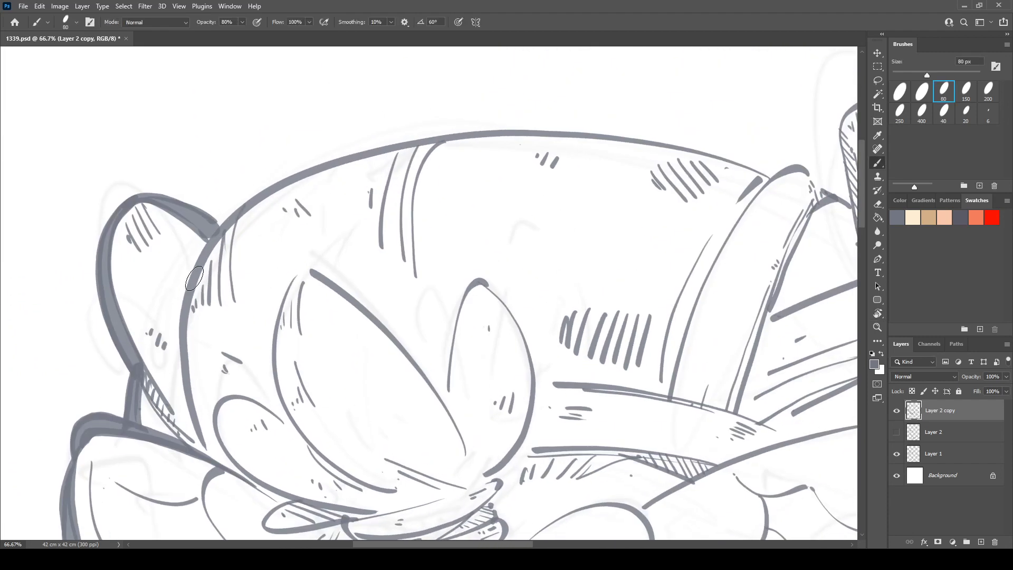
- Thicken the hat's long arched top contour from its front edge to the vertical band
{"action": "mouse_move", "coordinate": [189, 285]}
{"action": "left_mouse_down"}
{"action": "mouse_move", "coordinate": [220, 227]}
{"action": "mouse_move", "coordinate": [340, 153]}
{"action": "mouse_move", "coordinate": [486, 127]}
{"action": "mouse_move", "coordinate": [676, 135]}
{"action": "mouse_move", "coordinate": [770, 172]}
{"action": "left_mouse_up"}
{"action": "key", "text": "r"}
{"action": "left_click_drag", "start_coordinate": [256, 194], "coordinate": [250, 203]}
{"action": "key", "text": "b"}
{"action": "mouse_move", "coordinate": [306, 168]}
{"action": "left_mouse_down"}
{"action": "mouse_move", "coordinate": [465, 115]}
{"action": "mouse_move", "coordinate": [585, 109]}
{"action": "left_mouse_up"}
{"action": "key", "text": "ctrl+z"}
{"action": "mouse_move", "coordinate": [330, 160]}
{"action": "left_mouse_down"}
{"action": "mouse_move", "coordinate": [515, 113]}
{"action": "mouse_move", "coordinate": [760, 153]}
{"action": "left_mouse_up"}
{"action": "key", "text": "ctrl+z"}
{"action": "mouse_move", "coordinate": [454, 128]}
{"action": "left_mouse_down"}
{"action": "mouse_move", "coordinate": [591, 108]}
{"action": "mouse_move", "coordinate": [770, 158]}
{"action": "left_mouse_up"}
- Thicken the top of the hat's vertical band, the outline of the upright tab, and the short edges joining them
{"action": "mouse_move", "coordinate": [770, 158]}
{"action": "left_mouse_down"}
{"action": "mouse_move", "coordinate": [414, 172]}
{"action": "mouse_move", "coordinate": [483, 153]}
{"action": "mouse_move", "coordinate": [509, 177]}
{"action": "left_mouse_up"}
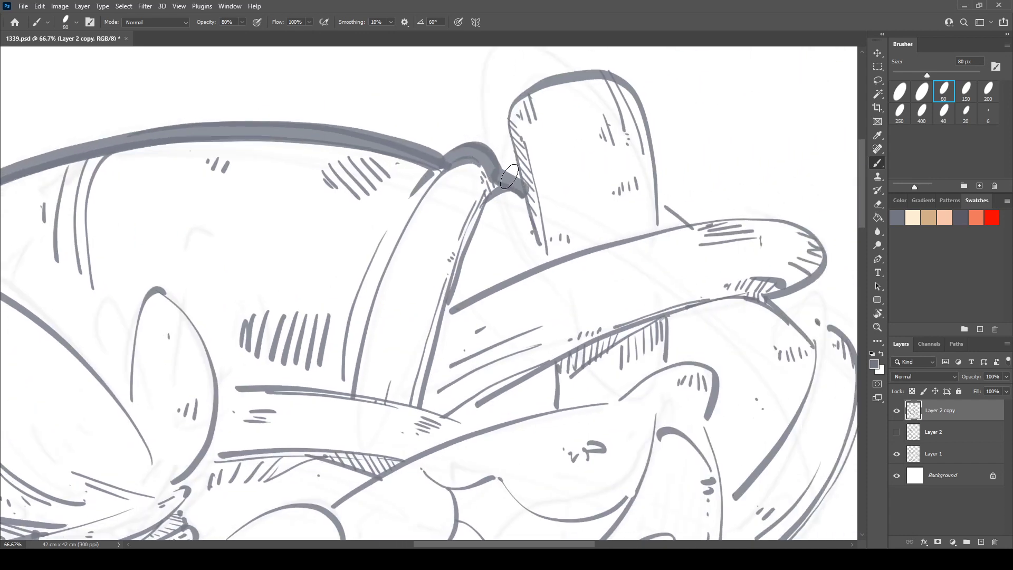
{"action": "mouse_move", "coordinate": [528, 92]}
{"action": "left_mouse_down"}
{"action": "mouse_move", "coordinate": [511, 147]}
{"action": "mouse_move", "coordinate": [533, 254]}
{"action": "left_mouse_up"}
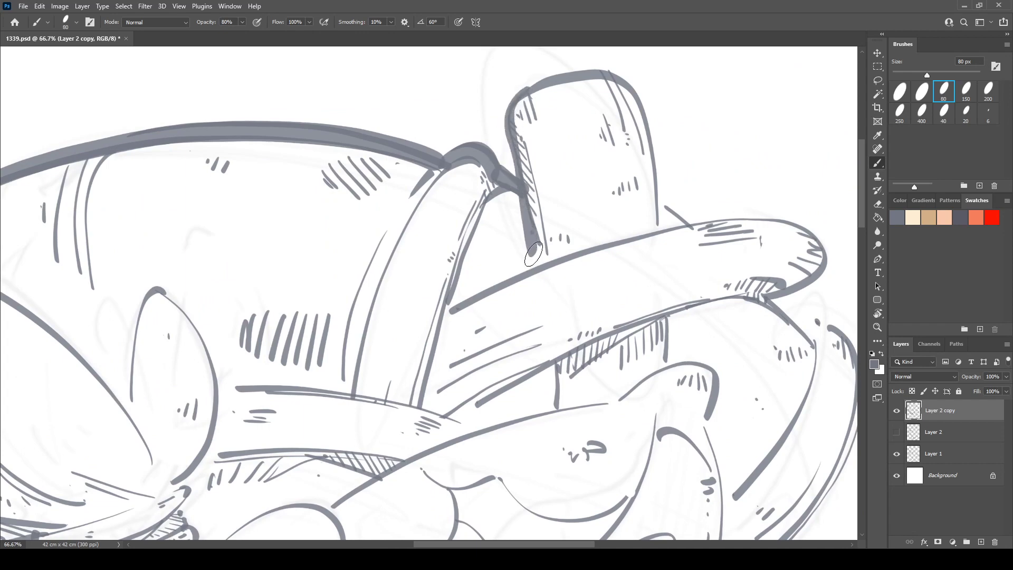
{"action": "mouse_move", "coordinate": [524, 98]}
{"action": "left_mouse_down"}
{"action": "mouse_move", "coordinate": [575, 71]}
{"action": "mouse_move", "coordinate": [643, 108]}
{"action": "mouse_move", "coordinate": [663, 219]}
{"action": "left_mouse_up"}
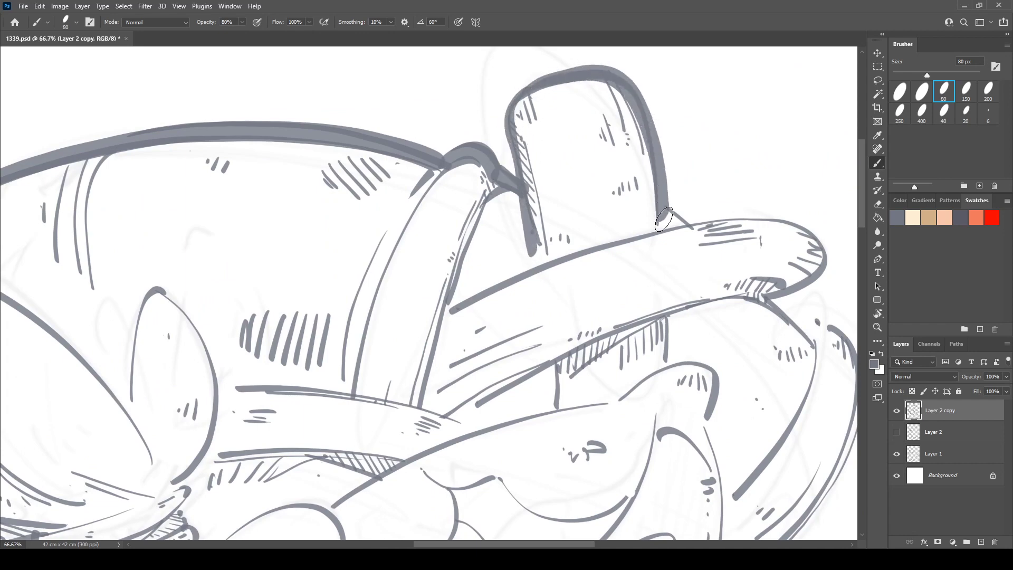
{"action": "mouse_move", "coordinate": [633, 95]}
{"action": "left_mouse_down"}
{"action": "mouse_move", "coordinate": [666, 211]}
{"action": "mouse_move", "coordinate": [690, 225]}
{"action": "left_mouse_up"}
{"action": "left_click_drag", "start_coordinate": [666, 185], "coordinate": [702, 215]}
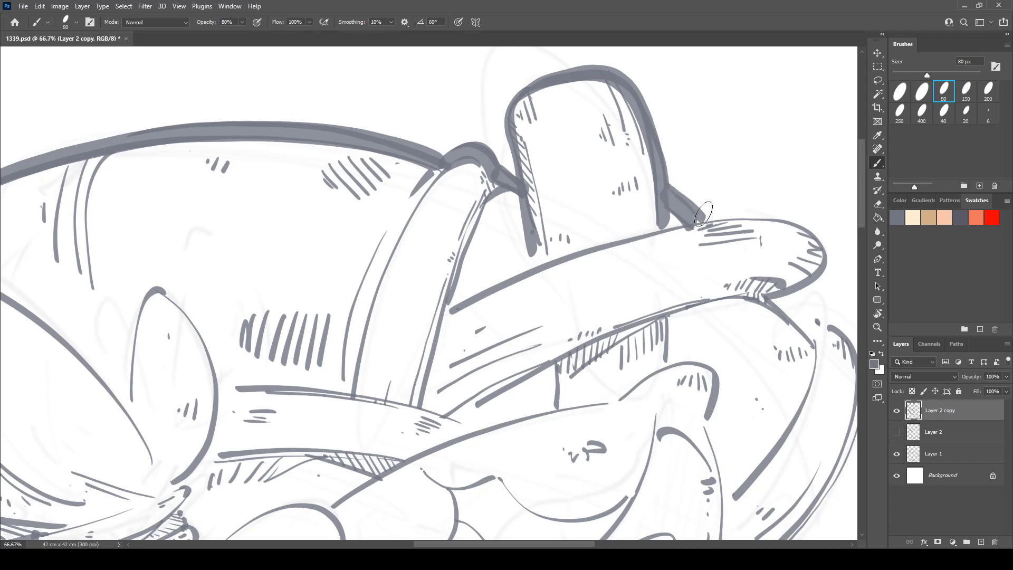
- Thicken the rounded end of the diagonal roll behind the upright tab and the crest of the curved shape beneath it
{"action": "key", "text": "r"}
{"action": "mouse_move", "coordinate": [704, 174]}
{"action": "left_mouse_down"}
{"action": "mouse_move", "coordinate": [692, 124]}
{"action": "mouse_move", "coordinate": [524, 117]}
{"action": "left_mouse_up"}
{"action": "key", "text": "b"}
{"action": "mouse_move", "coordinate": [431, 206]}
{"action": "left_mouse_down"}
{"action": "mouse_move", "coordinate": [495, 178]}
{"action": "mouse_move", "coordinate": [636, 173]}
{"action": "mouse_move", "coordinate": [578, 224]}
{"action": "left_mouse_up"}
{"action": "mouse_move", "coordinate": [523, 168]}
{"action": "left_mouse_down"}
{"action": "mouse_move", "coordinate": [651, 177]}
{"action": "mouse_move", "coordinate": [591, 238]}
{"action": "mouse_move", "coordinate": [633, 280]}
{"action": "mouse_move", "coordinate": [631, 272]}
{"action": "mouse_move", "coordinate": [680, 280]}
{"action": "mouse_move", "coordinate": [689, 338]}
{"action": "left_mouse_up"}
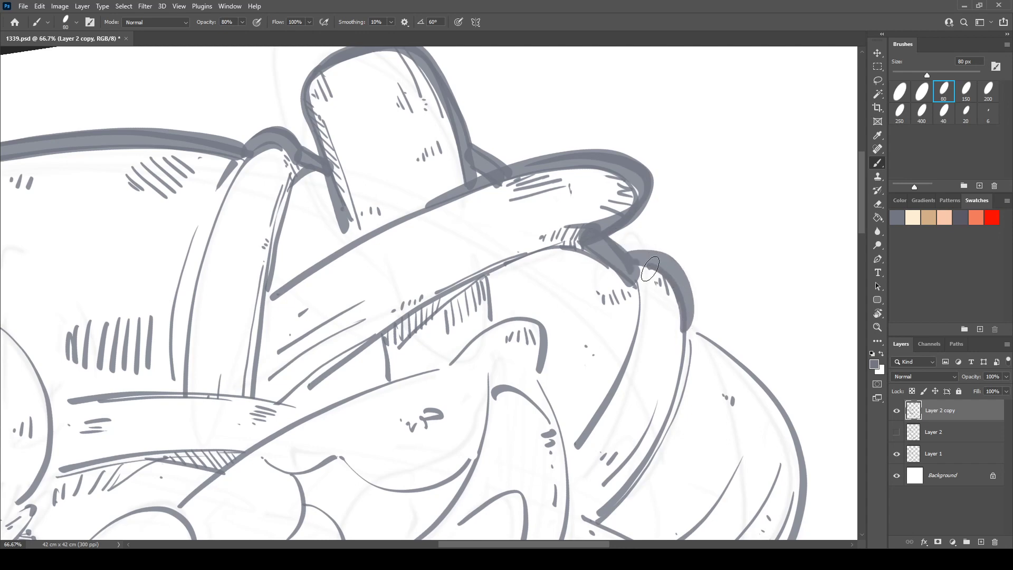
{"action": "mouse_move", "coordinate": [632, 253]}
{"action": "left_mouse_down"}
{"action": "mouse_move", "coordinate": [686, 296]}
{"action": "mouse_move", "coordinate": [692, 345]}
{"action": "left_mouse_up"}
- Thicken the outer arc of the large rounded shape at the back of the head
{"action": "mouse_move", "coordinate": [698, 315]}
{"action": "left_mouse_down"}
{"action": "mouse_move", "coordinate": [659, 274]}
{"action": "mouse_move", "coordinate": [466, 138]}
{"action": "mouse_move", "coordinate": [581, 312]}
{"action": "mouse_move", "coordinate": [516, 437]}
{"action": "left_mouse_up"}
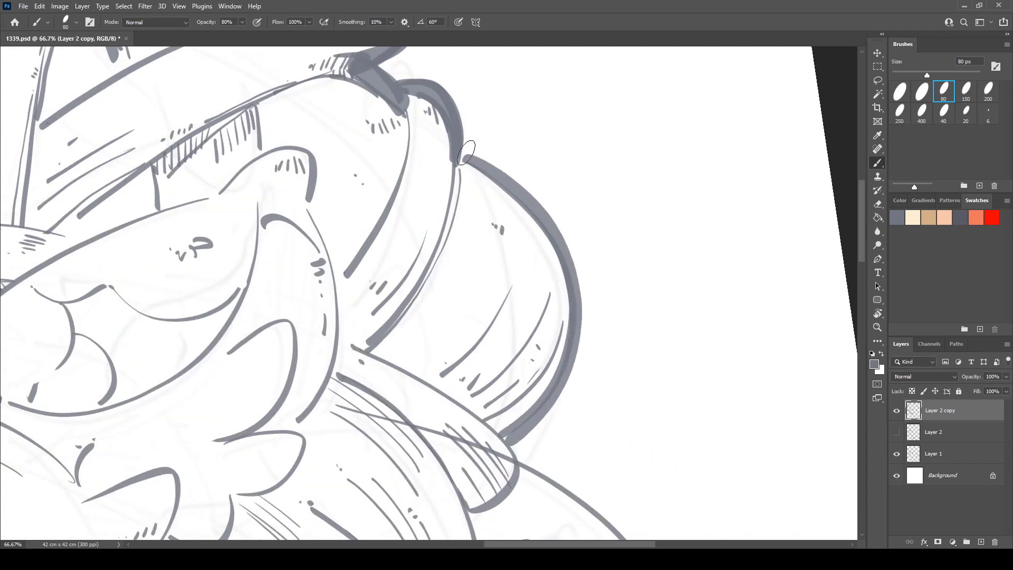
{"action": "left_click_drag", "start_coordinate": [466, 154], "coordinate": [527, 193]}
{"action": "mouse_move", "coordinate": [569, 256]}
{"action": "left_mouse_down"}
{"action": "mouse_move", "coordinate": [581, 337]}
{"action": "mouse_move", "coordinate": [509, 449]}
{"action": "mouse_move", "coordinate": [495, 193]}
{"action": "mouse_move", "coordinate": [492, 240]}
{"action": "mouse_move", "coordinate": [451, 268]}
{"action": "left_mouse_up"}
- Thicken the outlines of the looped hair tufts fanning out behind the head and the short scalloped edge between them
{"action": "mouse_move", "coordinate": [495, 186]}
{"action": "left_mouse_down"}
{"action": "mouse_move", "coordinate": [478, 259]}
{"action": "mouse_move", "coordinate": [453, 274]}
{"action": "left_mouse_up"}
{"action": "left_click_drag", "start_coordinate": [436, 244], "coordinate": [459, 324]}
{"action": "mouse_move", "coordinate": [452, 267]}
{"action": "left_mouse_down"}
{"action": "mouse_move", "coordinate": [454, 345]}
{"action": "mouse_move", "coordinate": [498, 282]}
{"action": "mouse_move", "coordinate": [536, 351]}
{"action": "mouse_move", "coordinate": [435, 411]}
{"action": "left_mouse_up"}
{"action": "mouse_move", "coordinate": [500, 297]}
{"action": "left_mouse_down"}
{"action": "mouse_move", "coordinate": [538, 285]}
{"action": "mouse_move", "coordinate": [501, 396]}
{"action": "mouse_move", "coordinate": [430, 417]}
{"action": "mouse_move", "coordinate": [443, 477]}
{"action": "mouse_move", "coordinate": [427, 293]}
{"action": "mouse_move", "coordinate": [543, 225]}
{"action": "mouse_move", "coordinate": [501, 335]}
{"action": "mouse_move", "coordinate": [412, 336]}
{"action": "left_mouse_up"}
{"action": "mouse_move", "coordinate": [533, 224]}
{"action": "left_mouse_down"}
{"action": "mouse_move", "coordinate": [522, 319]}
{"action": "mouse_move", "coordinate": [431, 359]}
{"action": "mouse_move", "coordinate": [445, 259]}
{"action": "left_mouse_up"}
{"action": "mouse_move", "coordinate": [412, 289]}
{"action": "left_mouse_down"}
{"action": "mouse_move", "coordinate": [448, 324]}
{"action": "mouse_move", "coordinate": [576, 287]}
{"action": "mouse_move", "coordinate": [487, 239]}
{"action": "mouse_move", "coordinate": [520, 225]}
{"action": "mouse_move", "coordinate": [574, 286]}
{"action": "left_mouse_up"}
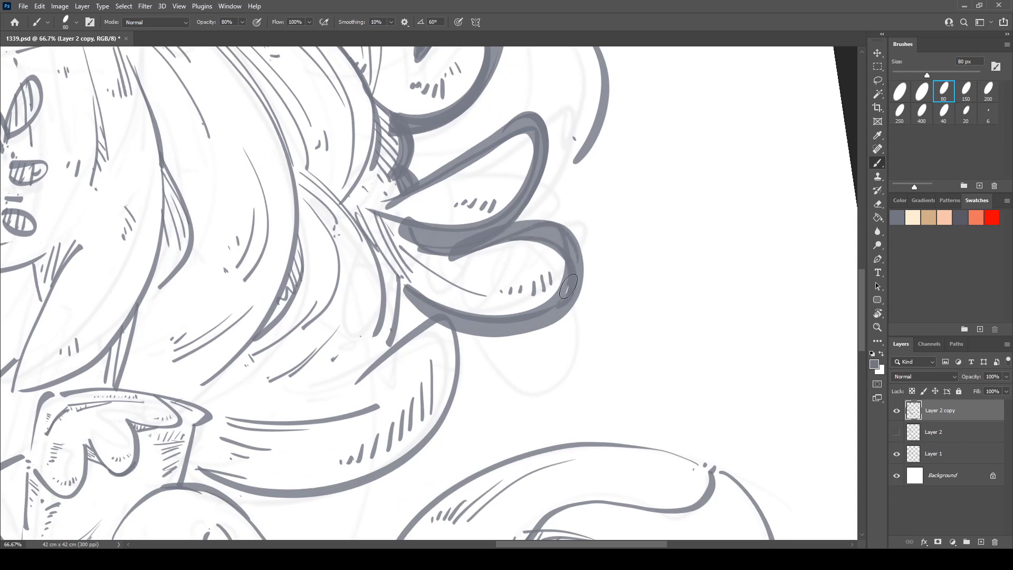
- Thicken the short edges beneath the lowest looped hair tuft and the outer curve of the big bottom hair lock down to the collar
{"action": "mouse_move", "coordinate": [413, 296]}
{"action": "left_mouse_down"}
{"action": "mouse_move", "coordinate": [522, 331]}
{"action": "mouse_move", "coordinate": [577, 276]}
{"action": "mouse_move", "coordinate": [405, 310]}
{"action": "mouse_move", "coordinate": [394, 341]}
{"action": "left_mouse_up"}
{"action": "left_click_drag", "start_coordinate": [407, 296], "coordinate": [402, 329]}
{"action": "left_click_drag", "start_coordinate": [402, 338], "coordinate": [482, 232]}
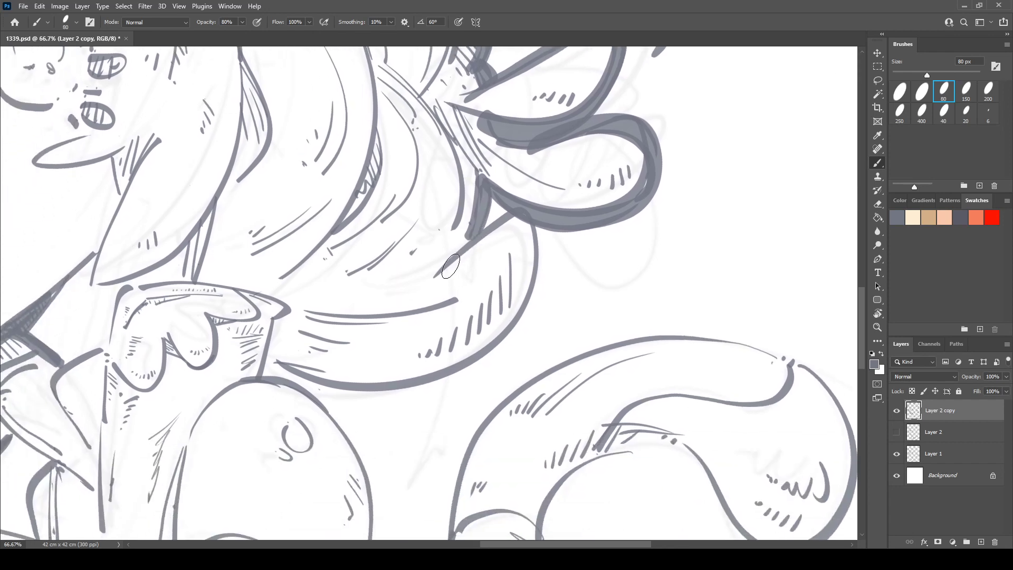
{"action": "mouse_move", "coordinate": [444, 269]}
{"action": "left_mouse_down"}
{"action": "mouse_move", "coordinate": [506, 213]}
{"action": "mouse_move", "coordinate": [546, 248]}
{"action": "mouse_move", "coordinate": [493, 350]}
{"action": "mouse_move", "coordinate": [335, 363]}
{"action": "mouse_move", "coordinate": [259, 349]}
{"action": "left_mouse_up"}
{"action": "key", "text": "ctrl+z"}
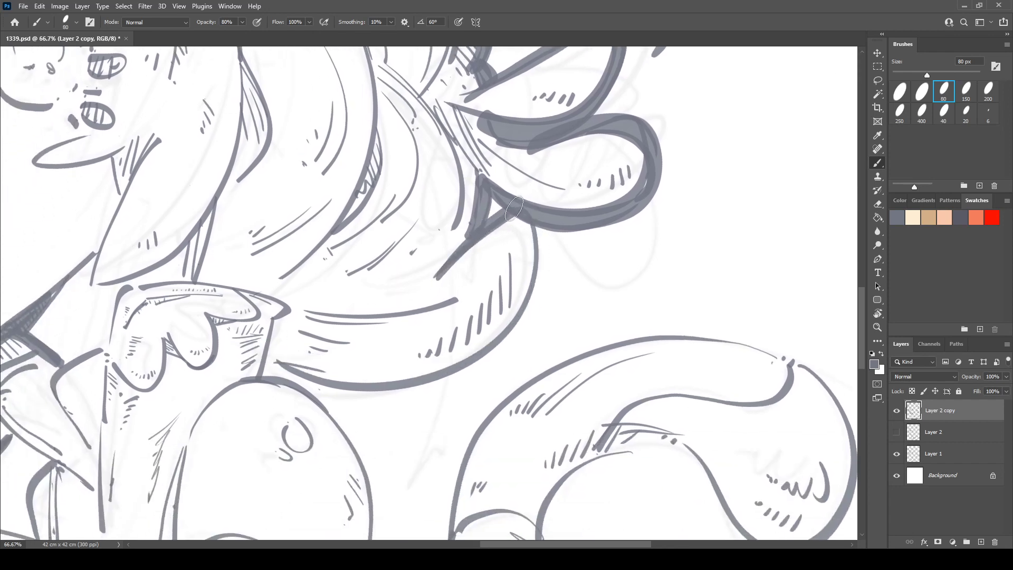
{"action": "mouse_move", "coordinate": [513, 210]}
{"action": "left_mouse_down"}
{"action": "mouse_move", "coordinate": [539, 306]}
{"action": "mouse_move", "coordinate": [402, 389]}
{"action": "mouse_move", "coordinate": [258, 367]}
{"action": "left_mouse_up"}
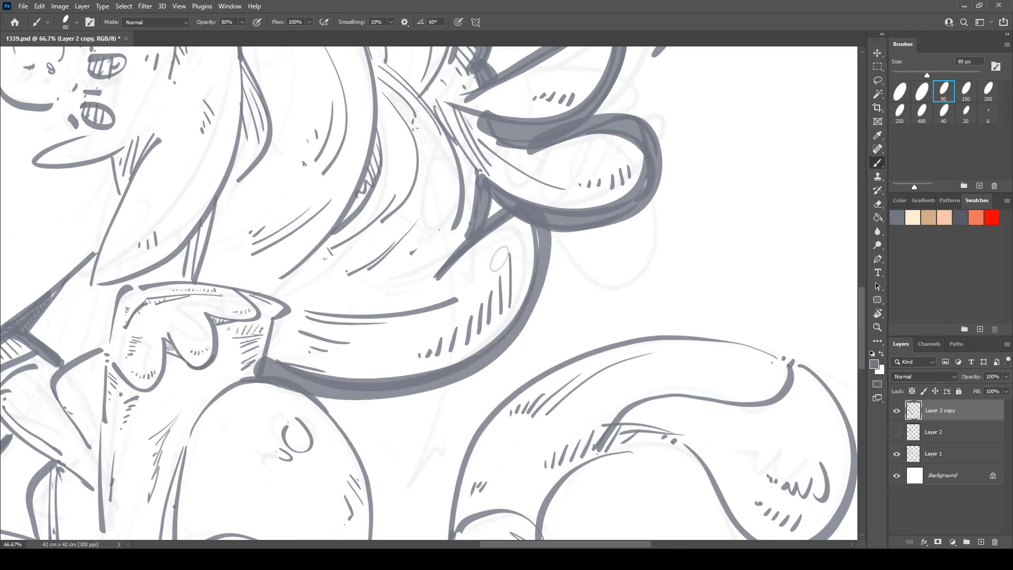
{"action": "mouse_move", "coordinate": [549, 227]}
{"action": "left_mouse_down"}
{"action": "mouse_move", "coordinate": [523, 325]}
{"action": "mouse_move", "coordinate": [441, 383]}
{"action": "mouse_move", "coordinate": [327, 396]}
{"action": "left_mouse_up"}
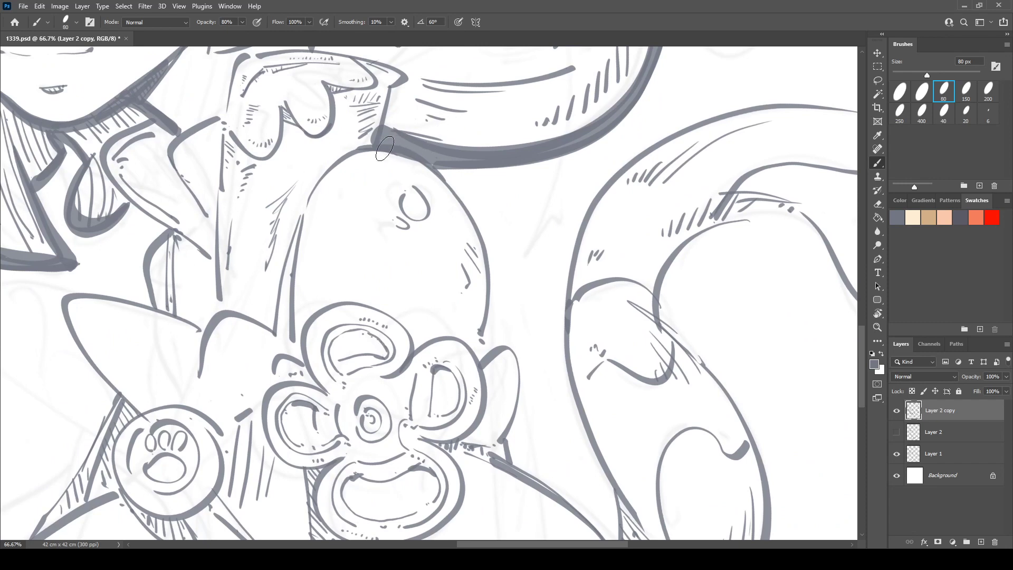
- Thicken the back outline of the rounded shoulder from the hair down towards the flower ornament
{"action": "mouse_move", "coordinate": [393, 144]}
{"action": "left_mouse_down"}
{"action": "mouse_move", "coordinate": [428, 158]}
{"action": "mouse_move", "coordinate": [461, 197]}
{"action": "mouse_move", "coordinate": [476, 245]}
{"action": "mouse_move", "coordinate": [470, 343]}
{"action": "left_mouse_up"}
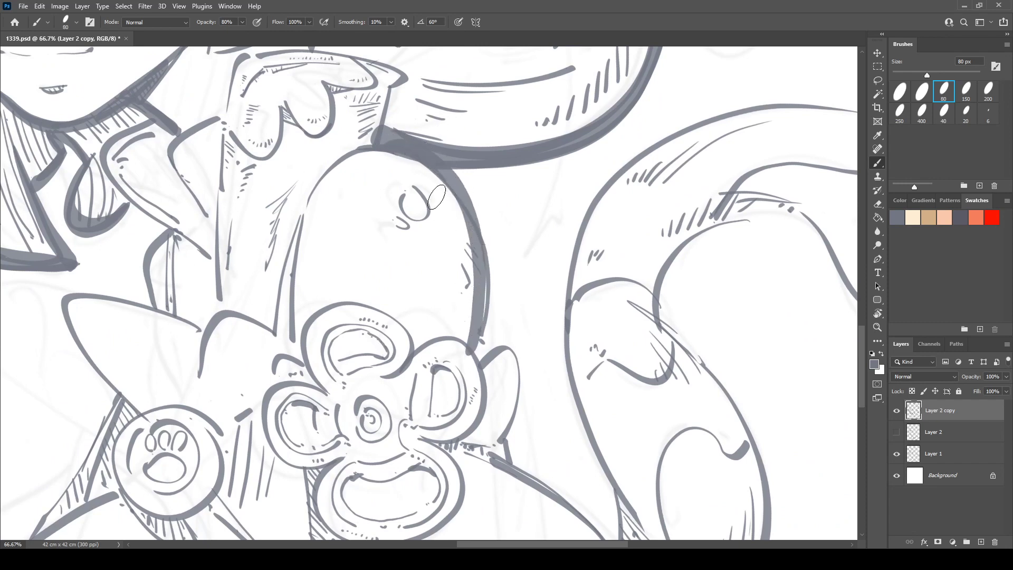
{"action": "key", "text": "ctrl+z"}
{"action": "mouse_move", "coordinate": [384, 142]}
{"action": "left_mouse_down"}
{"action": "mouse_move", "coordinate": [425, 155]}
{"action": "mouse_move", "coordinate": [466, 200]}
{"action": "mouse_move", "coordinate": [483, 254]}
{"action": "mouse_move", "coordinate": [485, 333]}
{"action": "mouse_move", "coordinate": [454, 165]}
{"action": "mouse_move", "coordinate": [442, 156]}
{"action": "mouse_move", "coordinate": [470, 196]}
{"action": "mouse_move", "coordinate": [485, 241]}
{"action": "mouse_move", "coordinate": [482, 356]}
{"action": "mouse_move", "coordinate": [495, 347]}
{"action": "mouse_move", "coordinate": [513, 356]}
{"action": "mouse_move", "coordinate": [506, 423]}
{"action": "left_mouse_up"}
{"action": "key", "text": "ctrl+z"}
- Thicken the small loop beside the flower ornament and the long curved edge running down from it to the base of the tail
{"action": "mouse_move", "coordinate": [478, 362]}
{"action": "left_mouse_down"}
{"action": "mouse_move", "coordinate": [511, 347]}
{"action": "mouse_move", "coordinate": [525, 406]}
{"action": "mouse_move", "coordinate": [502, 442]}
{"action": "mouse_move", "coordinate": [504, 350]}
{"action": "mouse_move", "coordinate": [491, 344]}
{"action": "mouse_move", "coordinate": [519, 345]}
{"action": "mouse_move", "coordinate": [532, 396]}
{"action": "mouse_move", "coordinate": [512, 443]}
{"action": "mouse_move", "coordinate": [522, 473]}
{"action": "mouse_move", "coordinate": [464, 293]}
{"action": "mouse_move", "coordinate": [515, 333]}
{"action": "mouse_move", "coordinate": [586, 439]}
{"action": "left_mouse_up"}
{"action": "key", "text": "space"}
{"action": "key", "text": "e"}
{"action": "key", "text": "b"}
{"action": "key", "text": "ctrl+z"}
{"action": "mouse_move", "coordinate": [453, 289]}
{"action": "left_mouse_down"}
{"action": "mouse_move", "coordinate": [592, 445]}
{"action": "mouse_move", "coordinate": [541, 351]}
{"action": "mouse_move", "coordinate": [589, 425]}
{"action": "left_mouse_up"}
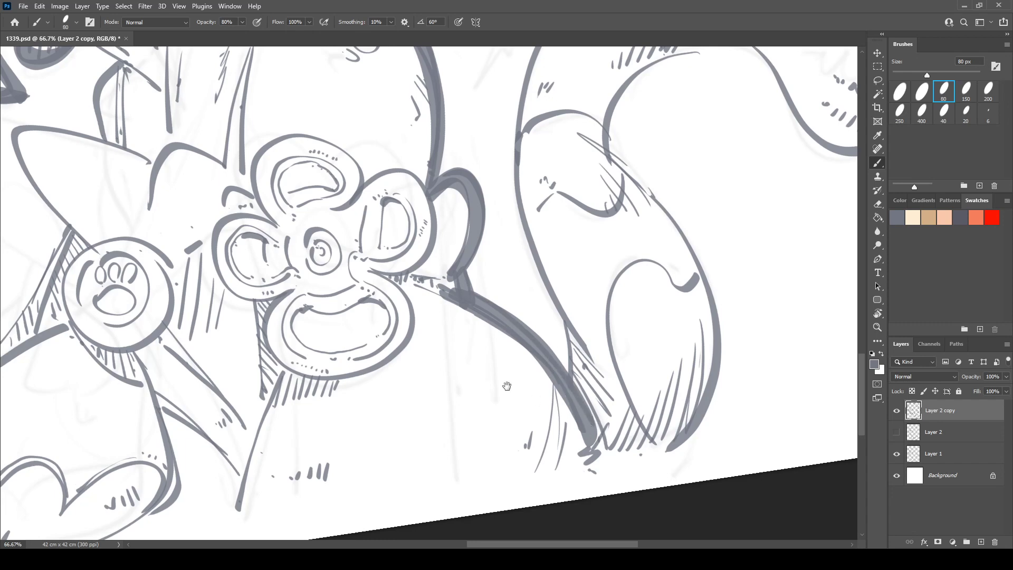
- Thicken the collar edge under the chin hair, the curved edge beneath it, and the outline of the pointed flap above the paw badge
{"action": "left_click_drag", "start_coordinate": [507, 385], "coordinate": [654, 427]}
{"action": "left_click_drag", "start_coordinate": [312, 213], "coordinate": [479, 304]}
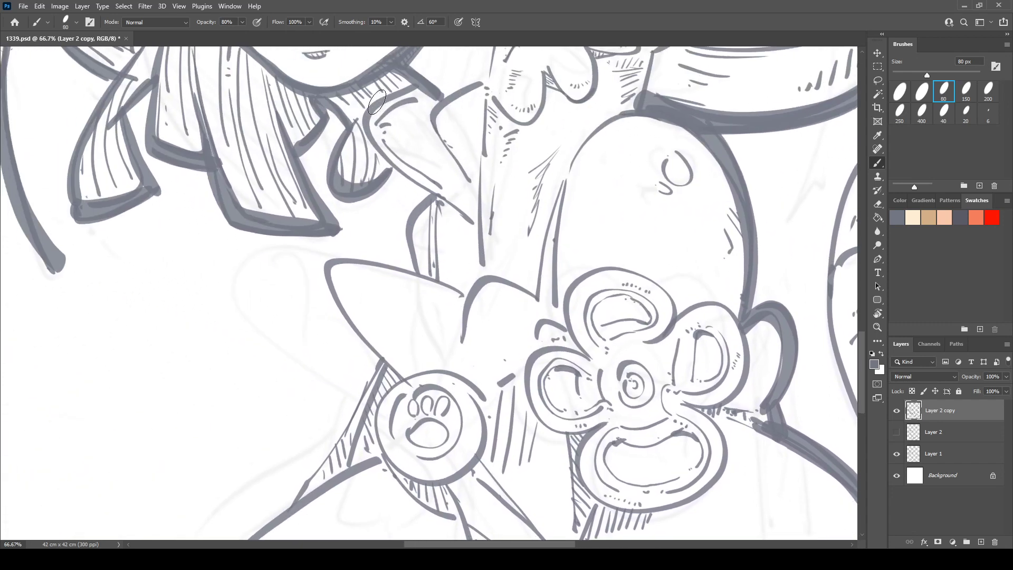
{"action": "mouse_move", "coordinate": [416, 81]}
{"action": "left_mouse_down"}
{"action": "mouse_move", "coordinate": [374, 104]}
{"action": "mouse_move", "coordinate": [361, 128]}
{"action": "mouse_move", "coordinate": [431, 196]}
{"action": "mouse_move", "coordinate": [405, 228]}
{"action": "mouse_move", "coordinate": [413, 268]}
{"action": "left_mouse_up"}
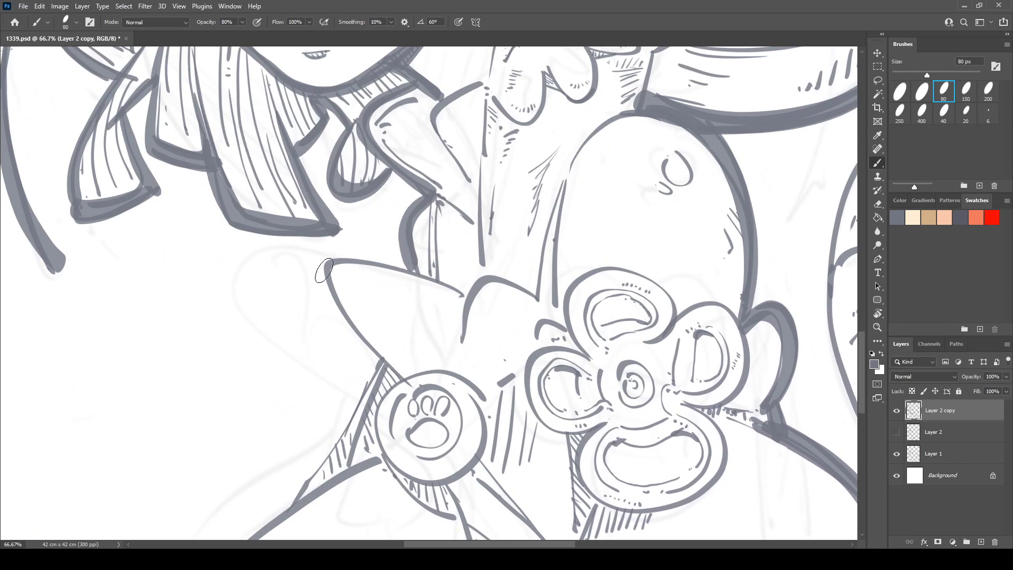
{"action": "mouse_move", "coordinate": [323, 270]}
{"action": "left_mouse_down"}
{"action": "mouse_move", "coordinate": [414, 270]}
{"action": "mouse_move", "coordinate": [351, 254]}
{"action": "mouse_move", "coordinate": [411, 267]}
{"action": "mouse_move", "coordinate": [333, 278]}
{"action": "mouse_move", "coordinate": [324, 270]}
{"action": "mouse_move", "coordinate": [363, 351]}
{"action": "mouse_move", "coordinate": [320, 278]}
{"action": "mouse_move", "coordinate": [364, 356]}
{"action": "left_mouse_up"}
{"action": "mouse_move", "coordinate": [369, 363]}
{"action": "left_mouse_down"}
{"action": "mouse_move", "coordinate": [422, 236]}
{"action": "mouse_move", "coordinate": [471, 186]}
{"action": "mouse_move", "coordinate": [381, 321]}
{"action": "mouse_move", "coordinate": [476, 185]}
{"action": "mouse_move", "coordinate": [371, 331]}
{"action": "left_mouse_up"}
- Thicken the diagonal edge beside the paw badge, the outer outline of the rounded sleeve, and the flared edge below it
{"action": "mouse_move", "coordinate": [302, 464]}
{"action": "left_mouse_down"}
{"action": "mouse_move", "coordinate": [330, 368]}
{"action": "mouse_move", "coordinate": [369, 334]}
{"action": "left_mouse_up"}
{"action": "mouse_move", "coordinate": [307, 389]}
{"action": "left_mouse_down"}
{"action": "mouse_move", "coordinate": [301, 448]}
{"action": "mouse_move", "coordinate": [330, 483]}
{"action": "mouse_move", "coordinate": [422, 498]}
{"action": "mouse_move", "coordinate": [551, 464]}
{"action": "left_mouse_up"}
{"action": "mouse_move", "coordinate": [302, 410]}
{"action": "left_mouse_down"}
{"action": "mouse_move", "coordinate": [268, 440]}
{"action": "mouse_move", "coordinate": [234, 522]}
{"action": "left_mouse_up"}
{"action": "mouse_move", "coordinate": [247, 471]}
{"action": "left_mouse_down"}
{"action": "mouse_move", "coordinate": [309, 334]}
{"action": "mouse_move", "coordinate": [288, 384]}
{"action": "mouse_move", "coordinate": [300, 395]}
{"action": "left_mouse_up"}
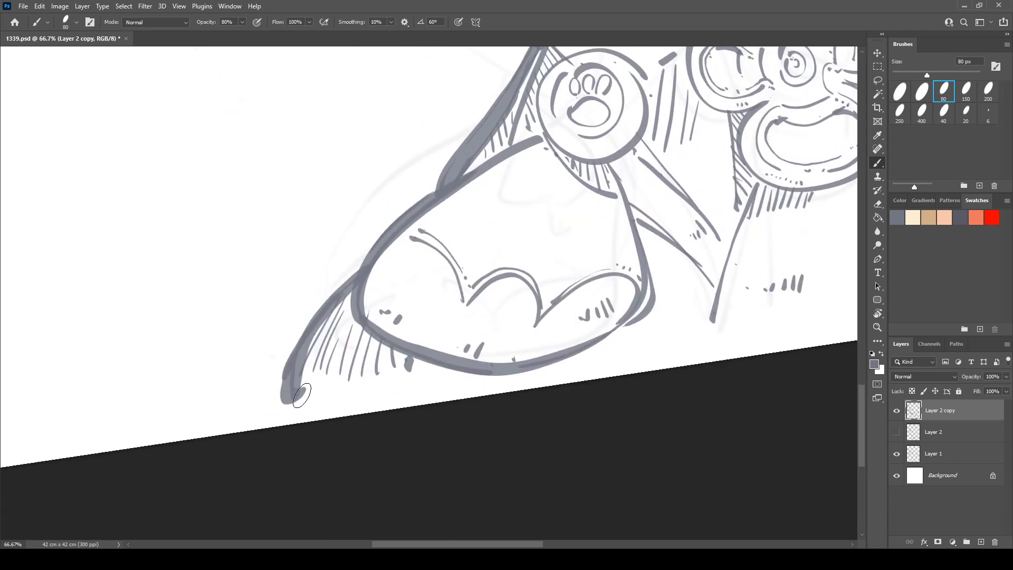
- Thicken the tail's outer edge nearest the body, the inner curve of its bend, and the far edge of its lower section
{"action": "mouse_move", "coordinate": [607, 240]}
{"action": "left_mouse_down"}
{"action": "mouse_move", "coordinate": [302, 396]}
{"action": "mouse_move", "coordinate": [239, 416]}
{"action": "left_mouse_up"}
{"action": "key", "text": "r"}
{"action": "mouse_move", "coordinate": [542, 109]}
{"action": "left_mouse_down"}
{"action": "mouse_move", "coordinate": [565, 125]}
{"action": "mouse_move", "coordinate": [317, 306]}
{"action": "left_mouse_up"}
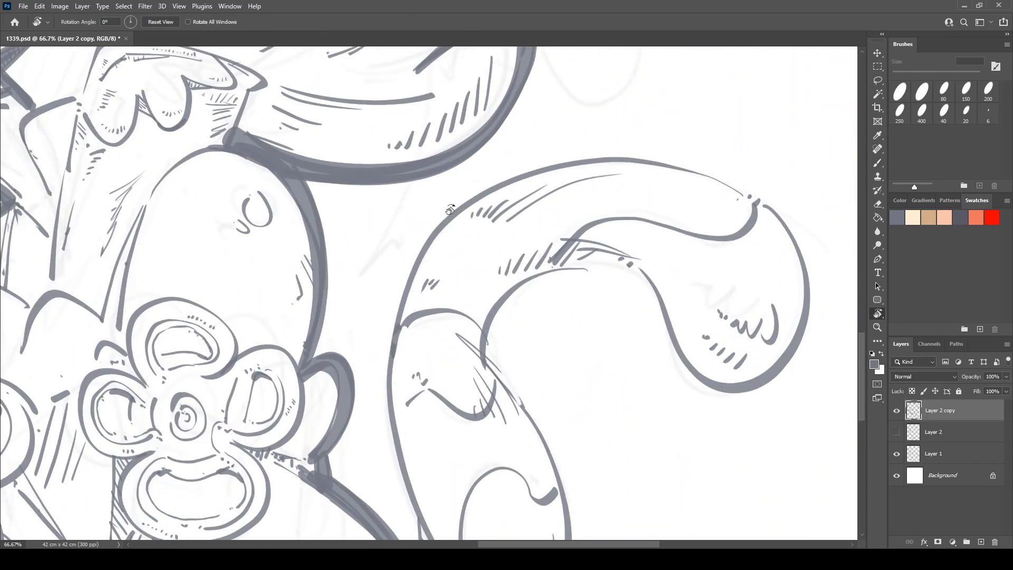
{"action": "left_click_drag", "start_coordinate": [588, 133], "coordinate": [351, 70]}
{"action": "key", "text": "ctrl+minus"}
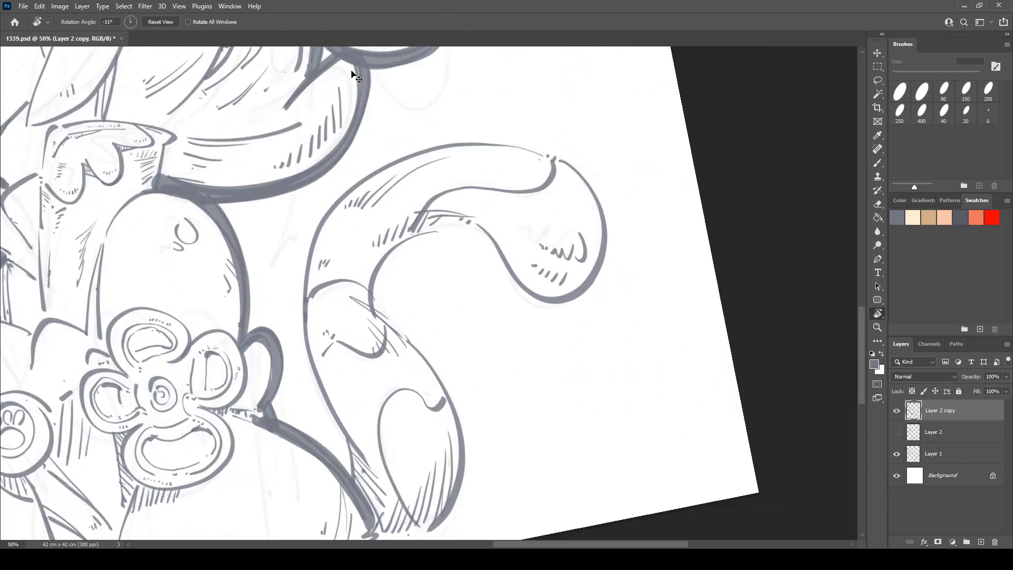
{"action": "key", "text": "b"}
{"action": "mouse_move", "coordinate": [355, 187]}
{"action": "left_mouse_down"}
{"action": "mouse_move", "coordinate": [448, 114]}
{"action": "mouse_move", "coordinate": [422, 135]}
{"action": "mouse_move", "coordinate": [390, 197]}
{"action": "mouse_move", "coordinate": [392, 282]}
{"action": "left_mouse_up"}
{"action": "key", "text": "ctrl+z"}
{"action": "mouse_move", "coordinate": [442, 108]}
{"action": "left_mouse_down"}
{"action": "mouse_move", "coordinate": [390, 210]}
{"action": "mouse_move", "coordinate": [390, 256]}
{"action": "mouse_move", "coordinate": [449, 360]}
{"action": "left_mouse_up"}
{"action": "mouse_move", "coordinate": [402, 285]}
{"action": "left_mouse_down"}
{"action": "mouse_move", "coordinate": [457, 384]}
{"action": "mouse_move", "coordinate": [432, 368]}
{"action": "left_mouse_up"}
{"action": "mouse_move", "coordinate": [568, 168]}
{"action": "left_mouse_down"}
{"action": "mouse_move", "coordinate": [523, 162]}
{"action": "mouse_move", "coordinate": [488, 177]}
{"action": "mouse_move", "coordinate": [462, 253]}
{"action": "left_mouse_up"}
{"action": "mouse_move", "coordinate": [504, 172]}
{"action": "left_mouse_down"}
{"action": "mouse_move", "coordinate": [461, 222]}
{"action": "mouse_move", "coordinate": [466, 256]}
{"action": "mouse_move", "coordinate": [457, 241]}
{"action": "mouse_move", "coordinate": [533, 322]}
{"action": "mouse_move", "coordinate": [550, 394]}
{"action": "mouse_move", "coordinate": [509, 453]}
{"action": "mouse_move", "coordinate": [433, 338]}
{"action": "mouse_move", "coordinate": [415, 242]}
{"action": "mouse_move", "coordinate": [484, 243]}
{"action": "left_mouse_up"}
- Thicken the tail's upper outline over the bend and around its rounded tip
{"action": "mouse_move", "coordinate": [329, 207]}
{"action": "left_mouse_down"}
{"action": "mouse_move", "coordinate": [375, 162]}
{"action": "mouse_move", "coordinate": [504, 143]}
{"action": "mouse_move", "coordinate": [548, 156]}
{"action": "mouse_move", "coordinate": [591, 189]}
{"action": "mouse_move", "coordinate": [598, 278]}
{"action": "left_mouse_up"}
{"action": "key", "text": "ctrl+z"}
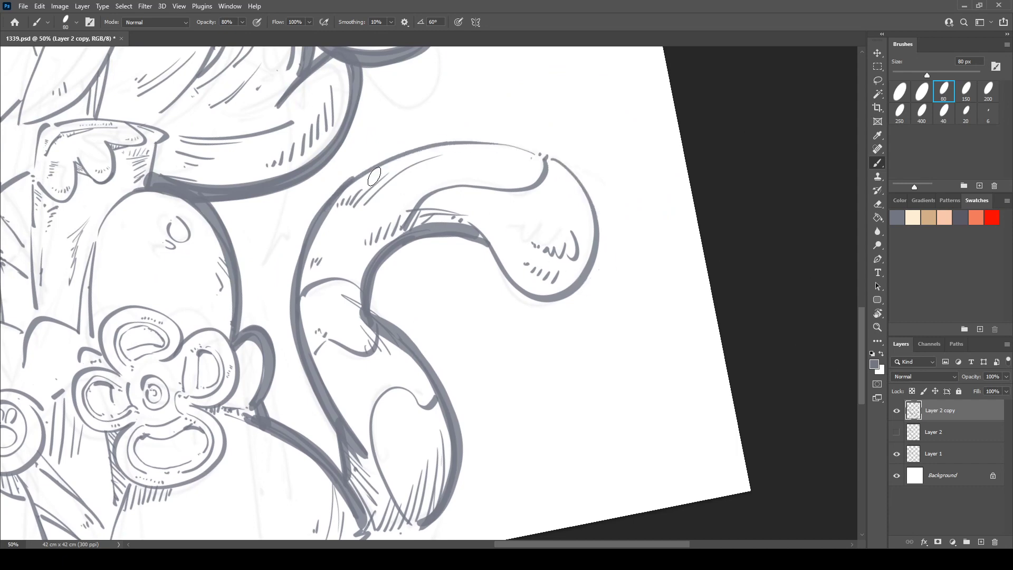
{"action": "mouse_move", "coordinate": [333, 196]}
{"action": "left_mouse_down"}
{"action": "mouse_move", "coordinate": [382, 157]}
{"action": "mouse_move", "coordinate": [462, 137]}
{"action": "mouse_move", "coordinate": [520, 146]}
{"action": "mouse_move", "coordinate": [570, 174]}
{"action": "mouse_move", "coordinate": [595, 213]}
{"action": "mouse_move", "coordinate": [598, 260]}
{"action": "mouse_move", "coordinate": [580, 290]}
{"action": "mouse_move", "coordinate": [542, 299]}
{"action": "mouse_move", "coordinate": [505, 277]}
{"action": "mouse_move", "coordinate": [471, 219]}
{"action": "mouse_move", "coordinate": [458, 228]}
{"action": "mouse_move", "coordinate": [524, 298]}
{"action": "mouse_move", "coordinate": [596, 272]}
{"action": "left_mouse_up"}
{"action": "mouse_move", "coordinate": [376, 159]}
{"action": "left_mouse_down"}
{"action": "mouse_move", "coordinate": [407, 142]}
{"action": "mouse_move", "coordinate": [487, 128]}
{"action": "mouse_move", "coordinate": [525, 137]}
{"action": "mouse_move", "coordinate": [579, 172]}
{"action": "left_mouse_up"}
- Thicken the outer rim of the high collar behind the neck
{"action": "left_click_drag", "start_coordinate": [401, 331], "coordinate": [694, 210]}
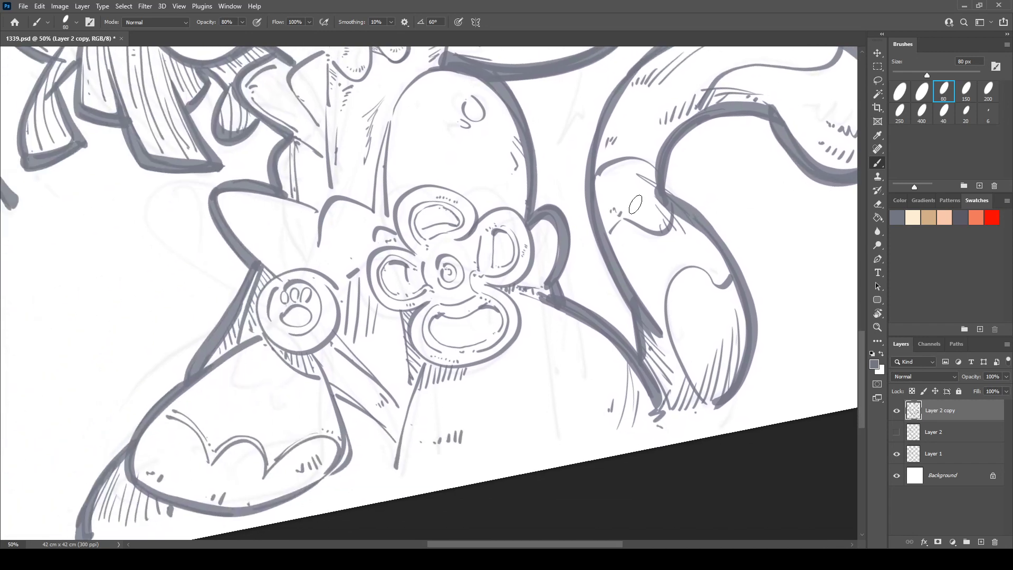
{"action": "key", "text": "r"}
{"action": "left_click_drag", "start_coordinate": [424, 163], "coordinate": [522, 256]}
{"action": "mouse_move", "coordinate": [484, 89]}
{"action": "left_mouse_down"}
{"action": "mouse_move", "coordinate": [408, 84]}
{"action": "mouse_move", "coordinate": [366, 188]}
{"action": "mouse_move", "coordinate": [362, 245]}
{"action": "mouse_move", "coordinate": [399, 205]}
{"action": "mouse_move", "coordinate": [447, 190]}
{"action": "mouse_move", "coordinate": [450, 216]}
{"action": "mouse_move", "coordinate": [458, 200]}
{"action": "mouse_move", "coordinate": [456, 239]}
{"action": "left_mouse_up"}
{"action": "key", "text": "b"}
{"action": "mouse_move", "coordinate": [350, 243]}
{"action": "left_mouse_down"}
{"action": "mouse_move", "coordinate": [425, 401]}
{"action": "mouse_move", "coordinate": [501, 317]}
{"action": "mouse_move", "coordinate": [462, 200]}
{"action": "mouse_move", "coordinate": [543, 221]}
{"action": "mouse_move", "coordinate": [589, 260]}
{"action": "left_mouse_up"}
{"action": "key", "text": "r"}
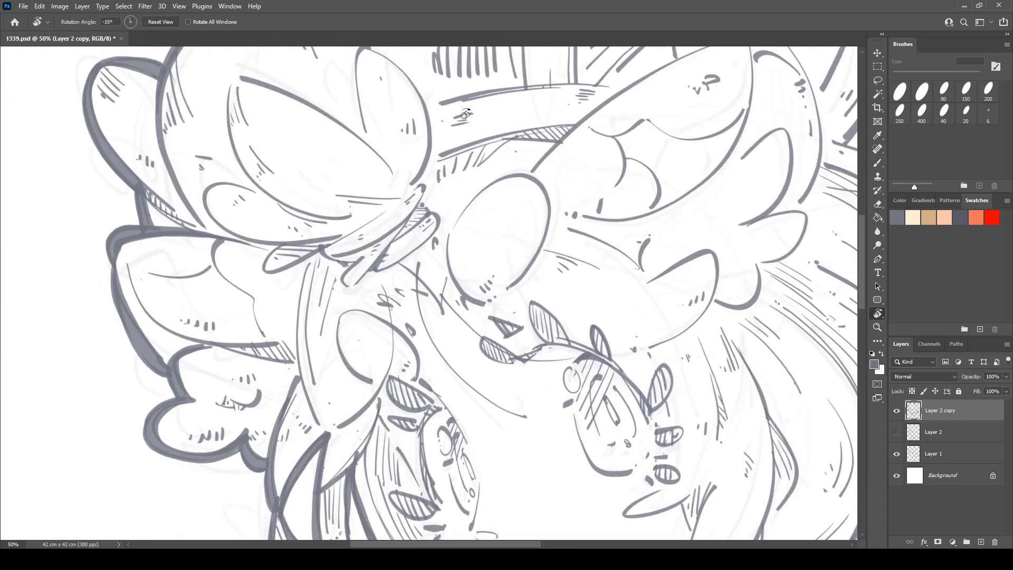
- Mirror the canvas view horizontally and thicken the long loose hair strand curving out behind the head
{"action": "left_click_drag", "start_coordinate": [254, 132], "coordinate": [292, 126]}
{"action": "key", "text": "b"}
{"action": "key", "text": "ctrl+minus"}
{"action": "key", "text": "ctrl+minus"}
{"action": "key", "text": "ctrl+minus"}
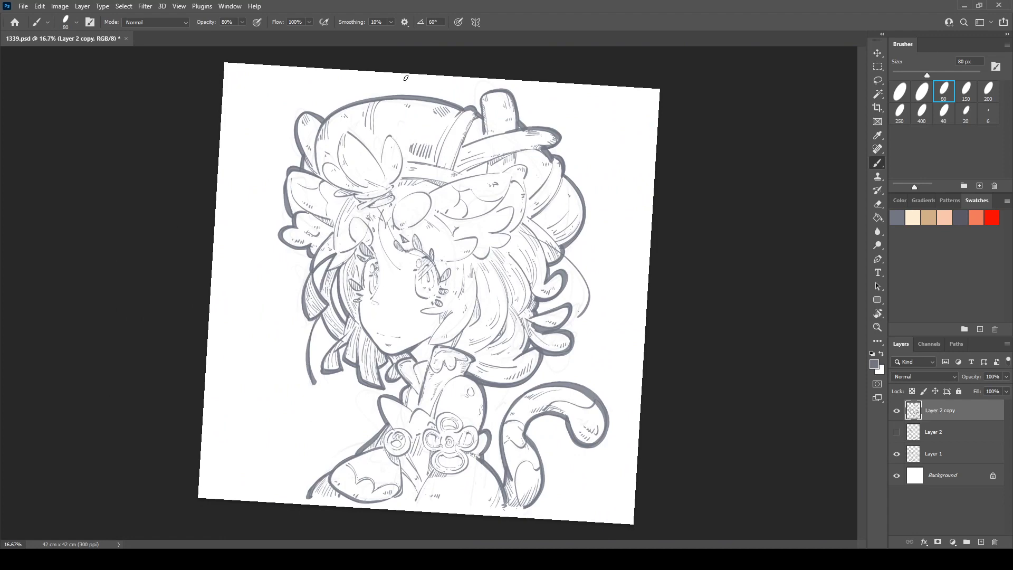
{"action": "key", "text": "ctrl+shift+h"}
{"action": "key", "text": "ctrl+plus"}
{"action": "key", "text": "ctrl+plus"}
{"action": "key", "text": "ctrl+plus"}
{"action": "left_click_drag", "start_coordinate": [372, 300], "coordinate": [705, 309]}
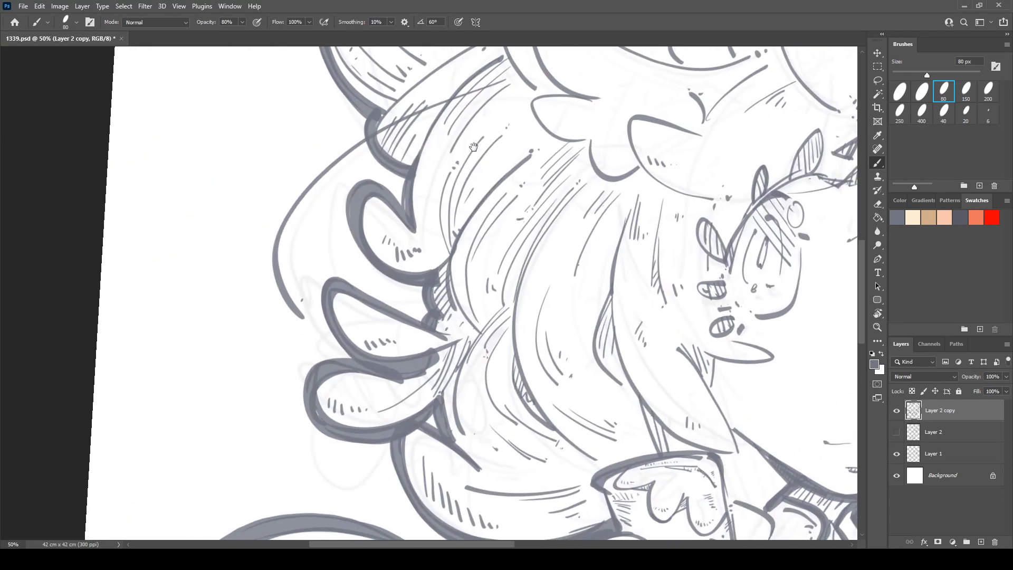
{"action": "mouse_move", "coordinate": [473, 147]}
{"action": "left_mouse_down"}
{"action": "mouse_move", "coordinate": [349, 107]}
{"action": "mouse_move", "coordinate": [398, 75]}
{"action": "mouse_move", "coordinate": [301, 197]}
{"action": "mouse_move", "coordinate": [272, 276]}
{"action": "mouse_move", "coordinate": [274, 330]}
{"action": "mouse_move", "coordinate": [327, 377]}
{"action": "left_mouse_up"}
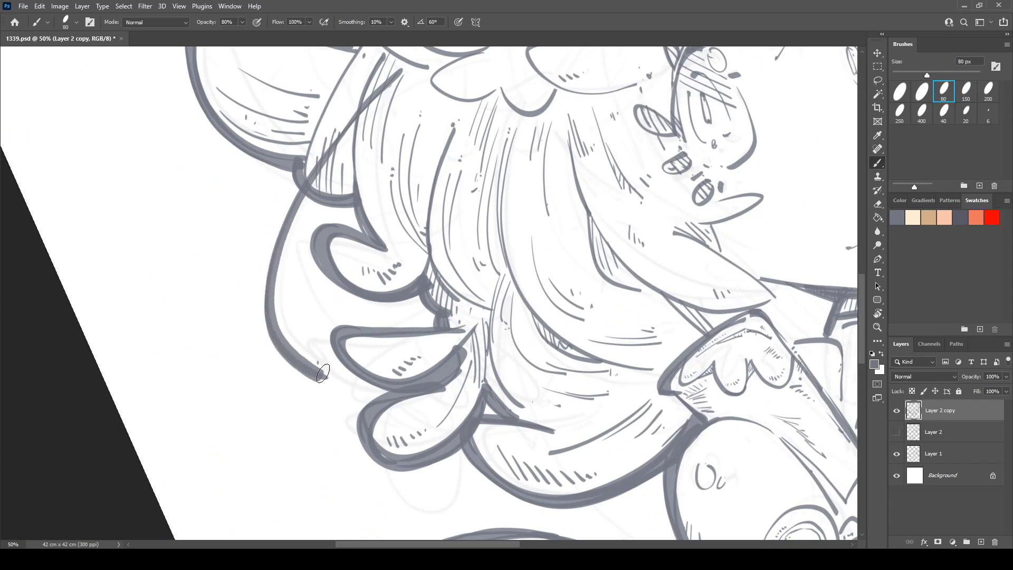
- Thicken the upper and inner edges of the hair tuft directly below the large rounded shape at the back of the head
{"action": "key", "text": "e"}
{"action": "key", "text": "r"}
{"action": "mouse_move", "coordinate": [290, 324]}
{"action": "left_mouse_down"}
{"action": "mouse_move", "coordinate": [253, 301]}
{"action": "mouse_move", "coordinate": [262, 159]}
{"action": "mouse_move", "coordinate": [270, 180]}
{"action": "mouse_move", "coordinate": [365, 272]}
{"action": "left_mouse_up"}
{"action": "key", "text": "b"}
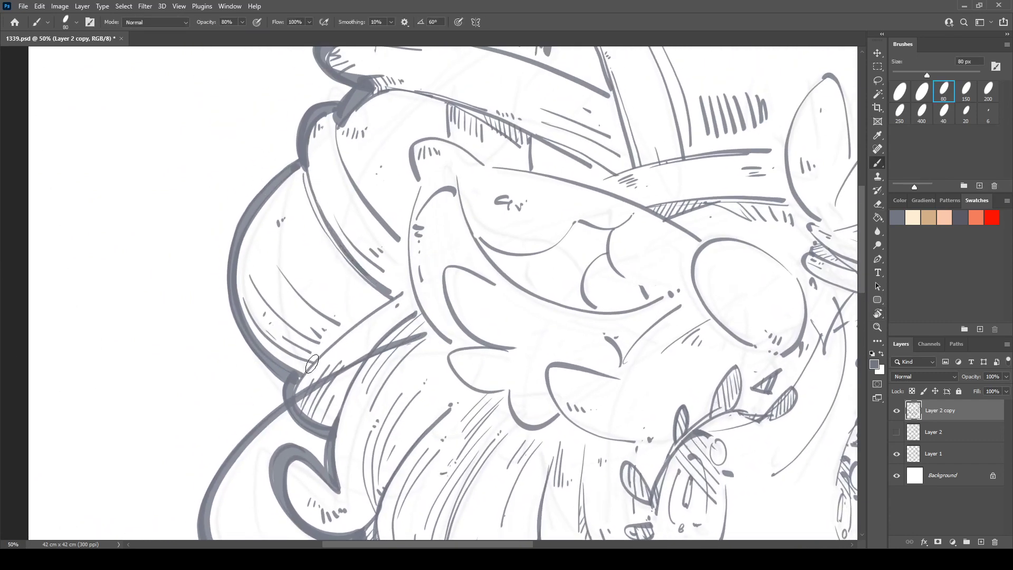
{"action": "left_click_drag", "start_coordinate": [295, 388], "coordinate": [395, 297]}
{"action": "left_click_drag", "start_coordinate": [400, 332], "coordinate": [395, 241]}
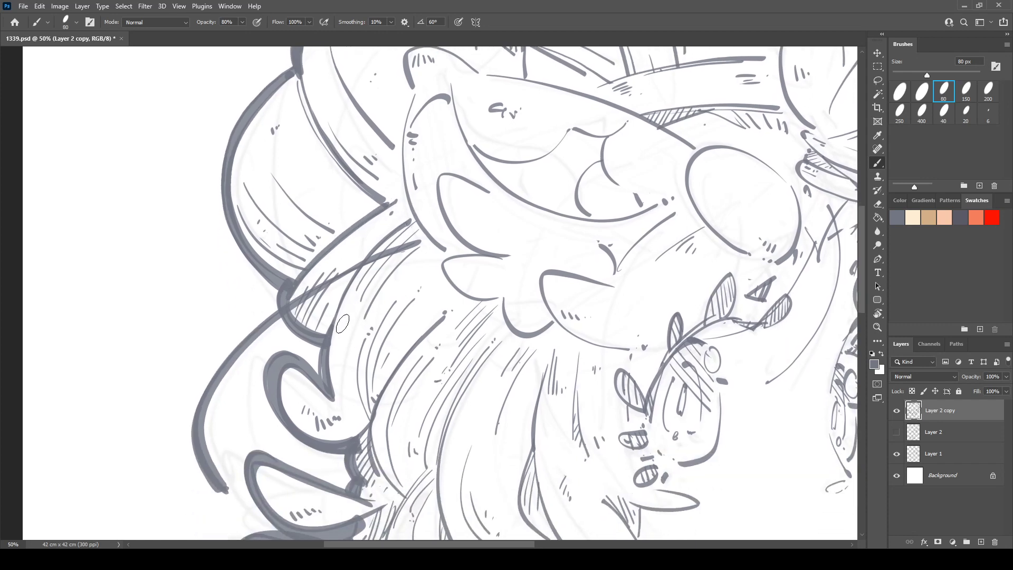
{"action": "mouse_move", "coordinate": [335, 313]}
{"action": "left_mouse_down"}
{"action": "mouse_move", "coordinate": [411, 224]}
{"action": "mouse_move", "coordinate": [357, 264]}
{"action": "mouse_move", "coordinate": [258, 228]}
{"action": "mouse_move", "coordinate": [226, 283]}
{"action": "left_mouse_up"}
- Thicken the curled tip and the outer edge of the large wing-like shape beneath the hat band
{"action": "mouse_move", "coordinate": [219, 169]}
{"action": "left_mouse_down"}
{"action": "mouse_move", "coordinate": [213, 125]}
{"action": "mouse_move", "coordinate": [264, 118]}
{"action": "mouse_move", "coordinate": [288, 143]}
{"action": "mouse_move", "coordinate": [237, 127]}
{"action": "mouse_move", "coordinate": [292, 145]}
{"action": "left_mouse_up"}
{"action": "mouse_move", "coordinate": [224, 171]}
{"action": "left_mouse_down"}
{"action": "mouse_move", "coordinate": [213, 248]}
{"action": "mouse_move", "coordinate": [252, 326]}
{"action": "left_mouse_up"}
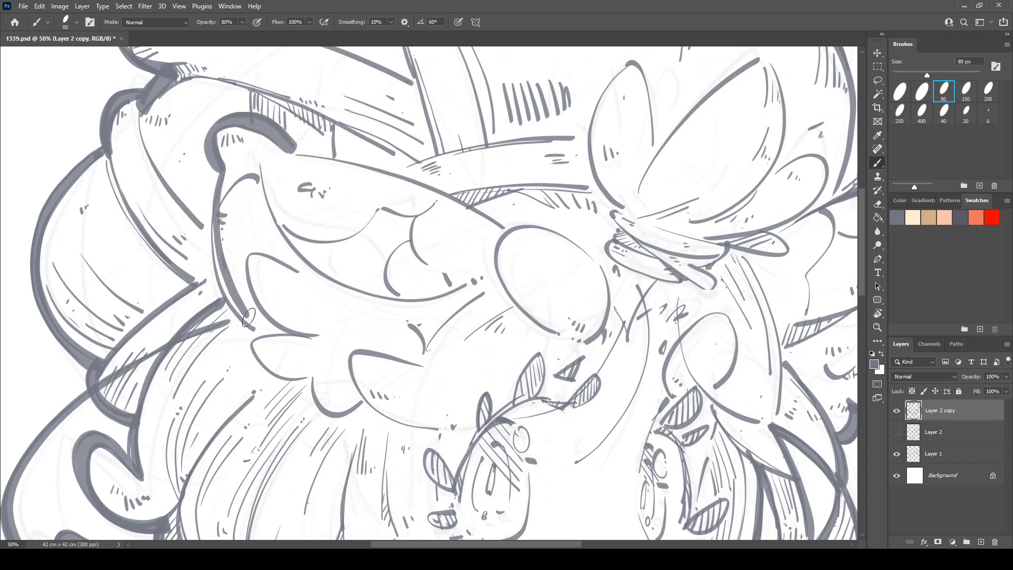
- Thicken the outer, upper and inner edges of the character's left-hand ear with 80 px brush strokes
{"action": "key", "text": "ctrl+z"}
{"action": "mouse_move", "coordinate": [224, 168]}
{"action": "left_mouse_down"}
{"action": "mouse_move", "coordinate": [215, 261]}
{"action": "mouse_move", "coordinate": [252, 326]}
{"action": "left_mouse_up"}
{"action": "key", "text": "r"}
{"action": "mouse_move", "coordinate": [316, 199]}
{"action": "left_mouse_down"}
{"action": "mouse_move", "coordinate": [244, 264]}
{"action": "mouse_move", "coordinate": [251, 248]}
{"action": "mouse_move", "coordinate": [342, 213]}
{"action": "mouse_move", "coordinate": [448, 196]}
{"action": "left_mouse_up"}
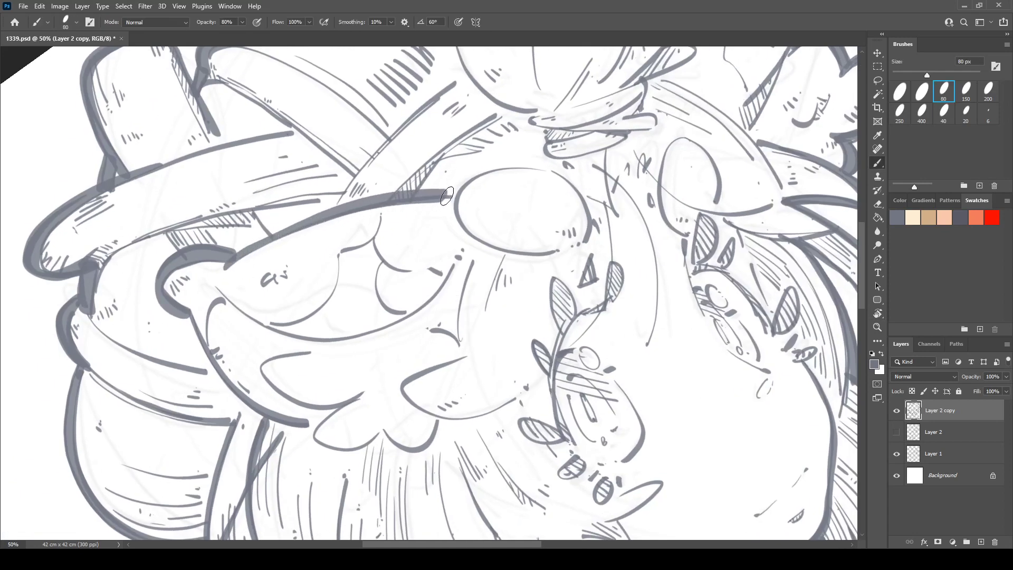
{"action": "key", "text": "r"}
{"action": "mouse_move", "coordinate": [309, 238]}
{"action": "left_mouse_down"}
{"action": "mouse_move", "coordinate": [370, 171]}
{"action": "mouse_move", "coordinate": [401, 161]}
{"action": "left_mouse_up"}
{"action": "key", "text": "space"}
{"action": "left_click_drag", "start_coordinate": [321, 177], "coordinate": [262, 179]}
{"action": "mouse_move", "coordinate": [243, 132]}
{"action": "left_mouse_down"}
{"action": "mouse_move", "coordinate": [258, 232]}
{"action": "mouse_move", "coordinate": [303, 282]}
{"action": "mouse_move", "coordinate": [351, 305]}
{"action": "mouse_move", "coordinate": [429, 288]}
{"action": "left_mouse_up"}
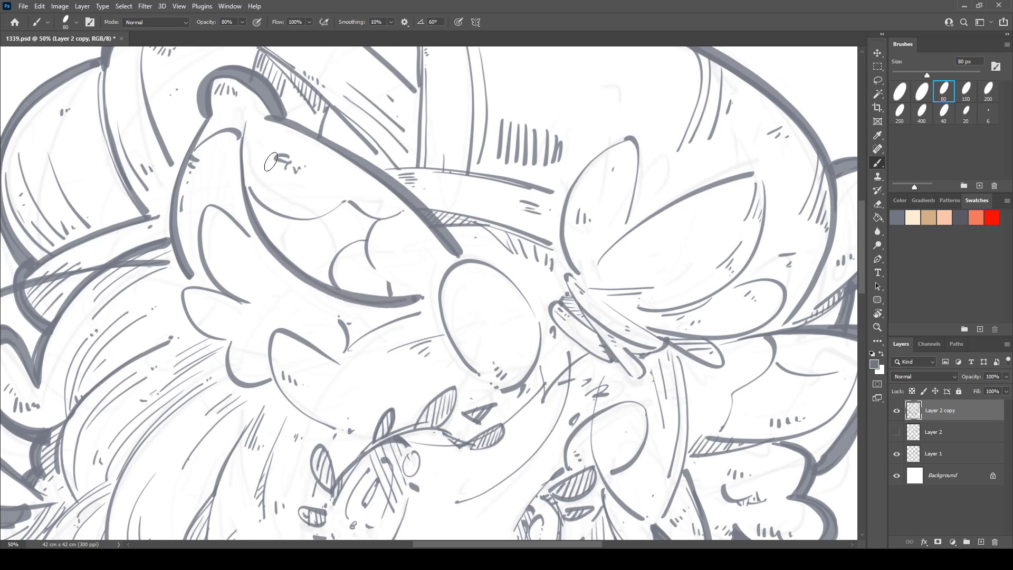
- Thicken the outlines of the scalloped fur tufts beneath the left-hand ear
{"action": "mouse_move", "coordinate": [210, 207]}
{"action": "left_mouse_down"}
{"action": "mouse_move", "coordinate": [202, 264]}
{"action": "mouse_move", "coordinate": [245, 302]}
{"action": "left_mouse_up"}
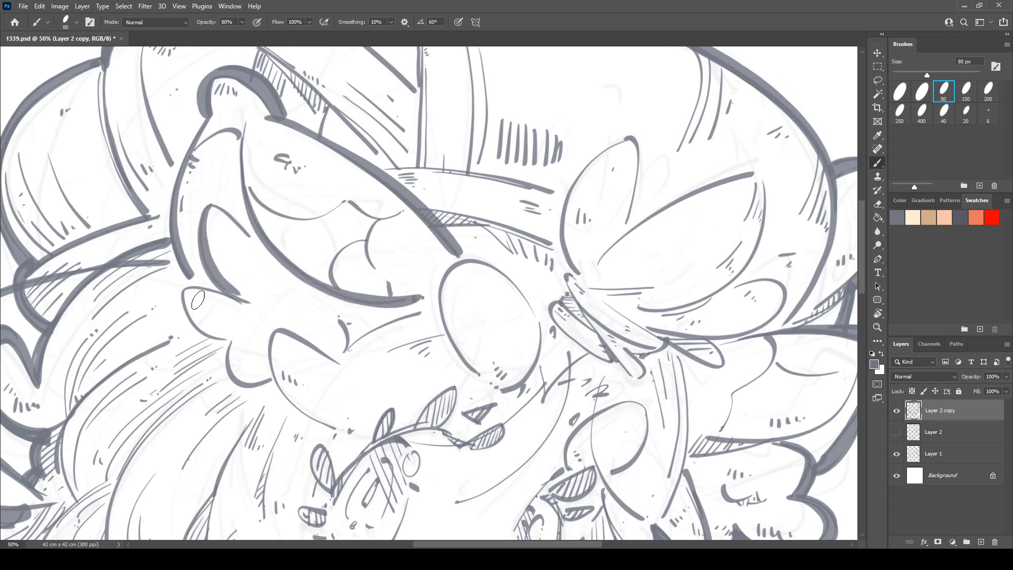
{"action": "mouse_move", "coordinate": [185, 299]}
{"action": "left_mouse_down"}
{"action": "mouse_move", "coordinate": [246, 342]}
{"action": "mouse_move", "coordinate": [270, 379]}
{"action": "left_mouse_up"}
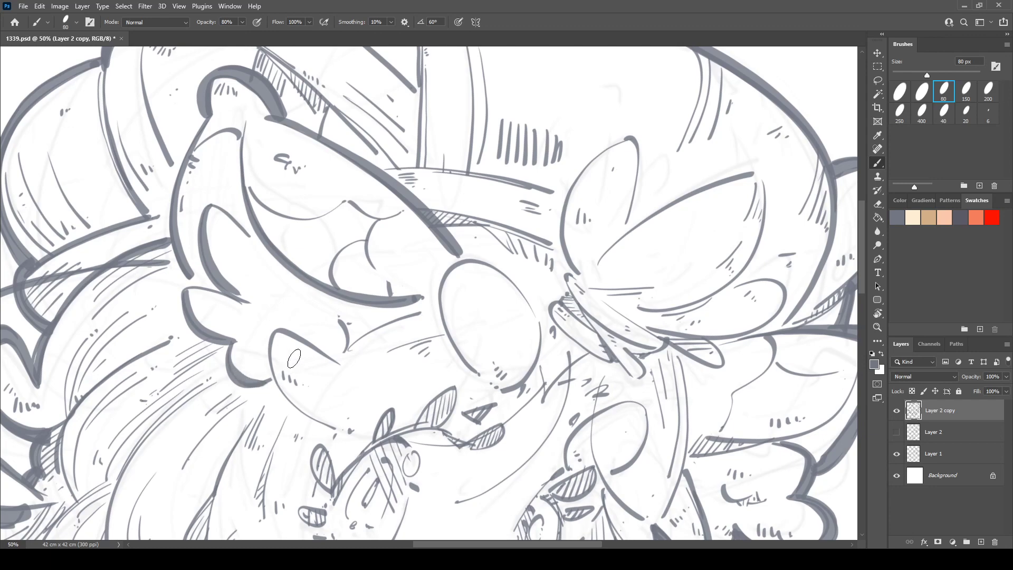
{"action": "mouse_move", "coordinate": [279, 336]}
{"action": "left_mouse_down"}
{"action": "mouse_move", "coordinate": [279, 398]}
{"action": "mouse_move", "coordinate": [331, 422]}
{"action": "left_mouse_up"}
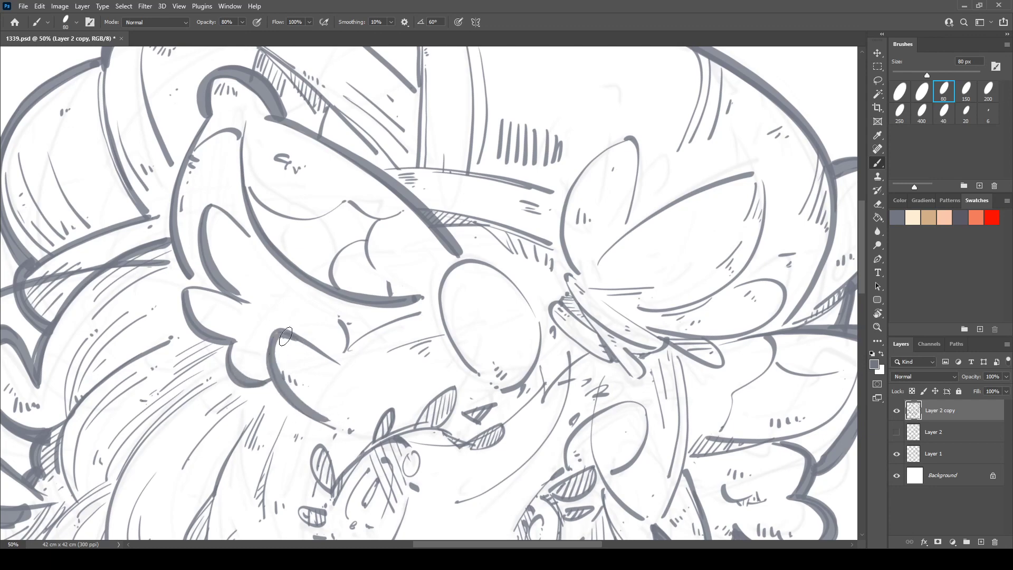
{"action": "key", "text": "r"}
{"action": "left_click_drag", "start_coordinate": [304, 167], "coordinate": [272, 209]}
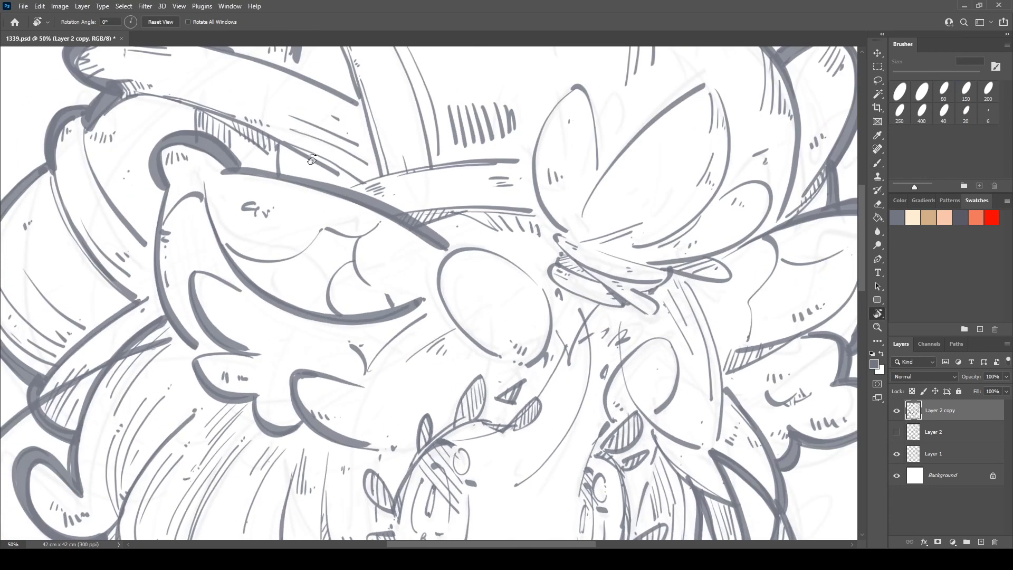
- Thicken the lower fur tuft's edge and the leaf-shaped lashes above the left-hand eye
{"action": "mouse_move", "coordinate": [425, 430]}
{"action": "left_mouse_down"}
{"action": "mouse_move", "coordinate": [395, 328]}
{"action": "mouse_move", "coordinate": [316, 261]}
{"action": "mouse_move", "coordinate": [319, 240]}
{"action": "mouse_move", "coordinate": [321, 255]}
{"action": "mouse_move", "coordinate": [379, 216]}
{"action": "mouse_move", "coordinate": [366, 248]}
{"action": "left_mouse_up"}
{"action": "key", "text": "b"}
{"action": "key", "text": "r"}
{"action": "left_click_drag", "start_coordinate": [387, 201], "coordinate": [370, 210]}
{"action": "left_click_drag", "start_coordinate": [354, 256], "coordinate": [402, 188]}
{"action": "key", "text": "b"}
{"action": "mouse_move", "coordinate": [338, 275]}
{"action": "left_mouse_down"}
{"action": "mouse_move", "coordinate": [372, 222]}
{"action": "mouse_move", "coordinate": [429, 200]}
{"action": "mouse_move", "coordinate": [471, 159]}
{"action": "mouse_move", "coordinate": [414, 208]}
{"action": "left_mouse_up"}
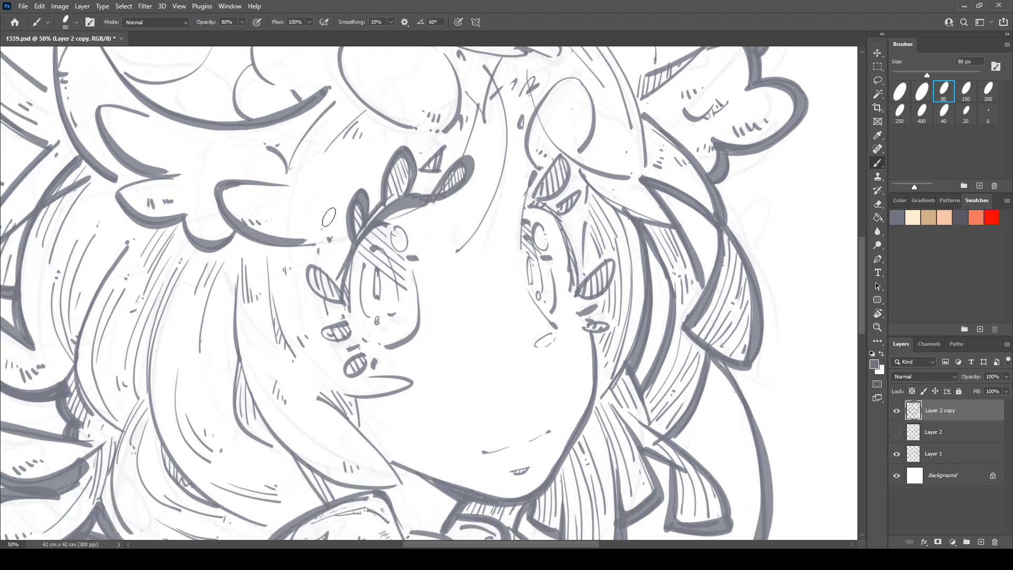
- Darken the leaf-shaped lashes beside and below the left-hand eye and the eye's inner edge
{"action": "mouse_move", "coordinate": [332, 280]}
{"action": "left_mouse_down"}
{"action": "mouse_move", "coordinate": [308, 269]}
{"action": "mouse_move", "coordinate": [346, 270]}
{"action": "left_mouse_up"}
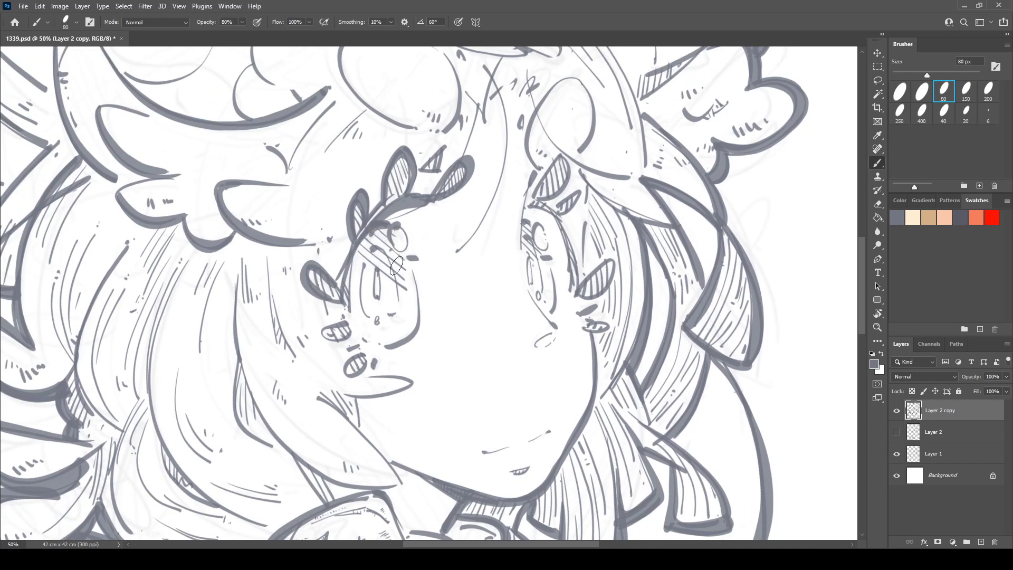
{"action": "left_click_drag", "start_coordinate": [412, 264], "coordinate": [421, 317]}
{"action": "left_click_drag", "start_coordinate": [338, 324], "coordinate": [361, 337]}
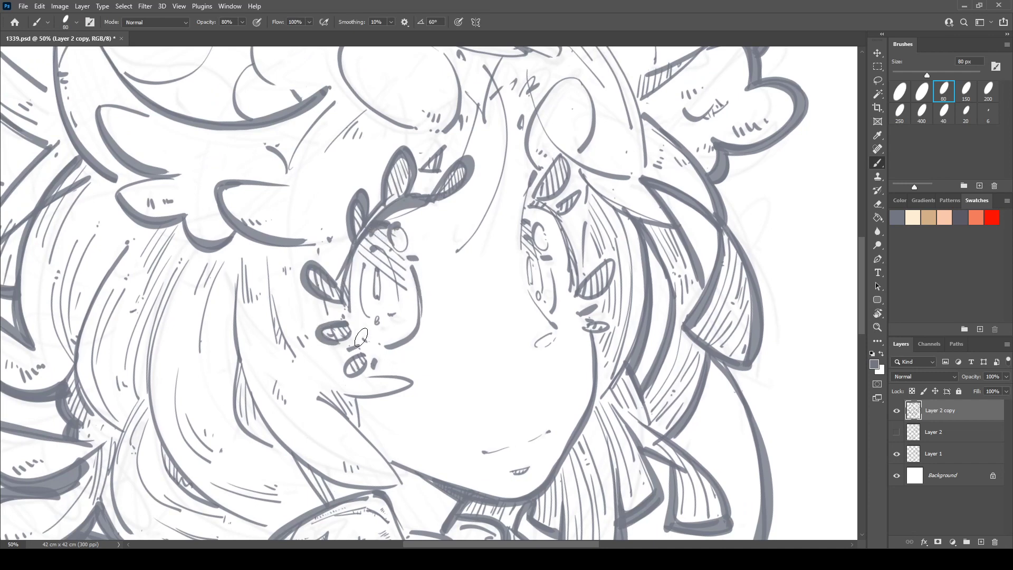
{"action": "left_click_drag", "start_coordinate": [350, 268], "coordinate": [346, 320]}
{"action": "left_click_drag", "start_coordinate": [343, 364], "coordinate": [376, 358]}
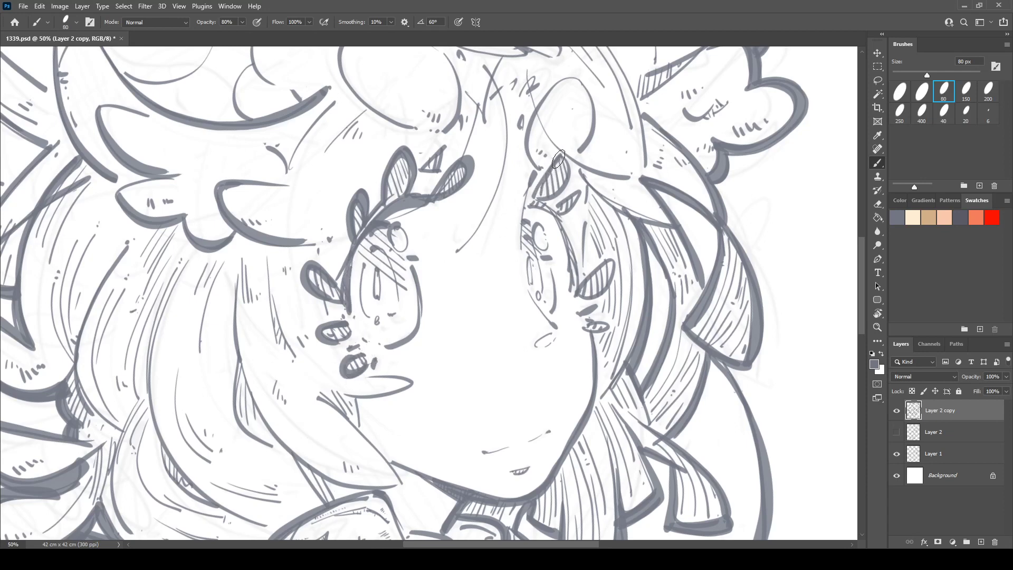
- Thicken the right-hand eye's leaf lashes and lid line, and extend the hatching above the left-hand eye's lashes
{"action": "mouse_move", "coordinate": [559, 159]}
{"action": "left_mouse_down"}
{"action": "mouse_move", "coordinate": [547, 198]}
{"action": "mouse_move", "coordinate": [575, 245]}
{"action": "left_mouse_up"}
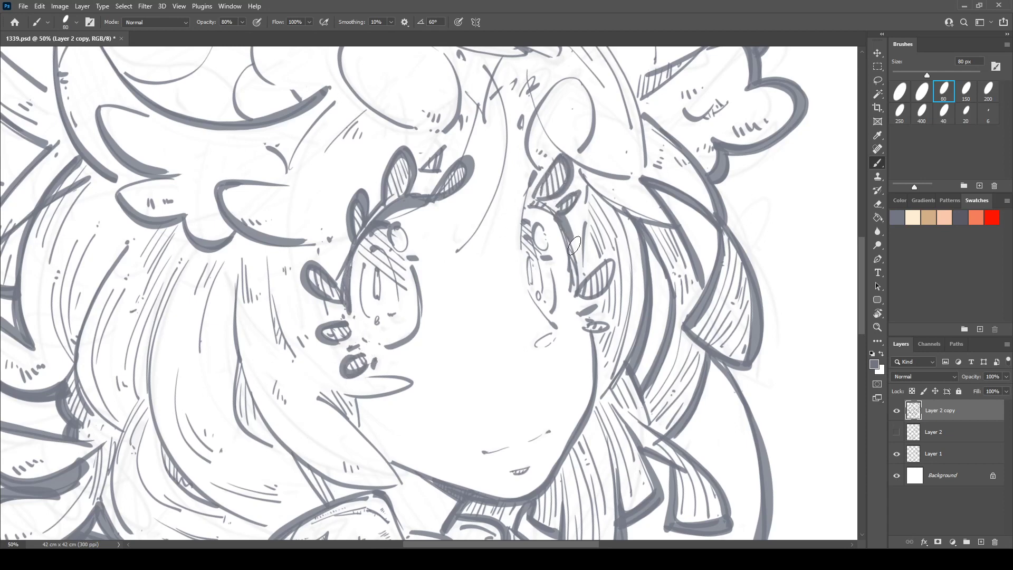
{"action": "mouse_move", "coordinate": [590, 288]}
{"action": "left_mouse_down"}
{"action": "mouse_move", "coordinate": [606, 264]}
{"action": "mouse_move", "coordinate": [576, 274]}
{"action": "left_mouse_up"}
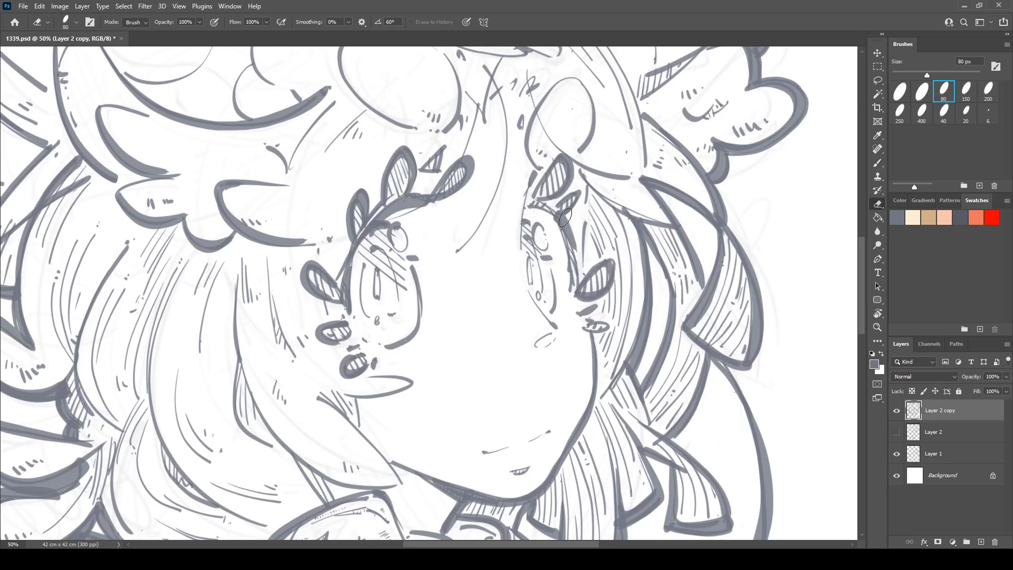
{"action": "left_click_drag", "start_coordinate": [568, 227], "coordinate": [577, 278]}
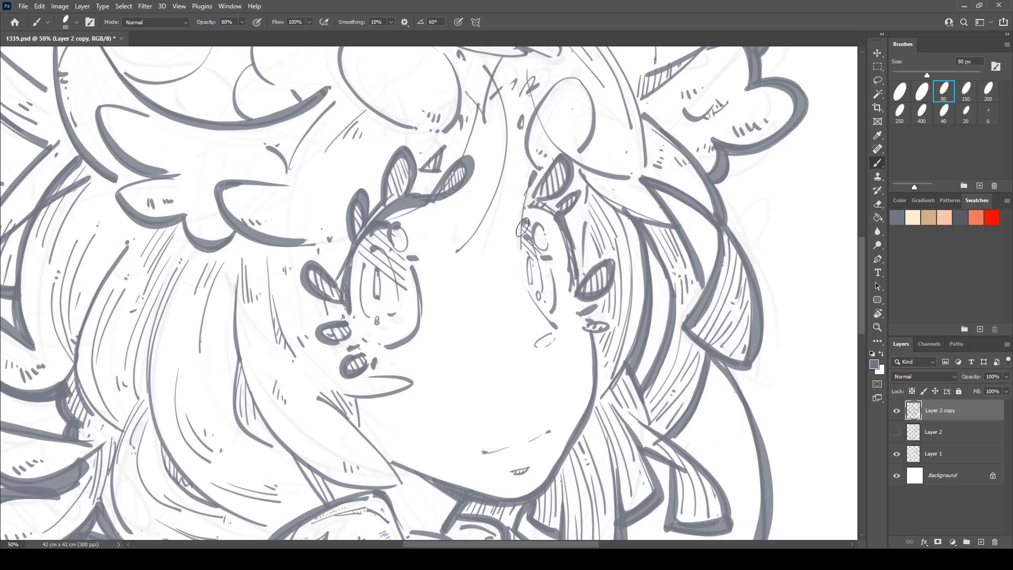
{"action": "left_click_drag", "start_coordinate": [538, 171], "coordinate": [523, 224]}
{"action": "left_click_drag", "start_coordinate": [438, 128], "coordinate": [429, 154]}
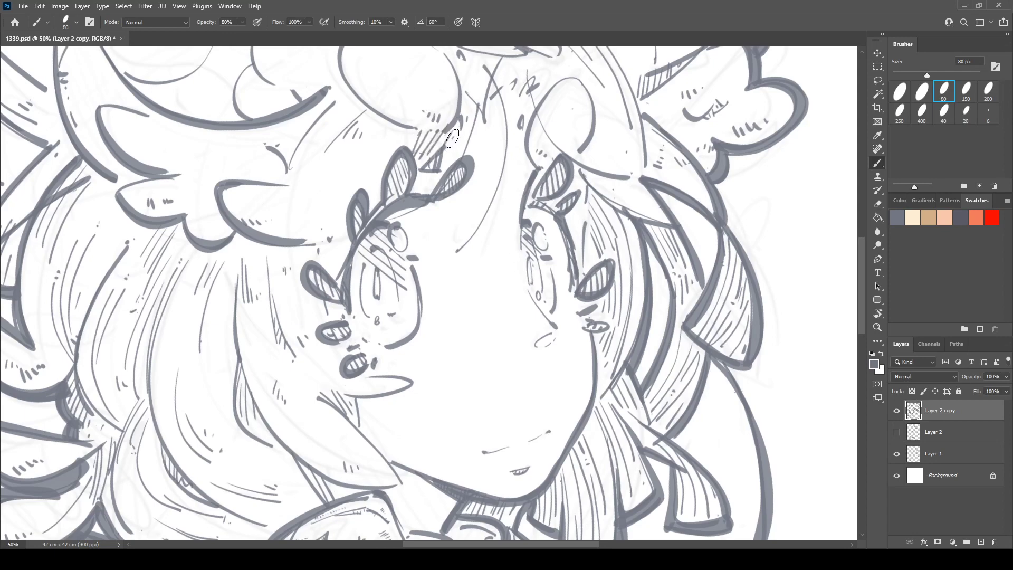
- Retry the stroke along the right-hand eye's inner edge, undoing the first two attempts
{"action": "key", "text": "r"}
{"action": "mouse_move", "coordinate": [526, 275]}
{"action": "left_mouse_down"}
{"action": "mouse_move", "coordinate": [409, 225]}
{"action": "mouse_move", "coordinate": [425, 242]}
{"action": "left_mouse_up"}
{"action": "key", "text": "e"}
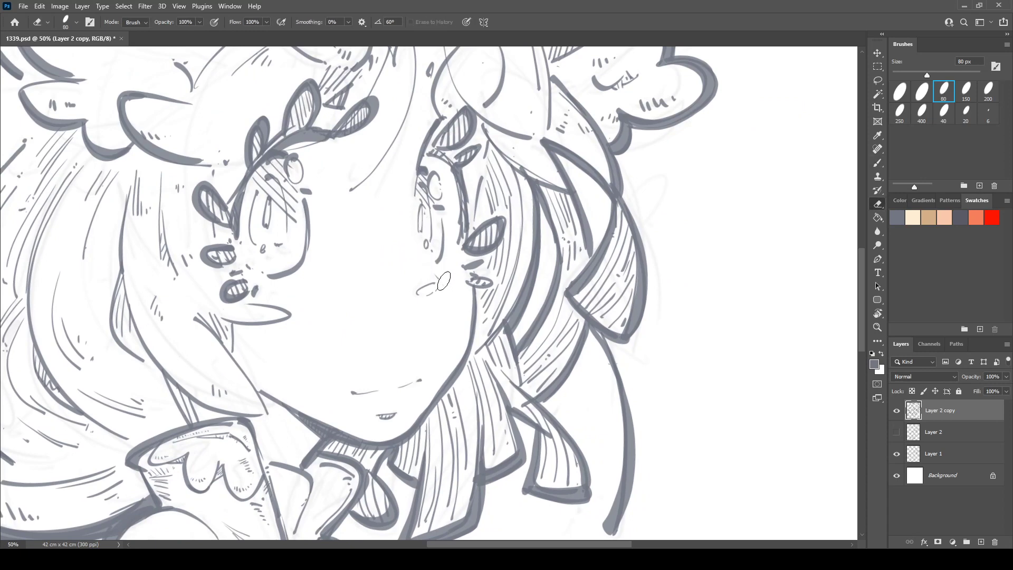
{"action": "key", "text": "b"}
{"action": "left_click_drag", "start_coordinate": [416, 220], "coordinate": [433, 274]}
{"action": "key", "text": "ctrl+z"}
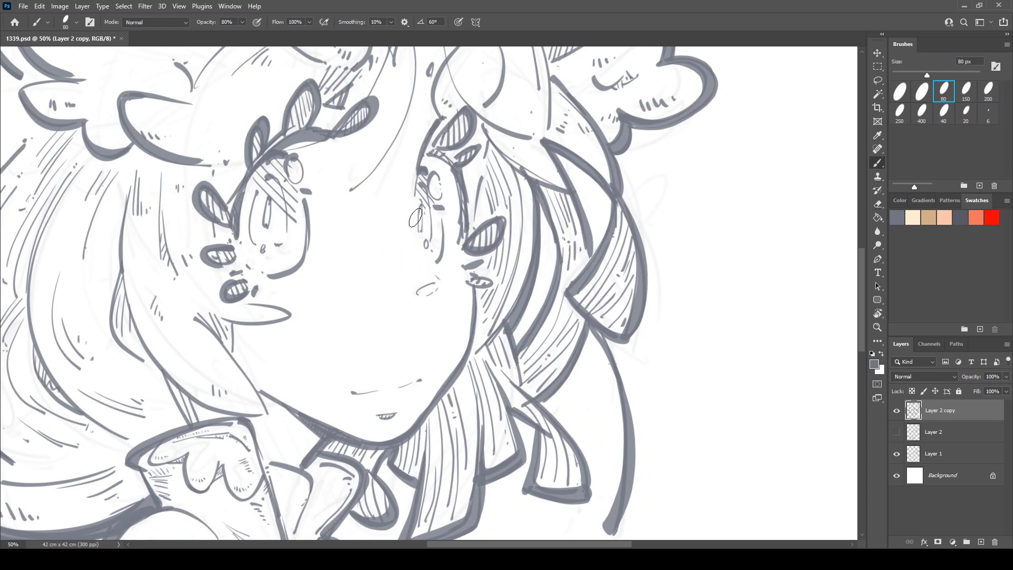
{"action": "left_click_drag", "start_coordinate": [416, 214], "coordinate": [431, 268]}
{"action": "key", "text": "ctrl+z"}
{"action": "mouse_move", "coordinate": [417, 210]}
{"action": "left_mouse_down"}
{"action": "mouse_move", "coordinate": [437, 275]}
{"action": "mouse_move", "coordinate": [580, 153]}
{"action": "left_mouse_up"}
{"action": "key", "text": "e"}
{"action": "left_click_drag", "start_coordinate": [622, 243], "coordinate": [509, 268]}
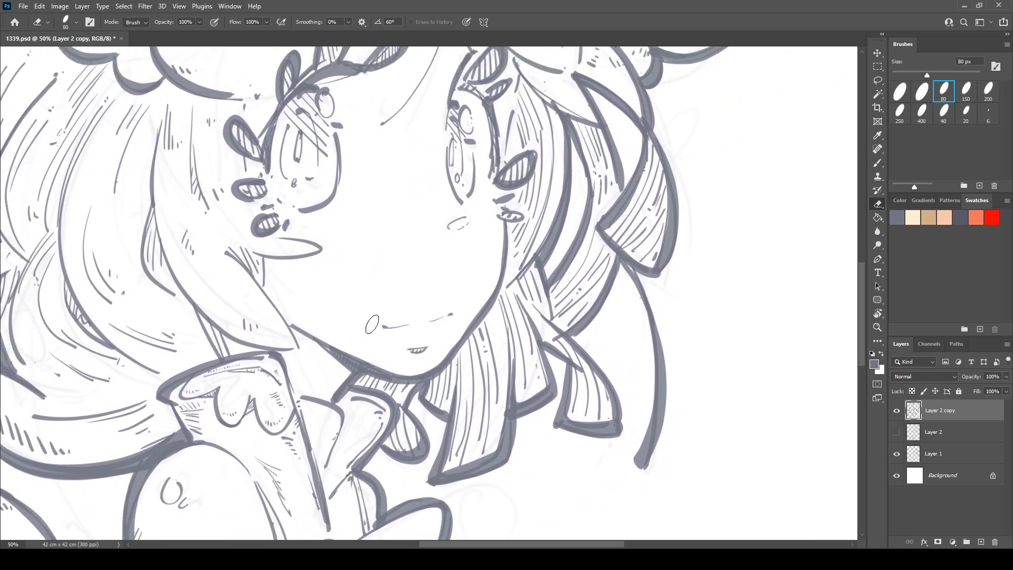
- Fill the shadow under the jaw and thicken the edges of the pointed hair lock beside the cheek
{"action": "key", "text": "b"}
{"action": "mouse_move", "coordinate": [295, 327]}
{"action": "left_mouse_down"}
{"action": "mouse_move", "coordinate": [338, 383]}
{"action": "mouse_move", "coordinate": [347, 378]}
{"action": "mouse_move", "coordinate": [360, 285]}
{"action": "left_mouse_up"}
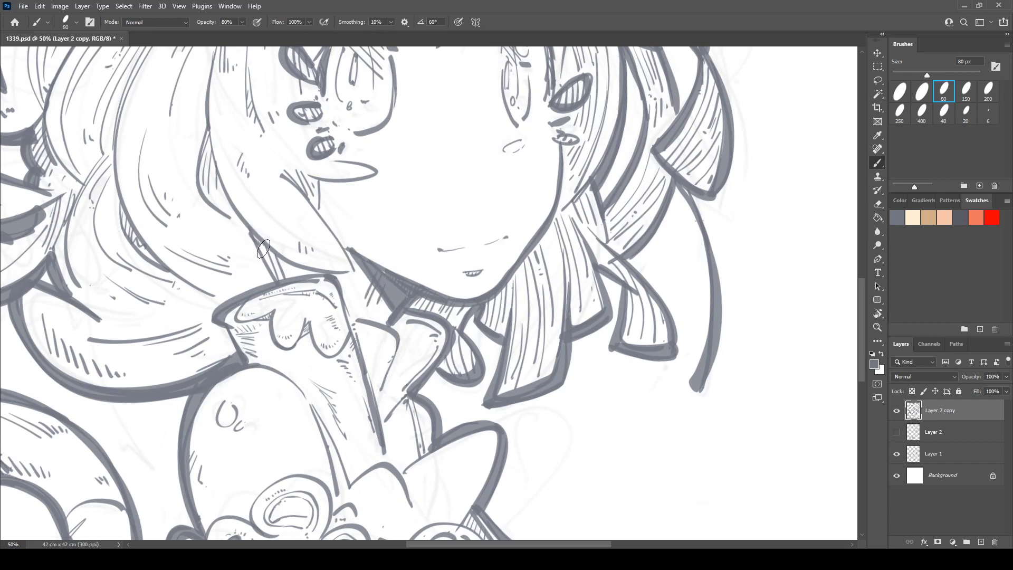
{"action": "mouse_move", "coordinate": [263, 249]}
{"action": "left_mouse_down"}
{"action": "mouse_move", "coordinate": [322, 272]}
{"action": "mouse_move", "coordinate": [354, 265]}
{"action": "left_mouse_up"}
{"action": "left_click_drag", "start_coordinate": [301, 189], "coordinate": [349, 265]}
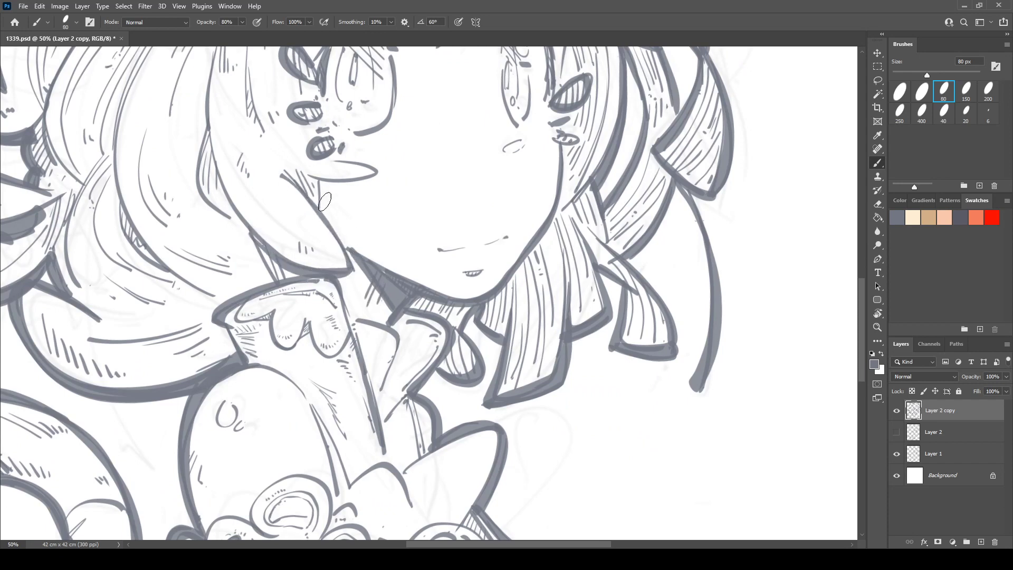
{"action": "left_click_drag", "start_coordinate": [321, 201], "coordinate": [320, 218]}
- Reinforce the lid, leaf lashes and inner edge of the right-hand eye
{"action": "left_click_drag", "start_coordinate": [343, 82], "coordinate": [297, 211]}
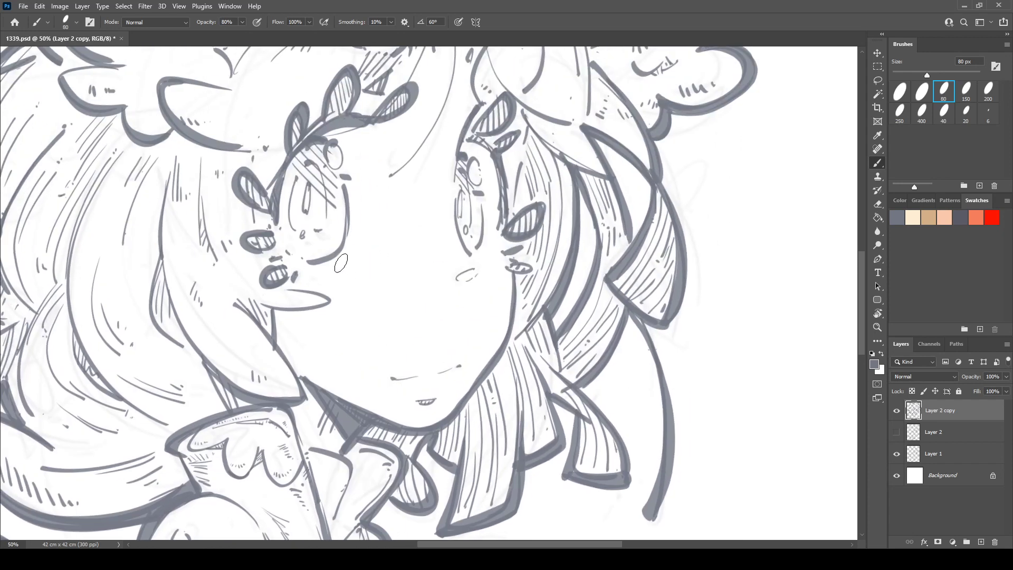
{"action": "left_click_drag", "start_coordinate": [490, 207], "coordinate": [509, 274]}
{"action": "mouse_move", "coordinate": [480, 90]}
{"action": "left_mouse_down"}
{"action": "mouse_move", "coordinate": [464, 128]}
{"action": "mouse_move", "coordinate": [502, 128]}
{"action": "left_mouse_up"}
{"action": "mouse_move", "coordinate": [493, 178]}
{"action": "left_mouse_down"}
{"action": "mouse_move", "coordinate": [516, 141]}
{"action": "mouse_move", "coordinate": [545, 196]}
{"action": "left_mouse_up"}
{"action": "left_click_drag", "start_coordinate": [449, 165], "coordinate": [458, 216]}
{"action": "mouse_move", "coordinate": [336, 138]}
{"action": "left_mouse_down"}
{"action": "mouse_move", "coordinate": [332, 112]}
{"action": "mouse_move", "coordinate": [414, 117]}
{"action": "mouse_move", "coordinate": [408, 224]}
{"action": "left_mouse_up"}
- Thicken the loose hair strand over the forehead and the round beads along the hairline
{"action": "mouse_move", "coordinate": [481, 151]}
{"action": "left_mouse_down"}
{"action": "mouse_move", "coordinate": [489, 219]}
{"action": "mouse_move", "coordinate": [454, 305]}
{"action": "mouse_move", "coordinate": [420, 334]}
{"action": "left_mouse_up"}
{"action": "mouse_move", "coordinate": [570, 238]}
{"action": "left_mouse_down"}
{"action": "mouse_move", "coordinate": [562, 210]}
{"action": "mouse_move", "coordinate": [574, 93]}
{"action": "left_mouse_up"}
{"action": "left_click_drag", "start_coordinate": [338, 257], "coordinate": [494, 165]}
{"action": "mouse_move", "coordinate": [361, 108]}
{"action": "left_mouse_down"}
{"action": "mouse_move", "coordinate": [350, 159]}
{"action": "mouse_move", "coordinate": [375, 265]}
{"action": "mouse_move", "coordinate": [427, 312]}
{"action": "left_mouse_up"}
{"action": "mouse_move", "coordinate": [272, 125]}
{"action": "left_mouse_down"}
{"action": "mouse_move", "coordinate": [266, 255]}
{"action": "mouse_move", "coordinate": [354, 341]}
{"action": "left_mouse_up"}
- Thicken the contours of the long hair locks on the left-hand side of the face
{"action": "mouse_move", "coordinate": [341, 214]}
{"action": "left_mouse_down"}
{"action": "mouse_move", "coordinate": [319, 302]}
{"action": "mouse_move", "coordinate": [343, 338]}
{"action": "left_mouse_up"}
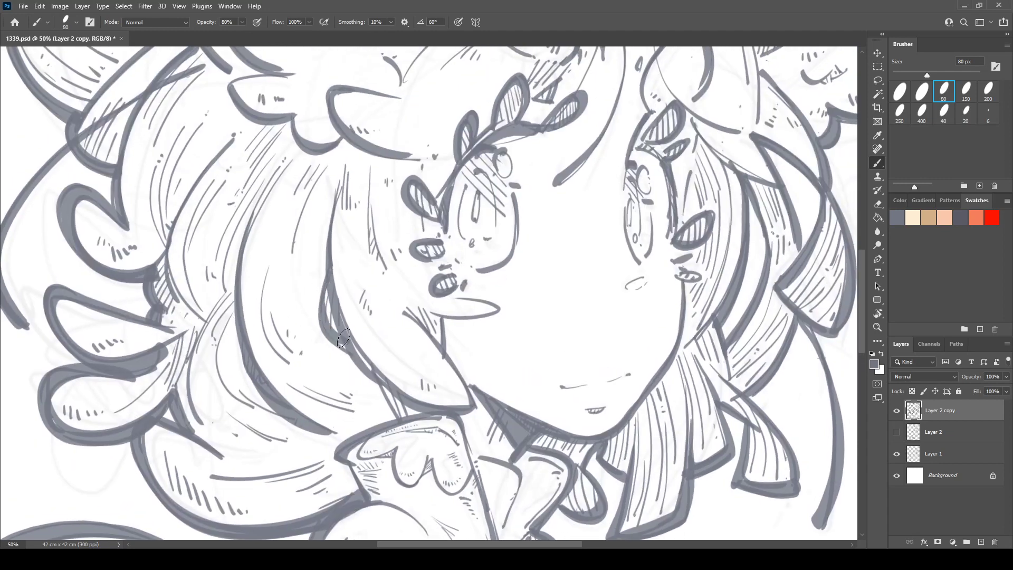
{"action": "left_click_drag", "start_coordinate": [236, 340], "coordinate": [243, 372]}
{"action": "mouse_move", "coordinate": [166, 267]}
{"action": "left_mouse_down"}
{"action": "mouse_move", "coordinate": [203, 322]}
{"action": "mouse_move", "coordinate": [228, 293]}
{"action": "left_mouse_up"}
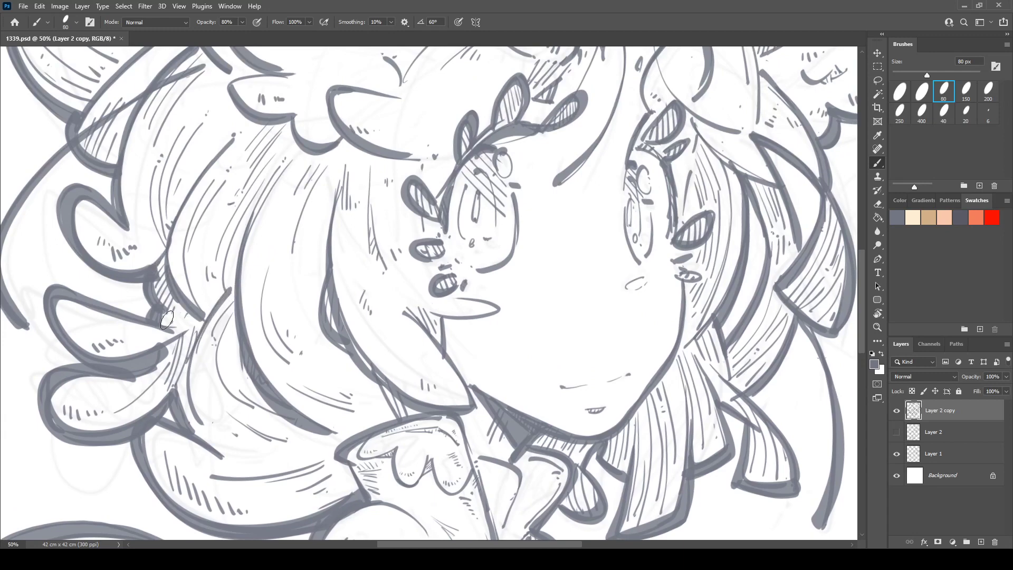
- Add hatching beneath the left-hand ear's inner curve and thicken the short hair strand there
{"action": "left_click_drag", "start_coordinate": [322, 209], "coordinate": [192, 352]}
{"action": "left_click_drag", "start_coordinate": [393, 203], "coordinate": [307, 248]}
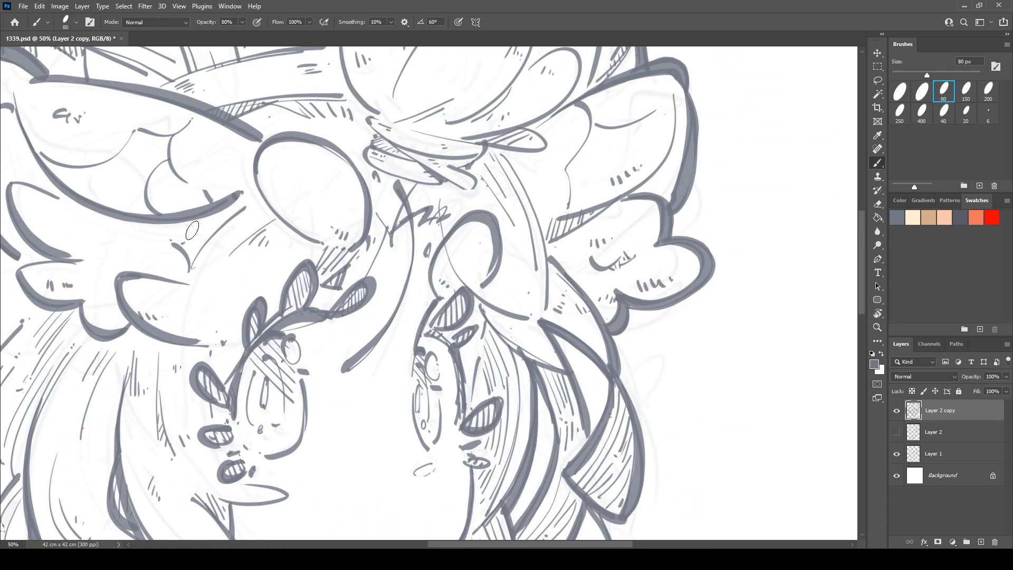
{"action": "left_click_drag", "start_coordinate": [204, 218], "coordinate": [199, 234]}
{"action": "mouse_move", "coordinate": [209, 220]}
{"action": "left_mouse_down"}
{"action": "mouse_move", "coordinate": [204, 241]}
{"action": "mouse_move", "coordinate": [253, 204]}
{"action": "left_mouse_up"}
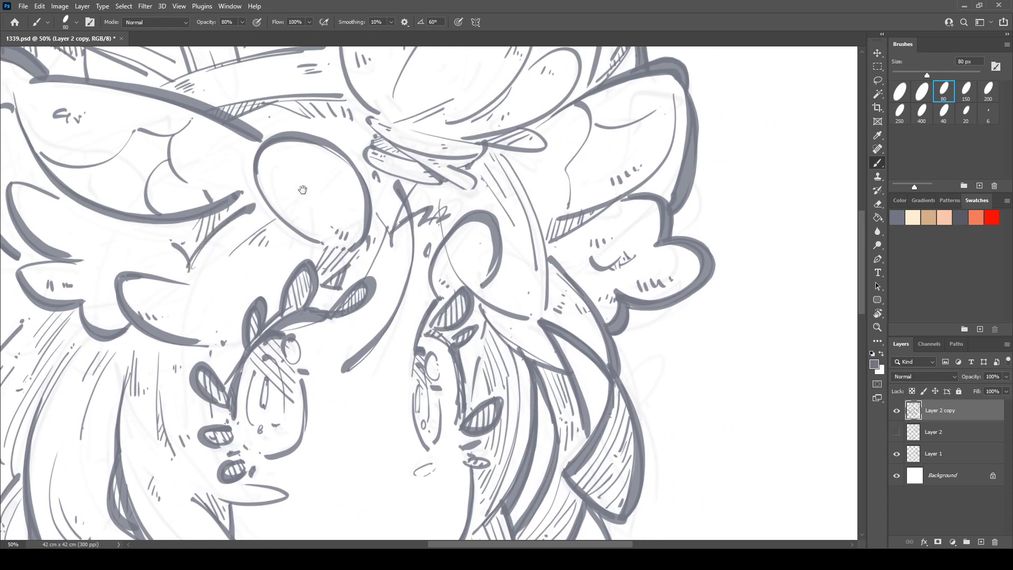
- Thicken the outlines of the upright petals on the head ornament between the ears
{"action": "mouse_move", "coordinate": [359, 137]}
{"action": "left_mouse_down"}
{"action": "mouse_move", "coordinate": [218, 263]}
{"action": "mouse_move", "coordinate": [242, 260]}
{"action": "left_mouse_up"}
{"action": "left_click_drag", "start_coordinate": [225, 165], "coordinate": [231, 207]}
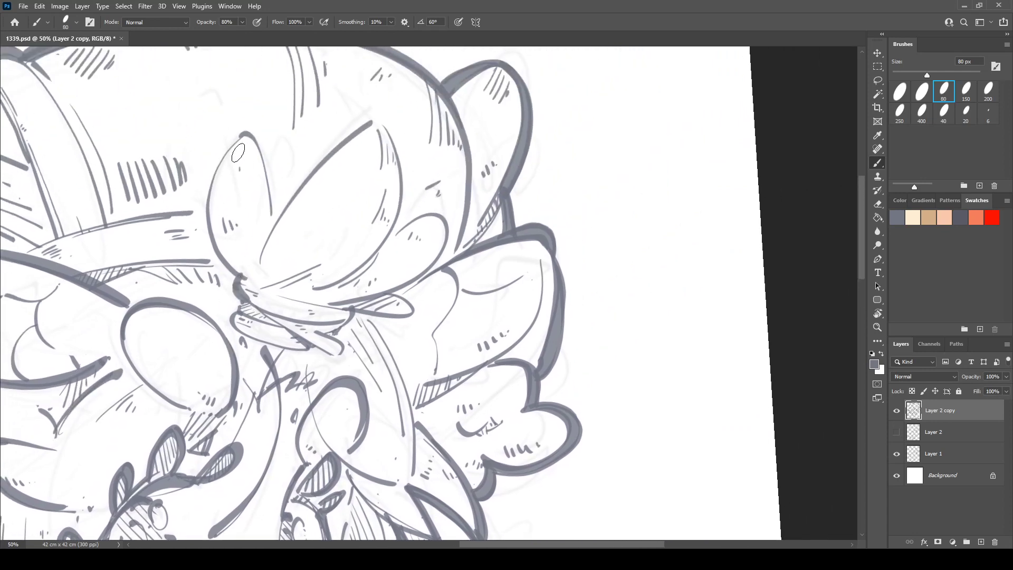
{"action": "mouse_move", "coordinate": [245, 134]}
{"action": "left_mouse_down"}
{"action": "mouse_move", "coordinate": [225, 161]}
{"action": "mouse_move", "coordinate": [244, 271]}
{"action": "left_mouse_up"}
{"action": "left_click_drag", "start_coordinate": [252, 139], "coordinate": [273, 210]}
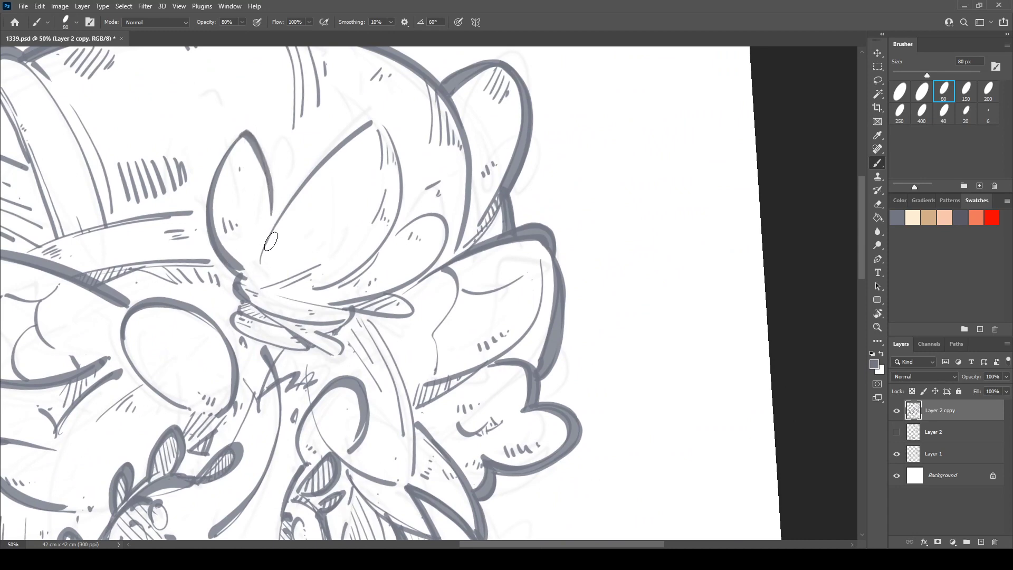
{"action": "left_click_drag", "start_coordinate": [381, 137], "coordinate": [396, 175]}
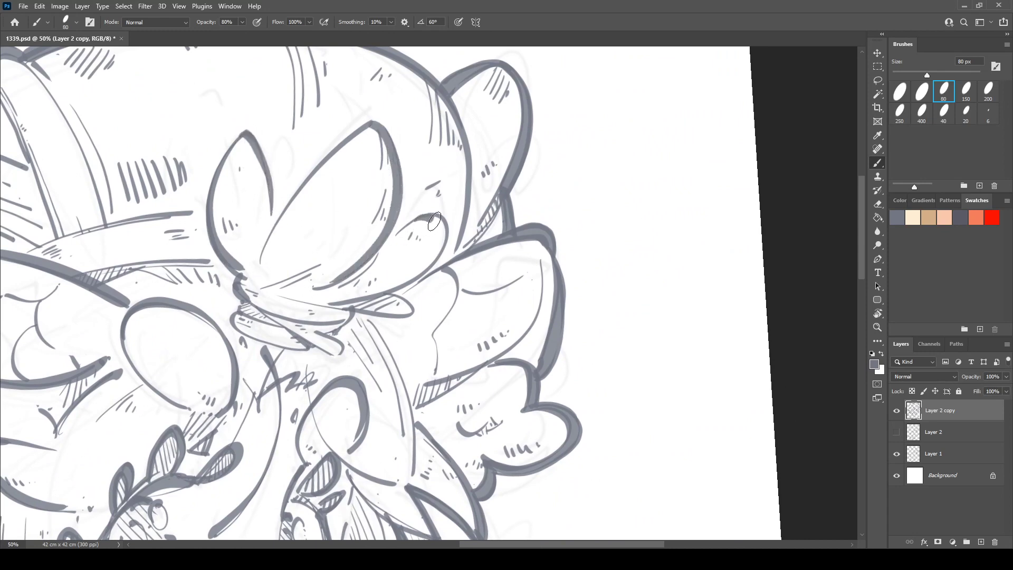
{"action": "mouse_move", "coordinate": [434, 221]}
{"action": "left_mouse_down"}
{"action": "mouse_move", "coordinate": [425, 271]}
{"action": "mouse_move", "coordinate": [298, 298]}
{"action": "left_mouse_up"}
{"action": "mouse_move", "coordinate": [343, 311]}
{"action": "left_mouse_down"}
{"action": "mouse_move", "coordinate": [328, 324]}
{"action": "mouse_move", "coordinate": [356, 314]}
{"action": "mouse_move", "coordinate": [364, 251]}
{"action": "left_mouse_up"}
{"action": "left_click_drag", "start_coordinate": [439, 261], "coordinate": [389, 251]}
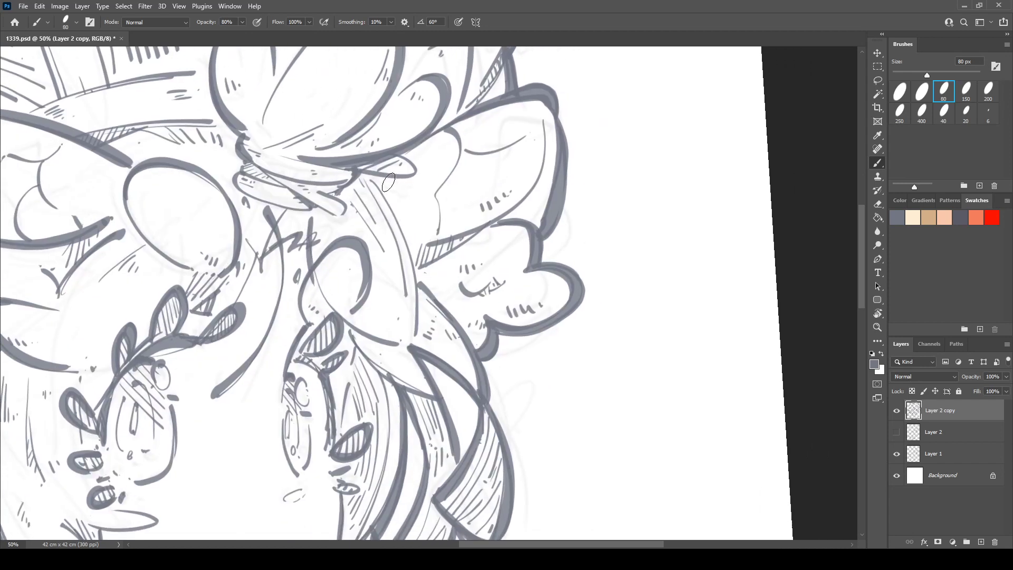
- Thicken the hair strand below the head ornament and the inner edge of the right-hand ear
{"action": "left_click_drag", "start_coordinate": [370, 177], "coordinate": [427, 295]}
{"action": "mouse_move", "coordinate": [543, 121]}
{"action": "left_mouse_down"}
{"action": "mouse_move", "coordinate": [540, 162]}
{"action": "mouse_move", "coordinate": [433, 246]}
{"action": "left_mouse_up"}
{"action": "left_click_drag", "start_coordinate": [489, 161], "coordinate": [523, 217]}
{"action": "key", "text": "ctrl+z"}
{"action": "mouse_move", "coordinate": [578, 182]}
{"action": "left_mouse_down"}
{"action": "mouse_move", "coordinate": [550, 262]}
{"action": "mouse_move", "coordinate": [501, 285]}
{"action": "mouse_move", "coordinate": [599, 302]}
{"action": "left_mouse_up"}
{"action": "left_click_drag", "start_coordinate": [538, 262], "coordinate": [606, 201]}
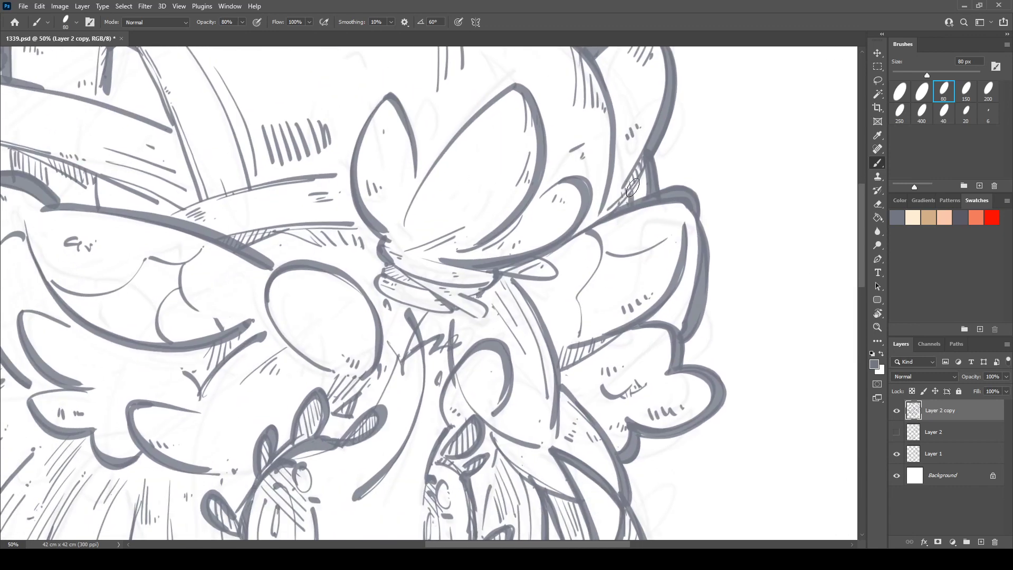
- Redraw the outlines of the left and bottom petals of the four-petal chest ornament with heavier strokes
{"action": "left_click_drag", "start_coordinate": [663, 283], "coordinate": [720, 125]}
{"action": "left_click_drag", "start_coordinate": [580, 369], "coordinate": [558, 144]}
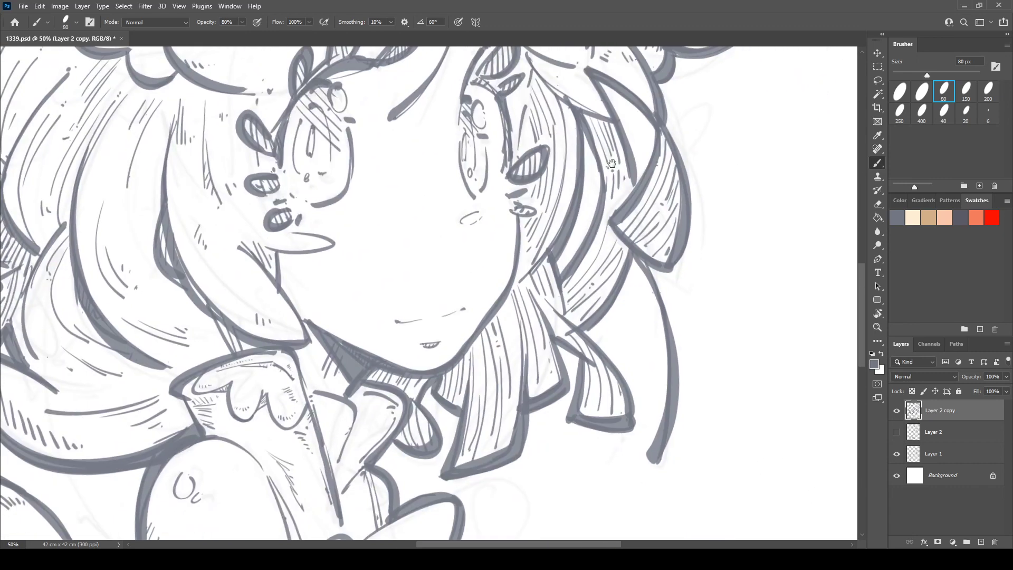
{"action": "mouse_move", "coordinate": [422, 400]}
{"action": "left_mouse_down"}
{"action": "mouse_move", "coordinate": [357, 406]}
{"action": "mouse_move", "coordinate": [553, 203]}
{"action": "mouse_move", "coordinate": [486, 166]}
{"action": "left_mouse_up"}
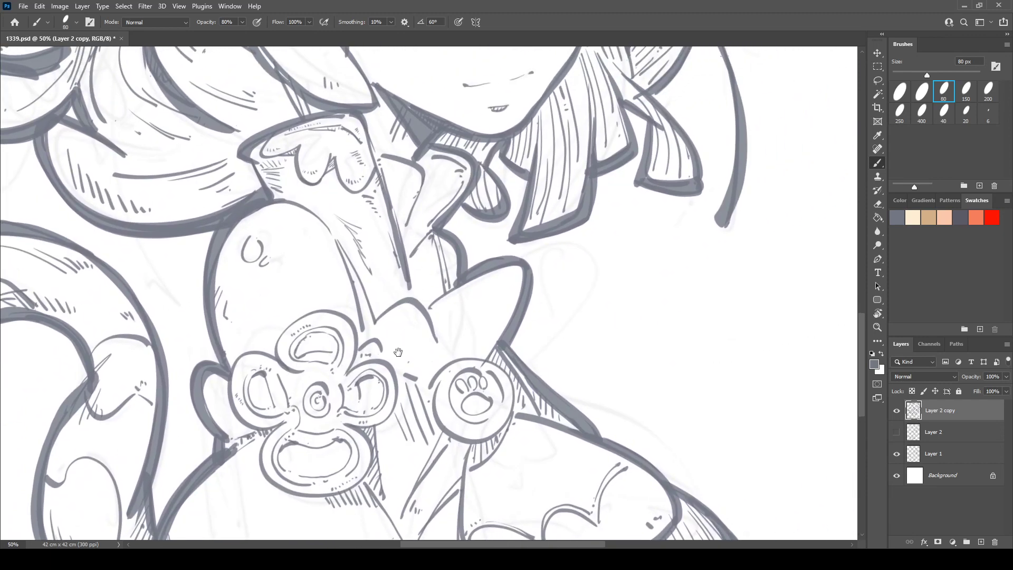
{"action": "mouse_move", "coordinate": [398, 352]}
{"action": "left_mouse_down"}
{"action": "mouse_move", "coordinate": [363, 228]}
{"action": "mouse_move", "coordinate": [352, 261]}
{"action": "mouse_move", "coordinate": [388, 266]}
{"action": "left_mouse_up"}
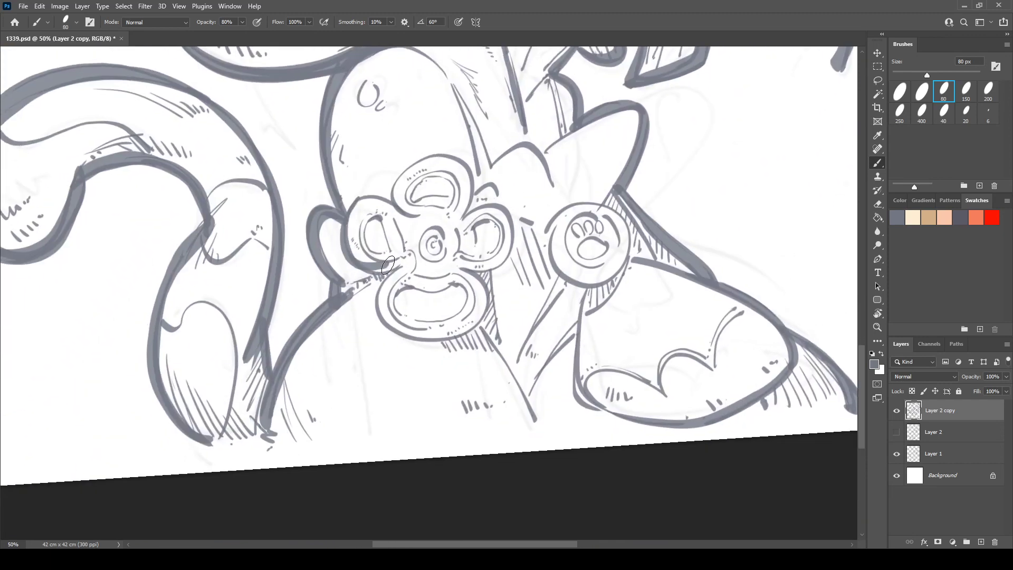
{"action": "key", "text": "ctrl+z"}
{"action": "mouse_move", "coordinate": [357, 201]}
{"action": "left_mouse_down"}
{"action": "mouse_move", "coordinate": [343, 234]}
{"action": "mouse_move", "coordinate": [354, 269]}
{"action": "mouse_move", "coordinate": [393, 272]}
{"action": "mouse_move", "coordinate": [375, 308]}
{"action": "mouse_move", "coordinate": [419, 334]}
{"action": "mouse_move", "coordinate": [464, 325]}
{"action": "left_mouse_up"}
{"action": "key", "text": "ctrl+z"}
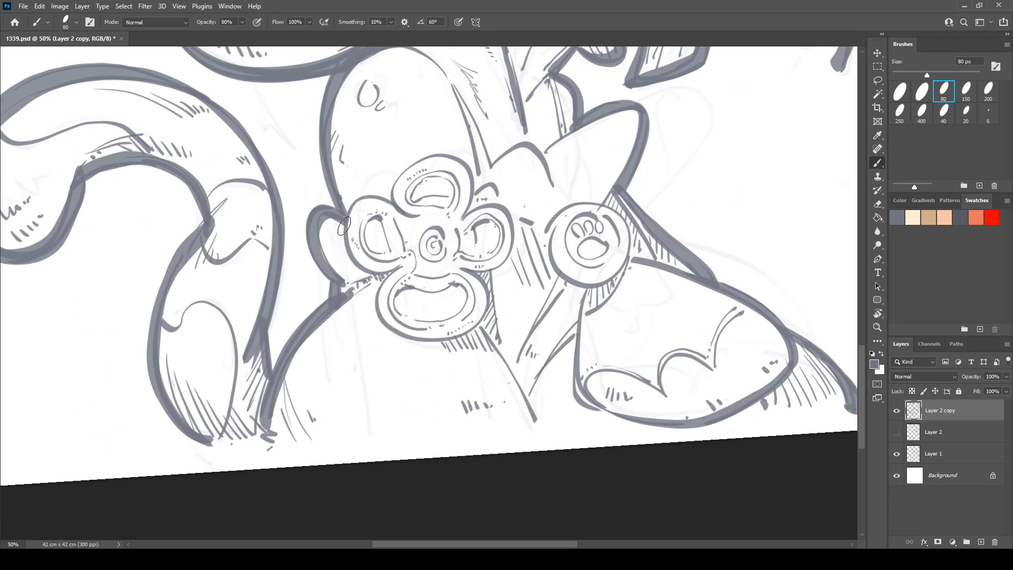
{"action": "mouse_move", "coordinate": [344, 226]}
{"action": "left_mouse_down"}
{"action": "mouse_move", "coordinate": [361, 275]}
{"action": "mouse_move", "coordinate": [396, 270]}
{"action": "mouse_move", "coordinate": [380, 293]}
{"action": "mouse_move", "coordinate": [397, 329]}
{"action": "left_mouse_up"}
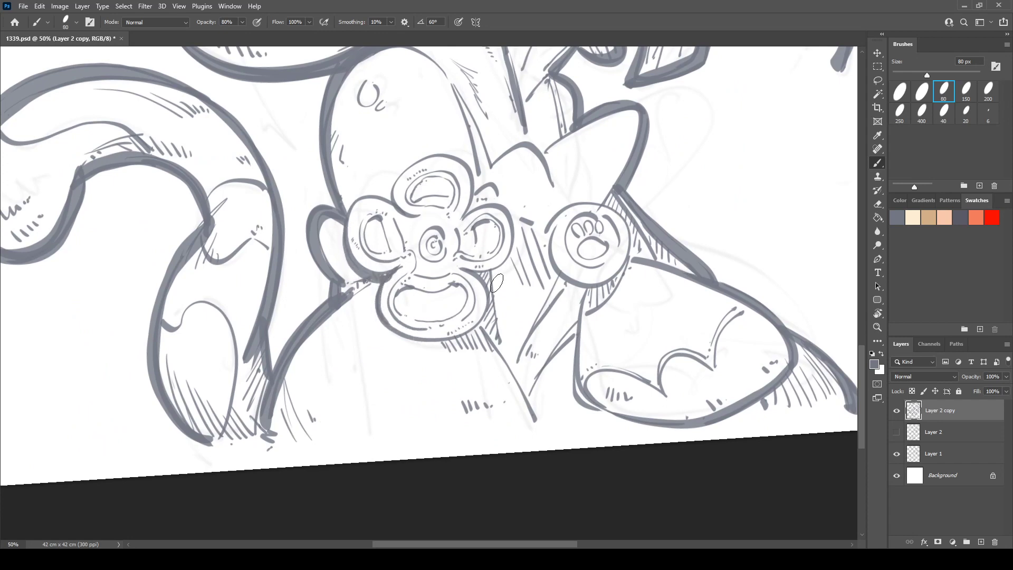
{"action": "mouse_move", "coordinate": [483, 278]}
{"action": "left_mouse_down"}
{"action": "mouse_move", "coordinate": [490, 308]}
{"action": "mouse_move", "coordinate": [411, 331]}
{"action": "left_mouse_up"}
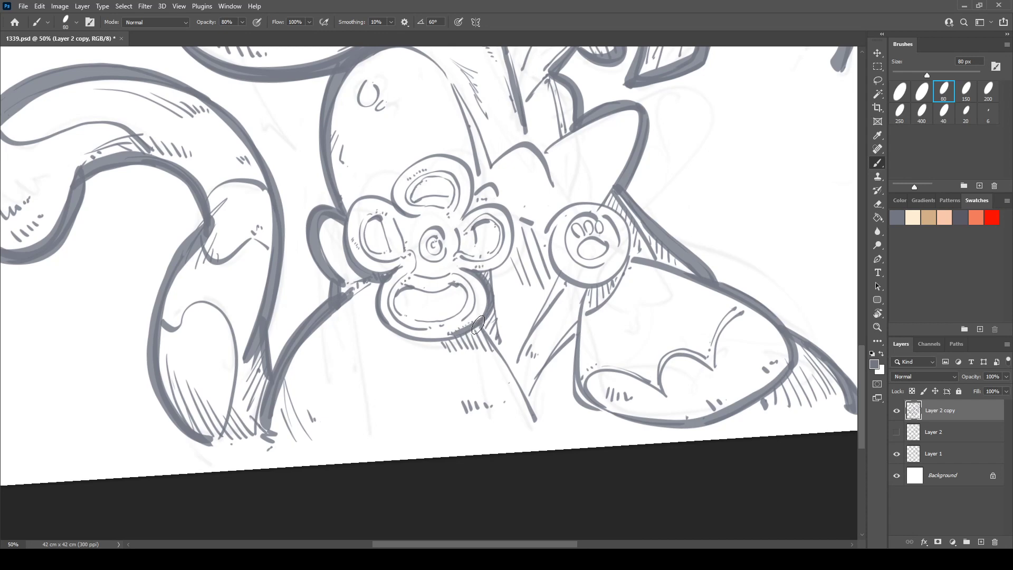
- Thicken the garment's front edge below the chest flower and the lower right outline of the cape beneath the paw badge
{"action": "left_click_drag", "start_coordinate": [478, 325], "coordinate": [537, 436]}
{"action": "mouse_move", "coordinate": [510, 227]}
{"action": "left_mouse_down"}
{"action": "mouse_move", "coordinate": [492, 322]}
{"action": "mouse_move", "coordinate": [471, 328]}
{"action": "left_mouse_up"}
{"action": "mouse_move", "coordinate": [534, 328]}
{"action": "left_mouse_down"}
{"action": "mouse_move", "coordinate": [431, 268]}
{"action": "mouse_move", "coordinate": [463, 285]}
{"action": "mouse_move", "coordinate": [451, 342]}
{"action": "mouse_move", "coordinate": [472, 405]}
{"action": "left_mouse_up"}
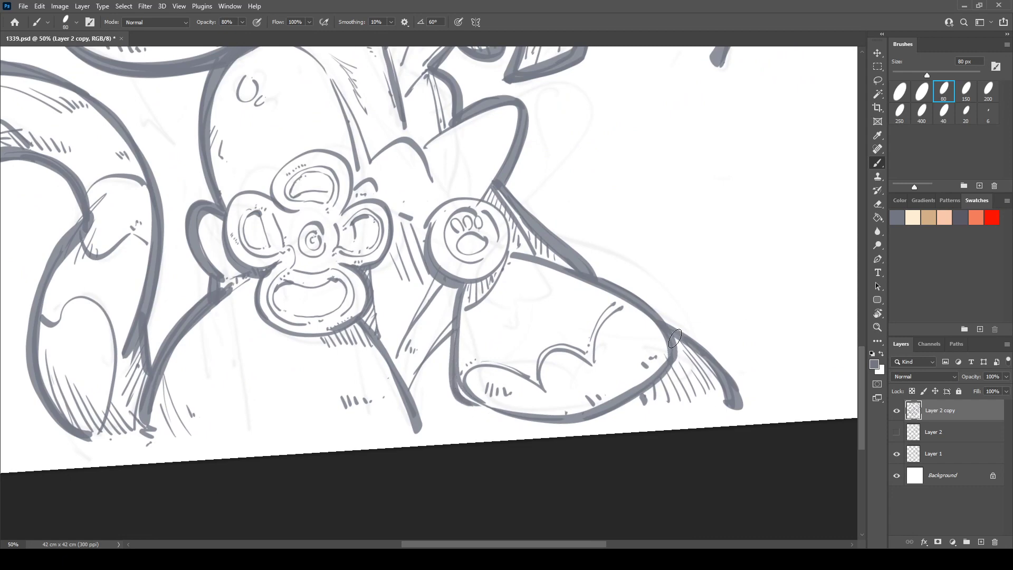
{"action": "mouse_move", "coordinate": [674, 338]}
{"action": "left_mouse_down"}
{"action": "mouse_move", "coordinate": [596, 409]}
{"action": "mouse_move", "coordinate": [576, 414]}
{"action": "left_mouse_up"}
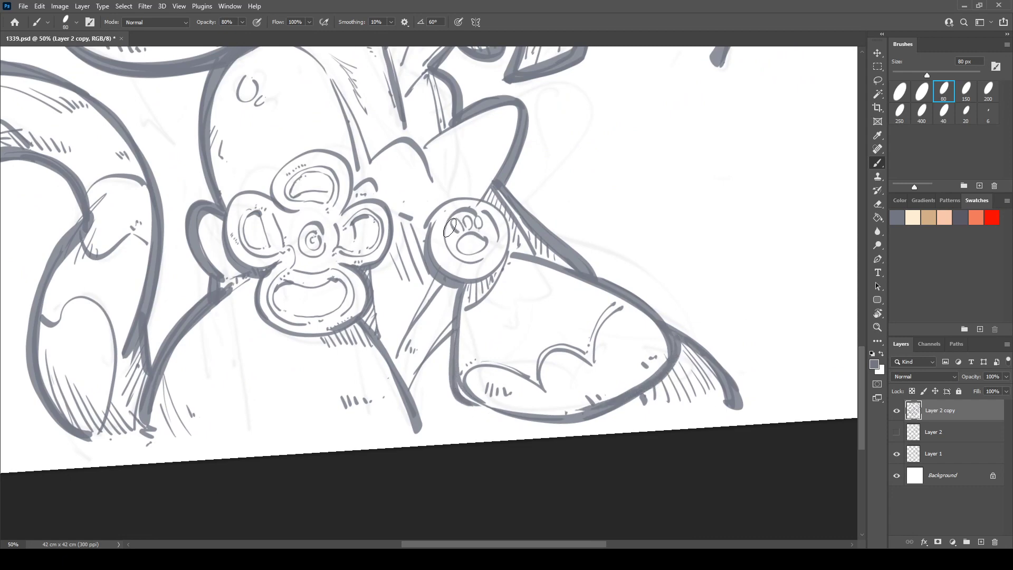
- Reinforce the round badge's paw print and rings, and add hatching inside the pointed bow tip above it
{"action": "left_click_drag", "start_coordinate": [468, 225], "coordinate": [493, 224]}
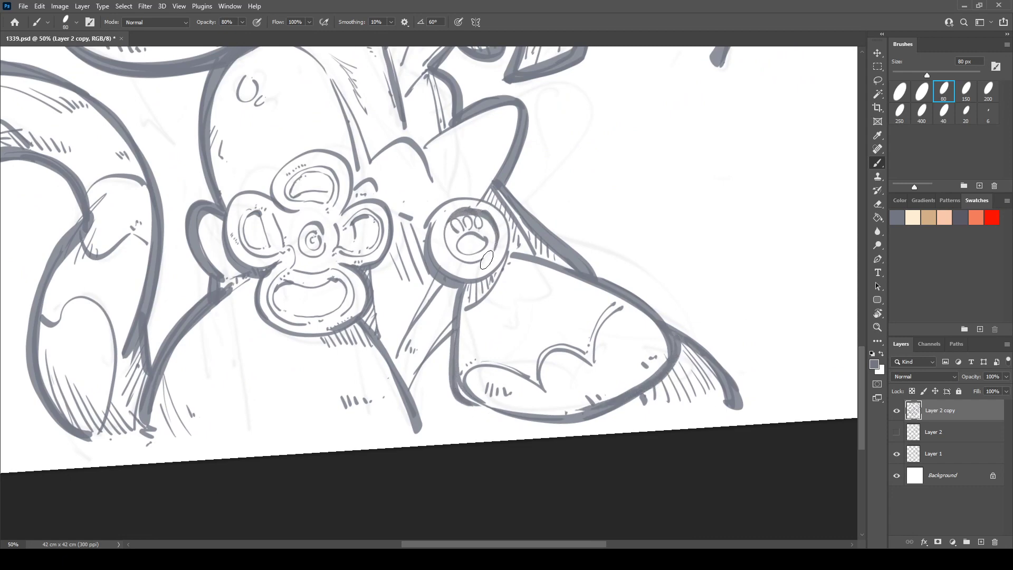
{"action": "left_click_drag", "start_coordinate": [453, 254], "coordinate": [489, 230]}
{"action": "mouse_move", "coordinate": [428, 218]}
{"action": "left_mouse_down"}
{"action": "mouse_move", "coordinate": [452, 202]}
{"action": "mouse_move", "coordinate": [487, 205]}
{"action": "left_mouse_up"}
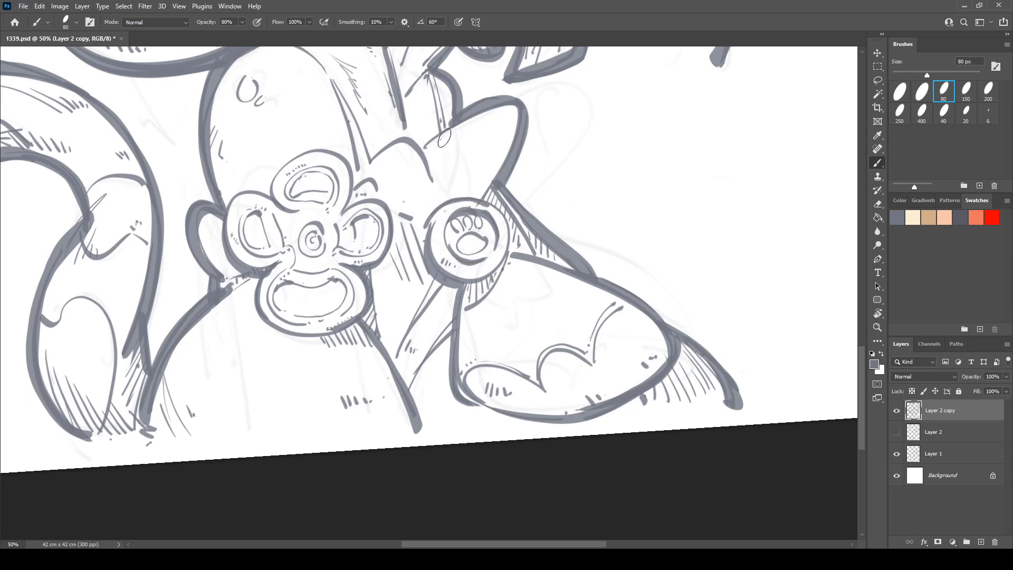
{"action": "mouse_move", "coordinate": [444, 138]}
{"action": "left_mouse_down"}
{"action": "mouse_move", "coordinate": [434, 170]}
{"action": "mouse_move", "coordinate": [434, 143]}
{"action": "mouse_move", "coordinate": [464, 199]}
{"action": "mouse_move", "coordinate": [490, 154]}
{"action": "left_mouse_up"}
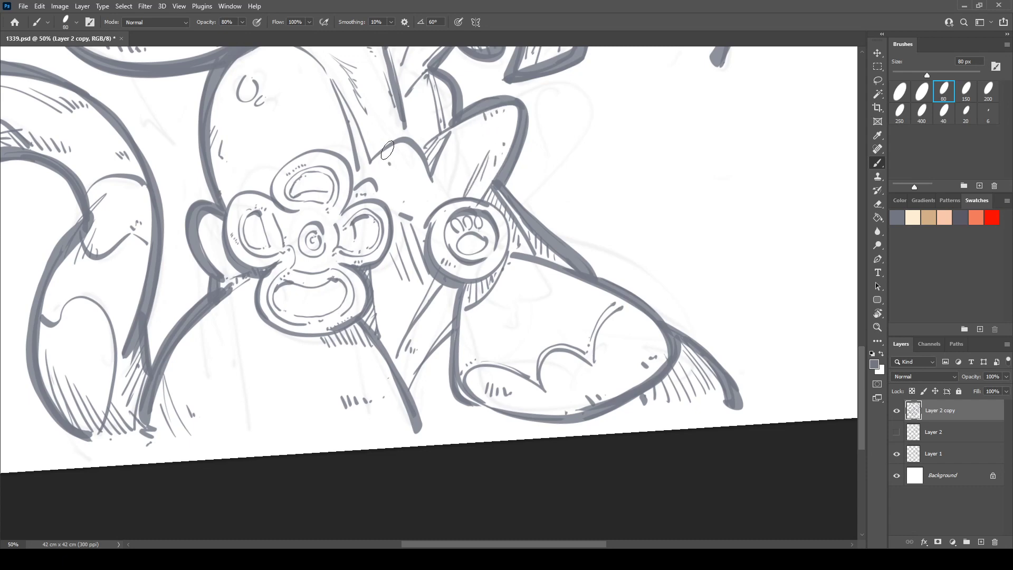
- Thicken the inner edge of the collar flap below the chin and touch up the neighbouring collar and chest lines
{"action": "scroll", "coordinate": [433, 190], "scroll_direction": "up", "scroll_amount": 5}
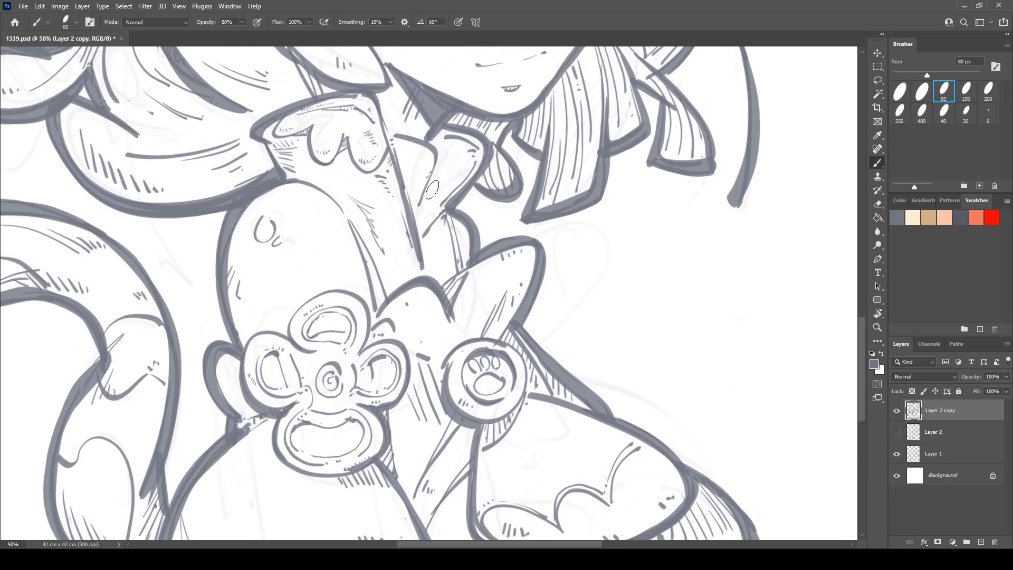
{"action": "mouse_move", "coordinate": [431, 138]}
{"action": "left_mouse_down"}
{"action": "mouse_move", "coordinate": [429, 175]}
{"action": "mouse_move", "coordinate": [414, 211]}
{"action": "mouse_move", "coordinate": [425, 222]}
{"action": "mouse_move", "coordinate": [437, 182]}
{"action": "left_mouse_up"}
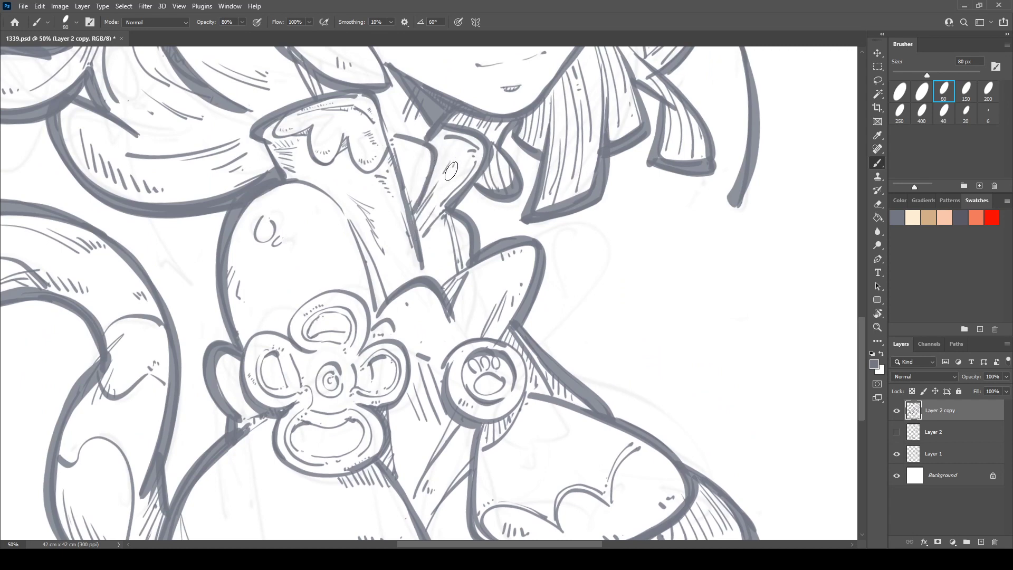
{"action": "left_click_drag", "start_coordinate": [344, 200], "coordinate": [402, 249]}
{"action": "mouse_move", "coordinate": [333, 233]}
{"action": "left_mouse_down"}
{"action": "mouse_move", "coordinate": [389, 251]}
{"action": "mouse_move", "coordinate": [402, 268]}
{"action": "left_mouse_up"}
{"action": "left_click_drag", "start_coordinate": [426, 66], "coordinate": [509, 350]}
- Straighten the canvas view back to 0° and review the whole illustration
{"action": "key", "text": "ctrl+minus"}
{"action": "key", "text": "ctrl+minus"}
{"action": "key", "text": "ctrl+minus"}
{"action": "key", "text": "ctrl+minus"}
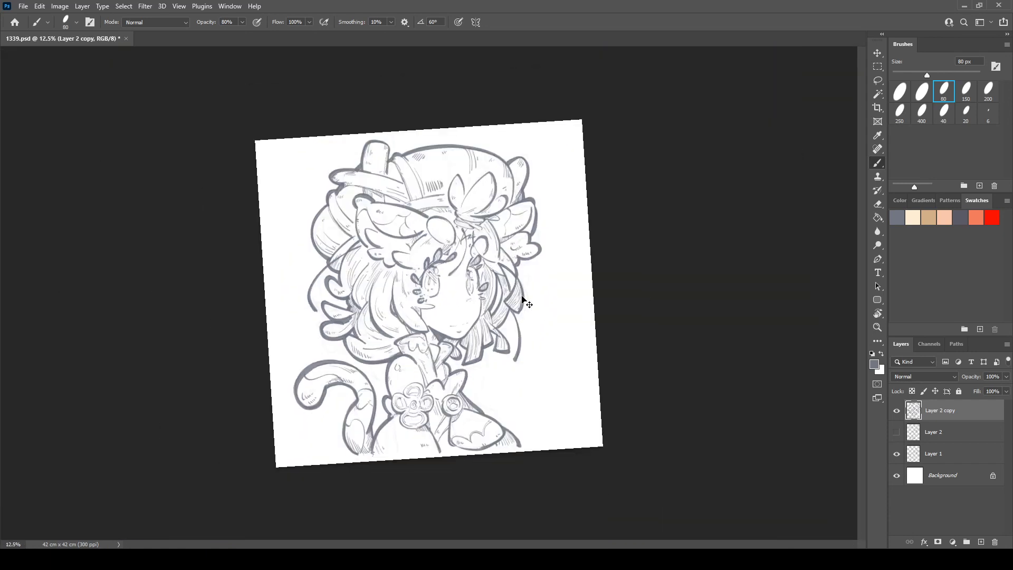
{"action": "key", "text": "ctrl+plus"}
{"action": "key", "text": "r"}
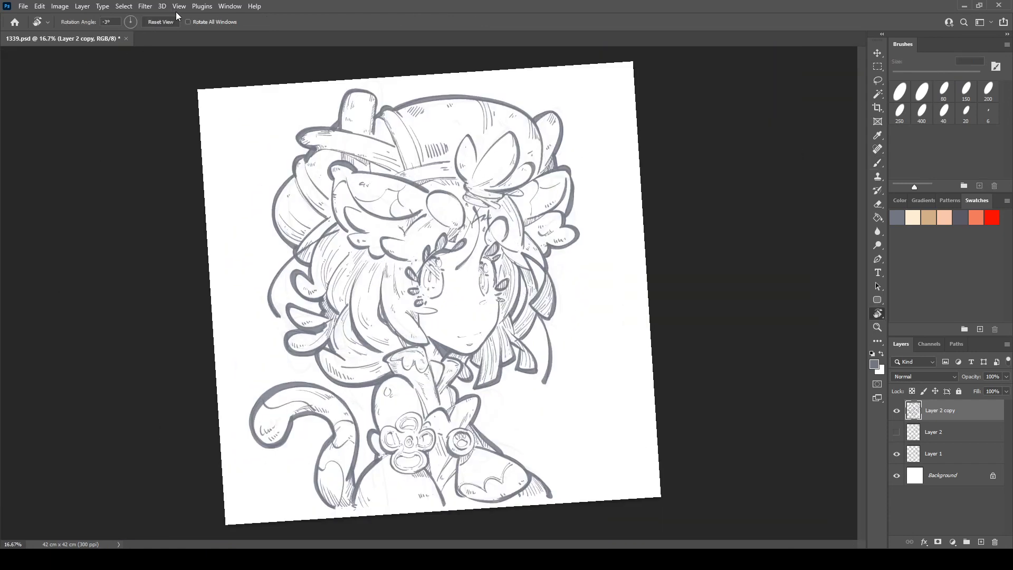
{"action": "double_click", "coordinate": [143, 1]}
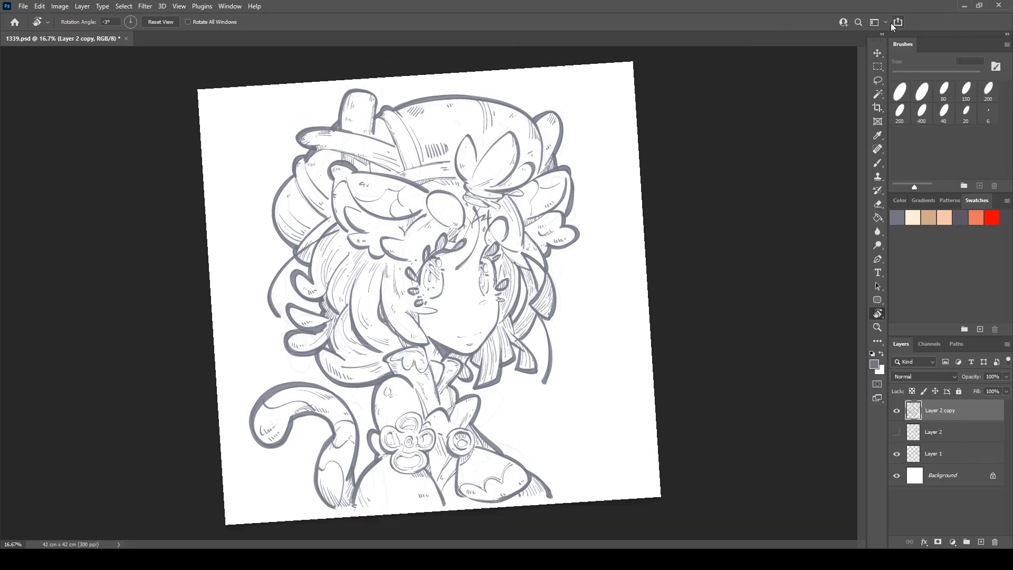
{"action": "key", "text": "super+Up"}
{"action": "key", "text": "ctrl+plus"}
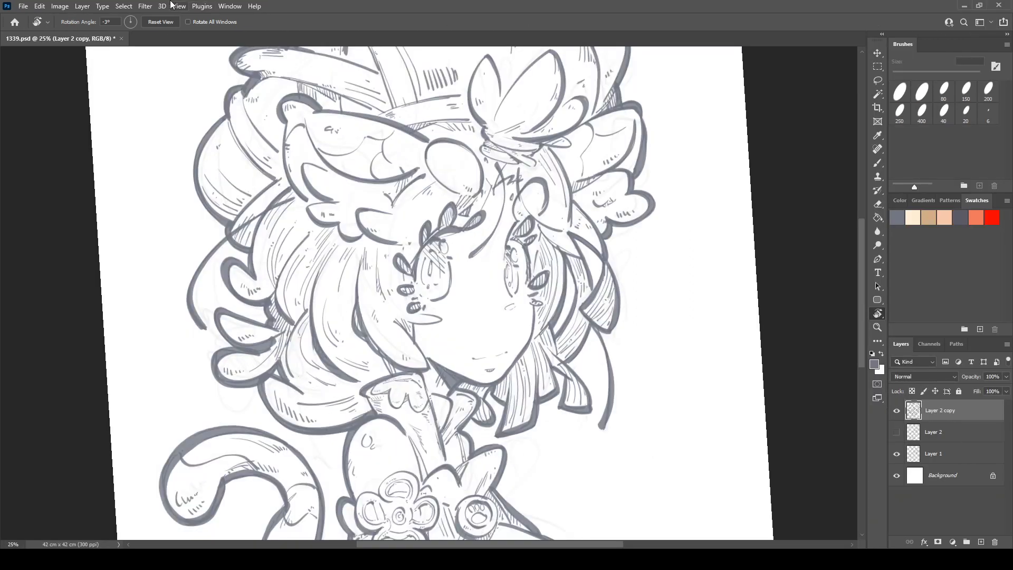
{"action": "left_click", "coordinate": [160, 22]}
{"action": "scroll", "coordinate": [743, 338], "scroll_direction": "down", "scroll_amount": 2}
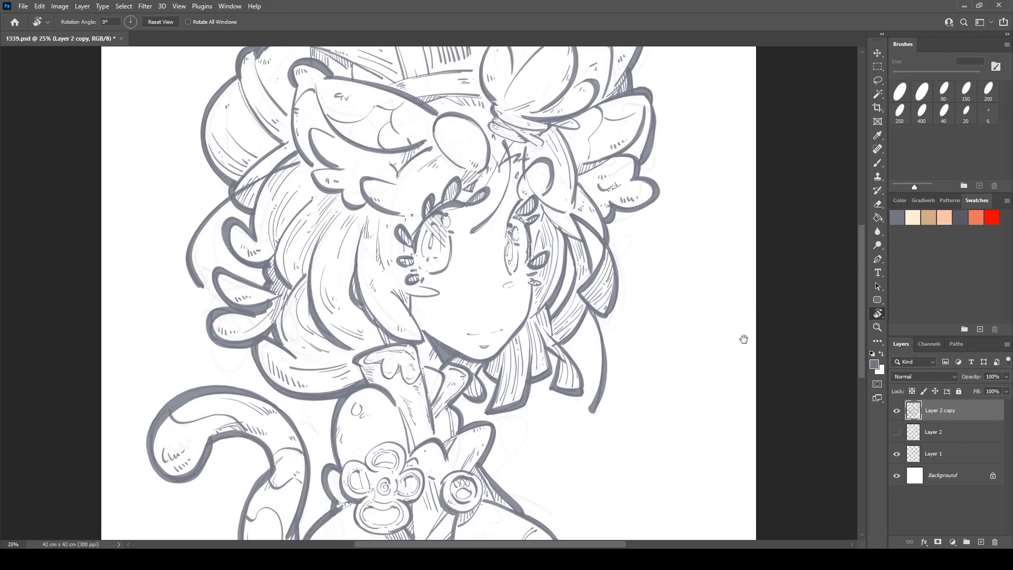
- Add a new layer above Layer 2 and set its opacity to 80%
{"action": "left_click", "coordinate": [944, 439]}
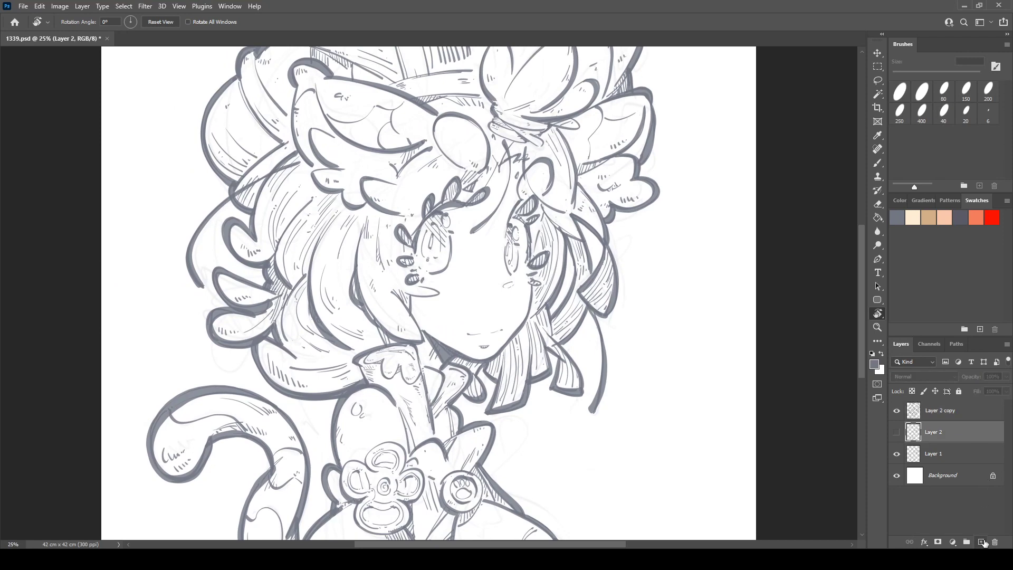
{"action": "left_click", "coordinate": [981, 542]}
{"action": "key", "text": "b"}
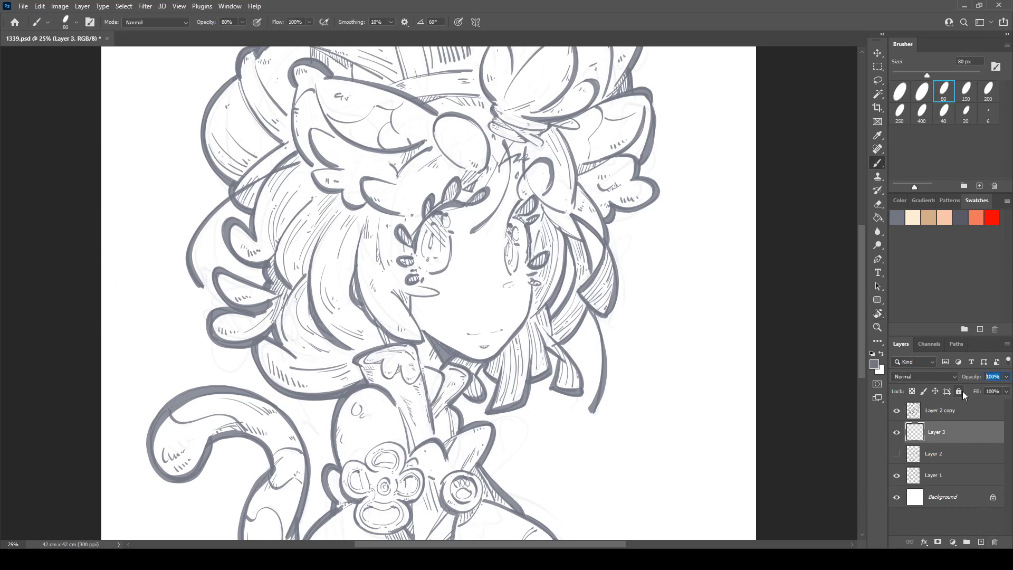
{"action": "type", "text": "80"}
- Fill the neck area beneath the chin with solid grey shadow on the new layer
{"action": "key", "text": "ctrl+plus"}
{"action": "left_click_drag", "start_coordinate": [505, 365], "coordinate": [395, 211]}
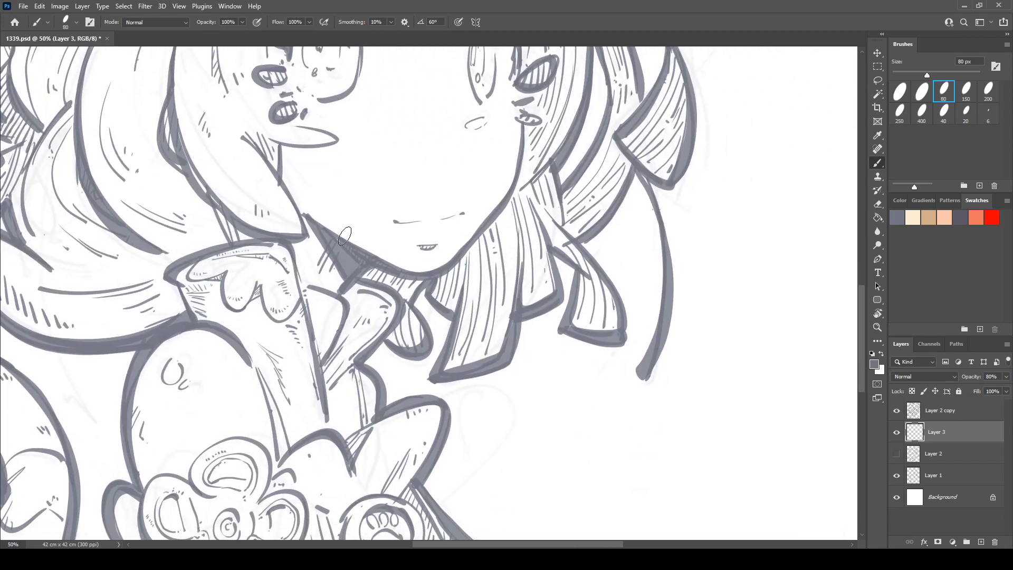
{"action": "mouse_move", "coordinate": [363, 275]}
{"action": "left_mouse_down"}
{"action": "mouse_move", "coordinate": [379, 272]}
{"action": "mouse_move", "coordinate": [403, 294]}
{"action": "left_mouse_up"}
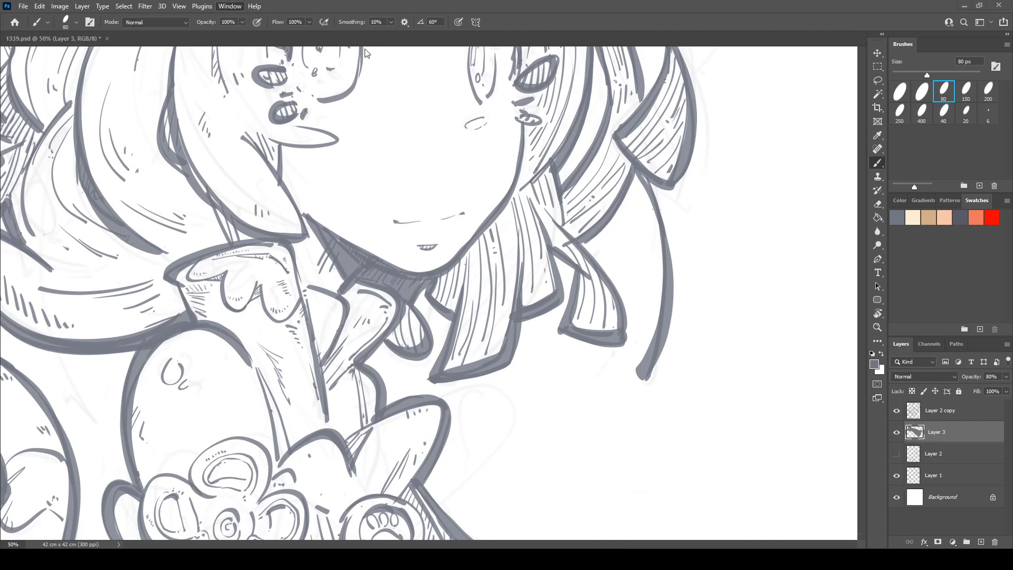
- Open a second view of 1339.psd and tile it vertically beside the working view, showing the whole illustration
{"action": "left_click", "coordinate": [202, 258]}
{"action": "left_click_drag", "start_coordinate": [300, 263], "coordinate": [210, 253]}
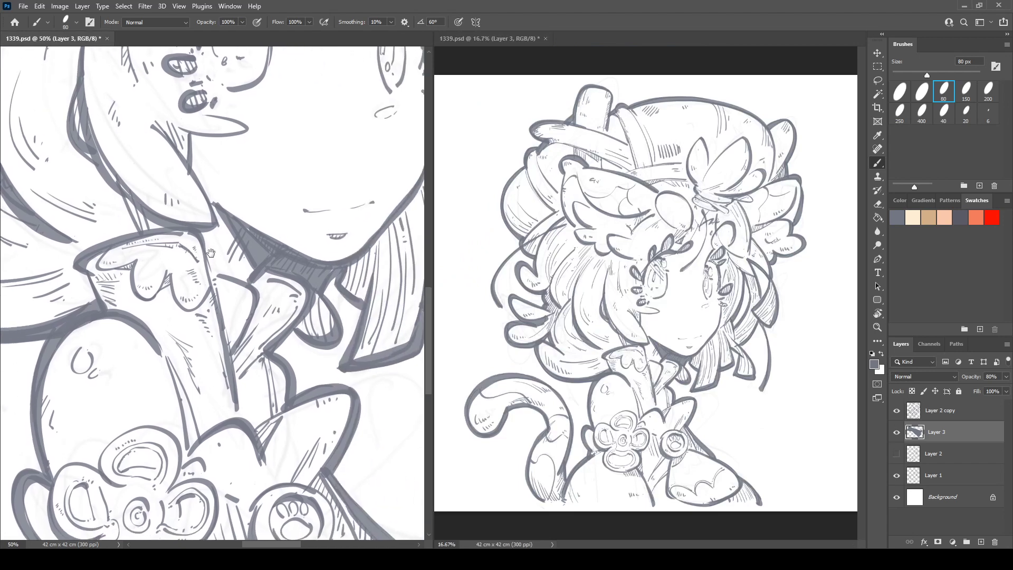
- Fill the small rounded hair lock behind the collar, below the chin, with grey shadow
{"action": "left_click_drag", "start_coordinate": [315, 268], "coordinate": [278, 233]}
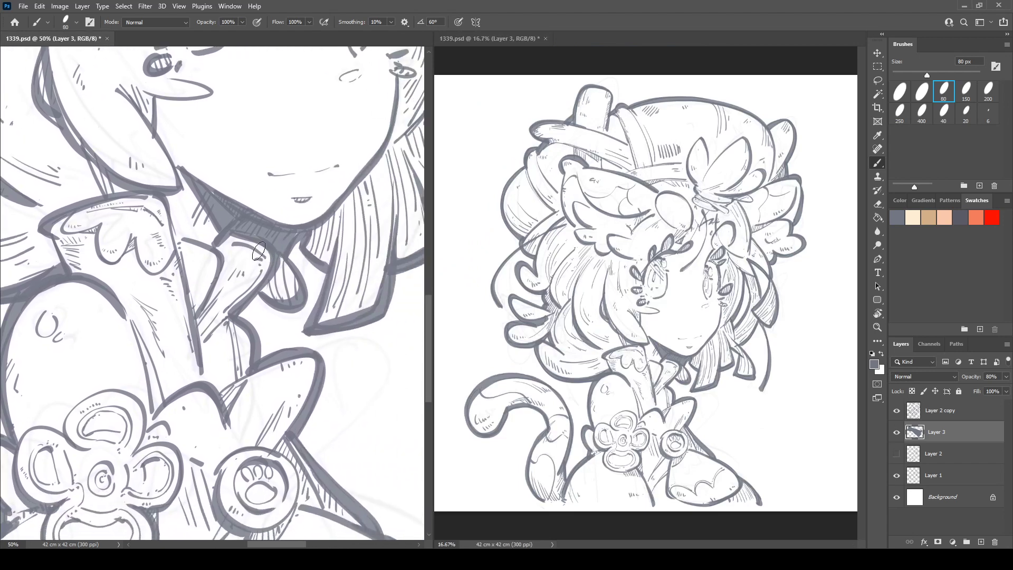
{"action": "mouse_move", "coordinate": [285, 280]}
{"action": "left_mouse_down"}
{"action": "mouse_move", "coordinate": [276, 277]}
{"action": "mouse_move", "coordinate": [275, 298]}
{"action": "mouse_move", "coordinate": [281, 257]}
{"action": "left_mouse_up"}
{"action": "left_click_drag", "start_coordinate": [337, 234], "coordinate": [221, 296]}
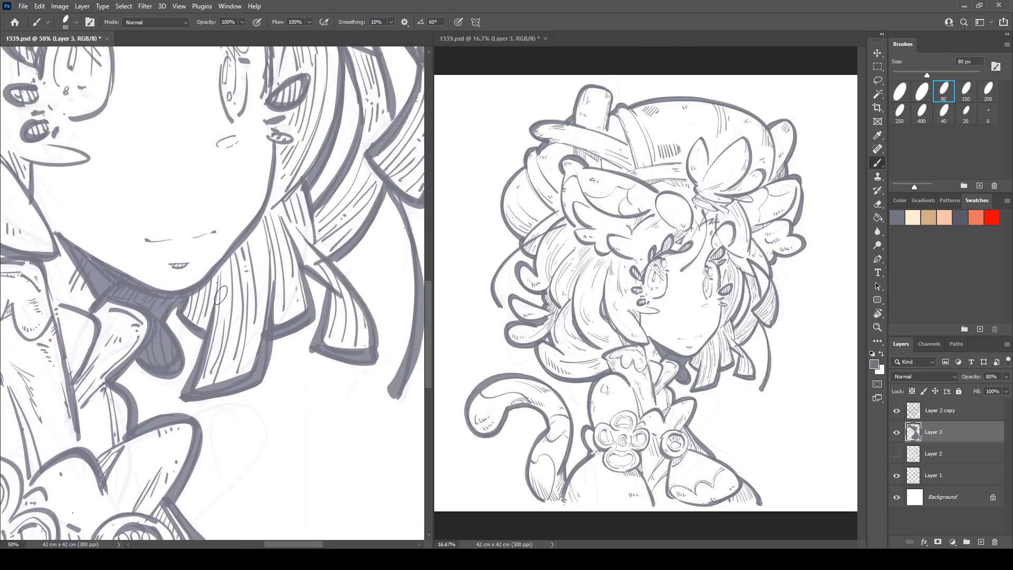
- Shade the hair beside the right-hand eye and around its outer leaf-shaped lash
{"action": "left_click_drag", "start_coordinate": [299, 149], "coordinate": [271, 197]}
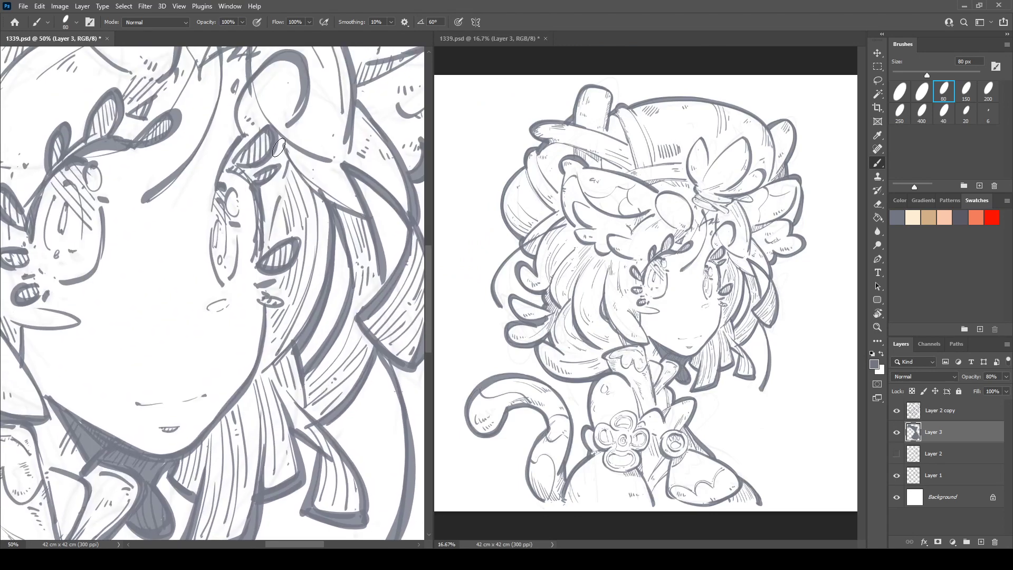
{"action": "left_click_drag", "start_coordinate": [290, 160], "coordinate": [272, 241]}
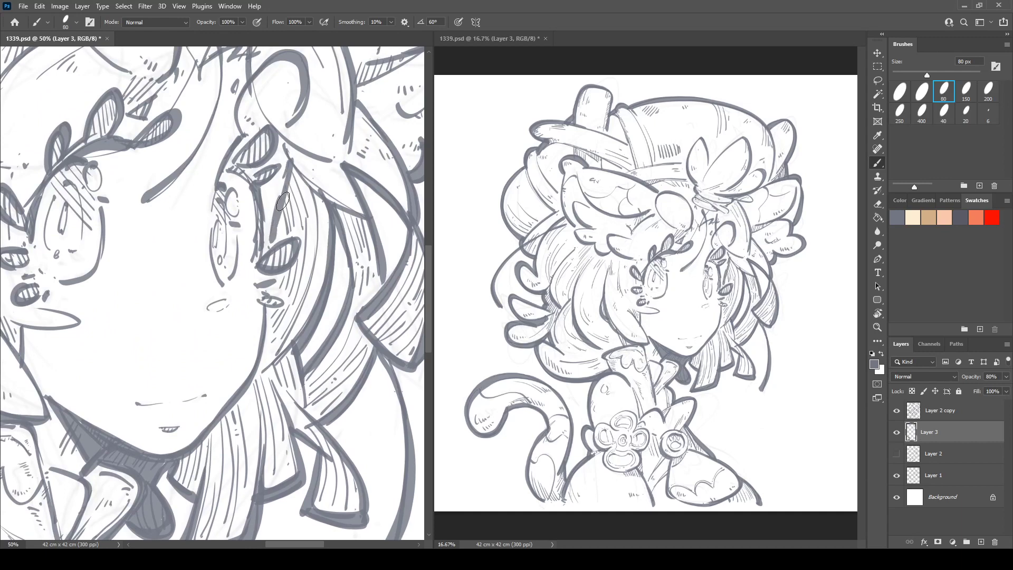
{"action": "key", "text": "e"}
{"action": "key", "text": "b"}
{"action": "mouse_move", "coordinate": [294, 158]}
{"action": "left_mouse_down"}
{"action": "mouse_move", "coordinate": [270, 246]}
{"action": "mouse_move", "coordinate": [291, 165]}
{"action": "mouse_move", "coordinate": [272, 245]}
{"action": "mouse_move", "coordinate": [292, 226]}
{"action": "mouse_move", "coordinate": [277, 241]}
{"action": "mouse_move", "coordinate": [307, 254]}
{"action": "mouse_move", "coordinate": [288, 273]}
{"action": "left_mouse_up"}
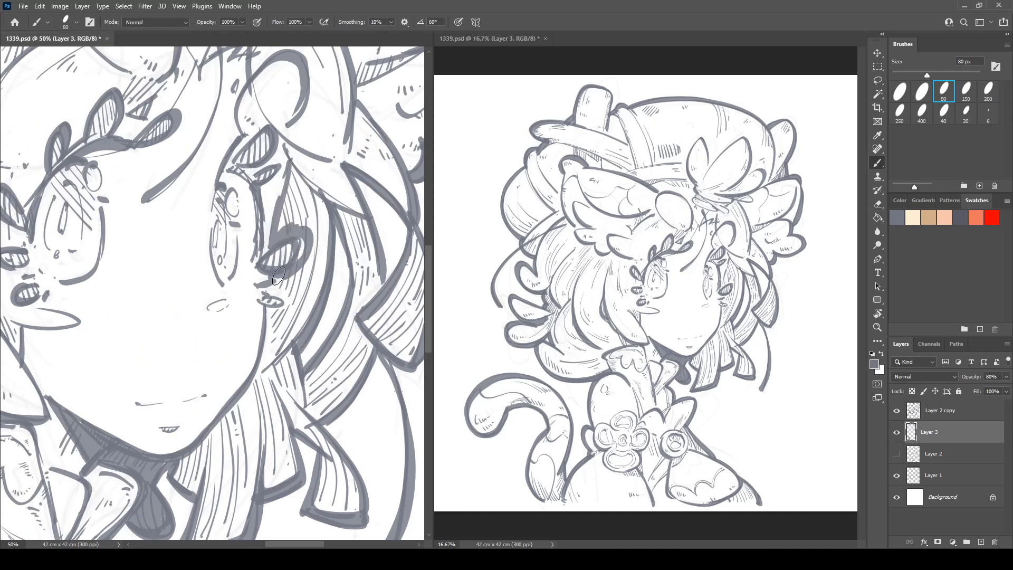
{"action": "left_click_drag", "start_coordinate": [306, 239], "coordinate": [299, 257]}
- Add grey shadow along the inner edges of the right-hand hair strands, beneath the overlapping front lock
{"action": "mouse_move", "coordinate": [286, 151]}
{"action": "left_mouse_down"}
{"action": "mouse_move", "coordinate": [331, 213]}
{"action": "mouse_move", "coordinate": [346, 216]}
{"action": "left_mouse_up"}
{"action": "mouse_move", "coordinate": [350, 216]}
{"action": "left_mouse_down"}
{"action": "mouse_move", "coordinate": [288, 161]}
{"action": "mouse_move", "coordinate": [260, 157]}
{"action": "mouse_move", "coordinate": [287, 170]}
{"action": "mouse_move", "coordinate": [247, 167]}
{"action": "mouse_move", "coordinate": [241, 152]}
{"action": "mouse_move", "coordinate": [245, 230]}
{"action": "mouse_move", "coordinate": [210, 296]}
{"action": "mouse_move", "coordinate": [224, 348]}
{"action": "left_mouse_up"}
{"action": "mouse_move", "coordinate": [257, 159]}
{"action": "left_mouse_down"}
{"action": "mouse_move", "coordinate": [273, 254]}
{"action": "mouse_move", "coordinate": [273, 218]}
{"action": "mouse_move", "coordinate": [243, 307]}
{"action": "left_mouse_up"}
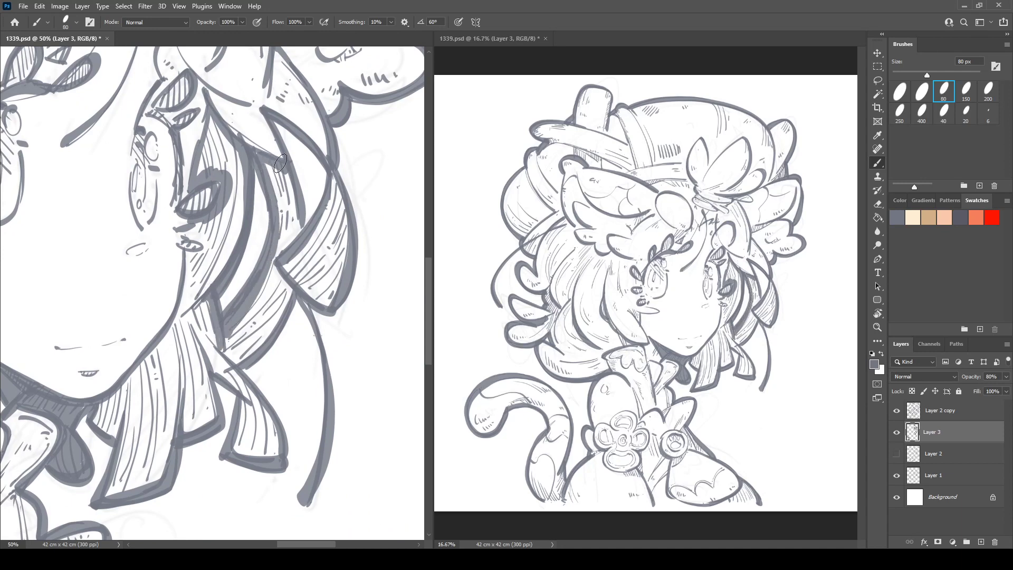
{"action": "left_click_drag", "start_coordinate": [278, 161], "coordinate": [298, 247]}
- Enlarge the brush to 125 px and fill the flared hair tip and the long strand behind it on the right
{"action": "key", "text": "]"}
{"action": "key", "text": "]"}
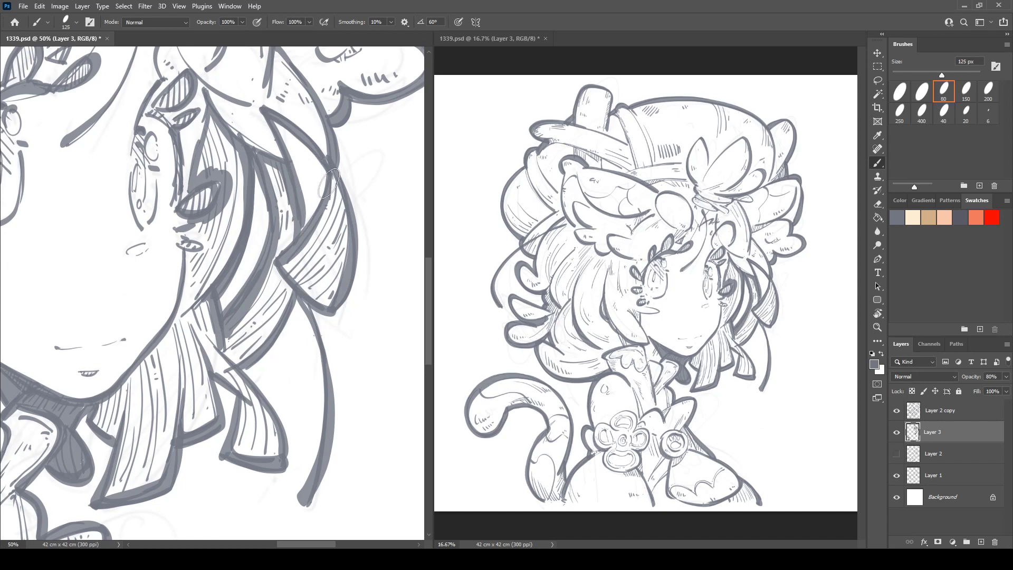
{"action": "mouse_move", "coordinate": [329, 179]}
{"action": "left_mouse_down"}
{"action": "mouse_move", "coordinate": [312, 250]}
{"action": "mouse_move", "coordinate": [320, 237]}
{"action": "mouse_move", "coordinate": [288, 265]}
{"action": "mouse_move", "coordinate": [305, 282]}
{"action": "mouse_move", "coordinate": [300, 259]}
{"action": "mouse_move", "coordinate": [318, 240]}
{"action": "mouse_move", "coordinate": [338, 251]}
{"action": "mouse_move", "coordinate": [346, 221]}
{"action": "mouse_move", "coordinate": [343, 275]}
{"action": "left_mouse_up"}
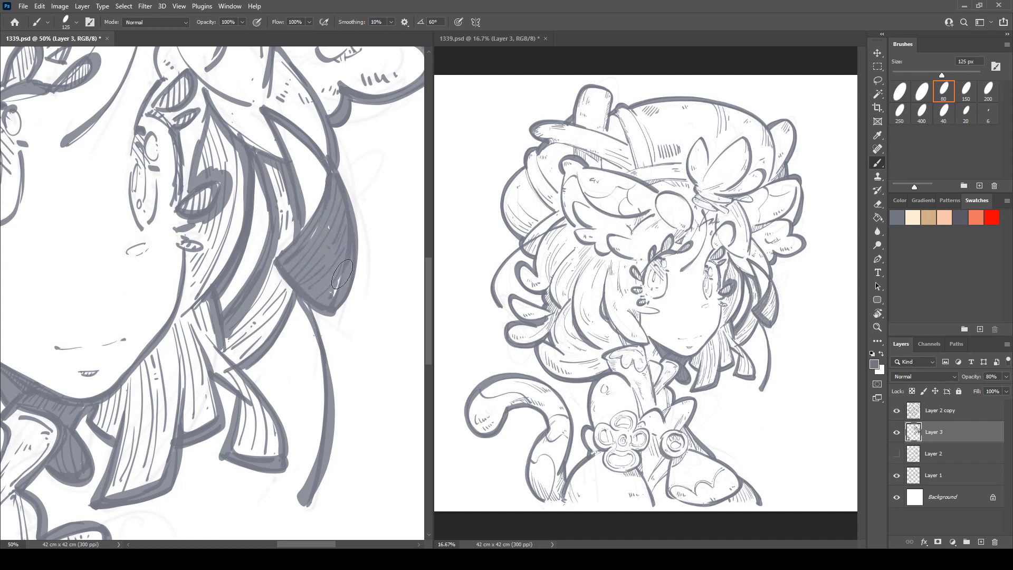
{"action": "mouse_move", "coordinate": [331, 210]}
{"action": "left_mouse_down"}
{"action": "mouse_move", "coordinate": [334, 290]}
{"action": "mouse_move", "coordinate": [314, 285]}
{"action": "mouse_move", "coordinate": [414, 252]}
{"action": "left_mouse_up"}
{"action": "key", "text": "space"}
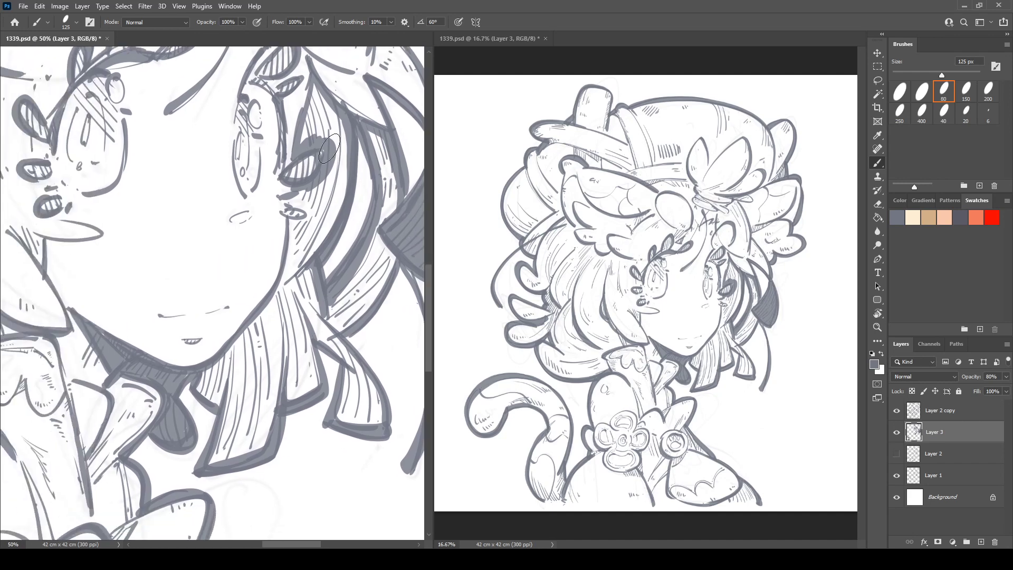
{"action": "mouse_move", "coordinate": [367, 138]}
{"action": "left_mouse_down"}
{"action": "mouse_move", "coordinate": [388, 187]}
{"action": "mouse_move", "coordinate": [391, 173]}
{"action": "mouse_move", "coordinate": [389, 165]}
{"action": "mouse_move", "coordinate": [383, 239]}
{"action": "mouse_move", "coordinate": [379, 216]}
{"action": "mouse_move", "coordinate": [396, 214]}
{"action": "mouse_move", "coordinate": [367, 266]}
{"action": "mouse_move", "coordinate": [388, 213]}
{"action": "mouse_move", "coordinate": [342, 284]}
{"action": "mouse_move", "coordinate": [333, 311]}
{"action": "mouse_move", "coordinate": [373, 290]}
{"action": "mouse_move", "coordinate": [346, 318]}
{"action": "mouse_move", "coordinate": [341, 301]}
{"action": "mouse_move", "coordinate": [380, 216]}
{"action": "mouse_move", "coordinate": [390, 260]}
{"action": "mouse_move", "coordinate": [398, 166]}
{"action": "left_mouse_up"}
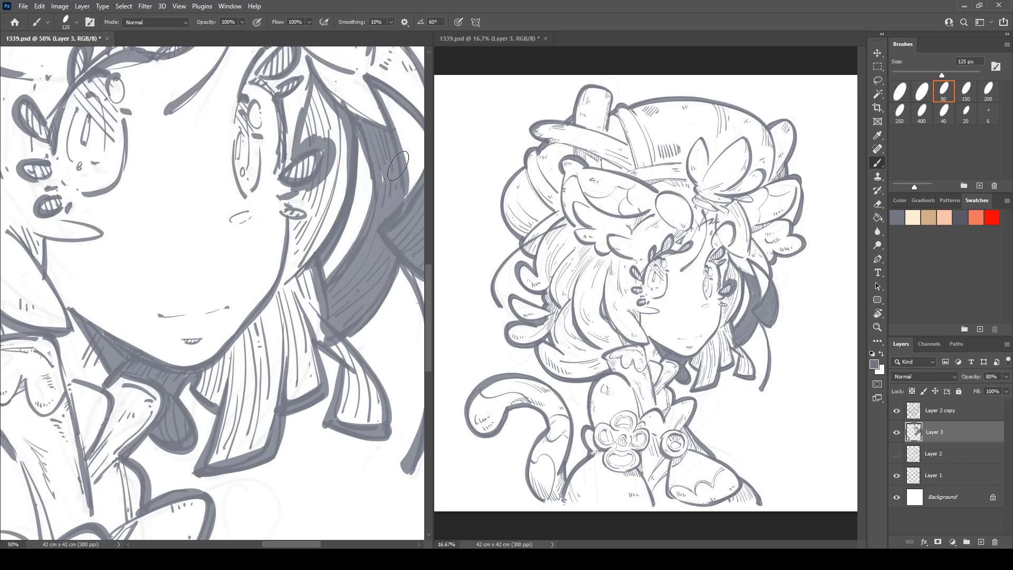
- Fill the short lower strand and the blunt hair strands beside the jaw on the right with grey
{"action": "left_click_drag", "start_coordinate": [383, 285], "coordinate": [329, 224]}
{"action": "mouse_move", "coordinate": [258, 263]}
{"action": "left_mouse_down"}
{"action": "mouse_move", "coordinate": [304, 312]}
{"action": "mouse_move", "coordinate": [289, 337]}
{"action": "mouse_move", "coordinate": [324, 364]}
{"action": "mouse_move", "coordinate": [310, 357]}
{"action": "mouse_move", "coordinate": [320, 336]}
{"action": "left_mouse_up"}
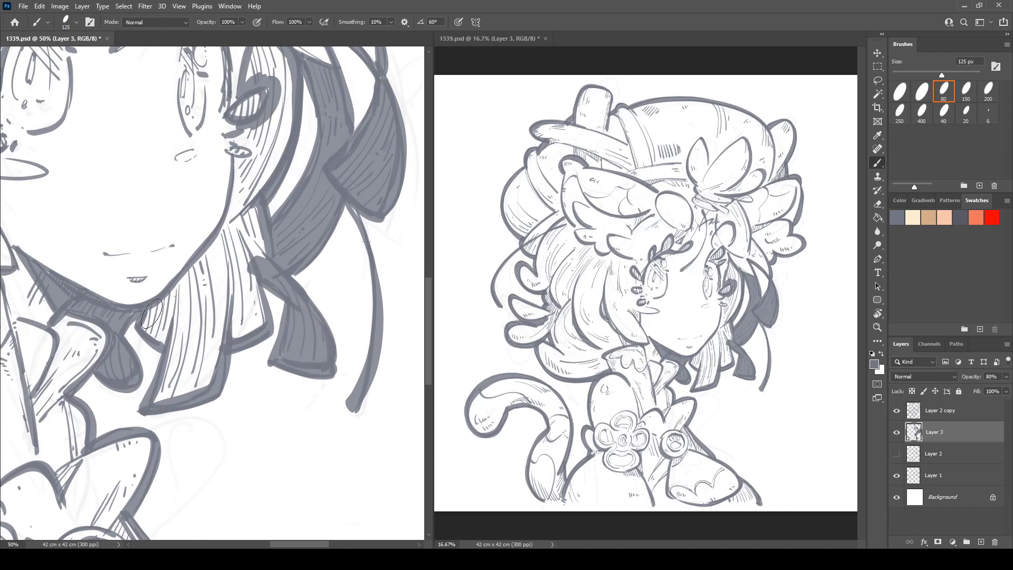
{"action": "mouse_move", "coordinate": [152, 313]}
{"action": "left_mouse_down"}
{"action": "mouse_move", "coordinate": [148, 324]}
{"action": "mouse_move", "coordinate": [180, 358]}
{"action": "mouse_move", "coordinate": [168, 370]}
{"action": "mouse_move", "coordinate": [208, 364]}
{"action": "mouse_move", "coordinate": [237, 316]}
{"action": "mouse_move", "coordinate": [264, 322]}
{"action": "mouse_move", "coordinate": [266, 296]}
{"action": "mouse_move", "coordinate": [153, 322]}
{"action": "mouse_move", "coordinate": [240, 214]}
{"action": "mouse_move", "coordinate": [232, 158]}
{"action": "mouse_move", "coordinate": [209, 248]}
{"action": "mouse_move", "coordinate": [248, 206]}
{"action": "mouse_move", "coordinate": [267, 311]}
{"action": "mouse_move", "coordinate": [212, 278]}
{"action": "mouse_move", "coordinate": [169, 346]}
{"action": "mouse_move", "coordinate": [219, 259]}
{"action": "mouse_move", "coordinate": [241, 269]}
{"action": "mouse_move", "coordinate": [174, 369]}
{"action": "mouse_move", "coordinate": [190, 374]}
{"action": "mouse_move", "coordinate": [226, 298]}
{"action": "mouse_move", "coordinate": [251, 282]}
{"action": "left_mouse_up"}
- Fill the remaining hatched hair strand beside the right-hand eye and cheek with grey
{"action": "left_click_drag", "start_coordinate": [211, 83], "coordinate": [205, 243]}
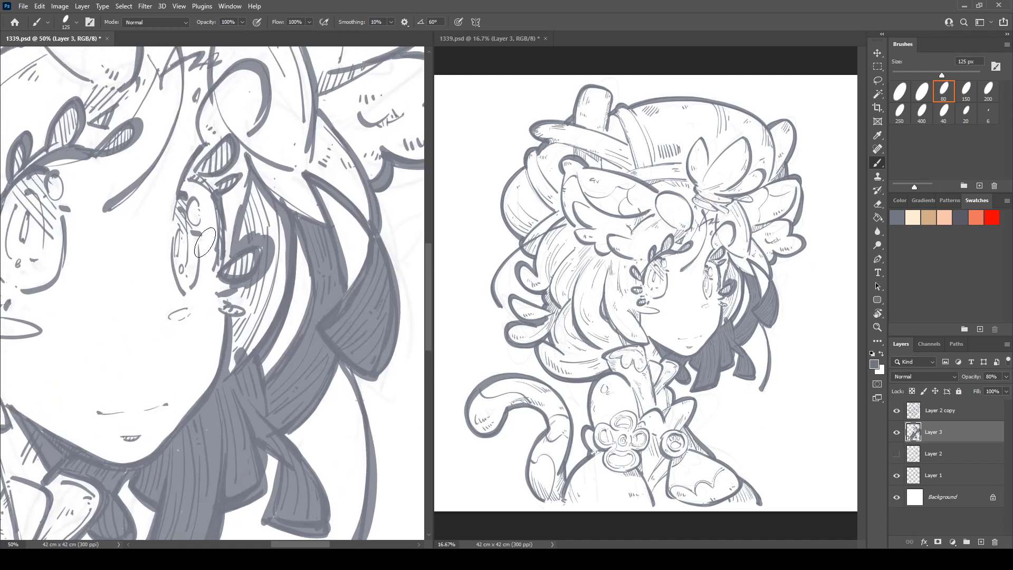
{"action": "mouse_move", "coordinate": [231, 307]}
{"action": "left_mouse_down"}
{"action": "mouse_move", "coordinate": [246, 332]}
{"action": "mouse_move", "coordinate": [267, 274]}
{"action": "mouse_move", "coordinate": [235, 364]}
{"action": "mouse_move", "coordinate": [276, 311]}
{"action": "mouse_move", "coordinate": [254, 211]}
{"action": "mouse_move", "coordinate": [248, 232]}
{"action": "mouse_move", "coordinate": [272, 243]}
{"action": "mouse_move", "coordinate": [240, 274]}
{"action": "mouse_move", "coordinate": [234, 268]}
{"action": "mouse_move", "coordinate": [222, 309]}
{"action": "left_mouse_up"}
{"action": "left_click_drag", "start_coordinate": [248, 349], "coordinate": [264, 350]}
- Fill the leaf-shaped lashes around the left-hand eye with solid grey
{"action": "mouse_move", "coordinate": [125, 296]}
{"action": "left_mouse_down"}
{"action": "mouse_move", "coordinate": [238, 283]}
{"action": "mouse_move", "coordinate": [179, 290]}
{"action": "mouse_move", "coordinate": [331, 256]}
{"action": "left_mouse_up"}
{"action": "left_click_drag", "start_coordinate": [197, 272], "coordinate": [196, 260]}
{"action": "mouse_move", "coordinate": [184, 222]}
{"action": "left_mouse_down"}
{"action": "mouse_move", "coordinate": [172, 226]}
{"action": "mouse_move", "coordinate": [188, 226]}
{"action": "mouse_move", "coordinate": [181, 219]}
{"action": "left_mouse_up"}
{"action": "mouse_move", "coordinate": [182, 181]}
{"action": "left_mouse_down"}
{"action": "mouse_move", "coordinate": [174, 163]}
{"action": "mouse_move", "coordinate": [200, 158]}
{"action": "mouse_move", "coordinate": [245, 117]}
{"action": "mouse_move", "coordinate": [224, 134]}
{"action": "left_mouse_up"}
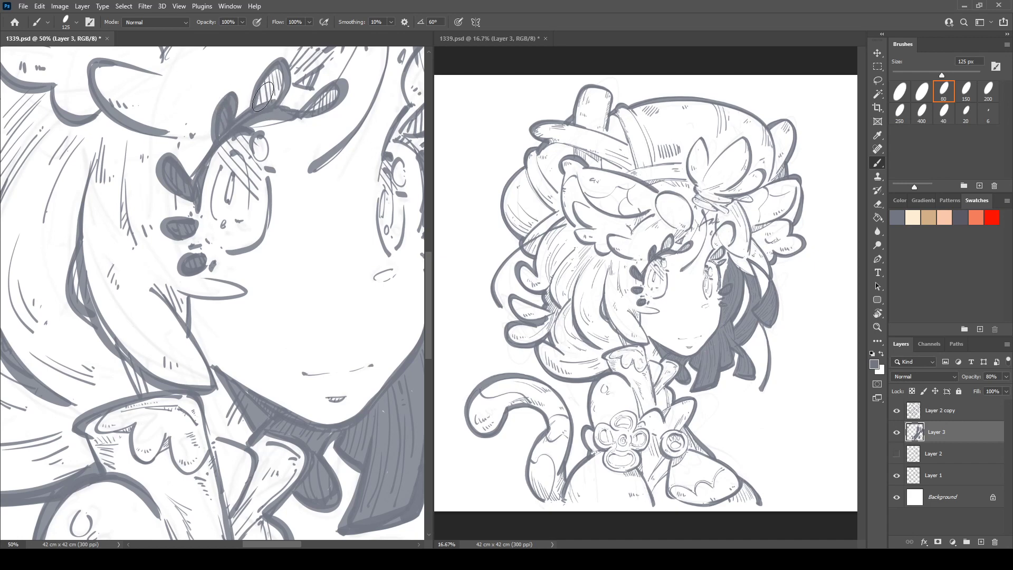
{"action": "mouse_move", "coordinate": [263, 97]}
{"action": "left_mouse_down"}
{"action": "mouse_move", "coordinate": [276, 87]}
{"action": "mouse_move", "coordinate": [315, 101]}
{"action": "mouse_move", "coordinate": [144, 181]}
{"action": "left_mouse_up"}
{"action": "mouse_move", "coordinate": [228, 177]}
{"action": "left_mouse_down"}
{"action": "mouse_move", "coordinate": [221, 192]}
{"action": "mouse_move", "coordinate": [250, 233]}
{"action": "mouse_move", "coordinate": [258, 201]}
{"action": "mouse_move", "coordinate": [237, 206]}
{"action": "mouse_move", "coordinate": [243, 287]}
{"action": "left_mouse_up"}
- Fill the inside of the collar opening and the loop behind the left side of the chest flower with grey
{"action": "mouse_move", "coordinate": [92, 339]}
{"action": "left_mouse_down"}
{"action": "mouse_move", "coordinate": [284, 254]}
{"action": "mouse_move", "coordinate": [276, 223]}
{"action": "mouse_move", "coordinate": [235, 237]}
{"action": "mouse_move", "coordinate": [304, 117]}
{"action": "left_mouse_up"}
{"action": "mouse_move", "coordinate": [258, 244]}
{"action": "left_mouse_down"}
{"action": "mouse_move", "coordinate": [288, 255]}
{"action": "mouse_move", "coordinate": [272, 293]}
{"action": "mouse_move", "coordinate": [264, 259]}
{"action": "mouse_move", "coordinate": [277, 298]}
{"action": "left_mouse_up"}
{"action": "left_click_drag", "start_coordinate": [292, 259], "coordinate": [288, 278]}
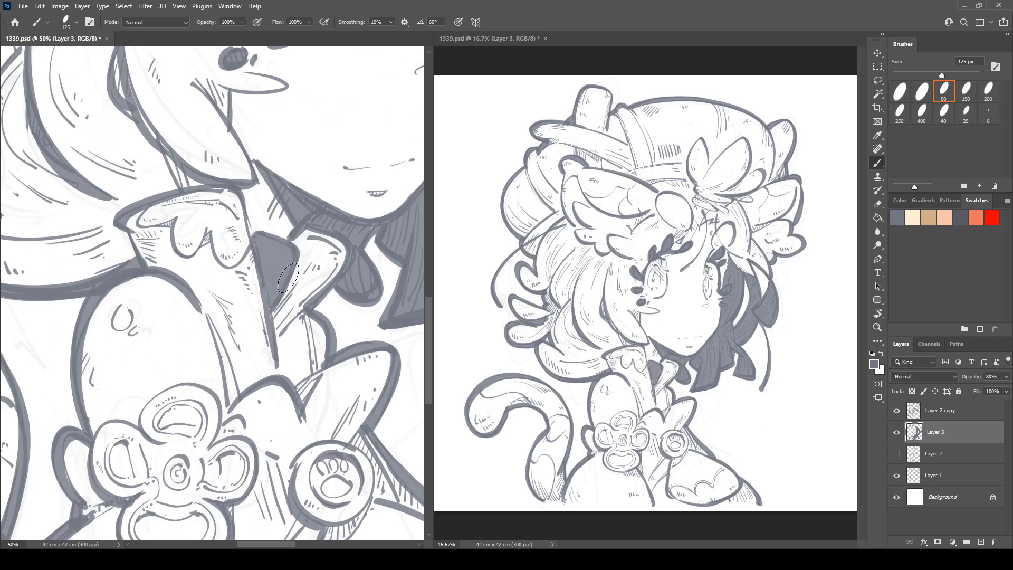
{"action": "mouse_move", "coordinate": [204, 369]}
{"action": "left_mouse_down"}
{"action": "mouse_move", "coordinate": [254, 241]}
{"action": "mouse_move", "coordinate": [241, 237]}
{"action": "mouse_move", "coordinate": [269, 205]}
{"action": "left_mouse_up"}
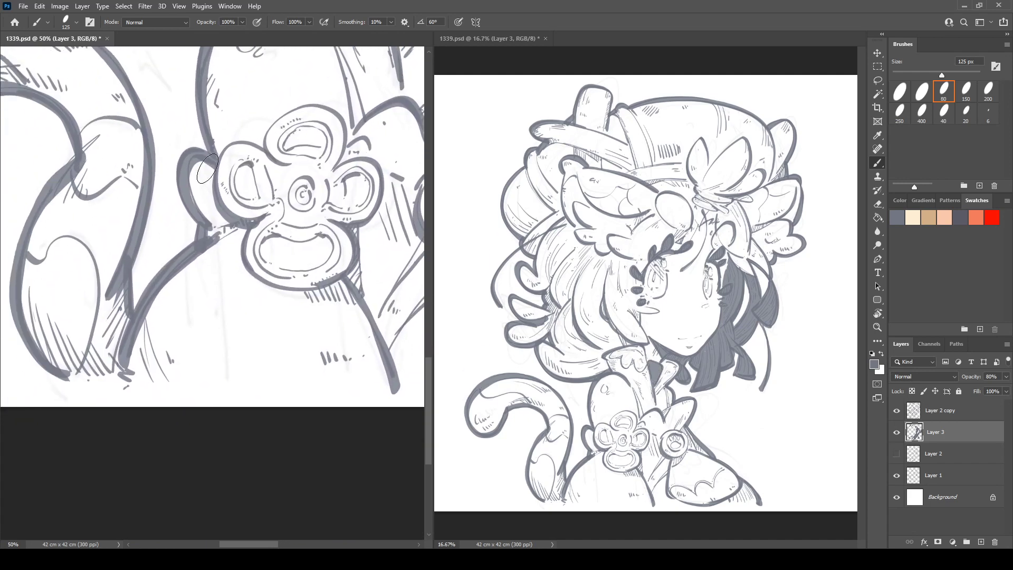
{"action": "mouse_move", "coordinate": [208, 168]}
{"action": "left_mouse_down"}
{"action": "mouse_move", "coordinate": [229, 228]}
{"action": "mouse_move", "coordinate": [213, 232]}
{"action": "mouse_move", "coordinate": [240, 224]}
{"action": "left_mouse_up"}
- Fill the round badge's centre with grey and erase the paw print's pads out of it
{"action": "mouse_move", "coordinate": [414, 193]}
{"action": "left_mouse_down"}
{"action": "mouse_move", "coordinate": [149, 213]}
{"action": "mouse_move", "coordinate": [201, 203]}
{"action": "left_mouse_up"}
{"action": "key", "text": "e"}
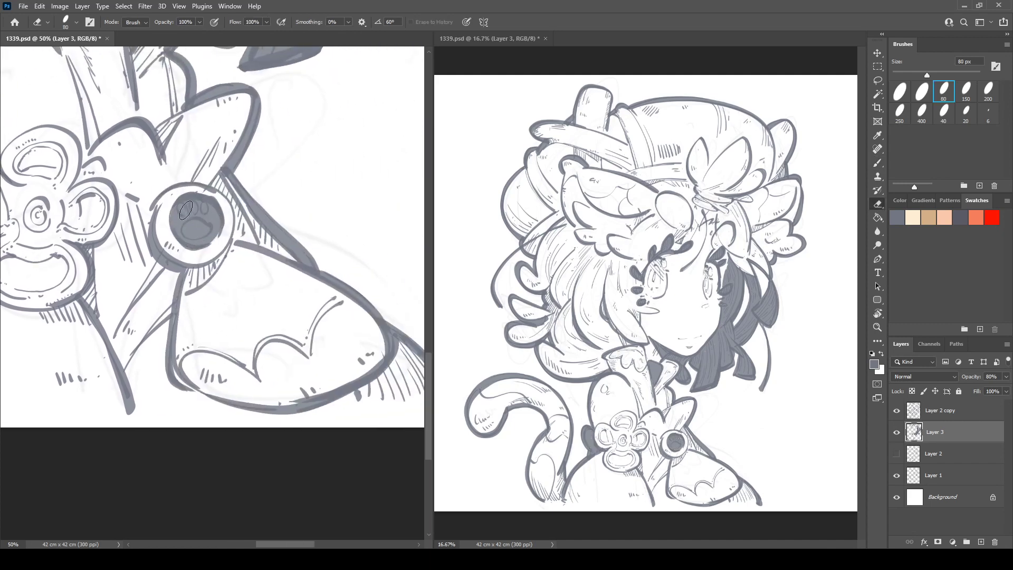
{"action": "key", "text": "b"}
{"action": "key", "text": "e"}
{"action": "key", "text": "b"}
{"action": "key", "text": "e"}
{"action": "mouse_move", "coordinate": [204, 206]}
{"action": "left_mouse_down"}
{"action": "mouse_move", "coordinate": [190, 227]}
{"action": "mouse_move", "coordinate": [184, 314]}
{"action": "mouse_move", "coordinate": [288, 264]}
{"action": "mouse_move", "coordinate": [237, 221]}
{"action": "mouse_move", "coordinate": [270, 199]}
{"action": "left_mouse_up"}
- Fill the narrow band extending below the paw badge with grey using the 125 px brush
{"action": "key", "text": "b"}
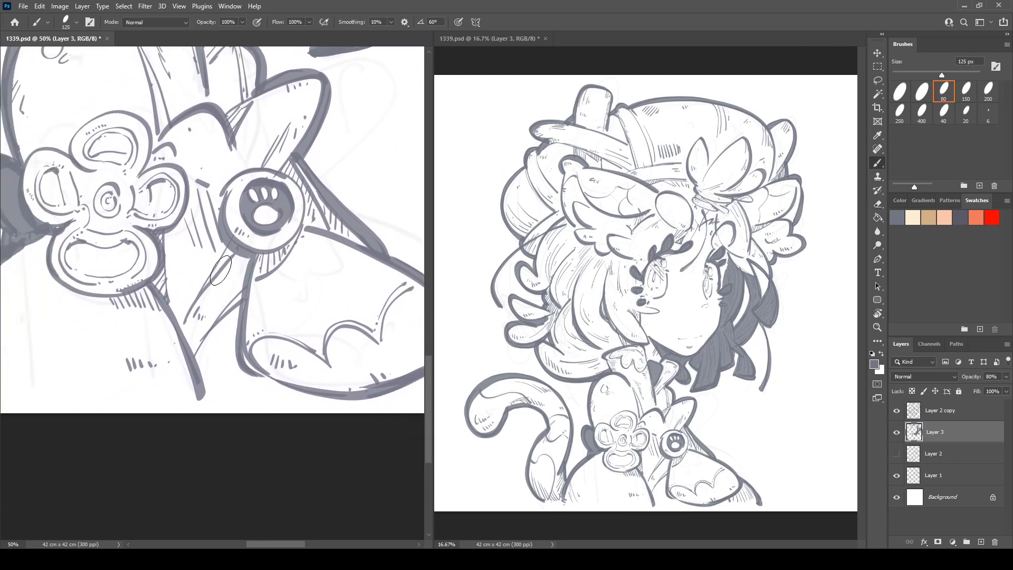
{"action": "left_click_drag", "start_coordinate": [240, 246], "coordinate": [200, 306]}
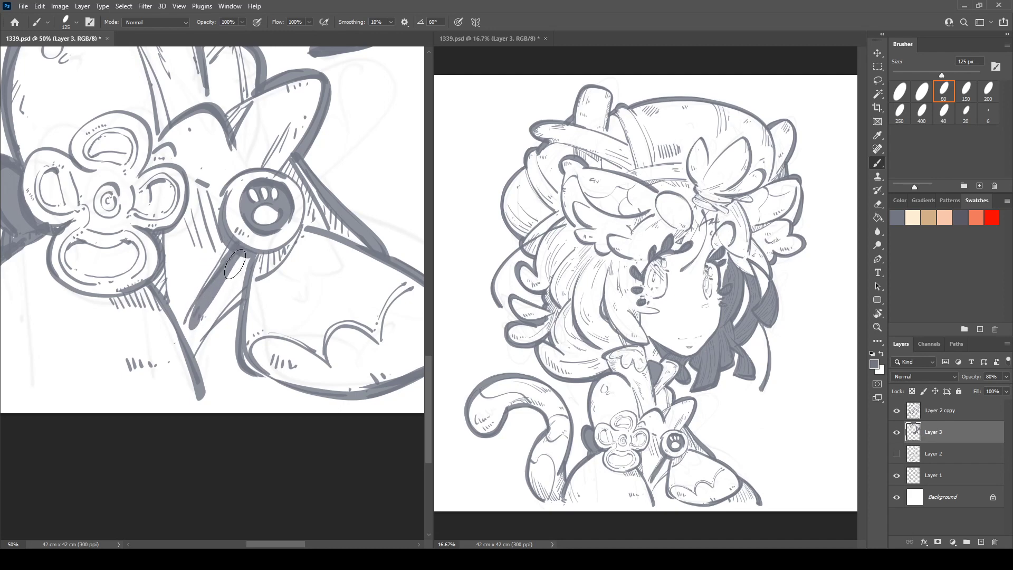
- Undo the grey band below the paw badge and fill the triangular gap between the chest flower and the badge with grey
{"action": "key", "text": "ctrl+z"}
{"action": "mouse_move", "coordinate": [199, 181]}
{"action": "left_mouse_down"}
{"action": "mouse_move", "coordinate": [227, 209]}
{"action": "mouse_move", "coordinate": [169, 237]}
{"action": "mouse_move", "coordinate": [171, 289]}
{"action": "mouse_move", "coordinate": [161, 296]}
{"action": "mouse_move", "coordinate": [209, 224]}
{"action": "mouse_move", "coordinate": [215, 265]}
{"action": "mouse_move", "coordinate": [184, 320]}
{"action": "mouse_move", "coordinate": [239, 237]}
{"action": "left_mouse_up"}
{"action": "key", "text": "e"}
{"action": "key", "text": "b"}
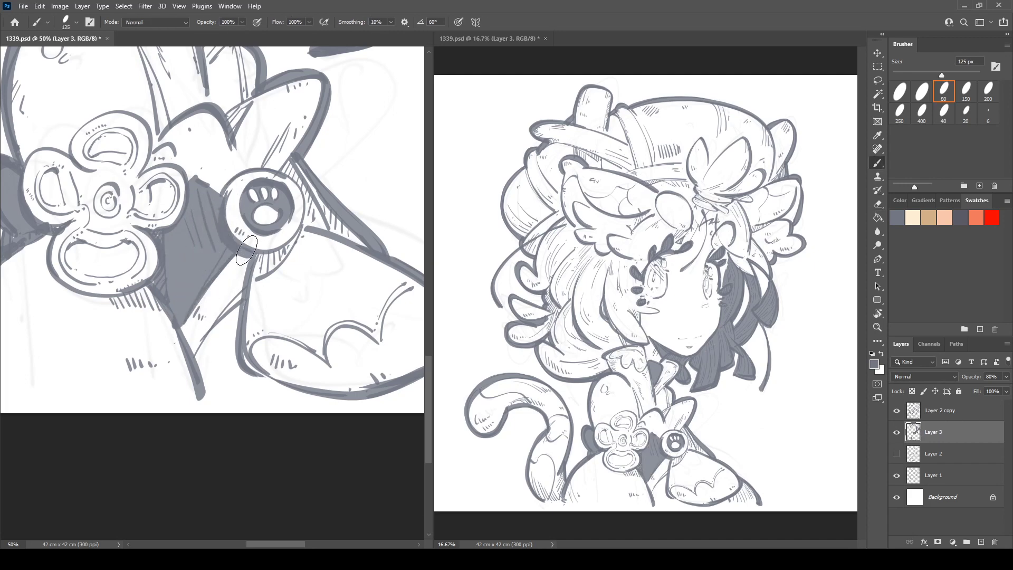
- Fill the area beneath and beside the scalloped sleeve with grey along the canvas bottom, erasing the overflow at its lower edge
{"action": "mouse_move", "coordinate": [216, 335]}
{"action": "left_mouse_down"}
{"action": "mouse_move", "coordinate": [236, 312]}
{"action": "mouse_move", "coordinate": [244, 391]}
{"action": "mouse_move", "coordinate": [151, 340]}
{"action": "mouse_move", "coordinate": [114, 349]}
{"action": "mouse_move", "coordinate": [206, 358]}
{"action": "mouse_move", "coordinate": [148, 332]}
{"action": "mouse_move", "coordinate": [161, 357]}
{"action": "mouse_move", "coordinate": [341, 353]}
{"action": "left_mouse_up"}
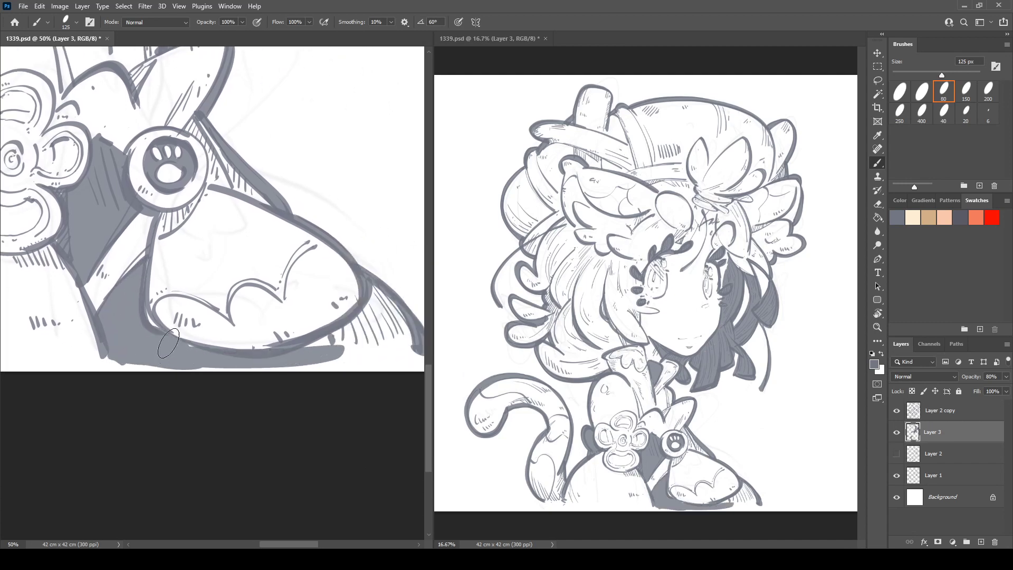
{"action": "key", "text": "e"}
{"action": "left_click_drag", "start_coordinate": [93, 365], "coordinate": [352, 373]}
{"action": "key", "text": "b"}
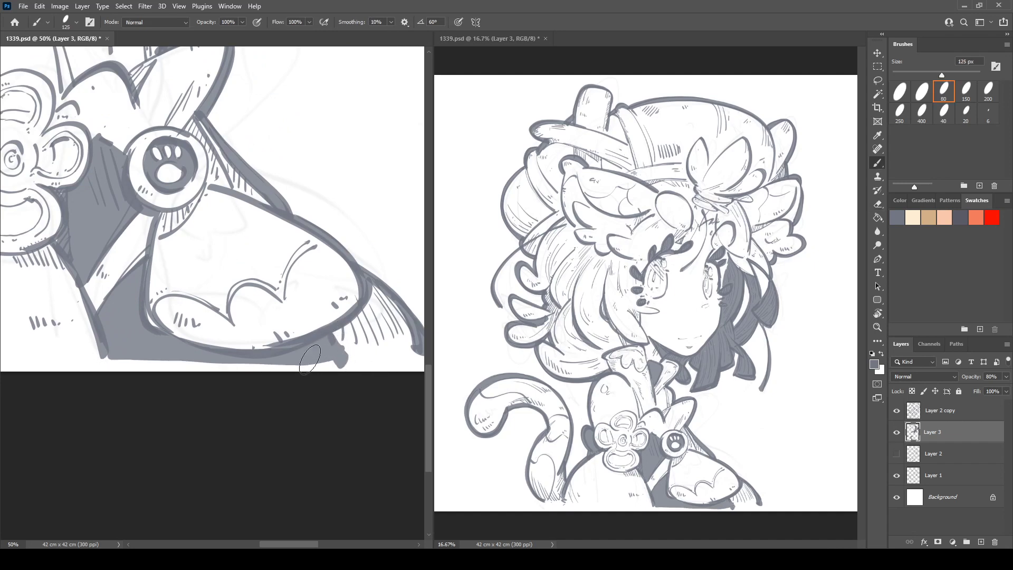
{"action": "key", "text": "e"}
{"action": "left_click_drag", "start_coordinate": [320, 364], "coordinate": [341, 366]}
{"action": "key", "text": "b"}
{"action": "mouse_move", "coordinate": [372, 292]}
{"action": "left_mouse_down"}
{"action": "mouse_move", "coordinate": [356, 320]}
{"action": "mouse_move", "coordinate": [275, 316]}
{"action": "left_mouse_up"}
{"action": "mouse_move", "coordinate": [236, 364]}
{"action": "left_mouse_down"}
{"action": "mouse_move", "coordinate": [285, 326]}
{"action": "mouse_move", "coordinate": [307, 352]}
{"action": "mouse_move", "coordinate": [232, 376]}
{"action": "mouse_move", "coordinate": [289, 338]}
{"action": "left_mouse_up"}
{"action": "key", "text": "e"}
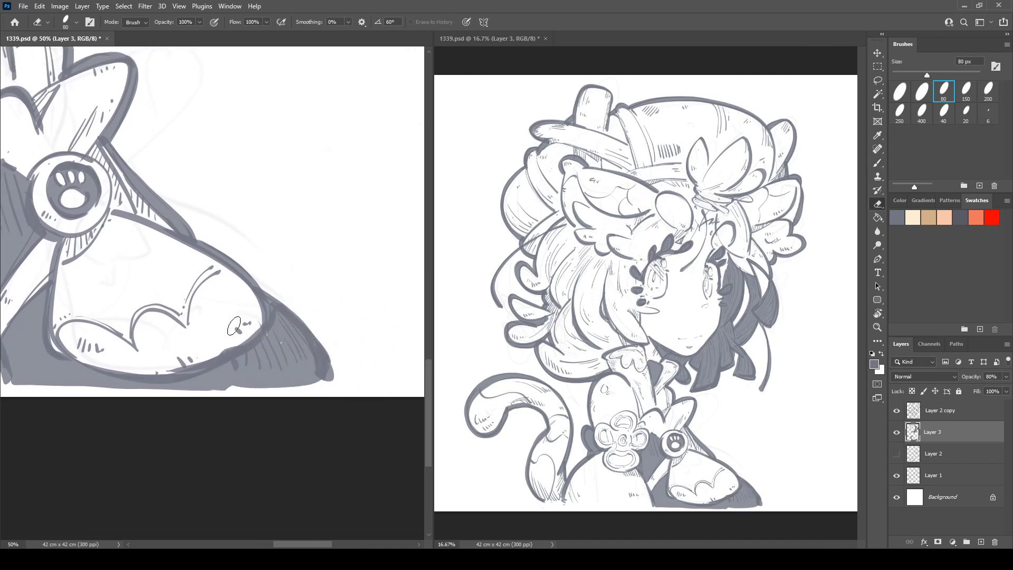
- Fill the narrow hatched wedge to the right of the paw badge, along the shoulder outline, with grey
{"action": "mouse_move", "coordinate": [251, 246]}
{"action": "left_mouse_down"}
{"action": "mouse_move", "coordinate": [305, 402]}
{"action": "mouse_move", "coordinate": [371, 430]}
{"action": "left_mouse_up"}
{"action": "key", "text": "b"}
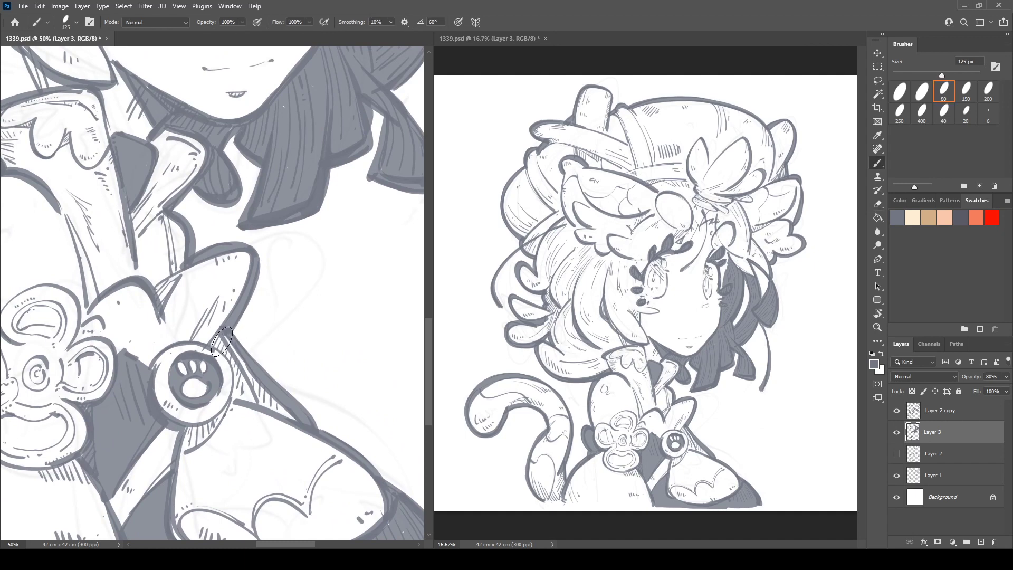
{"action": "mouse_move", "coordinate": [219, 339]}
{"action": "left_mouse_down"}
{"action": "mouse_move", "coordinate": [253, 393]}
{"action": "mouse_move", "coordinate": [240, 383]}
{"action": "mouse_move", "coordinate": [262, 399]}
{"action": "mouse_move", "coordinate": [225, 346]}
{"action": "mouse_move", "coordinate": [287, 411]}
{"action": "mouse_move", "coordinate": [242, 387]}
{"action": "mouse_move", "coordinate": [293, 420]}
{"action": "left_mouse_up"}
{"action": "mouse_move", "coordinate": [237, 305]}
{"action": "left_mouse_down"}
{"action": "mouse_move", "coordinate": [401, 364]}
{"action": "mouse_move", "coordinate": [296, 254]}
{"action": "left_mouse_up"}
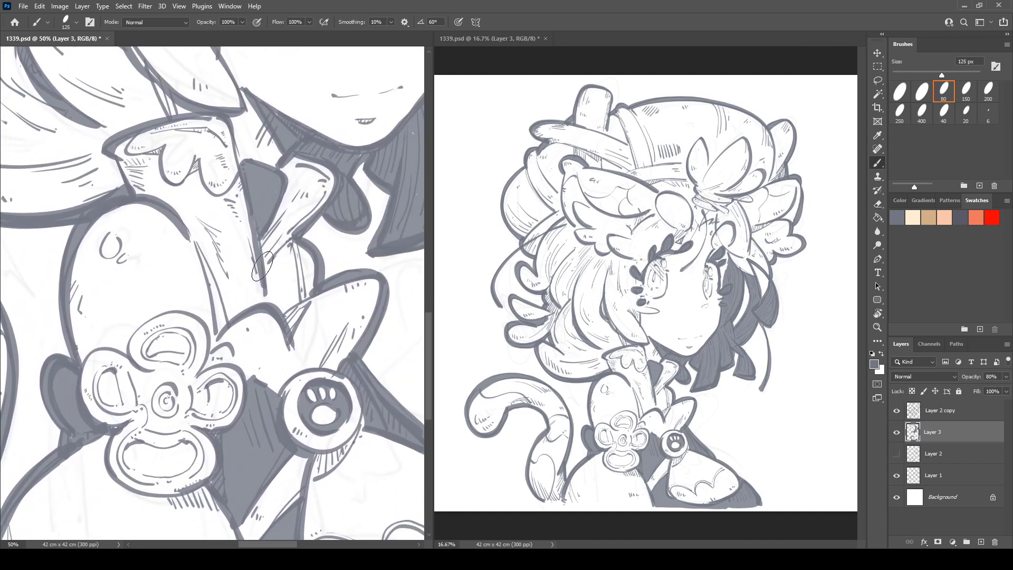
- Thicken the inner edge line of the puffed left-hand shoulder and fill the small gap beneath the collar with grey
{"action": "left_click_drag", "start_coordinate": [187, 219], "coordinate": [227, 335]}
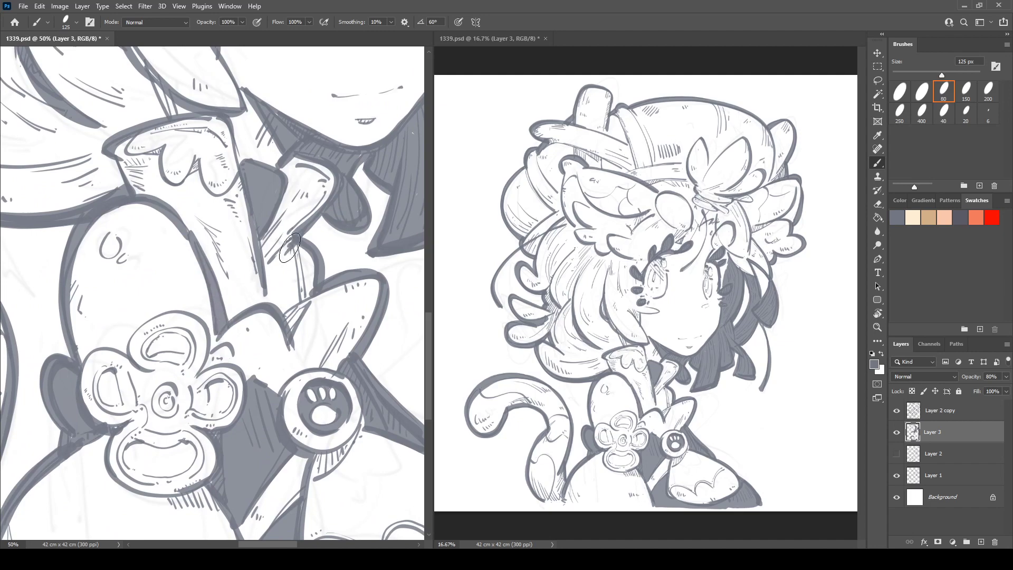
{"action": "mouse_move", "coordinate": [290, 248]}
{"action": "left_mouse_down"}
{"action": "mouse_move", "coordinate": [275, 275]}
{"action": "mouse_move", "coordinate": [282, 251]}
{"action": "mouse_move", "coordinate": [295, 305]}
{"action": "left_mouse_up"}
{"action": "key", "text": "e"}
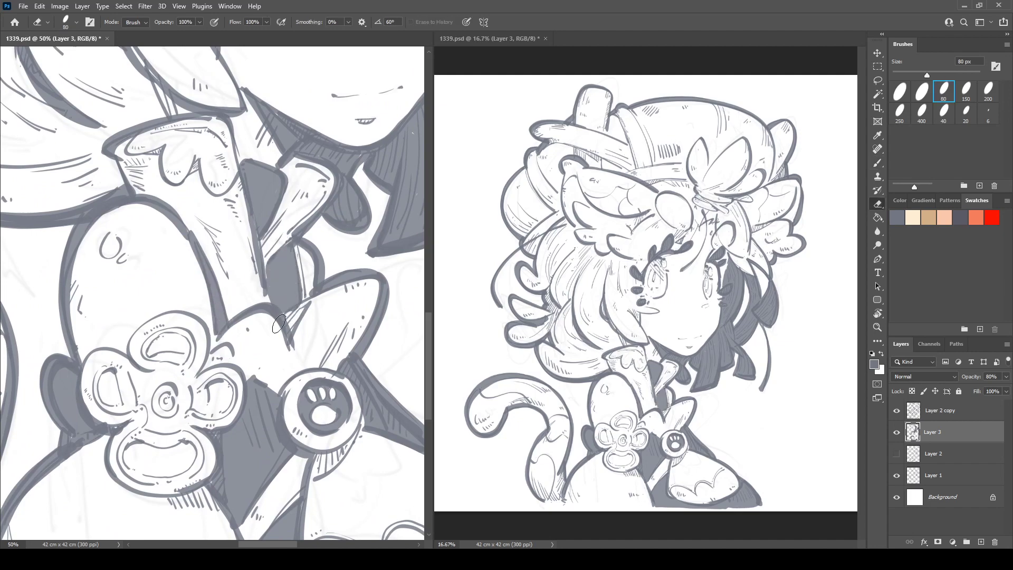
{"action": "mouse_move", "coordinate": [251, 269]}
{"action": "left_mouse_down"}
{"action": "mouse_move", "coordinate": [412, 447]}
{"action": "mouse_move", "coordinate": [267, 406]}
{"action": "left_mouse_up"}
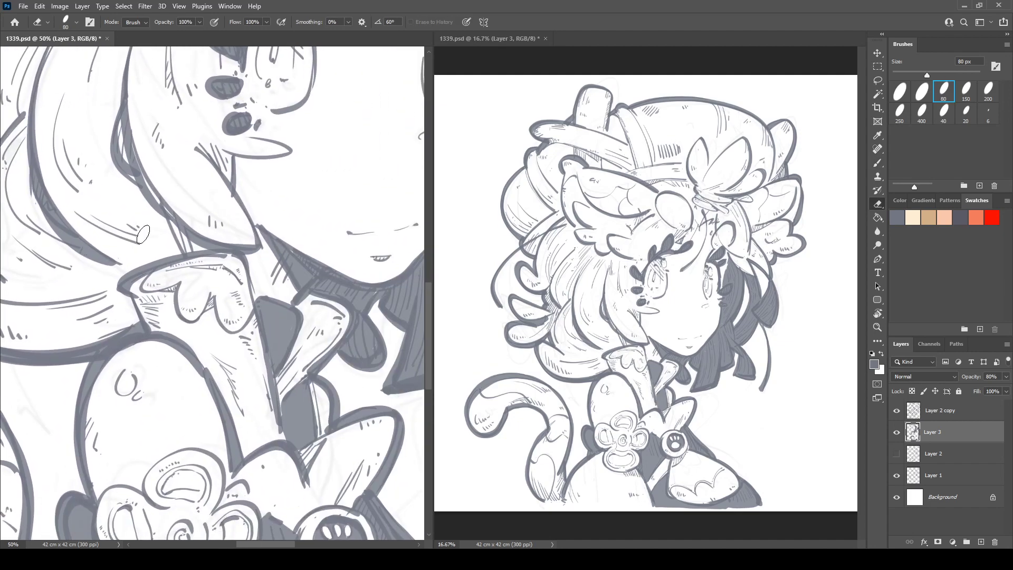
- Fill the scalloped trim at the top of the collar, just under the hair, with grey
{"action": "key", "text": "b"}
{"action": "mouse_move", "coordinate": [156, 278]}
{"action": "left_mouse_down"}
{"action": "mouse_move", "coordinate": [185, 267]}
{"action": "mouse_move", "coordinate": [162, 274]}
{"action": "mouse_move", "coordinate": [184, 272]}
{"action": "mouse_move", "coordinate": [185, 306]}
{"action": "mouse_move", "coordinate": [203, 263]}
{"action": "mouse_move", "coordinate": [214, 275]}
{"action": "mouse_move", "coordinate": [218, 261]}
{"action": "mouse_move", "coordinate": [240, 315]}
{"action": "left_mouse_up"}
{"action": "left_click_drag", "start_coordinate": [216, 74], "coordinate": [163, 305]}
- Fill the large curved patch along the tail's upper bend with grey
{"action": "left_click_drag", "start_coordinate": [71, 364], "coordinate": [349, 190]}
{"action": "mouse_move", "coordinate": [151, 364]}
{"action": "left_mouse_down"}
{"action": "mouse_move", "coordinate": [269, 264]}
{"action": "mouse_move", "coordinate": [247, 192]}
{"action": "left_mouse_up"}
{"action": "mouse_move", "coordinate": [91, 268]}
{"action": "left_mouse_down"}
{"action": "mouse_move", "coordinate": [201, 269]}
{"action": "mouse_move", "coordinate": [247, 309]}
{"action": "mouse_move", "coordinate": [179, 255]}
{"action": "mouse_move", "coordinate": [109, 255]}
{"action": "mouse_move", "coordinate": [188, 247]}
{"action": "mouse_move", "coordinate": [266, 269]}
{"action": "mouse_move", "coordinate": [118, 249]}
{"action": "mouse_move", "coordinate": [231, 244]}
{"action": "mouse_move", "coordinate": [310, 334]}
{"action": "mouse_move", "coordinate": [207, 251]}
{"action": "mouse_move", "coordinate": [279, 341]}
{"action": "mouse_move", "coordinate": [267, 294]}
{"action": "mouse_move", "coordinate": [289, 318]}
{"action": "mouse_move", "coordinate": [286, 347]}
{"action": "mouse_move", "coordinate": [330, 331]}
{"action": "mouse_move", "coordinate": [241, 249]}
{"action": "mouse_move", "coordinate": [244, 233]}
{"action": "mouse_move", "coordinate": [346, 340]}
{"action": "left_mouse_up"}
{"action": "key", "text": "e"}
{"action": "left_click_drag", "start_coordinate": [315, 386], "coordinate": [254, 184]}
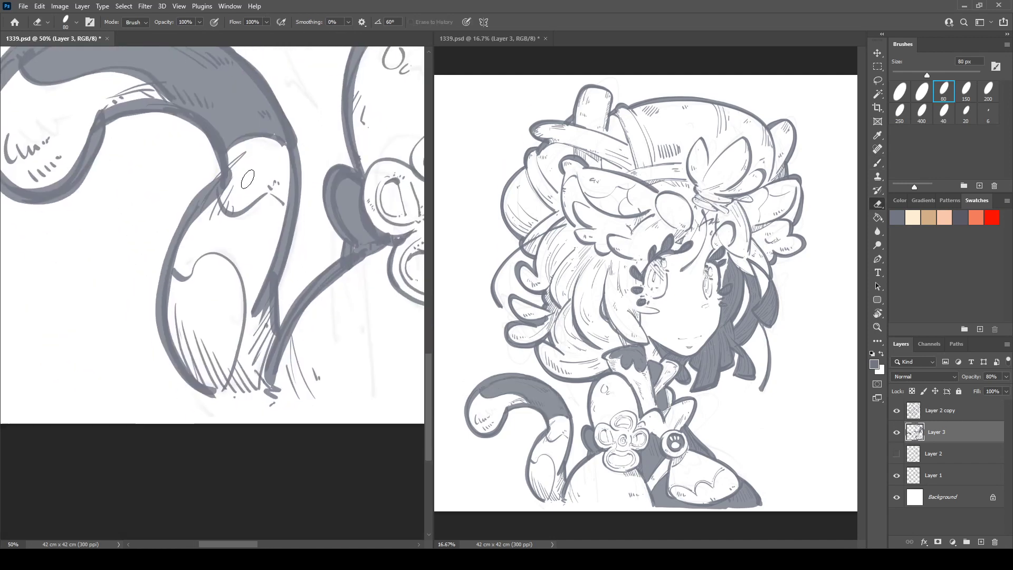
- Fill the rounded patch at the base of the tail with grey
{"action": "key", "text": "b"}
{"action": "mouse_move", "coordinate": [171, 280]}
{"action": "left_mouse_down"}
{"action": "mouse_move", "coordinate": [213, 279]}
{"action": "mouse_move", "coordinate": [208, 285]}
{"action": "mouse_move", "coordinate": [190, 277]}
{"action": "mouse_move", "coordinate": [180, 289]}
{"action": "mouse_move", "coordinate": [202, 266]}
{"action": "mouse_move", "coordinate": [222, 271]}
{"action": "mouse_move", "coordinate": [216, 380]}
{"action": "mouse_move", "coordinate": [167, 307]}
{"action": "mouse_move", "coordinate": [192, 283]}
{"action": "mouse_move", "coordinate": [213, 303]}
{"action": "left_mouse_up"}
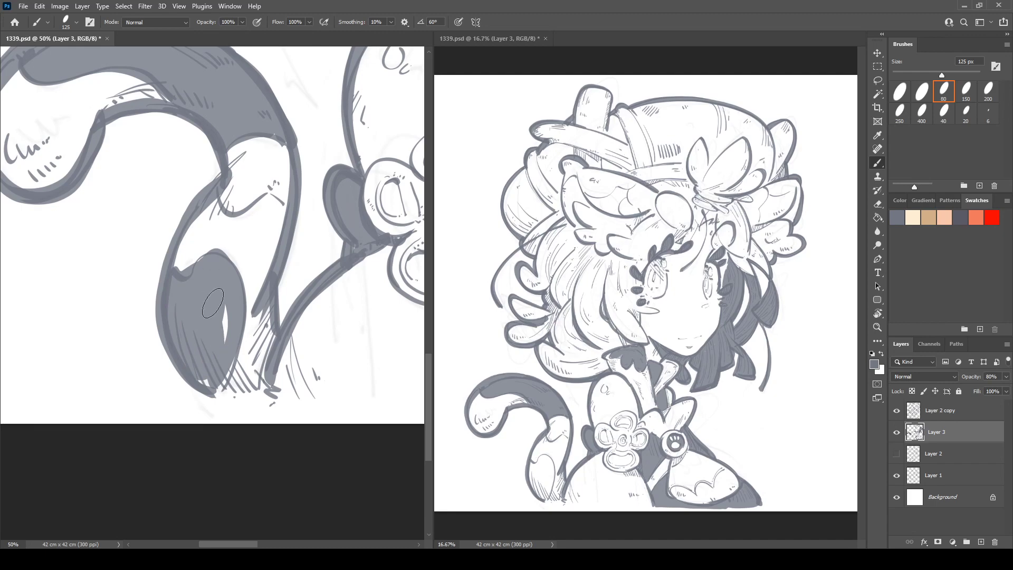
{"action": "left_click_drag", "start_coordinate": [231, 376], "coordinate": [226, 377]}
{"action": "left_click_drag", "start_coordinate": [248, 165], "coordinate": [180, 501]}
{"action": "mouse_move", "coordinate": [248, 53]}
{"action": "left_mouse_down"}
{"action": "mouse_move", "coordinate": [257, 363]}
{"action": "mouse_move", "coordinate": [311, 535]}
{"action": "left_mouse_up"}
- Fill the large rounded shape behind the left side of the head with grey
{"action": "left_click_drag", "start_coordinate": [134, 234], "coordinate": [110, 211]}
{"action": "mouse_move", "coordinate": [119, 251]}
{"action": "left_mouse_down"}
{"action": "mouse_move", "coordinate": [120, 119]}
{"action": "mouse_move", "coordinate": [136, 188]}
{"action": "mouse_move", "coordinate": [100, 243]}
{"action": "mouse_move", "coordinate": [100, 211]}
{"action": "mouse_move", "coordinate": [127, 337]}
{"action": "mouse_move", "coordinate": [121, 304]}
{"action": "mouse_move", "coordinate": [153, 221]}
{"action": "mouse_move", "coordinate": [151, 158]}
{"action": "mouse_move", "coordinate": [193, 270]}
{"action": "left_mouse_up"}
{"action": "mouse_move", "coordinate": [156, 206]}
{"action": "left_mouse_down"}
{"action": "mouse_move", "coordinate": [211, 278]}
{"action": "mouse_move", "coordinate": [156, 240]}
{"action": "mouse_move", "coordinate": [175, 293]}
{"action": "mouse_move", "coordinate": [167, 314]}
{"action": "mouse_move", "coordinate": [147, 312]}
{"action": "mouse_move", "coordinate": [133, 326]}
{"action": "mouse_move", "coordinate": [141, 343]}
{"action": "mouse_move", "coordinate": [218, 300]}
{"action": "mouse_move", "coordinate": [190, 312]}
{"action": "mouse_move", "coordinate": [223, 289]}
{"action": "left_mouse_up"}
{"action": "left_click_drag", "start_coordinate": [225, 224], "coordinate": [141, 330]}
{"action": "key", "text": "e"}
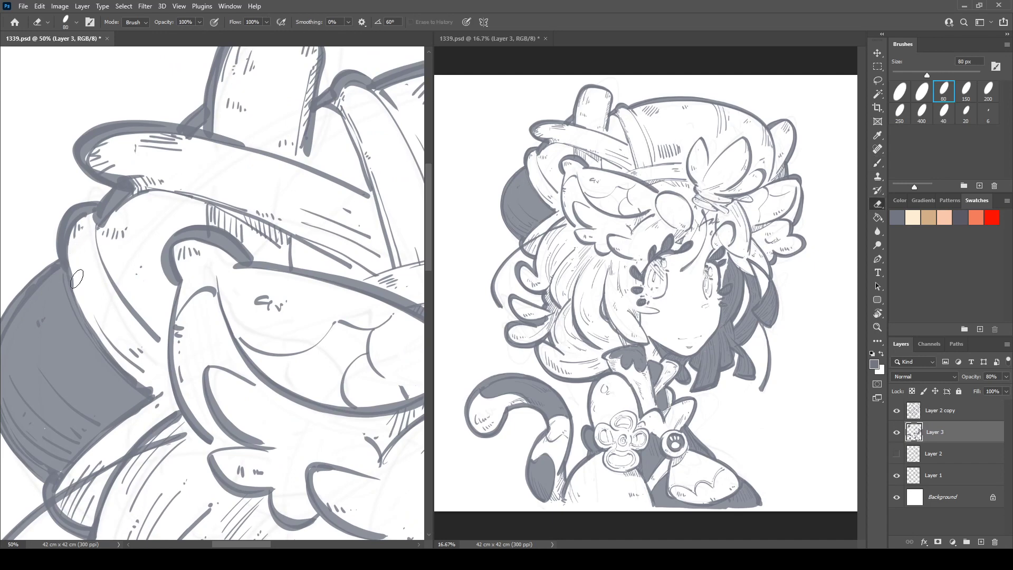
- Fill the curved gap behind the left-hand ear and the small openings between the crossed straps with grey
{"action": "key", "text": "b"}
{"action": "mouse_move", "coordinate": [111, 233]}
{"action": "left_mouse_down"}
{"action": "mouse_move", "coordinate": [151, 316]}
{"action": "mouse_move", "coordinate": [137, 216]}
{"action": "mouse_move", "coordinate": [158, 200]}
{"action": "mouse_move", "coordinate": [194, 212]}
{"action": "mouse_move", "coordinate": [185, 215]}
{"action": "left_mouse_up"}
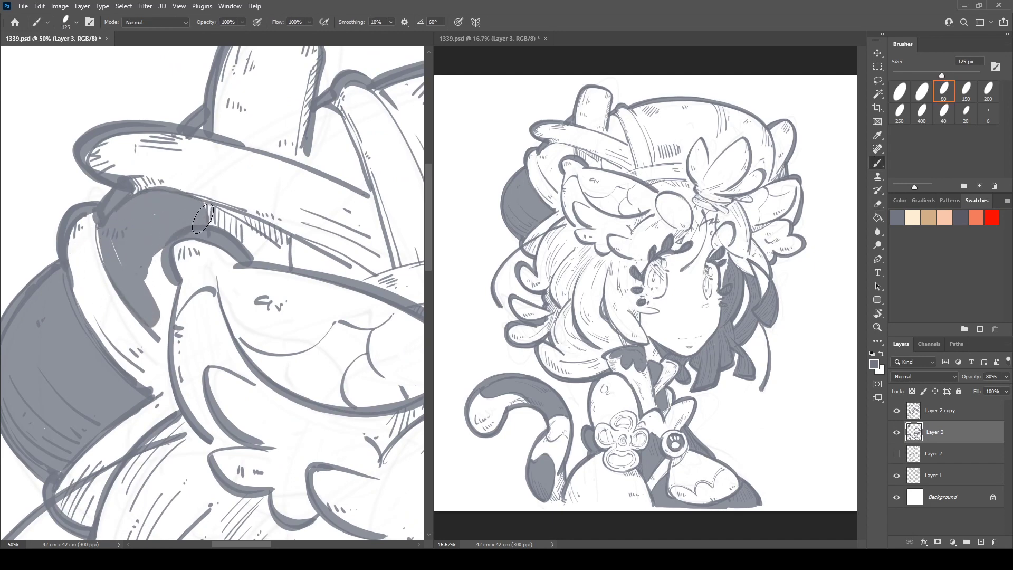
{"action": "mouse_move", "coordinate": [150, 309]}
{"action": "left_mouse_down"}
{"action": "mouse_move", "coordinate": [145, 282]}
{"action": "mouse_move", "coordinate": [155, 242]}
{"action": "mouse_move", "coordinate": [172, 281]}
{"action": "mouse_move", "coordinate": [169, 338]}
{"action": "mouse_move", "coordinate": [155, 318]}
{"action": "left_mouse_up"}
{"action": "left_click_drag", "start_coordinate": [115, 281], "coordinate": [172, 343]}
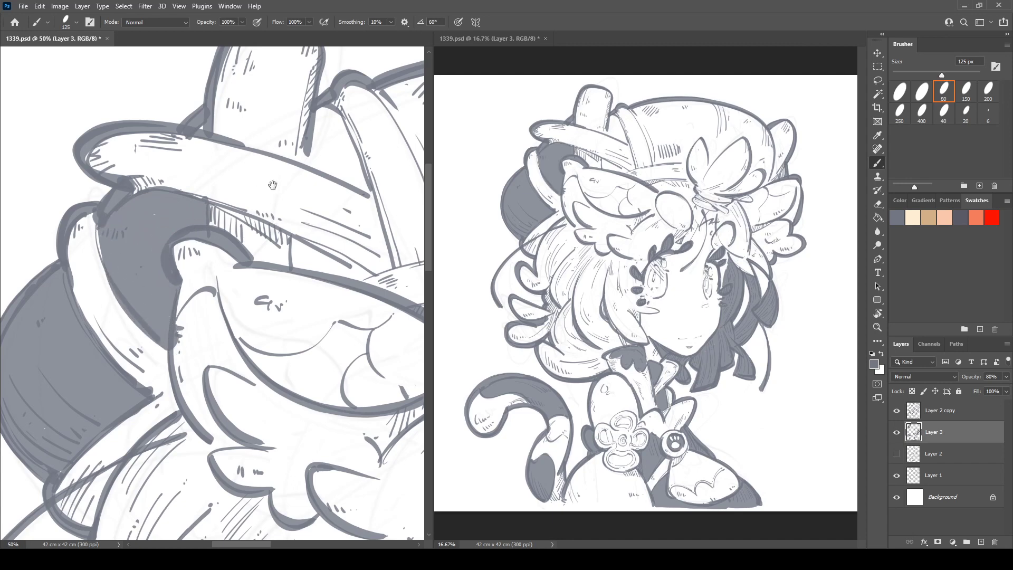
{"action": "left_click_drag", "start_coordinate": [271, 185], "coordinate": [167, 261]}
{"action": "left_click_drag", "start_coordinate": [101, 207], "coordinate": [101, 204]}
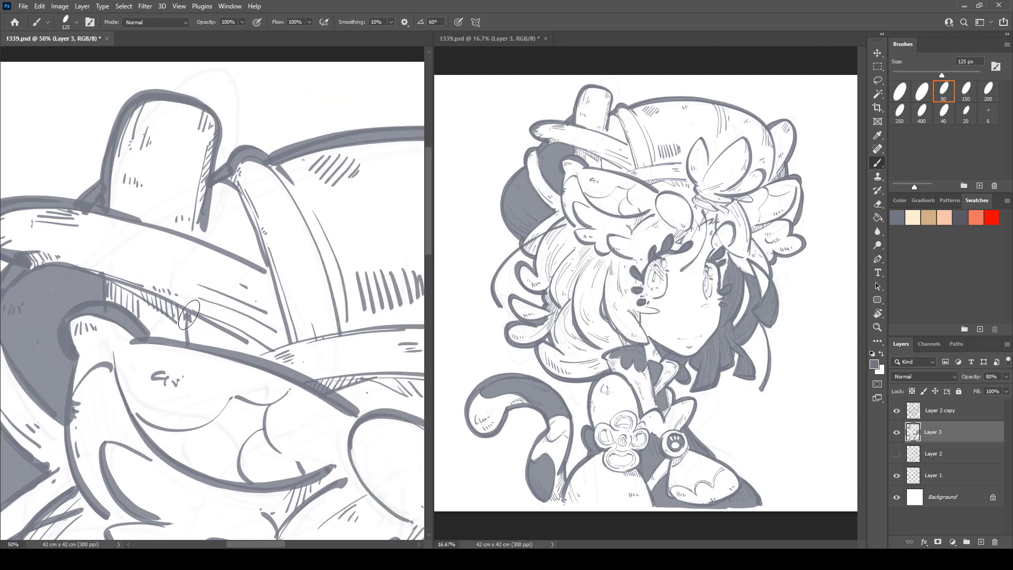
{"action": "mouse_move", "coordinate": [189, 315]}
{"action": "left_mouse_down"}
{"action": "mouse_move", "coordinate": [250, 348]}
{"action": "mouse_move", "coordinate": [202, 338]}
{"action": "mouse_move", "coordinate": [210, 342]}
{"action": "mouse_move", "coordinate": [261, 354]}
{"action": "left_mouse_up"}
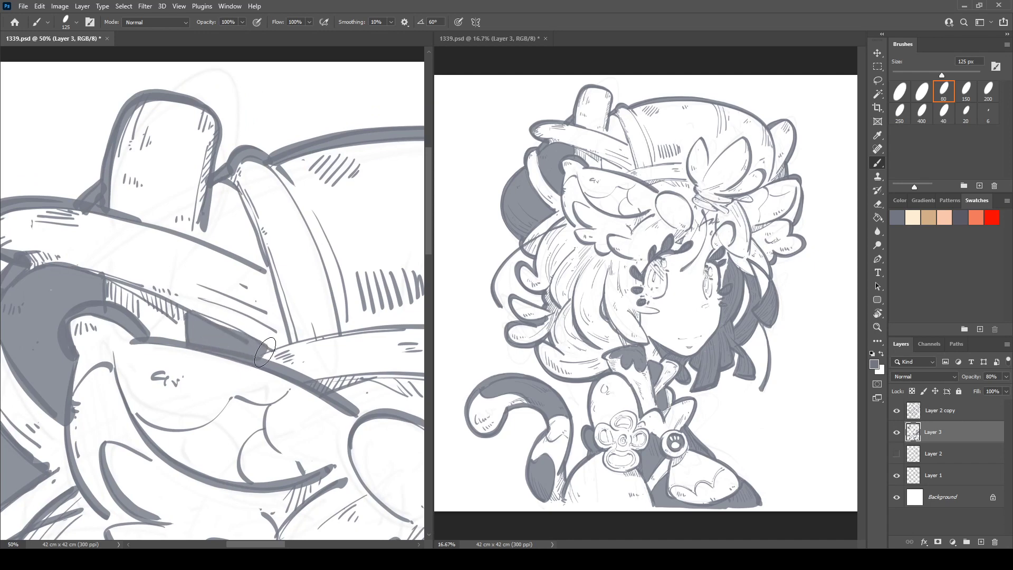
{"action": "mouse_move", "coordinate": [225, 193]}
{"action": "left_mouse_down"}
{"action": "mouse_move", "coordinate": [235, 245]}
{"action": "mouse_move", "coordinate": [212, 207]}
{"action": "mouse_move", "coordinate": [262, 264]}
{"action": "mouse_move", "coordinate": [61, 270]}
{"action": "left_mouse_up"}
- Paint thick grey edging along the hat's side and lower band and around the tops of the flower petals
{"action": "key", "text": "space"}
{"action": "key", "text": "r"}
{"action": "left_click_drag", "start_coordinate": [150, 153], "coordinate": [92, 196]}
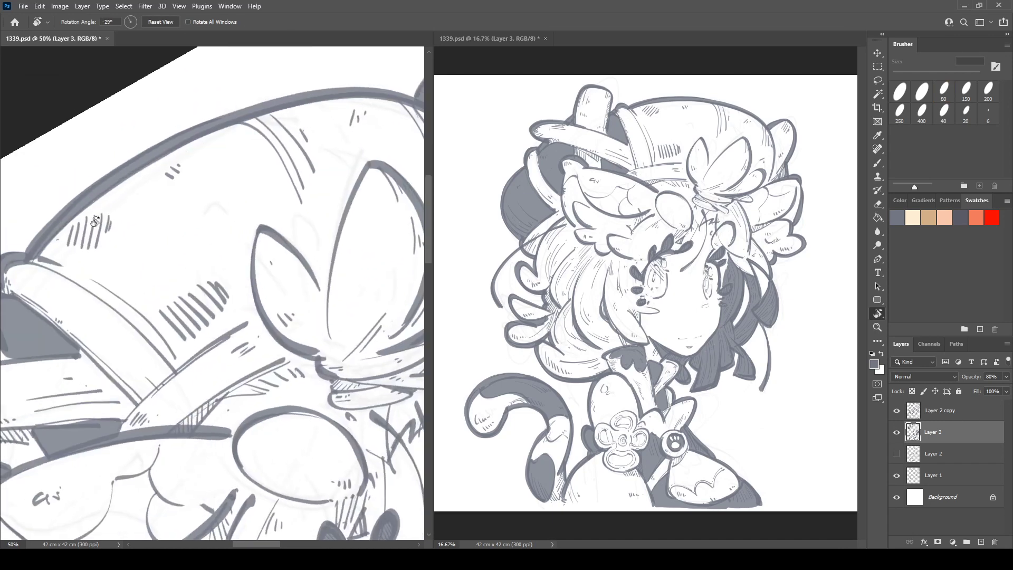
{"action": "key", "text": "b"}
{"action": "mouse_move", "coordinate": [33, 247]}
{"action": "left_mouse_down"}
{"action": "mouse_move", "coordinate": [81, 277]}
{"action": "mouse_move", "coordinate": [177, 366]}
{"action": "mouse_move", "coordinate": [255, 310]}
{"action": "left_mouse_up"}
{"action": "mouse_move", "coordinate": [263, 229]}
{"action": "left_mouse_down"}
{"action": "mouse_move", "coordinate": [251, 285]}
{"action": "mouse_move", "coordinate": [261, 304]}
{"action": "mouse_move", "coordinate": [265, 221]}
{"action": "mouse_move", "coordinate": [323, 286]}
{"action": "left_mouse_up"}
{"action": "key", "text": "space"}
{"action": "mouse_move", "coordinate": [309, 228]}
{"action": "left_mouse_down"}
{"action": "mouse_move", "coordinate": [227, 242]}
{"action": "mouse_move", "coordinate": [133, 238]}
{"action": "left_mouse_up"}
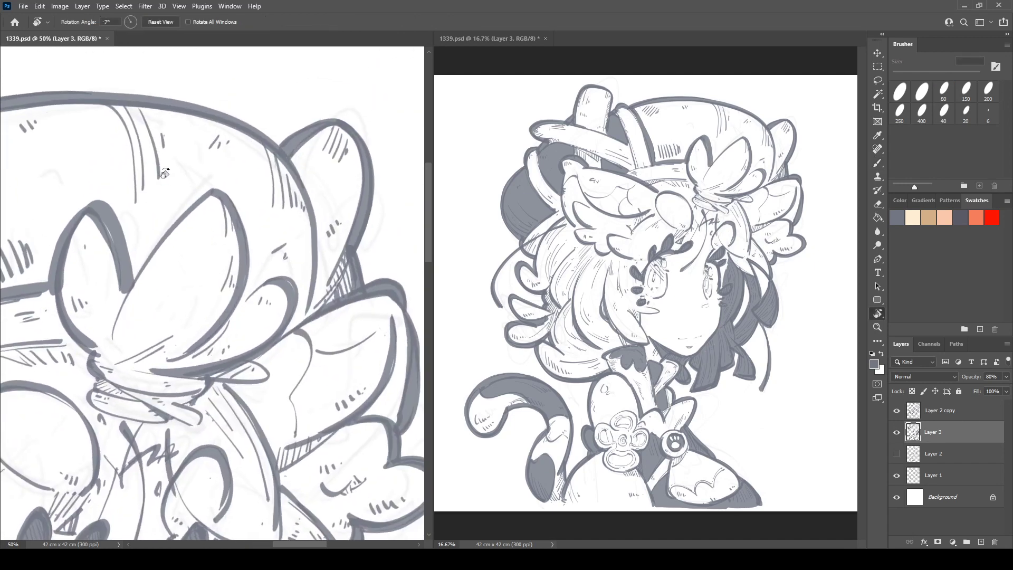
{"action": "mouse_move", "coordinate": [130, 286]}
{"action": "left_mouse_down"}
{"action": "mouse_move", "coordinate": [214, 177]}
{"action": "mouse_move", "coordinate": [150, 244]}
{"action": "left_mouse_up"}
- Fill the right-hand part of the hat crown behind the flower petals with grey
{"action": "mouse_move", "coordinate": [219, 177]}
{"action": "left_mouse_down"}
{"action": "mouse_move", "coordinate": [258, 192]}
{"action": "mouse_move", "coordinate": [267, 280]}
{"action": "mouse_move", "coordinate": [253, 253]}
{"action": "mouse_move", "coordinate": [243, 298]}
{"action": "mouse_move", "coordinate": [299, 322]}
{"action": "mouse_move", "coordinate": [302, 246]}
{"action": "left_mouse_up"}
{"action": "mouse_move", "coordinate": [209, 135]}
{"action": "left_mouse_down"}
{"action": "mouse_move", "coordinate": [271, 227]}
{"action": "mouse_move", "coordinate": [259, 205]}
{"action": "mouse_move", "coordinate": [289, 234]}
{"action": "mouse_move", "coordinate": [208, 124]}
{"action": "mouse_move", "coordinate": [293, 236]}
{"action": "left_mouse_up"}
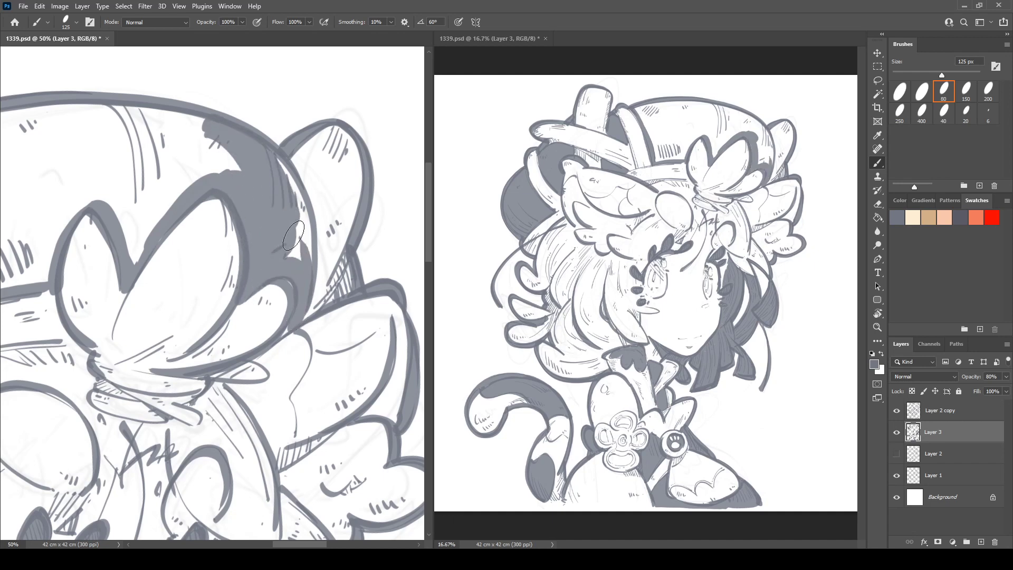
{"action": "mouse_move", "coordinate": [277, 169]}
{"action": "left_mouse_down"}
{"action": "mouse_move", "coordinate": [306, 222]}
{"action": "mouse_move", "coordinate": [302, 248]}
{"action": "left_mouse_up"}
{"action": "key", "text": "r"}
{"action": "left_click_drag", "start_coordinate": [261, 198], "coordinate": [245, 191]}
{"action": "key", "text": "space"}
{"action": "left_click_drag", "start_coordinate": [245, 191], "coordinate": [287, 171]}
{"action": "key", "text": "e"}
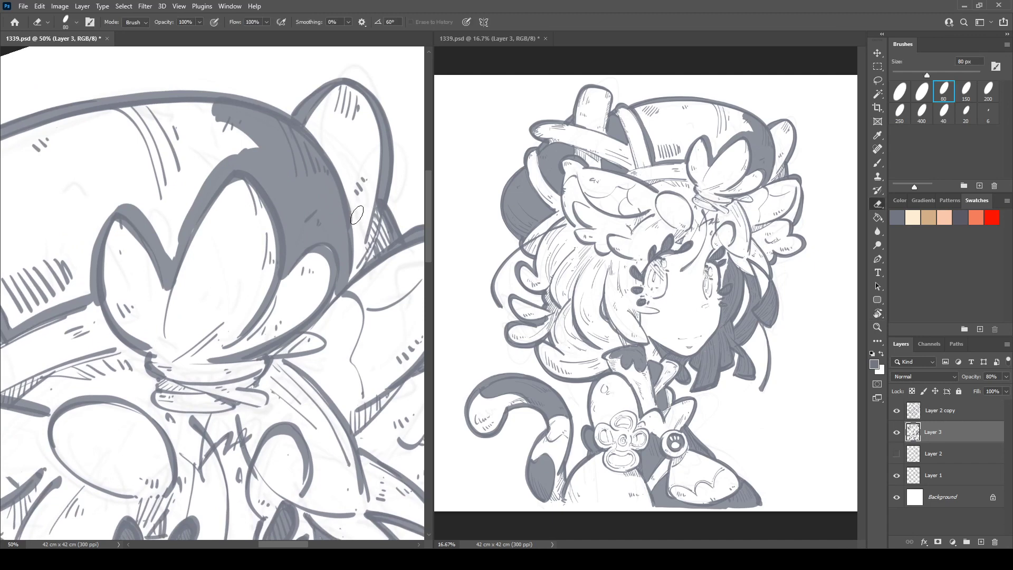
{"action": "left_click_drag", "start_coordinate": [251, 224], "coordinate": [361, 233]}
- Fill the rest of the hat crown with grey, from its upper edge down to the band and petals
{"action": "key", "text": "b"}
{"action": "left_click_drag", "start_coordinate": [23, 196], "coordinate": [343, 106]}
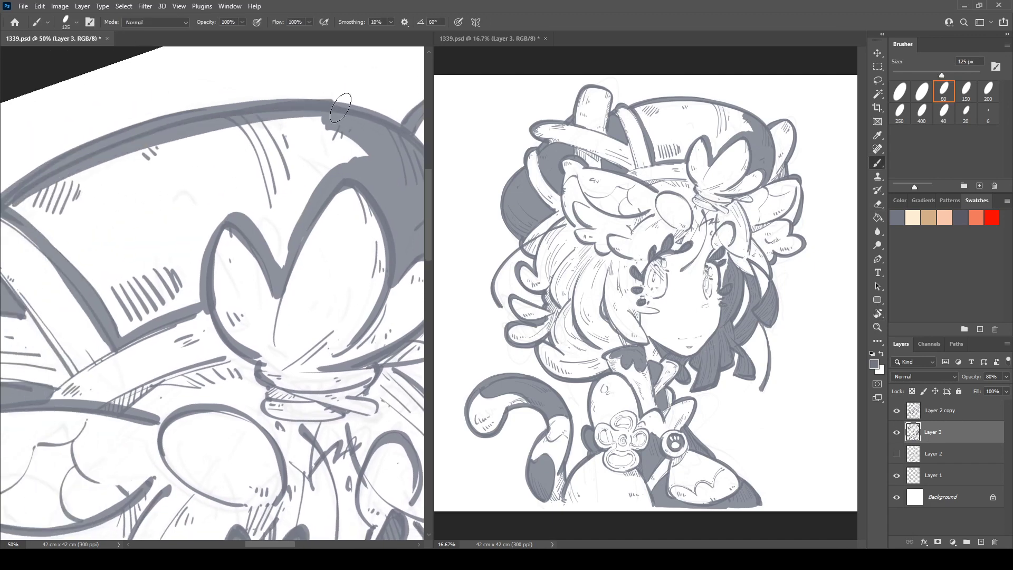
{"action": "left_click_drag", "start_coordinate": [143, 155], "coordinate": [326, 127]}
{"action": "key", "text": "e"}
{"action": "left_click_drag", "start_coordinate": [216, 136], "coordinate": [302, 115]}
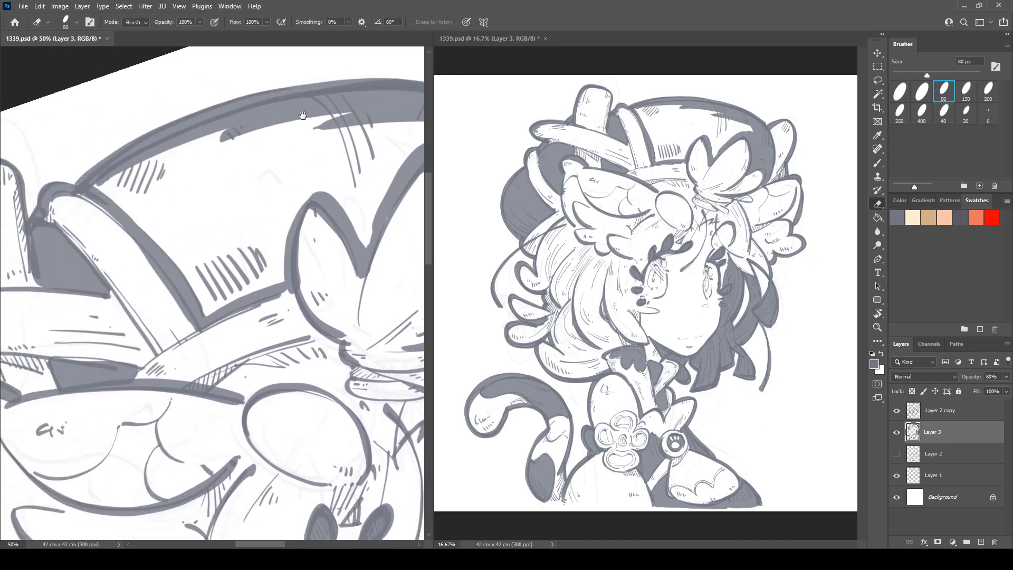
{"action": "key", "text": "b"}
{"action": "mouse_move", "coordinate": [154, 161]}
{"action": "left_mouse_down"}
{"action": "mouse_move", "coordinate": [108, 183]}
{"action": "mouse_move", "coordinate": [200, 139]}
{"action": "mouse_move", "coordinate": [337, 108]}
{"action": "mouse_move", "coordinate": [237, 204]}
{"action": "mouse_move", "coordinate": [370, 158]}
{"action": "mouse_move", "coordinate": [164, 193]}
{"action": "mouse_move", "coordinate": [132, 208]}
{"action": "mouse_move", "coordinate": [116, 190]}
{"action": "mouse_move", "coordinate": [206, 222]}
{"action": "mouse_move", "coordinate": [253, 169]}
{"action": "mouse_move", "coordinate": [248, 227]}
{"action": "mouse_move", "coordinate": [190, 249]}
{"action": "mouse_move", "coordinate": [201, 280]}
{"action": "mouse_move", "coordinate": [214, 298]}
{"action": "mouse_move", "coordinate": [232, 264]}
{"action": "mouse_move", "coordinate": [283, 254]}
{"action": "left_mouse_up"}
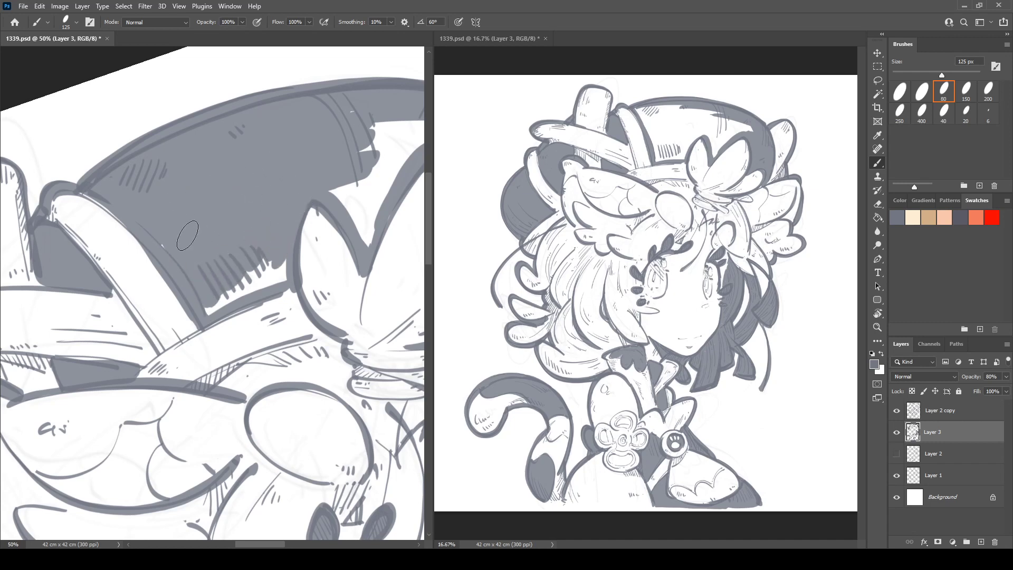
{"action": "mouse_move", "coordinate": [183, 272]}
{"action": "left_mouse_down"}
{"action": "mouse_move", "coordinate": [227, 308]}
{"action": "mouse_move", "coordinate": [253, 243]}
{"action": "mouse_move", "coordinate": [153, 278]}
{"action": "left_mouse_up"}
{"action": "mouse_move", "coordinate": [189, 215]}
{"action": "left_mouse_down"}
{"action": "mouse_move", "coordinate": [227, 200]}
{"action": "mouse_move", "coordinate": [248, 158]}
{"action": "mouse_move", "coordinate": [306, 158]}
{"action": "left_mouse_up"}
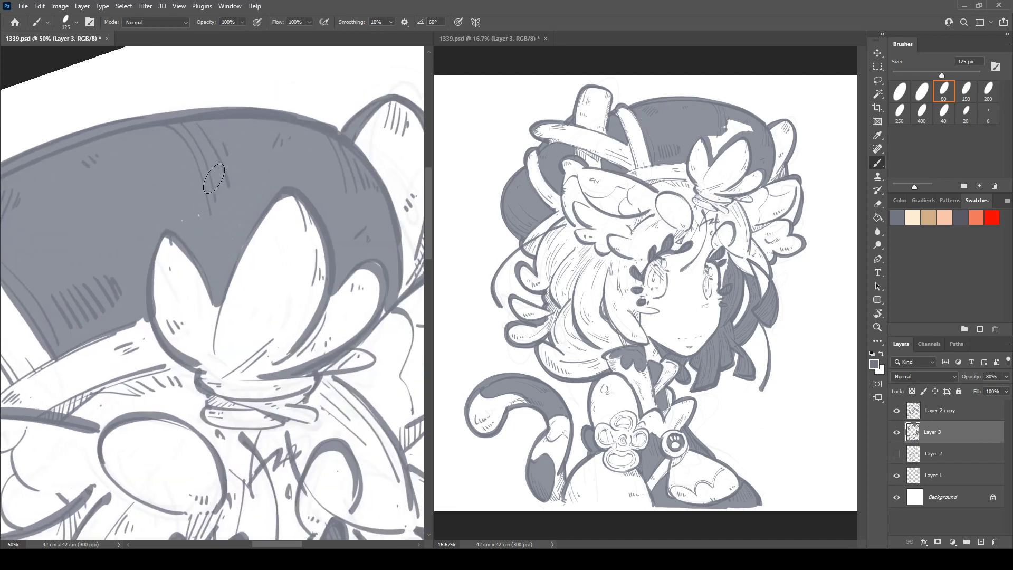
{"action": "left_click_drag", "start_coordinate": [189, 219], "coordinate": [98, 119]}
- Fill the wrapped binding at the base of the hat flower with grey
{"action": "key", "text": "r"}
{"action": "left_click_drag", "start_coordinate": [144, 150], "coordinate": [76, 212]}
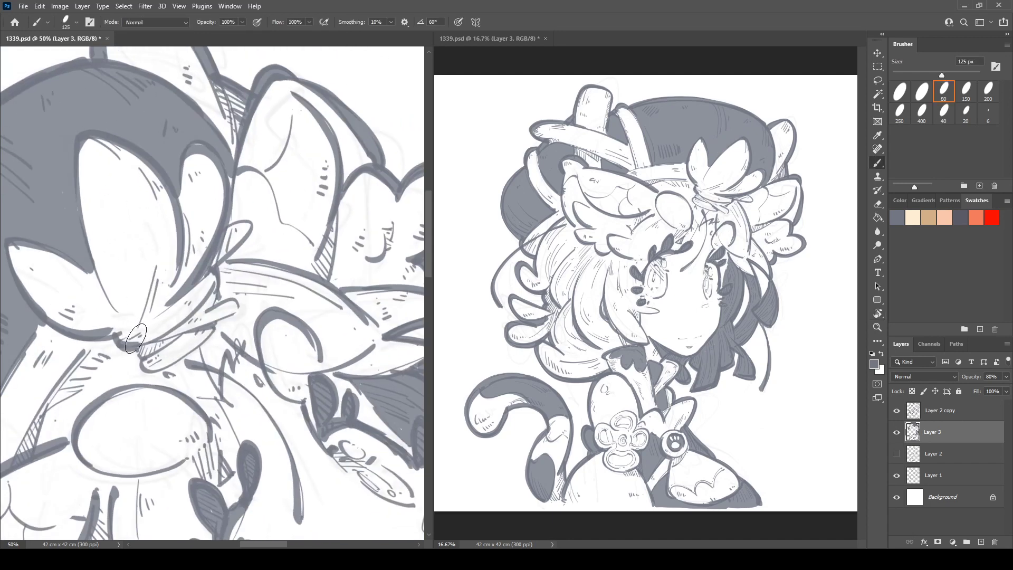
{"action": "left_click_drag", "start_coordinate": [127, 342], "coordinate": [196, 296]}
{"action": "mouse_move", "coordinate": [161, 330]}
{"action": "left_mouse_down"}
{"action": "mouse_move", "coordinate": [206, 298]}
{"action": "mouse_move", "coordinate": [150, 348]}
{"action": "mouse_move", "coordinate": [185, 356]}
{"action": "mouse_move", "coordinate": [169, 330]}
{"action": "left_mouse_up"}
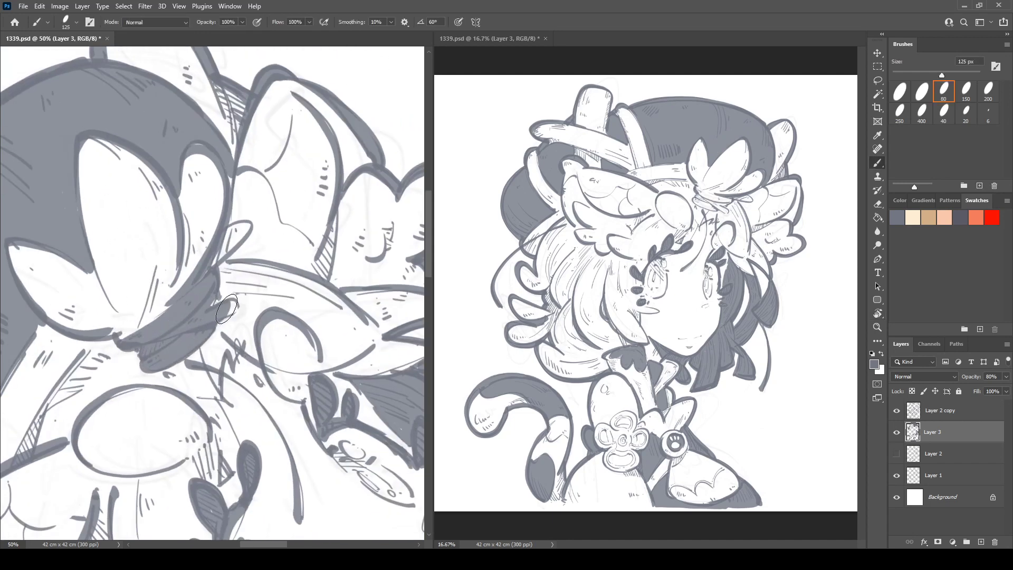
- Fill the rounded patch inside the left-hand fluffy ear and the patch across the top of the right-hand one with grey
{"action": "key", "text": "r"}
{"action": "left_click_drag", "start_coordinate": [227, 309], "coordinate": [260, 356]}
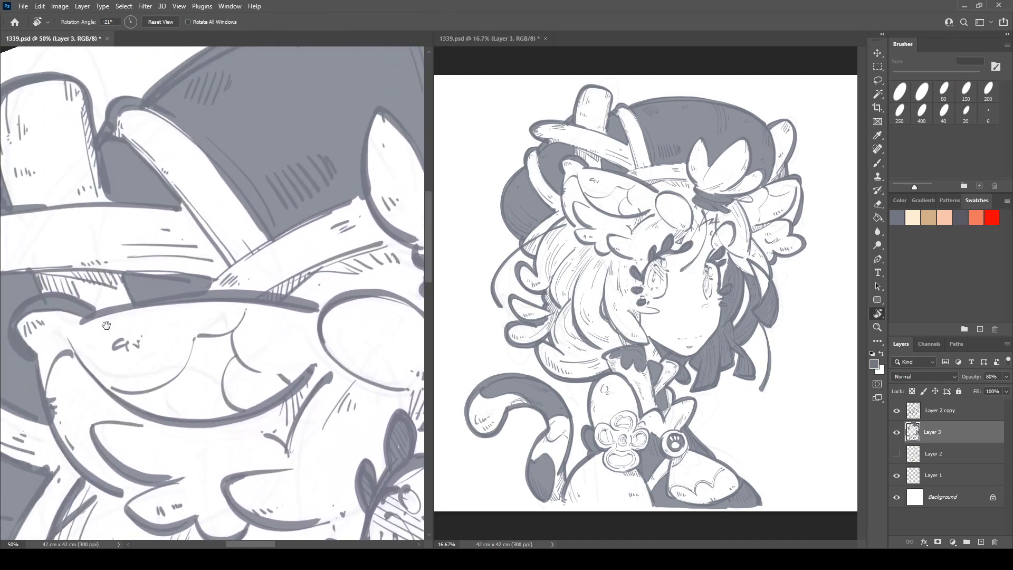
{"action": "mouse_move", "coordinate": [106, 326]}
{"action": "left_mouse_down"}
{"action": "mouse_move", "coordinate": [138, 229]}
{"action": "mouse_move", "coordinate": [40, 230]}
{"action": "left_mouse_up"}
{"action": "key", "text": "b"}
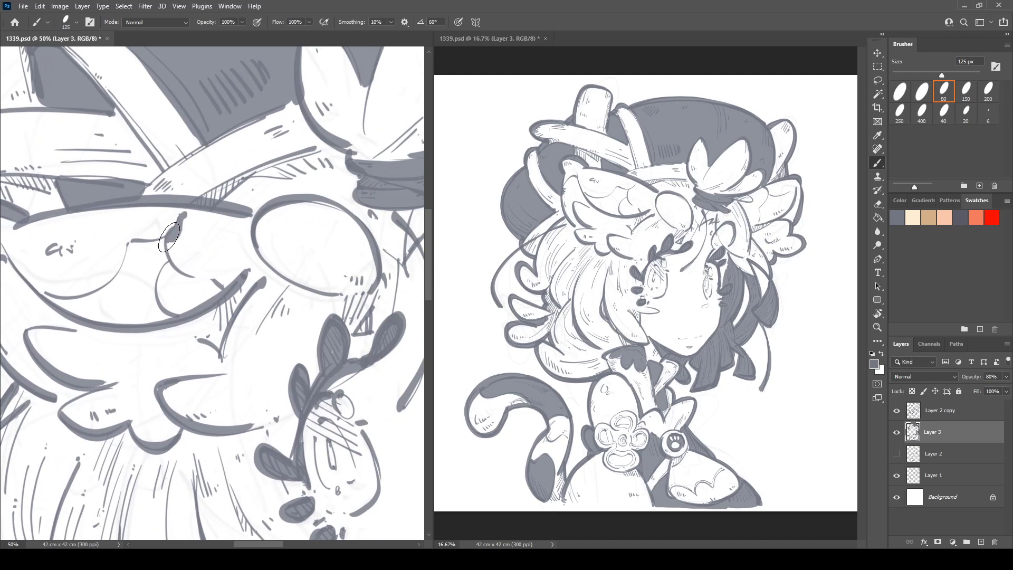
{"action": "mouse_move", "coordinate": [168, 237]}
{"action": "left_mouse_down"}
{"action": "mouse_move", "coordinate": [212, 264]}
{"action": "mouse_move", "coordinate": [190, 222]}
{"action": "mouse_move", "coordinate": [230, 273]}
{"action": "mouse_move", "coordinate": [248, 262]}
{"action": "mouse_move", "coordinate": [50, 325]}
{"action": "left_mouse_up"}
{"action": "mouse_move", "coordinate": [224, 184]}
{"action": "left_mouse_down"}
{"action": "mouse_move", "coordinate": [252, 194]}
{"action": "mouse_move", "coordinate": [288, 132]}
{"action": "mouse_move", "coordinate": [264, 197]}
{"action": "mouse_move", "coordinate": [295, 149]}
{"action": "mouse_move", "coordinate": [317, 203]}
{"action": "left_mouse_up"}
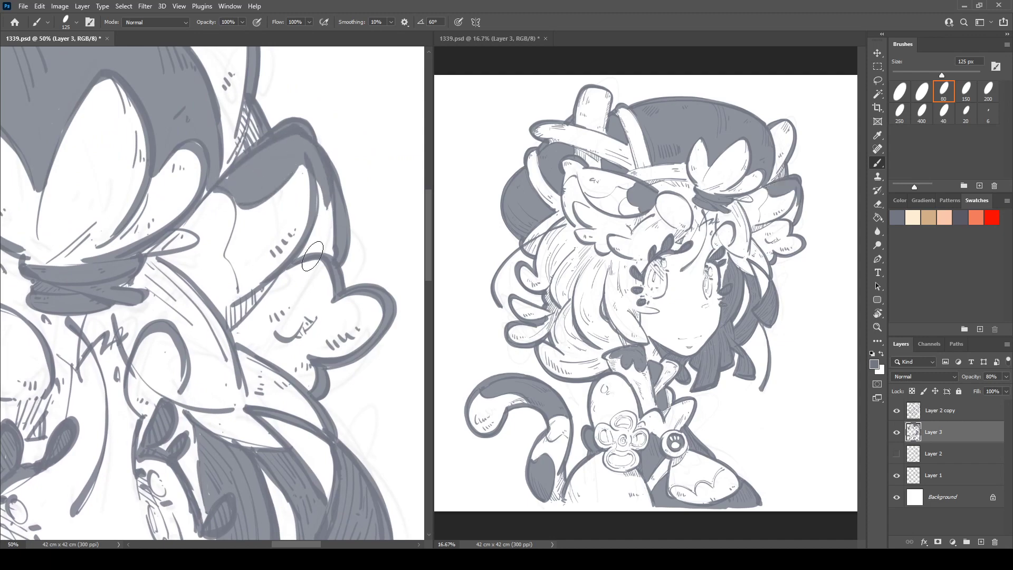
{"action": "left_click_drag", "start_coordinate": [280, 299], "coordinate": [319, 141]}
- Examine the shading around the face, eyes, left-hand ear and hair for areas still lacking grey
{"action": "key", "text": "r"}
{"action": "left_click_drag", "start_coordinate": [211, 243], "coordinate": [255, 126]}
{"action": "key", "text": "b"}
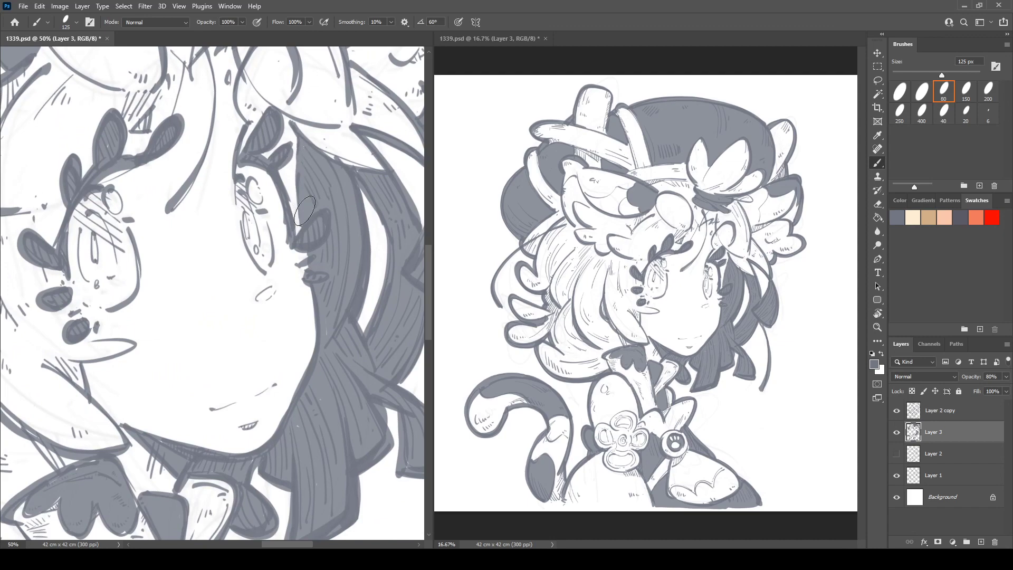
{"action": "key", "text": "r"}
{"action": "mouse_move", "coordinate": [305, 211]}
{"action": "left_mouse_down"}
{"action": "mouse_move", "coordinate": [316, 147]}
{"action": "mouse_move", "coordinate": [201, 159]}
{"action": "mouse_move", "coordinate": [330, 266]}
{"action": "left_mouse_up"}
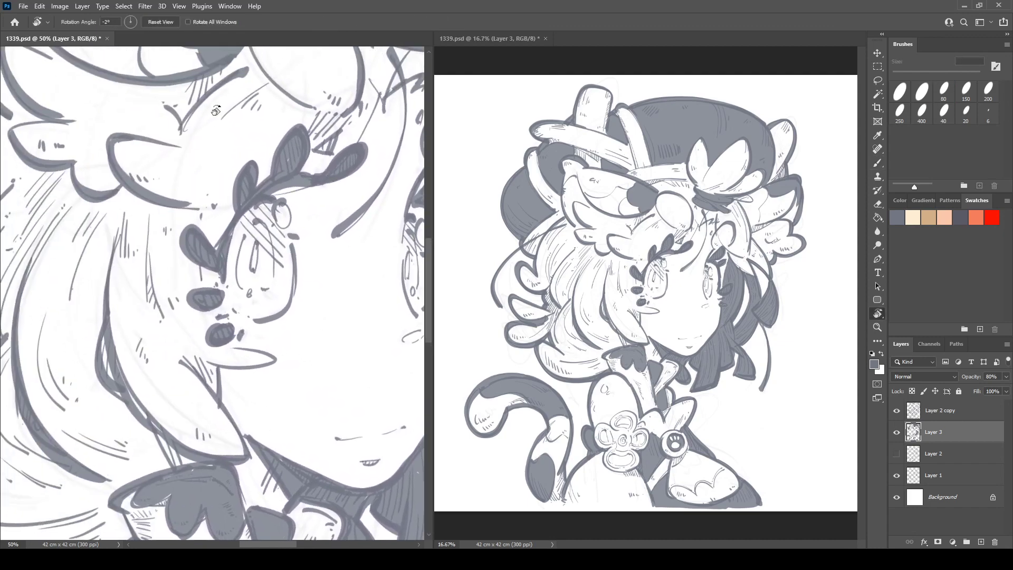
{"action": "left_click_drag", "start_coordinate": [216, 201], "coordinate": [324, 286]}
{"action": "left_click_drag", "start_coordinate": [147, 131], "coordinate": [213, 247]}
{"action": "key", "text": "b"}
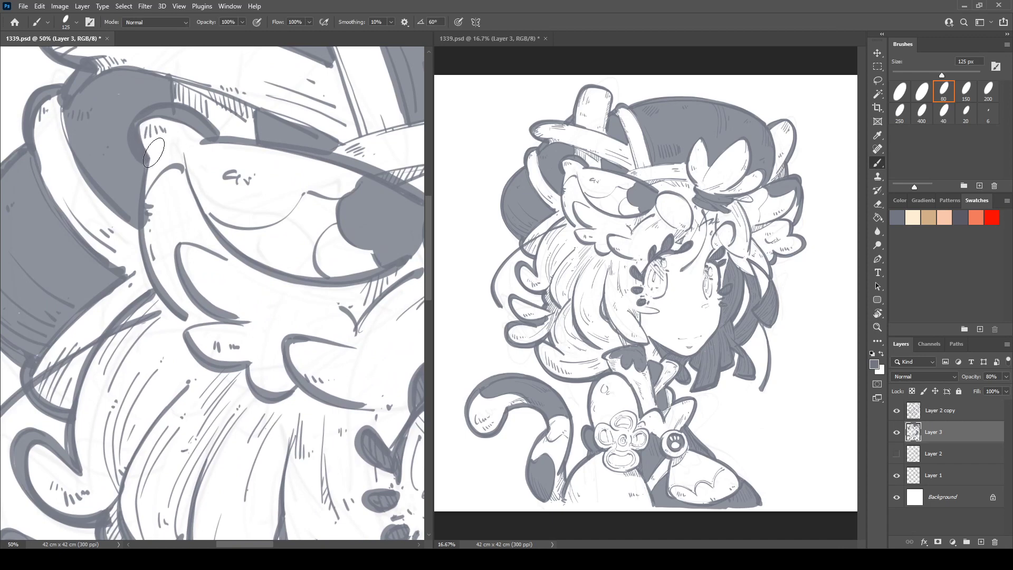
{"action": "left_click_drag", "start_coordinate": [191, 373], "coordinate": [279, 244]}
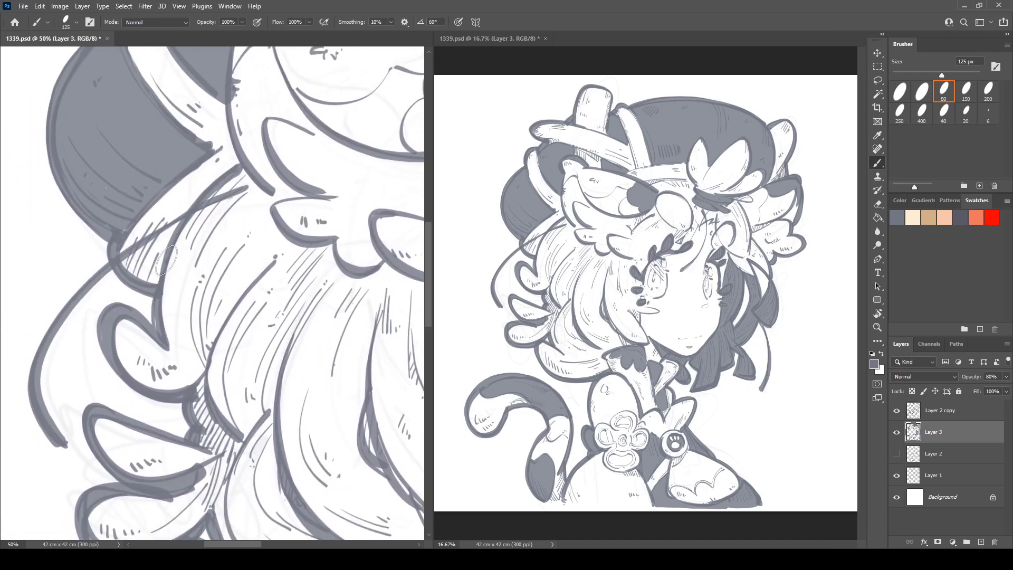
- Thicken the shadow lines of the left-hand hair strands and fill the hatched gap beside the feathery tufts with grey
{"action": "left_click_drag", "start_coordinate": [166, 259], "coordinate": [244, 179]}
{"action": "left_click_drag", "start_coordinate": [263, 217], "coordinate": [229, 159]}
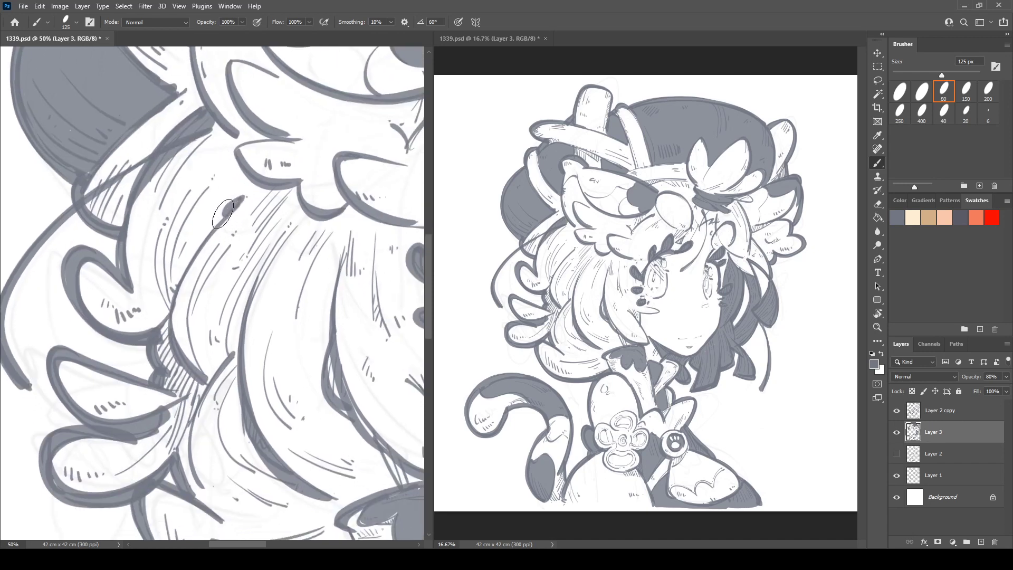
{"action": "mouse_move", "coordinate": [222, 214]}
{"action": "left_mouse_down"}
{"action": "mouse_move", "coordinate": [166, 313]}
{"action": "mouse_move", "coordinate": [213, 237]}
{"action": "left_mouse_up"}
{"action": "left_click_drag", "start_coordinate": [190, 294], "coordinate": [212, 210]}
{"action": "mouse_move", "coordinate": [182, 247]}
{"action": "left_mouse_down"}
{"action": "mouse_move", "coordinate": [186, 272]}
{"action": "mouse_move", "coordinate": [185, 244]}
{"action": "left_mouse_up"}
{"action": "mouse_move", "coordinate": [198, 298]}
{"action": "left_mouse_down"}
{"action": "mouse_move", "coordinate": [217, 322]}
{"action": "mouse_move", "coordinate": [229, 304]}
{"action": "mouse_move", "coordinate": [201, 241]}
{"action": "mouse_move", "coordinate": [169, 288]}
{"action": "mouse_move", "coordinate": [189, 358]}
{"action": "left_mouse_up"}
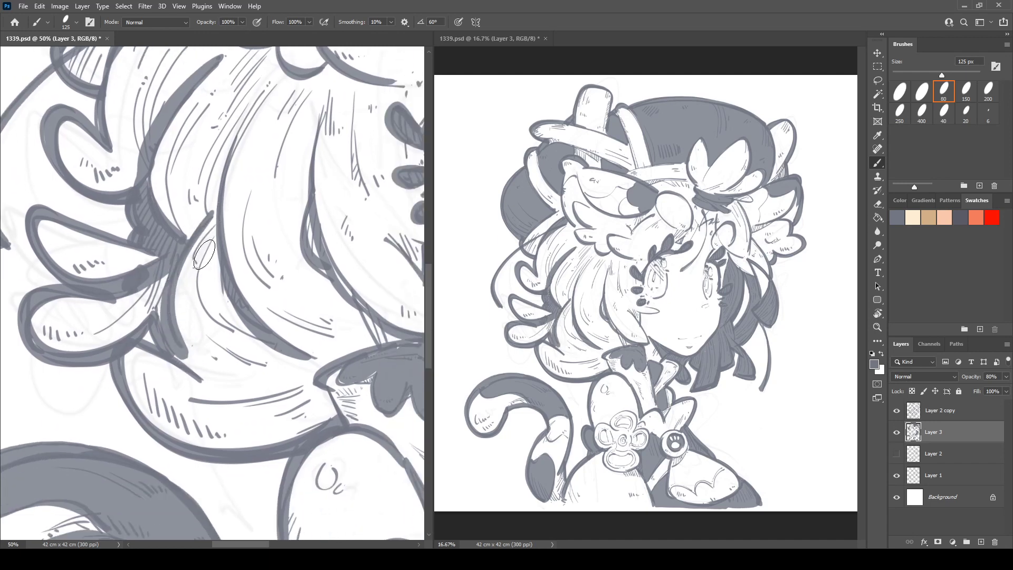
{"action": "left_click_drag", "start_coordinate": [251, 183], "coordinate": [121, 258]}
{"action": "mouse_move", "coordinate": [194, 189]}
{"action": "left_mouse_down"}
{"action": "mouse_move", "coordinate": [179, 327]}
{"action": "mouse_move", "coordinate": [221, 363]}
{"action": "left_mouse_up"}
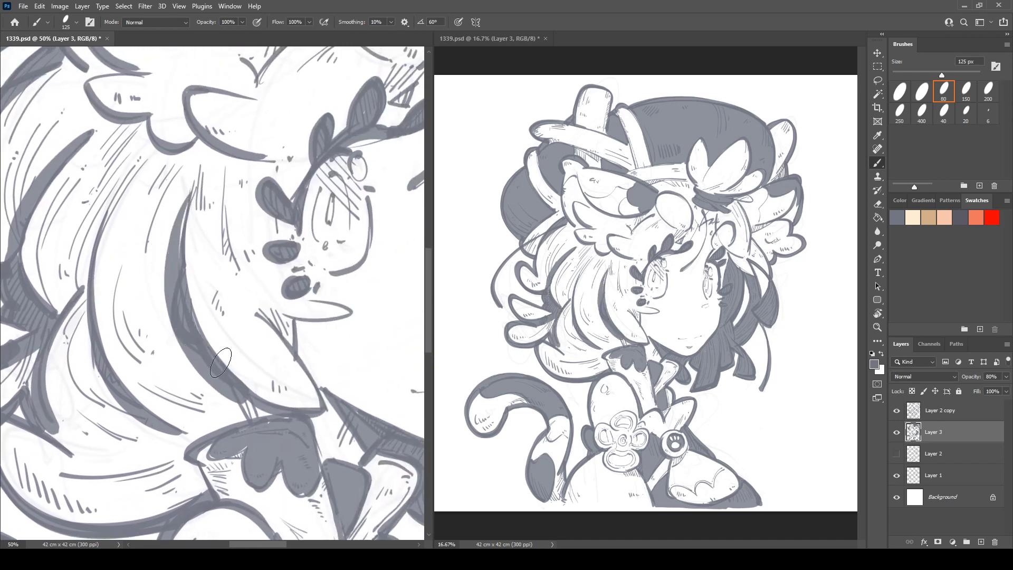
{"action": "left_click_drag", "start_coordinate": [196, 261], "coordinate": [148, 201]}
{"action": "key", "text": "ctrl+z"}
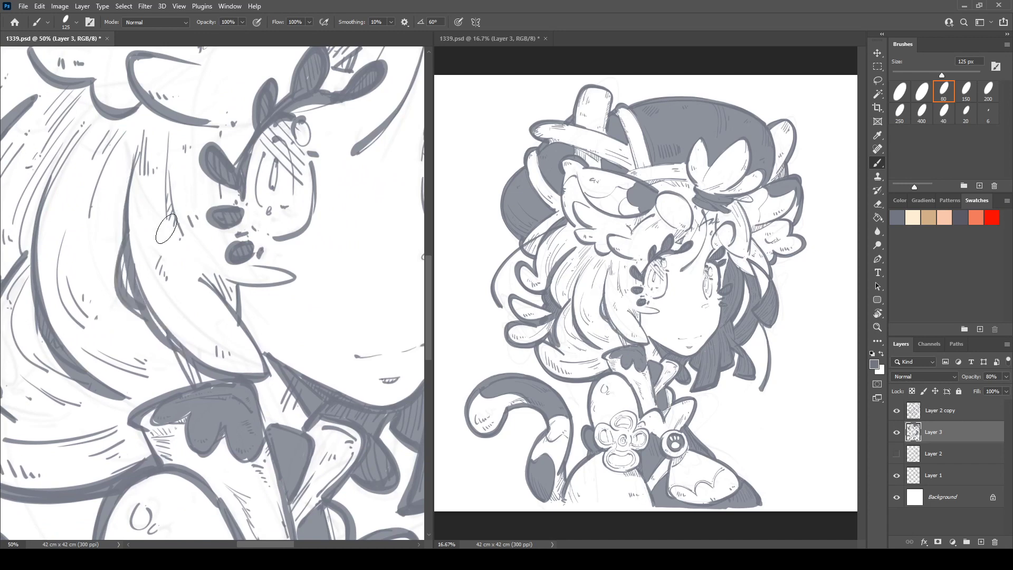
- Thicken the shadow line of the hair strand beside the cheek and fill the triangular gap under its pointed lock with grey, erasing any spill
{"action": "mouse_move", "coordinate": [135, 167]}
{"action": "left_mouse_down"}
{"action": "mouse_move", "coordinate": [128, 301]}
{"action": "mouse_move", "coordinate": [179, 348]}
{"action": "left_mouse_up"}
{"action": "mouse_move", "coordinate": [223, 273]}
{"action": "left_mouse_down"}
{"action": "mouse_move", "coordinate": [173, 294]}
{"action": "mouse_move", "coordinate": [186, 331]}
{"action": "left_mouse_up"}
{"action": "key", "text": "e"}
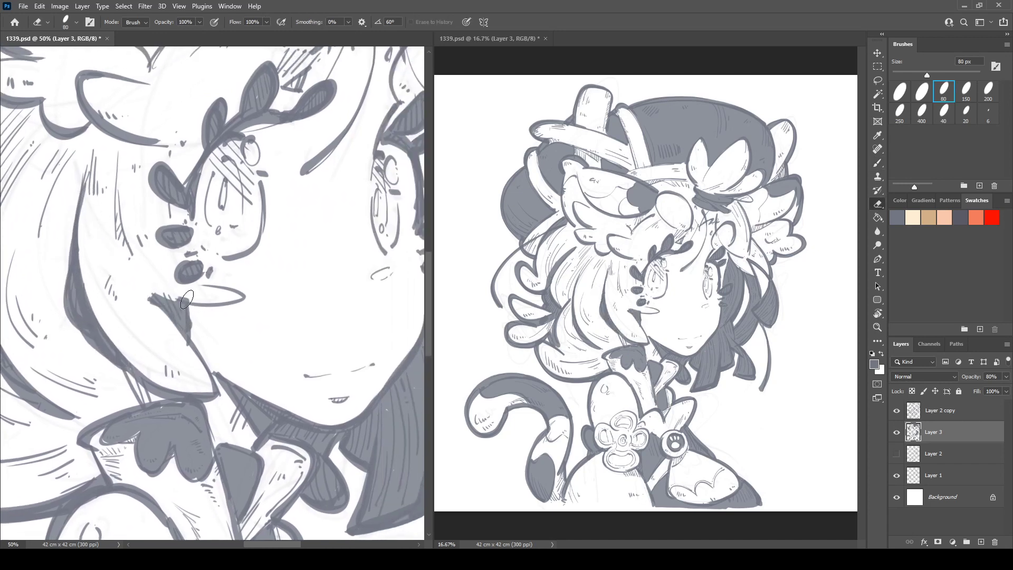
{"action": "key", "text": "b"}
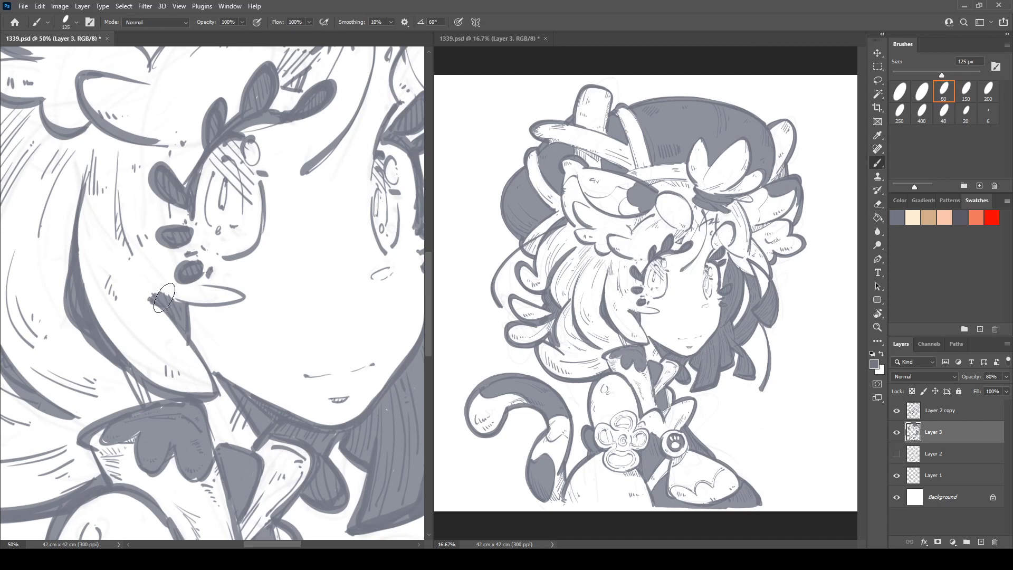
{"action": "mouse_move", "coordinate": [164, 297]}
{"action": "left_mouse_down"}
{"action": "mouse_move", "coordinate": [242, 296]}
{"action": "mouse_move", "coordinate": [244, 348]}
{"action": "left_mouse_up"}
{"action": "key", "text": "e"}
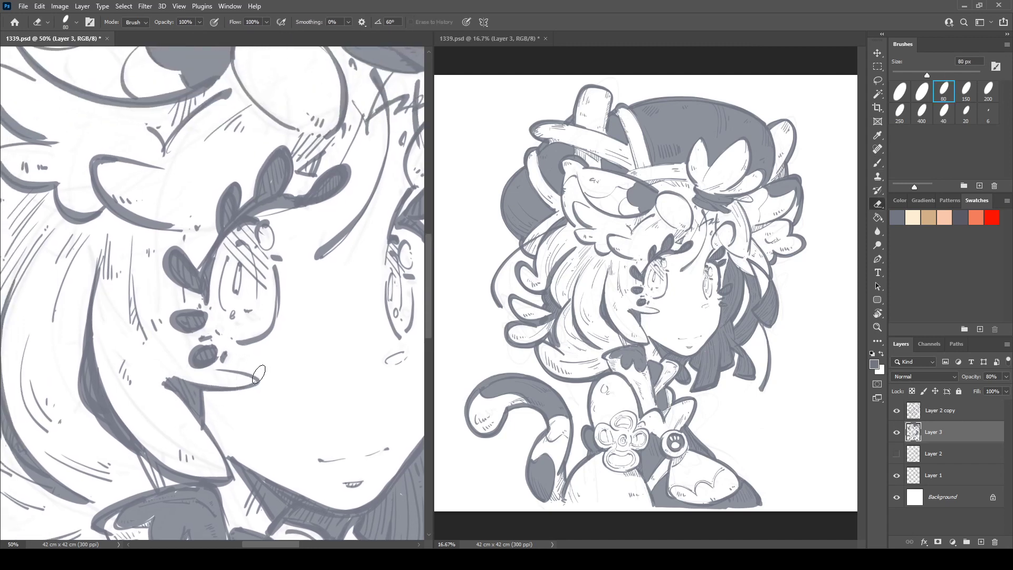
{"action": "mouse_move", "coordinate": [148, 453]}
{"action": "left_mouse_down"}
{"action": "mouse_move", "coordinate": [191, 334]}
{"action": "mouse_move", "coordinate": [216, 364]}
{"action": "left_mouse_up"}
{"action": "key", "text": "b"}
- Thicken the edge of the right-hand front hair lock and fill the hatched wedge inside the right-hand fluffy ear with grey
{"action": "left_click_drag", "start_coordinate": [29, 411], "coordinate": [132, 367]}
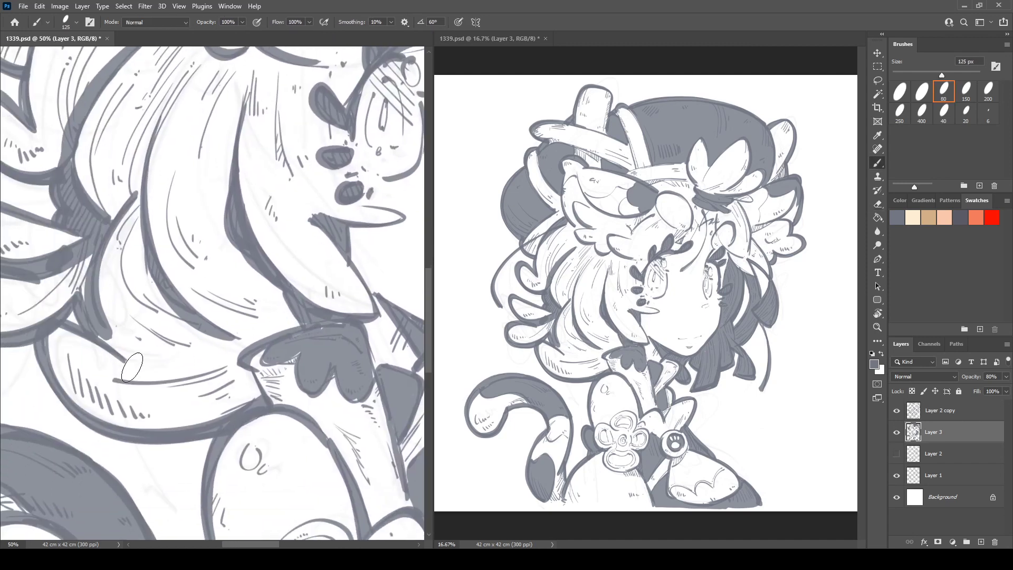
{"action": "left_click_drag", "start_coordinate": [160, 274], "coordinate": [138, 529]}
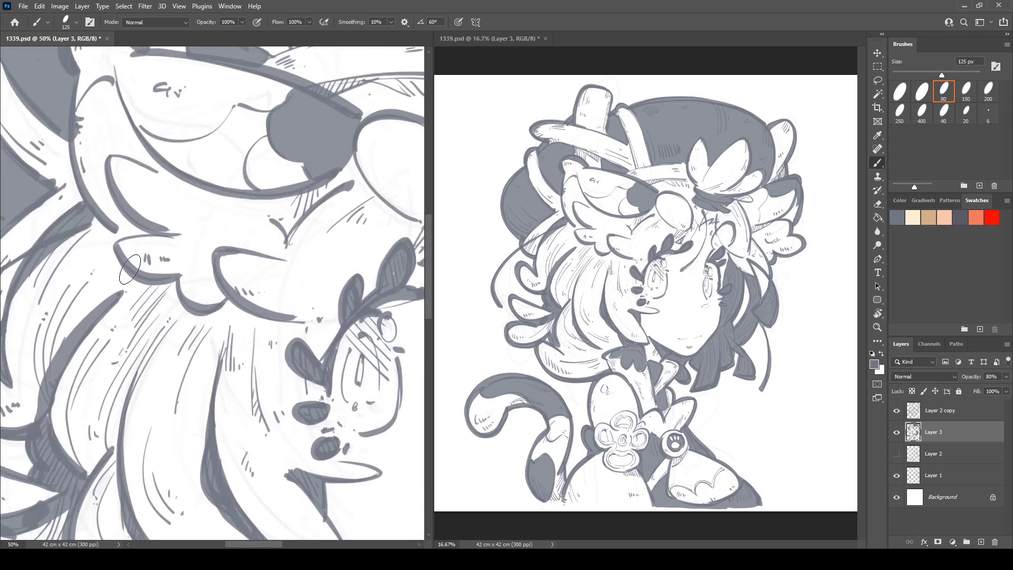
{"action": "mouse_move", "coordinate": [290, 244]}
{"action": "left_mouse_down"}
{"action": "mouse_move", "coordinate": [64, 244]}
{"action": "mouse_move", "coordinate": [157, 258]}
{"action": "left_mouse_up"}
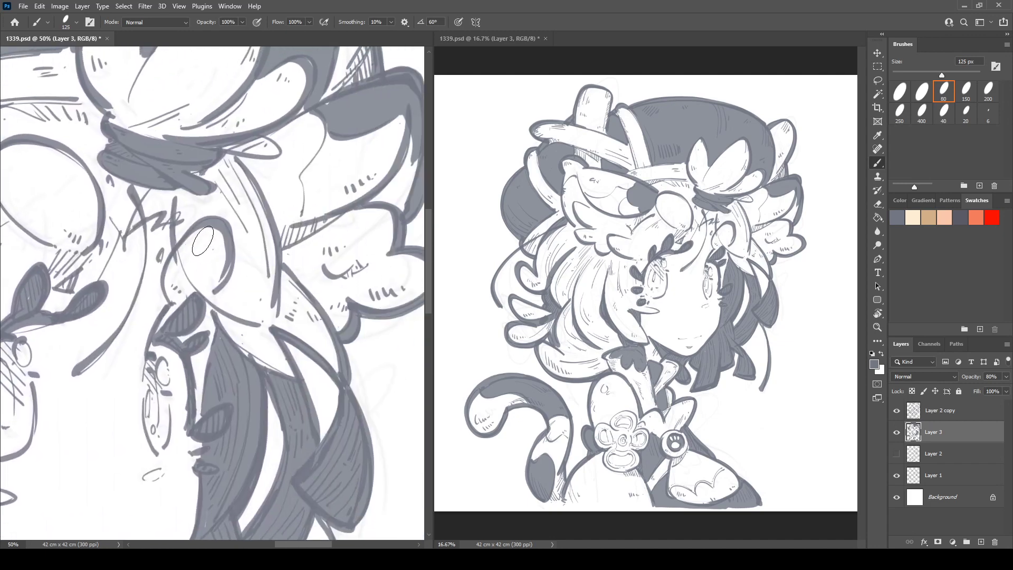
{"action": "left_click_drag", "start_coordinate": [210, 303], "coordinate": [278, 334]}
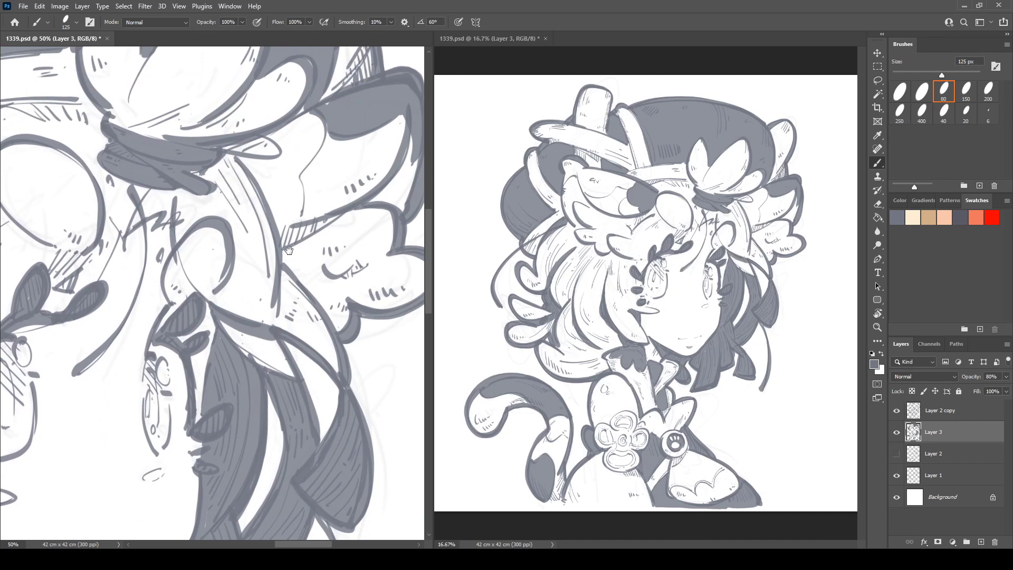
{"action": "left_click_drag", "start_coordinate": [281, 246], "coordinate": [182, 301]}
{"action": "mouse_move", "coordinate": [280, 243]}
{"action": "left_mouse_down"}
{"action": "mouse_move", "coordinate": [217, 298]}
{"action": "mouse_move", "coordinate": [187, 291]}
{"action": "mouse_move", "coordinate": [191, 307]}
{"action": "left_mouse_up"}
{"action": "mouse_move", "coordinate": [311, 187]}
{"action": "left_mouse_down"}
{"action": "mouse_move", "coordinate": [277, 253]}
{"action": "mouse_move", "coordinate": [318, 222]}
{"action": "left_mouse_up"}
{"action": "mouse_move", "coordinate": [70, 251]}
{"action": "left_mouse_down"}
{"action": "mouse_move", "coordinate": [264, 266]}
{"action": "mouse_move", "coordinate": [375, 250]}
{"action": "left_mouse_up"}
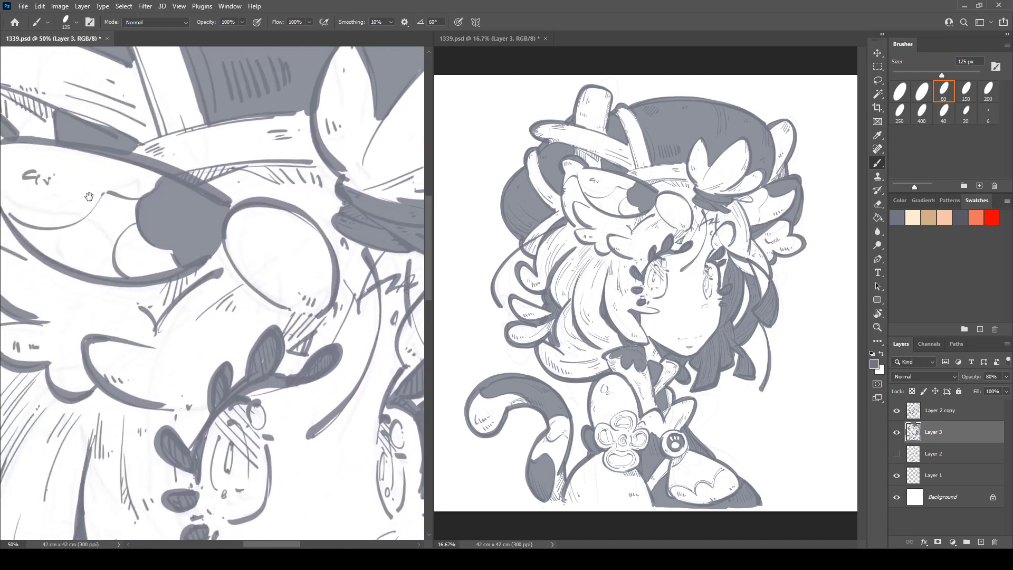
- Fill the left-hand side strip of the animal face on the hat with grey and clean its edge with the Eraser
{"action": "left_click_drag", "start_coordinate": [89, 197], "coordinate": [289, 216]}
{"action": "mouse_move", "coordinate": [110, 144]}
{"action": "left_mouse_down"}
{"action": "mouse_move", "coordinate": [134, 179]}
{"action": "mouse_move", "coordinate": [159, 327]}
{"action": "mouse_move", "coordinate": [154, 254]}
{"action": "mouse_move", "coordinate": [174, 238]}
{"action": "mouse_move", "coordinate": [137, 230]}
{"action": "mouse_move", "coordinate": [197, 262]}
{"action": "left_mouse_up"}
{"action": "key", "text": "e"}
{"action": "left_click_drag", "start_coordinate": [186, 214], "coordinate": [198, 389]}
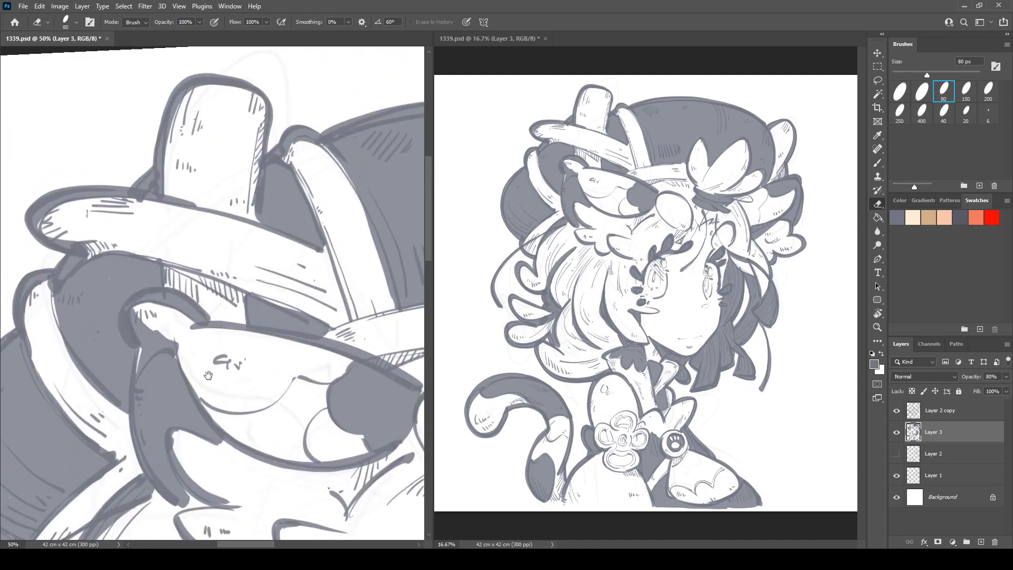
- Fill the hatched gap between the hat's crossing ribbon and the animal face with grey, trimming the edges with the Eraser
{"action": "mouse_move", "coordinate": [89, 292]}
{"action": "left_mouse_down"}
{"action": "mouse_move", "coordinate": [183, 187]}
{"action": "mouse_move", "coordinate": [49, 236]}
{"action": "mouse_move", "coordinate": [39, 245]}
{"action": "mouse_move", "coordinate": [68, 229]}
{"action": "mouse_move", "coordinate": [158, 263]}
{"action": "mouse_move", "coordinate": [187, 288]}
{"action": "mouse_move", "coordinate": [177, 271]}
{"action": "mouse_move", "coordinate": [202, 264]}
{"action": "mouse_move", "coordinate": [116, 232]}
{"action": "mouse_move", "coordinate": [195, 235]}
{"action": "left_mouse_up"}
{"action": "key", "text": "b"}
{"action": "key", "text": "e"}
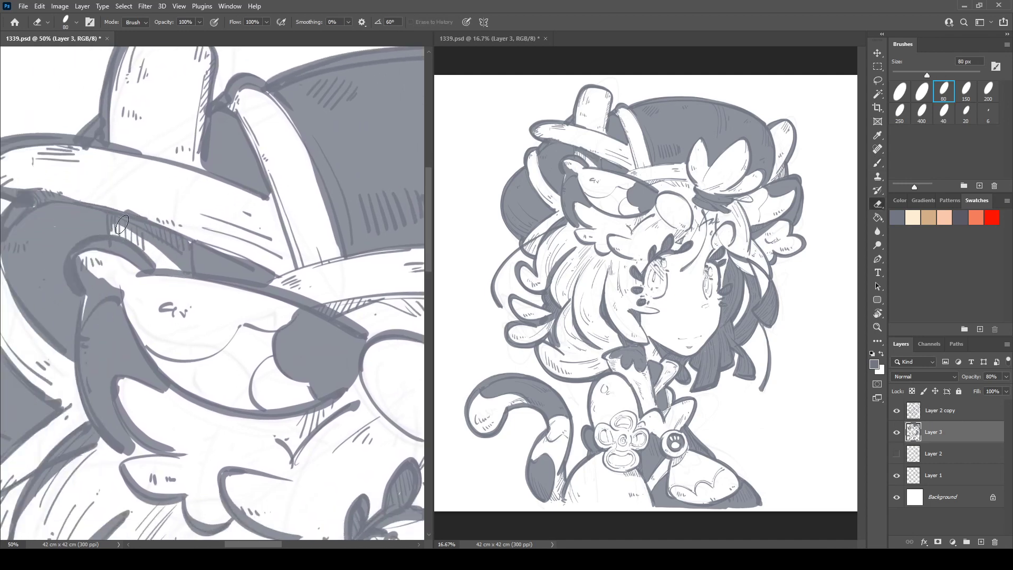
{"action": "mouse_move", "coordinate": [231, 189]}
{"action": "left_mouse_down"}
{"action": "mouse_move", "coordinate": [106, 250]}
{"action": "mouse_move", "coordinate": [166, 322]}
{"action": "left_mouse_up"}
{"action": "key", "text": "b"}
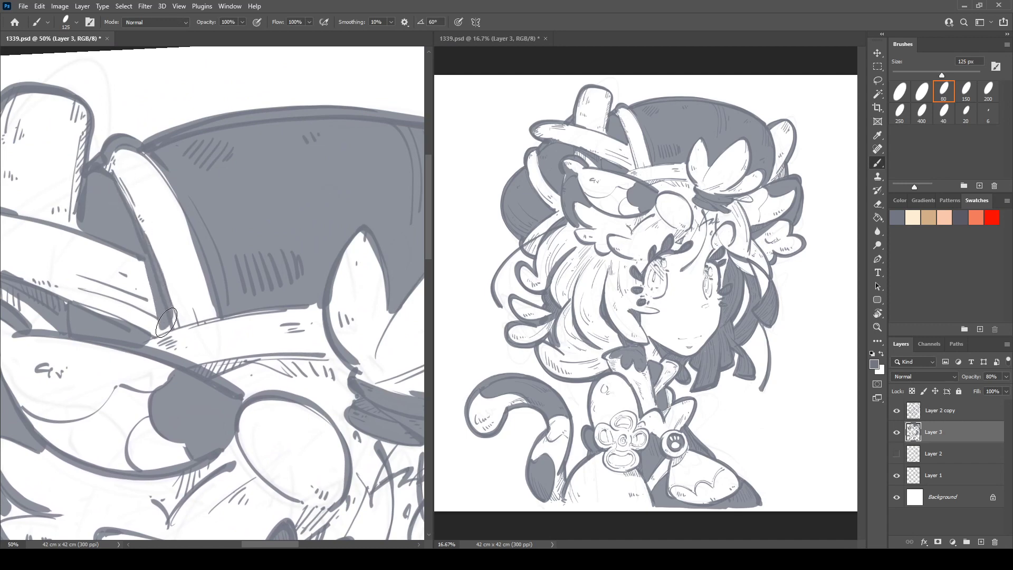
- Fill the hatched shadow strip beneath the hat band, beside the flower, with grey
{"action": "left_click_drag", "start_coordinate": [274, 269], "coordinate": [281, 95]}
{"action": "left_click_drag", "start_coordinate": [221, 207], "coordinate": [354, 191]}
{"action": "left_click_drag", "start_coordinate": [355, 139], "coordinate": [34, 247]}
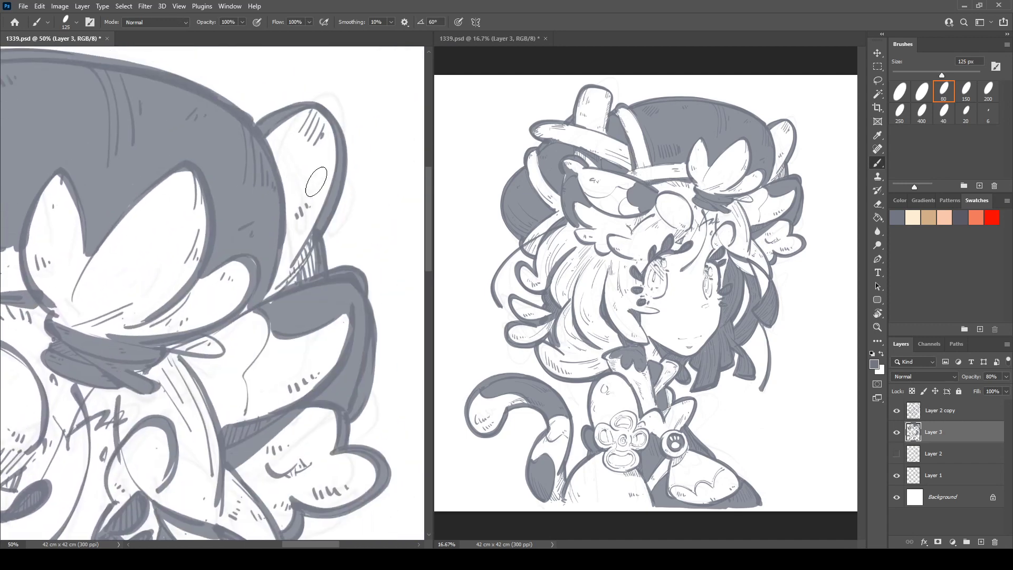
- Shade the hatched gap at the base of the hat's right-hand loop and thicken the wavy line inside the fluffy ear below it
{"action": "mouse_move", "coordinate": [332, 150]}
{"action": "left_mouse_down"}
{"action": "mouse_move", "coordinate": [333, 177]}
{"action": "mouse_move", "coordinate": [277, 290]}
{"action": "left_mouse_up"}
{"action": "mouse_move", "coordinate": [248, 389]}
{"action": "left_mouse_down"}
{"action": "mouse_move", "coordinate": [341, 205]}
{"action": "mouse_move", "coordinate": [209, 221]}
{"action": "left_mouse_up"}
{"action": "mouse_move", "coordinate": [225, 149]}
{"action": "left_mouse_down"}
{"action": "mouse_move", "coordinate": [201, 221]}
{"action": "mouse_move", "coordinate": [209, 263]}
{"action": "left_mouse_up"}
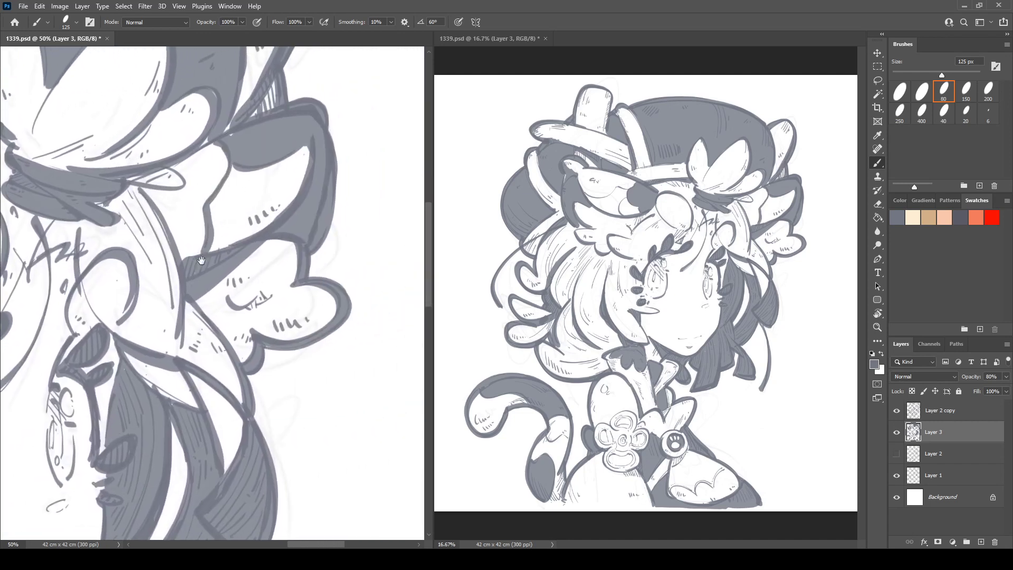
{"action": "mouse_move", "coordinate": [117, 269]}
{"action": "left_mouse_down"}
{"action": "mouse_move", "coordinate": [239, 133]}
{"action": "mouse_move", "coordinate": [236, 198]}
{"action": "mouse_move", "coordinate": [269, 206]}
{"action": "left_mouse_up"}
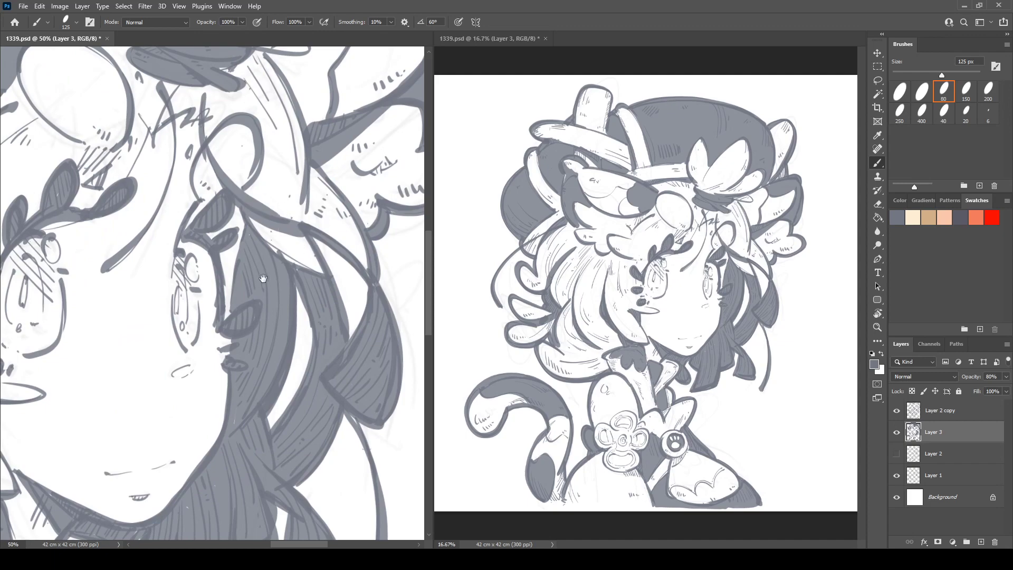
- Shade the opening of the chest flower's upper petal and add a grey shadow beneath its lower petal
{"action": "left_click_drag", "start_coordinate": [263, 279], "coordinate": [365, 133]}
{"action": "left_click_drag", "start_coordinate": [184, 333], "coordinate": [340, 154]}
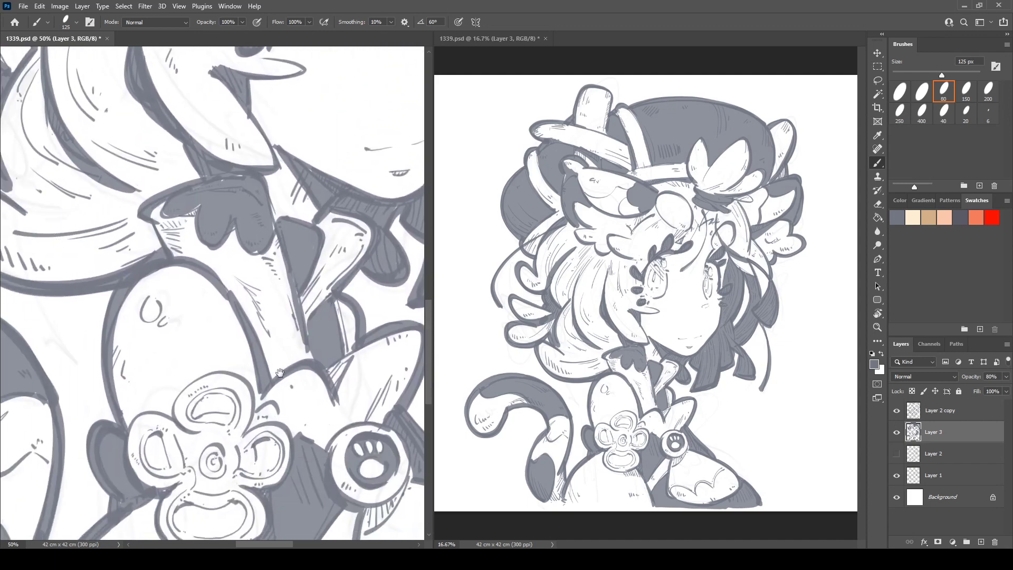
{"action": "left_click_drag", "start_coordinate": [280, 372], "coordinate": [279, 212]}
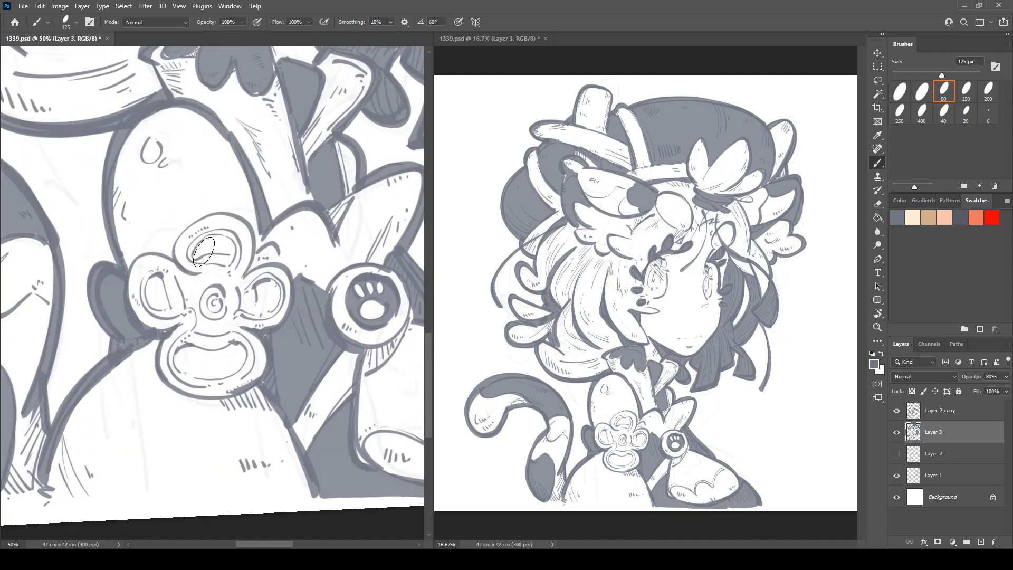
{"action": "mouse_move", "coordinate": [196, 261]}
{"action": "left_mouse_down"}
{"action": "mouse_move", "coordinate": [221, 239]}
{"action": "mouse_move", "coordinate": [232, 269]}
{"action": "mouse_move", "coordinate": [181, 242]}
{"action": "mouse_move", "coordinate": [173, 257]}
{"action": "mouse_move", "coordinate": [182, 234]}
{"action": "mouse_move", "coordinate": [210, 218]}
{"action": "mouse_move", "coordinate": [256, 239]}
{"action": "left_mouse_up"}
{"action": "mouse_move", "coordinate": [157, 340]}
{"action": "left_mouse_down"}
{"action": "mouse_move", "coordinate": [154, 375]}
{"action": "mouse_move", "coordinate": [185, 396]}
{"action": "mouse_move", "coordinate": [252, 401]}
{"action": "mouse_move", "coordinate": [211, 400]}
{"action": "mouse_move", "coordinate": [253, 392]}
{"action": "left_mouse_up"}
{"action": "key", "text": "e"}
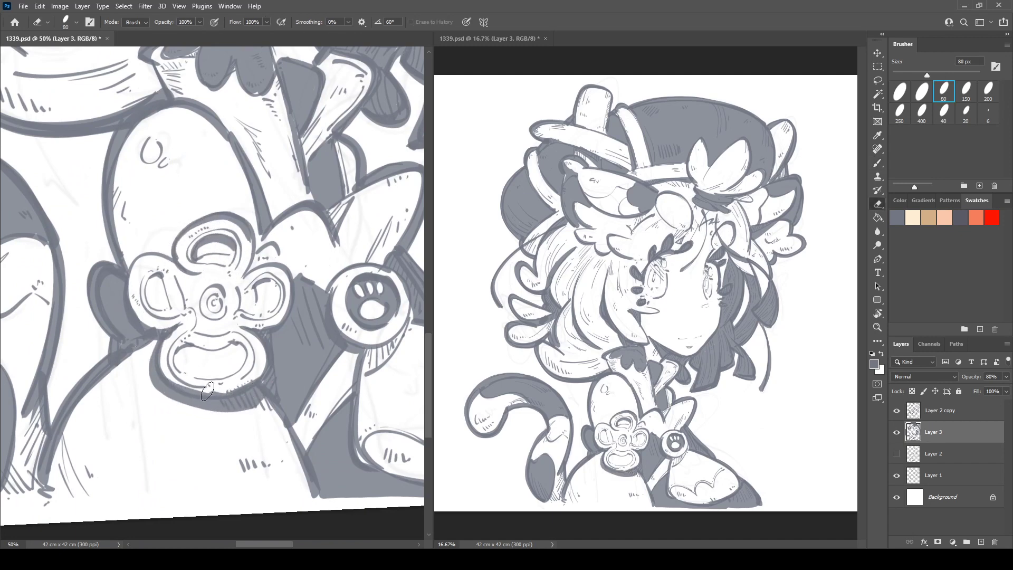
- Shade the openings of the chest flower's lower and side petals and fill around the spiral in its centre with grey
{"action": "key", "text": "b"}
{"action": "mouse_move", "coordinate": [174, 370]}
{"action": "left_mouse_down"}
{"action": "mouse_move", "coordinate": [186, 349]}
{"action": "mouse_move", "coordinate": [214, 344]}
{"action": "mouse_move", "coordinate": [236, 376]}
{"action": "left_mouse_up"}
{"action": "left_click_drag", "start_coordinate": [146, 291], "coordinate": [158, 279]}
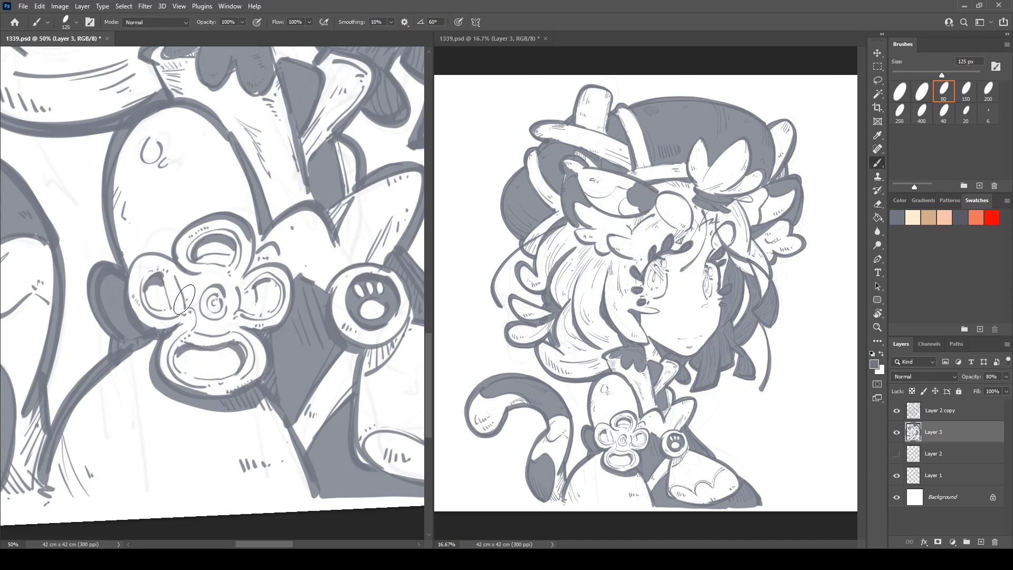
{"action": "mouse_move", "coordinate": [259, 285]}
{"action": "left_mouse_down"}
{"action": "mouse_move", "coordinate": [277, 284]}
{"action": "mouse_move", "coordinate": [269, 316]}
{"action": "left_mouse_up"}
{"action": "mouse_move", "coordinate": [151, 268]}
{"action": "left_mouse_down"}
{"action": "mouse_move", "coordinate": [198, 235]}
{"action": "mouse_move", "coordinate": [221, 235]}
{"action": "left_mouse_up"}
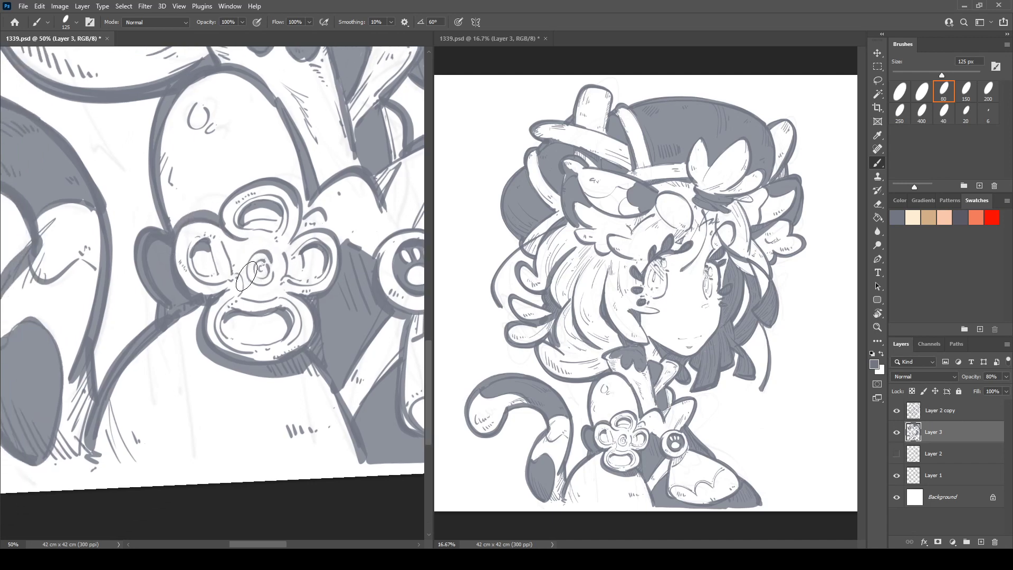
{"action": "mouse_move", "coordinate": [266, 258]}
{"action": "left_mouse_down"}
{"action": "mouse_move", "coordinate": [256, 266]}
{"action": "mouse_move", "coordinate": [292, 185]}
{"action": "left_mouse_up"}
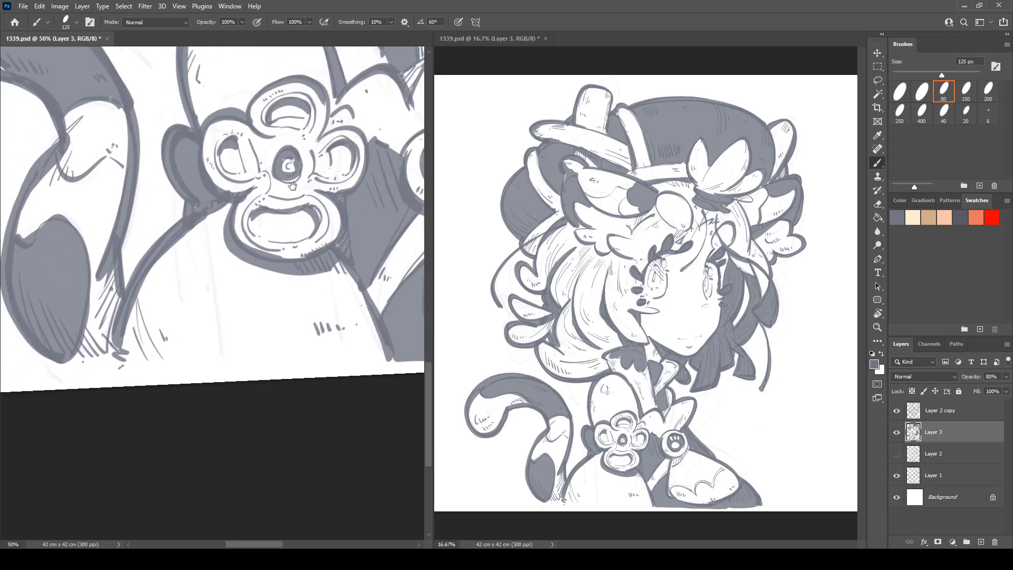
- Add diagonal hatching and short shading strokes along the left-hand edge of the rounded form below the chest flower
{"action": "left_click_drag", "start_coordinate": [147, 299], "coordinate": [186, 240]}
{"action": "mouse_move", "coordinate": [152, 316]}
{"action": "left_mouse_down"}
{"action": "mouse_move", "coordinate": [164, 295]}
{"action": "mouse_move", "coordinate": [155, 314]}
{"action": "mouse_move", "coordinate": [201, 271]}
{"action": "left_mouse_up"}
{"action": "left_click_drag", "start_coordinate": [150, 341], "coordinate": [203, 278]}
{"action": "left_click_drag", "start_coordinate": [174, 322], "coordinate": [217, 280]}
{"action": "mouse_move", "coordinate": [184, 331]}
{"action": "left_mouse_down"}
{"action": "mouse_move", "coordinate": [189, 344]}
{"action": "mouse_move", "coordinate": [202, 338]}
{"action": "left_mouse_up"}
{"action": "mouse_move", "coordinate": [199, 316]}
{"action": "left_mouse_down"}
{"action": "mouse_move", "coordinate": [210, 338]}
{"action": "mouse_move", "coordinate": [217, 332]}
{"action": "left_mouse_up"}
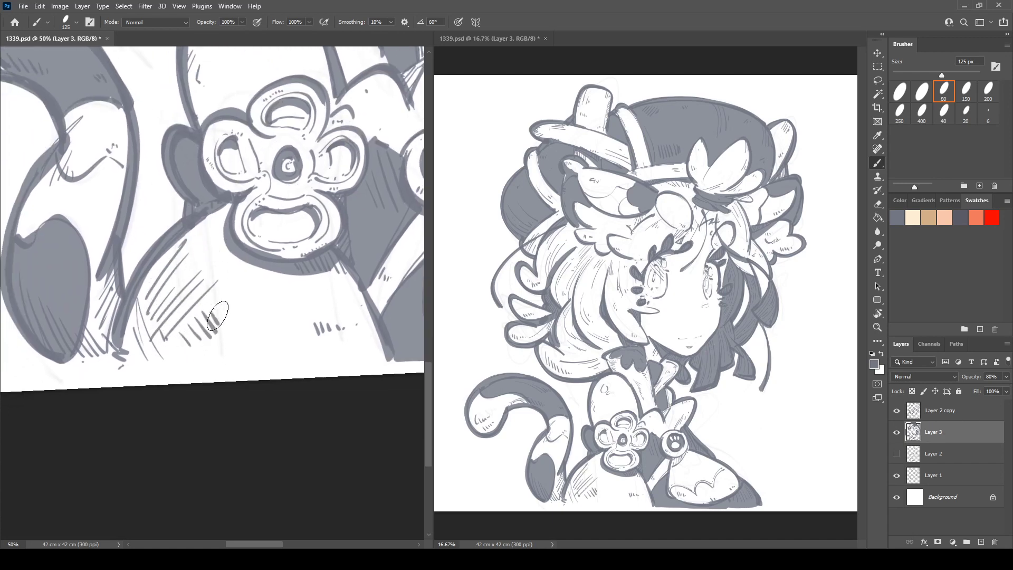
- Thicken the small oval detail near the top of the rounded shoulder above the chest flower
{"action": "mouse_move", "coordinate": [268, 278]}
{"action": "left_mouse_down"}
{"action": "mouse_move", "coordinate": [197, 374]}
{"action": "mouse_move", "coordinate": [53, 481]}
{"action": "mouse_move", "coordinate": [191, 455]}
{"action": "left_mouse_up"}
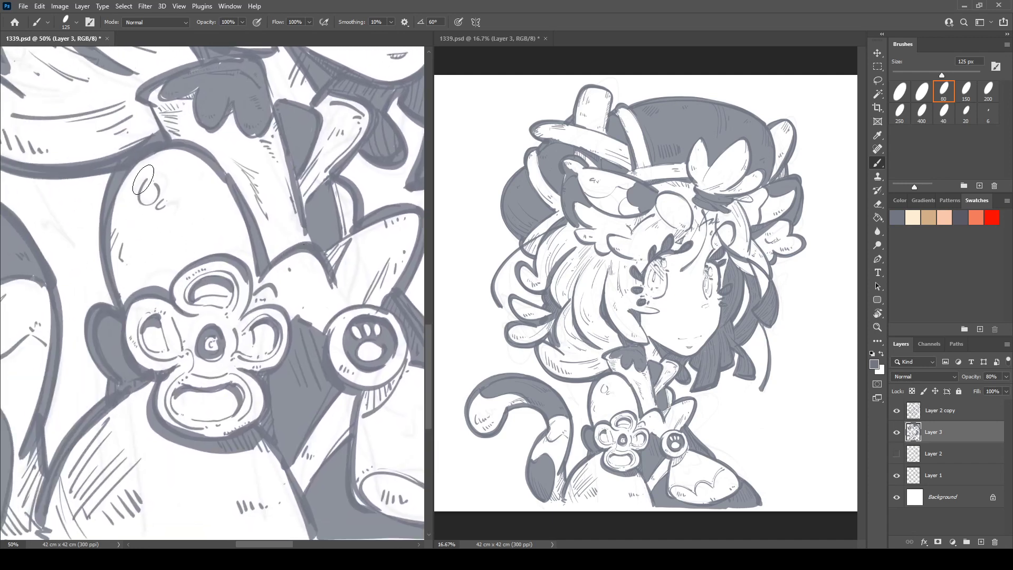
{"action": "left_click_drag", "start_coordinate": [150, 174], "coordinate": [141, 202]}
{"action": "left_click_drag", "start_coordinate": [247, 184], "coordinate": [100, 173]}
{"action": "left_click_drag", "start_coordinate": [246, 379], "coordinate": [203, 261]}
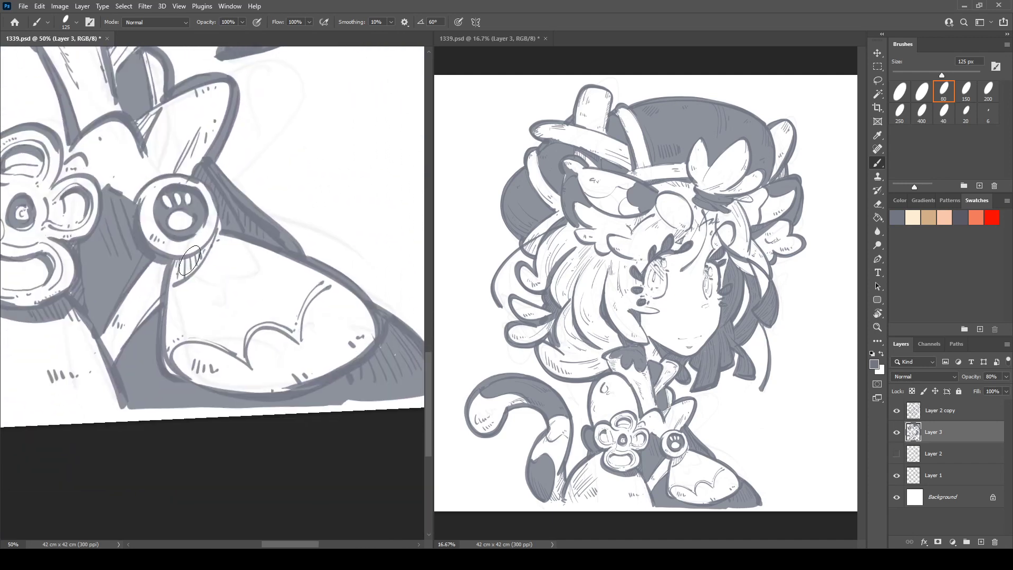
- Thicken the scalloped line on the right-hand sleeve and add rows of short hatch marks above it
{"action": "mouse_move", "coordinate": [175, 365]}
{"action": "left_mouse_down"}
{"action": "mouse_move", "coordinate": [183, 339]}
{"action": "mouse_move", "coordinate": [253, 363]}
{"action": "mouse_move", "coordinate": [254, 339]}
{"action": "mouse_move", "coordinate": [300, 338]}
{"action": "mouse_move", "coordinate": [313, 293]}
{"action": "left_mouse_up"}
{"action": "left_click_drag", "start_coordinate": [219, 250], "coordinate": [216, 264]}
{"action": "left_click_drag", "start_coordinate": [226, 250], "coordinate": [230, 266]}
{"action": "left_click_drag", "start_coordinate": [243, 257], "coordinate": [242, 264]}
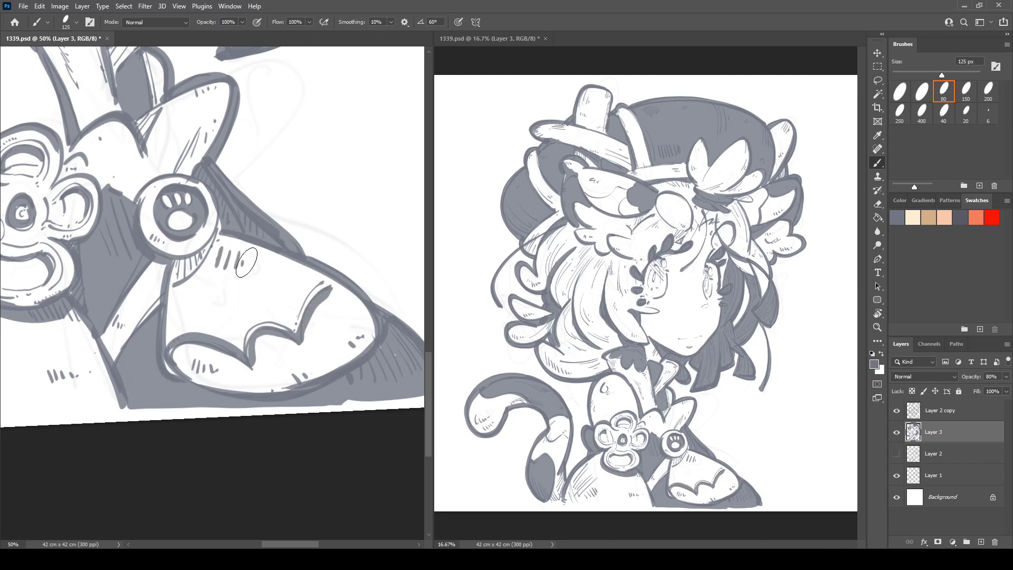
{"action": "left_click_drag", "start_coordinate": [178, 311], "coordinate": [175, 320]}
{"action": "left_click_drag", "start_coordinate": [184, 313], "coordinate": [188, 324]}
{"action": "left_click_drag", "start_coordinate": [198, 316], "coordinate": [196, 325]}
{"action": "left_click_drag", "start_coordinate": [213, 323], "coordinate": [212, 328]}
- Add short hatch marks to the two bow loops above the paw-print badge
{"action": "left_click_drag", "start_coordinate": [118, 147], "coordinate": [116, 158]}
{"action": "mouse_move", "coordinate": [126, 145]}
{"action": "left_mouse_down"}
{"action": "mouse_move", "coordinate": [122, 157]}
{"action": "mouse_move", "coordinate": [159, 169]}
{"action": "left_mouse_up"}
{"action": "left_click", "coordinate": [128, 155]}
{"action": "left_click_drag", "start_coordinate": [151, 142], "coordinate": [163, 156]}
{"action": "left_click_drag", "start_coordinate": [161, 133], "coordinate": [167, 147]}
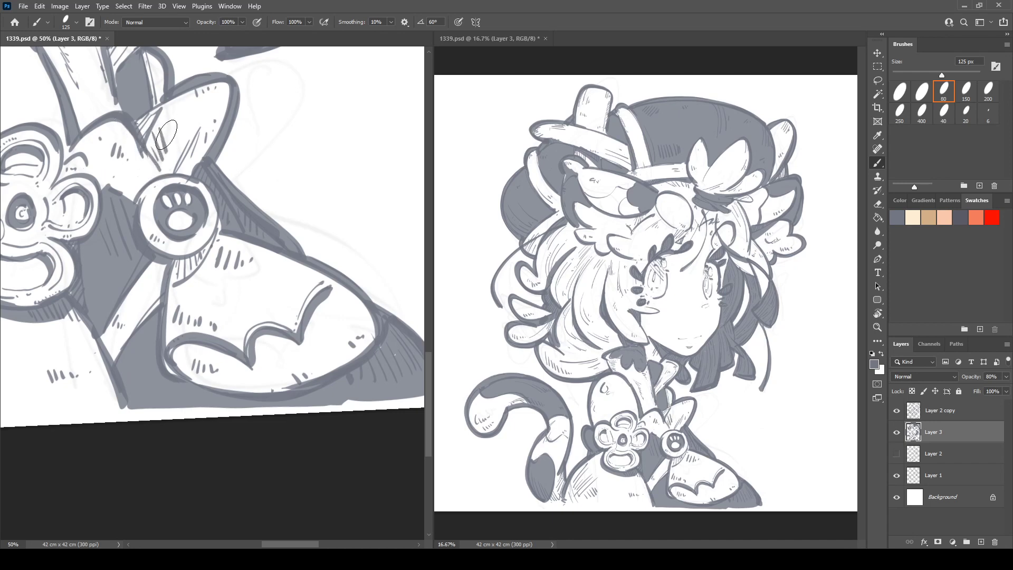
- Hatch the cloth between the scalloped collar and the bow, erasing the first strokes and redrawing them
{"action": "mouse_move", "coordinate": [116, 65]}
{"action": "left_mouse_down"}
{"action": "mouse_move", "coordinate": [253, 322]}
{"action": "mouse_move", "coordinate": [266, 350]}
{"action": "mouse_move", "coordinate": [256, 354]}
{"action": "left_mouse_up"}
{"action": "mouse_move", "coordinate": [195, 309]}
{"action": "left_mouse_down"}
{"action": "mouse_move", "coordinate": [246, 344]}
{"action": "mouse_move", "coordinate": [223, 350]}
{"action": "mouse_move", "coordinate": [254, 393]}
{"action": "left_mouse_up"}
{"action": "key", "text": "e"}
{"action": "key", "text": "b"}
{"action": "left_click", "coordinate": [236, 390]}
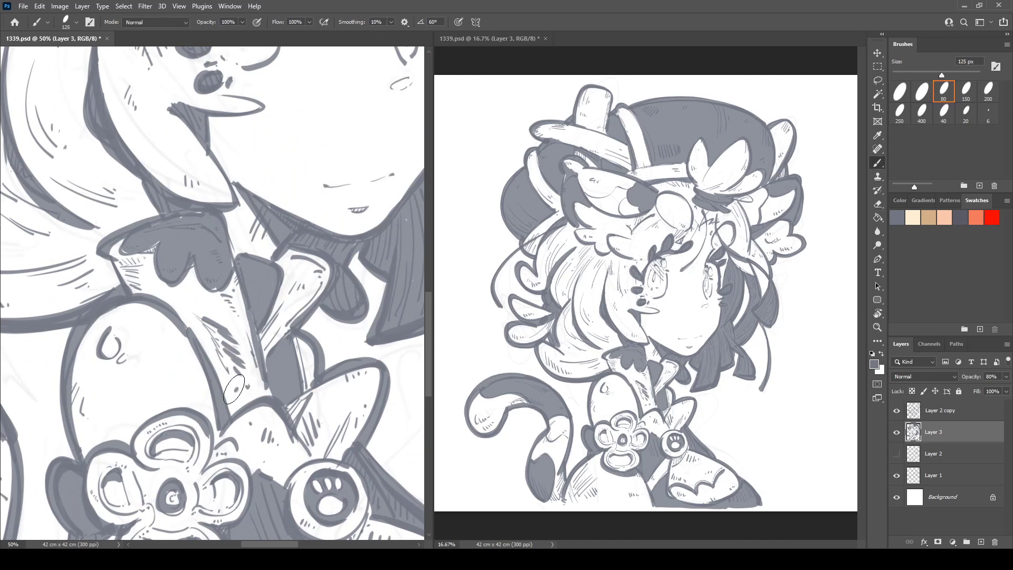
{"action": "key", "text": "e"}
{"action": "mouse_move", "coordinate": [220, 322]}
{"action": "left_mouse_down"}
{"action": "mouse_move", "coordinate": [249, 371]}
{"action": "mouse_move", "coordinate": [235, 357]}
{"action": "mouse_move", "coordinate": [244, 382]}
{"action": "left_mouse_up"}
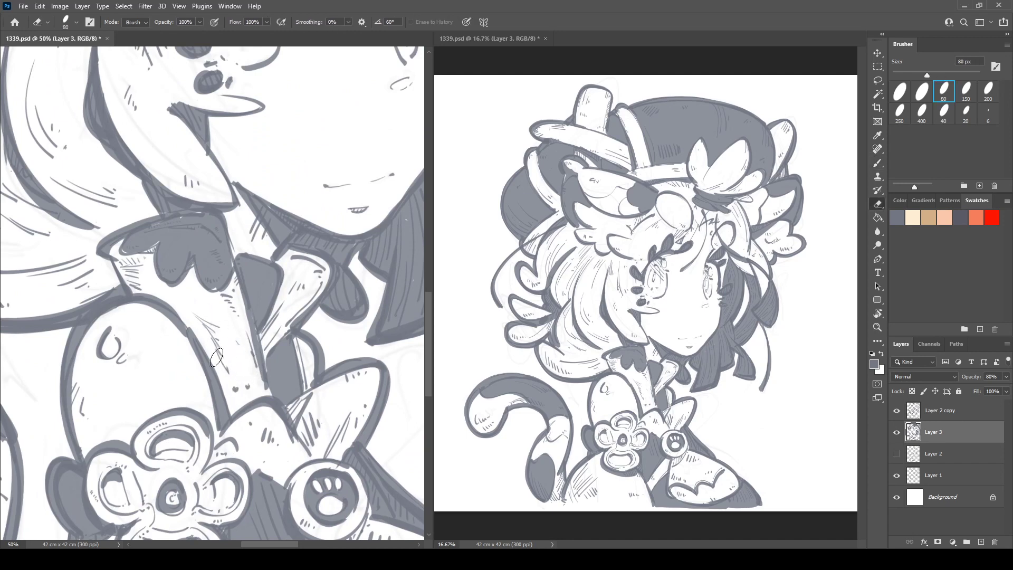
{"action": "key", "text": "b"}
{"action": "mouse_move", "coordinate": [223, 323]}
{"action": "left_mouse_down"}
{"action": "mouse_move", "coordinate": [236, 383]}
{"action": "mouse_move", "coordinate": [249, 390]}
{"action": "left_mouse_up"}
- Redraw the grey shading line running down from the pointed hair lock beside the cheek
{"action": "mouse_move", "coordinate": [181, 116]}
{"action": "left_mouse_down"}
{"action": "mouse_move", "coordinate": [128, 343]}
{"action": "mouse_move", "coordinate": [175, 421]}
{"action": "left_mouse_up"}
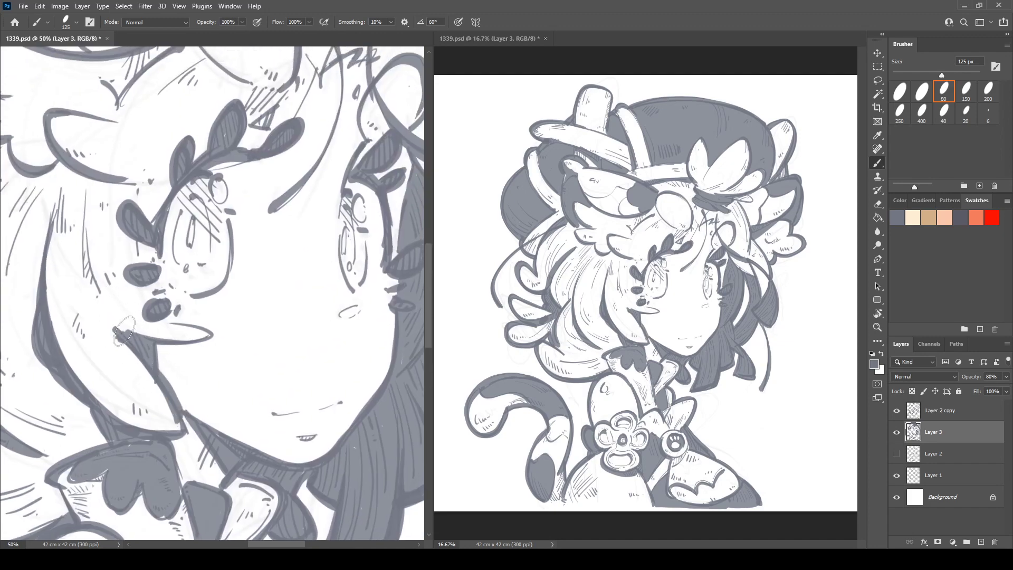
{"action": "left_click_drag", "start_coordinate": [126, 339], "coordinate": [187, 426]}
{"action": "key", "text": "ctrl+z"}
{"action": "key", "text": "ctrl+z"}
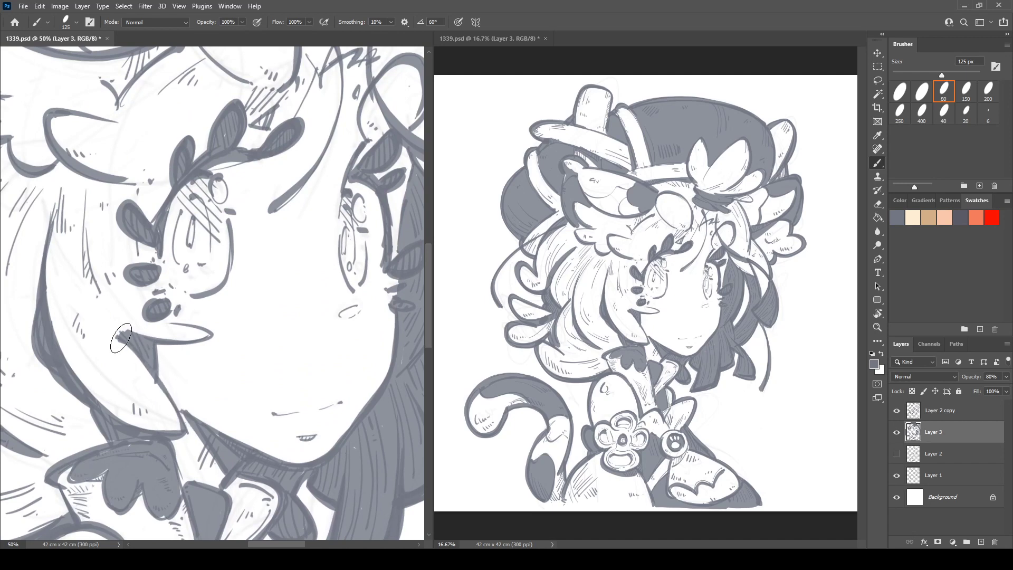
{"action": "left_click_drag", "start_coordinate": [120, 338], "coordinate": [189, 425]}
- Draw a long thin strand curving from the hair lock down across the cheek, undoing and redrawing the stroke
{"action": "mouse_move", "coordinate": [84, 254]}
{"action": "left_mouse_down"}
{"action": "mouse_move", "coordinate": [129, 351]}
{"action": "mouse_move", "coordinate": [214, 383]}
{"action": "left_mouse_up"}
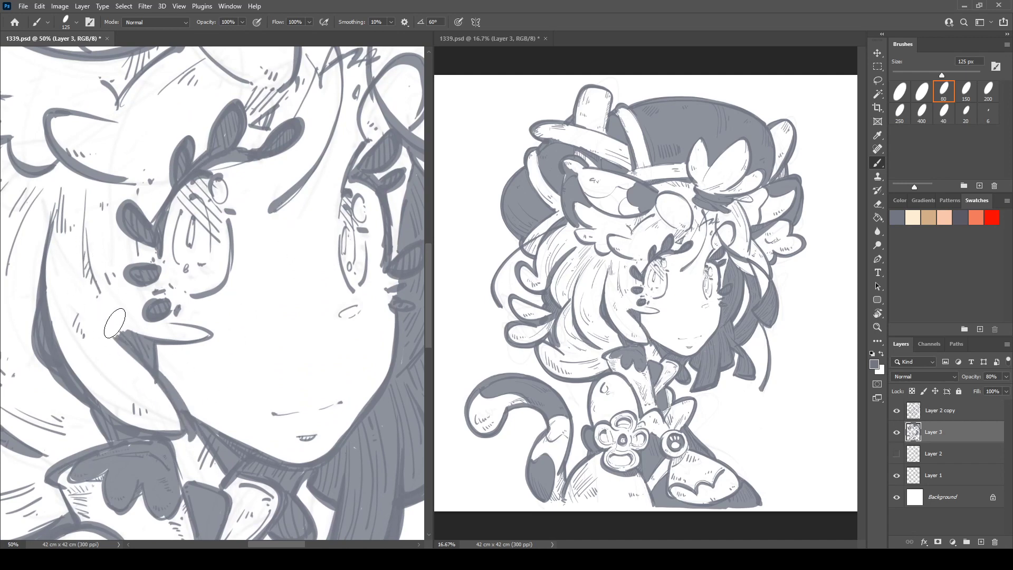
{"action": "mouse_move", "coordinate": [79, 245]}
{"action": "left_mouse_down"}
{"action": "mouse_move", "coordinate": [150, 381]}
{"action": "mouse_move", "coordinate": [222, 410]}
{"action": "left_mouse_up"}
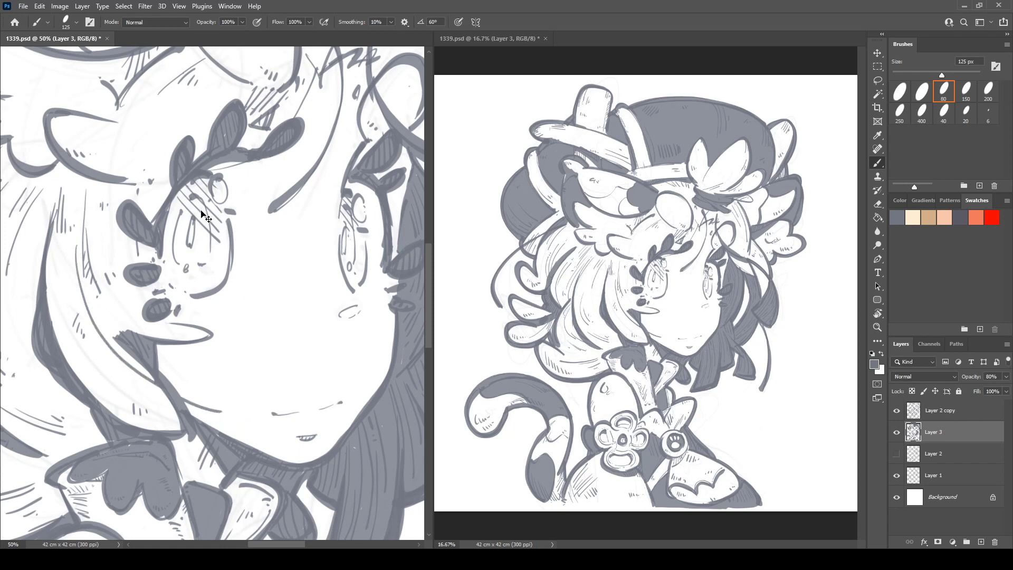
{"action": "key", "text": "ctrl+z"}
{"action": "left_click_drag", "start_coordinate": [77, 195], "coordinate": [191, 392]}
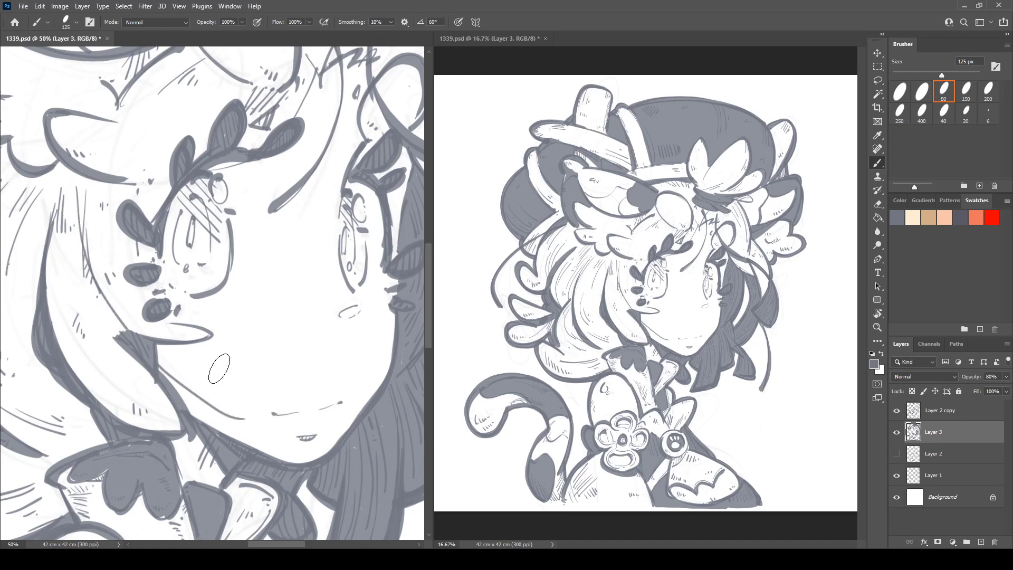
{"action": "key", "text": "ctrl+z"}
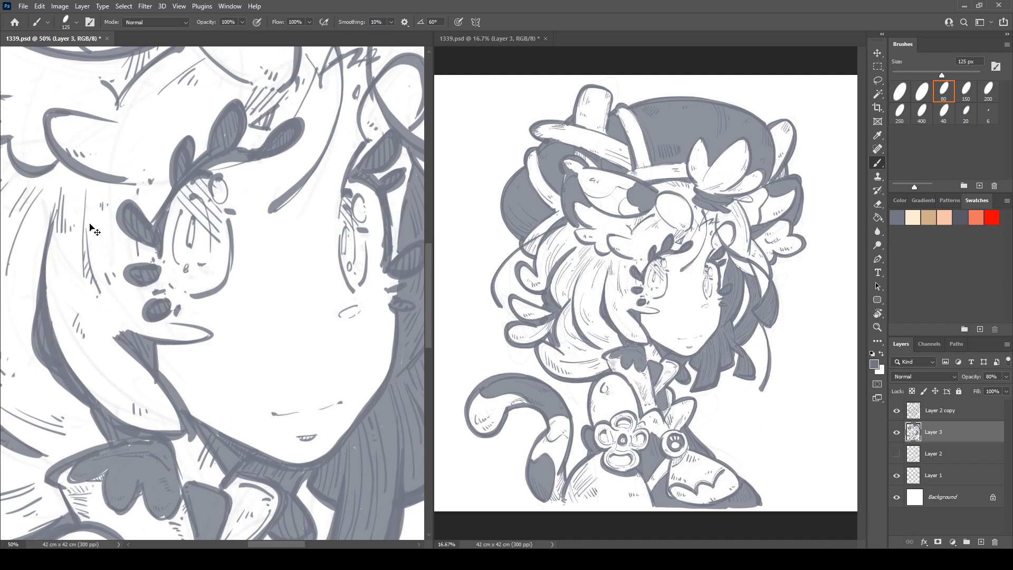
{"action": "mouse_move", "coordinate": [84, 206]}
{"action": "left_mouse_down"}
{"action": "mouse_move", "coordinate": [212, 383]}
{"action": "mouse_move", "coordinate": [244, 397]}
{"action": "left_mouse_up"}
- Thicken the grey shadow line down the long hair lock behind the face, undoing the first stroke and redrawing it
{"action": "left_click_drag", "start_coordinate": [299, 248], "coordinate": [142, 319]}
{"action": "left_click_drag", "start_coordinate": [352, 213], "coordinate": [125, 371]}
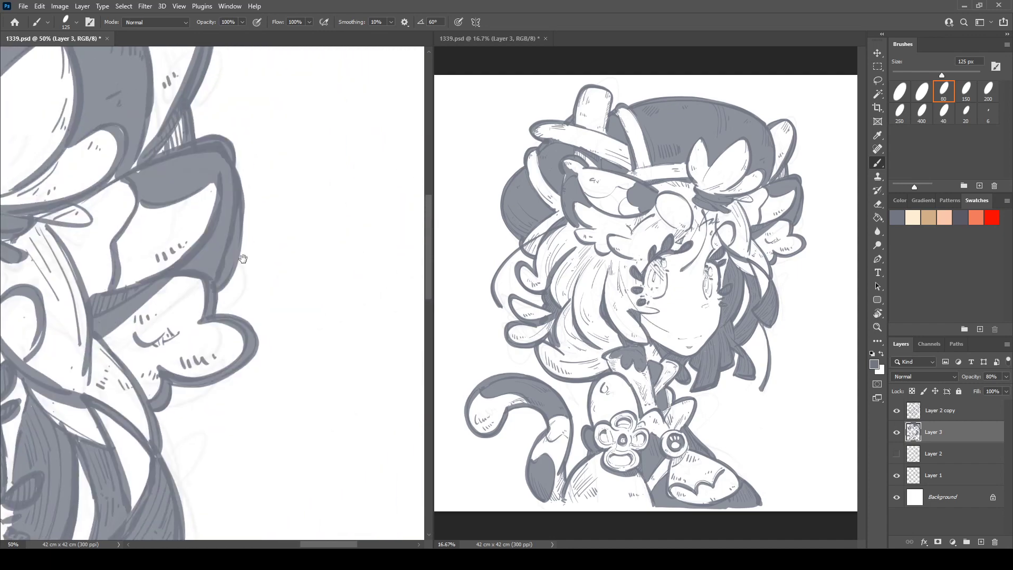
{"action": "left_click_drag", "start_coordinate": [215, 328], "coordinate": [347, 254]}
{"action": "left_click_drag", "start_coordinate": [95, 349], "coordinate": [330, 260]}
{"action": "left_click_drag", "start_coordinate": [211, 262], "coordinate": [310, 277]}
{"action": "left_click_drag", "start_coordinate": [149, 340], "coordinate": [252, 223]}
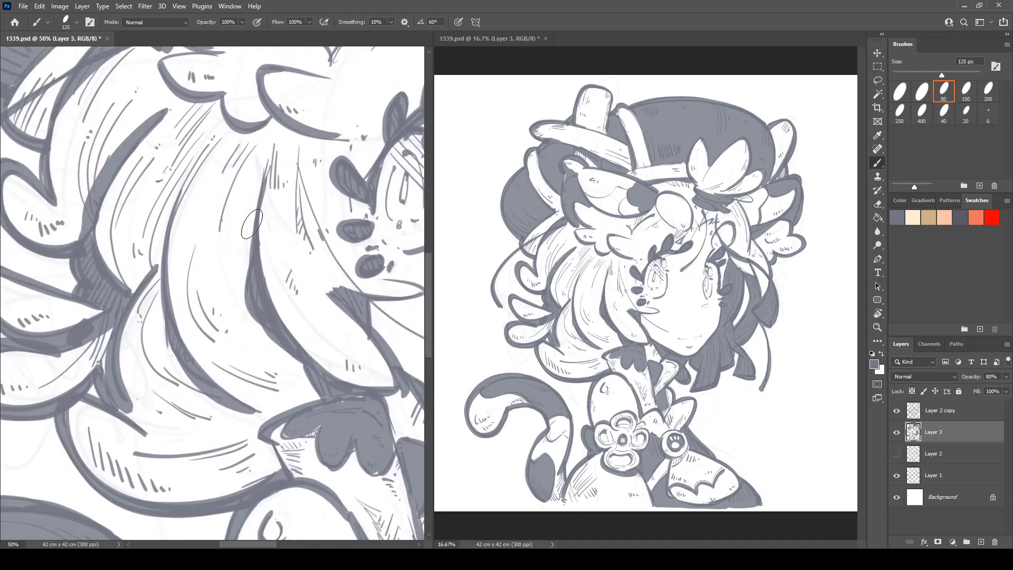
{"action": "mouse_move", "coordinate": [203, 159]}
{"action": "left_mouse_down"}
{"action": "mouse_move", "coordinate": [148, 283]}
{"action": "mouse_move", "coordinate": [165, 227]}
{"action": "mouse_move", "coordinate": [154, 266]}
{"action": "mouse_move", "coordinate": [234, 391]}
{"action": "left_mouse_up"}
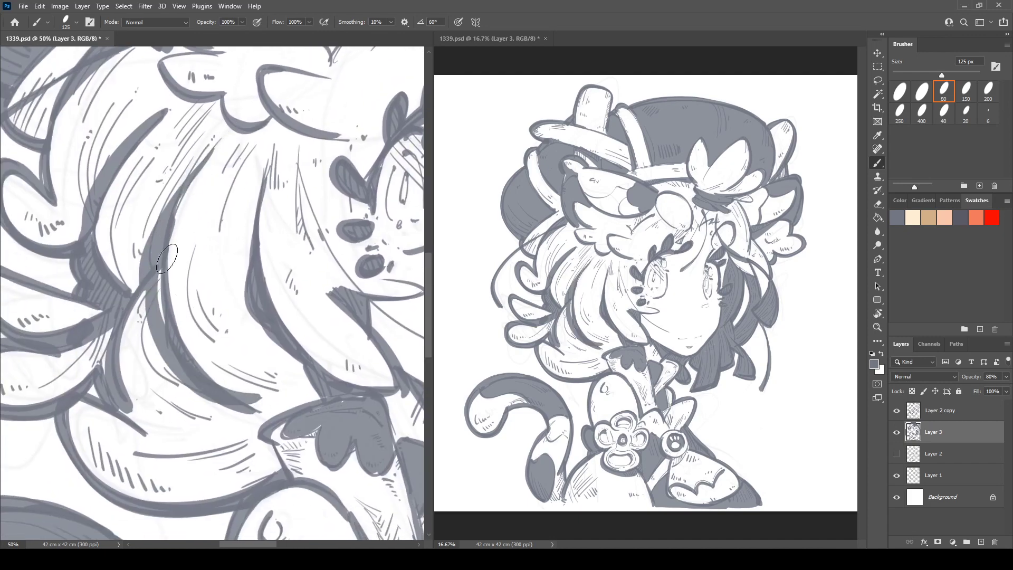
{"action": "key", "text": "ctrl+z"}
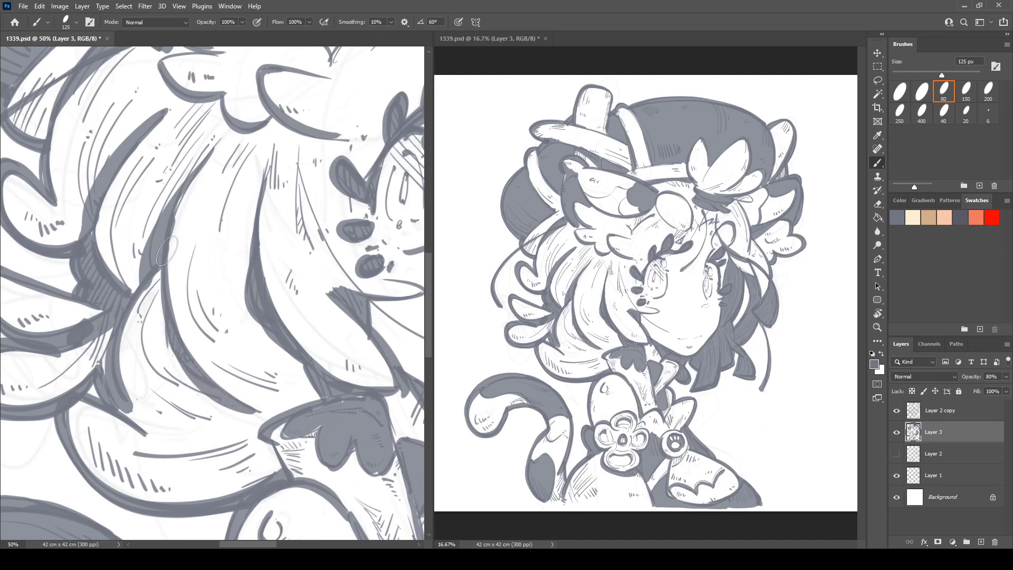
{"action": "left_click_drag", "start_coordinate": [167, 239], "coordinate": [256, 408]}
- Add short slanted dabs to the hair locks beside the face and darken the thin strand near the eye
{"action": "left_click_drag", "start_coordinate": [223, 230], "coordinate": [196, 271]}
{"action": "left_click_drag", "start_coordinate": [217, 256], "coordinate": [208, 273]}
{"action": "left_click", "coordinate": [214, 279]}
{"action": "left_click", "coordinate": [226, 290]}
{"action": "left_click", "coordinate": [233, 291]}
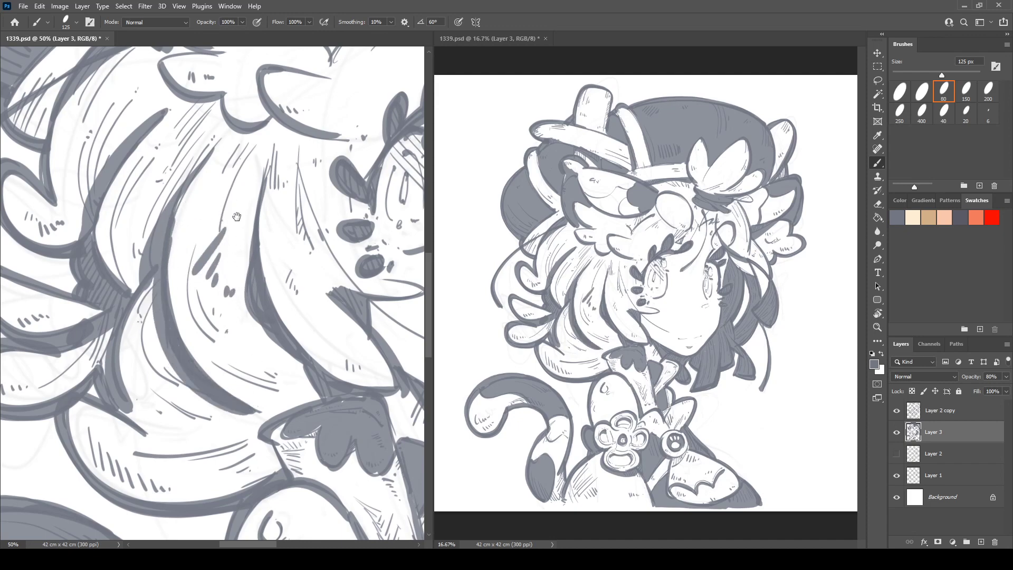
{"action": "mouse_move", "coordinate": [236, 217]}
{"action": "left_mouse_down"}
{"action": "mouse_move", "coordinate": [323, 378]}
{"action": "mouse_move", "coordinate": [160, 304]}
{"action": "mouse_move", "coordinate": [184, 332]}
{"action": "left_mouse_up"}
{"action": "left_click_drag", "start_coordinate": [197, 321], "coordinate": [193, 331]}
{"action": "left_click", "coordinate": [199, 334]}
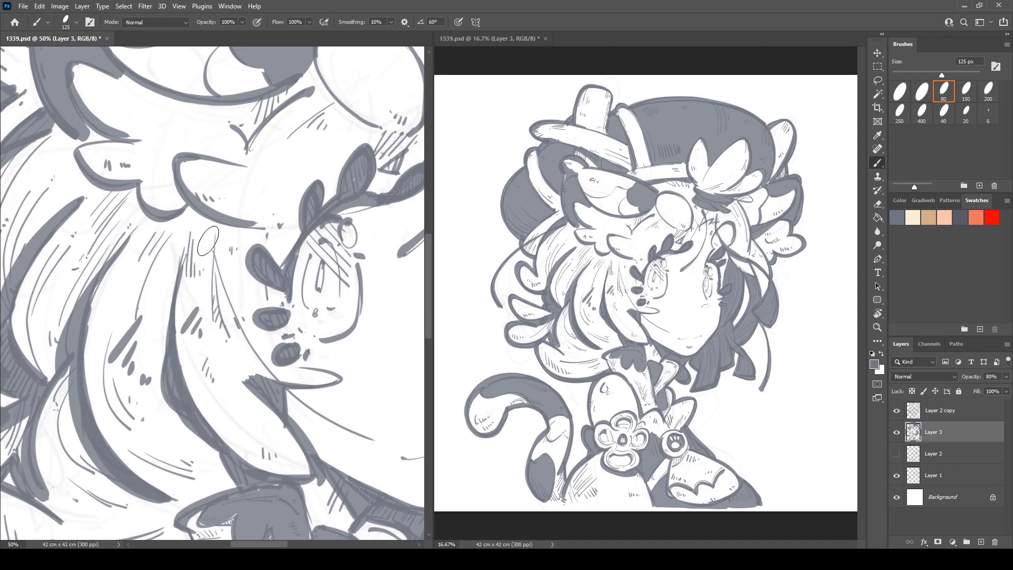
{"action": "left_click_drag", "start_coordinate": [215, 228], "coordinate": [231, 350]}
{"action": "mouse_move", "coordinate": [217, 255]}
{"action": "left_mouse_down"}
{"action": "mouse_move", "coordinate": [256, 354]}
{"action": "mouse_move", "coordinate": [321, 422]}
{"action": "left_mouse_up"}
{"action": "mouse_move", "coordinate": [135, 254]}
{"action": "left_mouse_down"}
{"action": "mouse_move", "coordinate": [127, 264]}
{"action": "mouse_move", "coordinate": [134, 261]}
{"action": "mouse_move", "coordinate": [153, 351]}
{"action": "mouse_move", "coordinate": [210, 292]}
{"action": "mouse_move", "coordinate": [243, 297]}
{"action": "mouse_move", "coordinate": [223, 342]}
{"action": "mouse_move", "coordinate": [229, 377]}
{"action": "left_mouse_up"}
{"action": "left_click", "coordinate": [132, 269]}
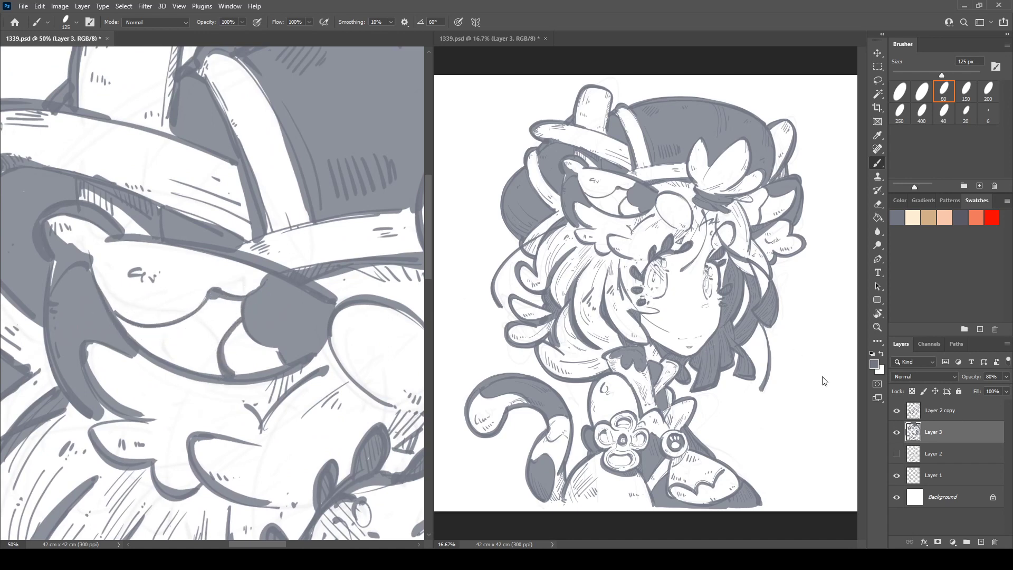
- Duplicate Layer 2 copy and Layer 3, merge the duplicates into one layer, and hide the two originals
{"action": "left_click", "coordinate": [919, 415]}
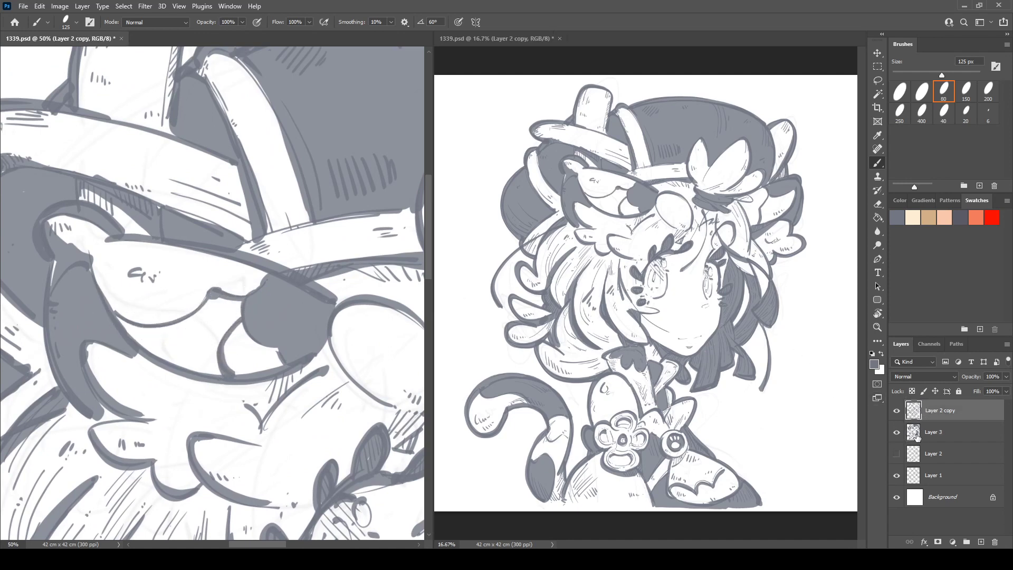
{"action": "left_click", "coordinate": [916, 436]}
{"action": "left_click", "coordinate": [932, 421], "text": "shift"}
{"action": "key", "text": "ctrl+j"}
{"action": "key", "text": "ctrl+e"}
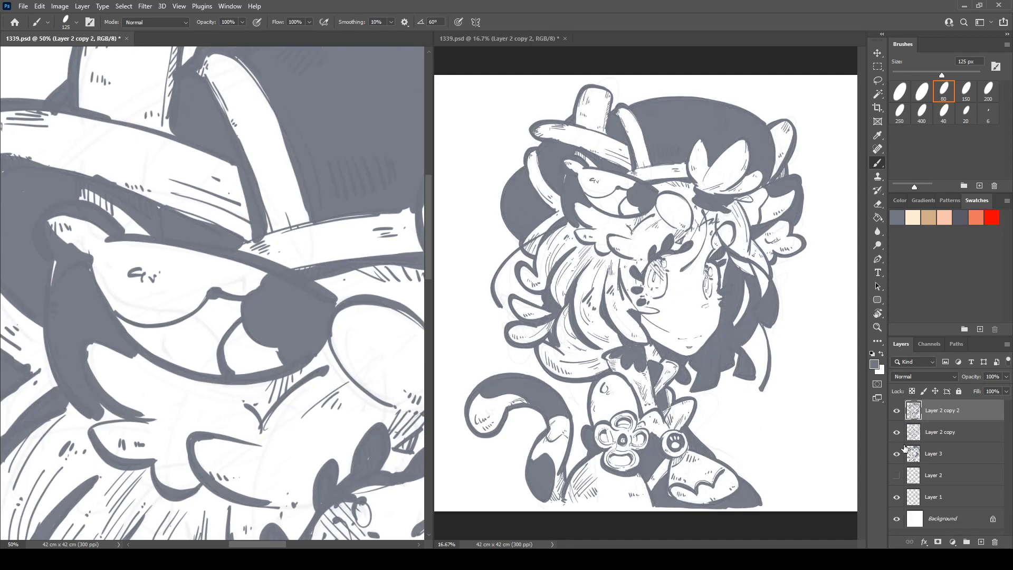
{"action": "left_click", "coordinate": [896, 433]}
{"action": "left_click", "coordinate": [897, 454]}
- Erase thin curved highlight lines into the lower edge of the dark rounded shape behind the hat with the 80 px eraser
{"action": "left_click_drag", "start_coordinate": [365, 443], "coordinate": [247, 203]}
{"action": "mouse_move", "coordinate": [406, 136]}
{"action": "left_mouse_down"}
{"action": "mouse_move", "coordinate": [337, 161]}
{"action": "mouse_move", "coordinate": [283, 246]}
{"action": "mouse_move", "coordinate": [311, 310]}
{"action": "mouse_move", "coordinate": [322, 274]}
{"action": "mouse_move", "coordinate": [313, 240]}
{"action": "mouse_move", "coordinate": [361, 213]}
{"action": "left_mouse_up"}
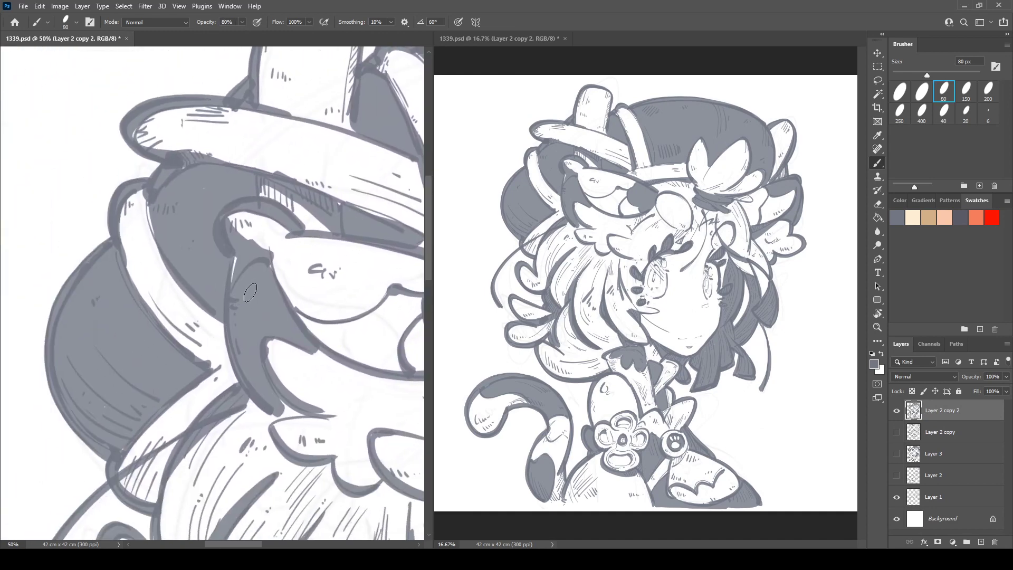
{"action": "key", "text": "e"}
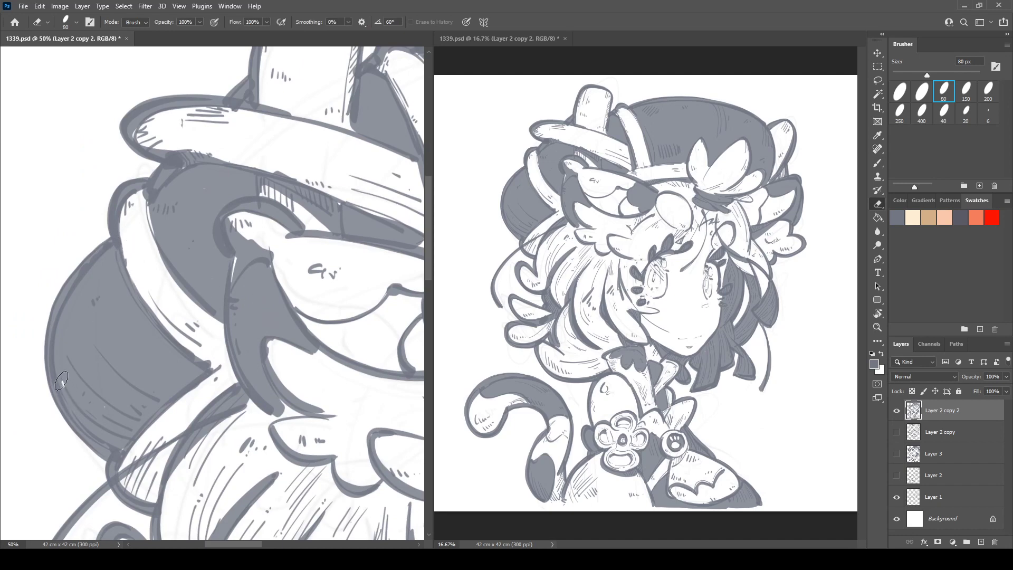
{"action": "left_click_drag", "start_coordinate": [61, 380], "coordinate": [110, 435]}
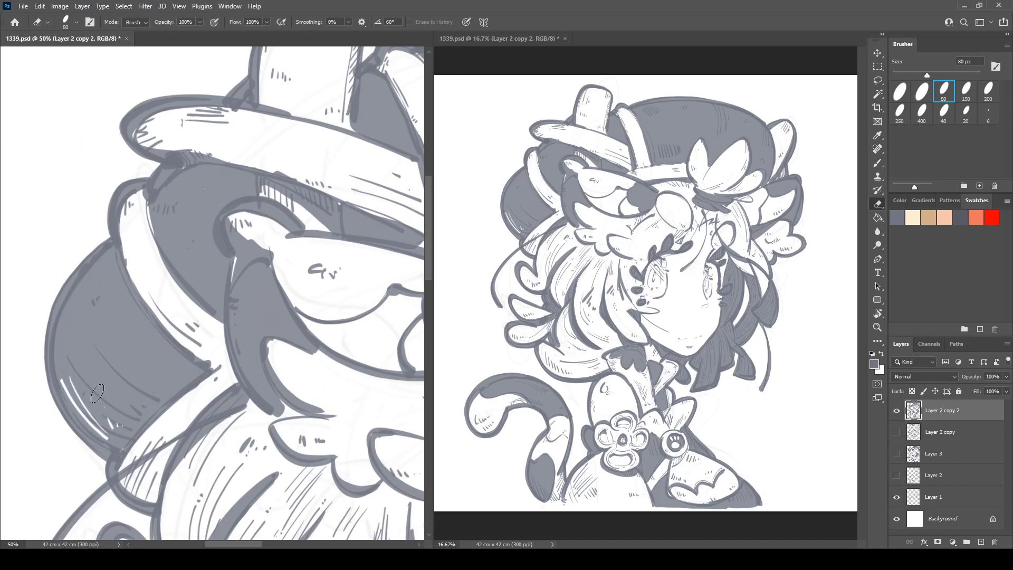
{"action": "left_click_drag", "start_coordinate": [82, 374], "coordinate": [132, 425]}
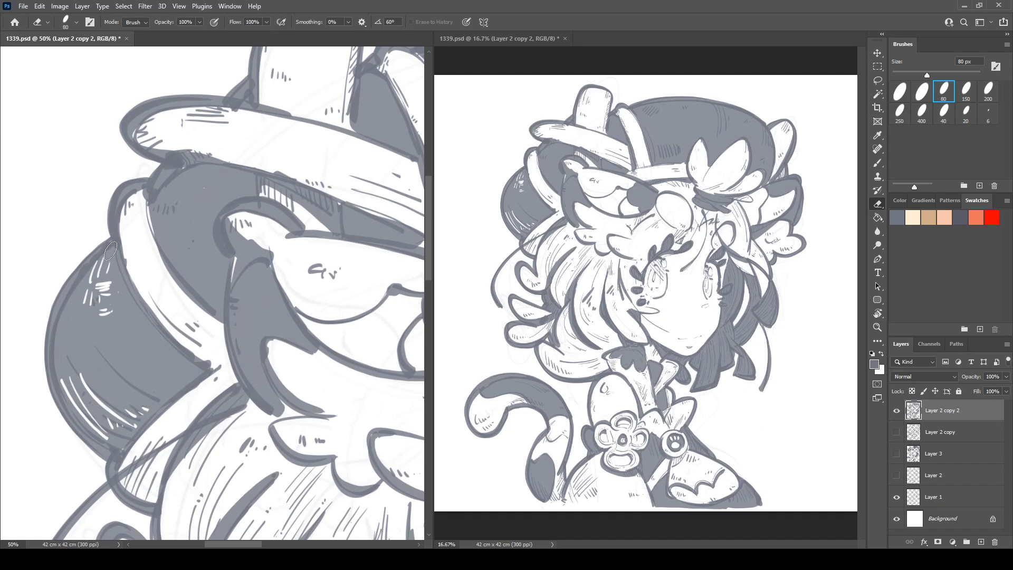
- Erase thin white lines along both sides of the pale curved band and a small highlight in the dark area beside it
{"action": "left_click_drag", "start_coordinate": [116, 264], "coordinate": [150, 321]}
{"action": "left_click_drag", "start_coordinate": [185, 354], "coordinate": [205, 368]}
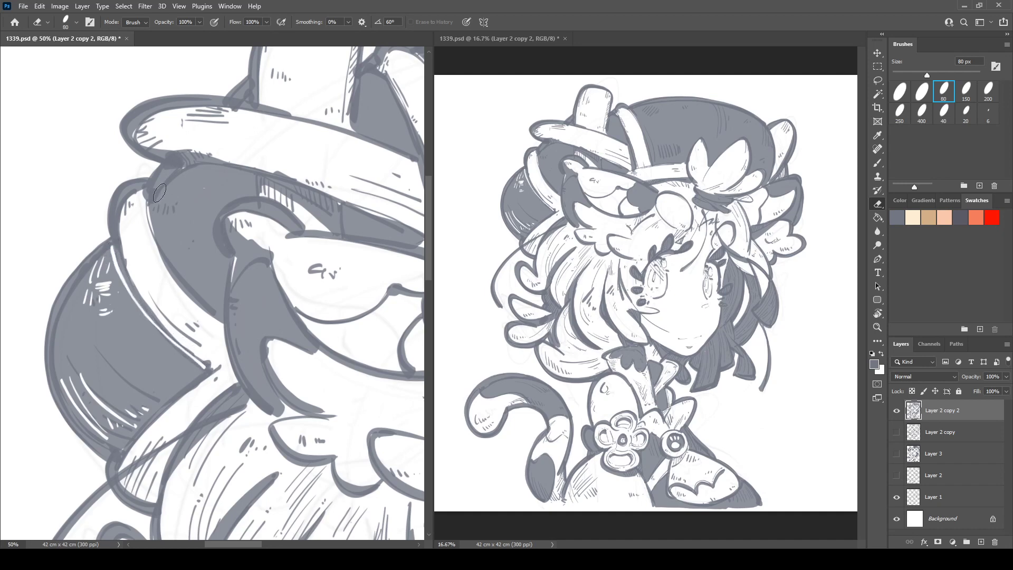
{"action": "mouse_move", "coordinate": [157, 212]}
{"action": "left_mouse_down"}
{"action": "mouse_move", "coordinate": [190, 282]}
{"action": "mouse_move", "coordinate": [218, 304]}
{"action": "left_mouse_up"}
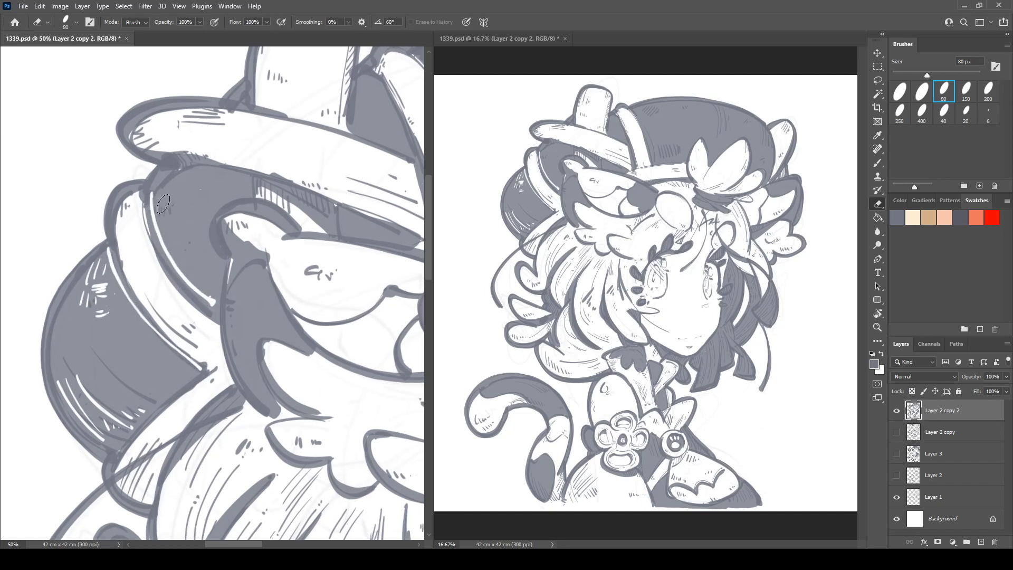
{"action": "left_click_drag", "start_coordinate": [168, 200], "coordinate": [171, 204]}
- Erase a white outline around the ear of the hat's animal face, highlights on its nose, and edges of its dark patch
{"action": "mouse_move", "coordinate": [196, 207]}
{"action": "left_mouse_down"}
{"action": "mouse_move", "coordinate": [83, 215]}
{"action": "mouse_move", "coordinate": [114, 268]}
{"action": "mouse_move", "coordinate": [120, 375]}
{"action": "left_mouse_up"}
{"action": "mouse_move", "coordinate": [121, 206]}
{"action": "left_mouse_down"}
{"action": "mouse_move", "coordinate": [122, 249]}
{"action": "mouse_move", "coordinate": [158, 259]}
{"action": "mouse_move", "coordinate": [163, 279]}
{"action": "left_mouse_up"}
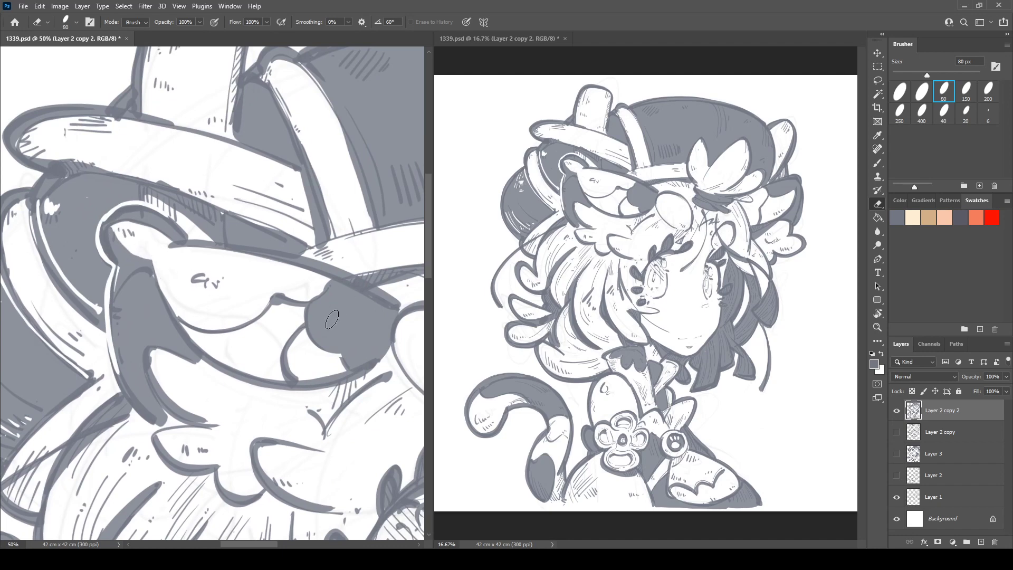
{"action": "left_click_drag", "start_coordinate": [179, 424], "coordinate": [199, 356]}
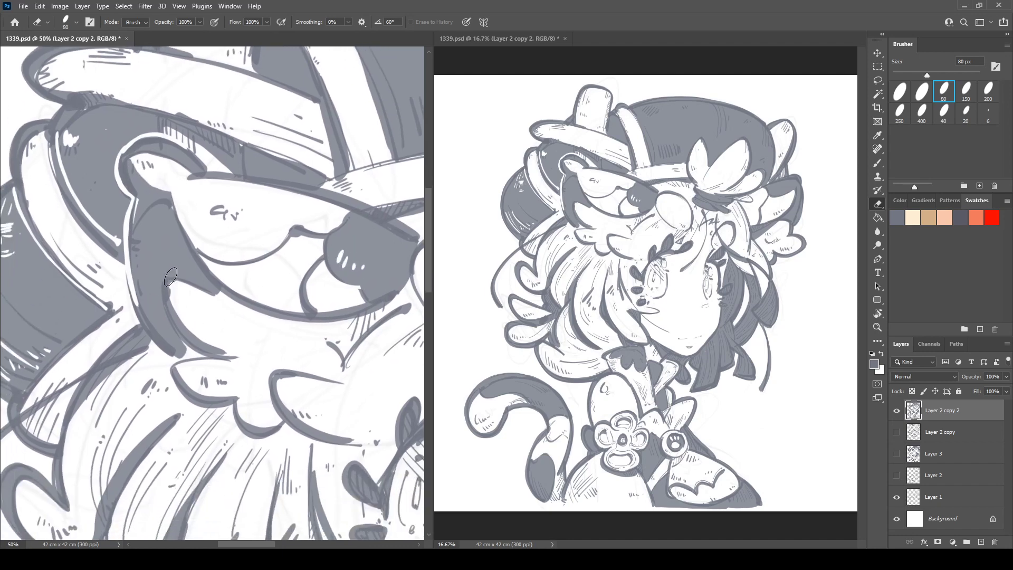
{"action": "left_click_drag", "start_coordinate": [161, 294], "coordinate": [194, 344]}
{"action": "left_click_drag", "start_coordinate": [170, 274], "coordinate": [216, 295]}
- Erase looped white trim lines and small ring details into the dark scalloped collar below the hair
{"action": "key", "text": "b"}
{"action": "left_click_drag", "start_coordinate": [169, 447], "coordinate": [252, 228]}
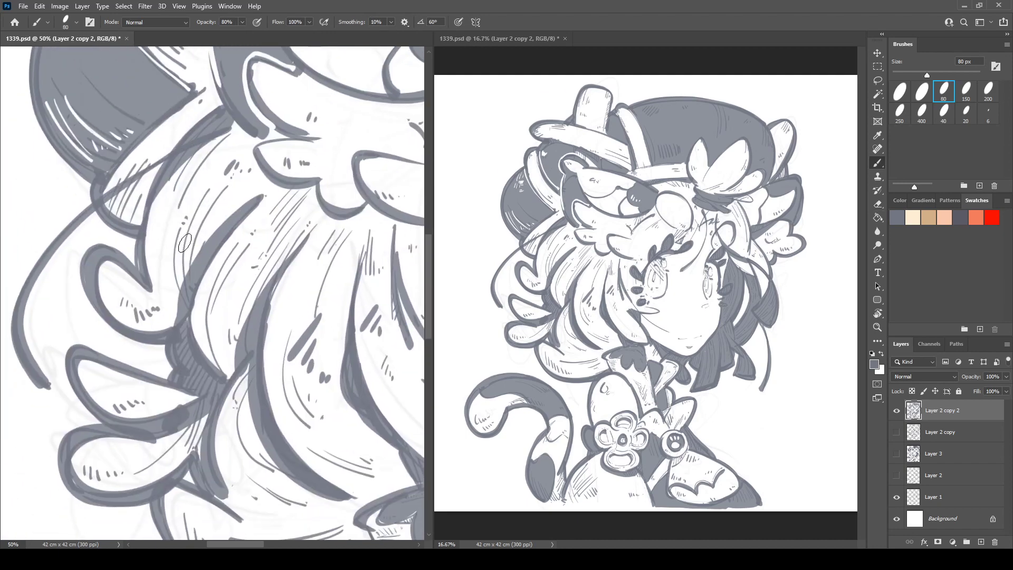
{"action": "scroll", "coordinate": [175, 242], "scroll_direction": "down", "scroll_amount": 7}
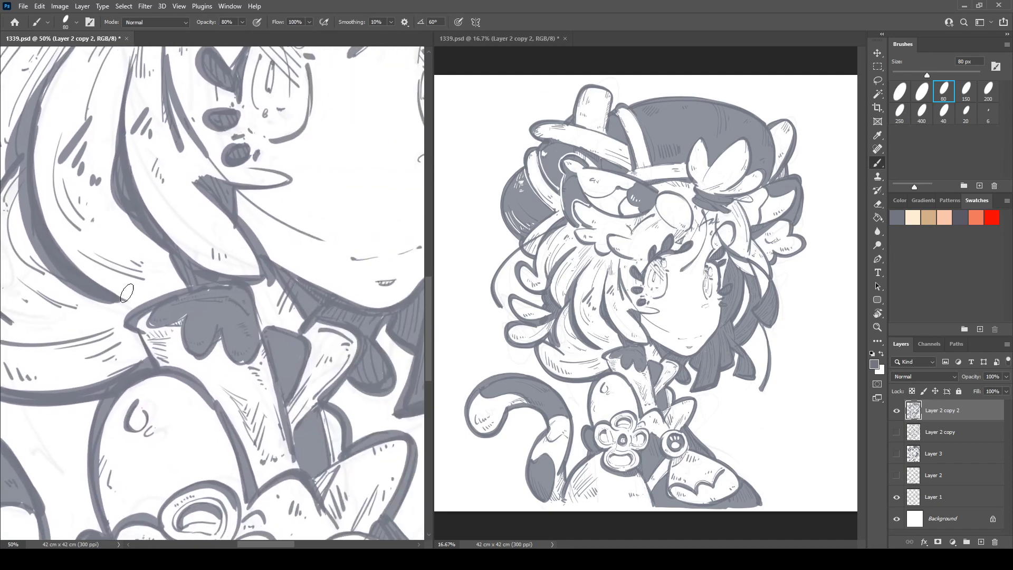
{"action": "left_click_drag", "start_coordinate": [146, 323], "coordinate": [177, 316]}
{"action": "key", "text": "e"}
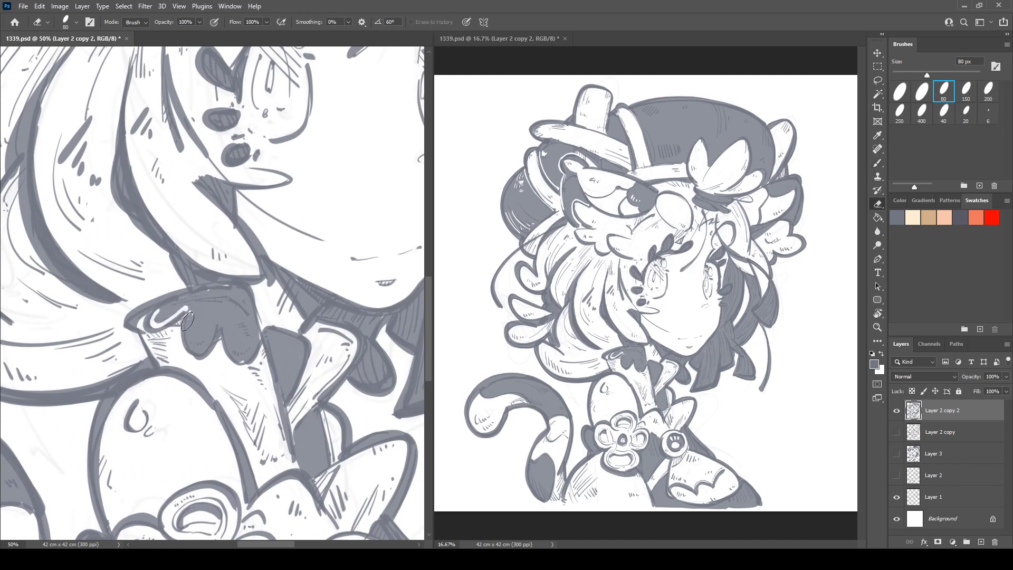
{"action": "left_click_drag", "start_coordinate": [227, 322], "coordinate": [243, 358]}
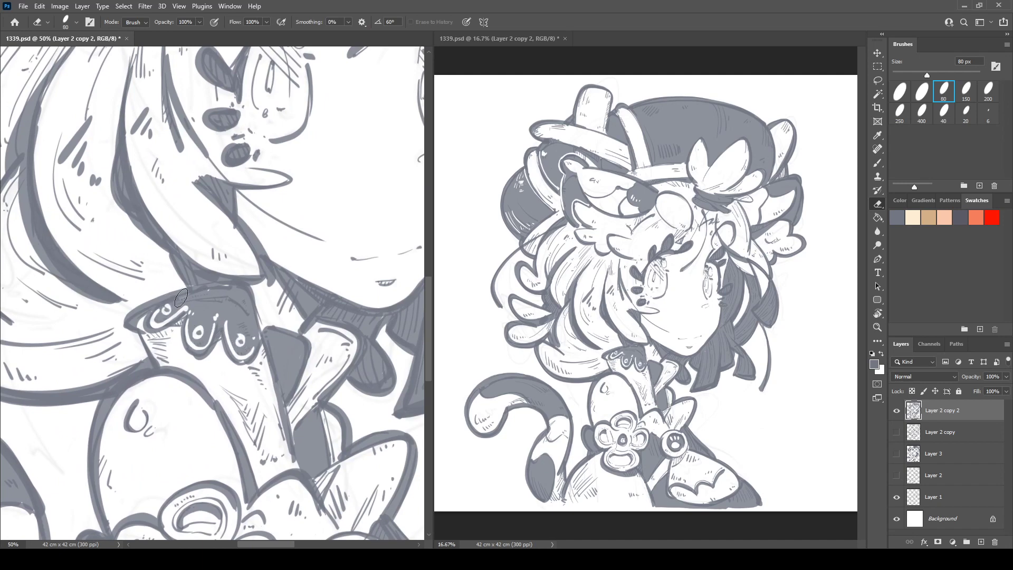
- Erase a thin white outline along the chin and lower jaw where they meet the dark hair and neck shadow
{"action": "scroll", "coordinate": [181, 298], "scroll_direction": "right", "scroll_amount": 5}
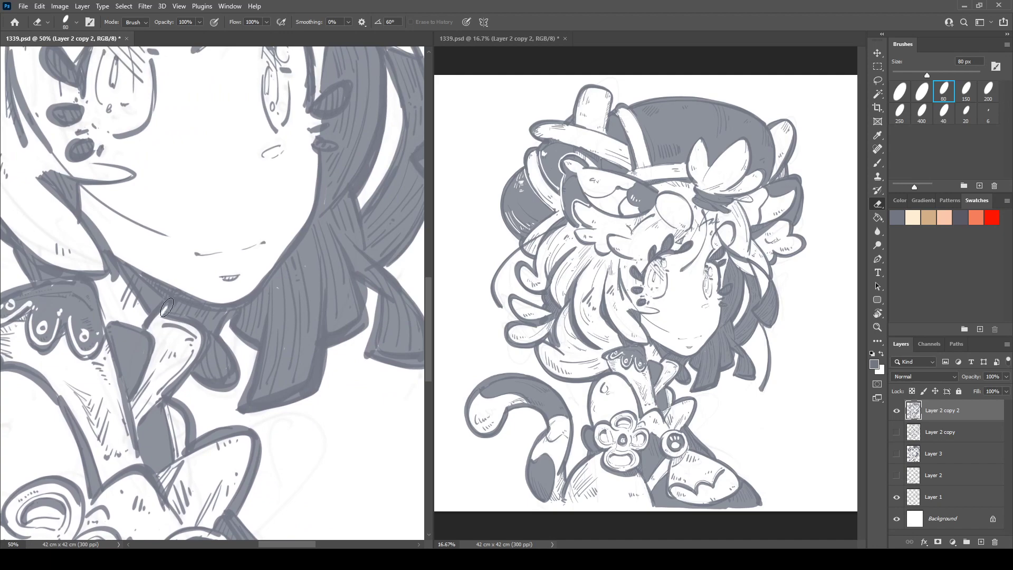
{"action": "key", "text": "r"}
{"action": "left_click_drag", "start_coordinate": [165, 285], "coordinate": [209, 246]}
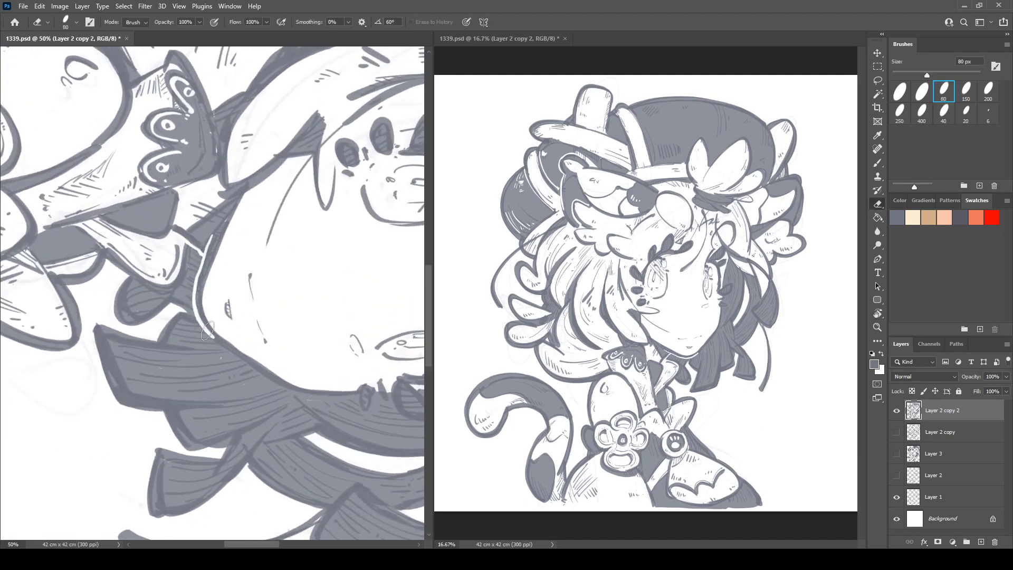
{"action": "key", "text": "r"}
{"action": "left_click_drag", "start_coordinate": [207, 330], "coordinate": [200, 285]}
{"action": "mouse_move", "coordinate": [197, 225]}
{"action": "left_mouse_down"}
{"action": "mouse_move", "coordinate": [174, 264]}
{"action": "mouse_move", "coordinate": [181, 195]}
{"action": "mouse_move", "coordinate": [198, 224]}
{"action": "left_mouse_up"}
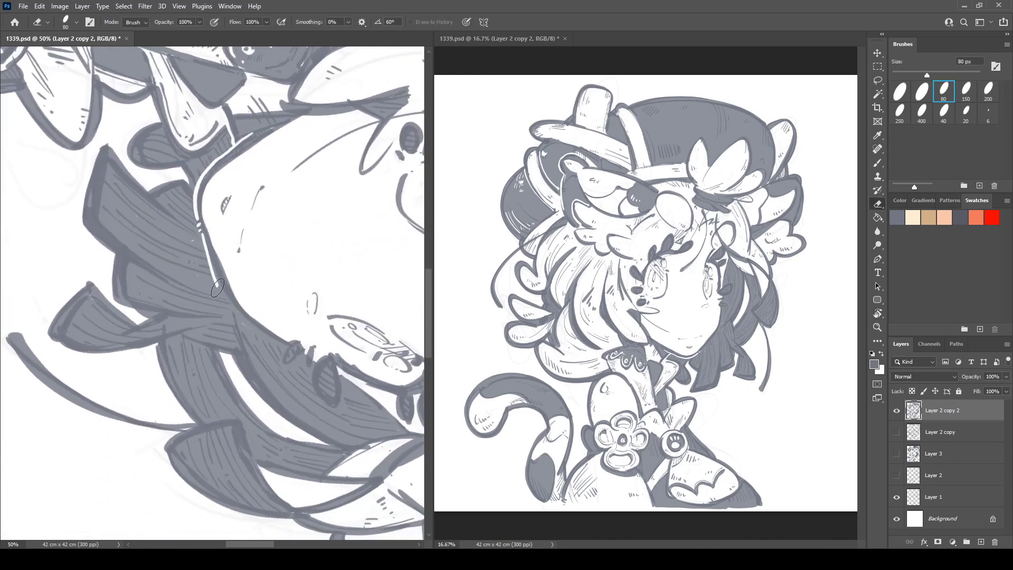
- Extend the white outline up the far cheek and around the small lower lashes of the far eye
{"action": "key", "text": "r"}
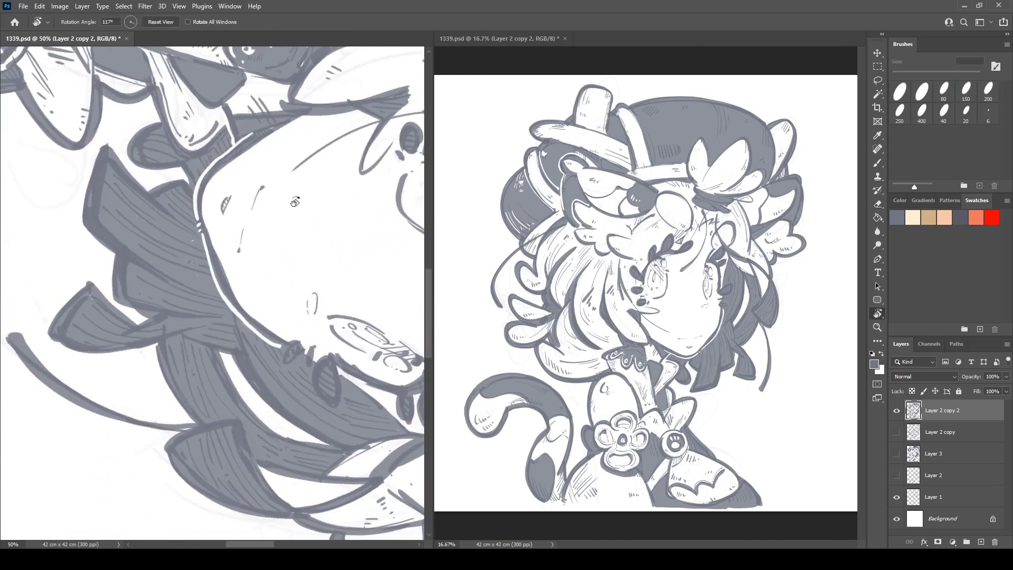
{"action": "left_click_drag", "start_coordinate": [272, 346], "coordinate": [98, 275]}
{"action": "mouse_move", "coordinate": [175, 144]}
{"action": "left_mouse_down"}
{"action": "mouse_move", "coordinate": [285, 205]}
{"action": "mouse_move", "coordinate": [307, 185]}
{"action": "mouse_move", "coordinate": [305, 142]}
{"action": "left_mouse_up"}
{"action": "key", "text": "ctrl+z"}
{"action": "key", "text": "e"}
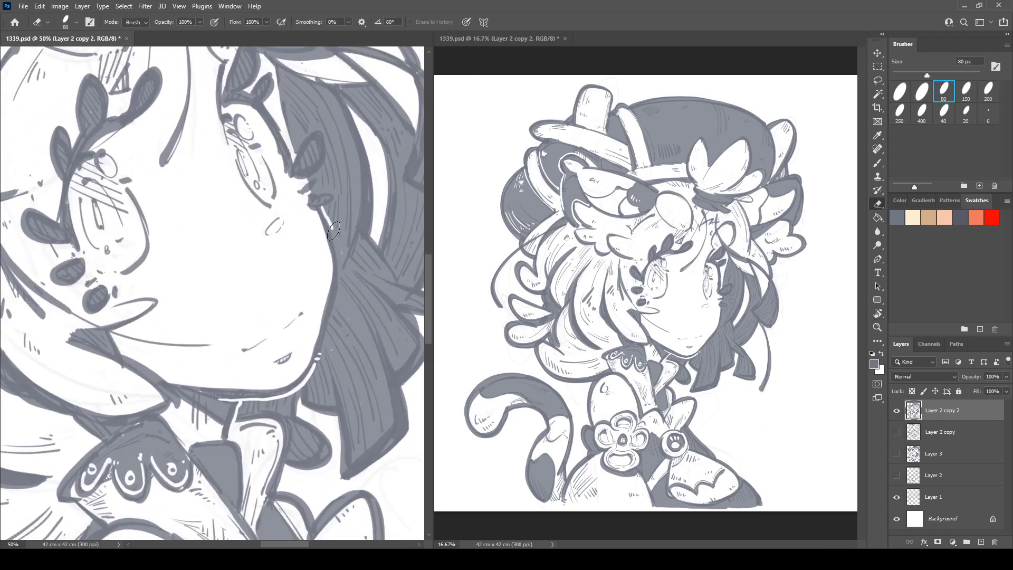
{"action": "left_click_drag", "start_coordinate": [340, 260], "coordinate": [320, 206]}
{"action": "left_click_drag", "start_coordinate": [330, 235], "coordinate": [324, 279]}
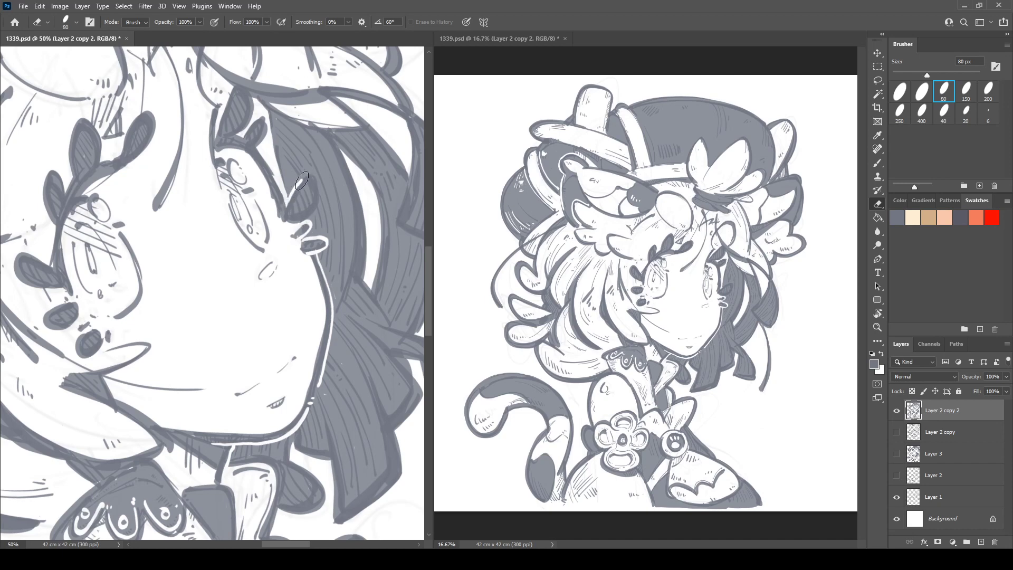
- Erase white edges around the far eye's large leaf-shaped lash and along the dark hair above it, redoing the hair stroke
{"action": "left_click_drag", "start_coordinate": [317, 202], "coordinate": [310, 217]}
{"action": "left_click_drag", "start_coordinate": [273, 116], "coordinate": [285, 174]}
{"action": "key", "text": "ctrl+z"}
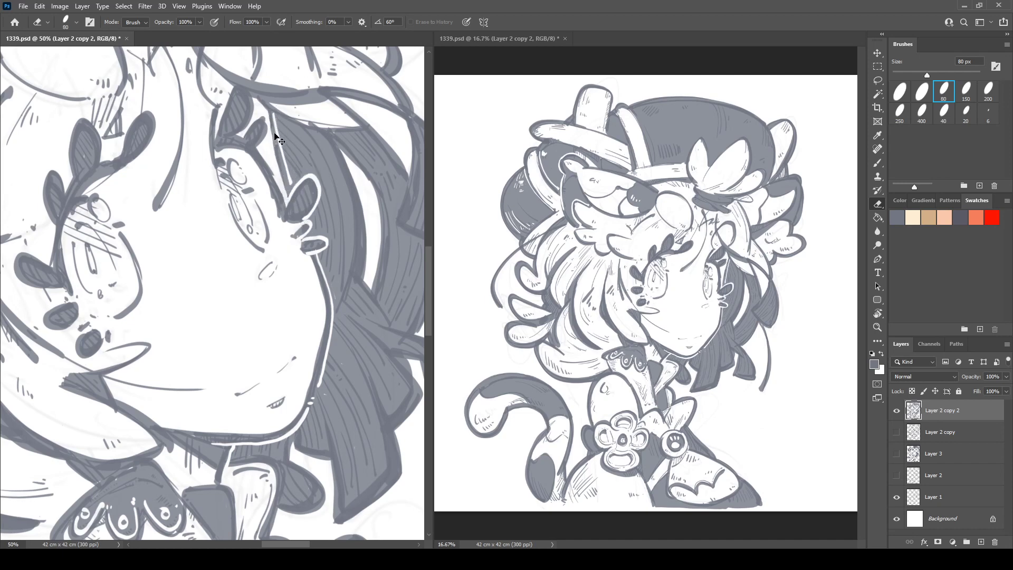
{"action": "key", "text": "ctrl+z"}
{"action": "mouse_move", "coordinate": [273, 114]}
{"action": "left_mouse_down"}
{"action": "mouse_move", "coordinate": [280, 153]}
{"action": "mouse_move", "coordinate": [317, 177]}
{"action": "left_mouse_up"}
- Erase white fold lines across the dark tie at the base of the leaf-shaped petals on the hat
{"action": "key", "text": "r"}
{"action": "left_click_drag", "start_coordinate": [276, 165], "coordinate": [320, 112]}
{"action": "left_click_drag", "start_coordinate": [276, 184], "coordinate": [339, 211]}
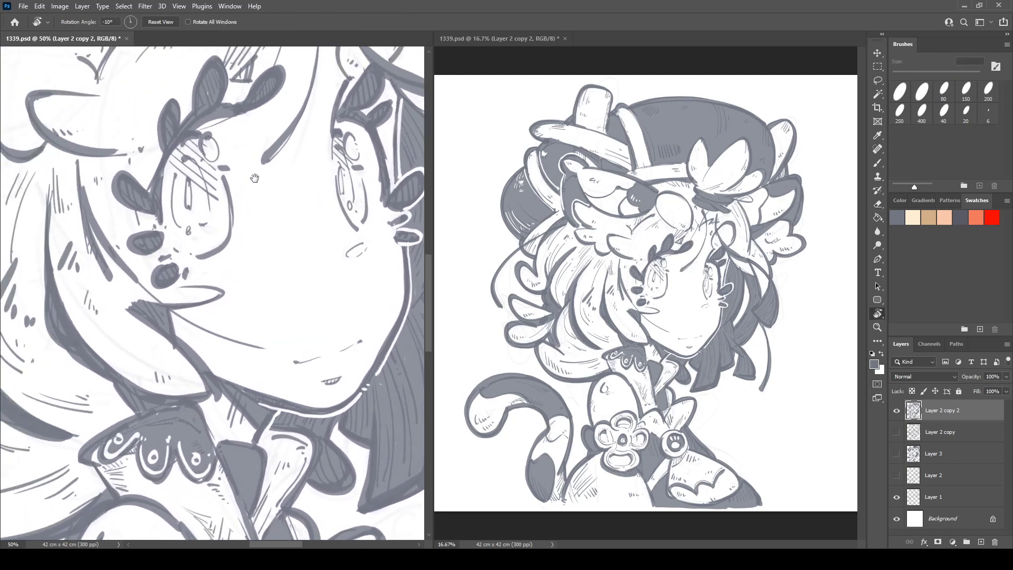
{"action": "left_click_drag", "start_coordinate": [198, 158], "coordinate": [130, 226]}
{"action": "left_click_drag", "start_coordinate": [231, 120], "coordinate": [172, 240]}
{"action": "left_click_drag", "start_coordinate": [188, 183], "coordinate": [248, 218]}
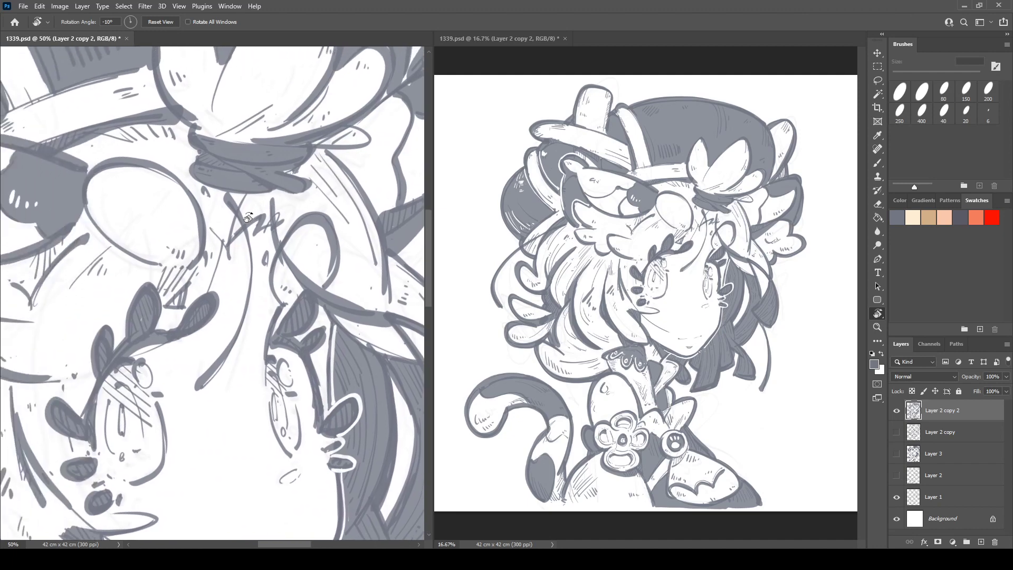
{"action": "left_click_drag", "start_coordinate": [245, 140], "coordinate": [214, 264]}
{"action": "left_click_drag", "start_coordinate": [233, 197], "coordinate": [152, 221]}
{"action": "mouse_move", "coordinate": [210, 276]}
{"action": "left_mouse_down"}
{"action": "mouse_move", "coordinate": [288, 189]}
{"action": "mouse_move", "coordinate": [253, 233]}
{"action": "mouse_move", "coordinate": [297, 278]}
{"action": "left_mouse_up"}
{"action": "key", "text": "e"}
{"action": "key", "text": "r"}
{"action": "key", "text": "b"}
{"action": "left_click_drag", "start_coordinate": [237, 204], "coordinate": [232, 291]}
{"action": "key", "text": "r"}
{"action": "left_click_drag", "start_coordinate": [159, 156], "coordinate": [184, 149]}
{"action": "key", "text": "e"}
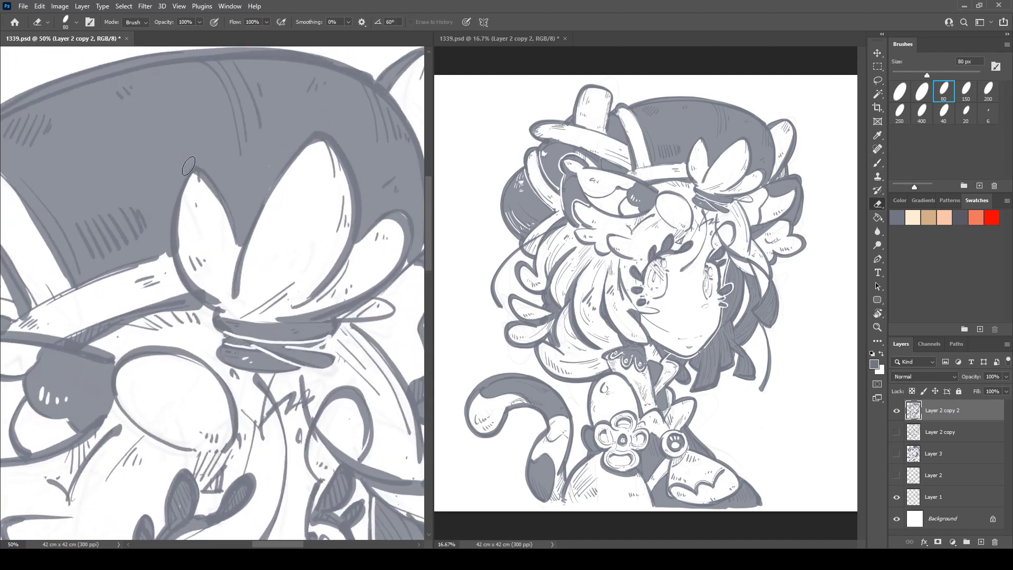
- Erase thin white outlines around the leaf-shaped petals on the hat where they meet the dark crown, redoing uneven strokes
{"action": "left_click_drag", "start_coordinate": [177, 188], "coordinate": [183, 249]}
{"action": "left_click_drag", "start_coordinate": [192, 167], "coordinate": [239, 243]}
{"action": "key", "text": "ctrl+z"}
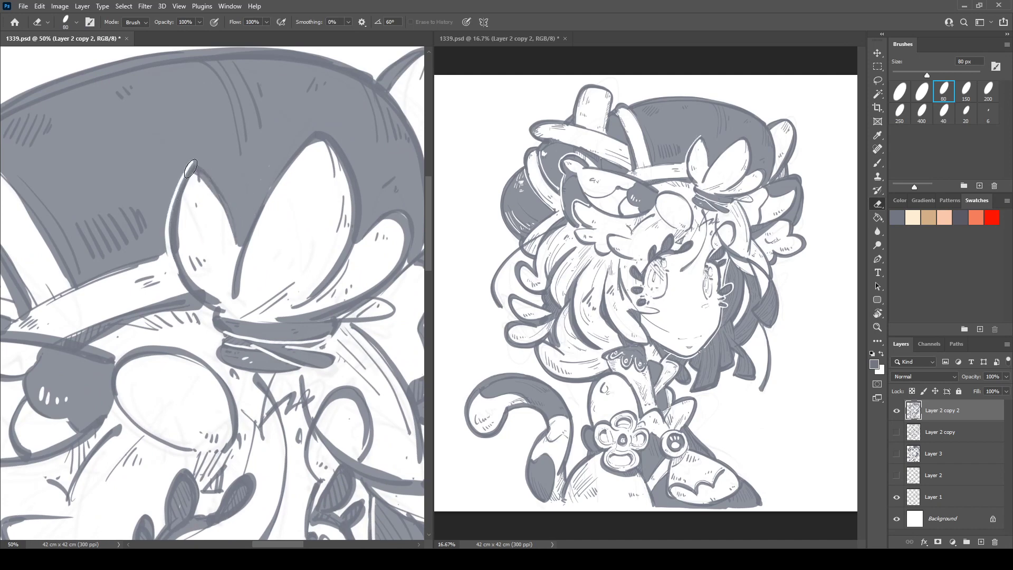
{"action": "mouse_move", "coordinate": [224, 193]}
{"action": "left_mouse_down"}
{"action": "mouse_move", "coordinate": [236, 259]}
{"action": "mouse_move", "coordinate": [279, 152]}
{"action": "left_mouse_up"}
{"action": "key", "text": "ctrl+z"}
{"action": "mouse_move", "coordinate": [240, 247]}
{"action": "left_mouse_down"}
{"action": "mouse_move", "coordinate": [299, 138]}
{"action": "mouse_move", "coordinate": [317, 127]}
{"action": "mouse_move", "coordinate": [354, 159]}
{"action": "mouse_move", "coordinate": [349, 252]}
{"action": "left_mouse_up"}
{"action": "left_click_drag", "start_coordinate": [388, 193], "coordinate": [277, 194]}
{"action": "key", "text": "ctrl+z"}
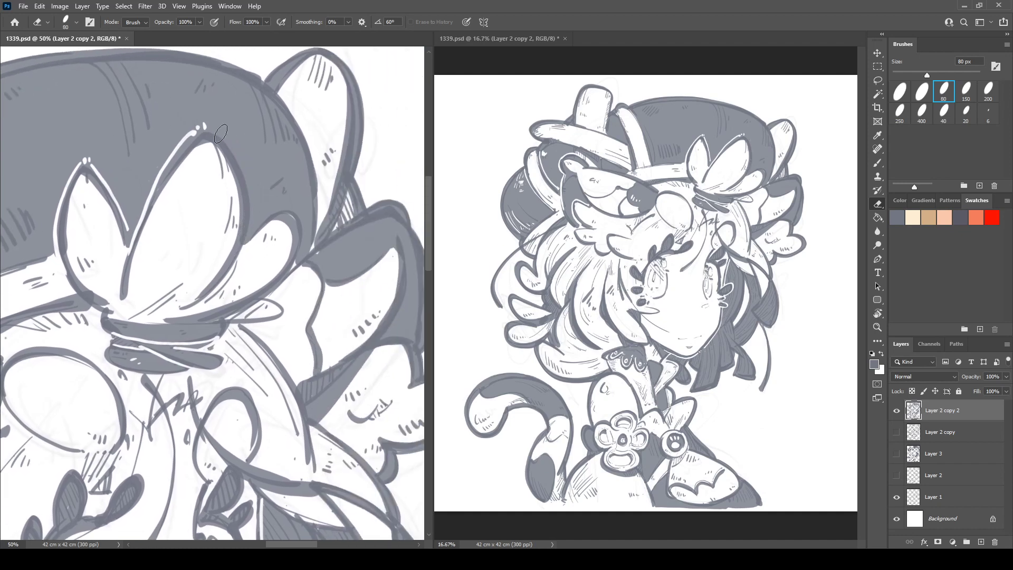
{"action": "mouse_move", "coordinate": [221, 133]}
{"action": "left_mouse_down"}
{"action": "mouse_move", "coordinate": [243, 161]}
{"action": "mouse_move", "coordinate": [245, 258]}
{"action": "left_mouse_up"}
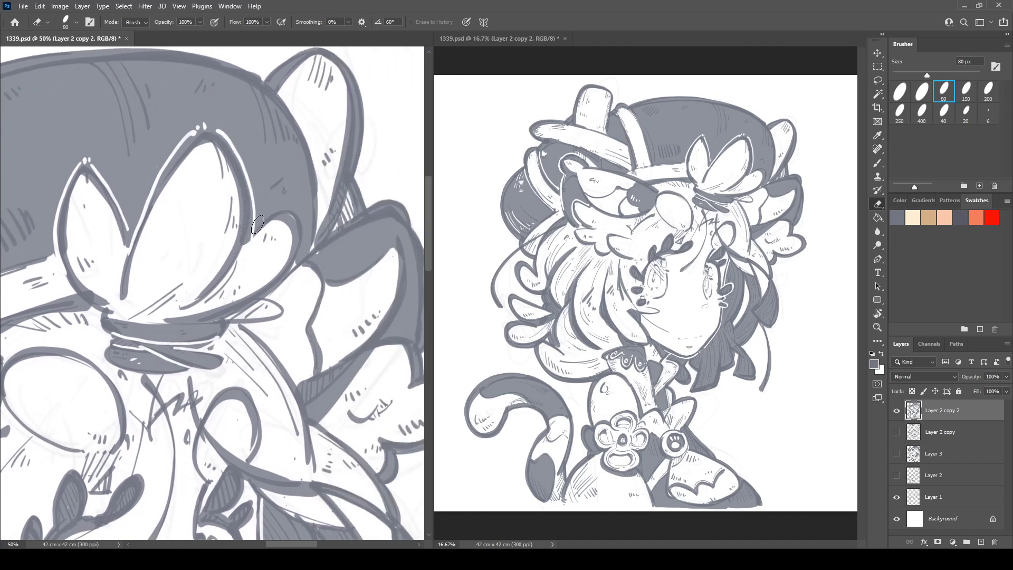
{"action": "mouse_move", "coordinate": [257, 225]}
{"action": "left_mouse_down"}
{"action": "mouse_move", "coordinate": [288, 204]}
{"action": "mouse_move", "coordinate": [280, 276]}
{"action": "mouse_move", "coordinate": [231, 234]}
{"action": "left_mouse_up"}
- Erase small white highlight dots and short hatching strokes into the dark areas of the ear beside the hat
{"action": "left_click", "coordinate": [251, 241]}
{"action": "left_click", "coordinate": [259, 236]}
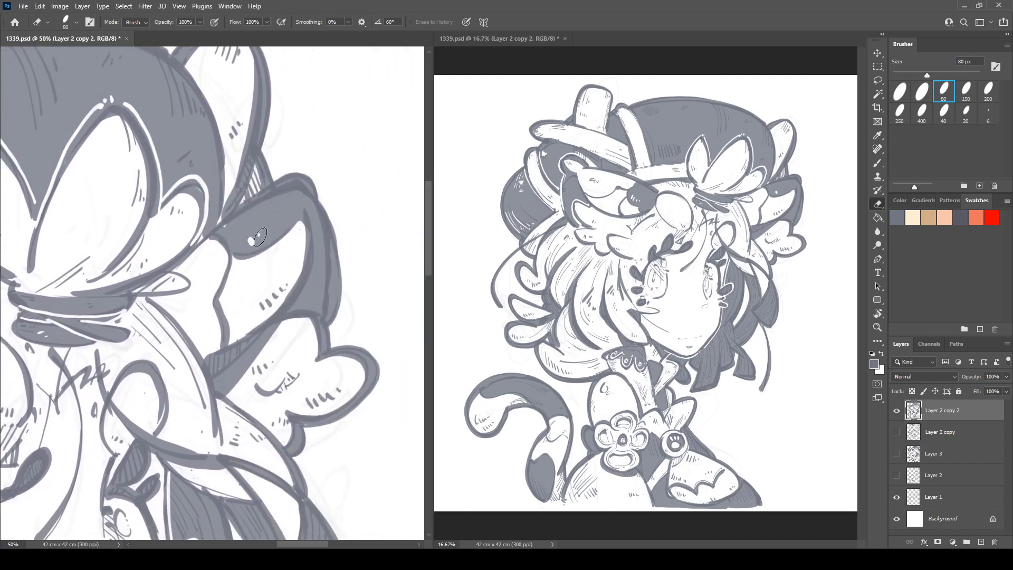
{"action": "left_click", "coordinate": [267, 236]}
{"action": "mouse_move", "coordinate": [291, 266]}
{"action": "left_mouse_down"}
{"action": "mouse_move", "coordinate": [310, 224]}
{"action": "mouse_move", "coordinate": [246, 214]}
{"action": "left_mouse_up"}
{"action": "mouse_move", "coordinate": [250, 249]}
{"action": "left_mouse_down"}
{"action": "mouse_move", "coordinate": [274, 218]}
{"action": "mouse_move", "coordinate": [275, 184]}
{"action": "left_mouse_up"}
{"action": "left_click_drag", "start_coordinate": [205, 248], "coordinate": [372, 127]}
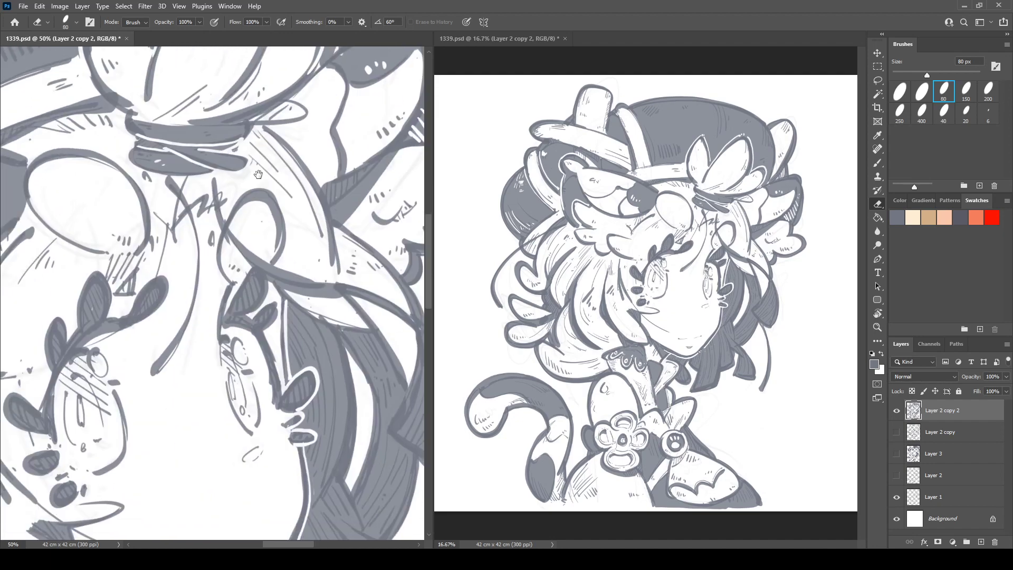
- Erase parallel white hatching lines into the dark patch beside the animal face's eye on the hat
{"action": "mouse_move", "coordinate": [32, 206]}
{"action": "left_mouse_down"}
{"action": "mouse_move", "coordinate": [288, 203]}
{"action": "mouse_move", "coordinate": [325, 237]}
{"action": "left_mouse_up"}
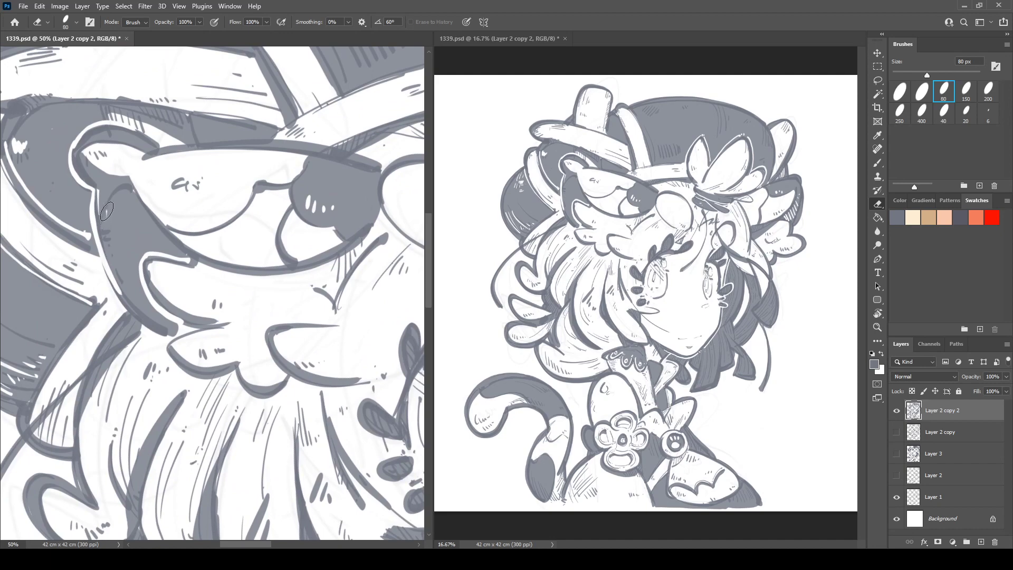
{"action": "mouse_move", "coordinate": [106, 211]}
{"action": "left_mouse_down"}
{"action": "mouse_move", "coordinate": [134, 273]}
{"action": "mouse_move", "coordinate": [117, 194]}
{"action": "mouse_move", "coordinate": [134, 248]}
{"action": "left_mouse_up"}
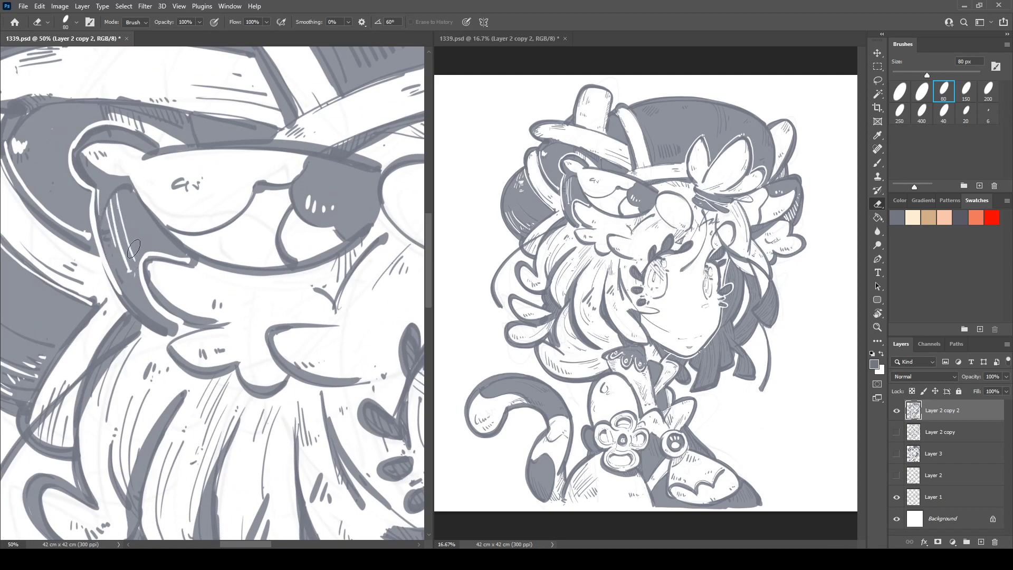
{"action": "mouse_move", "coordinate": [122, 188]}
{"action": "left_mouse_down"}
{"action": "mouse_move", "coordinate": [139, 246]}
{"action": "mouse_move", "coordinate": [152, 239]}
{"action": "left_mouse_up"}
{"action": "left_click_drag", "start_coordinate": [149, 216], "coordinate": [161, 238]}
{"action": "mouse_move", "coordinate": [248, 178]}
{"action": "left_mouse_down"}
{"action": "mouse_move", "coordinate": [185, 327]}
{"action": "mouse_move", "coordinate": [93, 410]}
{"action": "left_mouse_up"}
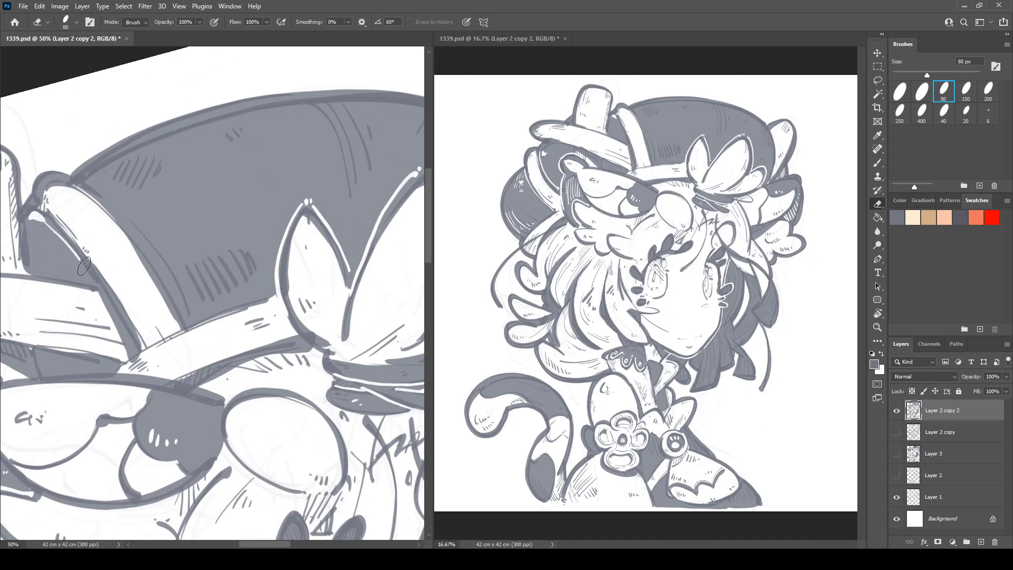
- Erase a white edge along the vertical hat strap and short hatching strokes in the dark gap behind it
{"action": "mouse_move", "coordinate": [78, 182]}
{"action": "left_mouse_down"}
{"action": "mouse_move", "coordinate": [103, 200]}
{"action": "mouse_move", "coordinate": [190, 320]}
{"action": "left_mouse_up"}
{"action": "mouse_move", "coordinate": [58, 347]}
{"action": "left_mouse_down"}
{"action": "mouse_move", "coordinate": [177, 289]}
{"action": "mouse_move", "coordinate": [164, 312]}
{"action": "left_mouse_up"}
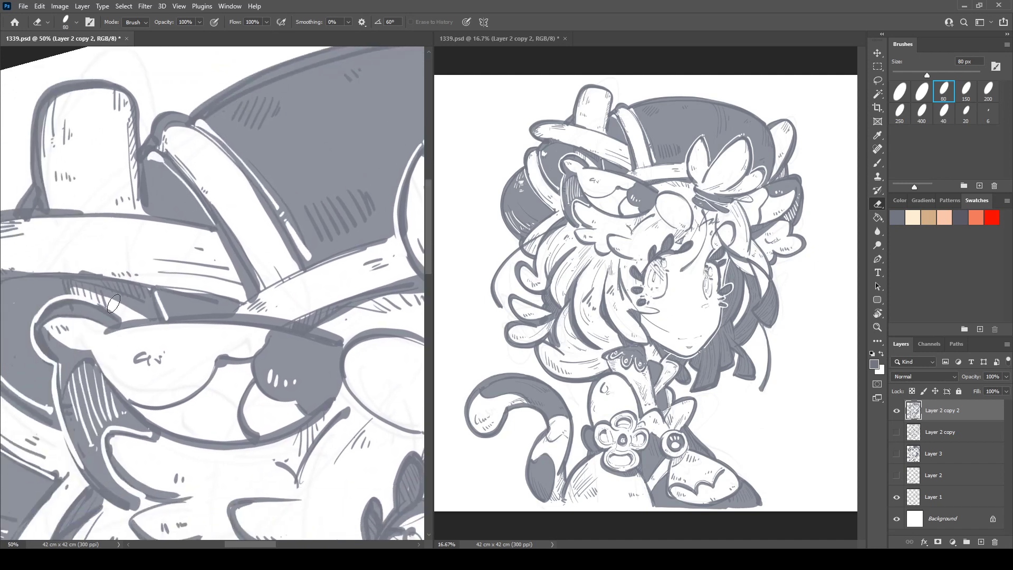
{"action": "left_click_drag", "start_coordinate": [64, 283], "coordinate": [67, 305]}
{"action": "left_click_drag", "start_coordinate": [144, 154], "coordinate": [154, 213]}
{"action": "left_click_drag", "start_coordinate": [155, 161], "coordinate": [150, 172]}
{"action": "left_click_drag", "start_coordinate": [159, 164], "coordinate": [153, 187]}
{"action": "left_click_drag", "start_coordinate": [167, 178], "coordinate": [162, 186]}
{"action": "left_click_drag", "start_coordinate": [223, 174], "coordinate": [104, 249]}
- Erase white hatching strokes on the dark crown, at its upper edge near the strap and just above the hat band
{"action": "left_click_drag", "start_coordinate": [115, 175], "coordinate": [103, 207]}
{"action": "mouse_move", "coordinate": [120, 180]}
{"action": "left_mouse_down"}
{"action": "mouse_move", "coordinate": [110, 207]}
{"action": "mouse_move", "coordinate": [116, 202]}
{"action": "left_mouse_up"}
{"action": "left_click_drag", "start_coordinate": [134, 186], "coordinate": [123, 208]}
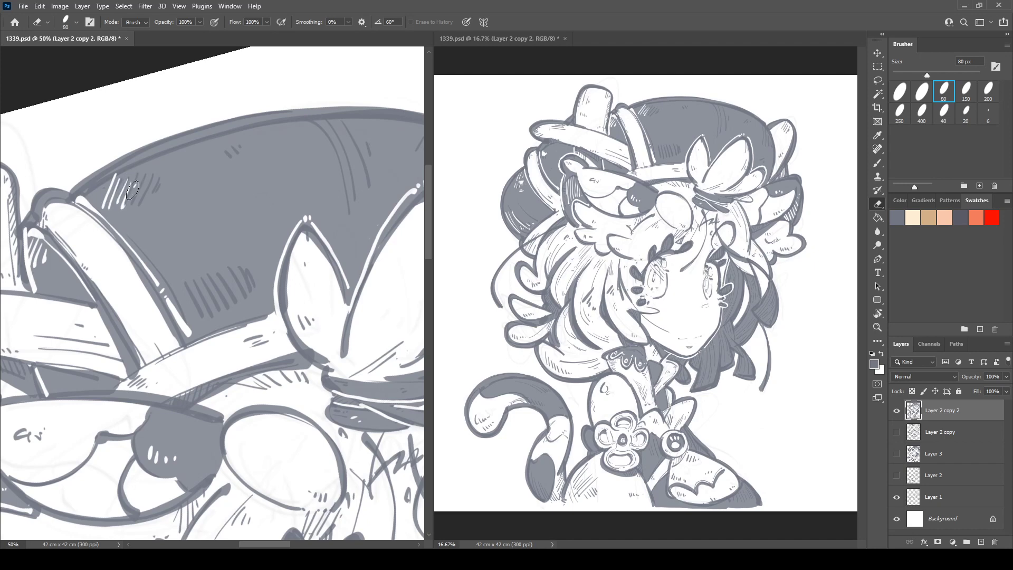
{"action": "mouse_move", "coordinate": [186, 281]}
{"action": "left_mouse_down"}
{"action": "mouse_move", "coordinate": [204, 318]}
{"action": "mouse_move", "coordinate": [212, 308]}
{"action": "left_mouse_up"}
{"action": "mouse_move", "coordinate": [211, 282]}
{"action": "left_mouse_down"}
{"action": "mouse_move", "coordinate": [222, 303]}
{"action": "mouse_move", "coordinate": [231, 295]}
{"action": "left_mouse_up"}
{"action": "left_click_drag", "start_coordinate": [229, 273], "coordinate": [254, 298]}
{"action": "left_click_drag", "start_coordinate": [248, 275], "coordinate": [257, 285]}
{"action": "left_click_drag", "start_coordinate": [324, 213], "coordinate": [127, 266]}
- Erase a row of short white highlight strokes down the far edge of the hat's dark crown
{"action": "left_click_drag", "start_coordinate": [278, 198], "coordinate": [295, 240]}
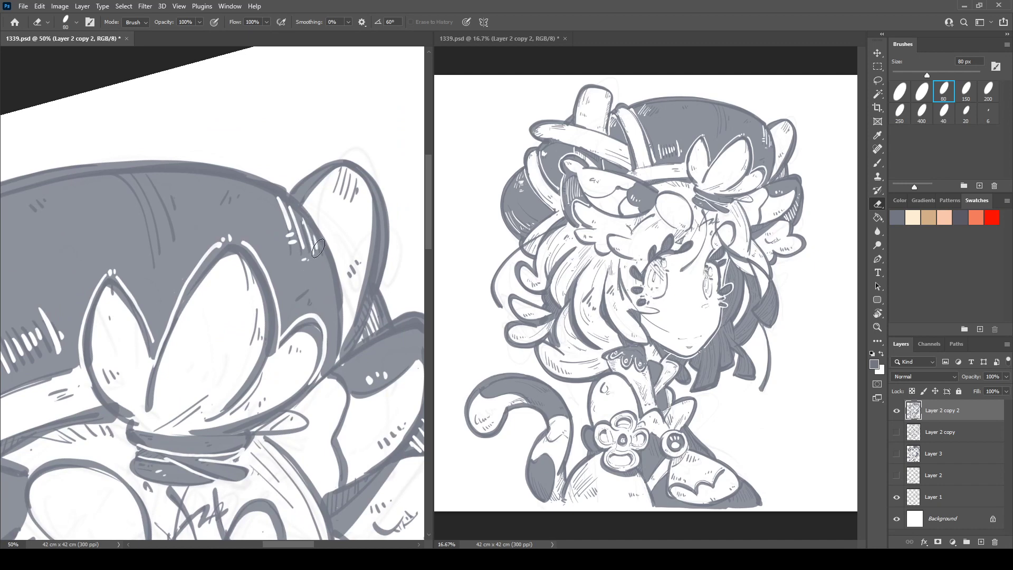
{"action": "mouse_move", "coordinate": [315, 281]}
{"action": "left_mouse_down"}
{"action": "mouse_move", "coordinate": [241, 228]}
{"action": "mouse_move", "coordinate": [256, 239]}
{"action": "left_mouse_up"}
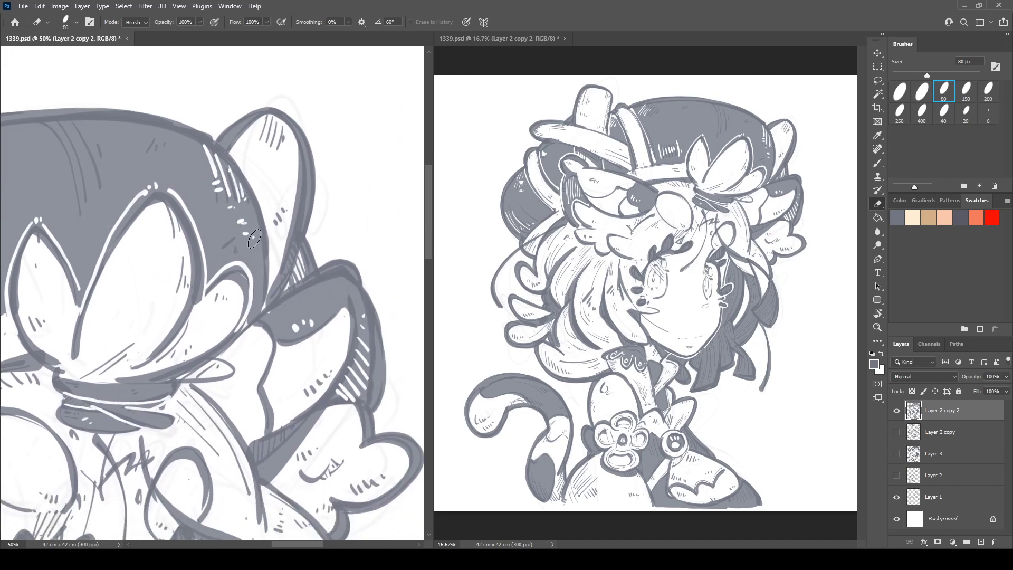
{"action": "left_click_drag", "start_coordinate": [251, 204], "coordinate": [255, 235]}
{"action": "left_click_drag", "start_coordinate": [258, 220], "coordinate": [262, 234]}
{"action": "left_click_drag", "start_coordinate": [186, 212], "coordinate": [344, 231]}
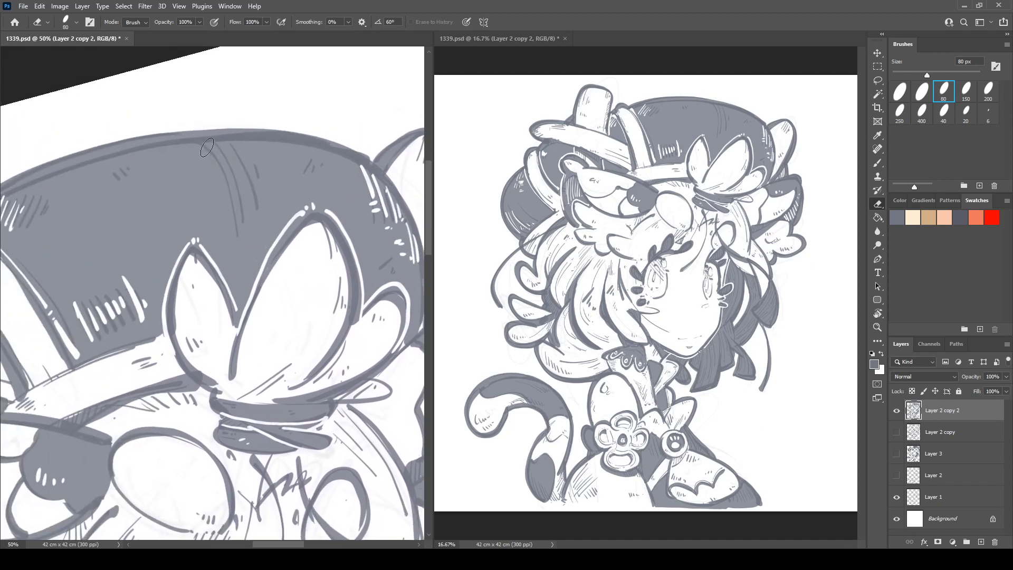
- Erase curved white fold lines and small highlight ticks near the top of the hat's dark crown
{"action": "mouse_move", "coordinate": [206, 144]}
{"action": "left_mouse_down"}
{"action": "mouse_move", "coordinate": [232, 204]}
{"action": "mouse_move", "coordinate": [244, 194]}
{"action": "mouse_move", "coordinate": [252, 220]}
{"action": "left_mouse_up"}
{"action": "left_click_drag", "start_coordinate": [252, 228], "coordinate": [254, 233]}
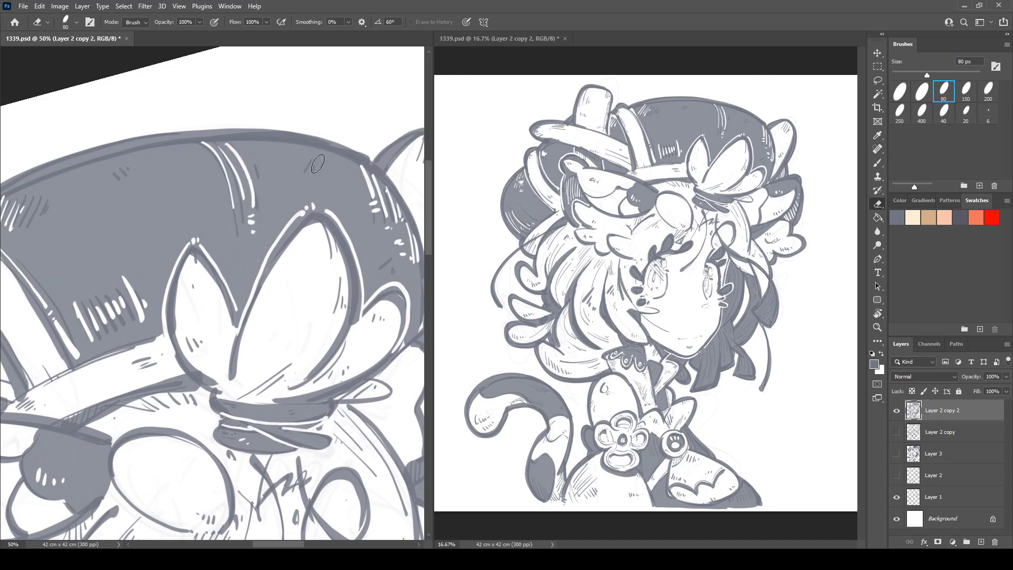
{"action": "left_click_drag", "start_coordinate": [307, 159], "coordinate": [302, 174]}
{"action": "left_click_drag", "start_coordinate": [314, 162], "coordinate": [316, 182]}
{"action": "left_click_drag", "start_coordinate": [338, 164], "coordinate": [340, 170]}
{"action": "left_click_drag", "start_coordinate": [346, 167], "coordinate": [343, 174]}
- Erase white hatching lines into the dark outermost hair lock on the far side, beneath the hat's ear
{"action": "left_click_drag", "start_coordinate": [90, 380], "coordinate": [321, 214]}
{"action": "key", "text": "r"}
{"action": "left_click_drag", "start_coordinate": [124, 221], "coordinate": [99, 301]}
{"action": "key", "text": "e"}
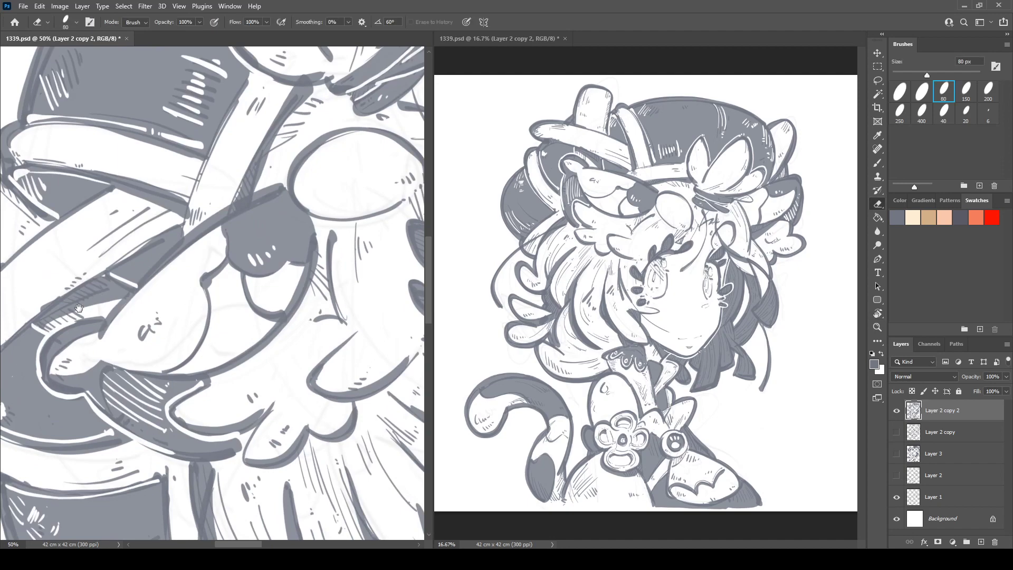
{"action": "scroll", "coordinate": [85, 296], "scroll_direction": "down", "scroll_amount": 3}
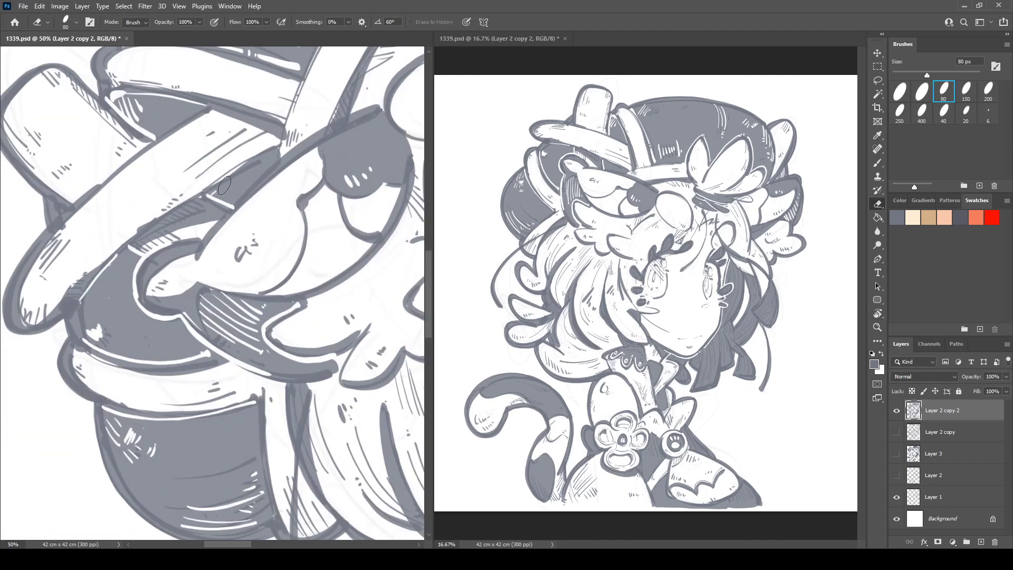
{"action": "key", "text": "r"}
{"action": "mouse_move", "coordinate": [236, 165]}
{"action": "left_mouse_down"}
{"action": "mouse_move", "coordinate": [285, 161]}
{"action": "mouse_move", "coordinate": [301, 173]}
{"action": "mouse_move", "coordinate": [253, 185]}
{"action": "left_mouse_up"}
{"action": "key", "text": "e"}
{"action": "mouse_move", "coordinate": [243, 136]}
{"action": "left_mouse_down"}
{"action": "mouse_move", "coordinate": [259, 204]}
{"action": "mouse_move", "coordinate": [244, 242]}
{"action": "mouse_move", "coordinate": [264, 211]}
{"action": "mouse_move", "coordinate": [264, 170]}
{"action": "mouse_move", "coordinate": [273, 204]}
{"action": "mouse_move", "coordinate": [254, 246]}
{"action": "mouse_move", "coordinate": [267, 251]}
{"action": "mouse_move", "coordinate": [280, 236]}
{"action": "mouse_move", "coordinate": [278, 253]}
{"action": "mouse_move", "coordinate": [290, 224]}
{"action": "left_mouse_up"}
- Erase long white strand lines through the dark middle locks of hair beside the far cheek
{"action": "mouse_move", "coordinate": [170, 155]}
{"action": "left_mouse_down"}
{"action": "mouse_move", "coordinate": [203, 177]}
{"action": "mouse_move", "coordinate": [198, 162]}
{"action": "mouse_move", "coordinate": [224, 218]}
{"action": "mouse_move", "coordinate": [204, 167]}
{"action": "mouse_move", "coordinate": [230, 196]}
{"action": "mouse_move", "coordinate": [221, 201]}
{"action": "mouse_move", "coordinate": [227, 341]}
{"action": "left_mouse_up"}
{"action": "left_click_drag", "start_coordinate": [219, 268], "coordinate": [208, 319]}
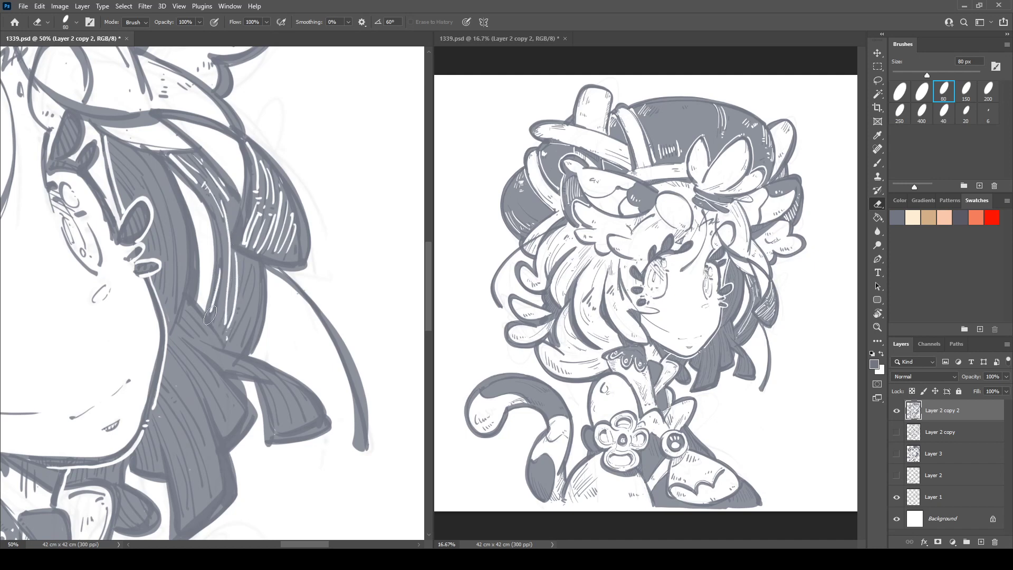
{"action": "mouse_move", "coordinate": [246, 267]}
{"action": "left_mouse_down"}
{"action": "mouse_move", "coordinate": [228, 346]}
{"action": "mouse_move", "coordinate": [250, 312]}
{"action": "left_mouse_up"}
{"action": "left_click_drag", "start_coordinate": [240, 339], "coordinate": [247, 329]}
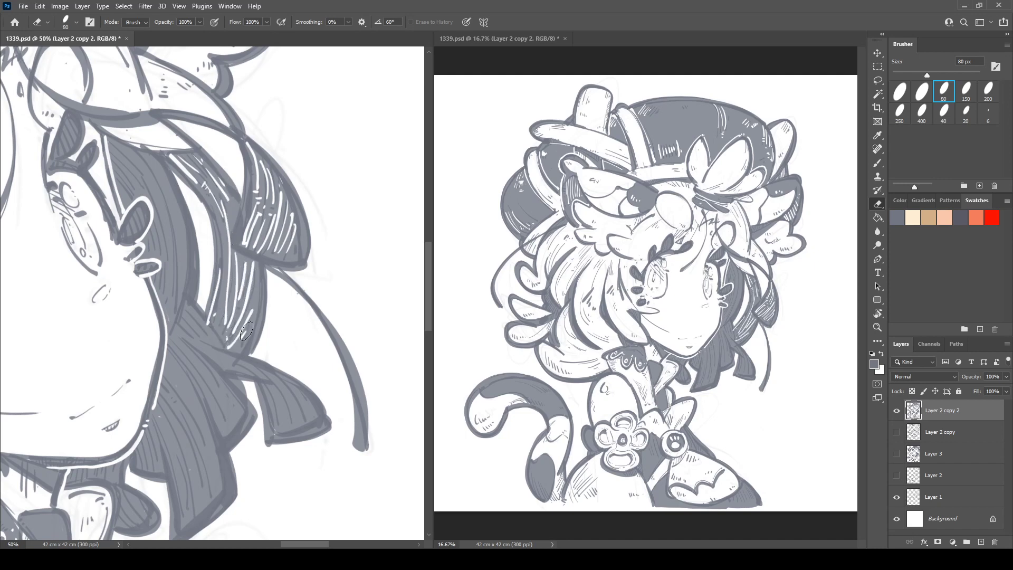
{"action": "left_click_drag", "start_coordinate": [185, 306], "coordinate": [203, 339]}
- Erase white strand lines into the dark hair directly behind the far eye's lashes and cheek
{"action": "key", "text": "r"}
{"action": "mouse_move", "coordinate": [116, 166]}
{"action": "left_mouse_down"}
{"action": "mouse_move", "coordinate": [142, 150]}
{"action": "mouse_move", "coordinate": [153, 176]}
{"action": "left_mouse_up"}
{"action": "mouse_move", "coordinate": [142, 134]}
{"action": "left_mouse_down"}
{"action": "mouse_move", "coordinate": [178, 181]}
{"action": "mouse_move", "coordinate": [188, 232]}
{"action": "mouse_move", "coordinate": [178, 192]}
{"action": "mouse_move", "coordinate": [172, 237]}
{"action": "left_mouse_up"}
{"action": "left_click_drag", "start_coordinate": [190, 170], "coordinate": [177, 281]}
{"action": "left_click_drag", "start_coordinate": [183, 244], "coordinate": [170, 286]}
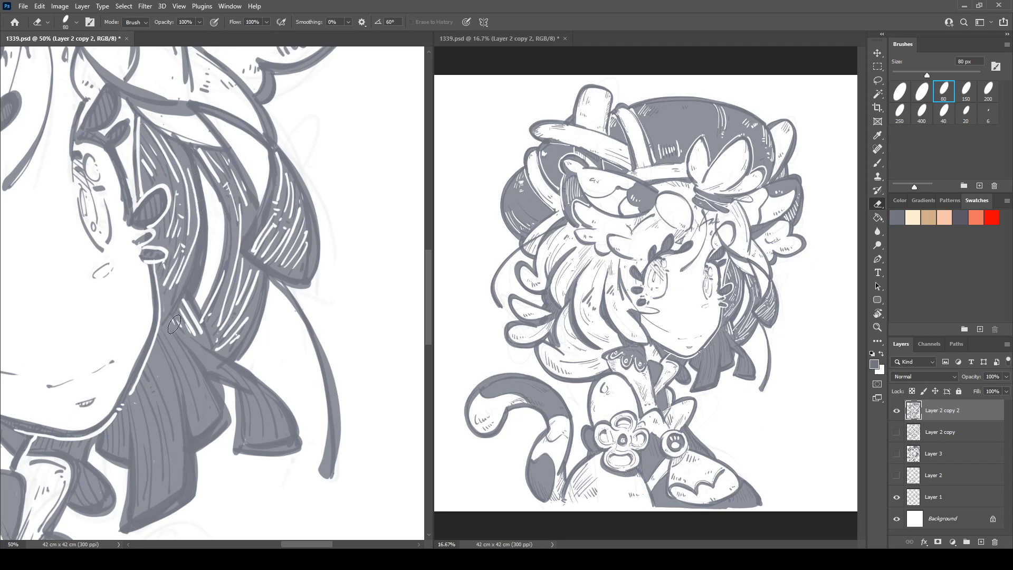
- Erase white contour and strand lines along the flared dark hair locks below the far cheek
{"action": "mouse_move", "coordinate": [174, 323]}
{"action": "left_mouse_down"}
{"action": "mouse_move", "coordinate": [261, 404]}
{"action": "mouse_move", "coordinate": [270, 418]}
{"action": "mouse_move", "coordinate": [257, 410]}
{"action": "mouse_move", "coordinate": [260, 440]}
{"action": "left_mouse_up"}
{"action": "mouse_move", "coordinate": [266, 419]}
{"action": "left_mouse_down"}
{"action": "mouse_move", "coordinate": [273, 438]}
{"action": "mouse_move", "coordinate": [281, 420]}
{"action": "left_mouse_up"}
{"action": "left_click_drag", "start_coordinate": [171, 329], "coordinate": [218, 421]}
{"action": "mouse_move", "coordinate": [191, 377]}
{"action": "left_mouse_down"}
{"action": "mouse_move", "coordinate": [206, 421]}
{"action": "mouse_move", "coordinate": [198, 436]}
{"action": "mouse_move", "coordinate": [190, 397]}
{"action": "left_mouse_up"}
{"action": "left_click", "coordinate": [189, 405]}
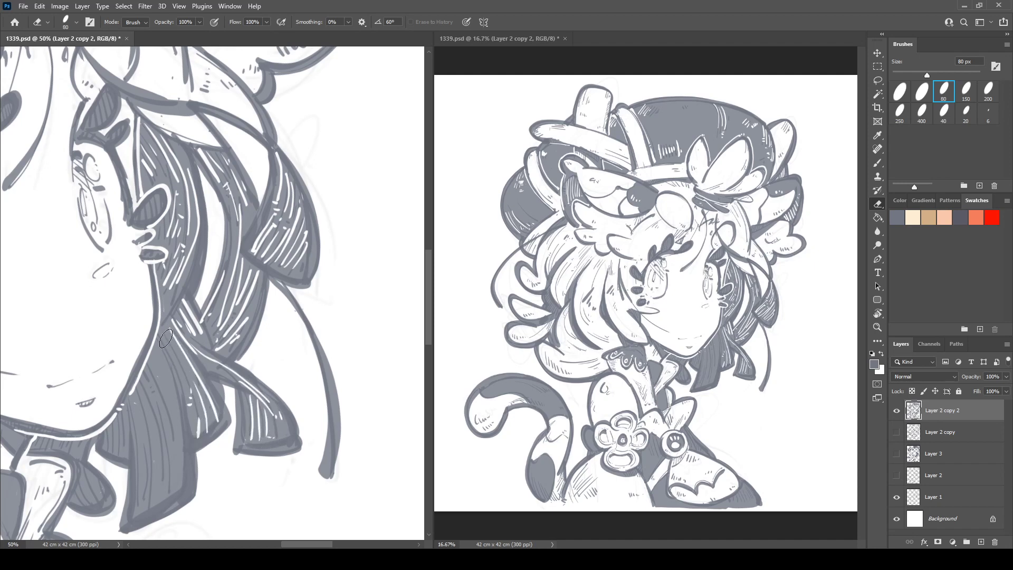
- Erase long white strand lines down the wide dark hair lock beneath the jaw
{"action": "left_click_drag", "start_coordinate": [164, 335], "coordinate": [185, 373]}
{"action": "mouse_move", "coordinate": [164, 349]}
{"action": "left_mouse_down"}
{"action": "mouse_move", "coordinate": [185, 375]}
{"action": "mouse_move", "coordinate": [175, 374]}
{"action": "mouse_move", "coordinate": [181, 480]}
{"action": "mouse_move", "coordinate": [184, 422]}
{"action": "mouse_move", "coordinate": [156, 508]}
{"action": "left_mouse_up"}
{"action": "left_click_drag", "start_coordinate": [171, 443], "coordinate": [154, 507]}
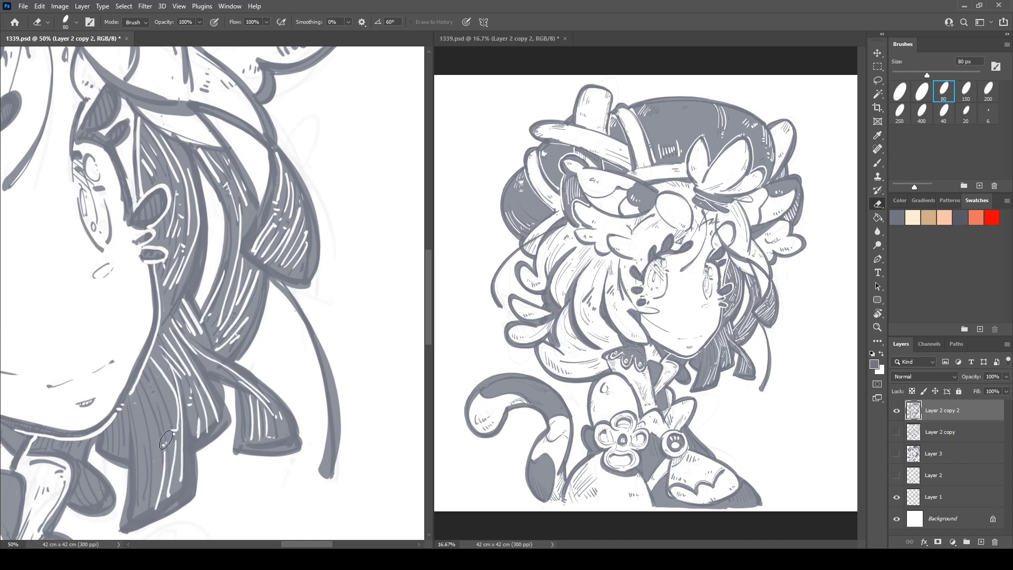
{"action": "mouse_move", "coordinate": [147, 384]}
{"action": "left_mouse_down"}
{"action": "mouse_move", "coordinate": [170, 425]}
{"action": "mouse_move", "coordinate": [162, 431]}
{"action": "mouse_move", "coordinate": [151, 418]}
{"action": "left_mouse_up"}
{"action": "mouse_move", "coordinate": [157, 465]}
{"action": "left_mouse_down"}
{"action": "mouse_move", "coordinate": [137, 513]}
{"action": "mouse_move", "coordinate": [150, 452]}
{"action": "mouse_move", "coordinate": [133, 410]}
{"action": "mouse_move", "coordinate": [142, 439]}
{"action": "left_mouse_up"}
- Erase white hatching in the small dark curl under the chin and short highlights on the dark collar pieces
{"action": "mouse_move", "coordinate": [130, 425]}
{"action": "left_mouse_down"}
{"action": "mouse_move", "coordinate": [145, 449]}
{"action": "mouse_move", "coordinate": [137, 465]}
{"action": "mouse_move", "coordinate": [257, 317]}
{"action": "mouse_move", "coordinate": [185, 303]}
{"action": "left_mouse_up"}
{"action": "mouse_move", "coordinate": [213, 349]}
{"action": "left_mouse_down"}
{"action": "mouse_move", "coordinate": [224, 369]}
{"action": "mouse_move", "coordinate": [252, 353]}
{"action": "left_mouse_up"}
{"action": "mouse_move", "coordinate": [173, 396]}
{"action": "left_mouse_down"}
{"action": "mouse_move", "coordinate": [291, 282]}
{"action": "mouse_move", "coordinate": [247, 315]}
{"action": "left_mouse_up"}
{"action": "left_click_drag", "start_coordinate": [226, 262], "coordinate": [230, 261]}
{"action": "left_click_drag", "start_coordinate": [228, 267], "coordinate": [232, 266]}
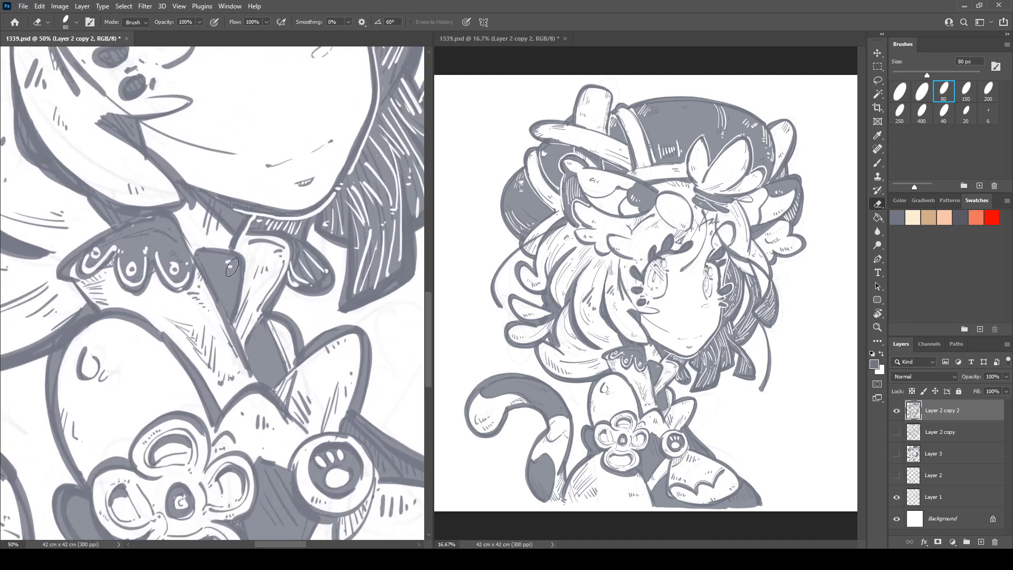
{"action": "left_click_drag", "start_coordinate": [253, 362], "coordinate": [194, 247]}
{"action": "left_click_drag", "start_coordinate": [203, 231], "coordinate": [200, 239]}
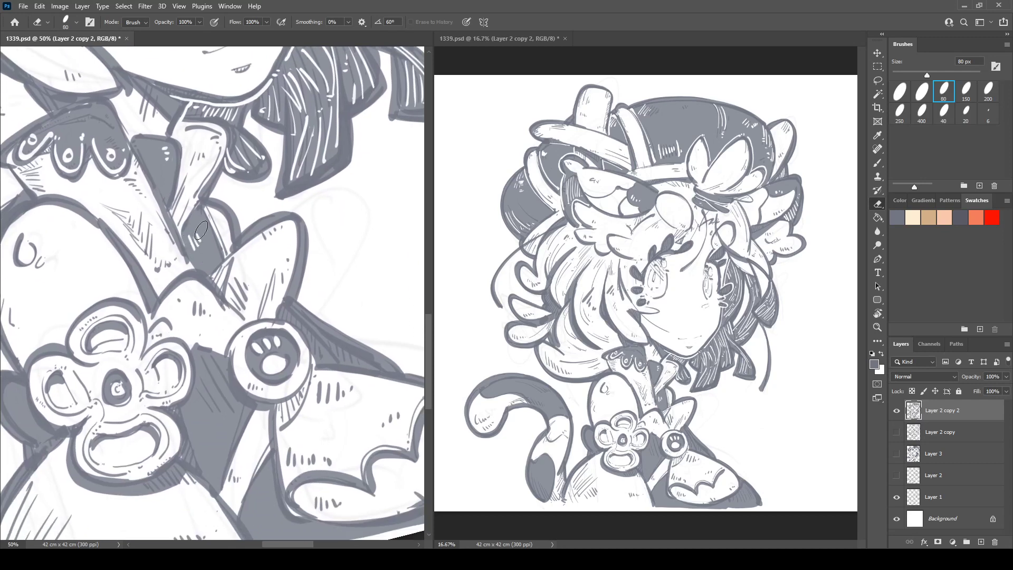
- Erase a white strap edge and decorative leaf and curl patterns into the dark clothing below the paw button
{"action": "mouse_move", "coordinate": [210, 336]}
{"action": "left_mouse_down"}
{"action": "mouse_move", "coordinate": [270, 219]}
{"action": "mouse_move", "coordinate": [287, 263]}
{"action": "left_mouse_up"}
{"action": "left_click_drag", "start_coordinate": [265, 242], "coordinate": [271, 248]}
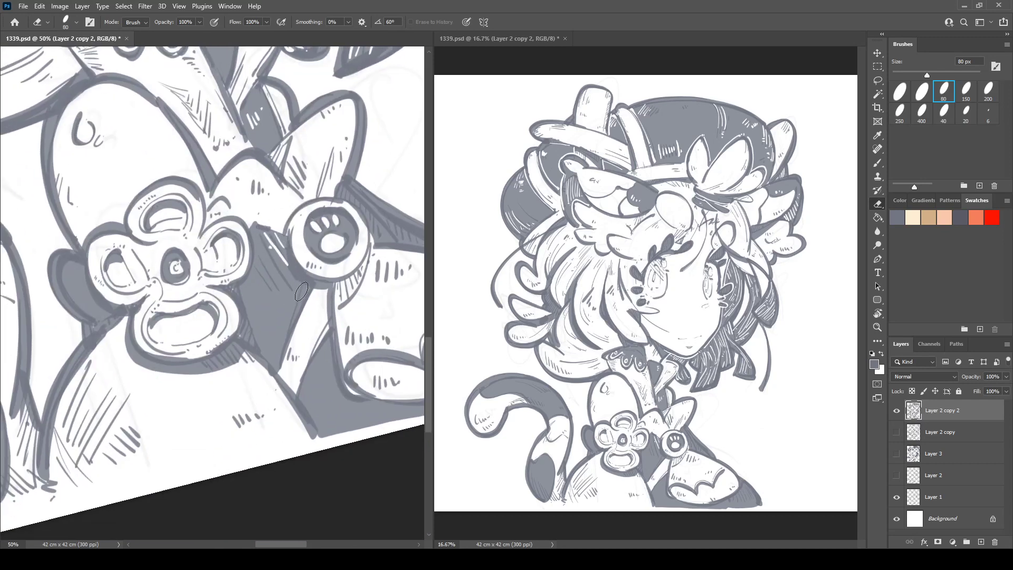
{"action": "mouse_move", "coordinate": [301, 291]}
{"action": "left_mouse_down"}
{"action": "mouse_move", "coordinate": [273, 376]}
{"action": "mouse_move", "coordinate": [304, 404]}
{"action": "mouse_move", "coordinate": [326, 339]}
{"action": "left_mouse_up"}
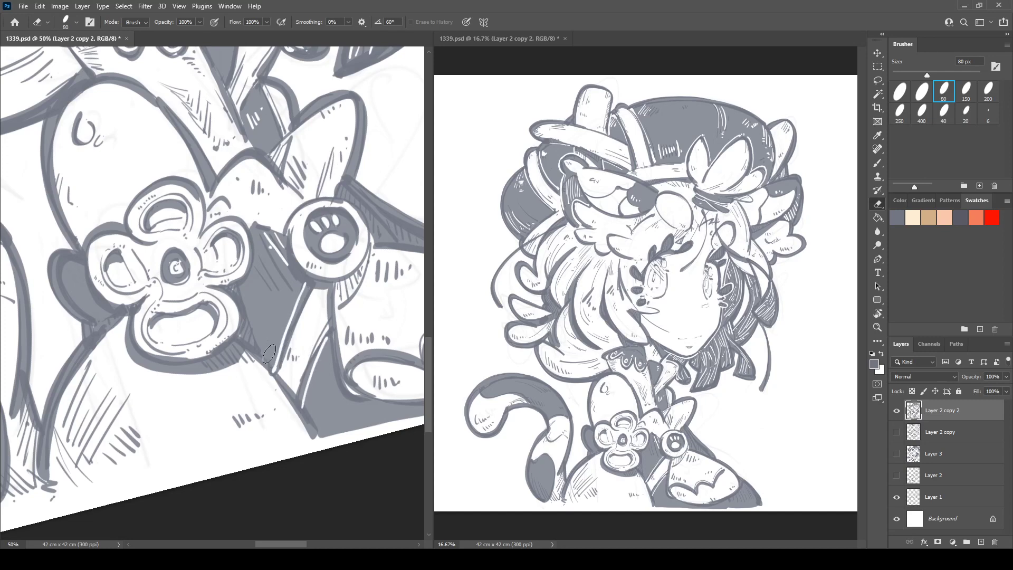
{"action": "mouse_move", "coordinate": [269, 354]}
{"action": "left_mouse_down"}
{"action": "mouse_move", "coordinate": [275, 314]}
{"action": "mouse_move", "coordinate": [305, 276]}
{"action": "left_mouse_up"}
{"action": "mouse_move", "coordinate": [308, 406]}
{"action": "left_mouse_down"}
{"action": "mouse_move", "coordinate": [323, 370]}
{"action": "mouse_move", "coordinate": [331, 369]}
{"action": "mouse_move", "coordinate": [326, 426]}
{"action": "mouse_move", "coordinate": [332, 398]}
{"action": "left_mouse_up"}
{"action": "left_click", "coordinate": [338, 403]}
{"action": "left_click", "coordinate": [338, 410]}
{"action": "left_click", "coordinate": [336, 412]}
- Erase short white highlight strokes on the dark lobe beside the flower ornament
{"action": "mouse_move", "coordinate": [375, 342]}
{"action": "left_mouse_down"}
{"action": "mouse_move", "coordinate": [255, 418]}
{"action": "mouse_move", "coordinate": [183, 425]}
{"action": "mouse_move", "coordinate": [572, 364]}
{"action": "mouse_move", "coordinate": [582, 383]}
{"action": "left_mouse_up"}
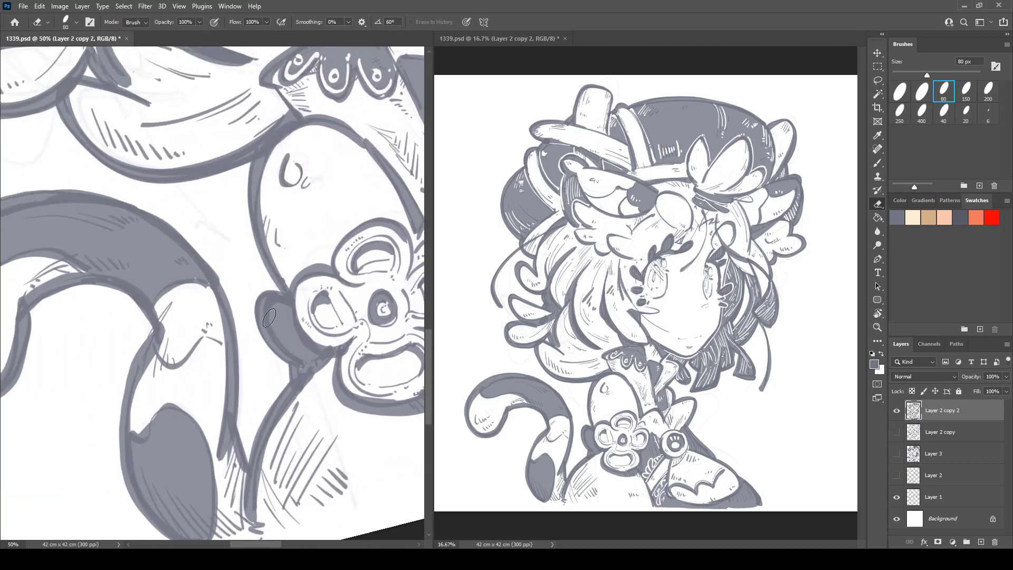
{"action": "left_click_drag", "start_coordinate": [273, 316], "coordinate": [277, 322]}
{"action": "left_click_drag", "start_coordinate": [279, 311], "coordinate": [283, 324]}
- Erase white highlight lines and short hatching strokes along the dark markings of the tail
{"action": "left_click_drag", "start_coordinate": [207, 319], "coordinate": [295, 335]}
{"action": "left_click_drag", "start_coordinate": [176, 273], "coordinate": [181, 282]}
{"action": "left_click_drag", "start_coordinate": [183, 274], "coordinate": [187, 281]}
{"action": "left_click_drag", "start_coordinate": [191, 275], "coordinate": [210, 279]}
{"action": "mouse_move", "coordinate": [133, 231]}
{"action": "left_mouse_down"}
{"action": "mouse_move", "coordinate": [209, 247]}
{"action": "mouse_move", "coordinate": [224, 232]}
{"action": "left_mouse_up"}
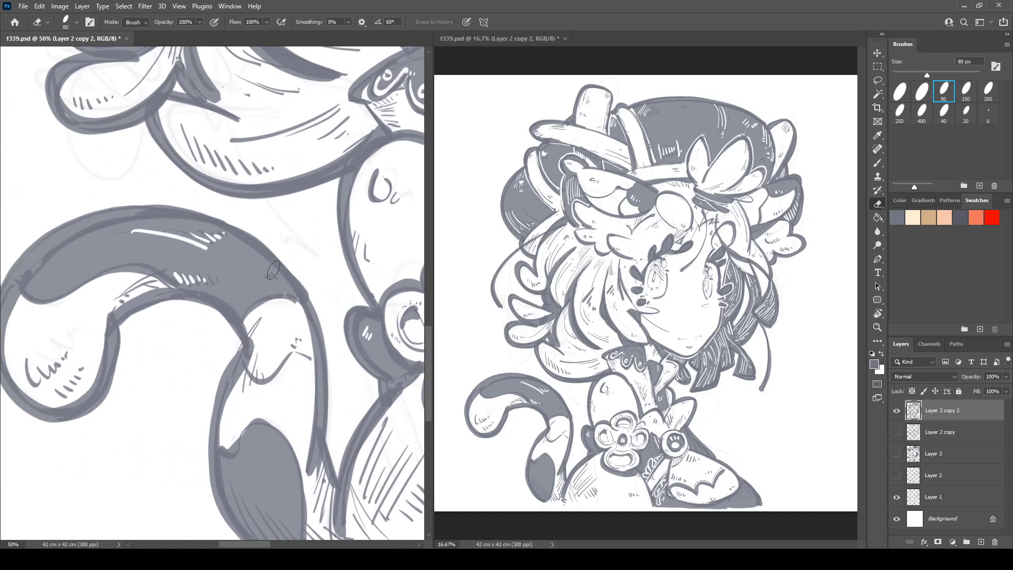
{"action": "left_click_drag", "start_coordinate": [272, 272], "coordinate": [277, 279]}
{"action": "left_click_drag", "start_coordinate": [277, 270], "coordinate": [281, 278]}
{"action": "left_click_drag", "start_coordinate": [269, 406], "coordinate": [258, 276]}
{"action": "left_click_drag", "start_coordinate": [227, 185], "coordinate": [280, 163]}
{"action": "left_click_drag", "start_coordinate": [221, 355], "coordinate": [238, 415]}
{"action": "mouse_move", "coordinate": [232, 368]}
{"action": "left_mouse_down"}
{"action": "mouse_move", "coordinate": [250, 417]}
{"action": "mouse_move", "coordinate": [261, 420]}
{"action": "mouse_move", "coordinate": [281, 393]}
{"action": "left_mouse_up"}
- Erase short white hatch marks into the dark lower corner of the garment beside the scalloped sleeve
{"action": "left_click_drag", "start_coordinate": [265, 245], "coordinate": [236, 493]}
{"action": "left_click_drag", "start_coordinate": [238, 184], "coordinate": [164, 332]}
{"action": "key", "text": "r"}
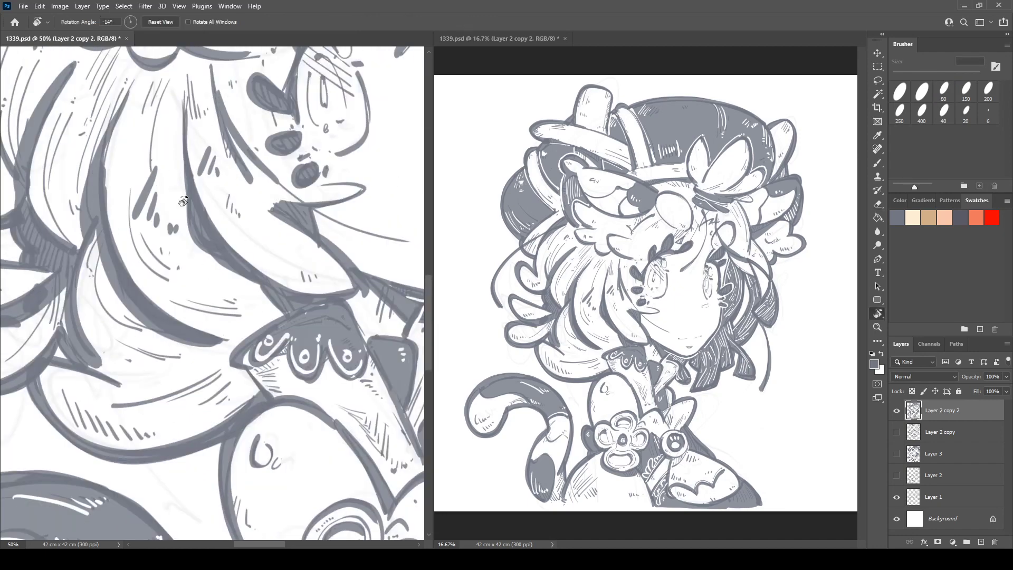
{"action": "left_click_drag", "start_coordinate": [200, 131], "coordinate": [231, 135]}
{"action": "left_click_drag", "start_coordinate": [242, 105], "coordinate": [164, 319]}
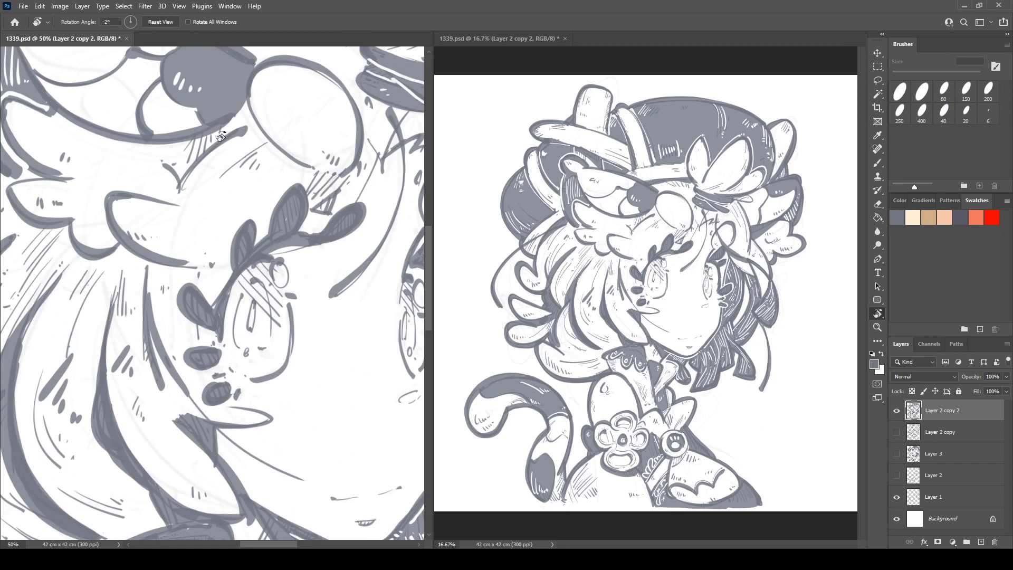
{"action": "mouse_move", "coordinate": [336, 460]}
{"action": "left_mouse_down"}
{"action": "mouse_move", "coordinate": [123, 277]}
{"action": "mouse_move", "coordinate": [129, 204]}
{"action": "left_mouse_up"}
{"action": "left_click_drag", "start_coordinate": [192, 441], "coordinate": [319, 109]}
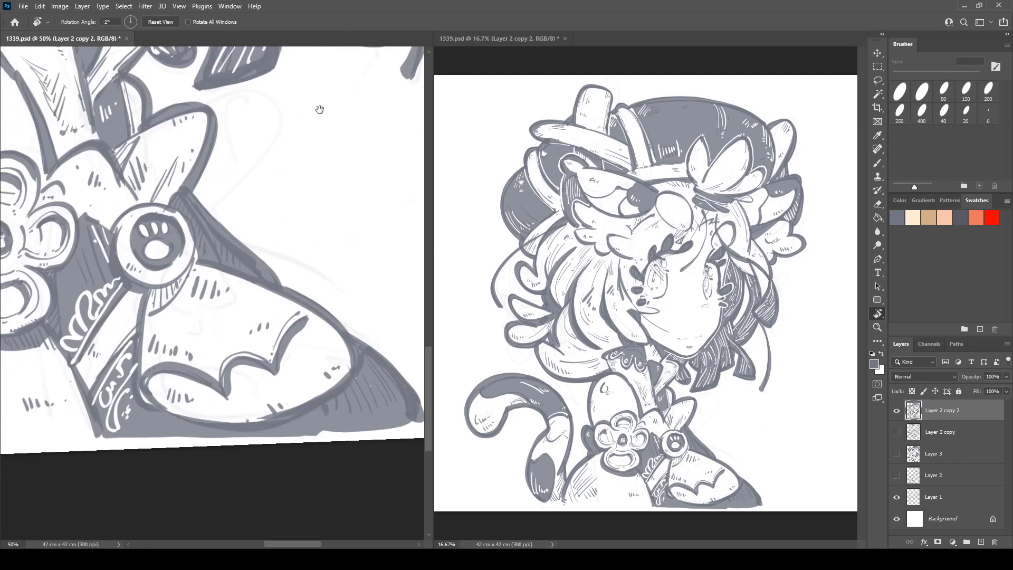
{"action": "key", "text": "e"}
{"action": "left_click_drag", "start_coordinate": [361, 402], "coordinate": [369, 413]}
{"action": "mouse_move", "coordinate": [366, 395]}
{"action": "left_mouse_down"}
{"action": "mouse_move", "coordinate": [375, 410]}
{"action": "mouse_move", "coordinate": [387, 402]}
{"action": "left_mouse_up"}
{"action": "left_click_drag", "start_coordinate": [387, 397], "coordinate": [397, 405]}
- Duplicate the Layer 2 copy 2 layer, and hide and select the original beneath the copy
{"action": "left_click_drag", "start_coordinate": [263, 244], "coordinate": [326, 341]}
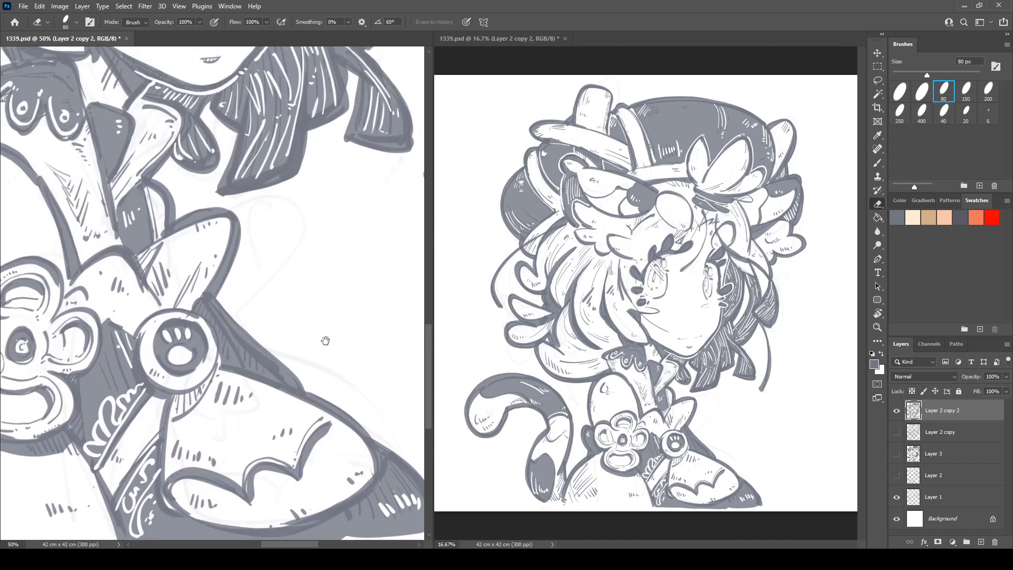
{"action": "left_click_drag", "start_coordinate": [320, 174], "coordinate": [358, 496]}
{"action": "key", "text": "r"}
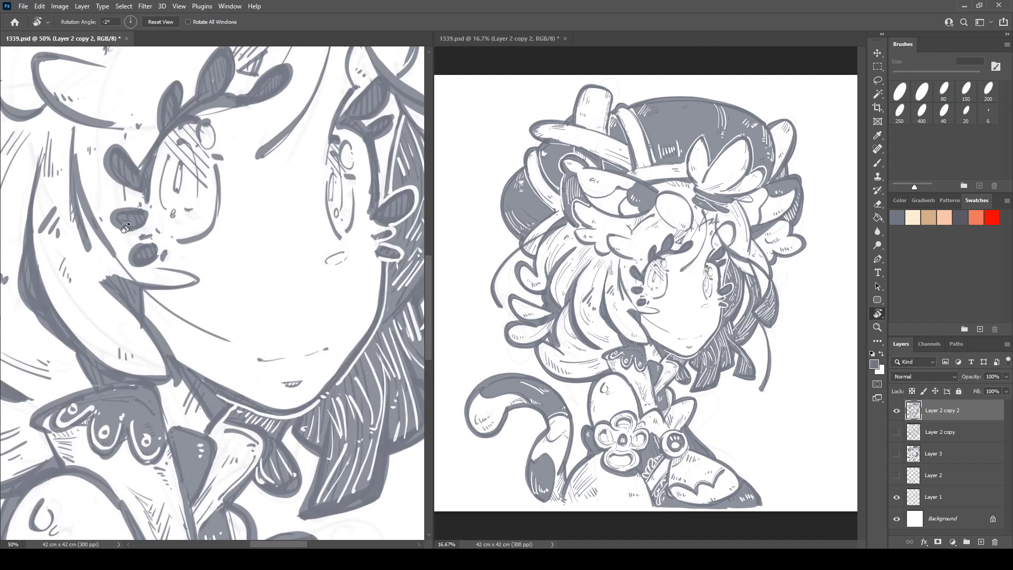
{"action": "left_click", "coordinate": [159, 22]}
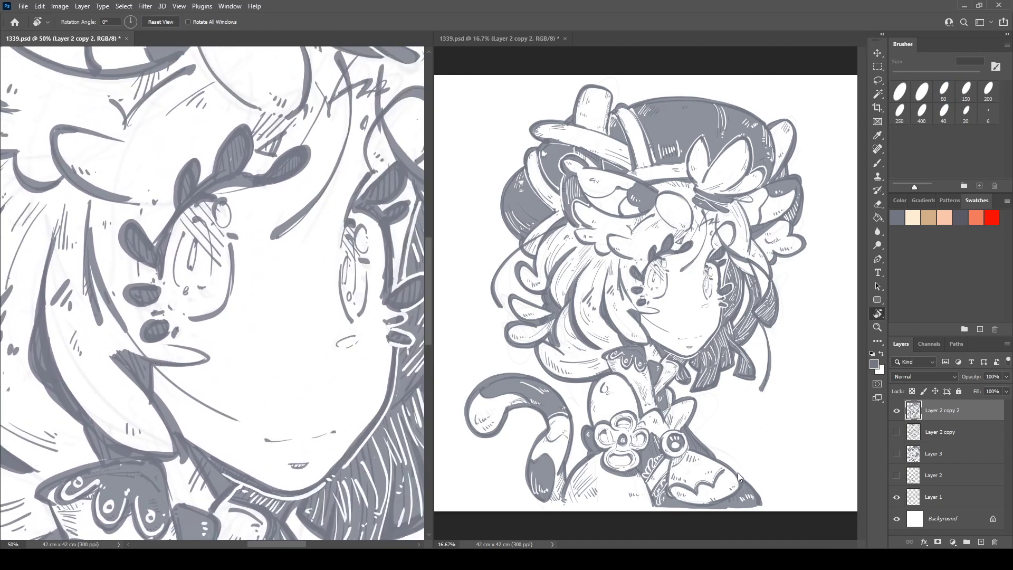
{"action": "left_click_drag", "start_coordinate": [345, 416], "coordinate": [343, 333]}
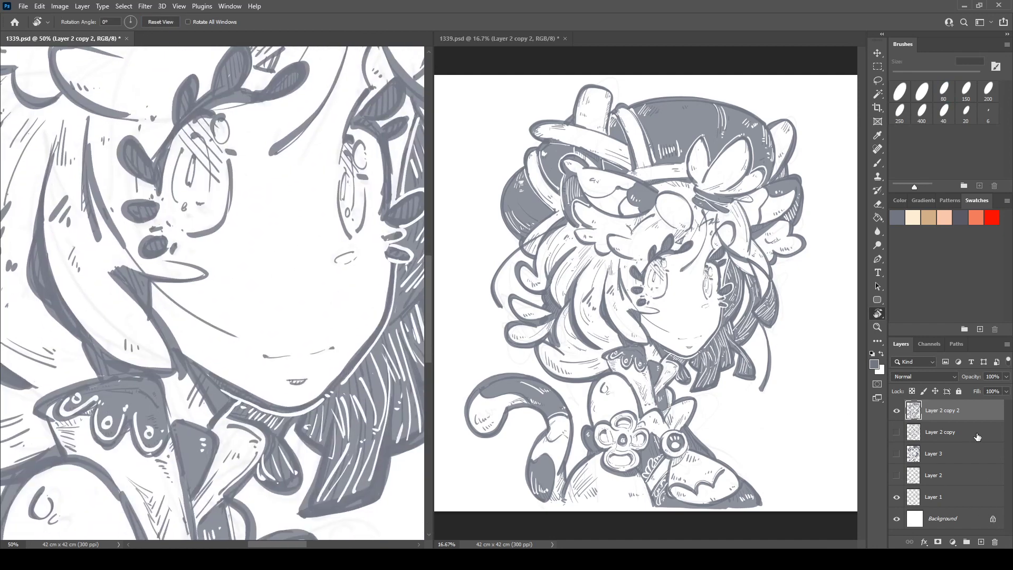
{"action": "key", "text": "ctrl+j"}
{"action": "left_click", "coordinate": [897, 432]}
{"action": "left_click", "coordinate": [960, 431]}
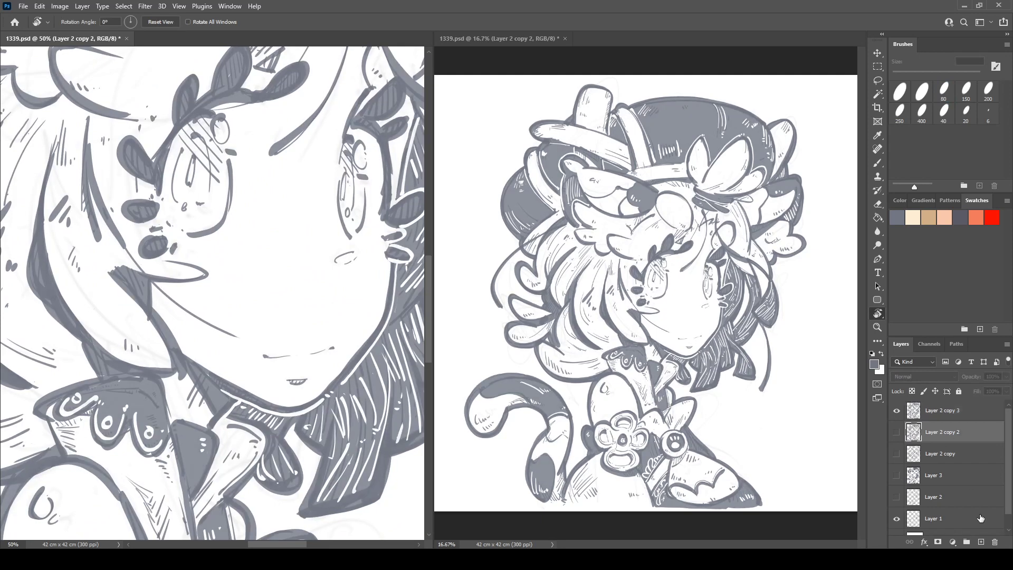
- Place the five-colour palette on a new layer above the line art, beside the larger eye, and enlarge it
{"action": "left_click", "coordinate": [981, 541]}
{"action": "key", "text": "b"}
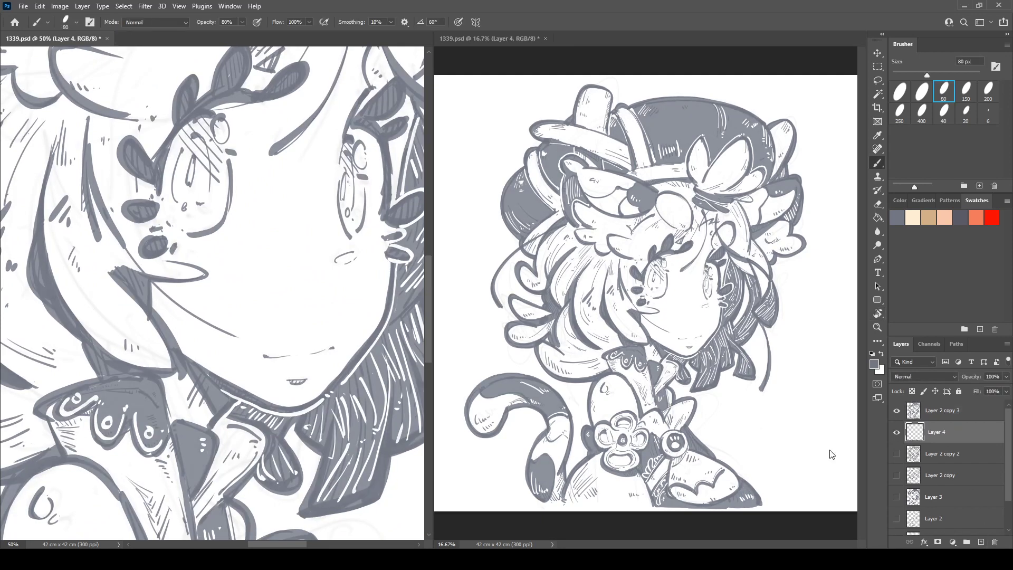
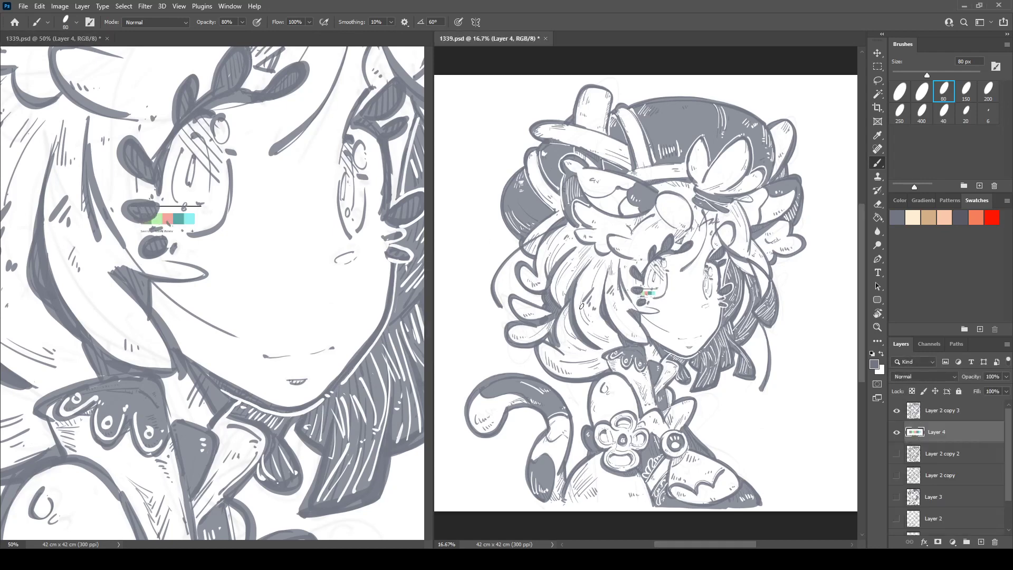
{"action": "key", "text": "v"}
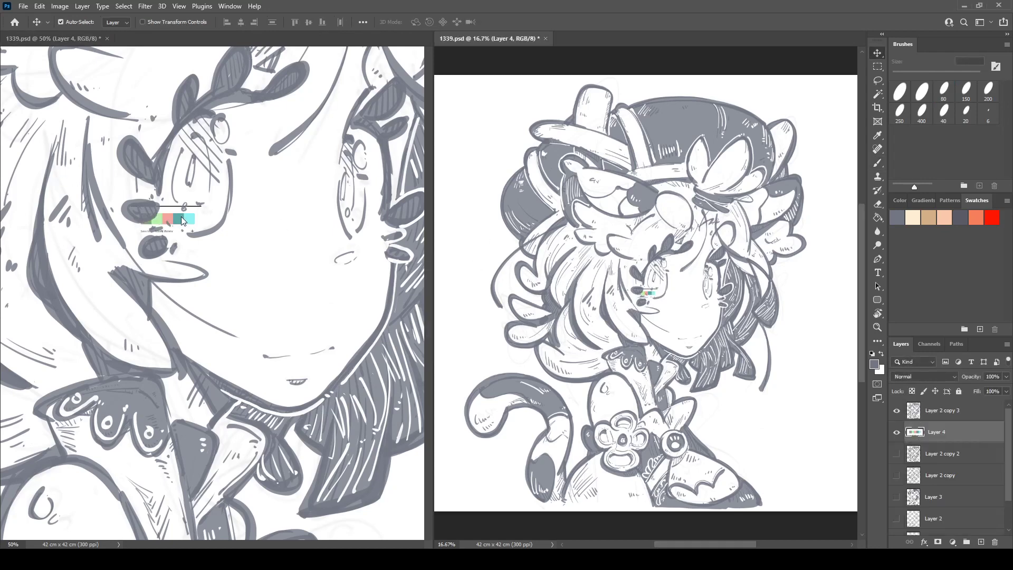
{"action": "left_click_drag", "start_coordinate": [181, 216], "coordinate": [110, 140]}
{"action": "left_click_drag", "start_coordinate": [923, 433], "coordinate": [920, 407]}
{"action": "key", "text": "ctrl+t"}
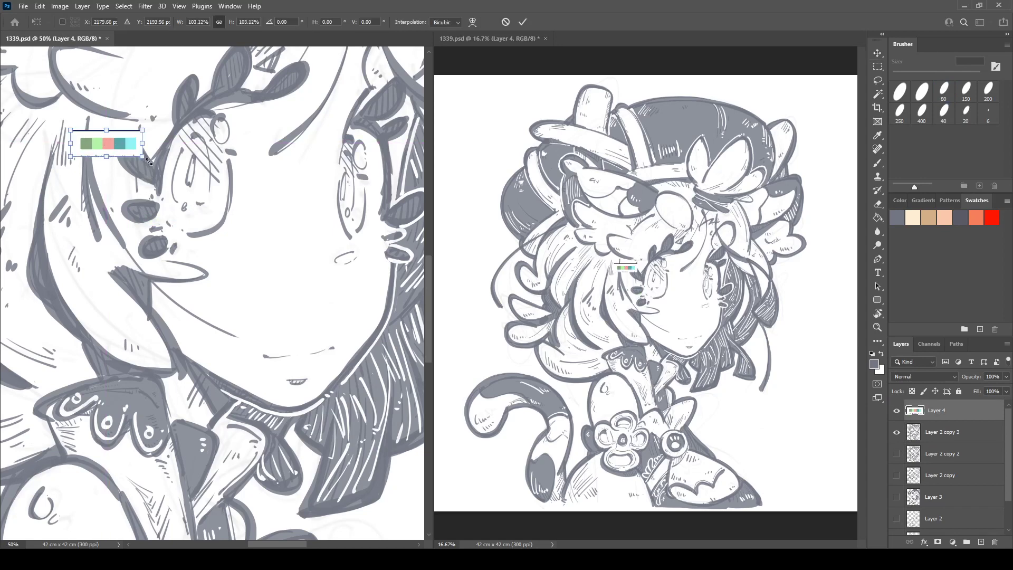
{"action": "left_click_drag", "start_coordinate": [140, 157], "coordinate": [121, 141]}
{"action": "key", "text": "Return"}
- Adjust the palette swatches to slightly lighter, brighter colours
{"action": "key", "text": "i"}
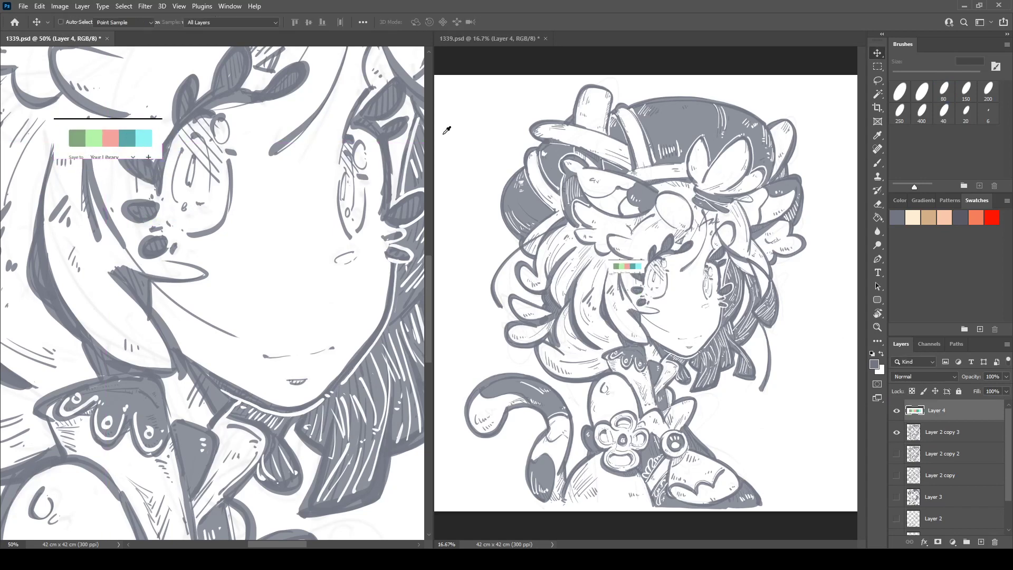
{"action": "left_click_drag", "start_coordinate": [849, 402], "coordinate": [849, 415]}
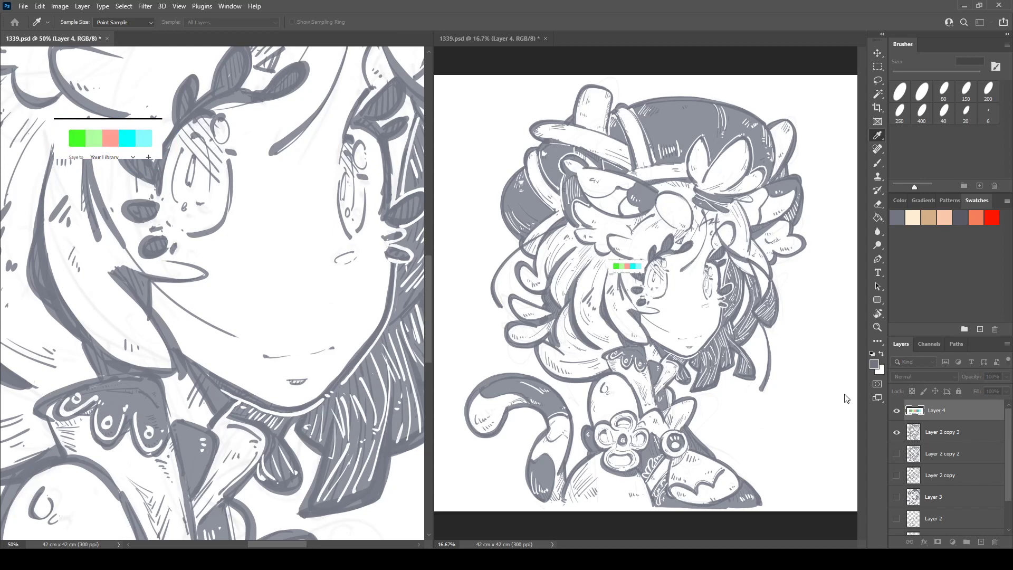
{"action": "left_click_drag", "start_coordinate": [844, 399], "coordinate": [844, 401]}
{"action": "key", "text": "v"}
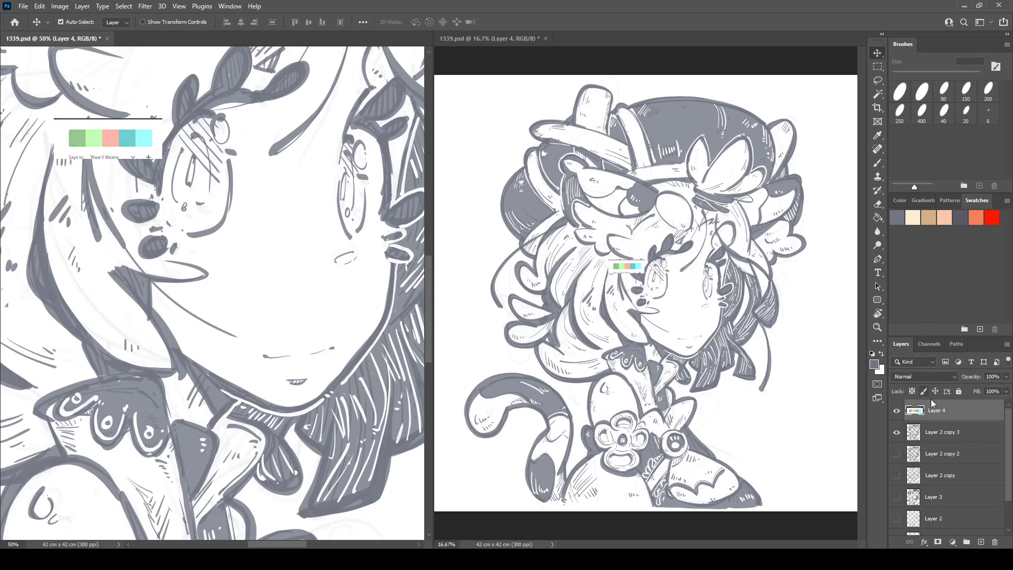
- Add a new painting layer directly beneath the Layer 2 copy 3 line art
{"action": "left_click", "coordinate": [942, 458]}
{"action": "left_click", "coordinate": [980, 541]}
{"action": "key", "text": "b"}
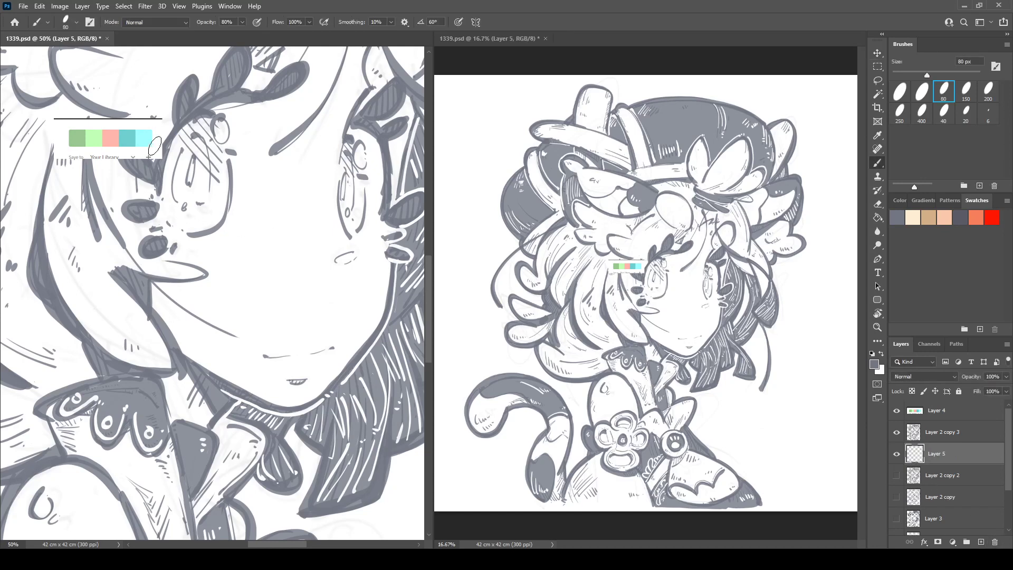
- Fill both irises with the palette's pink using a 150 px brush at 100% opacity
{"action": "left_click", "coordinate": [116, 138], "text": "alt"}
{"action": "key", "text": "bracketright"}
{"action": "key", "text": "bracketright"}
{"action": "key", "text": "bracketright"}
{"action": "key", "text": "bracketright"}
{"action": "mouse_move", "coordinate": [197, 119]}
{"action": "left_mouse_down"}
{"action": "mouse_move", "coordinate": [176, 151]}
{"action": "mouse_move", "coordinate": [178, 228]}
{"action": "left_mouse_up"}
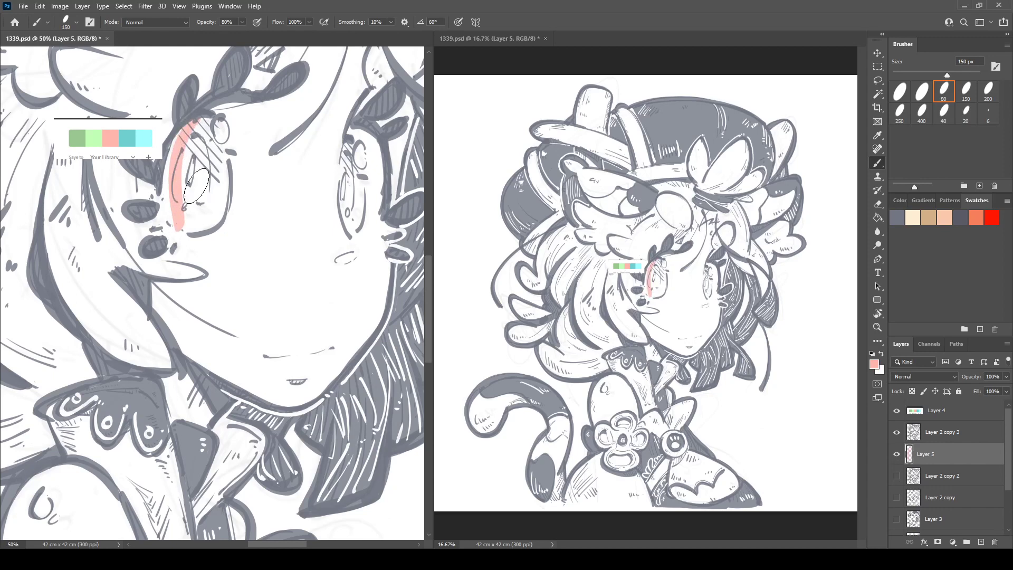
{"action": "key", "text": "0"}
{"action": "left_click_drag", "start_coordinate": [196, 122], "coordinate": [172, 224]}
{"action": "mouse_move", "coordinate": [177, 142]}
{"action": "left_mouse_down"}
{"action": "mouse_move", "coordinate": [181, 214]}
{"action": "mouse_move", "coordinate": [178, 131]}
{"action": "mouse_move", "coordinate": [190, 125]}
{"action": "mouse_move", "coordinate": [218, 149]}
{"action": "mouse_move", "coordinate": [221, 176]}
{"action": "mouse_move", "coordinate": [205, 140]}
{"action": "mouse_move", "coordinate": [195, 143]}
{"action": "mouse_move", "coordinate": [209, 185]}
{"action": "mouse_move", "coordinate": [185, 225]}
{"action": "mouse_move", "coordinate": [178, 219]}
{"action": "mouse_move", "coordinate": [216, 208]}
{"action": "left_mouse_up"}
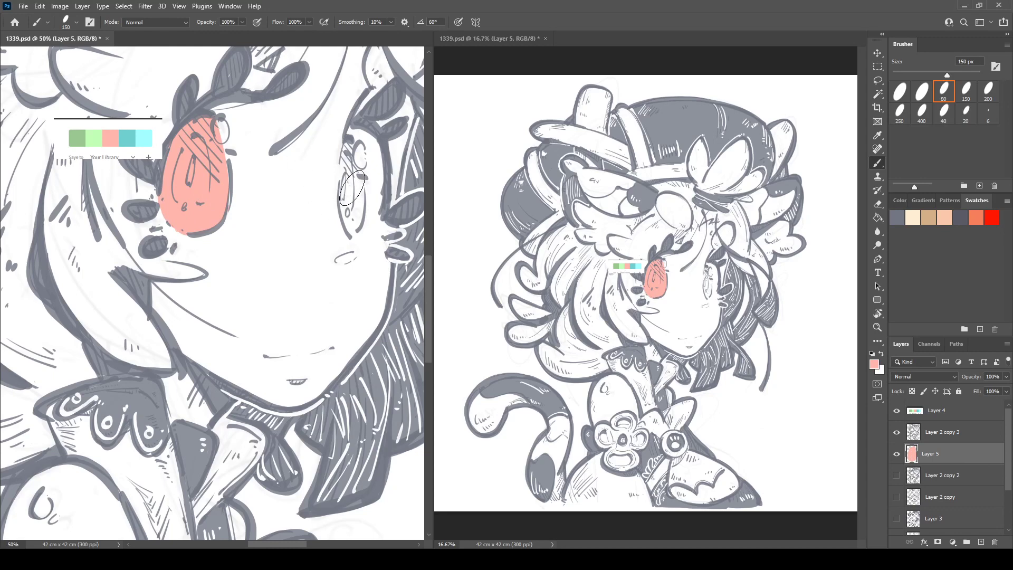
{"action": "mouse_move", "coordinate": [346, 145]}
{"action": "left_mouse_down"}
{"action": "mouse_move", "coordinate": [345, 208]}
{"action": "mouse_move", "coordinate": [353, 151]}
{"action": "mouse_move", "coordinate": [351, 227]}
{"action": "left_mouse_up"}
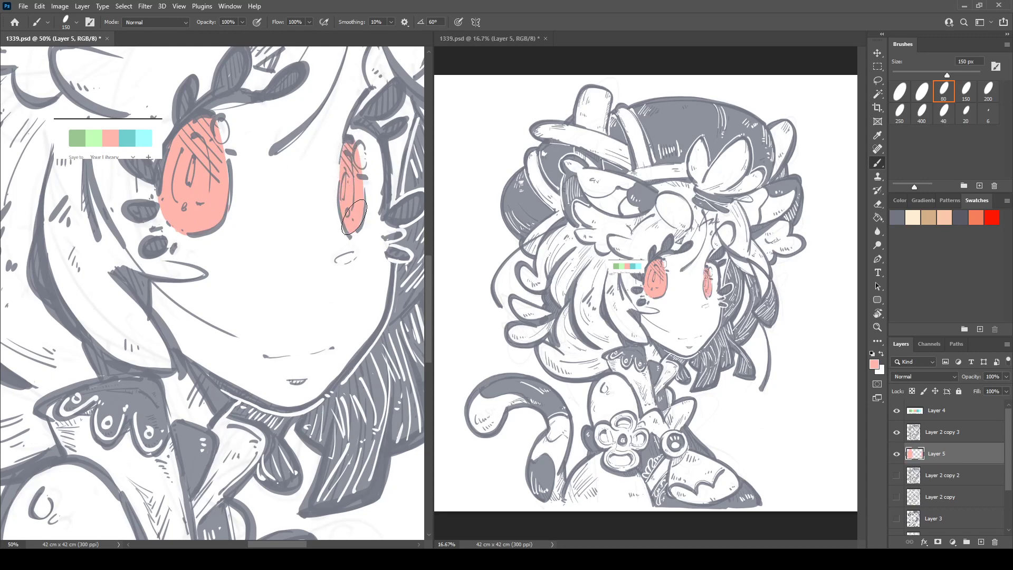
- Paint the upper half of both irises in the palette's darker green
{"action": "key", "text": "e"}
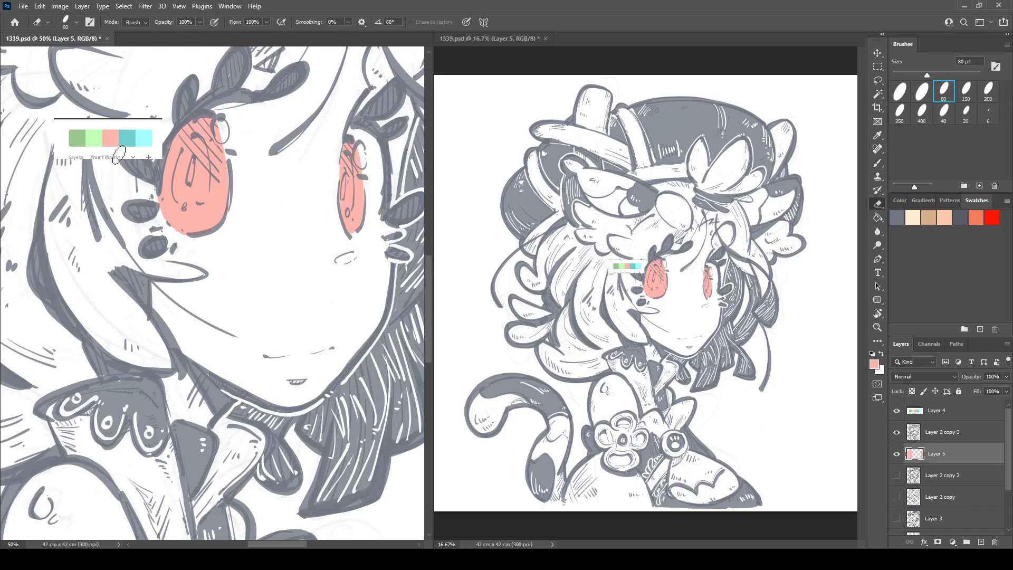
{"action": "key", "text": "b"}
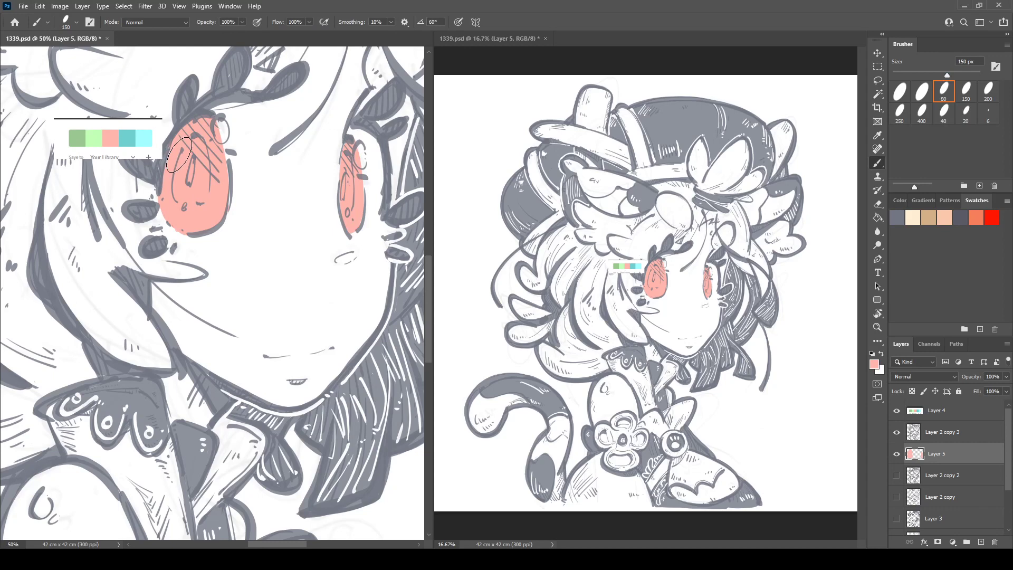
{"action": "left_click", "coordinate": [77, 138], "text": "alt"}
{"action": "mouse_move", "coordinate": [166, 168]}
{"action": "left_mouse_down"}
{"action": "mouse_move", "coordinate": [224, 175]}
{"action": "mouse_move", "coordinate": [183, 127]}
{"action": "mouse_move", "coordinate": [184, 141]}
{"action": "mouse_move", "coordinate": [192, 129]}
{"action": "mouse_move", "coordinate": [219, 161]}
{"action": "left_mouse_up"}
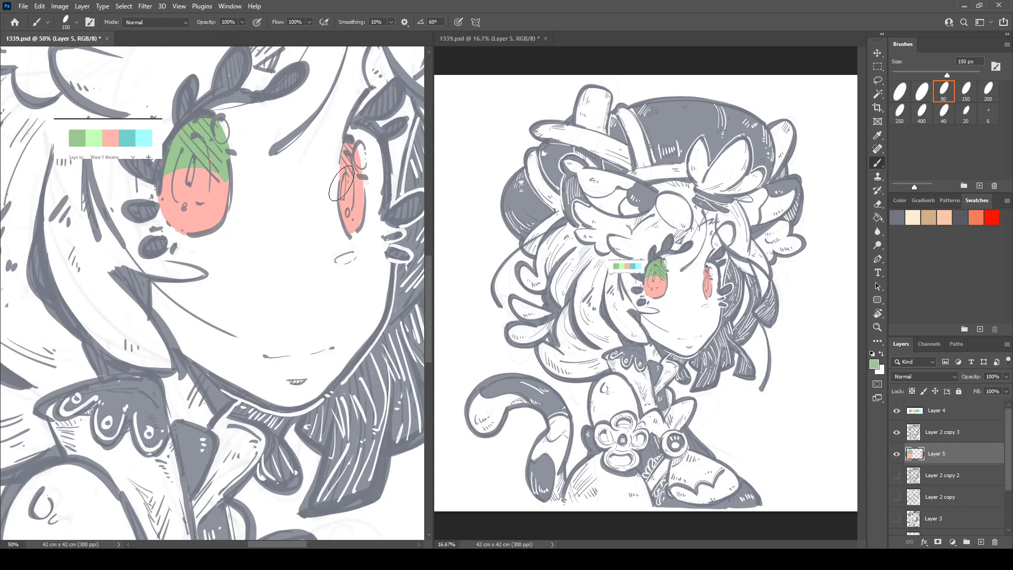
{"action": "mouse_move", "coordinate": [348, 182]}
{"action": "left_mouse_down"}
{"action": "mouse_move", "coordinate": [343, 153]}
{"action": "mouse_move", "coordinate": [352, 179]}
{"action": "mouse_move", "coordinate": [359, 154]}
{"action": "left_mouse_up"}
- Erase the colour out of the round upper highlights of both eyes
{"action": "key", "text": "e"}
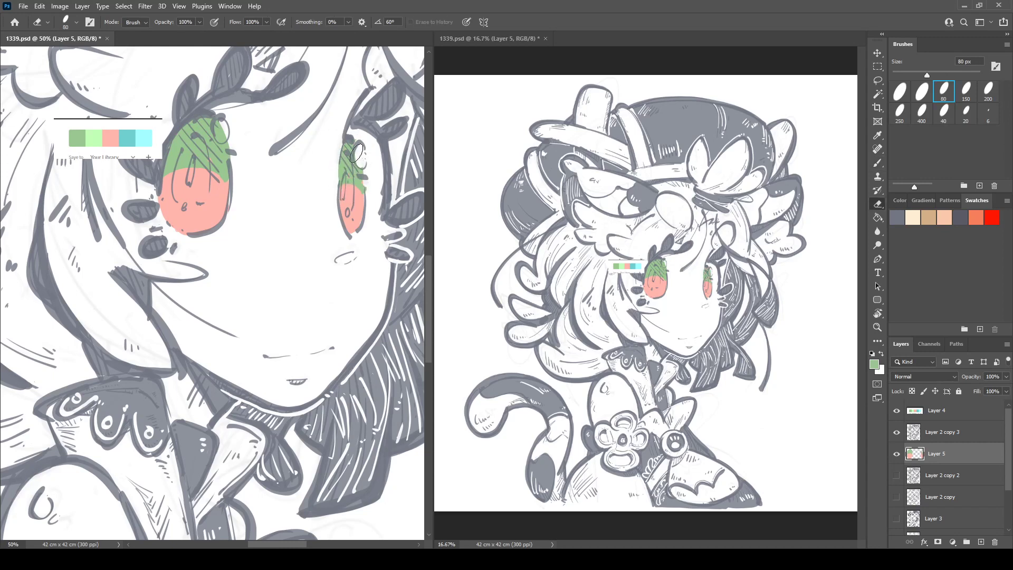
{"action": "left_click_drag", "start_coordinate": [225, 134], "coordinate": [223, 128]}
{"action": "key", "text": "b"}
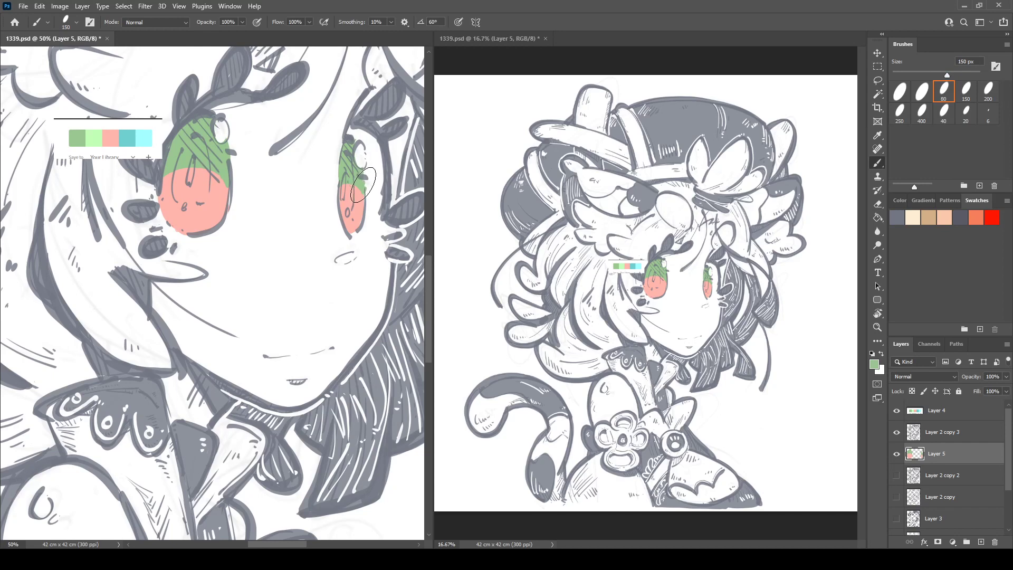
{"action": "key", "text": "e"}
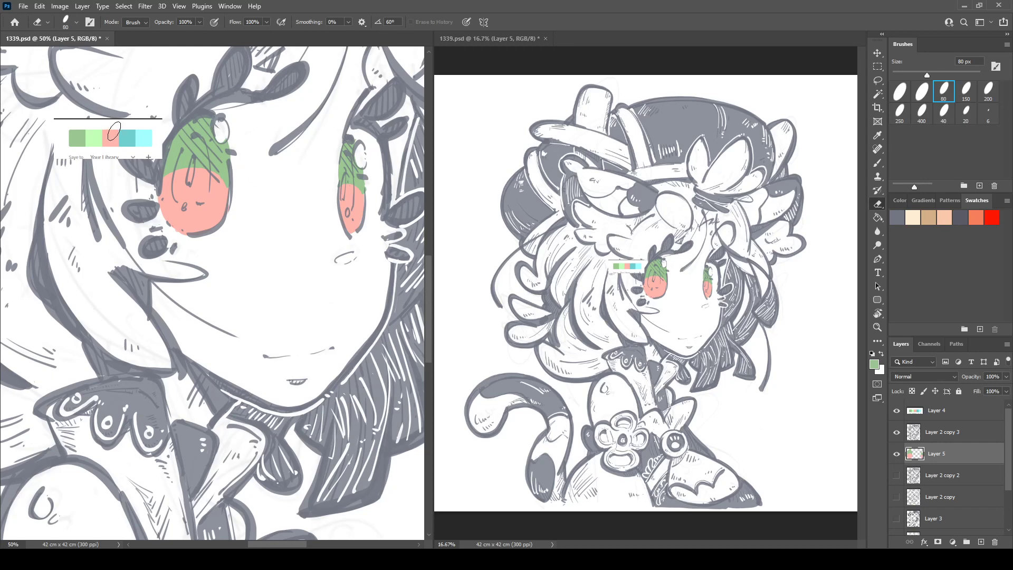
- Paint a thin light-cyan arc between the green and pink areas of both irises
{"action": "key", "text": "b"}
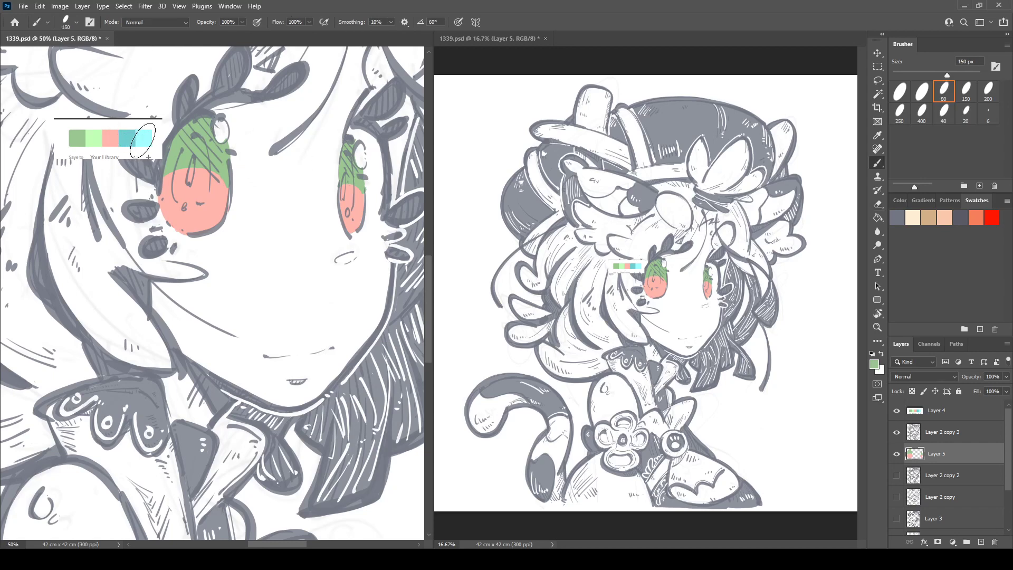
{"action": "left_click", "coordinate": [143, 138], "text": "alt"}
{"action": "mouse_move", "coordinate": [162, 176]}
{"action": "left_mouse_down"}
{"action": "mouse_move", "coordinate": [212, 167]}
{"action": "mouse_move", "coordinate": [229, 188]}
{"action": "left_mouse_up"}
{"action": "left_click_drag", "start_coordinate": [343, 184], "coordinate": [364, 194]}
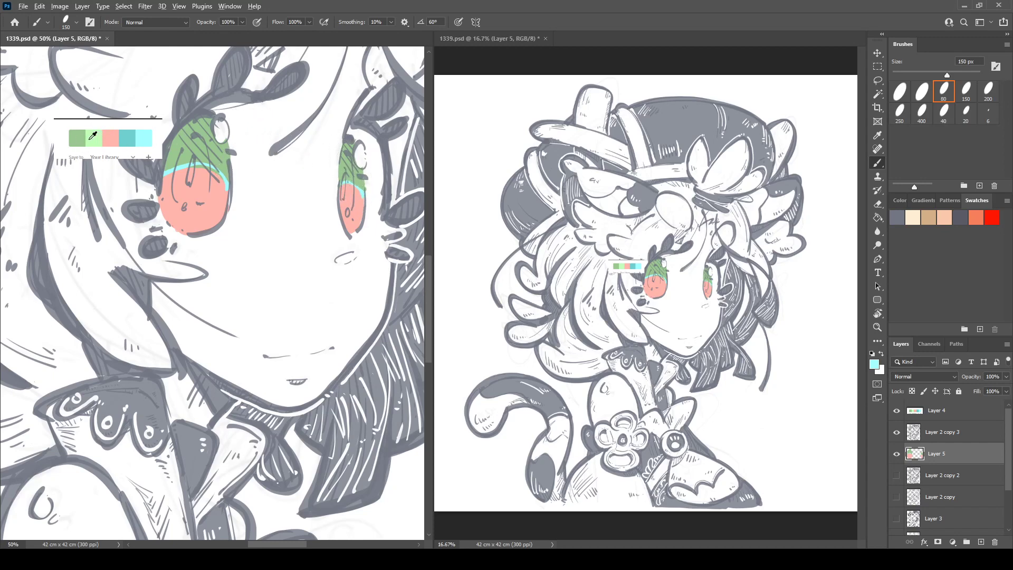
- Paint a light-cyan oval in the lower part of each iris
{"action": "left_click", "coordinate": [87, 136], "text": "alt"}
{"action": "left_click", "coordinate": [147, 134], "text": "alt"}
{"action": "mouse_move", "coordinate": [196, 221]}
{"action": "left_mouse_down"}
{"action": "mouse_move", "coordinate": [208, 198]}
{"action": "mouse_move", "coordinate": [202, 225]}
{"action": "mouse_move", "coordinate": [174, 213]}
{"action": "mouse_move", "coordinate": [217, 208]}
{"action": "left_mouse_up"}
{"action": "key", "text": "ctrl+z"}
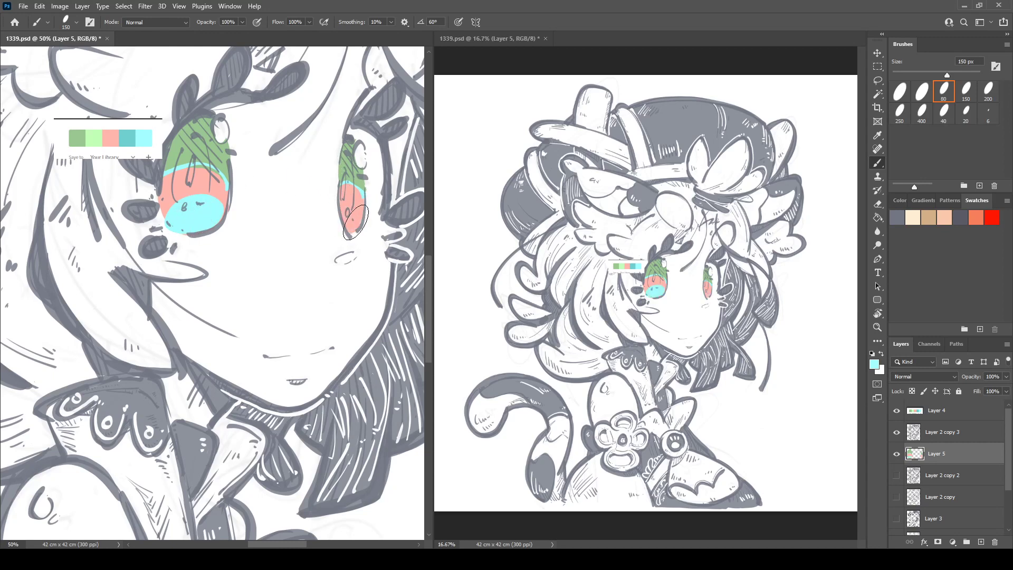
{"action": "left_click_drag", "start_coordinate": [355, 222], "coordinate": [343, 202]}
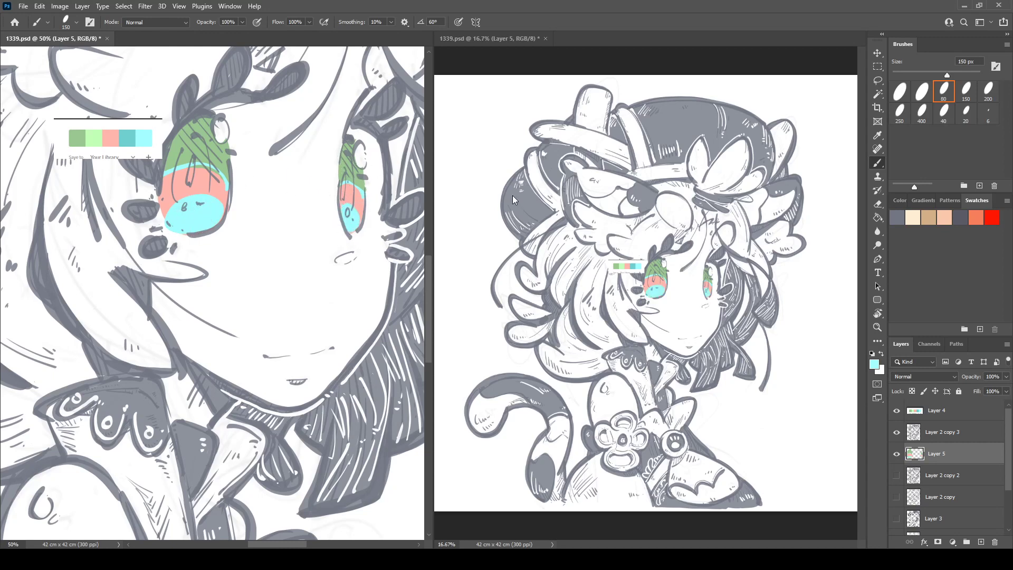
- Merge the colour layer with Layer 2 copy 3 and cover the sketch marks inside the lower cyan ovals
{"action": "left_click", "coordinate": [916, 436], "text": "ctrl"}
{"action": "key", "text": "ctrl+e"}
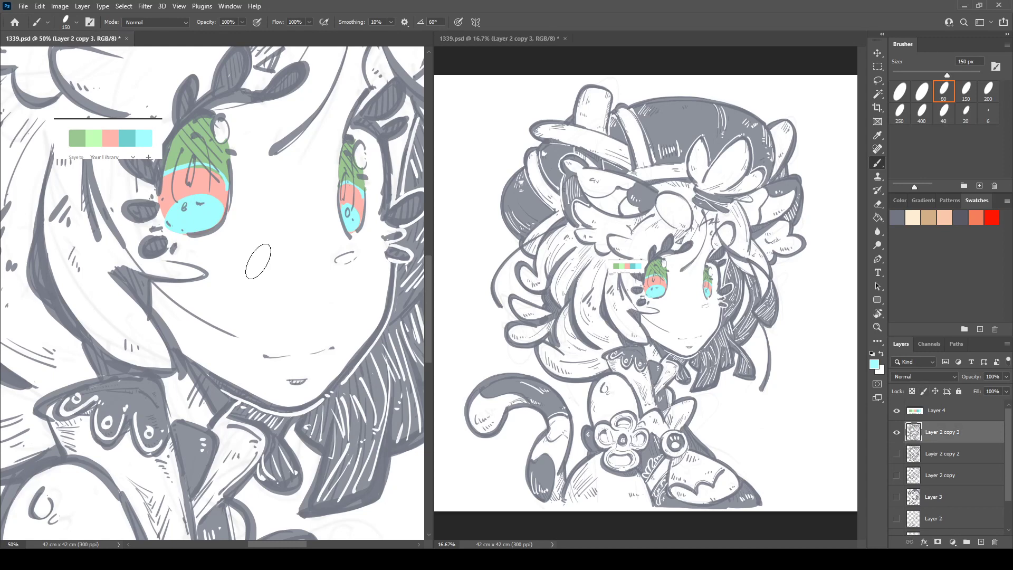
{"action": "left_click_drag", "start_coordinate": [205, 212], "coordinate": [185, 227]}
{"action": "left_click_drag", "start_coordinate": [358, 219], "coordinate": [355, 224]}
- Paint a solid oval pupil in each eye with the grey line-art colour
{"action": "left_click", "coordinate": [203, 113], "text": "alt"}
{"action": "mouse_move", "coordinate": [193, 160]}
{"action": "left_mouse_down"}
{"action": "mouse_move", "coordinate": [191, 178]}
{"action": "mouse_move", "coordinate": [194, 154]}
{"action": "left_mouse_up"}
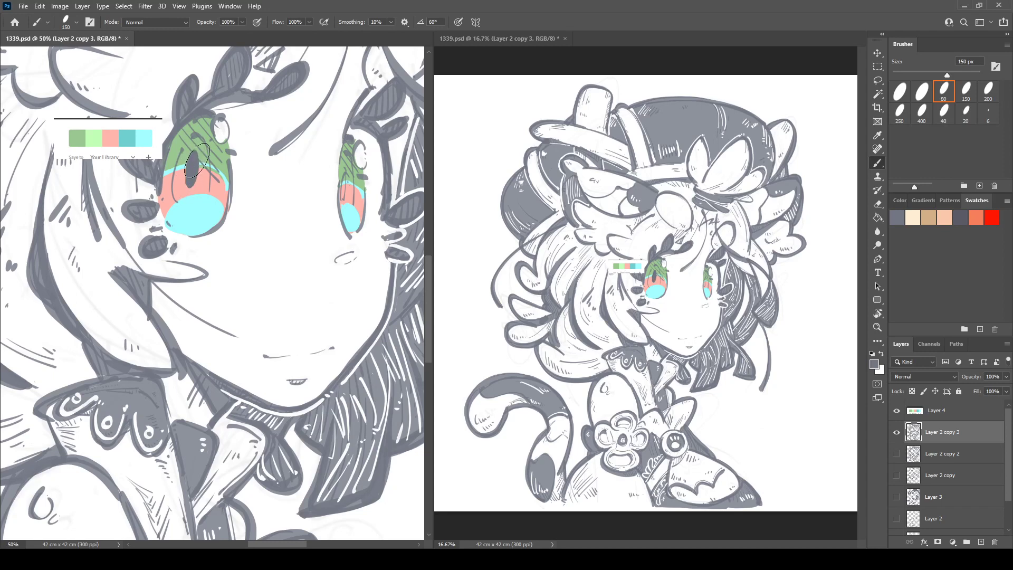
{"action": "mouse_move", "coordinate": [345, 180]}
{"action": "left_mouse_down"}
{"action": "mouse_move", "coordinate": [344, 196]}
{"action": "mouse_move", "coordinate": [347, 158]}
{"action": "left_mouse_up"}
- Paint a small pink oval with a light-green centre inside the lower cyan area of each iris
{"action": "left_click", "coordinate": [222, 195], "text": "alt"}
{"action": "left_click_drag", "start_coordinate": [204, 208], "coordinate": [209, 216]}
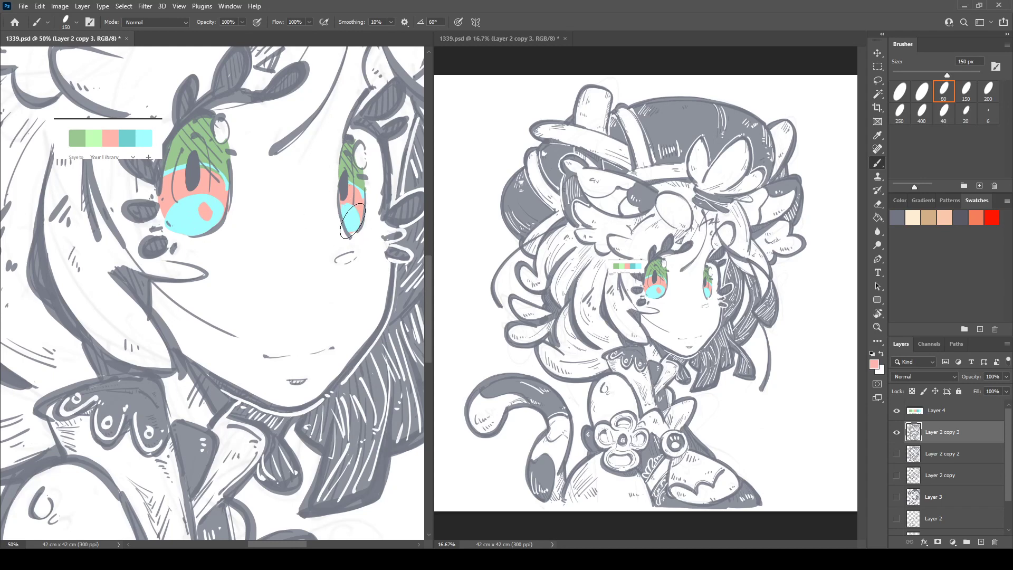
{"action": "left_click_drag", "start_coordinate": [351, 217], "coordinate": [353, 220]}
{"action": "left_click", "coordinate": [95, 137], "text": "alt"}
{"action": "left_click", "coordinate": [203, 210]}
{"action": "left_click_drag", "start_coordinate": [204, 211], "coordinate": [207, 209]}
{"action": "left_click_drag", "start_coordinate": [352, 220], "coordinate": [352, 217]}
{"action": "left_click_drag", "start_coordinate": [205, 206], "coordinate": [204, 205]}
- Paint a pink oval with a light-cyan centre beside the upper highlight of each iris
{"action": "left_click", "coordinate": [179, 188], "text": "alt"}
{"action": "left_click_drag", "start_coordinate": [210, 136], "coordinate": [205, 133]}
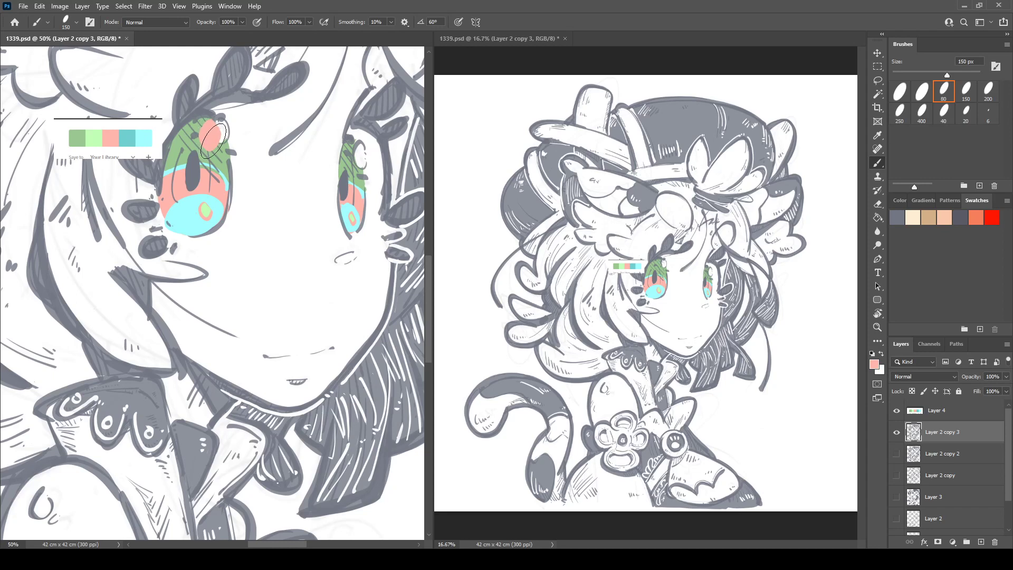
{"action": "mouse_move", "coordinate": [349, 154]}
{"action": "left_mouse_down"}
{"action": "mouse_move", "coordinate": [354, 162]}
{"action": "mouse_move", "coordinate": [351, 146]}
{"action": "left_mouse_up"}
{"action": "left_click", "coordinate": [144, 136], "text": "alt"}
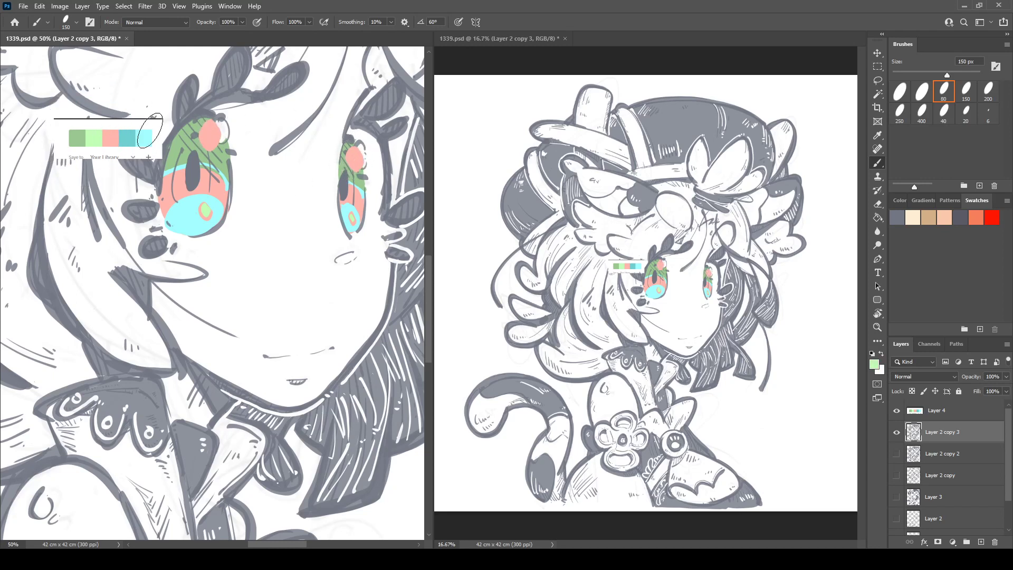
{"action": "left_click_drag", "start_coordinate": [196, 129], "coordinate": [210, 132]}
{"action": "left_click_drag", "start_coordinate": [350, 154], "coordinate": [354, 153]}
- Erase stray marks around the eye highlights and add a light-cyan accent near the larger iris's outer edge
{"action": "key", "text": "e"}
{"action": "mouse_move", "coordinate": [236, 145]}
{"action": "left_mouse_down"}
{"action": "mouse_move", "coordinate": [229, 156]}
{"action": "mouse_move", "coordinate": [239, 149]}
{"action": "left_mouse_up"}
{"action": "left_click_drag", "start_coordinate": [370, 172], "coordinate": [365, 187]}
{"action": "key", "text": "b"}
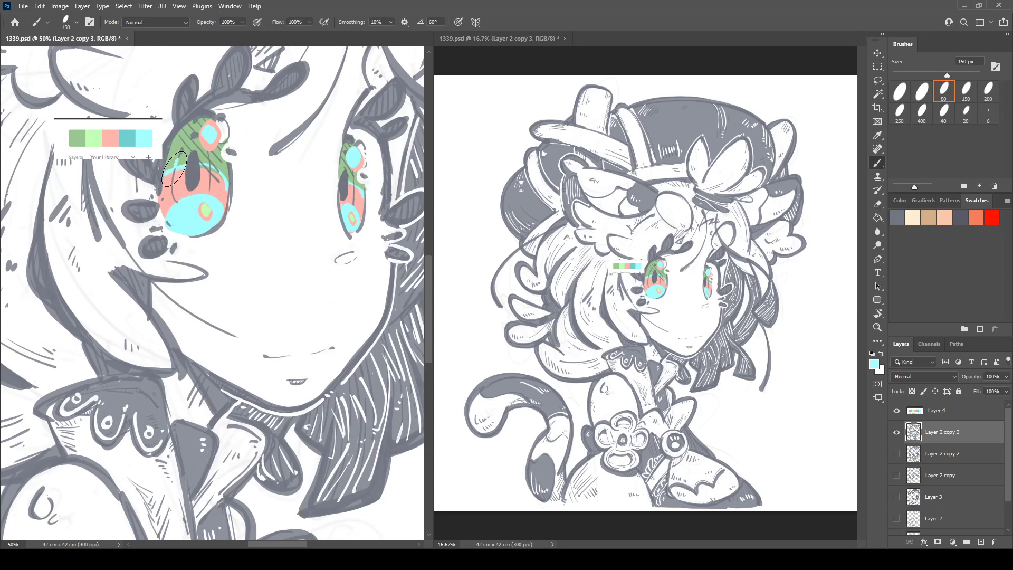
{"action": "mouse_move", "coordinate": [174, 168]}
{"action": "left_mouse_down"}
{"action": "mouse_move", "coordinate": [187, 143]}
{"action": "mouse_move", "coordinate": [349, 179]}
{"action": "mouse_move", "coordinate": [307, 186]}
{"action": "mouse_move", "coordinate": [181, 159]}
{"action": "mouse_move", "coordinate": [192, 176]}
{"action": "mouse_move", "coordinate": [197, 159]}
{"action": "mouse_move", "coordinate": [191, 167]}
{"action": "mouse_move", "coordinate": [189, 149]}
{"action": "mouse_move", "coordinate": [176, 146]}
{"action": "mouse_move", "coordinate": [173, 170]}
{"action": "left_mouse_up"}
- Outline the larger eye's pupil in pink with the brush reduced to 70 px
{"action": "left_click", "coordinate": [95, 139], "text": "alt"}
{"action": "key", "text": "bracketleft"}
{"action": "key", "text": "bracketleft"}
{"action": "key", "text": "bracketleft"}
{"action": "key", "text": "bracketleft"}
{"action": "key", "text": "bracketleft"}
{"action": "mouse_move", "coordinate": [189, 154]}
{"action": "left_mouse_down"}
{"action": "mouse_move", "coordinate": [200, 158]}
{"action": "mouse_move", "coordinate": [197, 179]}
{"action": "mouse_move", "coordinate": [185, 166]}
{"action": "mouse_move", "coordinate": [192, 152]}
{"action": "mouse_move", "coordinate": [198, 165]}
{"action": "left_mouse_up"}
{"action": "key", "text": "ctrl+z"}
{"action": "left_click", "coordinate": [205, 177], "text": "alt"}
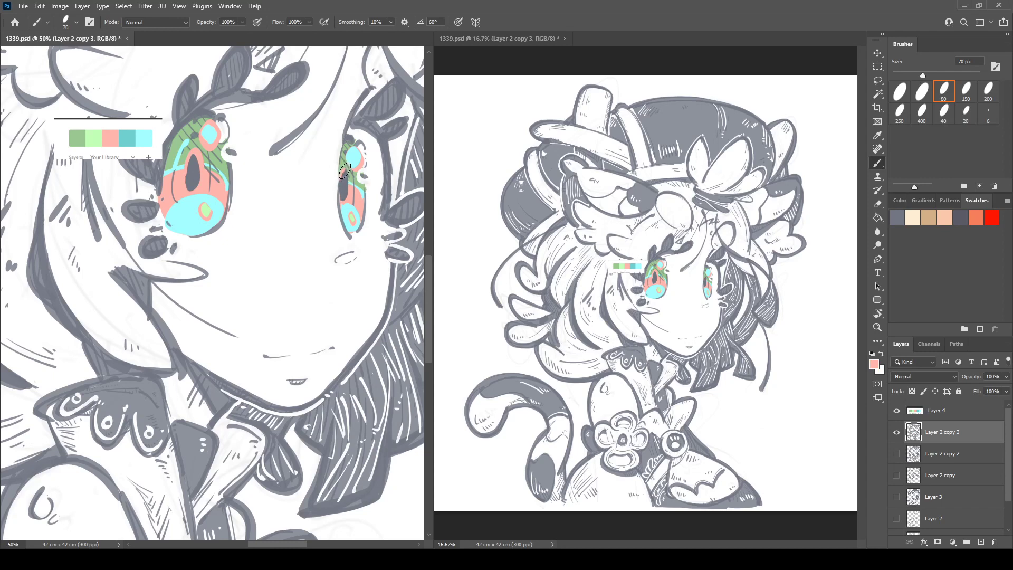
{"action": "left_click_drag", "start_coordinate": [342, 168], "coordinate": [347, 198]}
{"action": "key", "text": "ctrl+z"}
- Add small grey accent marks to the lower part of both irises at 80% brush opacity
{"action": "left_click", "coordinate": [192, 172], "text": "alt"}
{"action": "left_click_drag", "start_coordinate": [173, 176], "coordinate": [193, 220]}
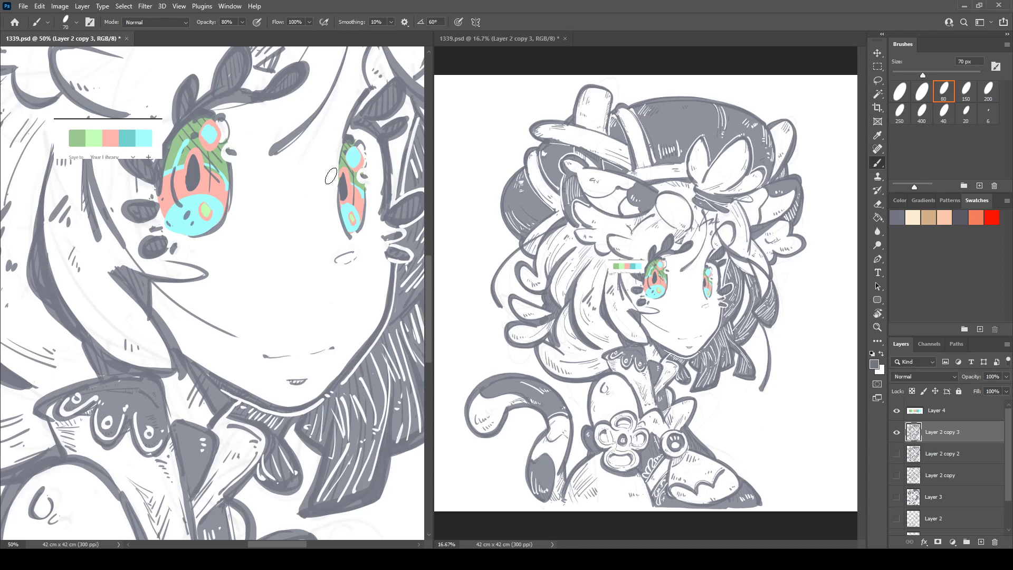
{"action": "left_click_drag", "start_coordinate": [355, 186], "coordinate": [354, 210]}
- Widen the pink area around the upper end of the larger eye's pupil
{"action": "left_click", "coordinate": [219, 204], "text": "alt"}
{"action": "mouse_move", "coordinate": [193, 161]}
{"action": "left_mouse_down"}
{"action": "mouse_move", "coordinate": [191, 179]}
{"action": "mouse_move", "coordinate": [194, 167]}
{"action": "left_mouse_up"}
{"action": "key", "text": "ctrl+z"}
{"action": "left_click_drag", "start_coordinate": [185, 160], "coordinate": [202, 157]}
- Try a pink centre inside the larger eye's grey pupil
{"action": "left_click", "coordinate": [96, 135], "text": "alt"}
{"action": "left_click", "coordinate": [190, 161], "text": "alt"}
{"action": "left_click_drag", "start_coordinate": [191, 172], "coordinate": [192, 165]}
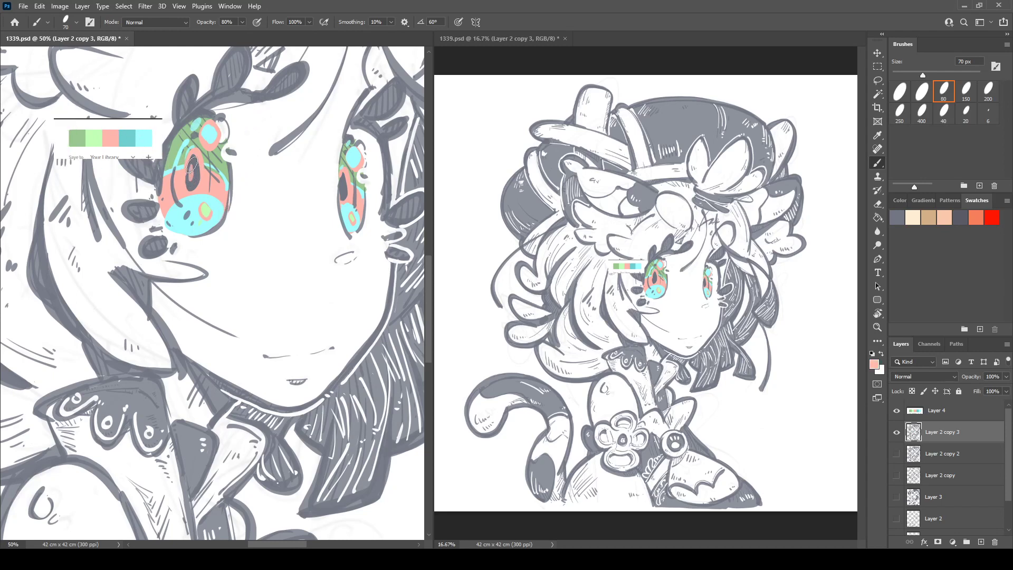
{"action": "key", "text": "ctrl+z"}
- Paint a light-green oval centre inside the pupil of each eye
{"action": "left_click", "coordinate": [100, 134], "text": "alt"}
{"action": "mouse_move", "coordinate": [192, 167]}
{"action": "left_mouse_down"}
{"action": "mouse_move", "coordinate": [194, 182]}
{"action": "mouse_move", "coordinate": [193, 169]}
{"action": "left_mouse_up"}
{"action": "key", "text": "ctrl+z"}
{"action": "key", "text": "ctrl+z"}
{"action": "mouse_move", "coordinate": [193, 168]}
{"action": "left_mouse_down"}
{"action": "mouse_move", "coordinate": [193, 182]}
{"action": "mouse_move", "coordinate": [192, 160]}
{"action": "mouse_move", "coordinate": [193, 170]}
{"action": "left_mouse_up"}
{"action": "key", "text": "ctrl+z"}
{"action": "key", "text": "ctrl+z"}
{"action": "mouse_move", "coordinate": [342, 185]}
{"action": "left_mouse_down"}
{"action": "mouse_move", "coordinate": [344, 194]}
{"action": "mouse_move", "coordinate": [348, 168]}
{"action": "left_mouse_up"}
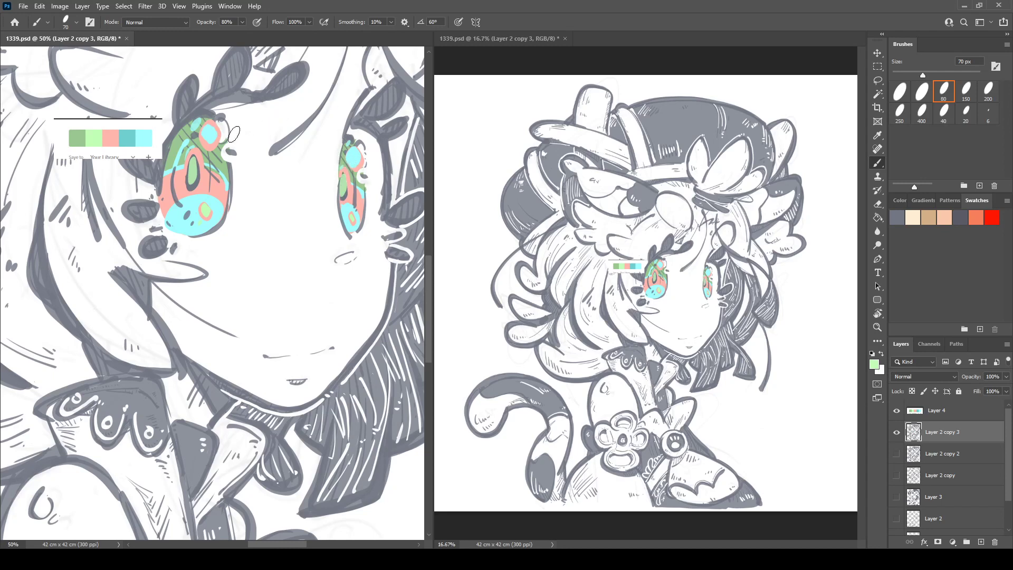
- Try erasing colour beside the upper highlights of both irises
{"action": "key", "text": "e"}
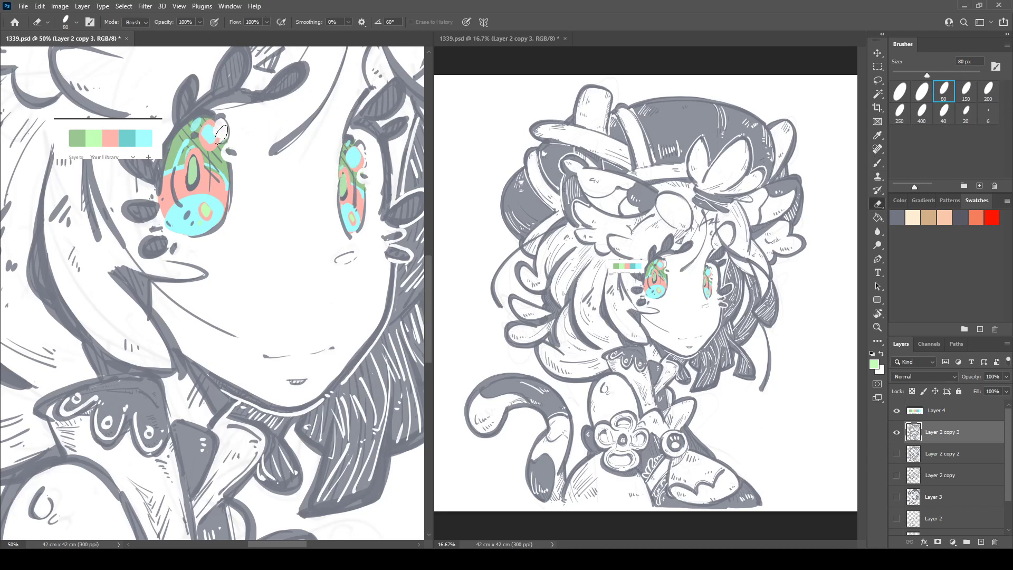
{"action": "left_click_drag", "start_coordinate": [360, 153], "coordinate": [360, 159]}
{"action": "key", "text": "ctrl+z"}
{"action": "key", "text": "ctrl+z"}
- Delete the colour palette layer from beside the larger eye
{"action": "key", "text": "v"}
{"action": "left_click_drag", "start_coordinate": [123, 144], "coordinate": [106, 144]}
{"action": "key", "text": "Delete"}
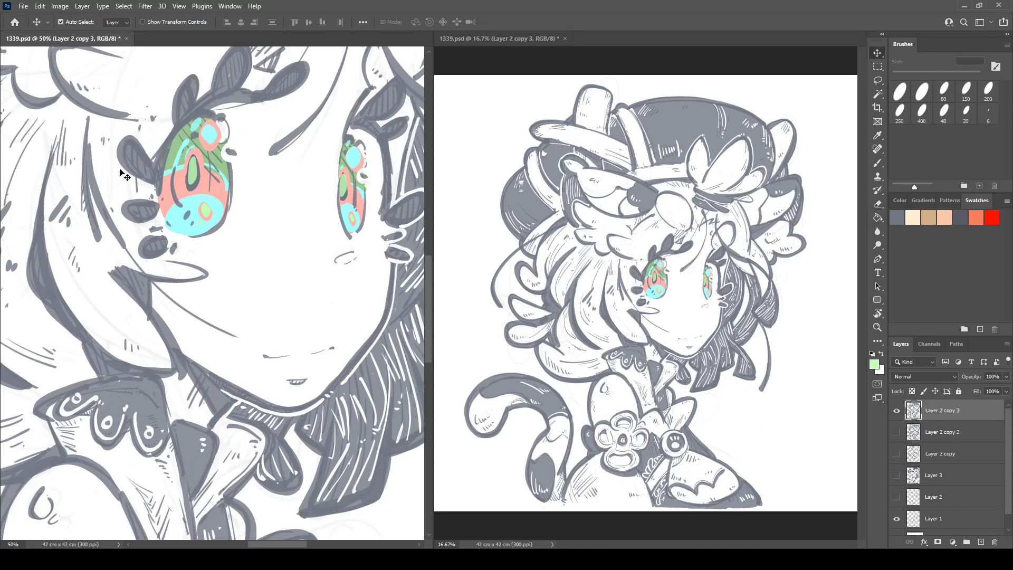
- Add light-cyan accent strokes to the larger iris and light-green ones to the narrower iris
{"action": "key", "text": "b"}
{"action": "left_click", "coordinate": [191, 207], "text": "alt"}
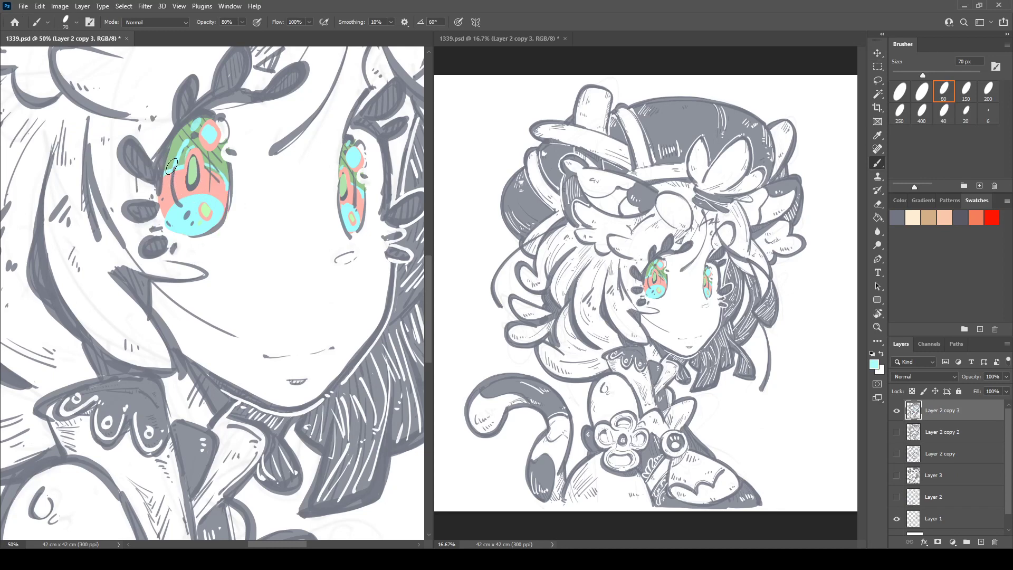
{"action": "left_click_drag", "start_coordinate": [171, 168], "coordinate": [176, 207]}
{"action": "left_click", "coordinate": [209, 207], "text": "alt"}
{"action": "left_click_drag", "start_coordinate": [356, 182], "coordinate": [356, 207]}
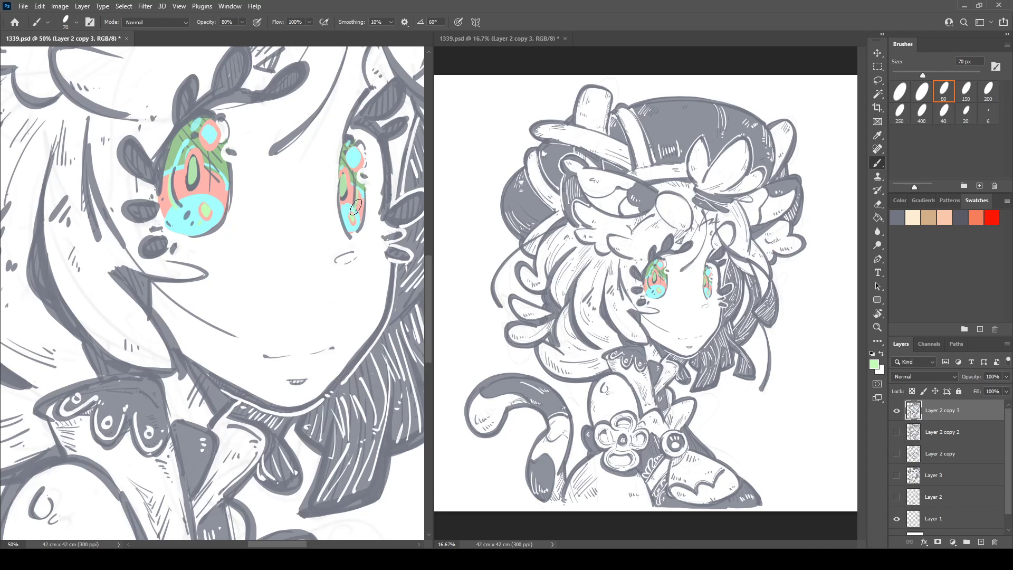
- Touch up the lower part of the narrower iris with pink, clean its lower edge and add a small dark-grey mark
{"action": "left_click", "coordinate": [229, 193], "text": "alt"}
{"action": "key", "text": "e"}
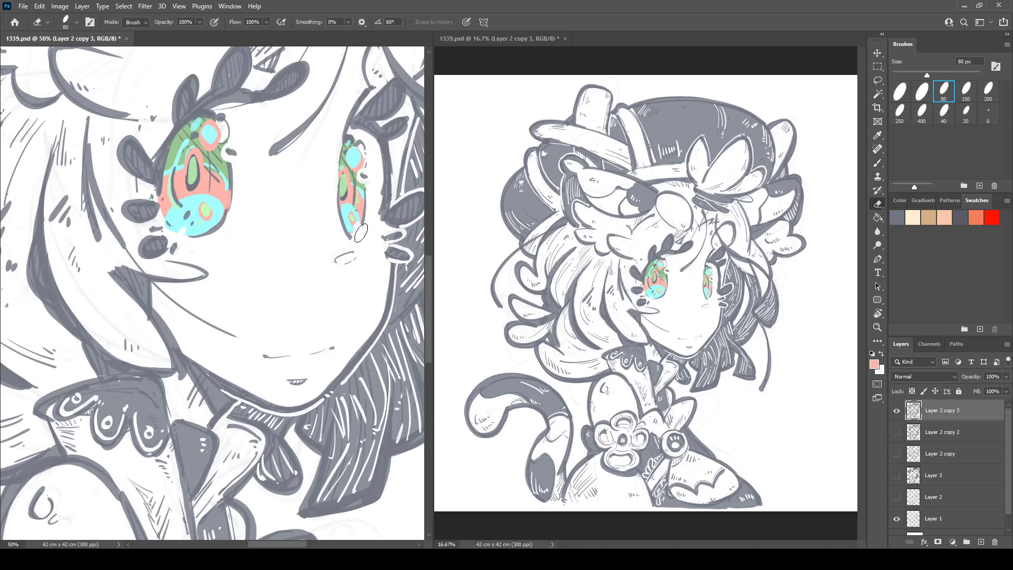
{"action": "key", "text": "b"}
{"action": "left_click", "coordinate": [195, 184], "text": "alt"}
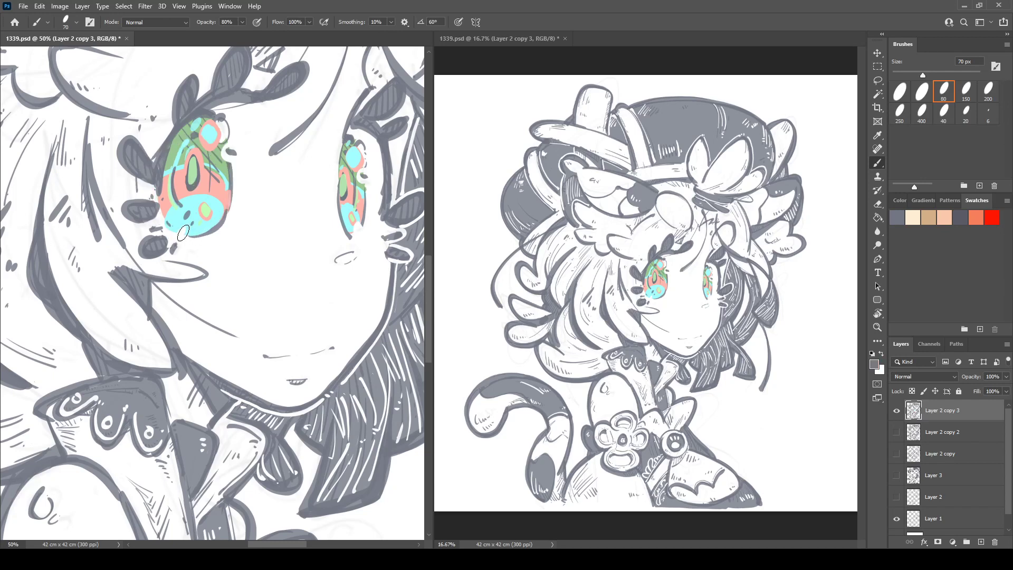
{"action": "left_click_drag", "start_coordinate": [358, 227], "coordinate": [358, 225]}
{"action": "key", "text": "ctrl+z"}
{"action": "left_click", "coordinate": [357, 229]}
- Paint a grey baseline with a 100 px brush from the tail to the body to close the figure's lower outline
{"action": "key", "text": "ctrl+minus"}
{"action": "key", "text": "ctrl+minus"}
{"action": "key", "text": "ctrl+minus"}
{"action": "key", "text": "ctrl+minus"}
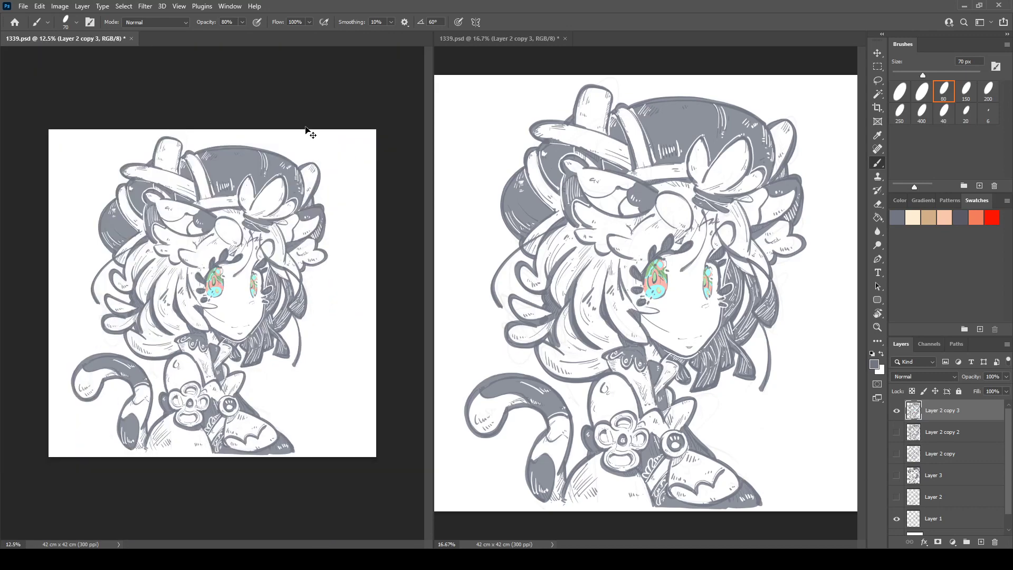
{"action": "key", "text": "ctrl+plus"}
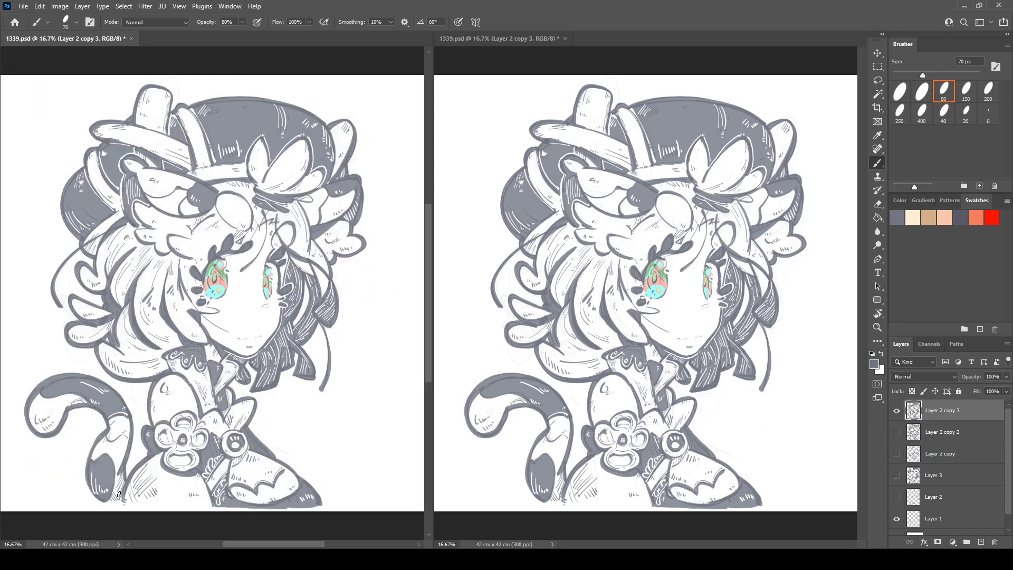
{"action": "left_click_drag", "start_coordinate": [102, 500], "coordinate": [212, 505]}
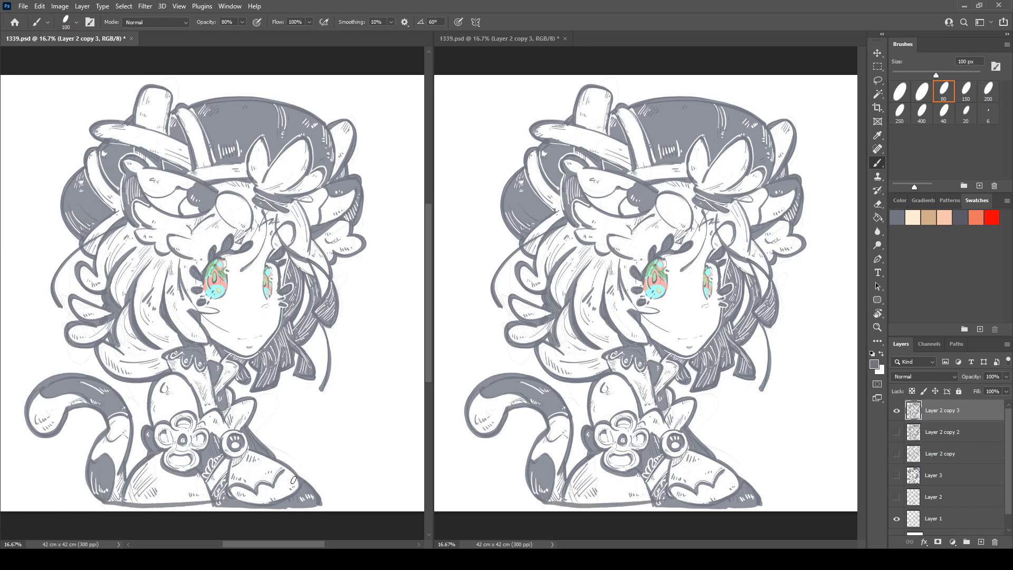
{"action": "key", "text": "ctrl+z"}
{"action": "left_click_drag", "start_coordinate": [115, 503], "coordinate": [212, 504]}
{"action": "key", "text": "ctrl+z"}
{"action": "key", "text": "ctrl+shift+z"}
{"action": "key", "text": "ctrl+z"}
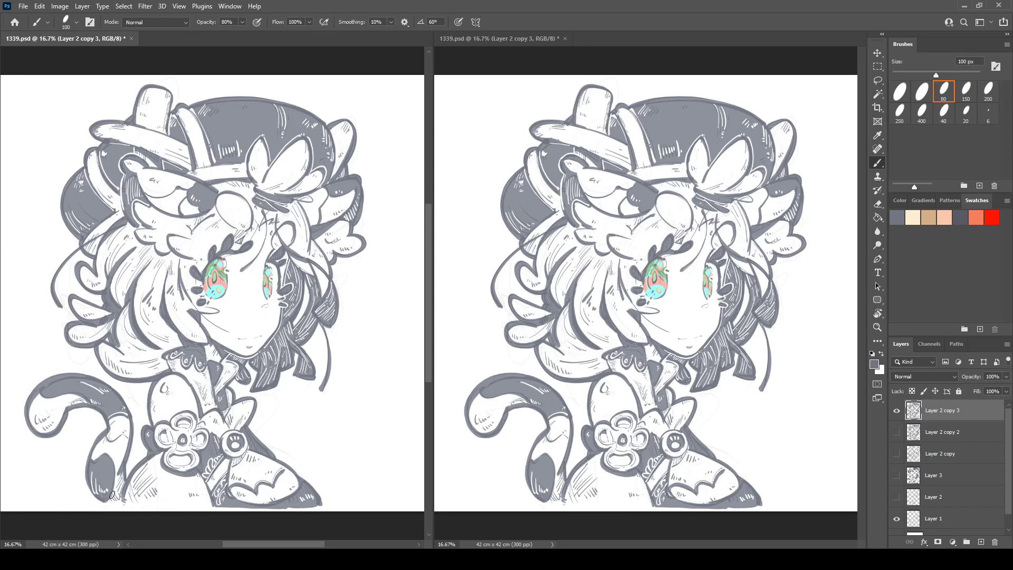
{"action": "key", "text": "ctrl+shift+z"}
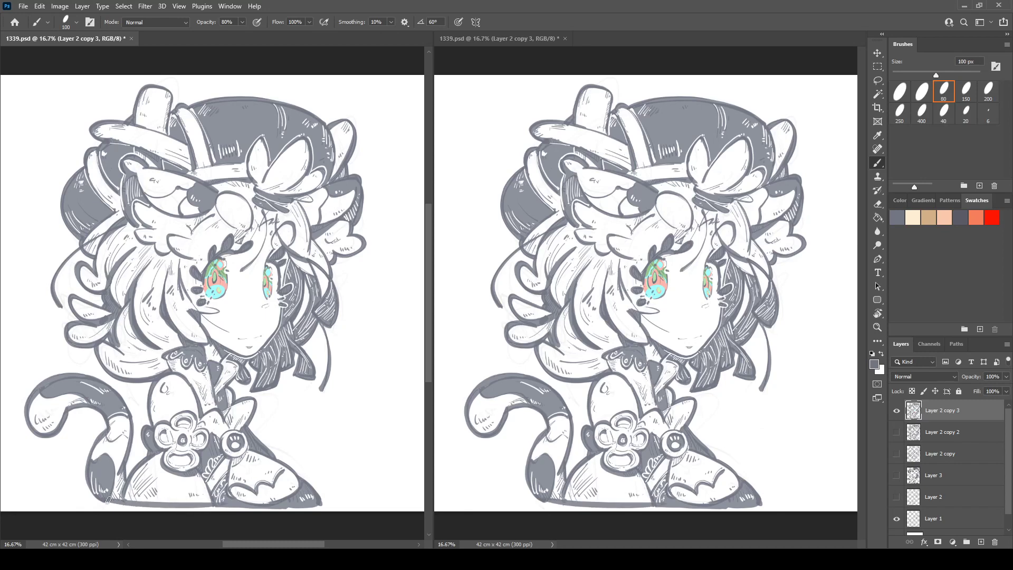
- Select the whole figure by inverting a selection of the empty surroundings, and fill it with black on a new layer beneath the line art
{"action": "key", "text": "w"}
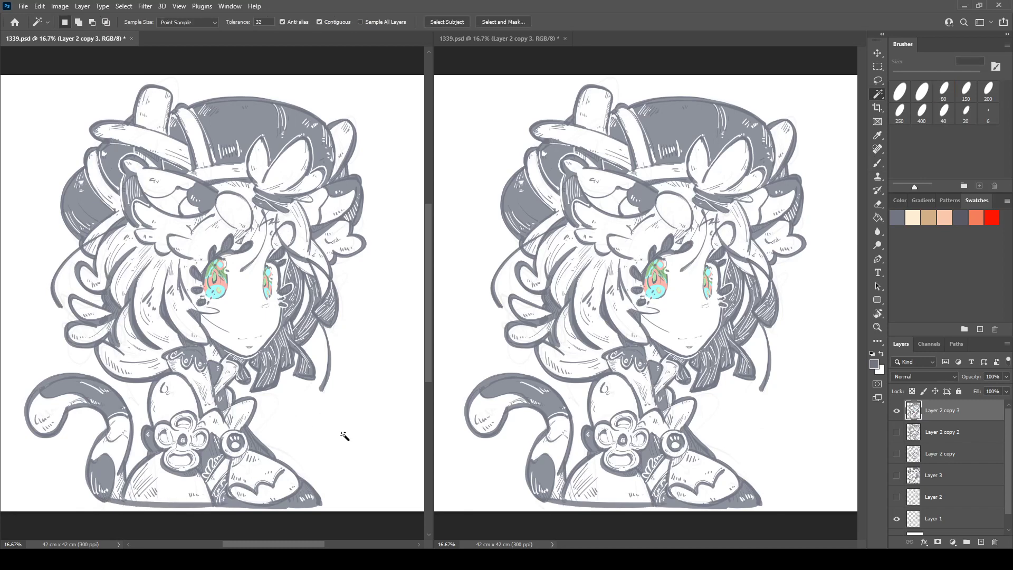
{"action": "left_click", "coordinate": [351, 424]}
{"action": "key", "text": "ctrl+shift+i"}
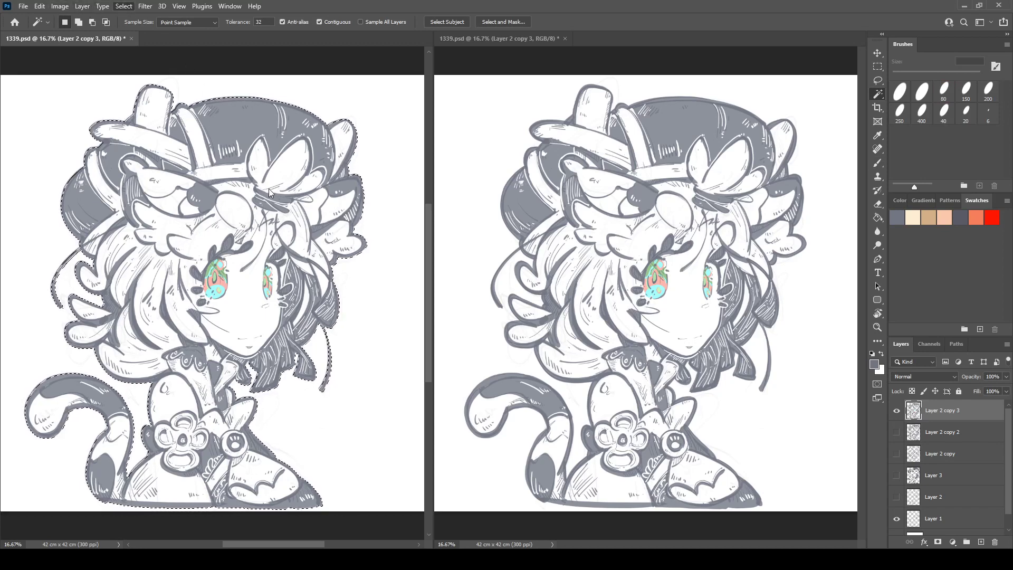
{"action": "left_click", "coordinate": [957, 433]}
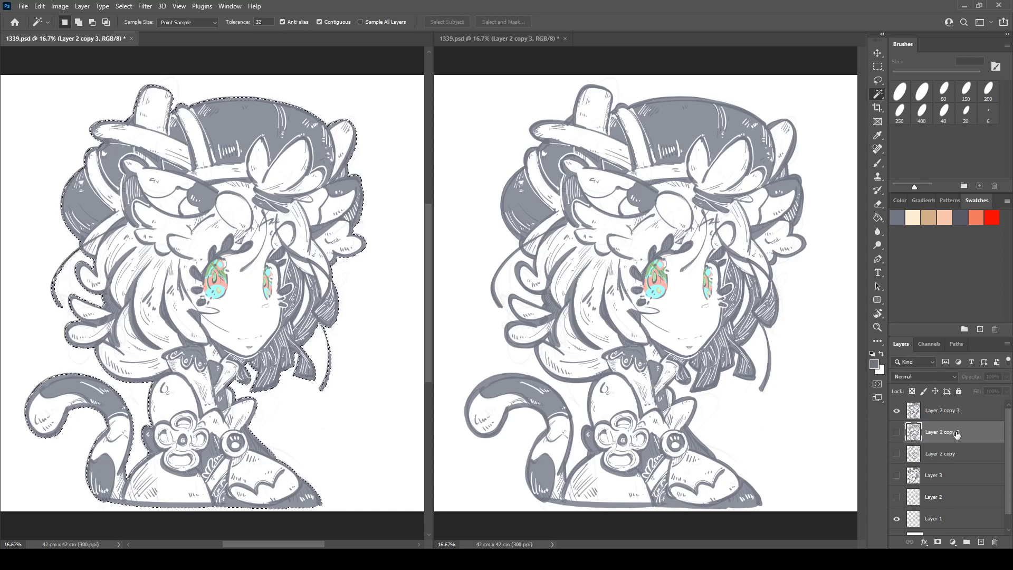
{"action": "key", "text": "ctrl+shift+alt+n"}
{"action": "key", "text": "d"}
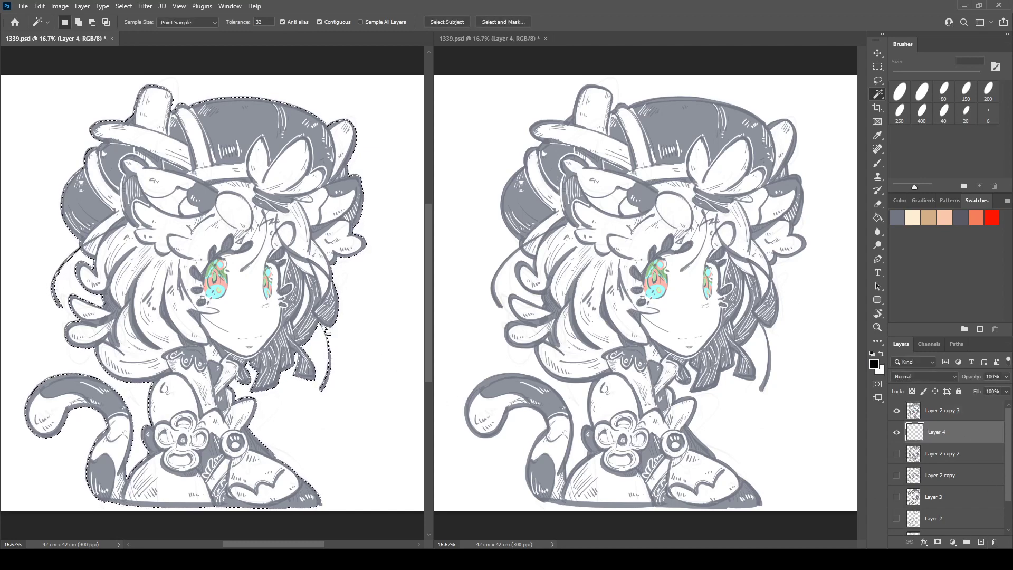
{"action": "key", "text": "alt+BackSpace"}
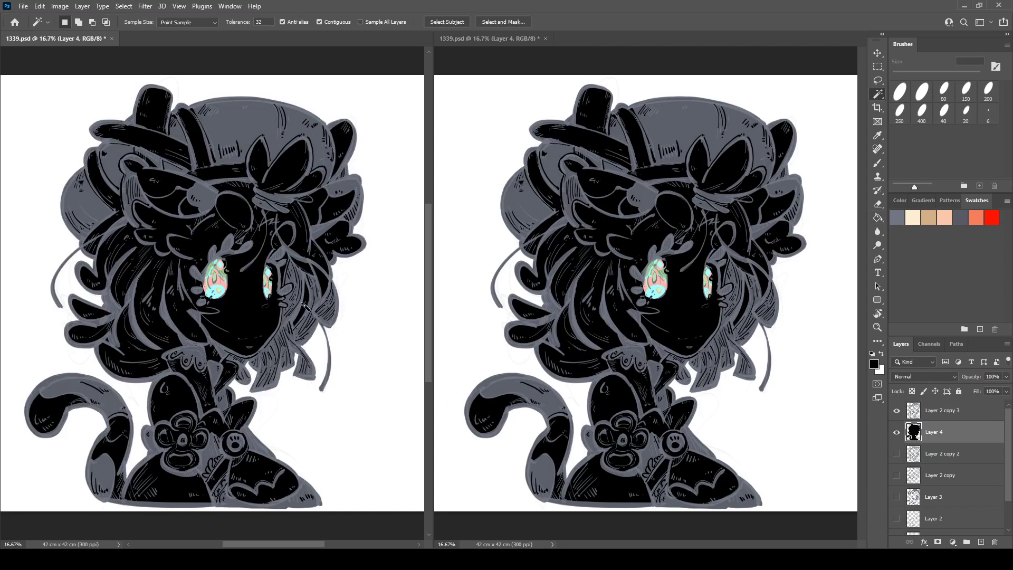
- Clear the two enclosed background gaps beside the dark hair strands from the black silhouette fill
{"action": "key", "text": "ctrl+plus"}
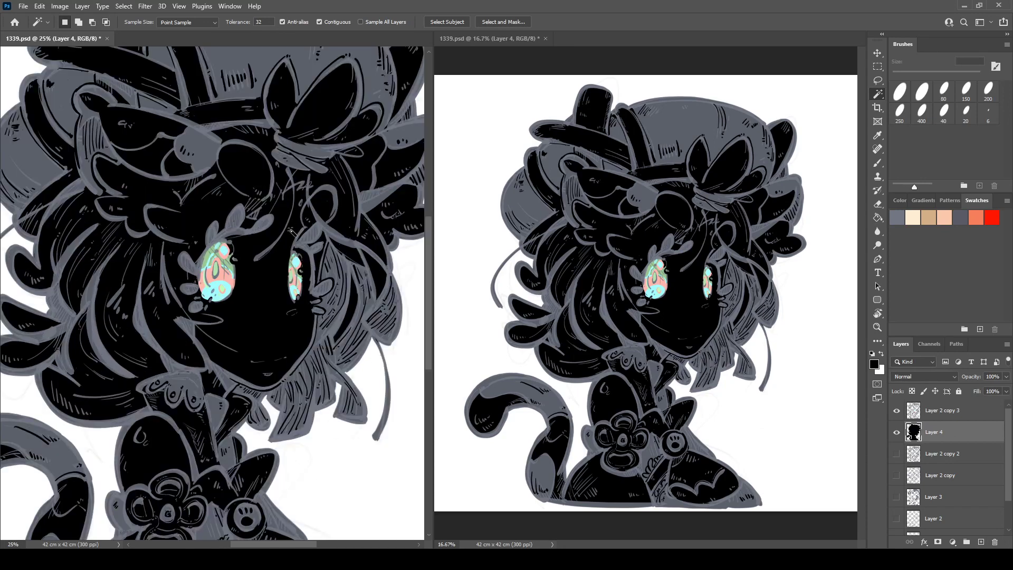
{"action": "key", "text": "alt+bracketright"}
{"action": "left_click", "coordinate": [350, 294]}
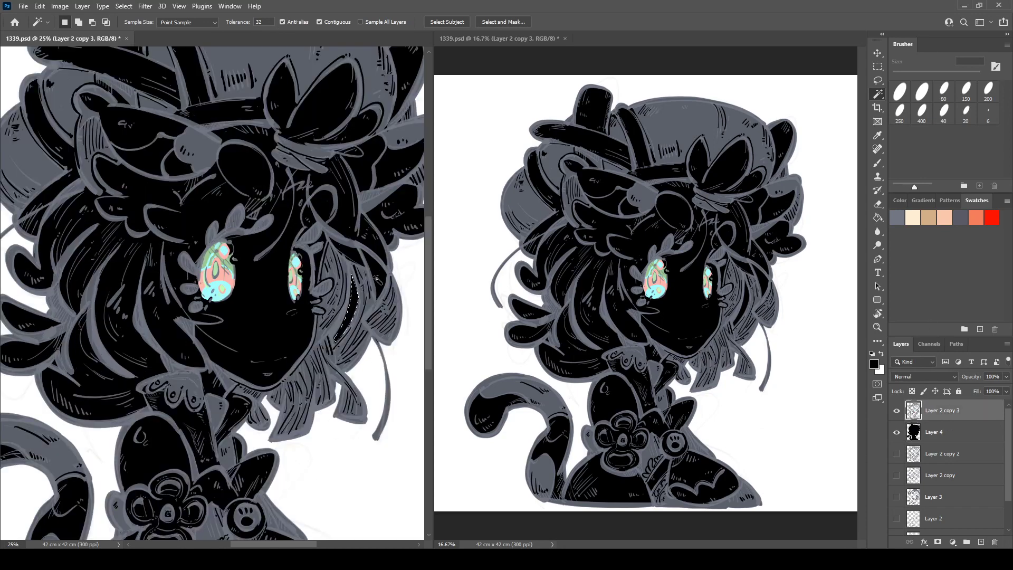
{"action": "left_click", "coordinate": [376, 276], "text": "shift"}
{"action": "mouse_move", "coordinate": [286, 278]}
{"action": "left_mouse_down"}
{"action": "mouse_move", "coordinate": [213, 329]}
{"action": "mouse_move", "coordinate": [337, 358]}
{"action": "mouse_move", "coordinate": [323, 149]}
{"action": "left_mouse_up"}
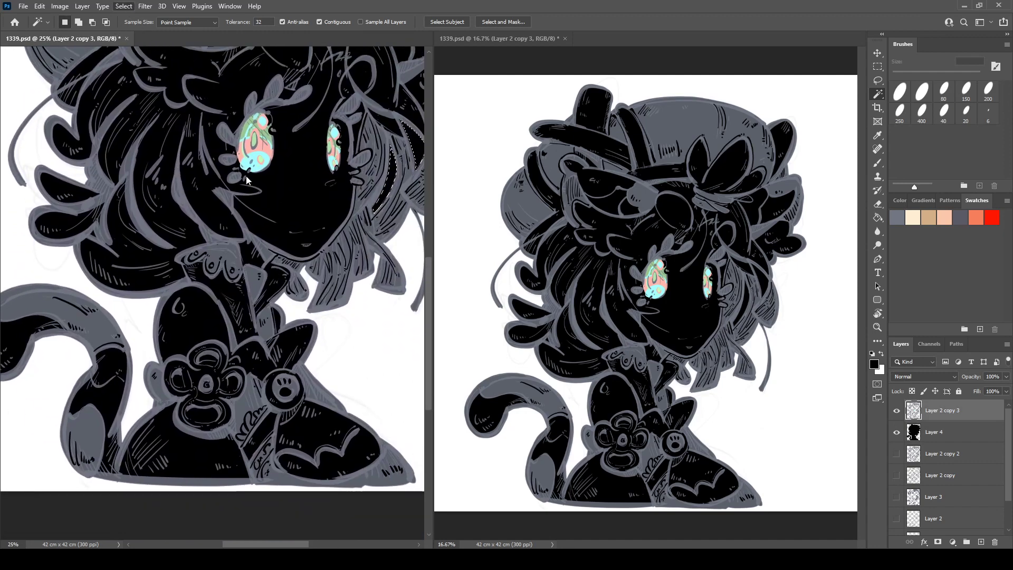
{"action": "left_click", "coordinate": [944, 435]}
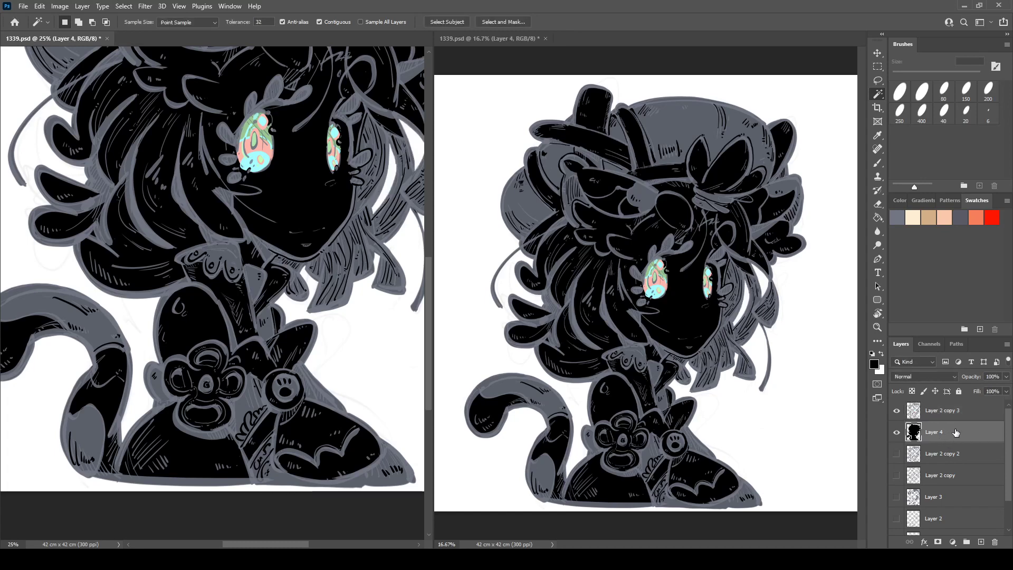
- Invert the silhouette fill to white and close the second view of the document
{"action": "key", "text": "ctrl+i"}
{"action": "key", "text": "b"}
{"action": "mouse_move", "coordinate": [345, 270]}
{"action": "left_mouse_down"}
{"action": "mouse_move", "coordinate": [355, 333]}
{"action": "mouse_move", "coordinate": [338, 340]}
{"action": "left_mouse_up"}
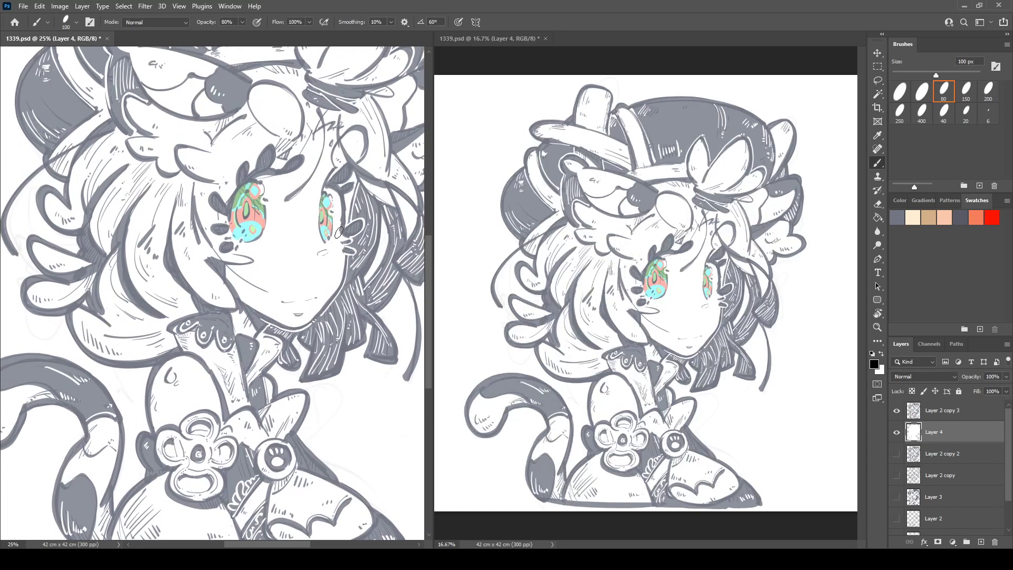
{"action": "key", "text": "ctrl+w"}
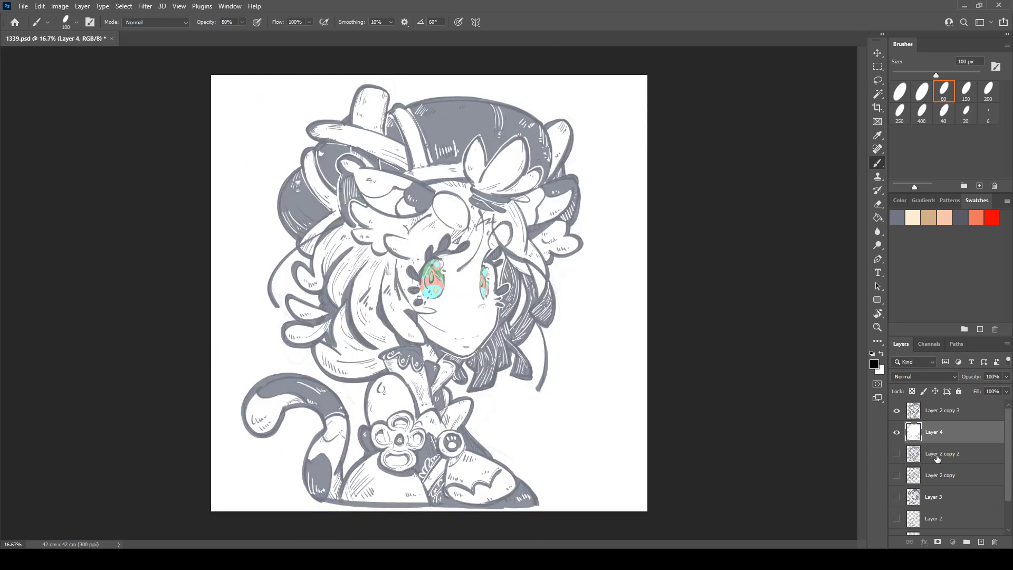
- On a new layer beneath the white silhouette, lasso sweeping freeform shapes around the figure and fill them with dark grey
{"action": "left_click", "coordinate": [938, 457]}
{"action": "left_click", "coordinate": [981, 541]}
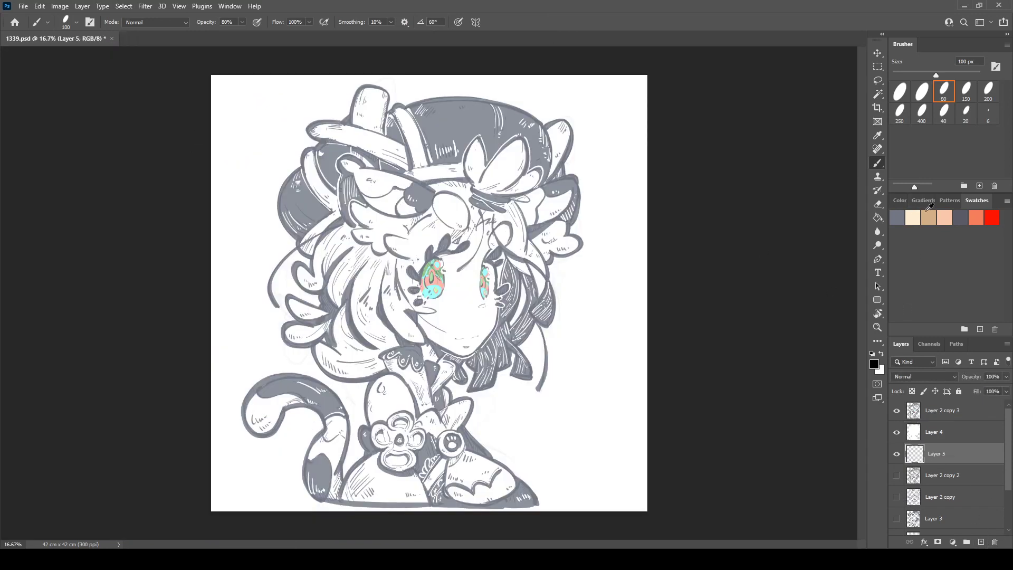
{"action": "left_click", "coordinate": [961, 216]}
{"action": "left_click", "coordinate": [922, 114]}
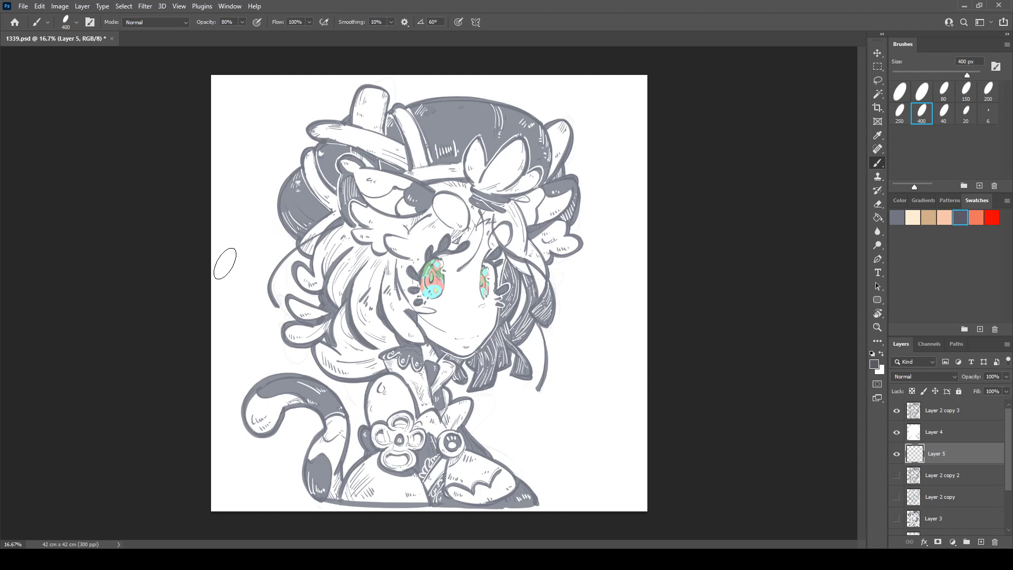
{"action": "key", "text": "l"}
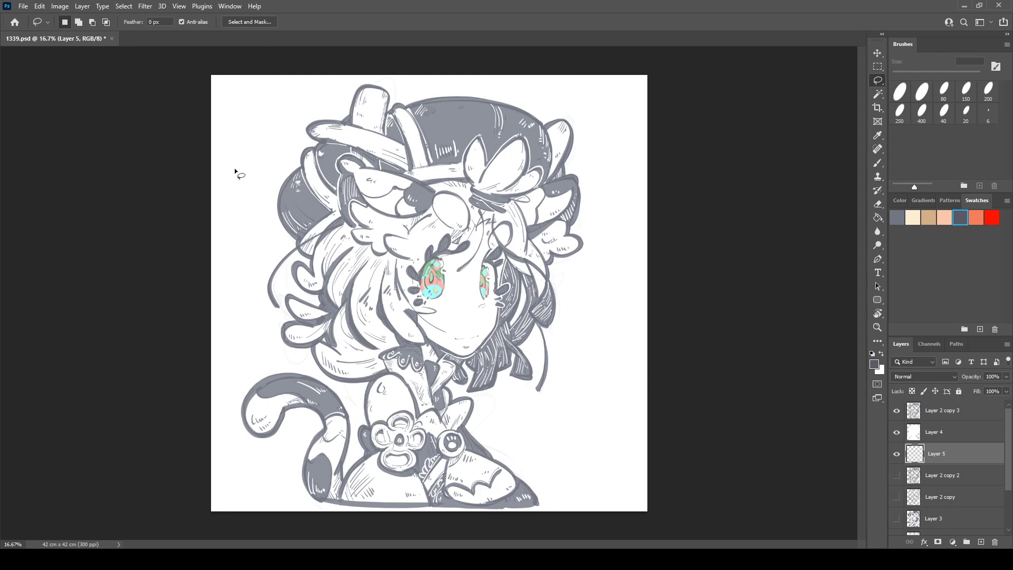
{"action": "mouse_move", "coordinate": [235, 171]}
{"action": "left_mouse_down"}
{"action": "mouse_move", "coordinate": [287, 320]}
{"action": "mouse_move", "coordinate": [286, 117]}
{"action": "mouse_move", "coordinate": [285, 260]}
{"action": "mouse_move", "coordinate": [368, 239]}
{"action": "mouse_move", "coordinate": [409, 249]}
{"action": "mouse_move", "coordinate": [501, 178]}
{"action": "mouse_move", "coordinate": [545, 270]}
{"action": "mouse_move", "coordinate": [470, 314]}
{"action": "mouse_move", "coordinate": [246, 287]}
{"action": "mouse_move", "coordinate": [276, 416]}
{"action": "mouse_move", "coordinate": [388, 412]}
{"action": "mouse_move", "coordinate": [472, 460]}
{"action": "mouse_move", "coordinate": [613, 274]}
{"action": "mouse_move", "coordinate": [460, 364]}
{"action": "mouse_move", "coordinate": [464, 323]}
{"action": "mouse_move", "coordinate": [565, 445]}
{"action": "mouse_move", "coordinate": [592, 434]}
{"action": "left_mouse_up"}
{"action": "key", "text": "g"}
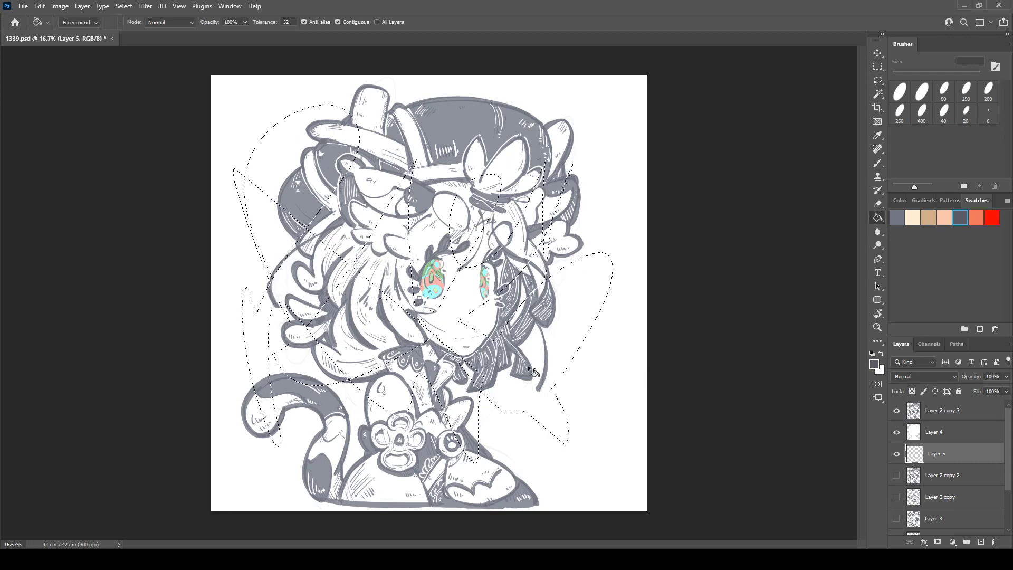
{"action": "left_click", "coordinate": [552, 368]}
{"action": "key", "text": "ctrl+d"}
- Paint thick dark-grey loops around the tail and body with a 400 px brush at 100% opacity, discarding the stroke beside the hat
{"action": "key", "text": "b"}
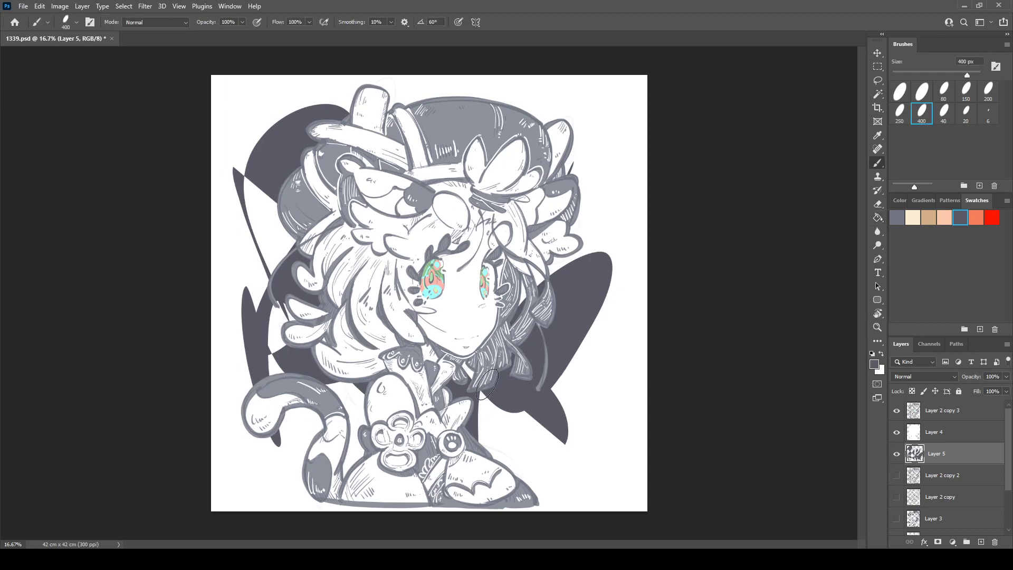
{"action": "mouse_move", "coordinate": [562, 400]}
{"action": "left_mouse_down"}
{"action": "mouse_move", "coordinate": [606, 454]}
{"action": "mouse_move", "coordinate": [483, 457]}
{"action": "left_mouse_up"}
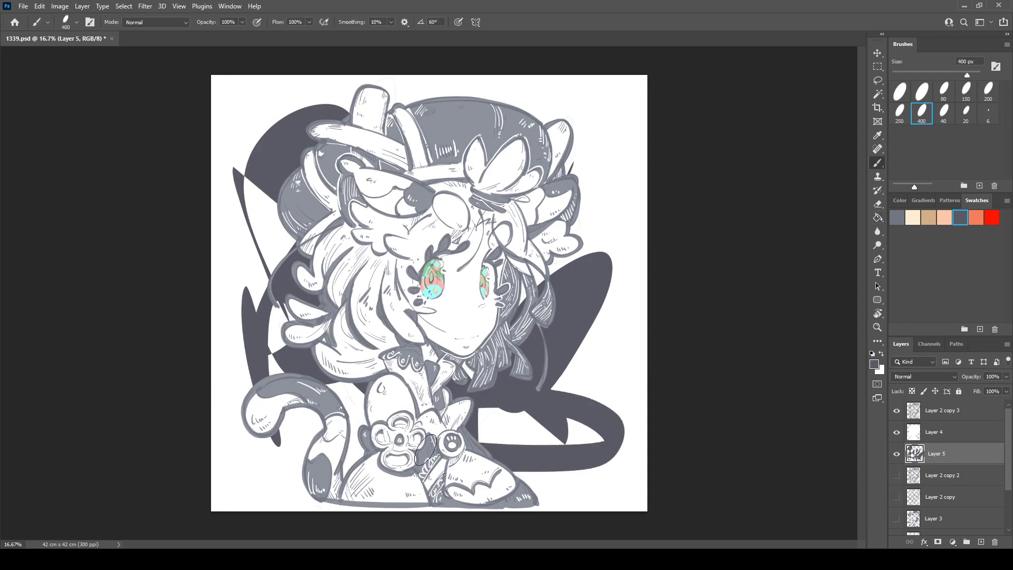
{"action": "mouse_move", "coordinate": [274, 356]}
{"action": "left_mouse_down"}
{"action": "mouse_move", "coordinate": [311, 486]}
{"action": "mouse_move", "coordinate": [248, 458]}
{"action": "mouse_move", "coordinate": [238, 474]}
{"action": "left_mouse_up"}
{"action": "mouse_move", "coordinate": [600, 341]}
{"action": "left_mouse_down"}
{"action": "mouse_move", "coordinate": [594, 394]}
{"action": "mouse_move", "coordinate": [558, 455]}
{"action": "mouse_move", "coordinate": [507, 436]}
{"action": "mouse_move", "coordinate": [557, 461]}
{"action": "mouse_move", "coordinate": [513, 415]}
{"action": "mouse_move", "coordinate": [580, 490]}
{"action": "mouse_move", "coordinate": [574, 450]}
{"action": "mouse_move", "coordinate": [618, 468]}
{"action": "left_mouse_up"}
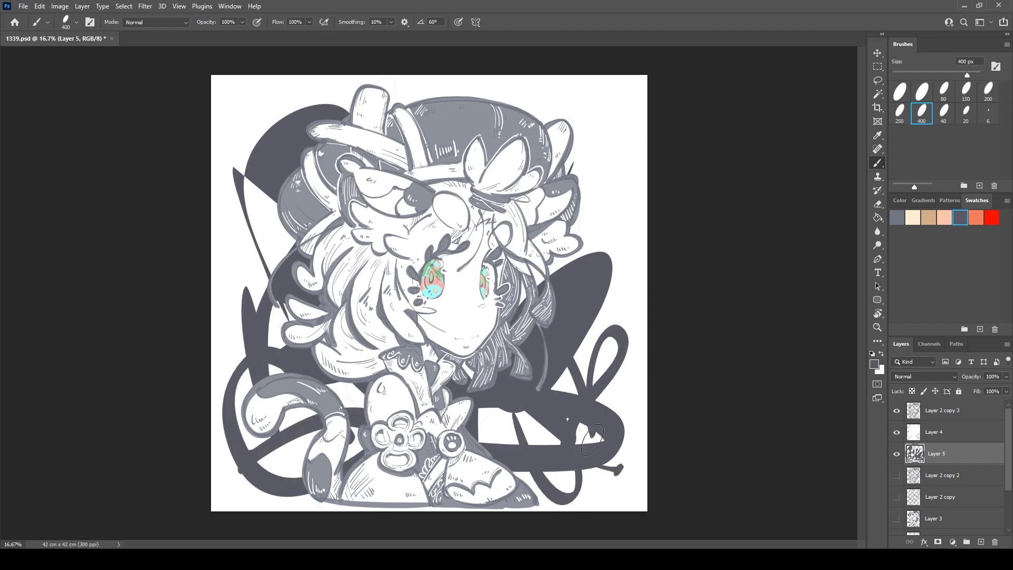
{"action": "left_click_drag", "start_coordinate": [574, 157], "coordinate": [592, 151]}
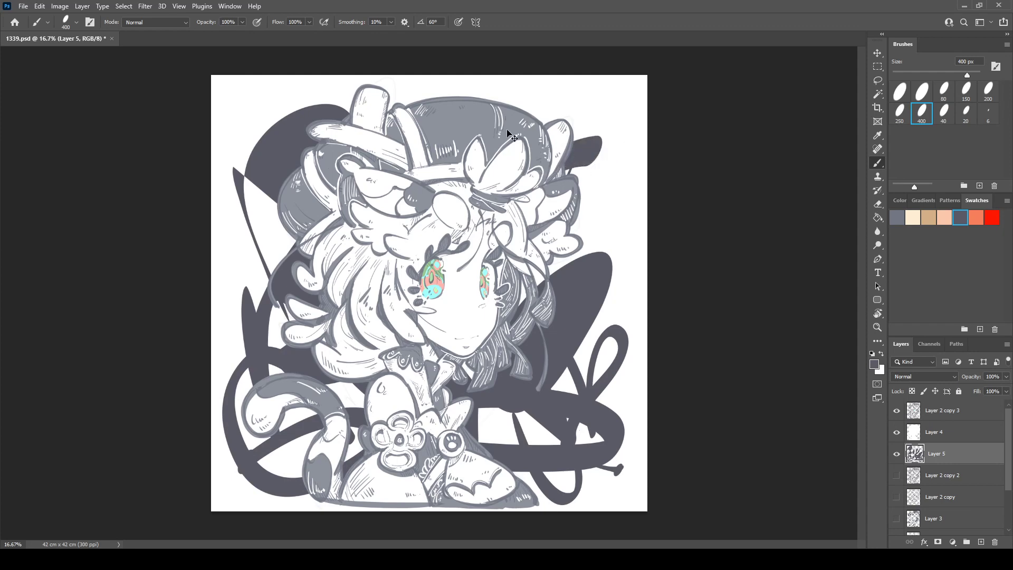
{"action": "key", "text": "ctrl+z"}
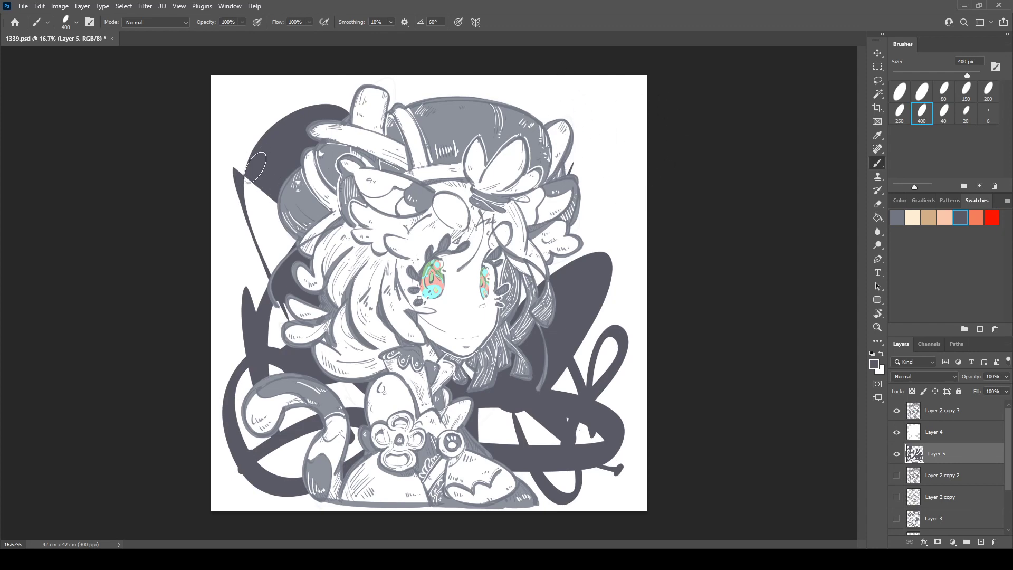
- Add a thick dark-grey curve beside the hat and hair, and hatch lines inside the loop beneath the tail
{"action": "mouse_move", "coordinate": [246, 154]}
{"action": "left_mouse_down"}
{"action": "mouse_move", "coordinate": [228, 224]}
{"action": "mouse_move", "coordinate": [233, 285]}
{"action": "left_mouse_up"}
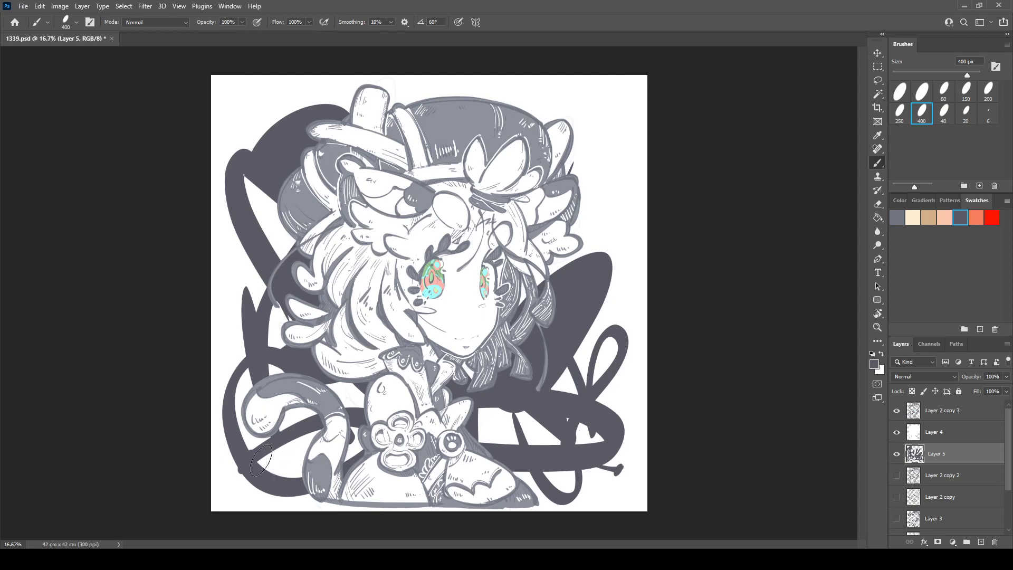
{"action": "left_click_drag", "start_coordinate": [261, 454], "coordinate": [285, 479]}
{"action": "mouse_move", "coordinate": [288, 443]}
{"action": "left_mouse_down"}
{"action": "mouse_move", "coordinate": [289, 477]}
{"action": "mouse_move", "coordinate": [304, 470]}
{"action": "left_mouse_up"}
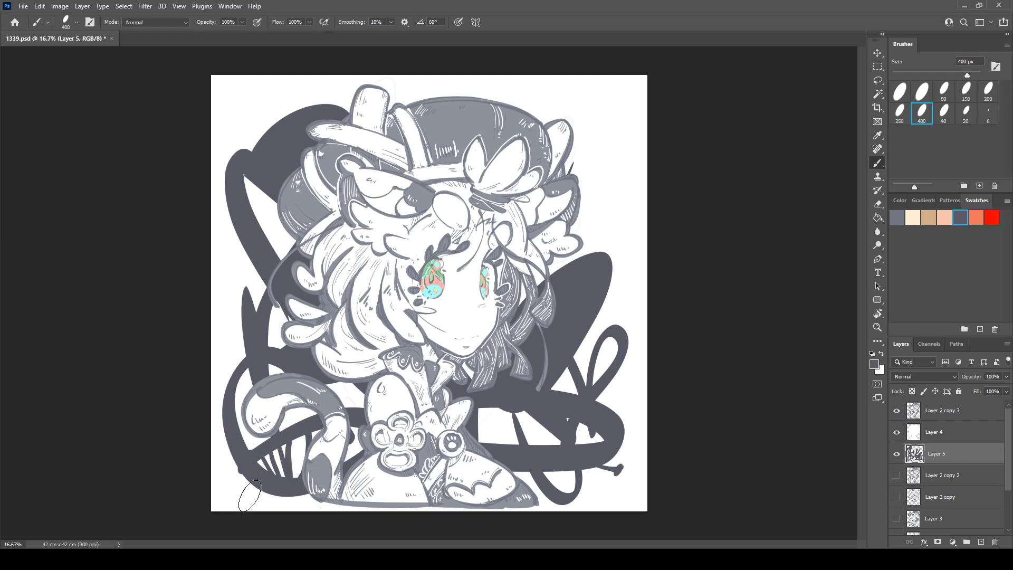
- Paint dark-grey blobs and scribbles around the background loops, from below the tail up to beside the top of the hat
{"action": "mouse_move", "coordinate": [239, 484]}
{"action": "left_mouse_down"}
{"action": "mouse_move", "coordinate": [223, 491]}
{"action": "mouse_move", "coordinate": [230, 465]}
{"action": "left_mouse_up"}
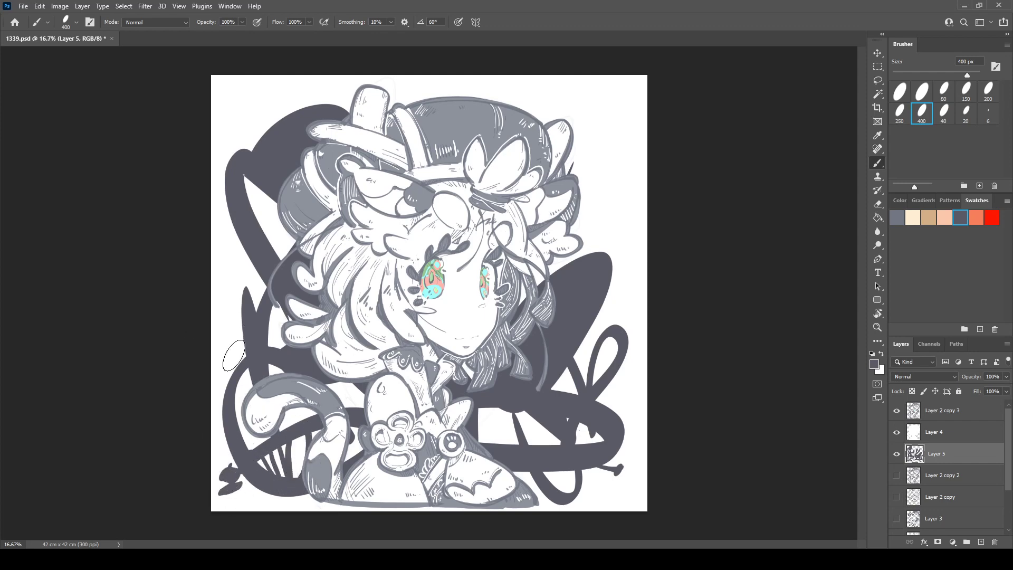
{"action": "mouse_move", "coordinate": [248, 295]}
{"action": "left_mouse_down"}
{"action": "mouse_move", "coordinate": [227, 279]}
{"action": "mouse_move", "coordinate": [254, 314]}
{"action": "mouse_move", "coordinate": [236, 326]}
{"action": "left_mouse_up"}
{"action": "left_click_drag", "start_coordinate": [231, 253], "coordinate": [225, 263]}
{"action": "mouse_move", "coordinate": [232, 124]}
{"action": "left_mouse_down"}
{"action": "mouse_move", "coordinate": [244, 105]}
{"action": "mouse_move", "coordinate": [261, 98]}
{"action": "mouse_move", "coordinate": [280, 108]}
{"action": "left_mouse_up"}
{"action": "left_click", "coordinate": [289, 107]}
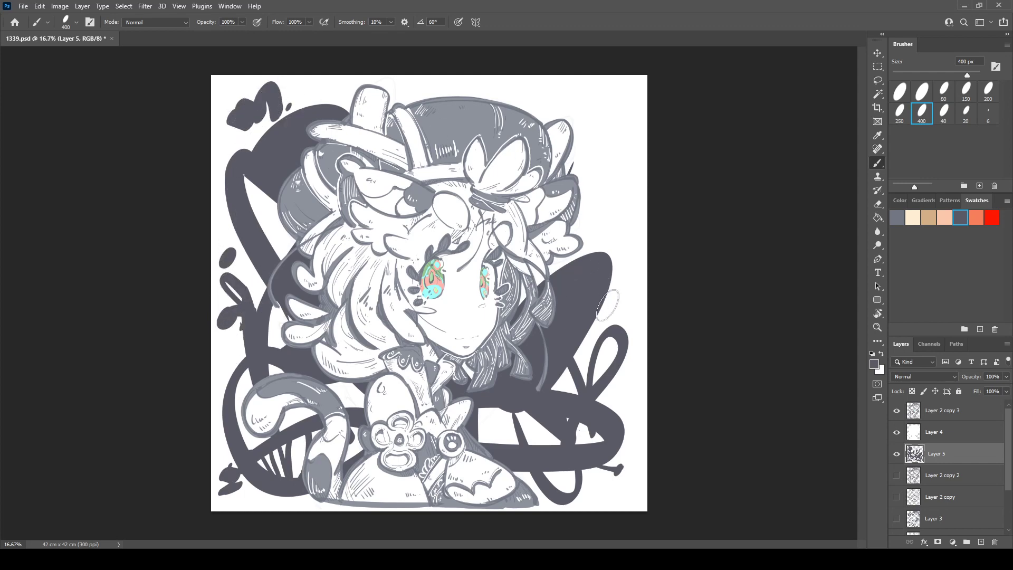
- Erase a small smiley face into the large dark-grey lobe beside the dark hair with the 250 px eraser
{"action": "key", "text": "e"}
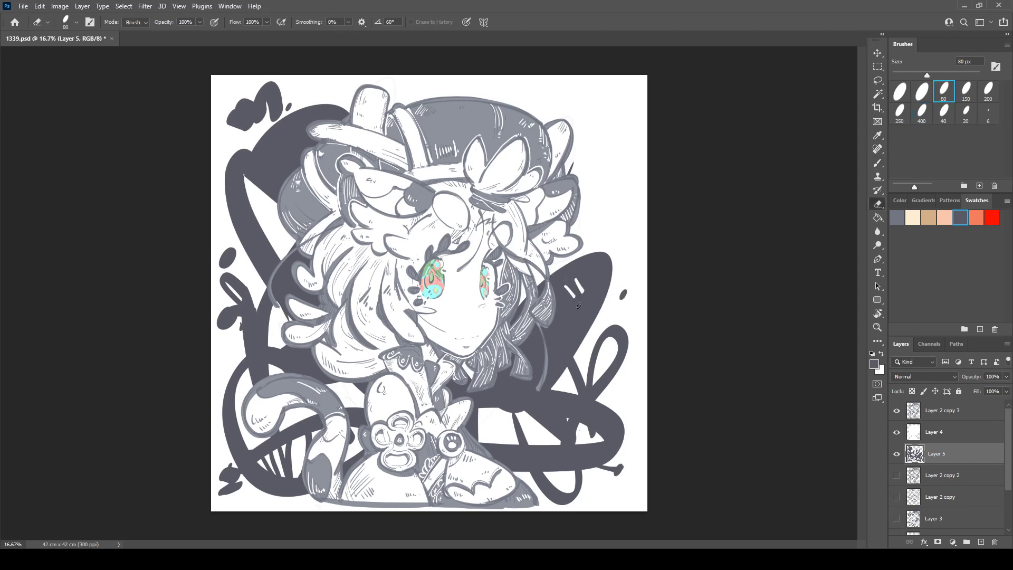
{"action": "left_click", "coordinate": [899, 112]}
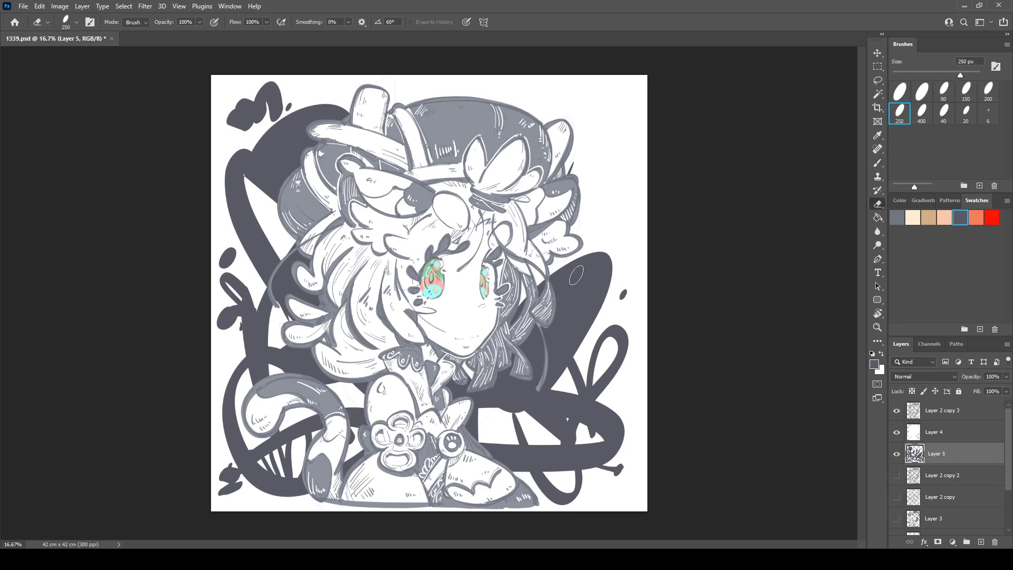
{"action": "mouse_move", "coordinate": [572, 278]}
{"action": "left_mouse_down"}
{"action": "mouse_move", "coordinate": [562, 304]}
{"action": "mouse_move", "coordinate": [587, 282]}
{"action": "left_mouse_up"}
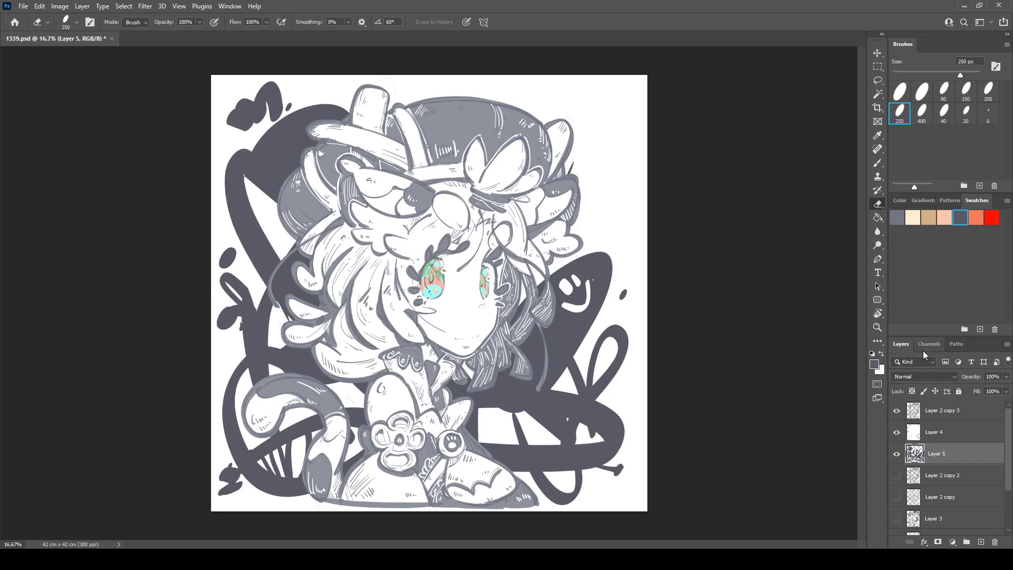
- Delete the expanded character silhouette from Layer 5 to leave a thin white border around the figure, and deselect
{"action": "left_click", "coordinate": [915, 453], "text": "ctrl"}
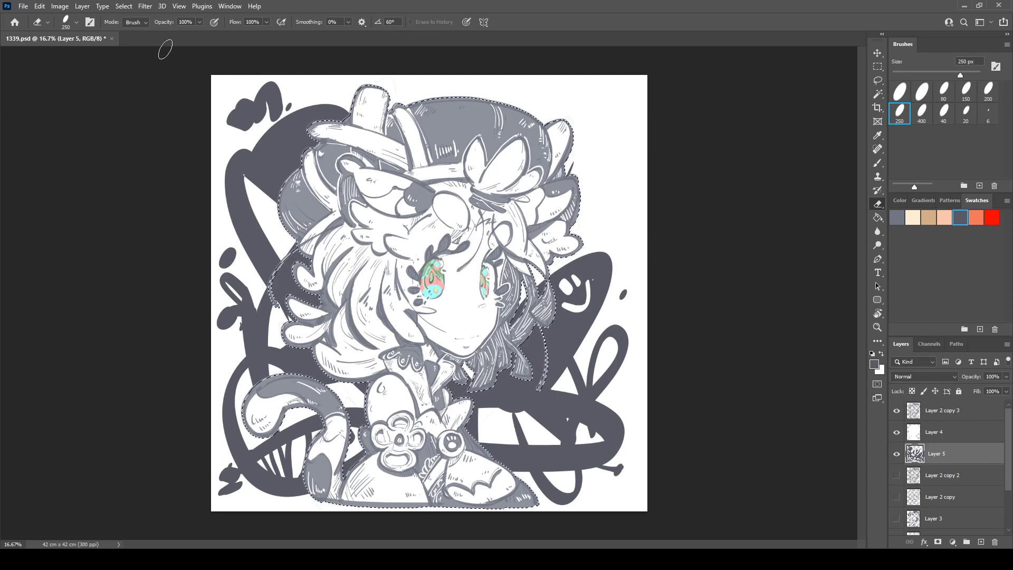
{"action": "left_click", "coordinate": [122, 8]}
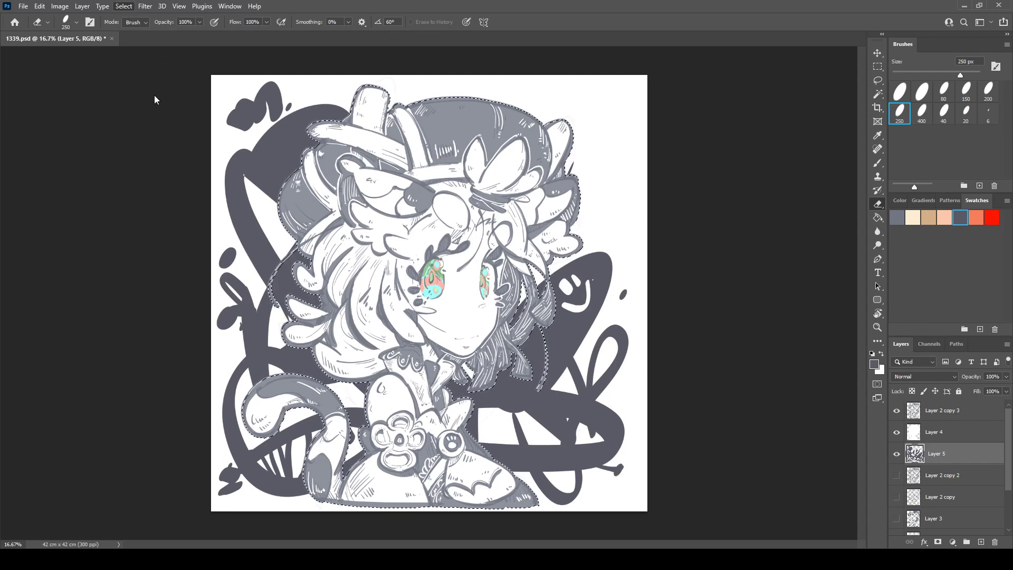
{"action": "left_click", "coordinate": [261, 188]}
{"action": "key", "text": "Return"}
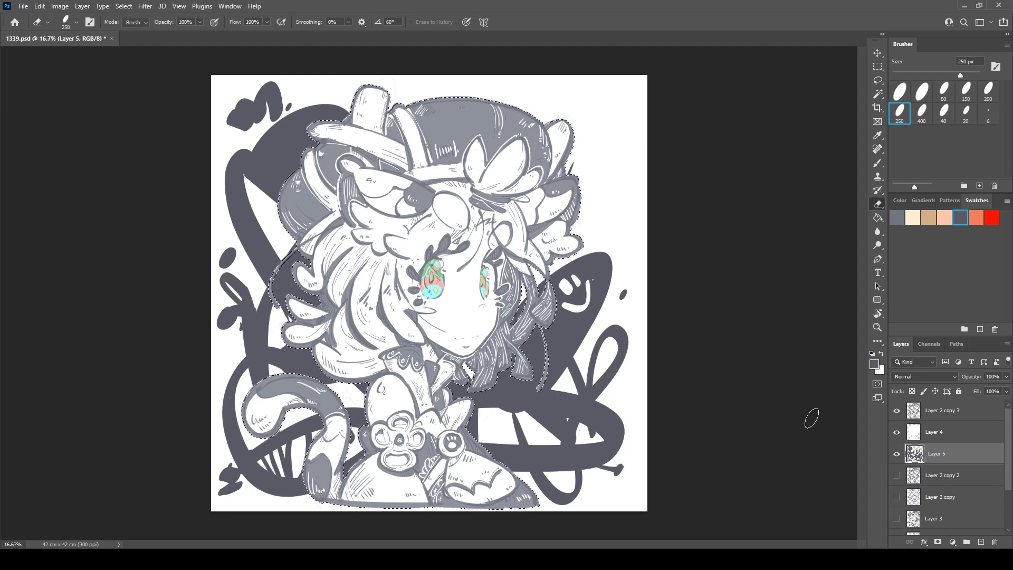
{"action": "key", "text": "ctrl+z"}
{"action": "left_click", "coordinate": [125, 5]}
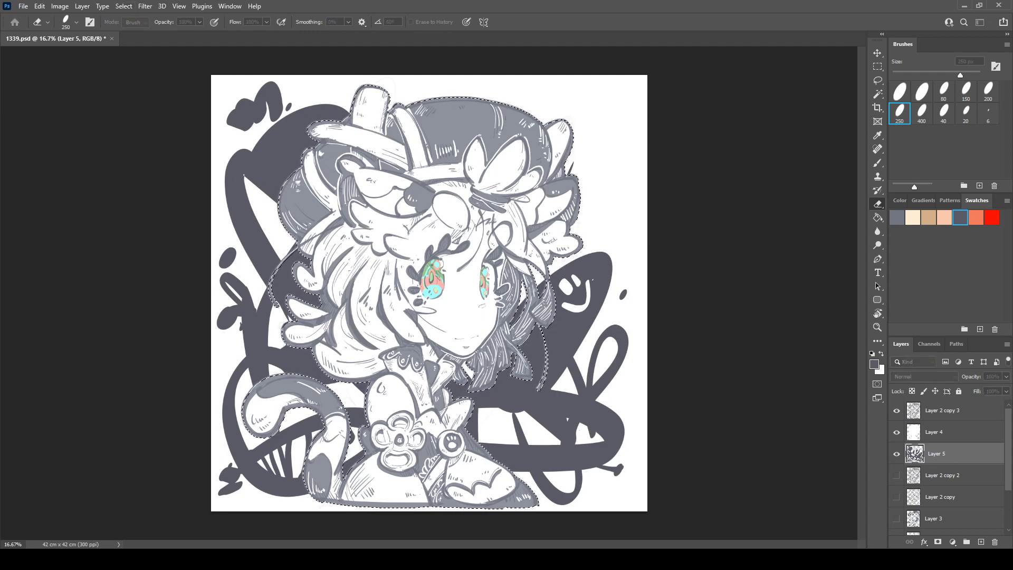
{"action": "key", "text": "Delete"}
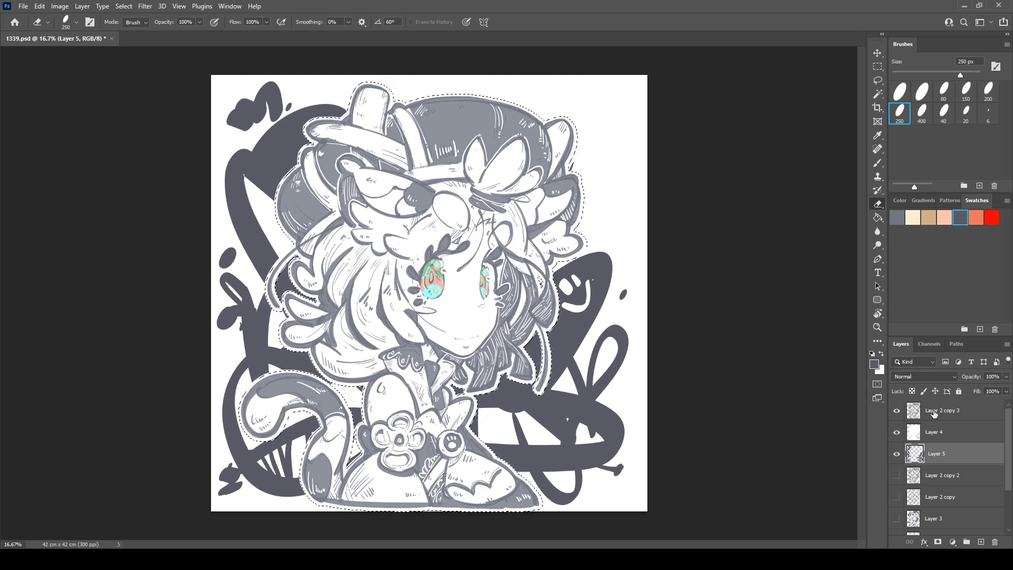
{"action": "key", "text": "ctrl+d"}
- Erase a small animal head into the dark-grey loop beside the hat and paint its facial features with a smaller dark-grey brush
{"action": "key", "text": "b"}
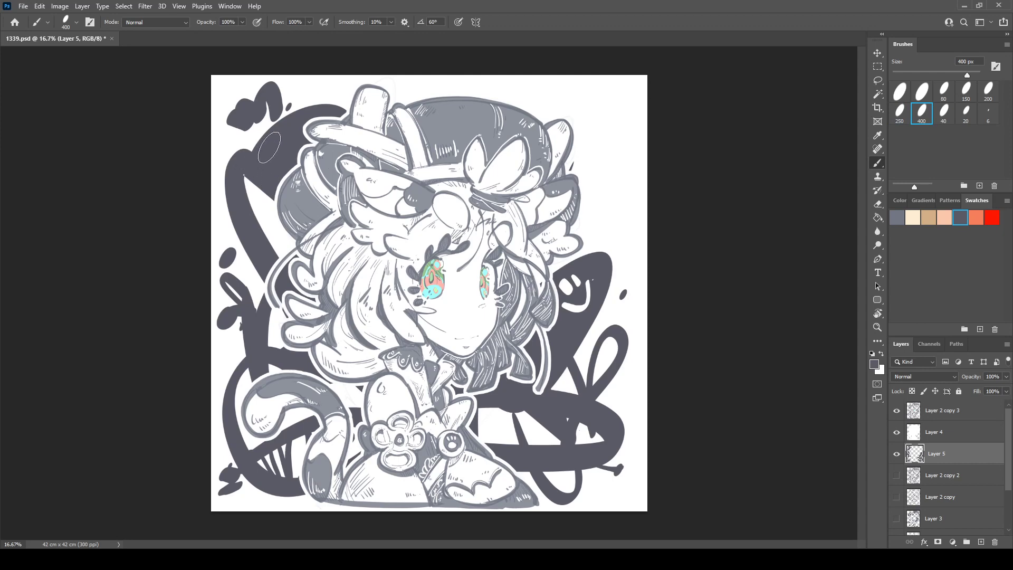
{"action": "key", "text": "e"}
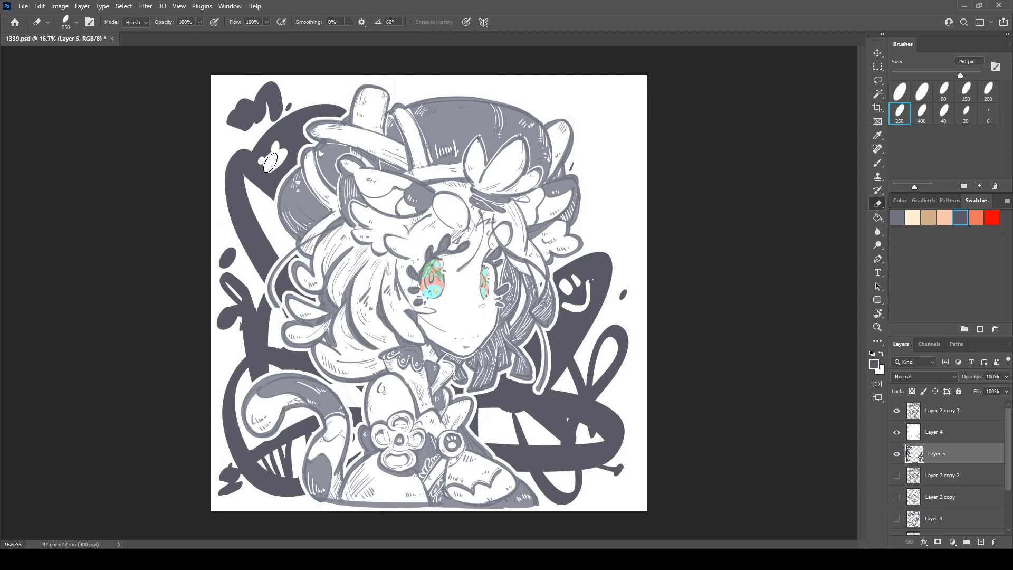
{"action": "key", "text": "b"}
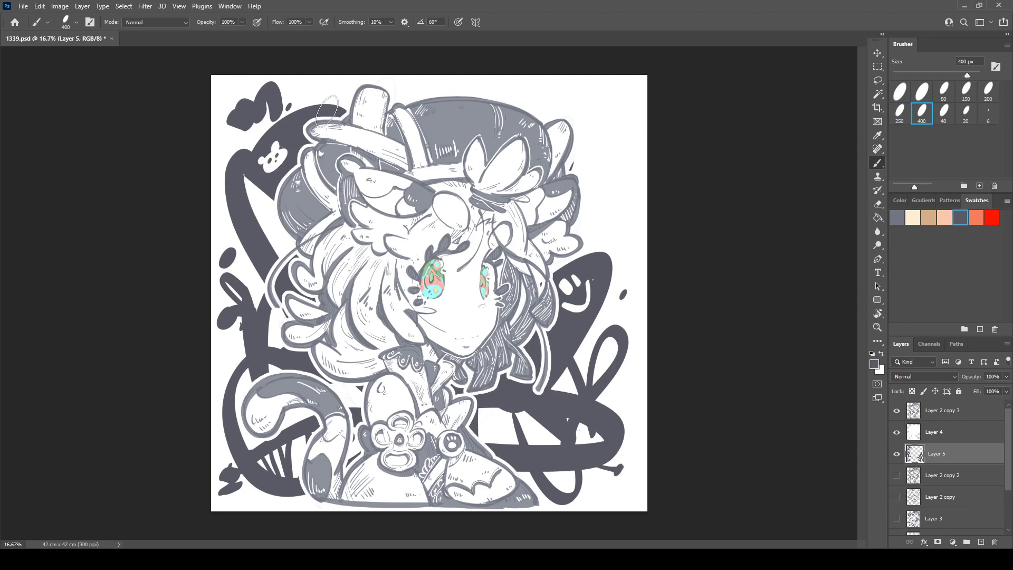
{"action": "key", "text": "e"}
{"action": "key", "text": "b"}
{"action": "left_click_drag", "start_coordinate": [278, 155], "coordinate": [277, 155]}
{"action": "key", "text": "bracketleft"}
{"action": "key", "text": "bracketleft"}
{"action": "key", "text": "bracketleft"}
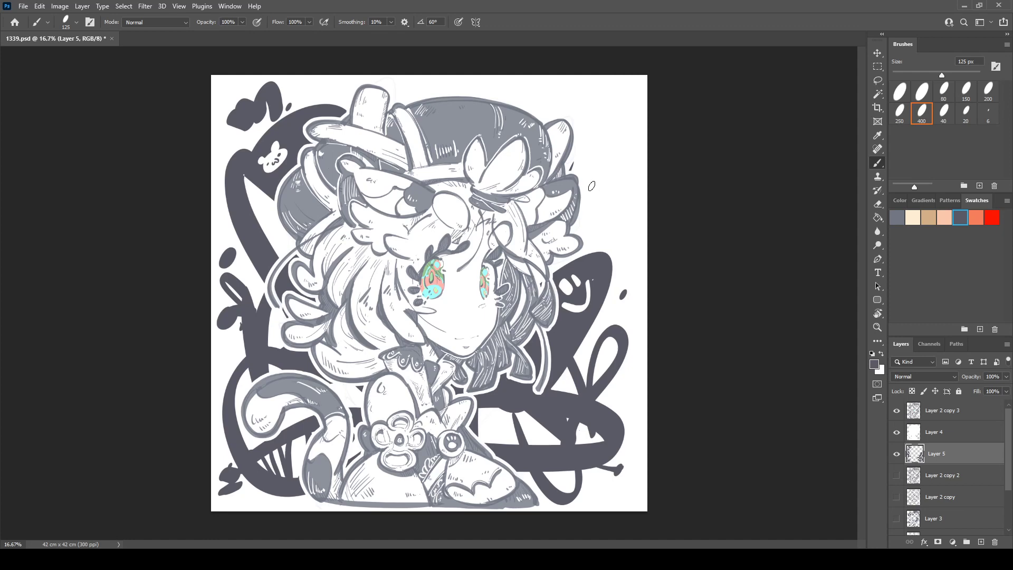
- Letter "1339" in dark grey on the white area beside the hat with a 250 px brush
{"action": "key", "text": "bracketright"}
{"action": "key", "text": "bracketright"}
{"action": "key", "text": "bracketright"}
{"action": "key", "text": "bracketright"}
{"action": "key", "text": "r"}
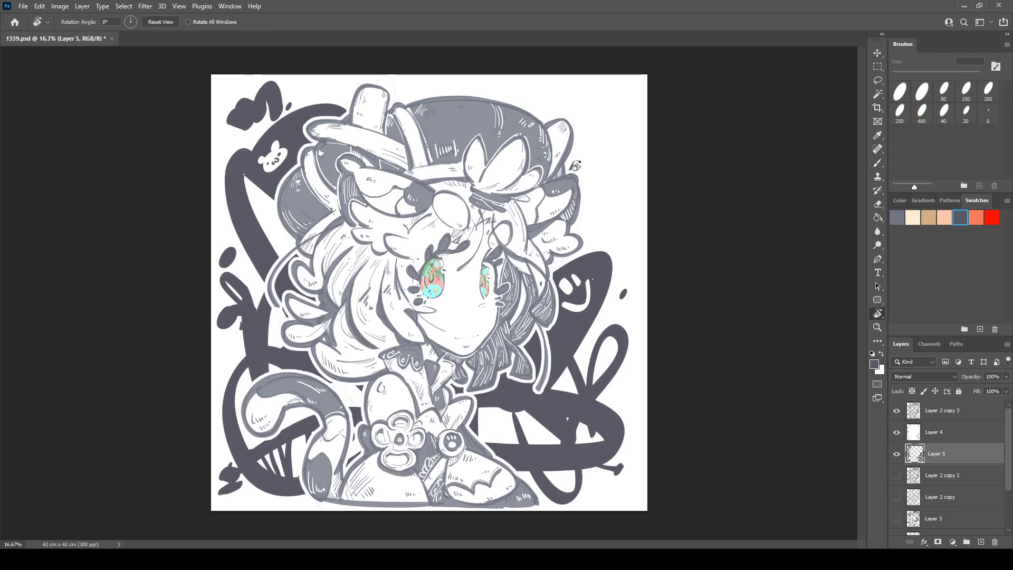
{"action": "key", "text": "e"}
{"action": "key", "text": "r"}
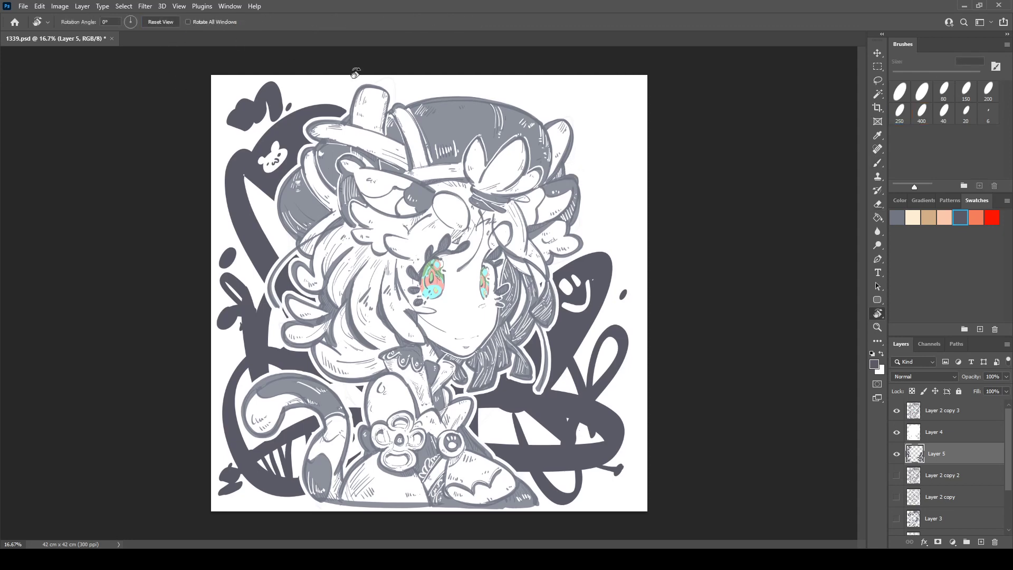
{"action": "key", "text": "b"}
{"action": "mouse_move", "coordinate": [582, 131]}
{"action": "left_mouse_down"}
{"action": "mouse_move", "coordinate": [589, 159]}
{"action": "mouse_move", "coordinate": [604, 138]}
{"action": "mouse_move", "coordinate": [594, 155]}
{"action": "left_mouse_up"}
{"action": "key", "text": "ctrl+z"}
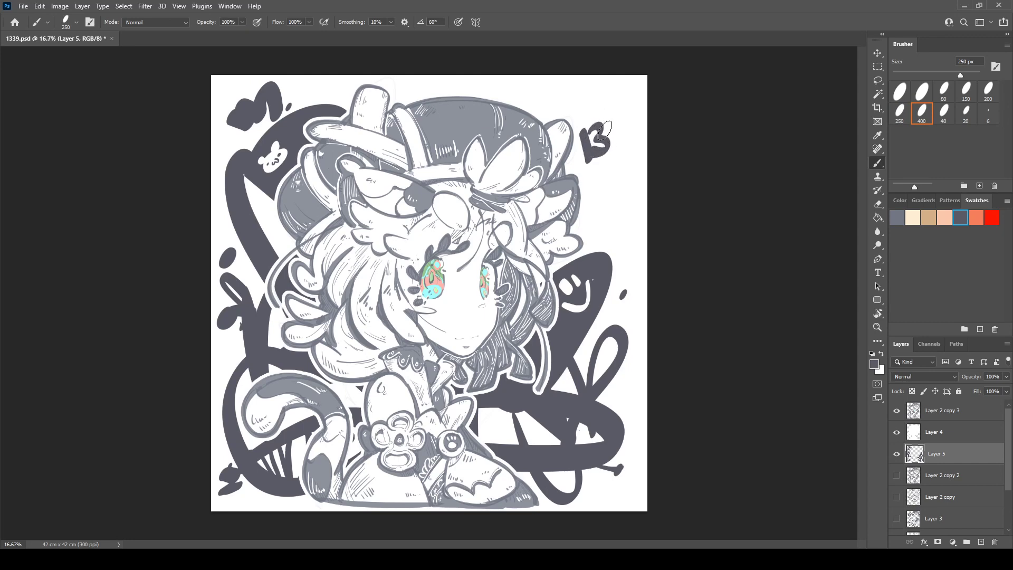
{"action": "mouse_move", "coordinate": [601, 117]}
{"action": "left_mouse_down"}
{"action": "mouse_move", "coordinate": [616, 129]}
{"action": "mouse_move", "coordinate": [607, 149]}
{"action": "left_mouse_up"}
{"action": "mouse_move", "coordinate": [635, 112]}
{"action": "left_mouse_down"}
{"action": "mouse_move", "coordinate": [613, 120]}
{"action": "mouse_move", "coordinate": [636, 111]}
{"action": "mouse_move", "coordinate": [627, 177]}
{"action": "left_mouse_up"}
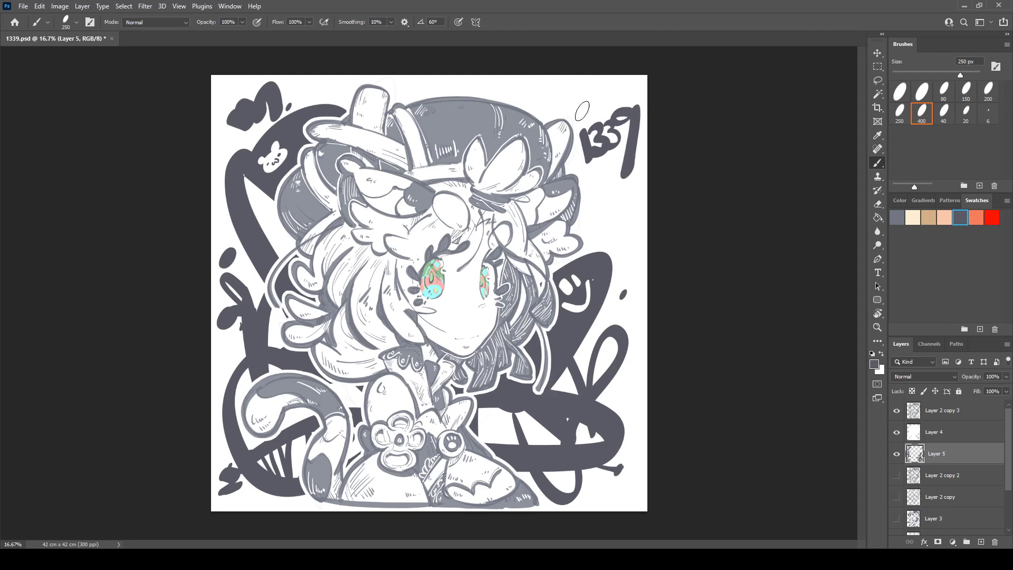
- Letter the date "14FEB22" above the number 1339 and paint a small heart-like mark with dots above the hat
{"action": "mouse_move", "coordinate": [573, 111]}
{"action": "left_mouse_down"}
{"action": "mouse_move", "coordinate": [577, 121]}
{"action": "mouse_move", "coordinate": [590, 105]}
{"action": "mouse_move", "coordinate": [586, 119]}
{"action": "mouse_move", "coordinate": [596, 116]}
{"action": "left_mouse_up"}
{"action": "mouse_move", "coordinate": [594, 106]}
{"action": "left_mouse_down"}
{"action": "mouse_move", "coordinate": [593, 115]}
{"action": "mouse_move", "coordinate": [596, 103]}
{"action": "left_mouse_up"}
{"action": "key", "text": "ctrl+z"}
{"action": "key", "text": "ctrl+z"}
{"action": "key", "text": "ctrl+z"}
{"action": "key", "text": "ctrl+z"}
{"action": "left_click_drag", "start_coordinate": [592, 110], "coordinate": [596, 108]}
{"action": "left_click_drag", "start_coordinate": [594, 115], "coordinate": [600, 112]}
{"action": "left_click_drag", "start_coordinate": [596, 103], "coordinate": [633, 103]}
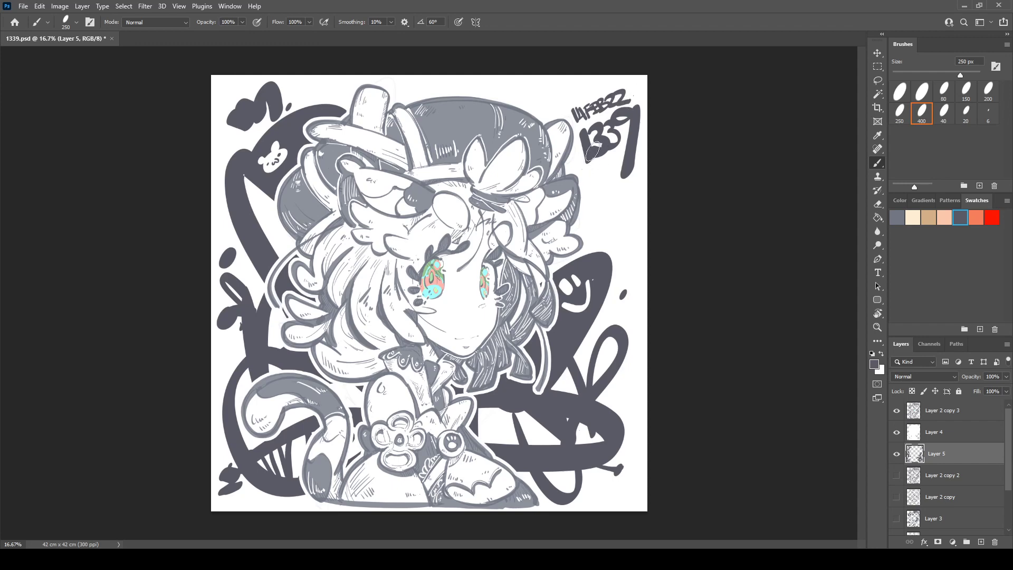
{"action": "left_click_drag", "start_coordinate": [530, 90], "coordinate": [560, 108]}
{"action": "left_click", "coordinate": [568, 94]}
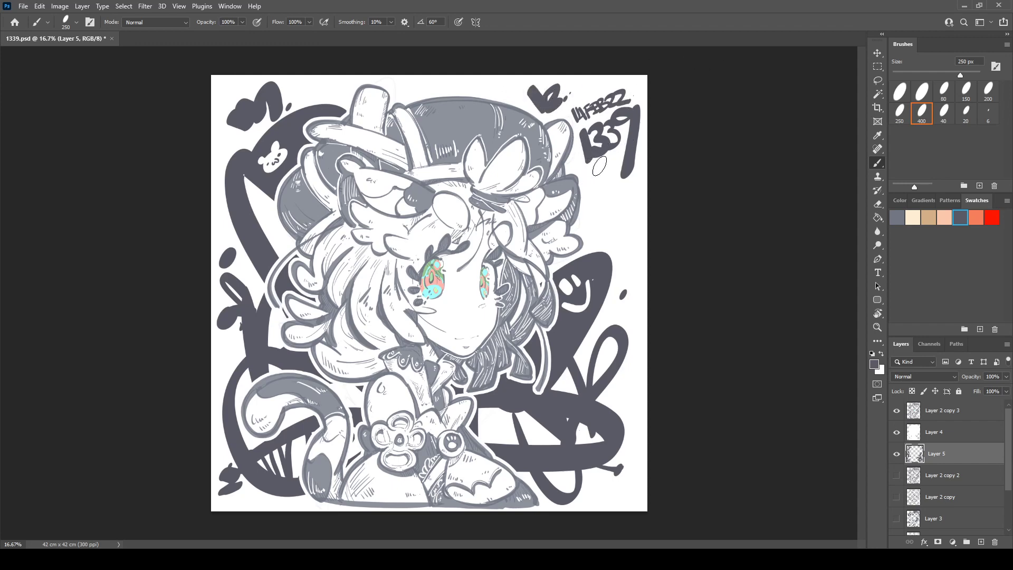
- Letter two small lines of signature text beneath the number 1339 with an 80 px brush, discarding the 150 px attempt
{"action": "key", "text": "ctrl+plus"}
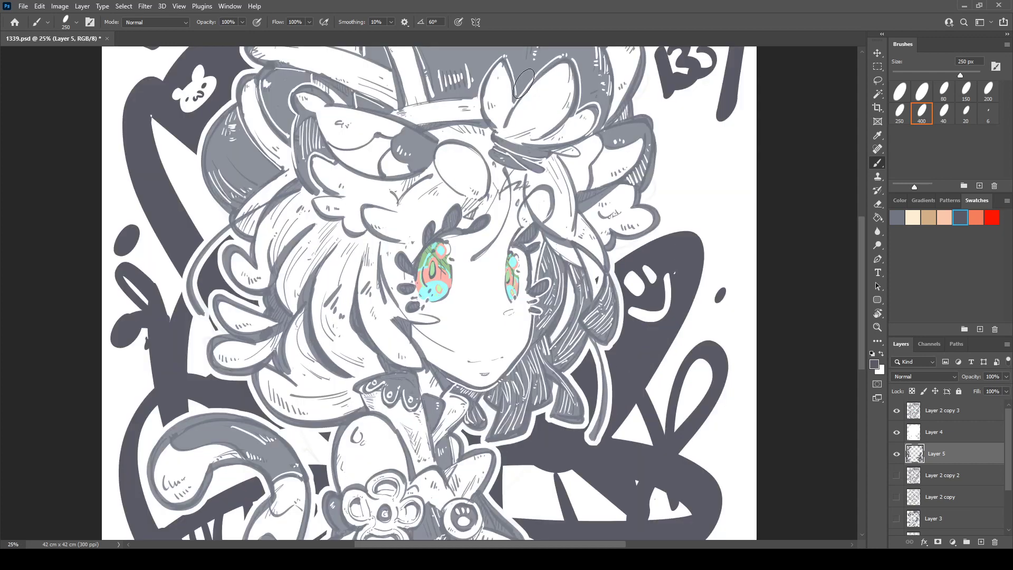
{"action": "left_click_drag", "start_coordinate": [524, 84], "coordinate": [404, 131]}
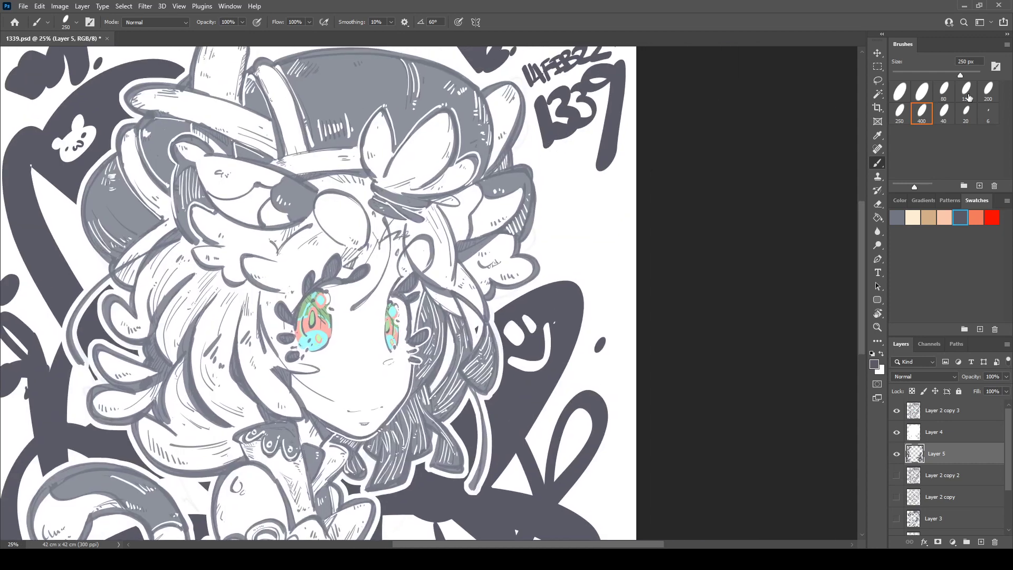
{"action": "left_click", "coordinate": [967, 91]}
{"action": "mouse_move", "coordinate": [550, 148]}
{"action": "left_mouse_down"}
{"action": "mouse_move", "coordinate": [544, 156]}
{"action": "mouse_move", "coordinate": [563, 151]}
{"action": "mouse_move", "coordinate": [544, 157]}
{"action": "mouse_move", "coordinate": [595, 138]}
{"action": "mouse_move", "coordinate": [548, 172]}
{"action": "left_mouse_up"}
{"action": "left_click", "coordinate": [944, 90]}
{"action": "key", "text": "ctrl+z"}
{"action": "key", "text": "ctrl+z"}
{"action": "mouse_move", "coordinate": [541, 168]}
{"action": "left_mouse_down"}
{"action": "mouse_move", "coordinate": [583, 153]}
{"action": "mouse_move", "coordinate": [592, 171]}
{"action": "left_mouse_up"}
{"action": "left_click_drag", "start_coordinate": [607, 134], "coordinate": [638, 219]}
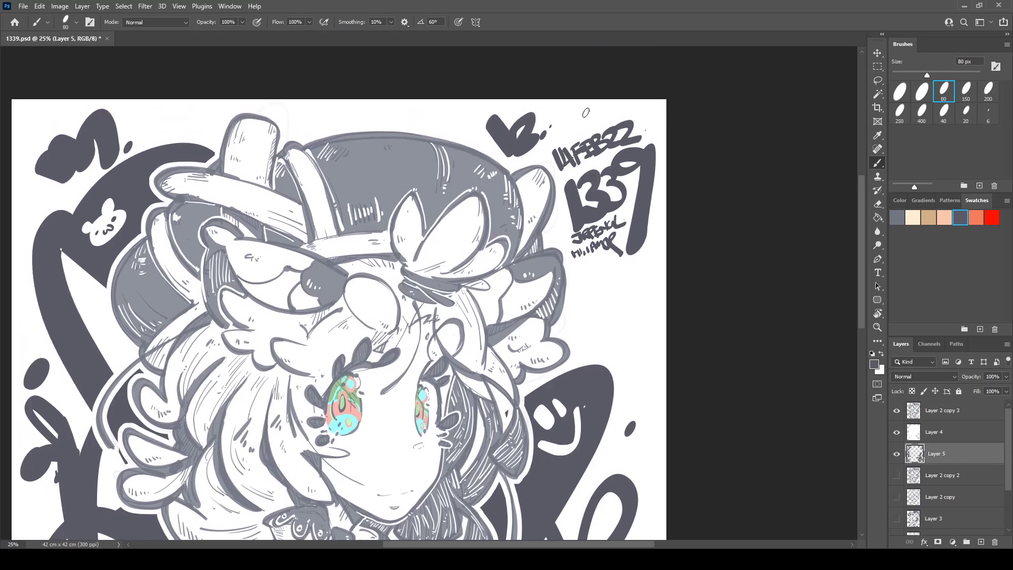
{"action": "left_click", "coordinate": [922, 112]}
{"action": "mouse_move", "coordinate": [583, 291]}
{"action": "left_mouse_down"}
{"action": "mouse_move", "coordinate": [593, 288]}
{"action": "mouse_move", "coordinate": [610, 336]}
{"action": "mouse_move", "coordinate": [617, 329]}
{"action": "left_mouse_up"}
{"action": "left_click_drag", "start_coordinate": [631, 285], "coordinate": [725, 189]}
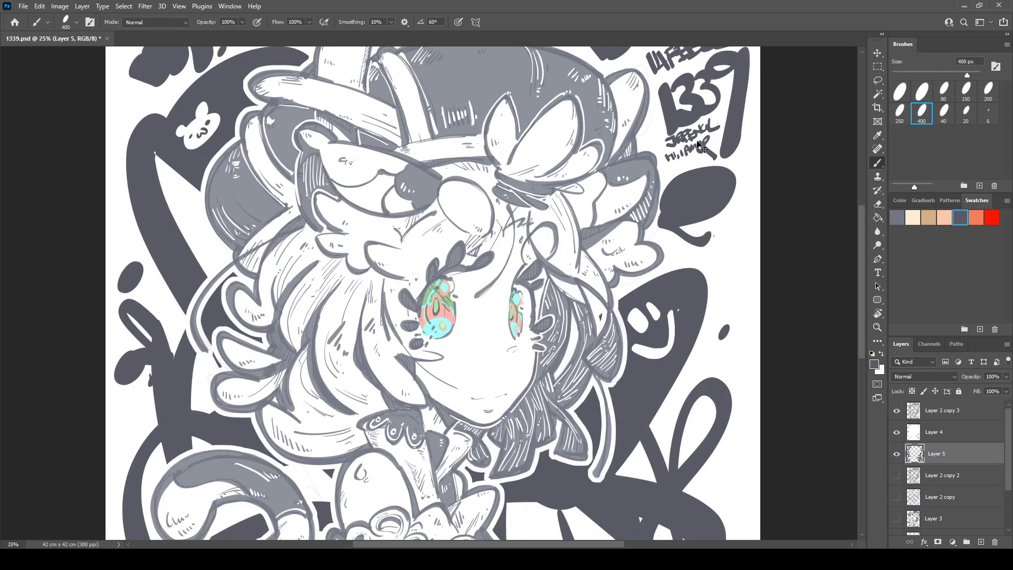
{"action": "key", "text": "ctrl+minus"}
{"action": "key", "text": "ctrl+z"}
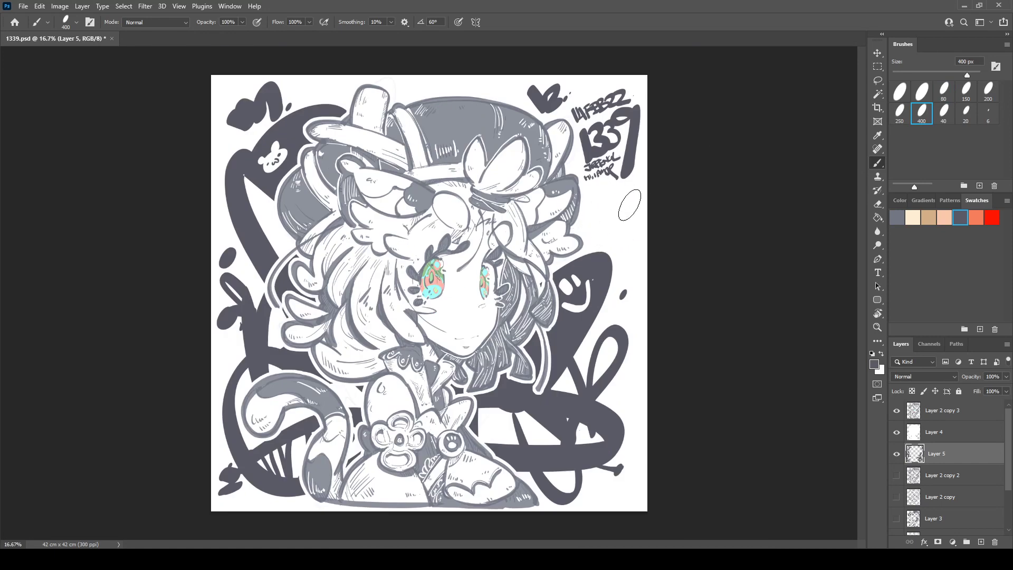
- Paint a dark-grey X shape and a dot below the signature text with the 400 px brush, and save the file
{"action": "mouse_move", "coordinate": [590, 198]}
{"action": "left_mouse_down"}
{"action": "mouse_move", "coordinate": [623, 188]}
{"action": "mouse_move", "coordinate": [595, 236]}
{"action": "left_mouse_up"}
{"action": "left_click", "coordinate": [621, 233]}
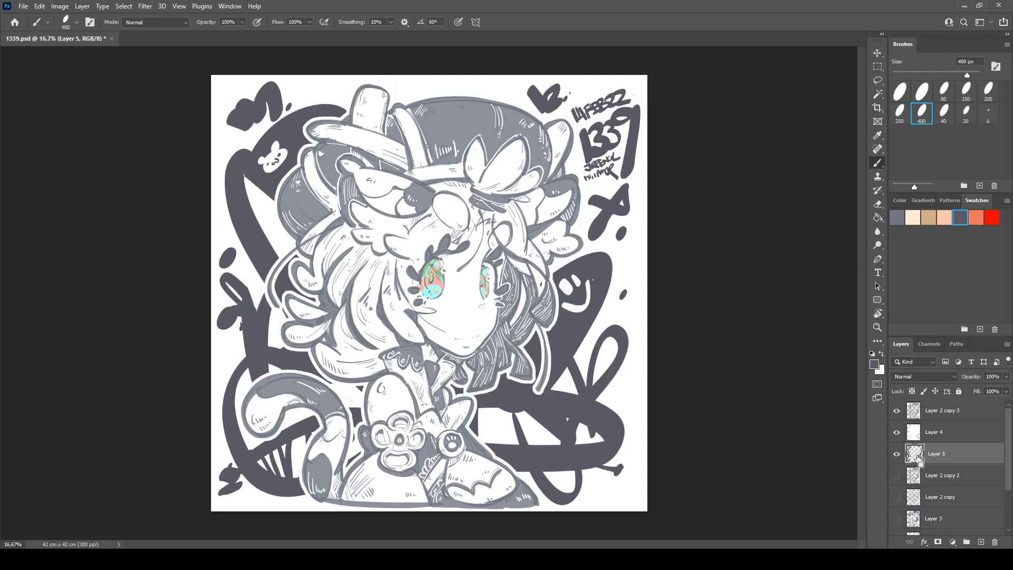
{"action": "key", "text": "ctrl+s"}
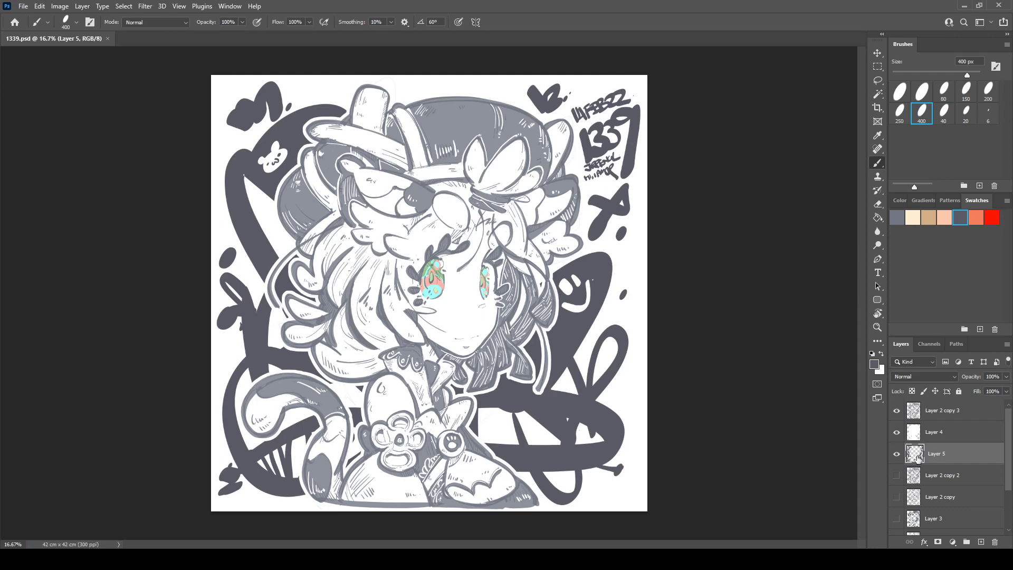